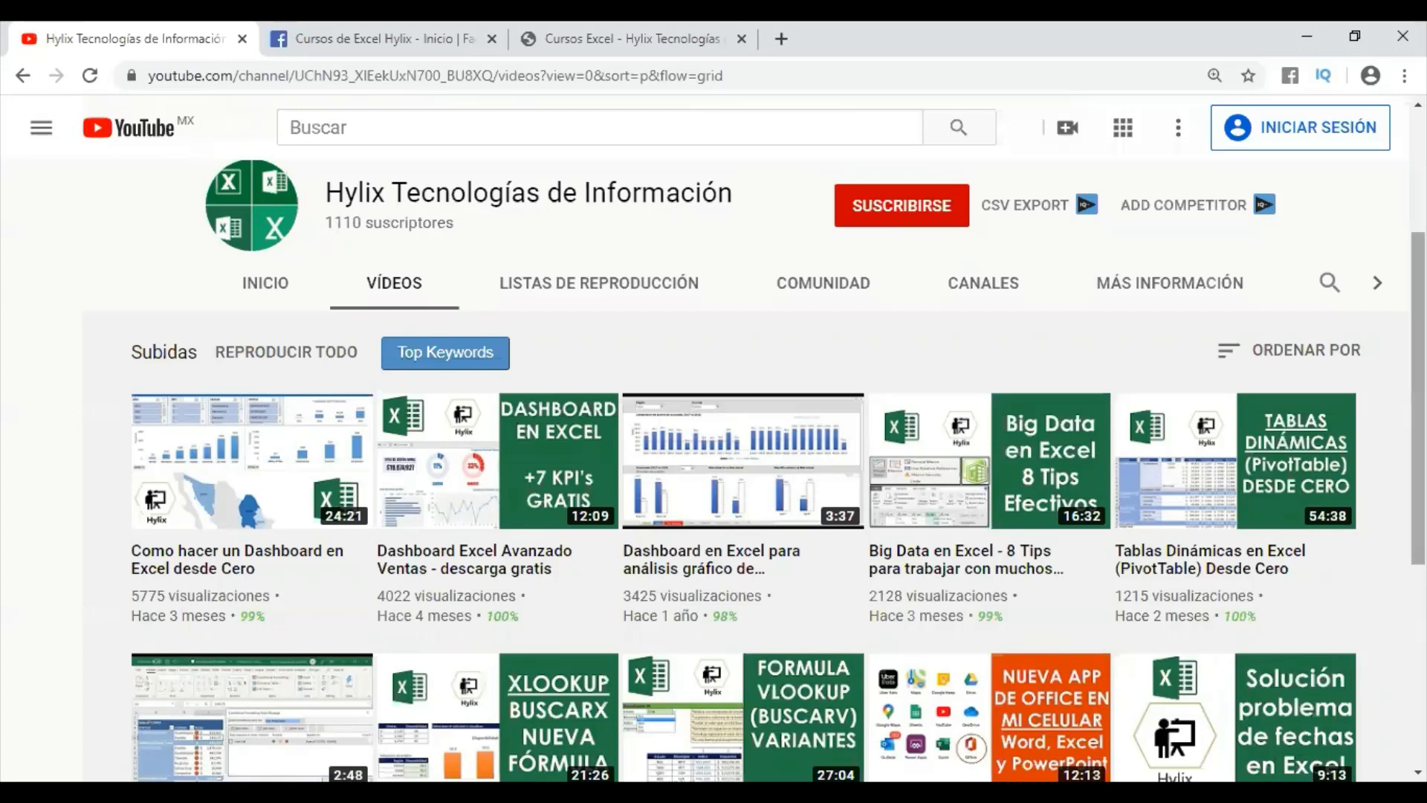
- Look through the Hylix YouTube channel's videos, the Cursos de Excel Hylix Facebook page and the hylix.mx website
scroll(743, 468, down, 1)
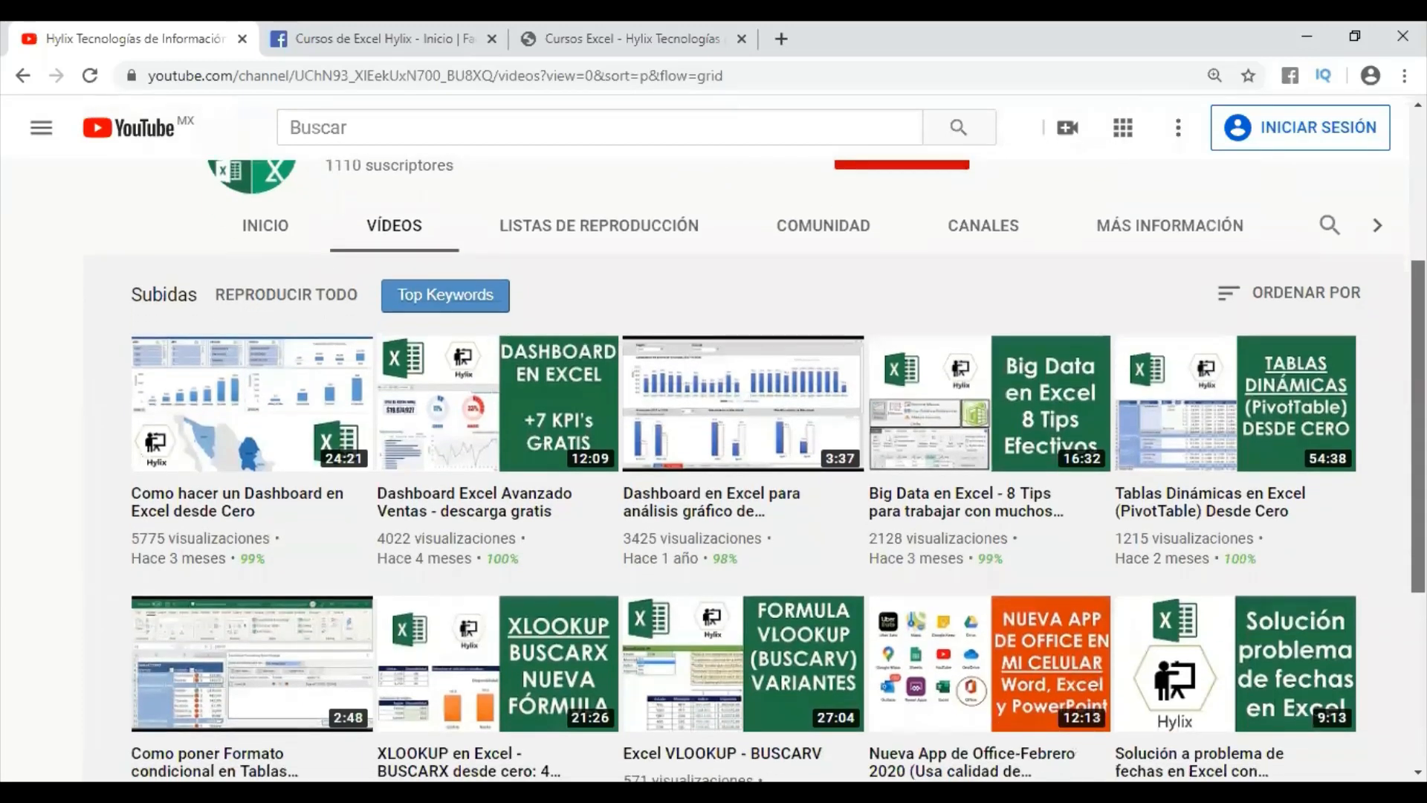
scroll(743, 468, down, 1)
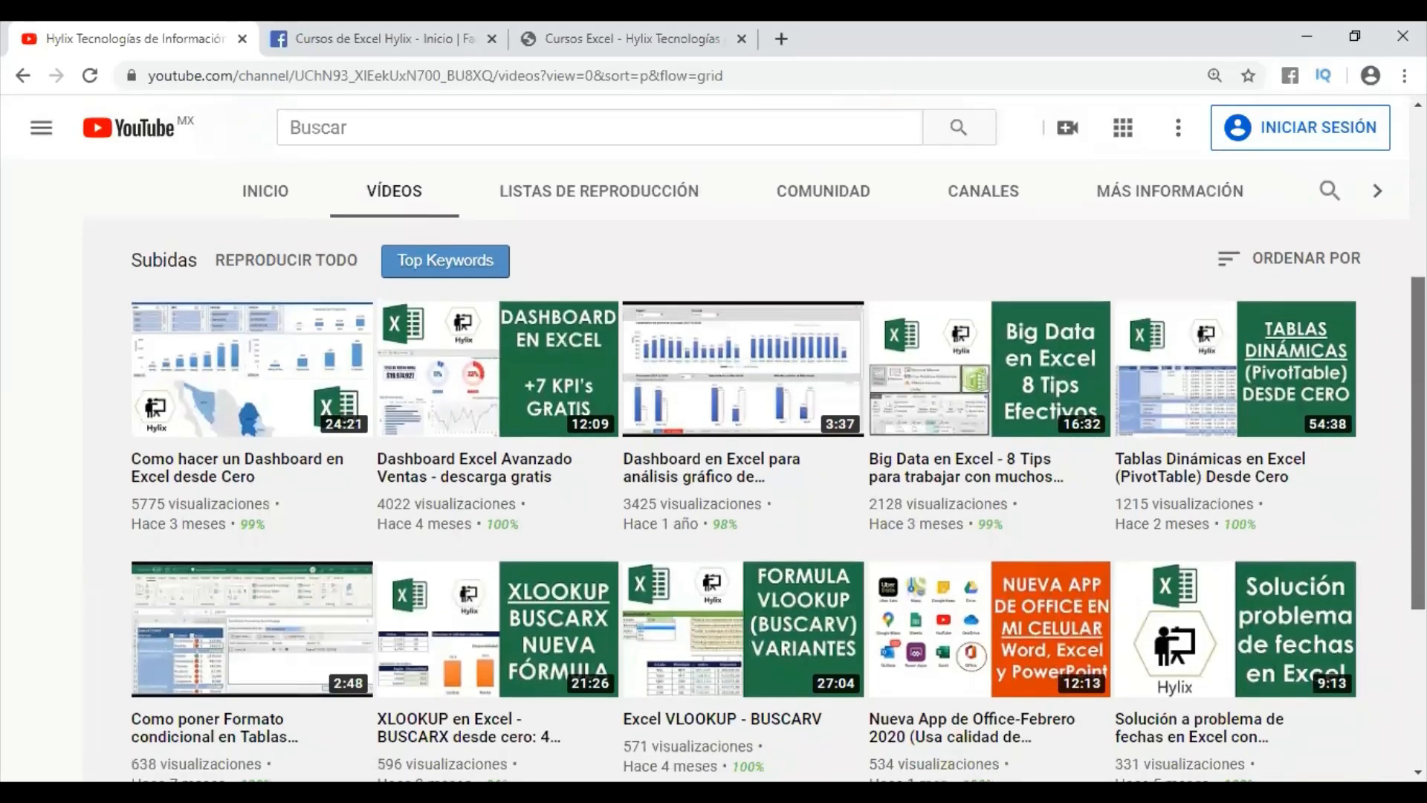
scroll(743, 468, up, 2)
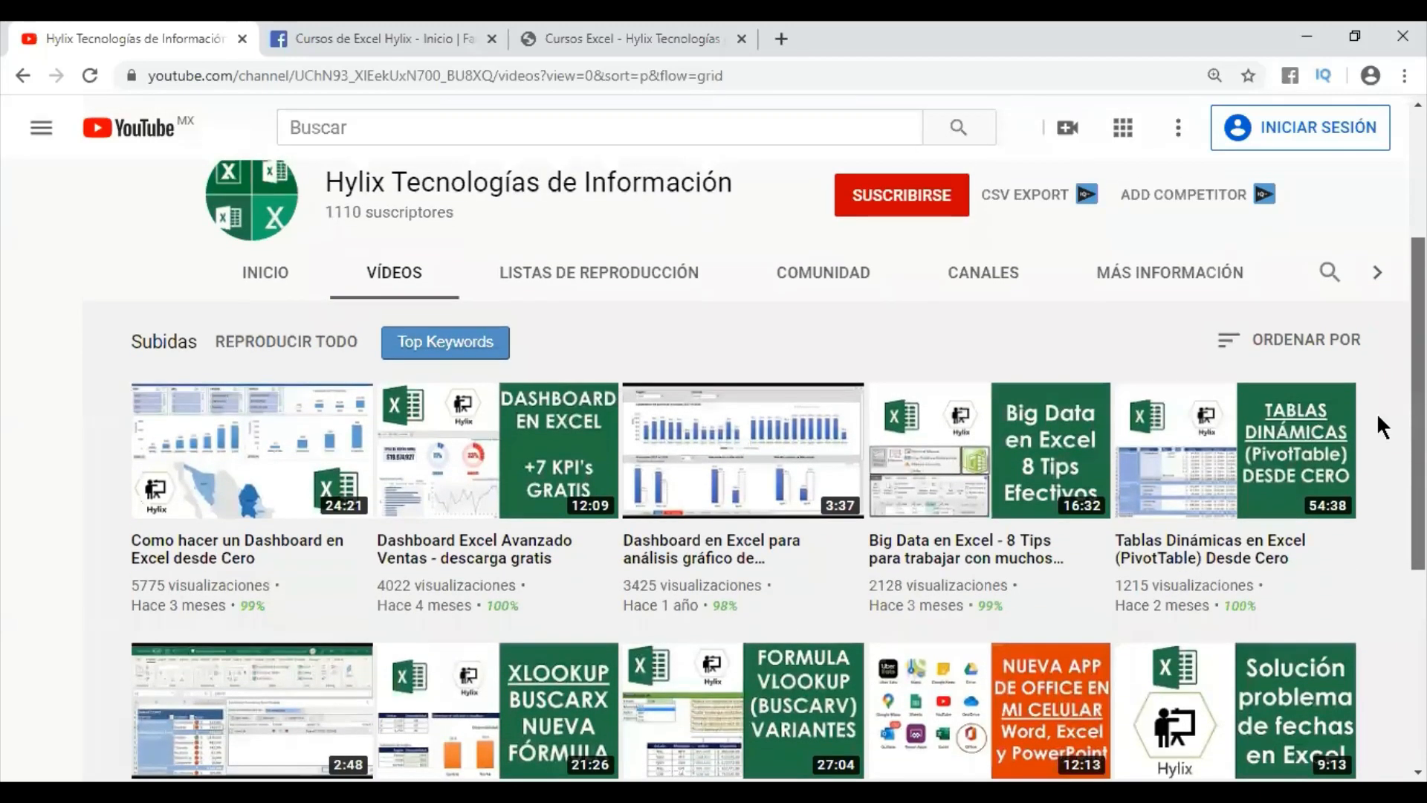
click(413, 37)
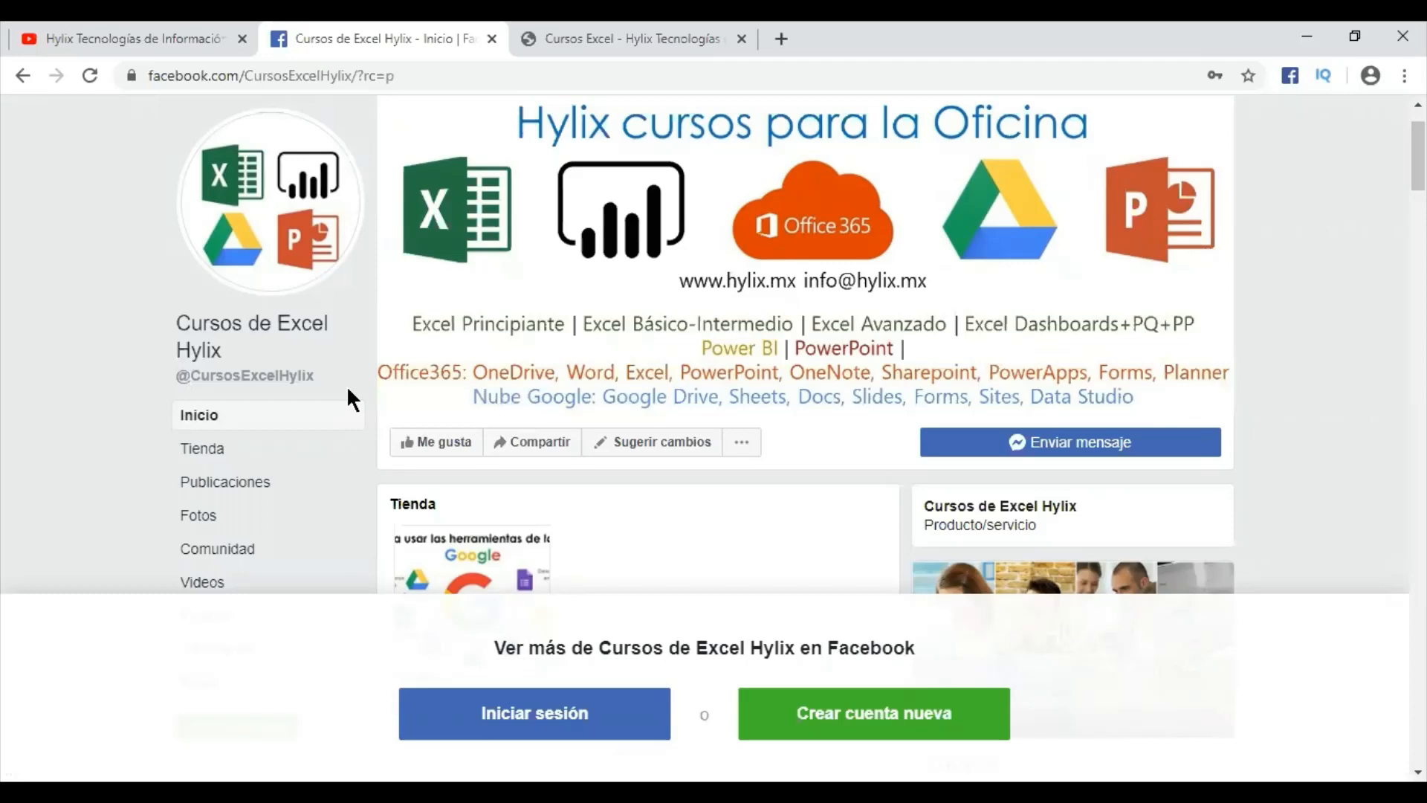
click(607, 54)
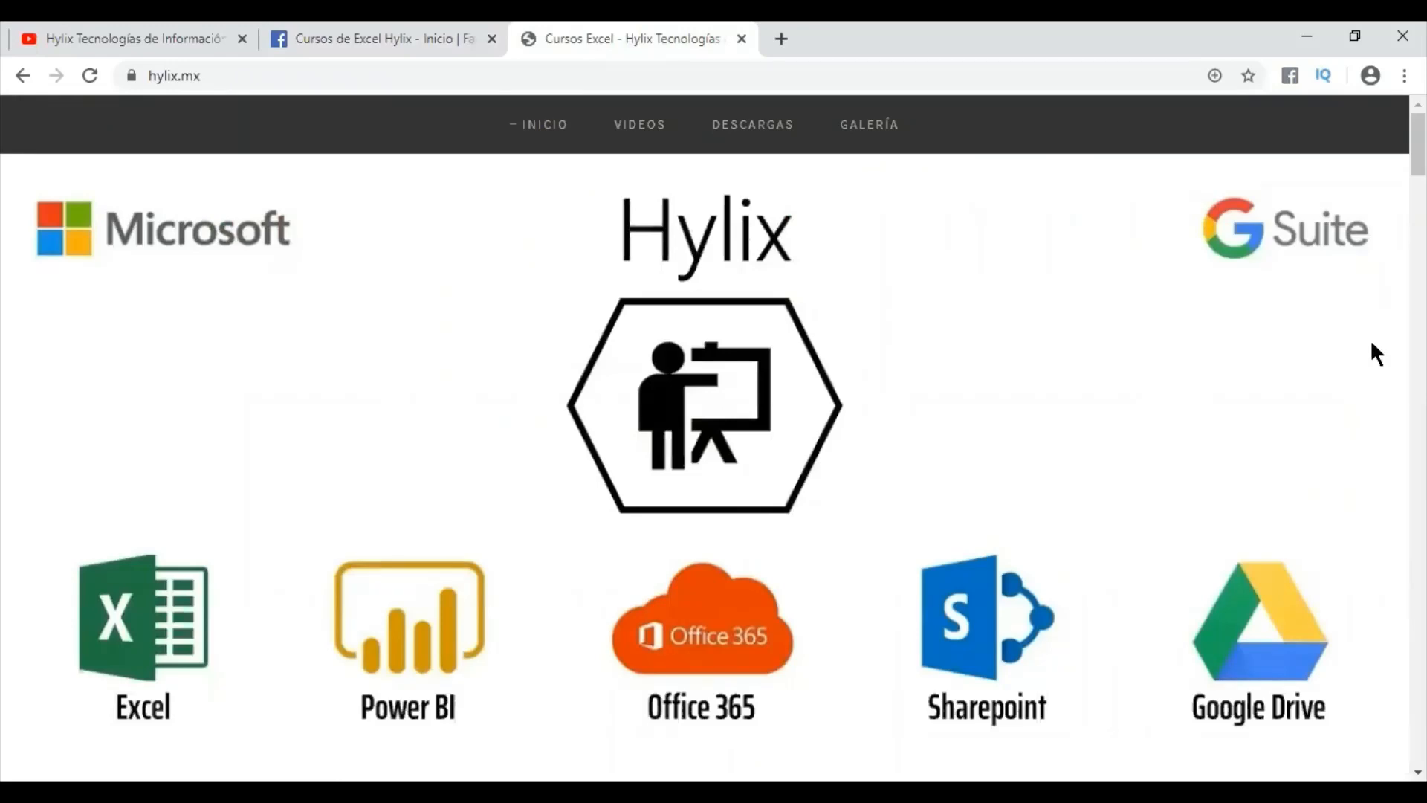
scroll(1369, 341, down, 2)
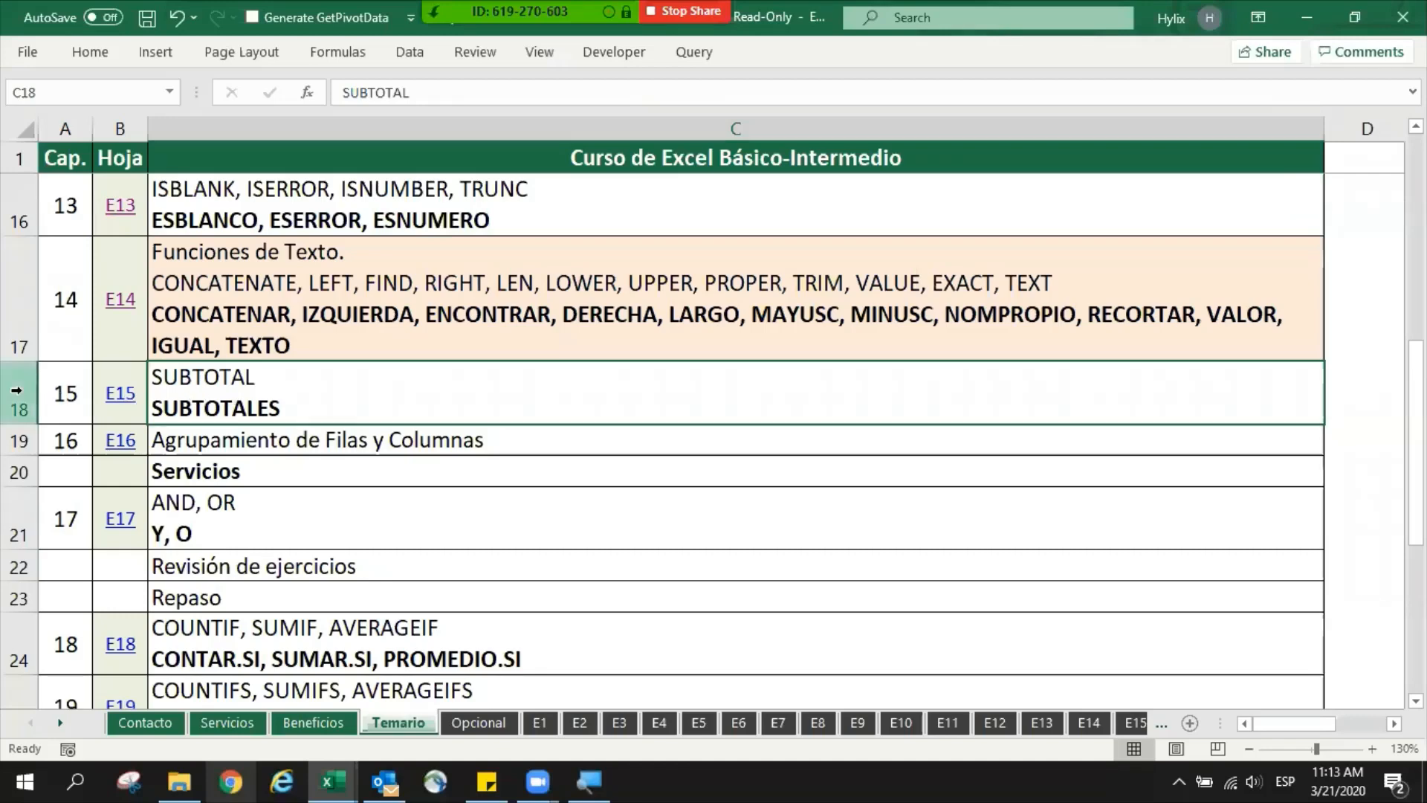
- Switch to the Excel course workbook and review the chapter 15 SUBTOTAL row on the Temario sheet
click(16, 389)
click(355, 402)
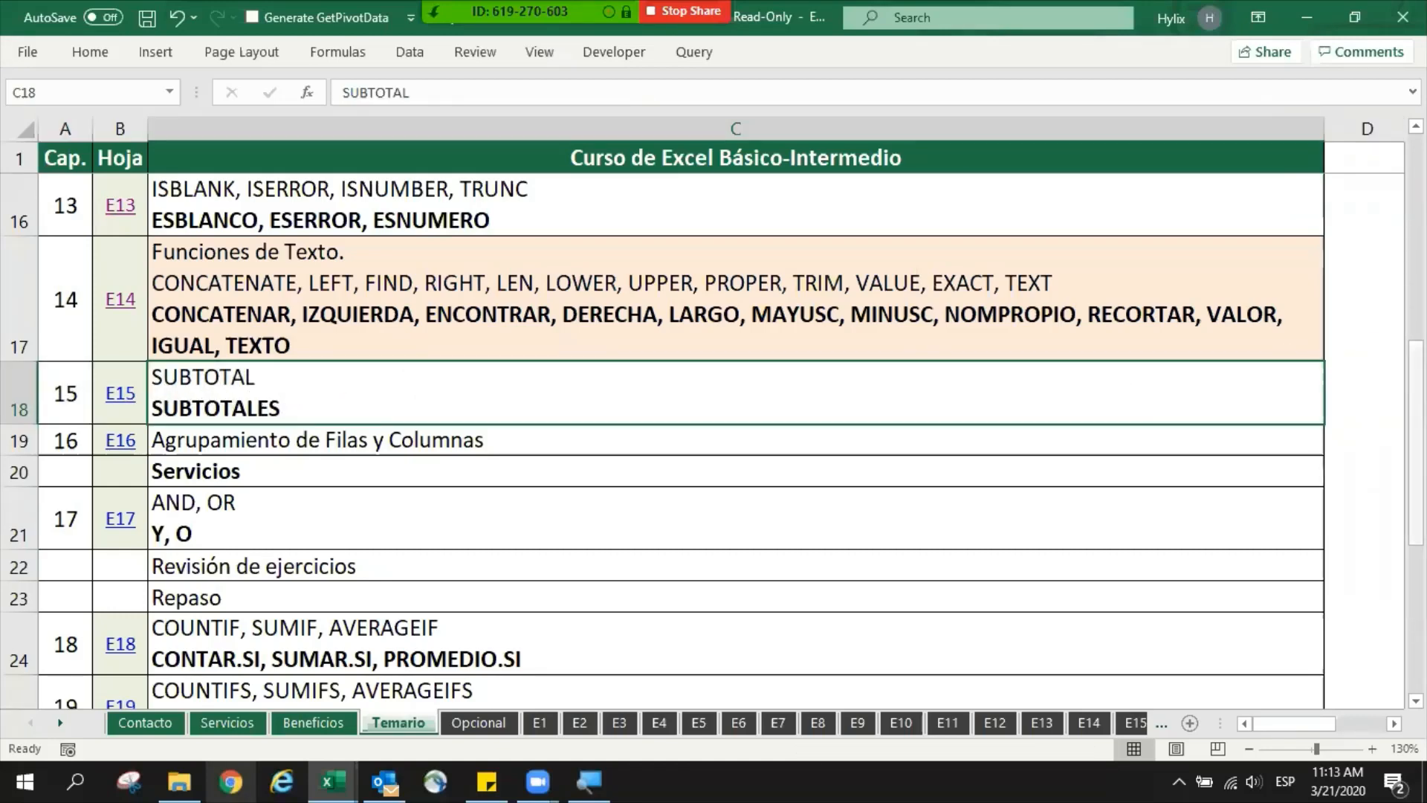
scroll(697, 293, down, 1)
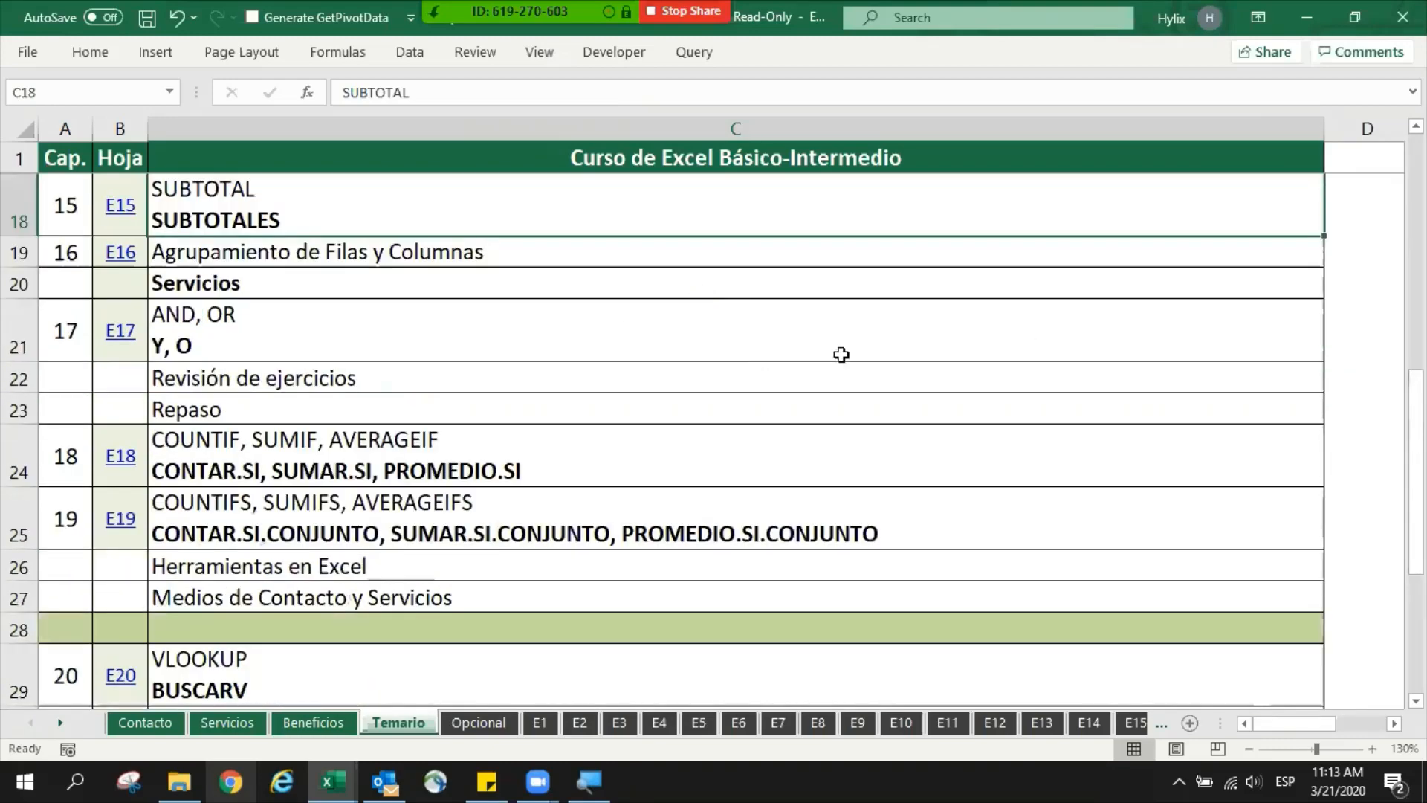
scroll(774, 355, up, 2)
scroll(682, 378, down, 1)
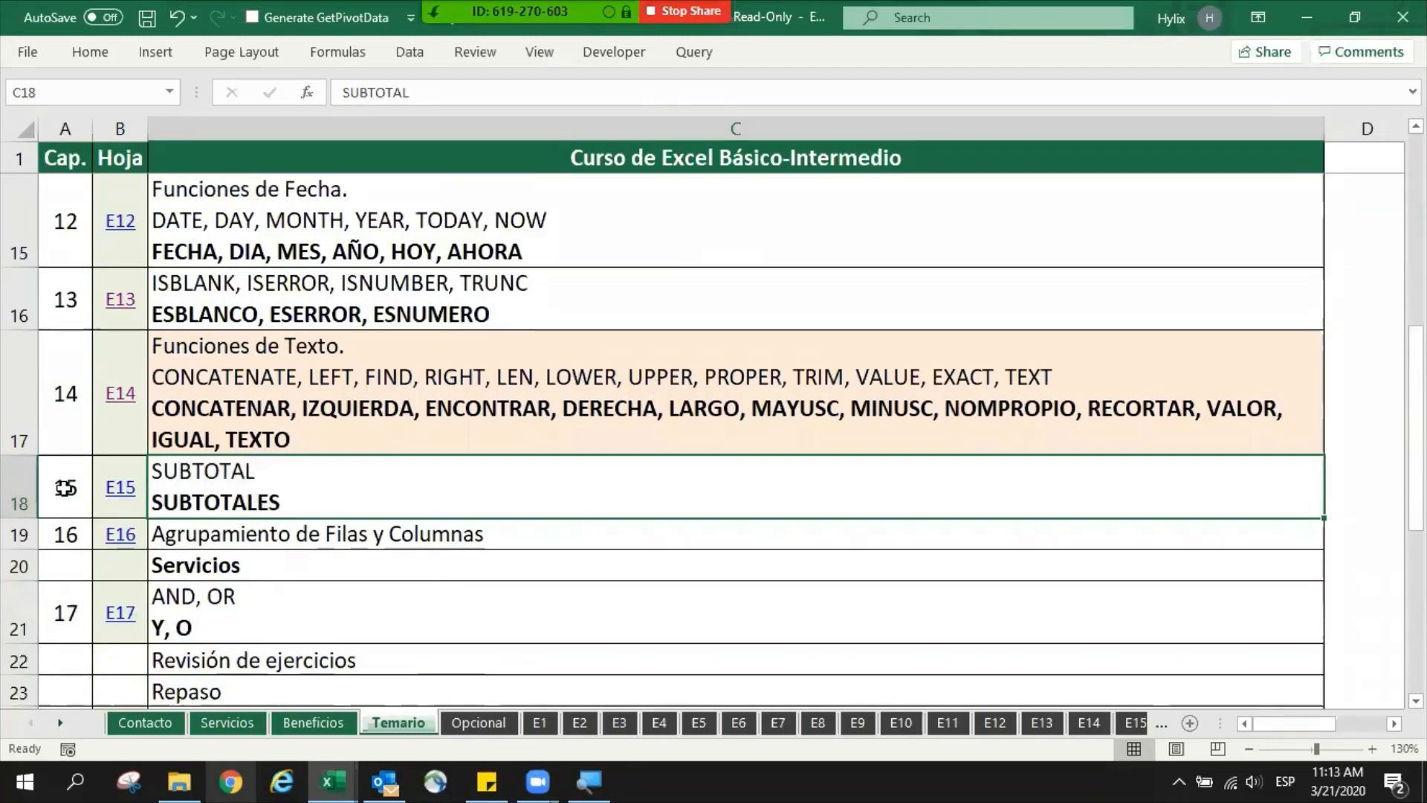
click(17, 481)
click(286, 483)
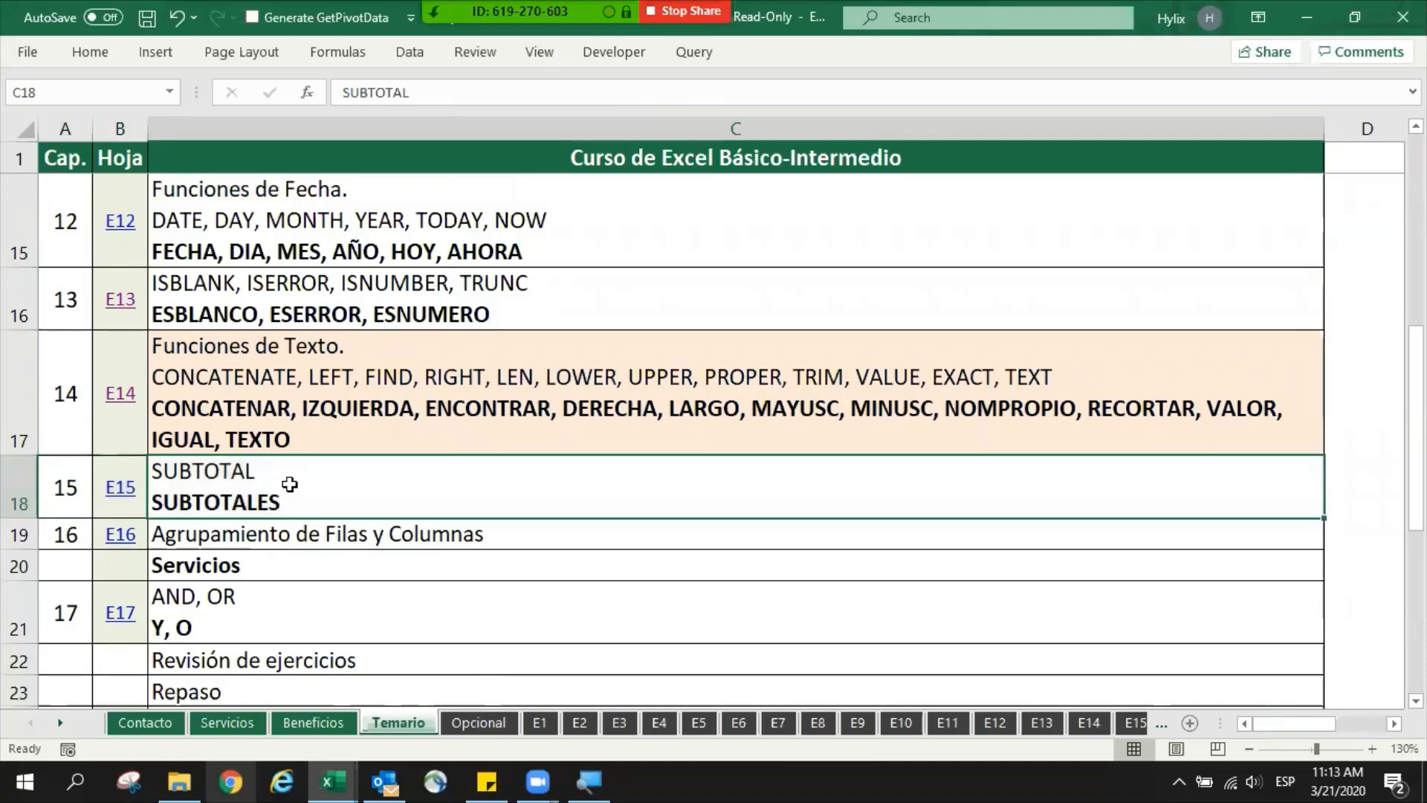
click(16, 484)
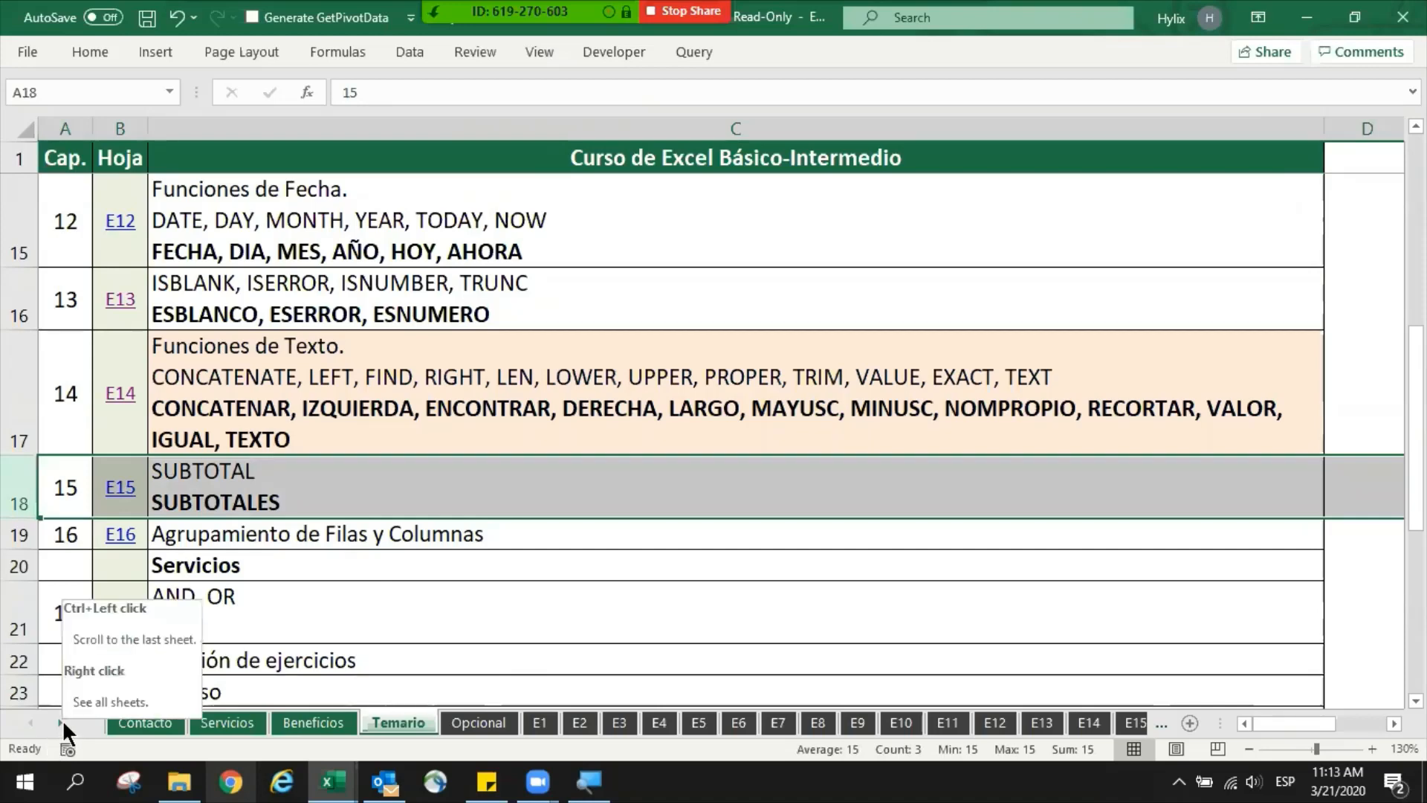
- Duplicate the TablaStatus sheet, placing the copy directly after the original
ctrl+click(62, 721)
click(195, 717)
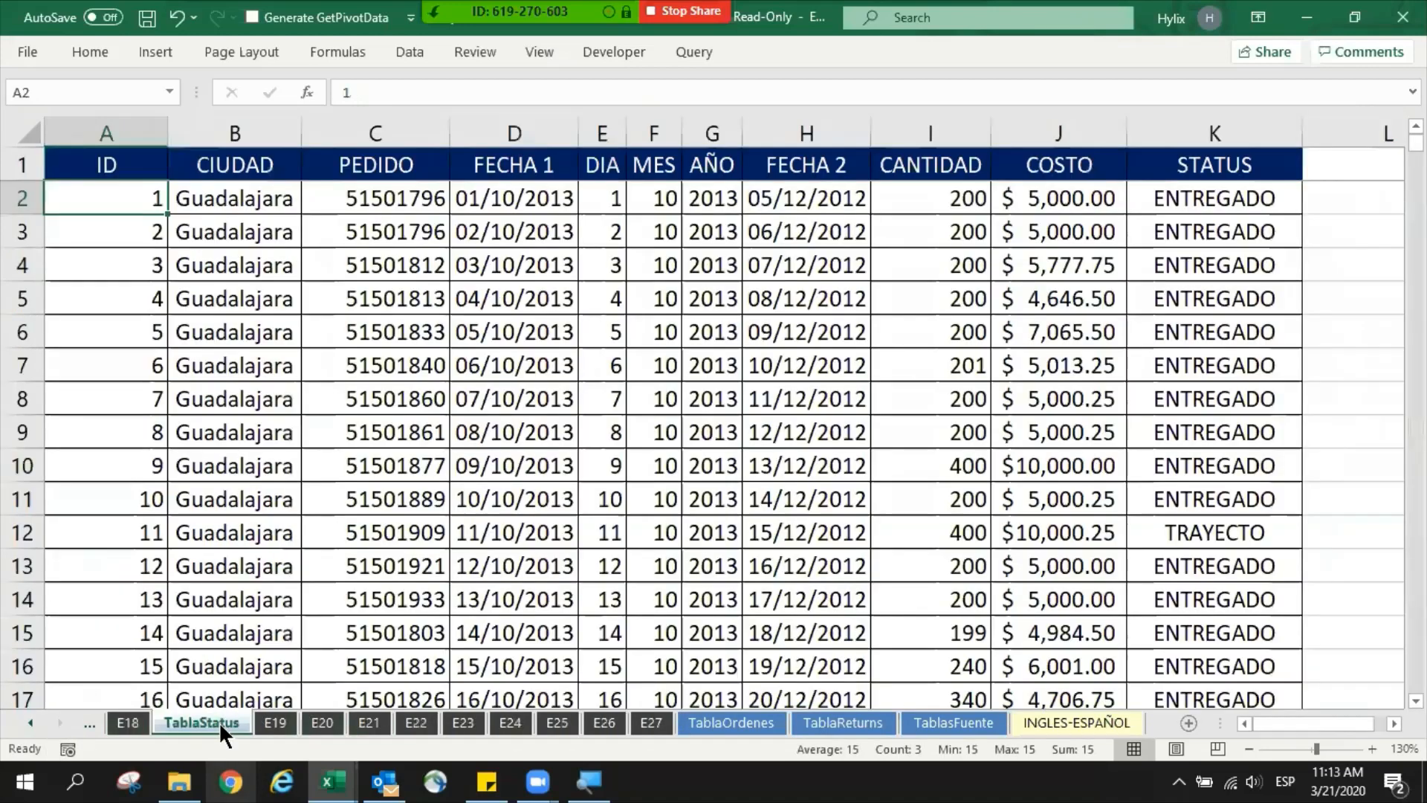
drag(289, 720, 296, 720)
click(714, 541)
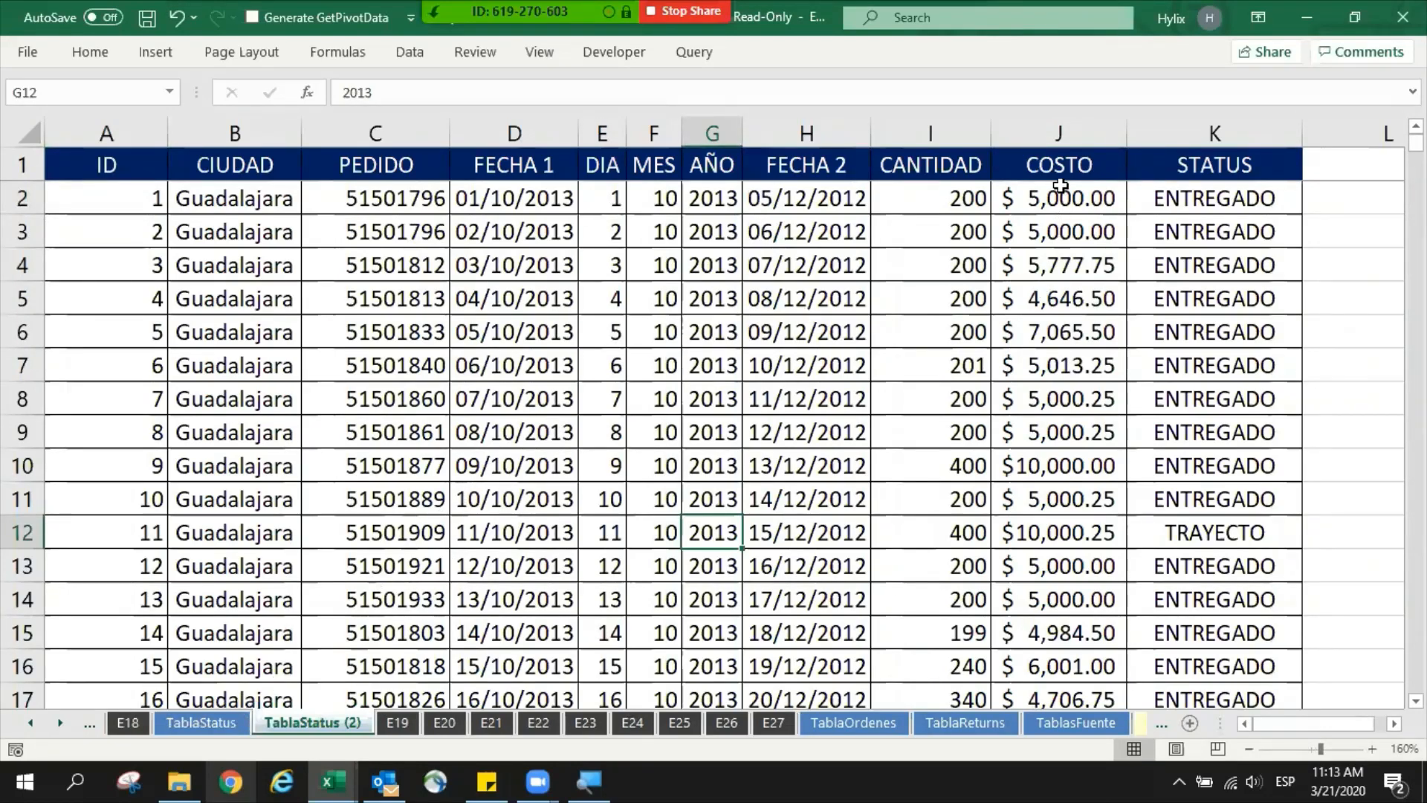
- Examine the copied table down to its last record, checking the COSTO, PEDIDO and AÑO columns
click(1059, 230)
key(ctrl+Down)
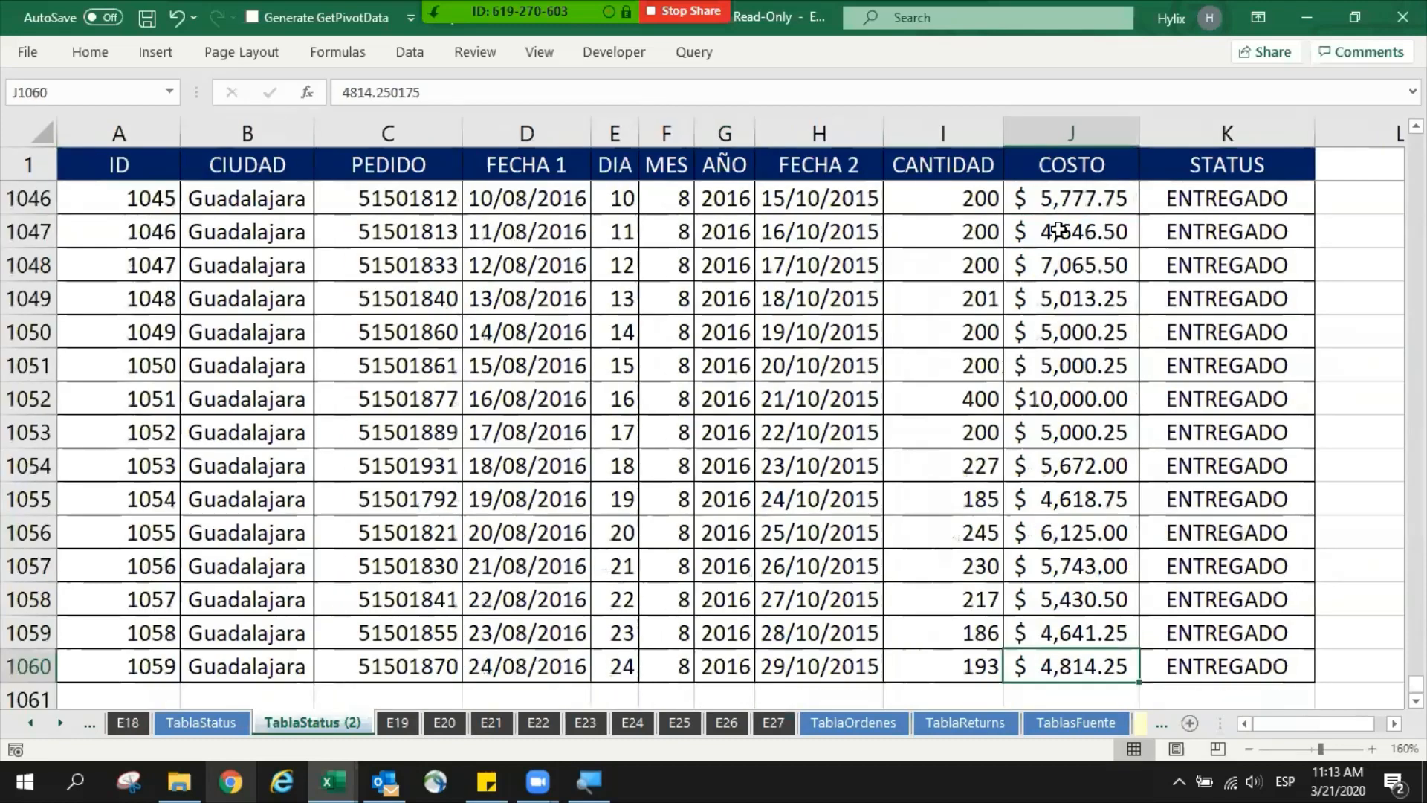
scroll(1058, 230, down, 2)
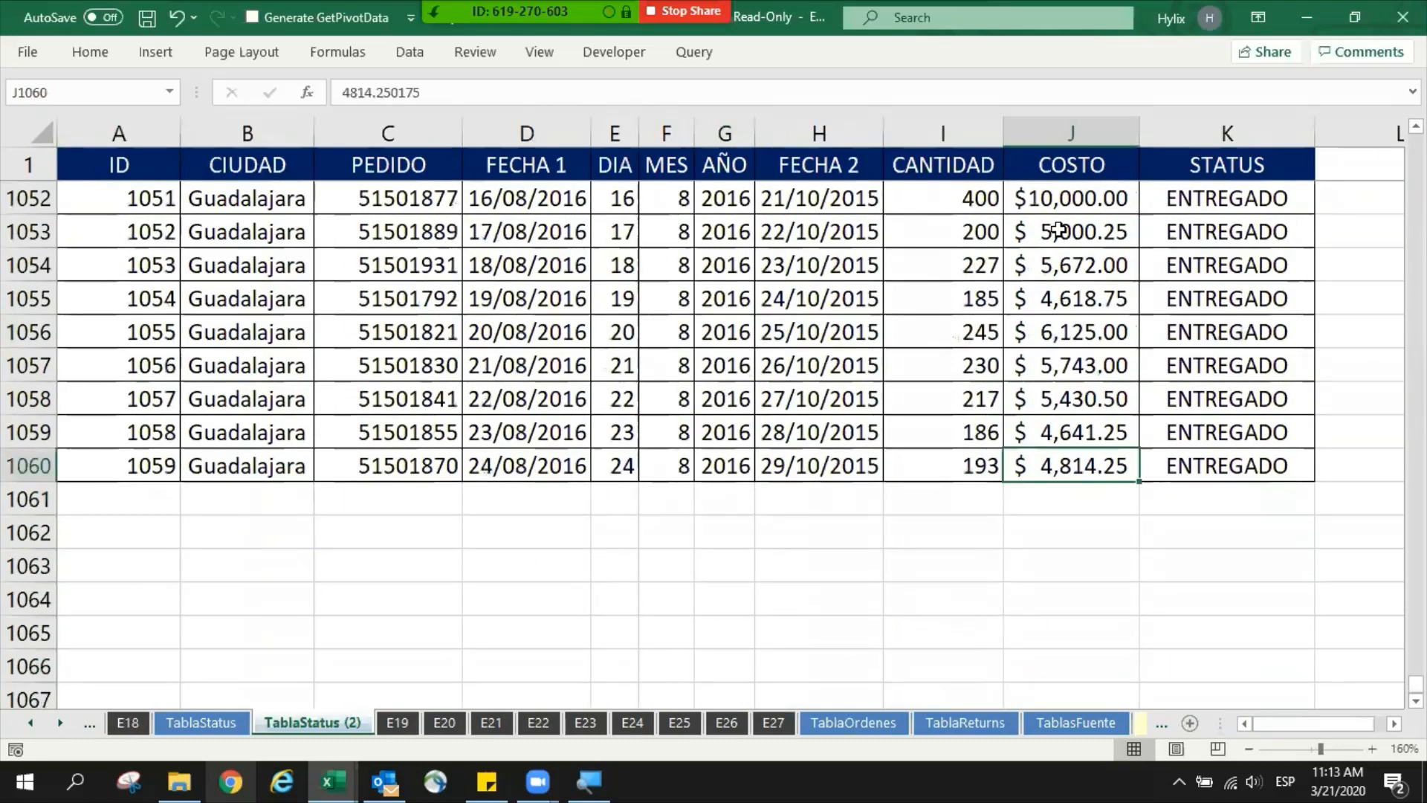
click(1070, 134)
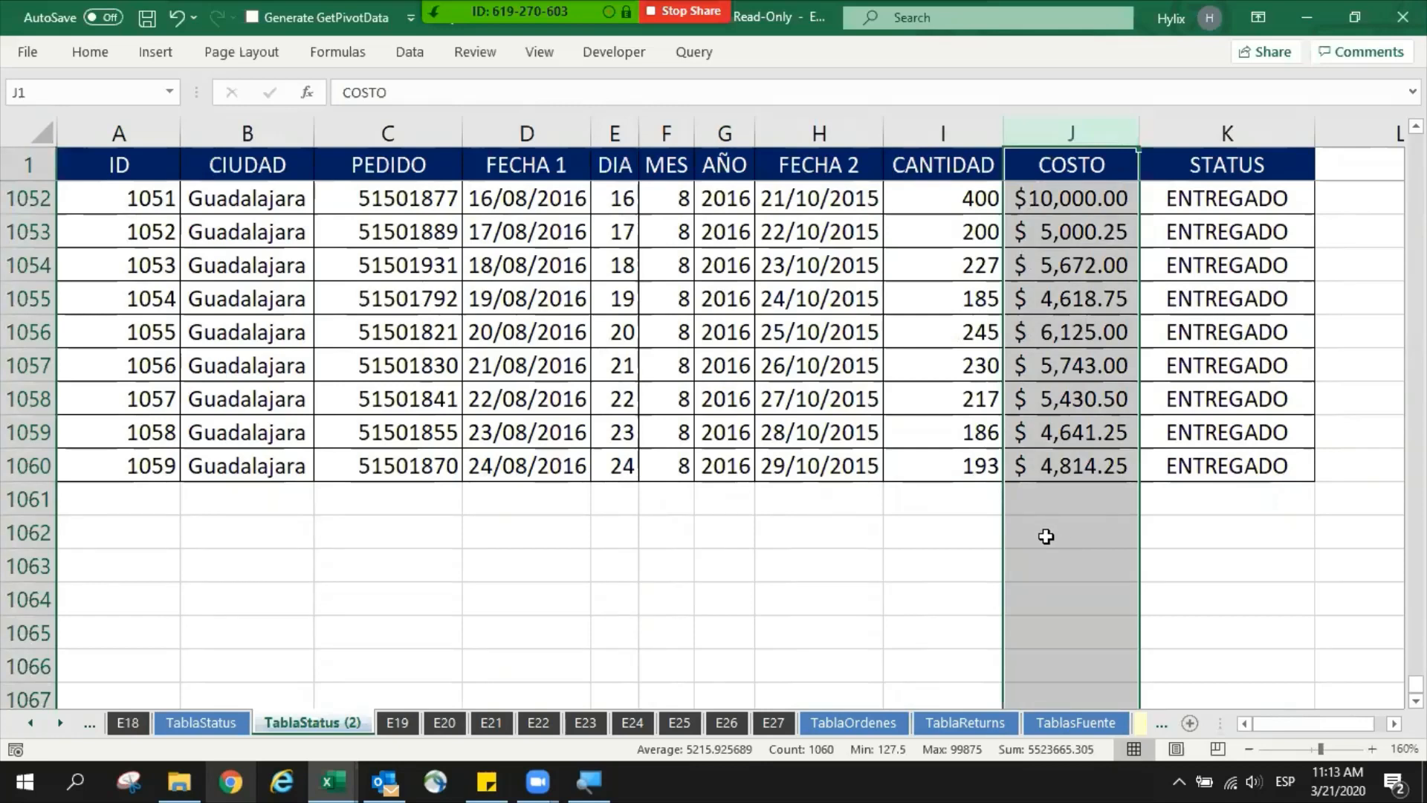
ctrl+click(407, 134)
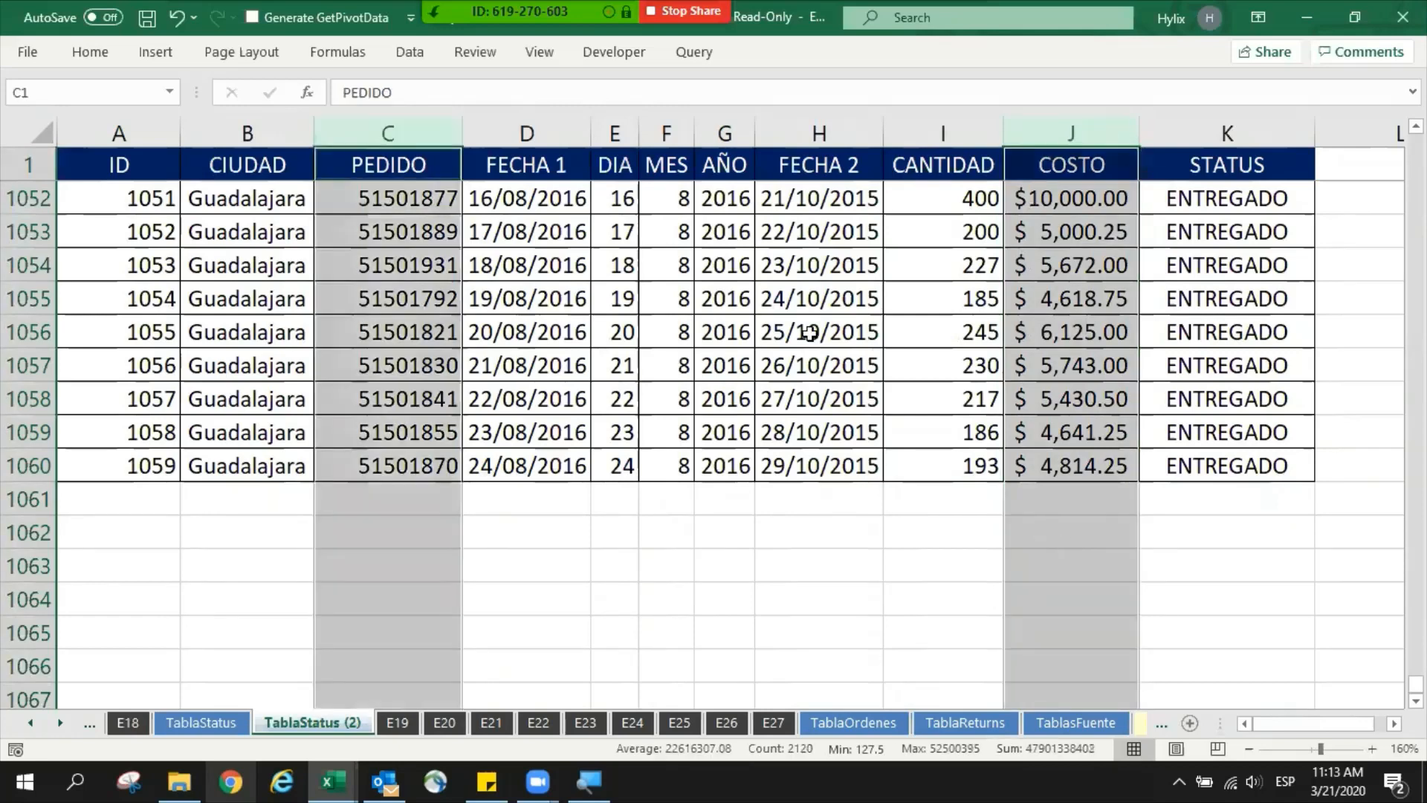
drag(706, 265, 726, 458)
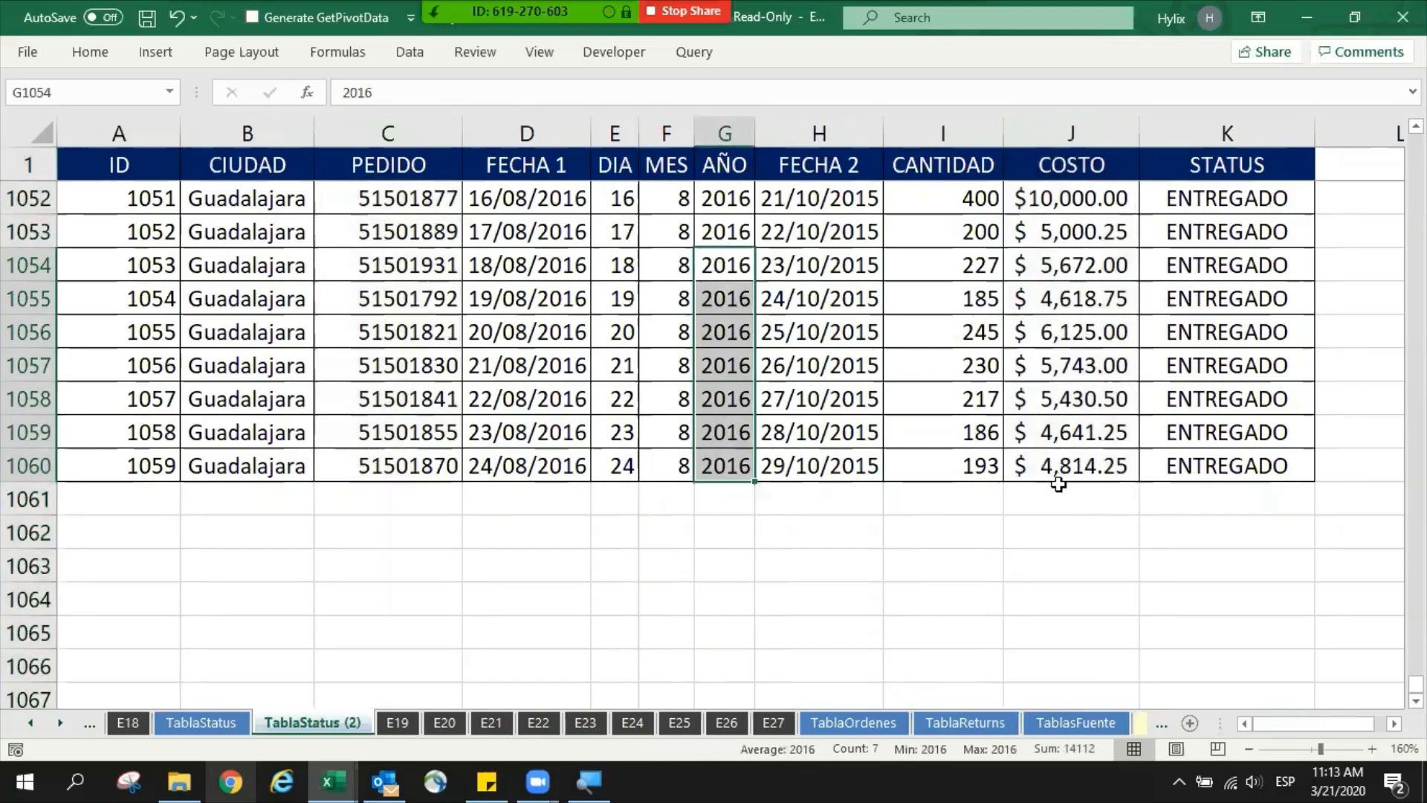
- Total the COSTO column in cell J1062 with =SUM(J2:J1060) and review the formula
click(1055, 532)
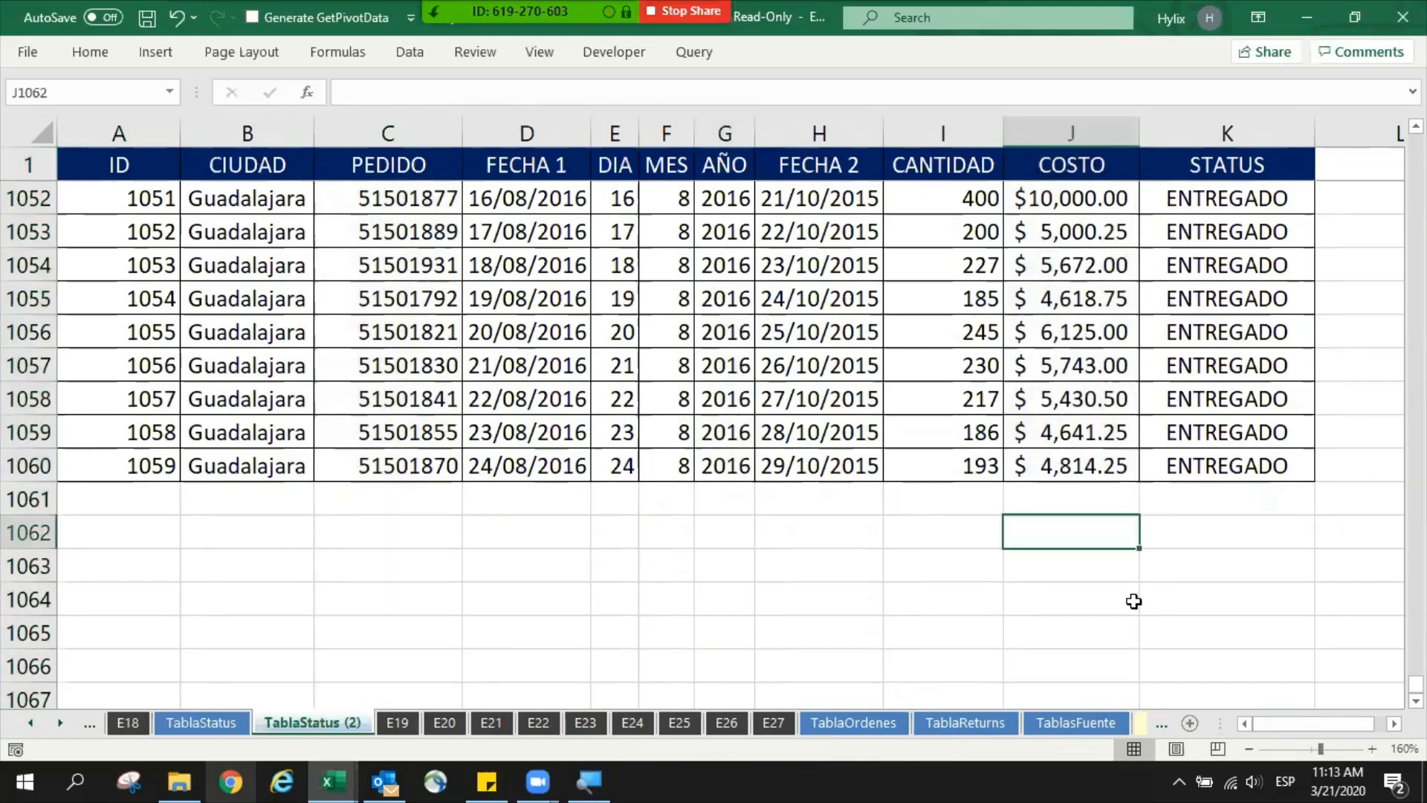
text(=SUM()
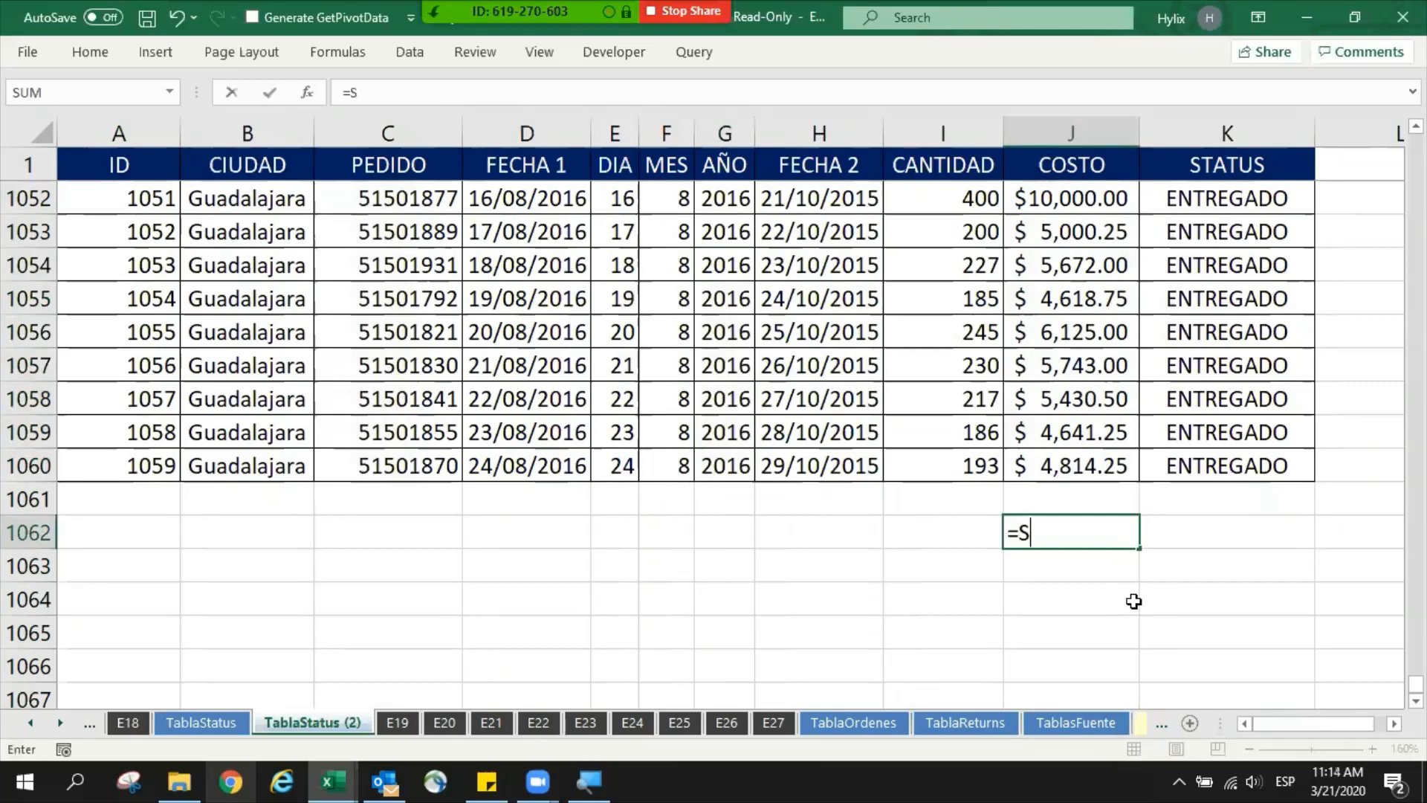
click(1073, 468)
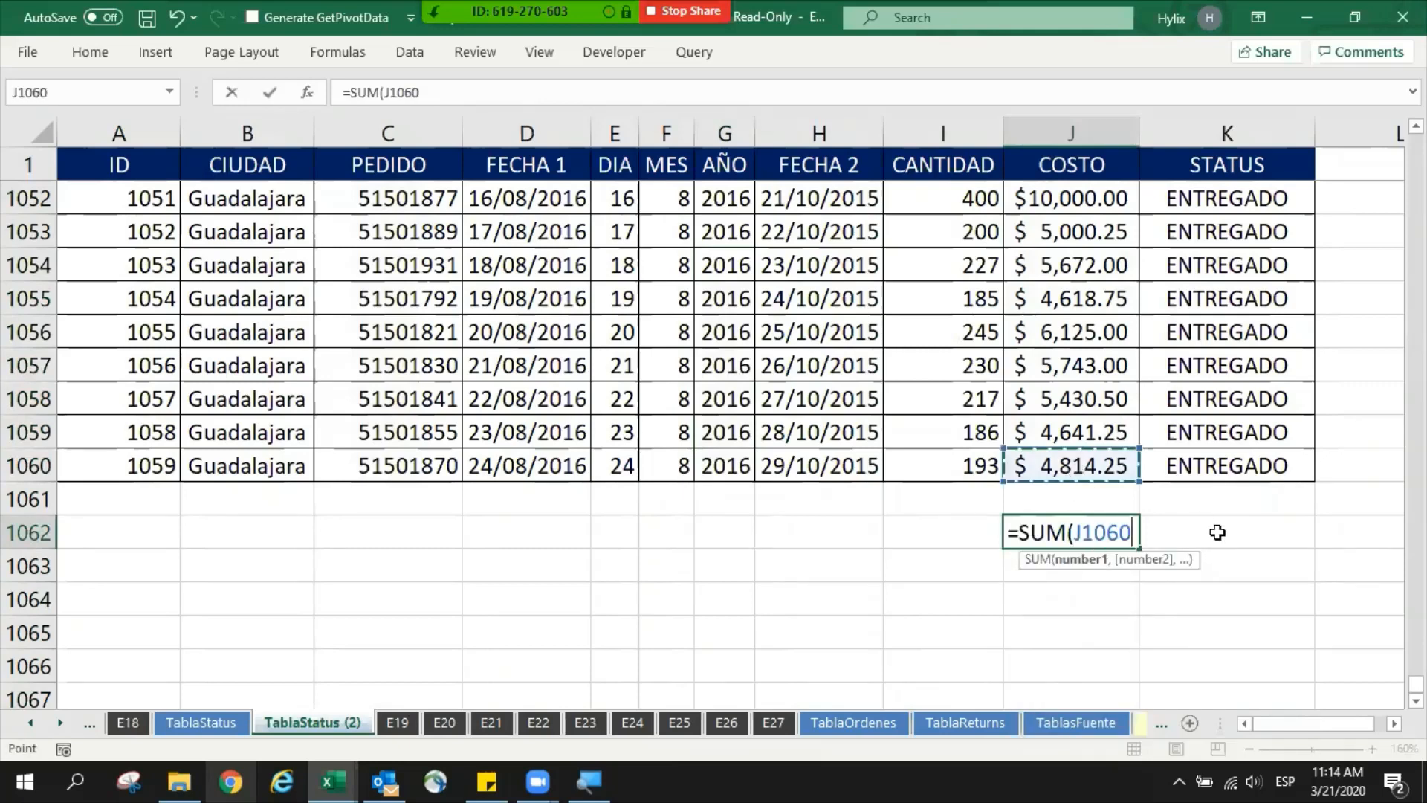
key(ctrl+shift+Up)
key(shift+Down)
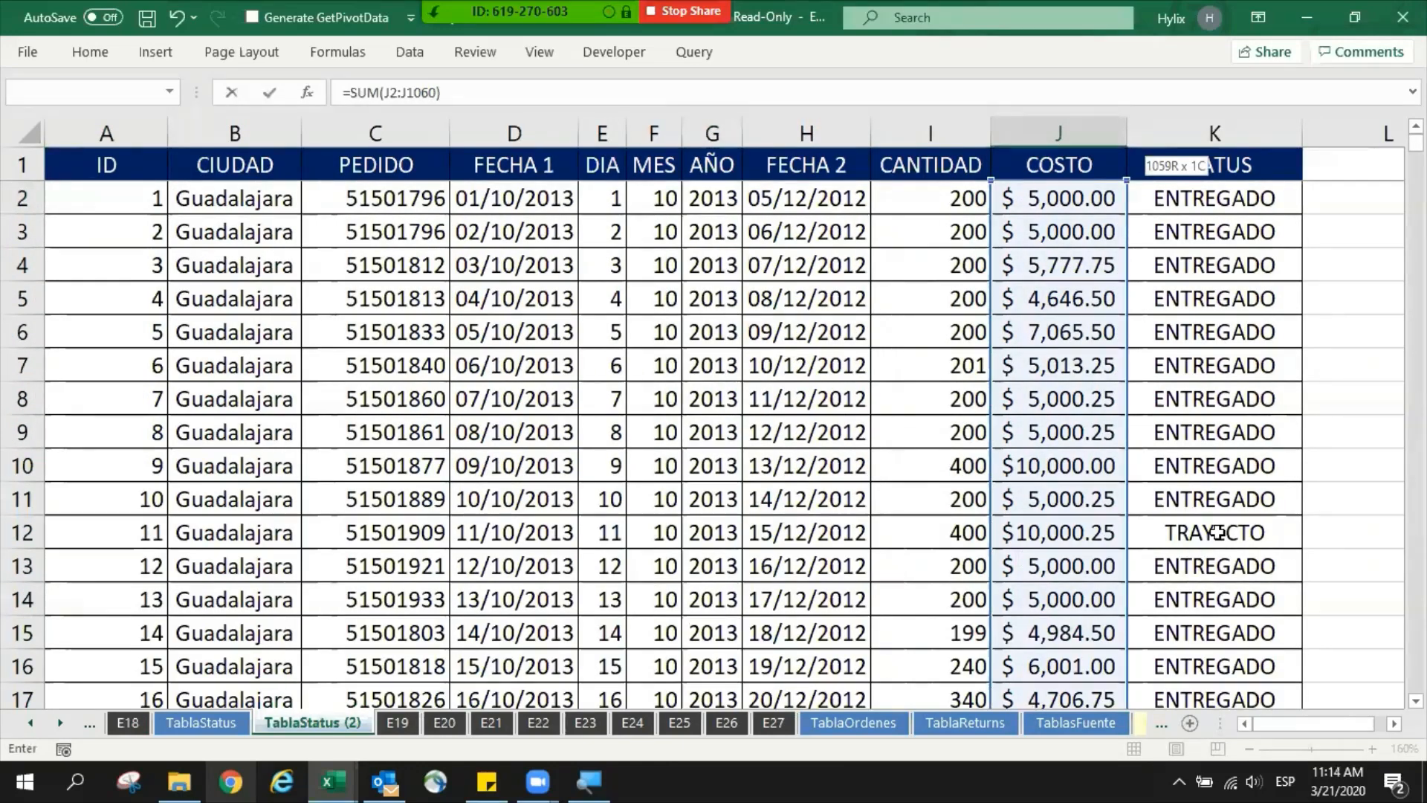
key(Return)
scroll(1215, 532, down, 2)
key(Up)
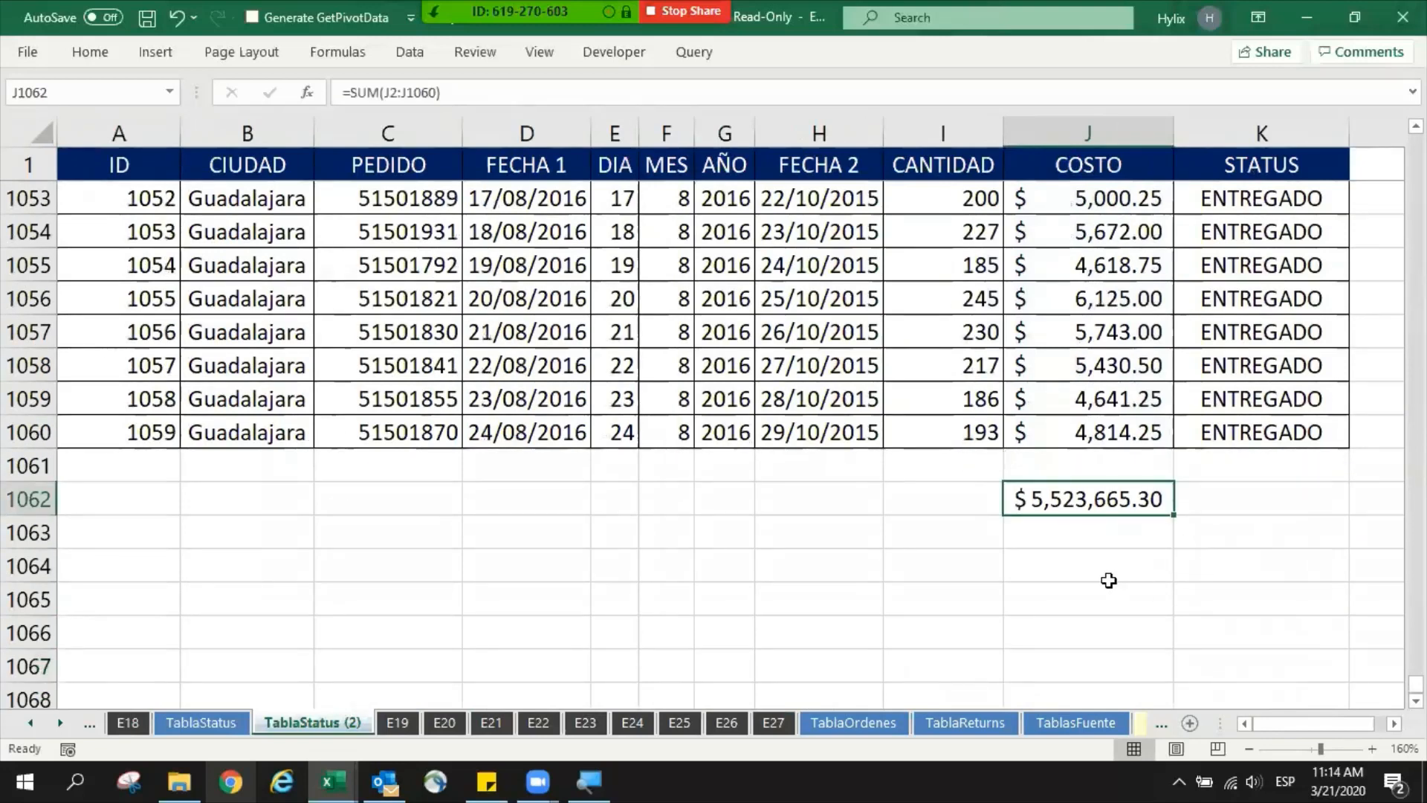
key(F2)
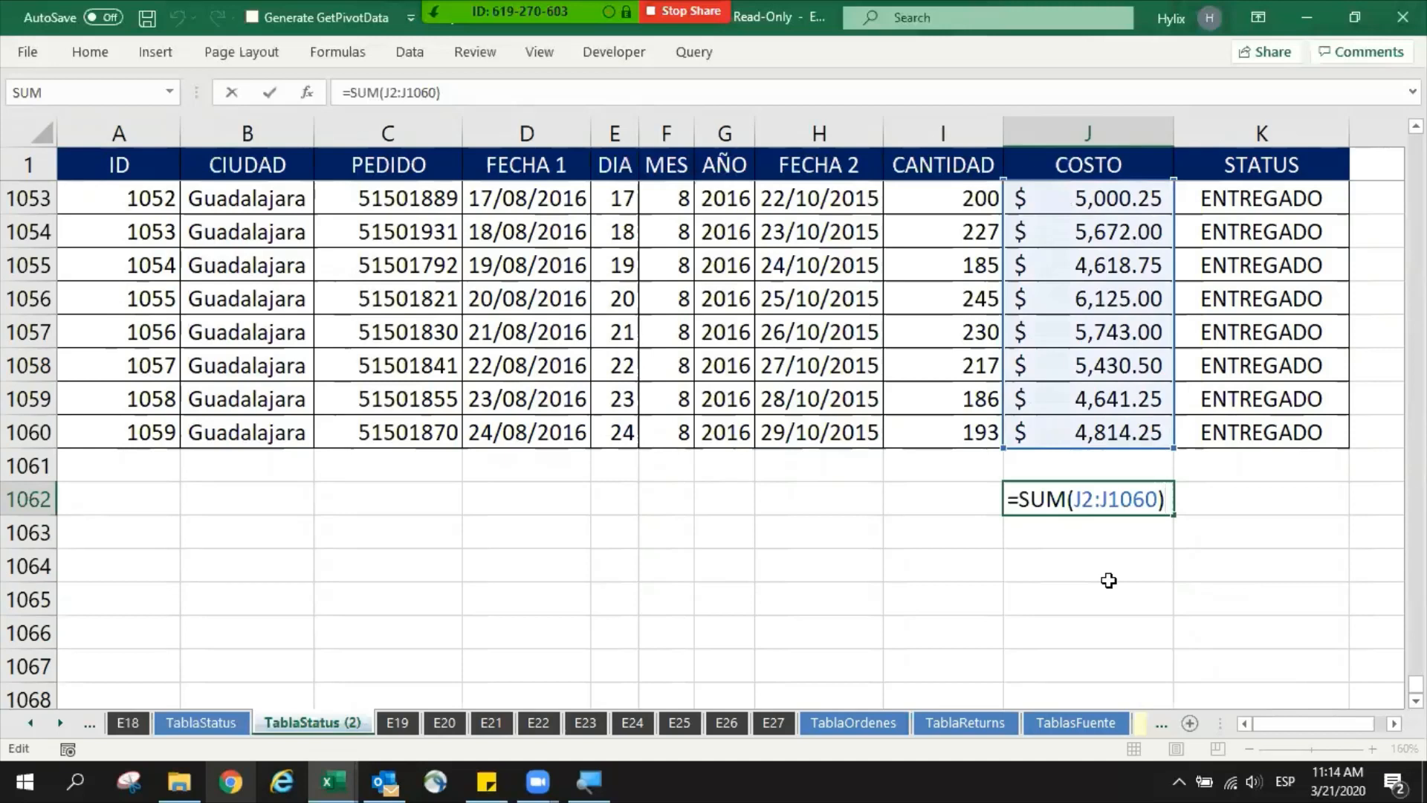
key(ctrl+Return)
- Label the sum with Total in cell I1062 and recheck the formula beside it
key(Left)
text(Tota)
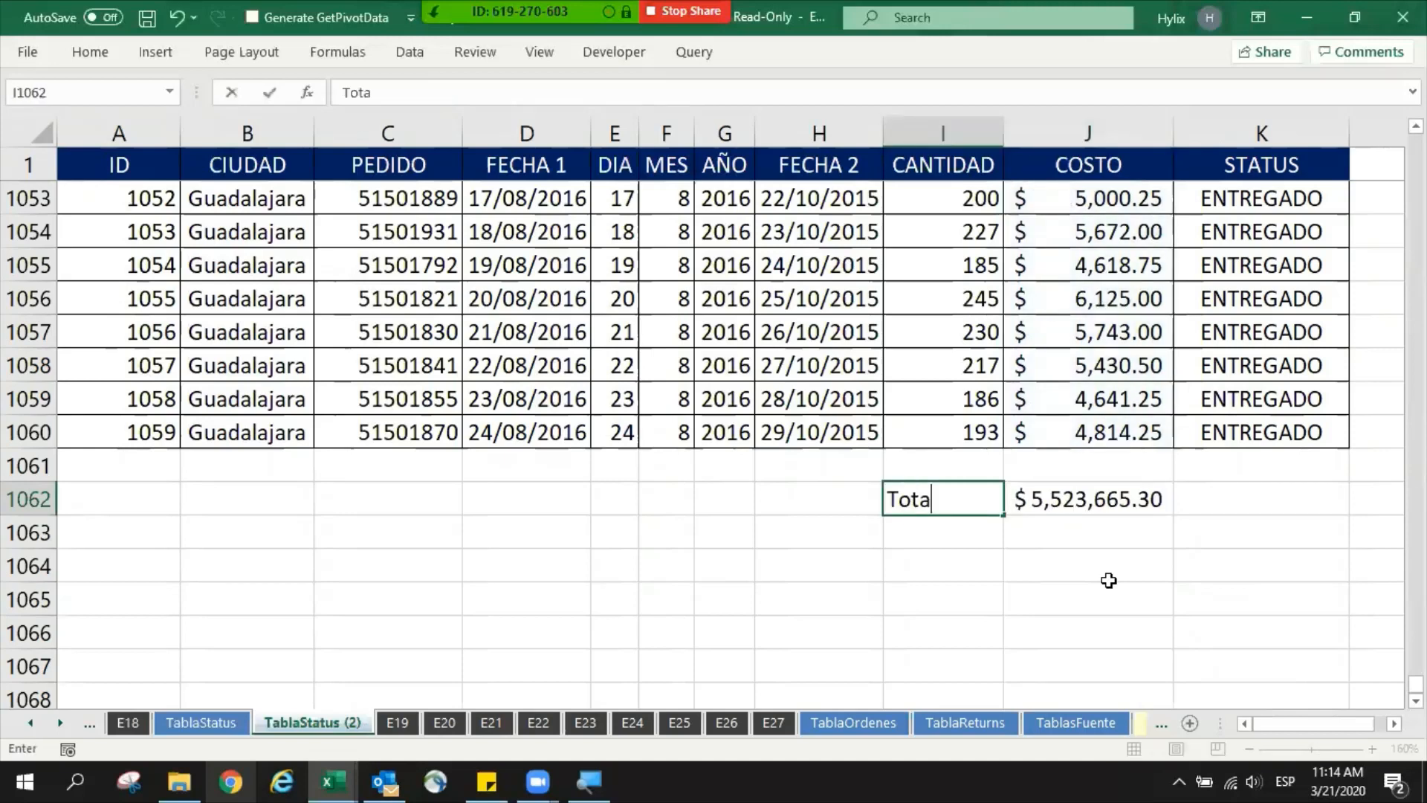
text(l)
key(Right)
key(F2)
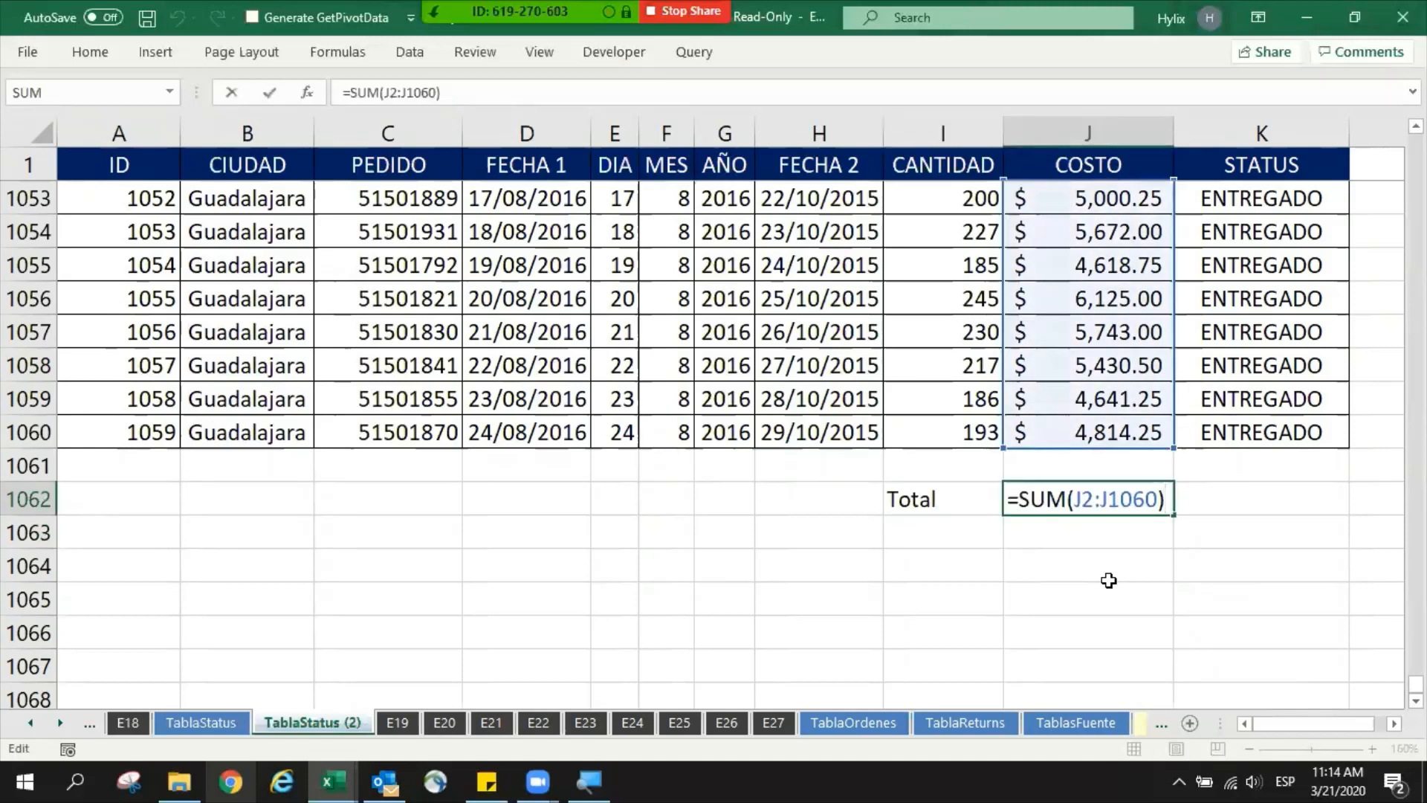
key(ctrl+Return)
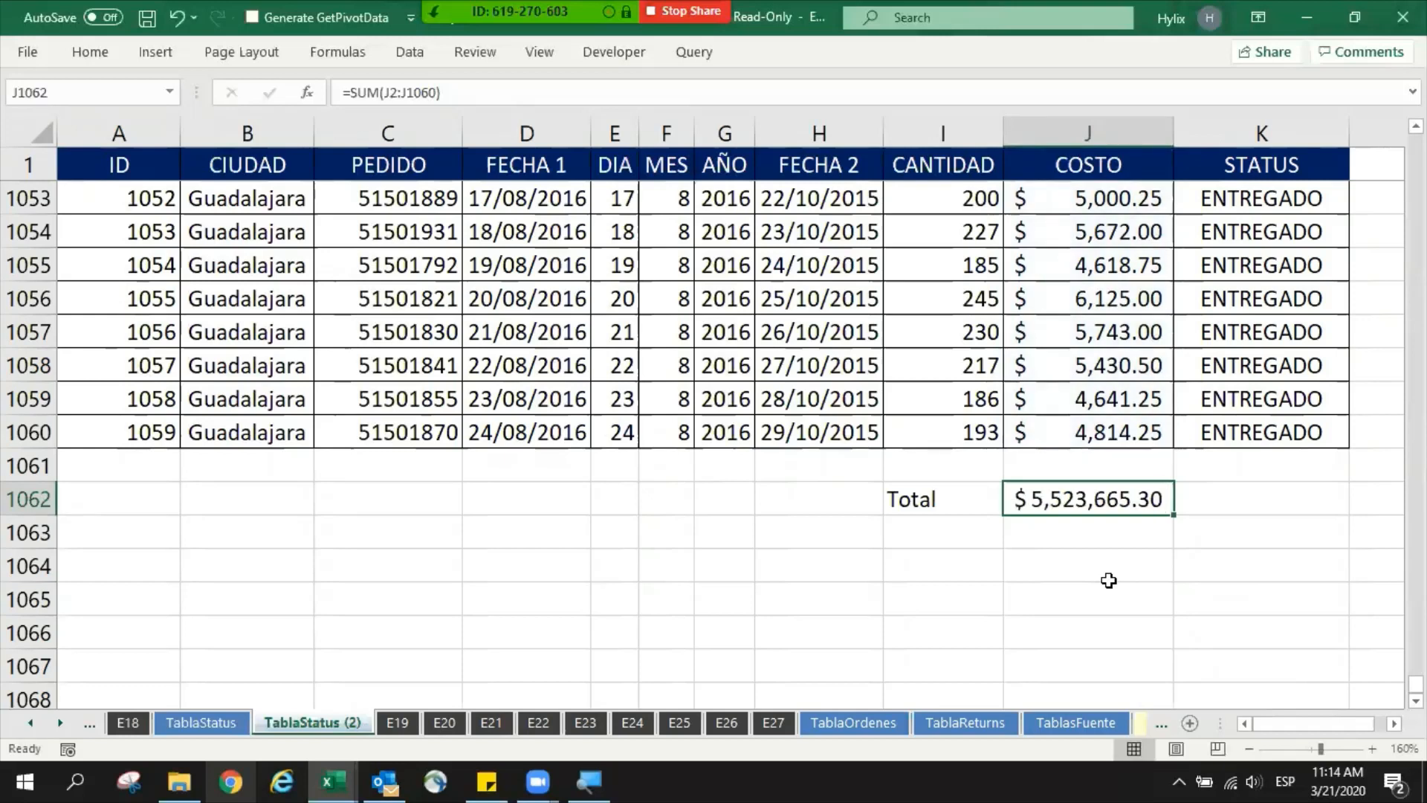
- Add filters to the header row of the copied status table
key(ctrl+Up)
key(ctrl+Up)
key(alt+d)
key(f)
key(f)
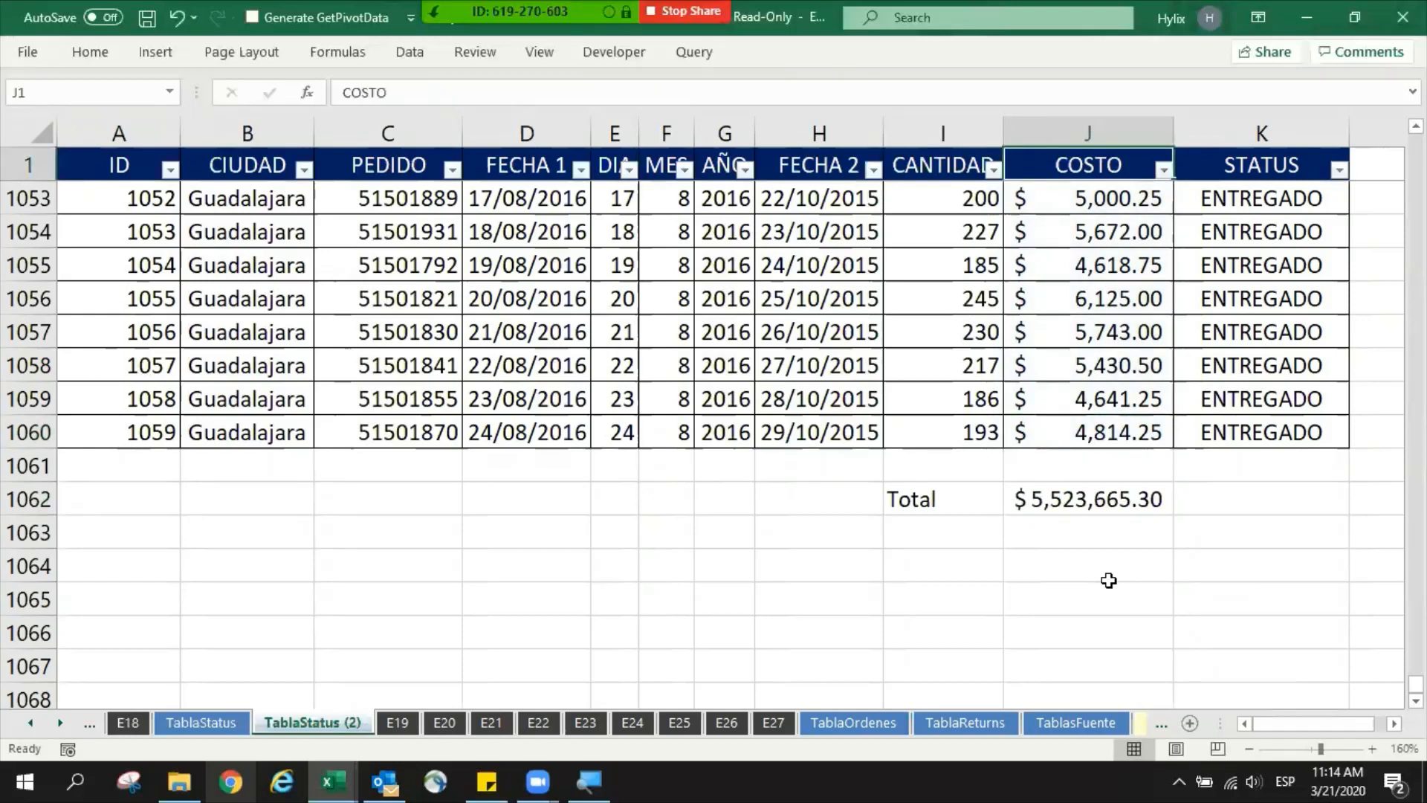
- Filter the STATUS column to show only ENTREGADO records
key(Right)
key(alt+Down)
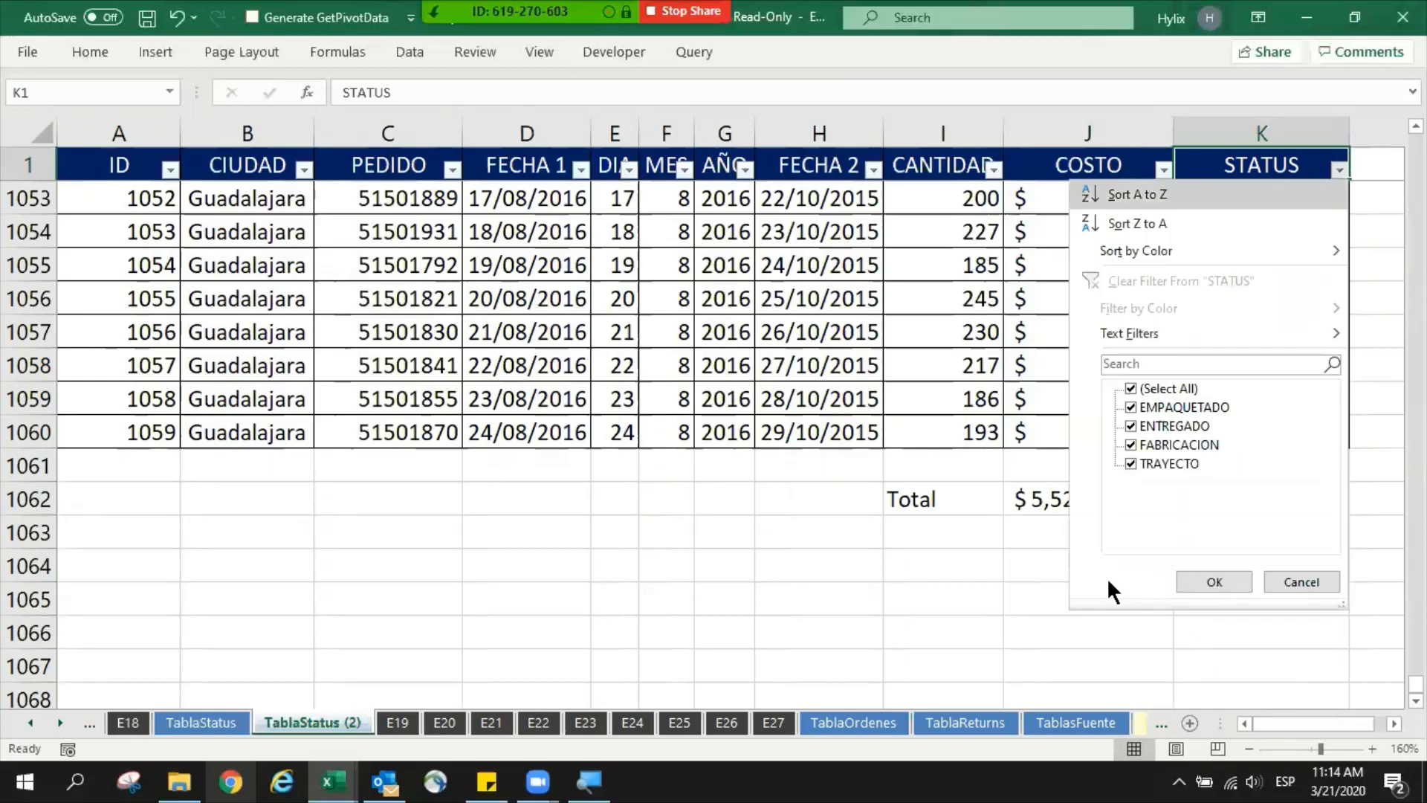
key(Tab)
key(Tab)
key(Tab)
key(space)
key(Down)
key(Down)
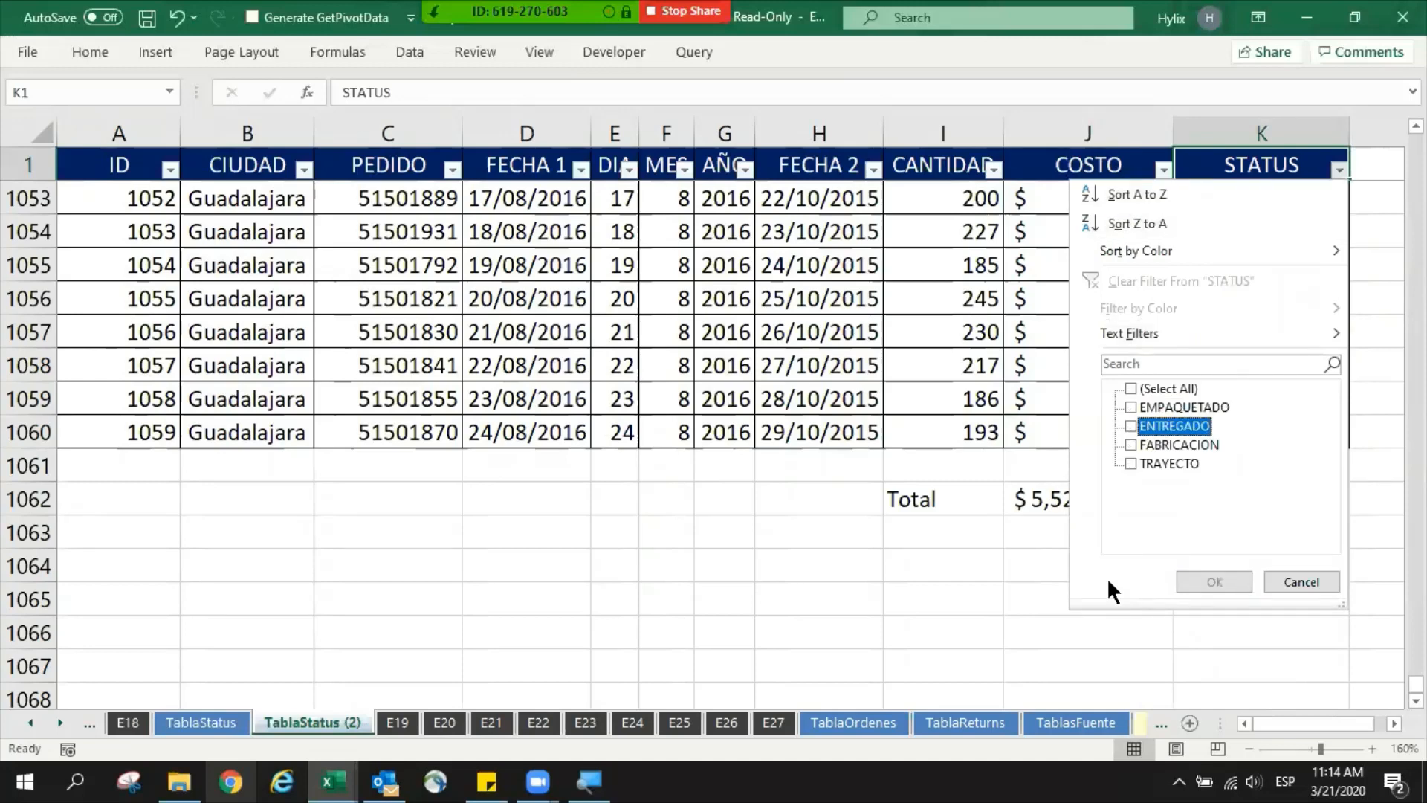
key(space)
key(Return)
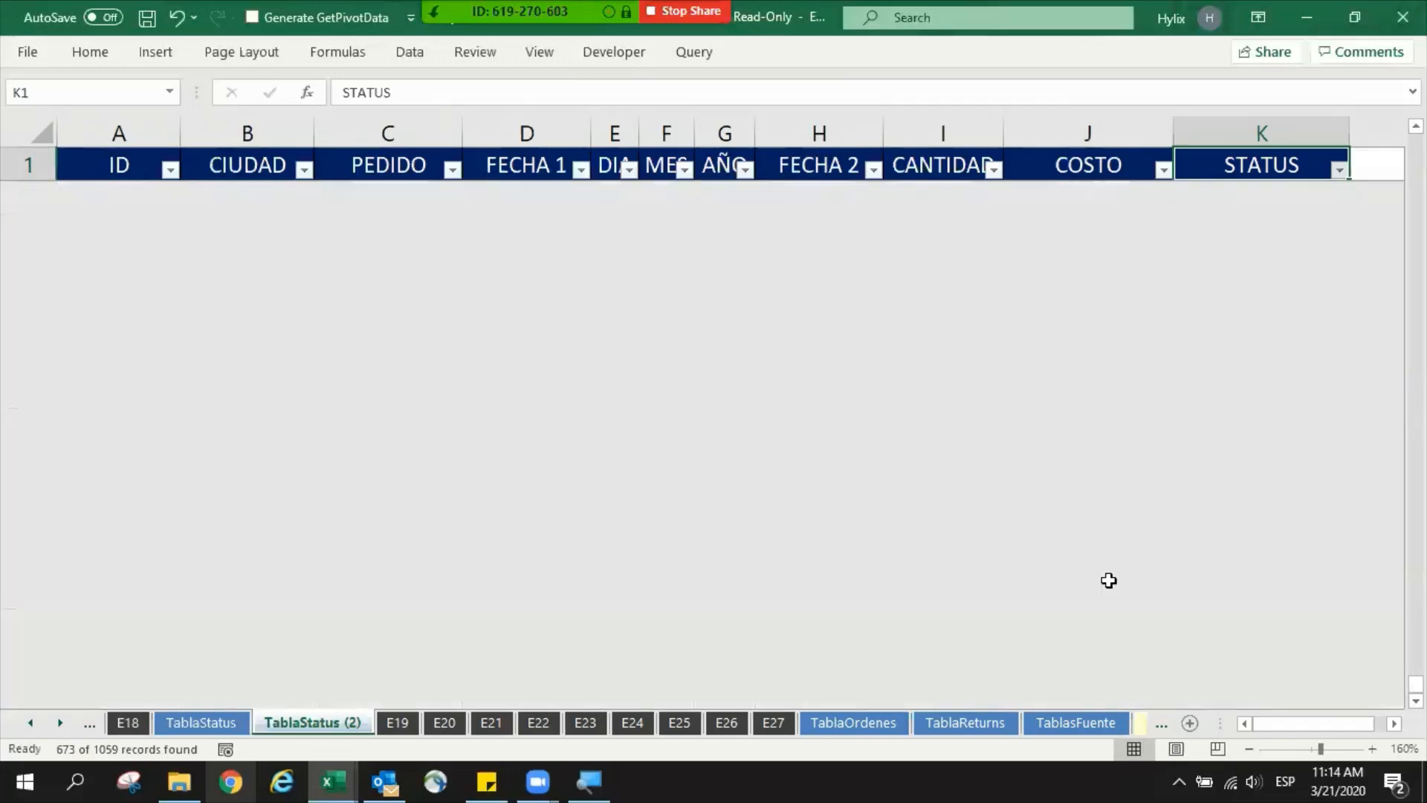
- Return to the total row below the filtered data and make the Total label and the sum in J1062 bold
key(Left)
key(ctrl+Down)
key(Down)
key(Down)
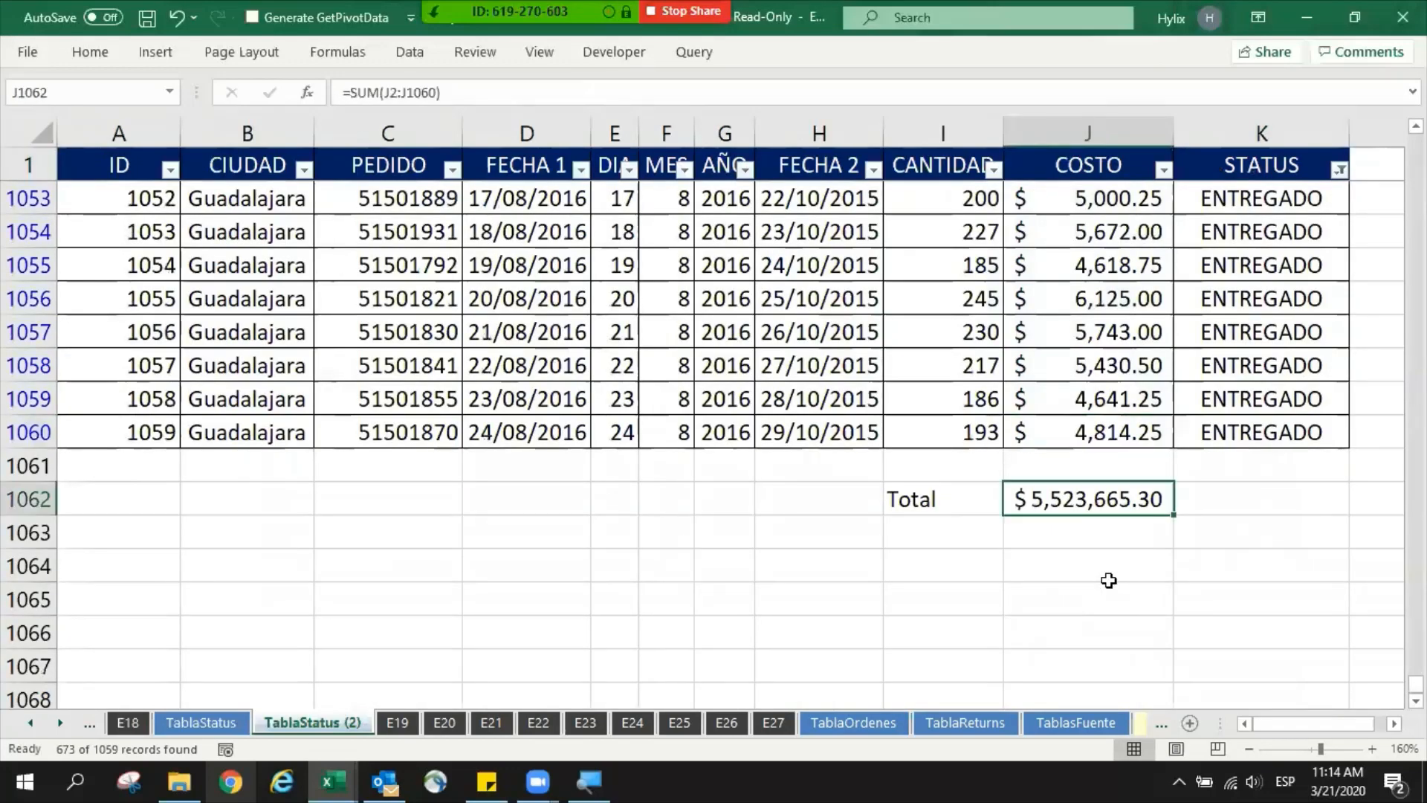
key(Left)
key(Right)
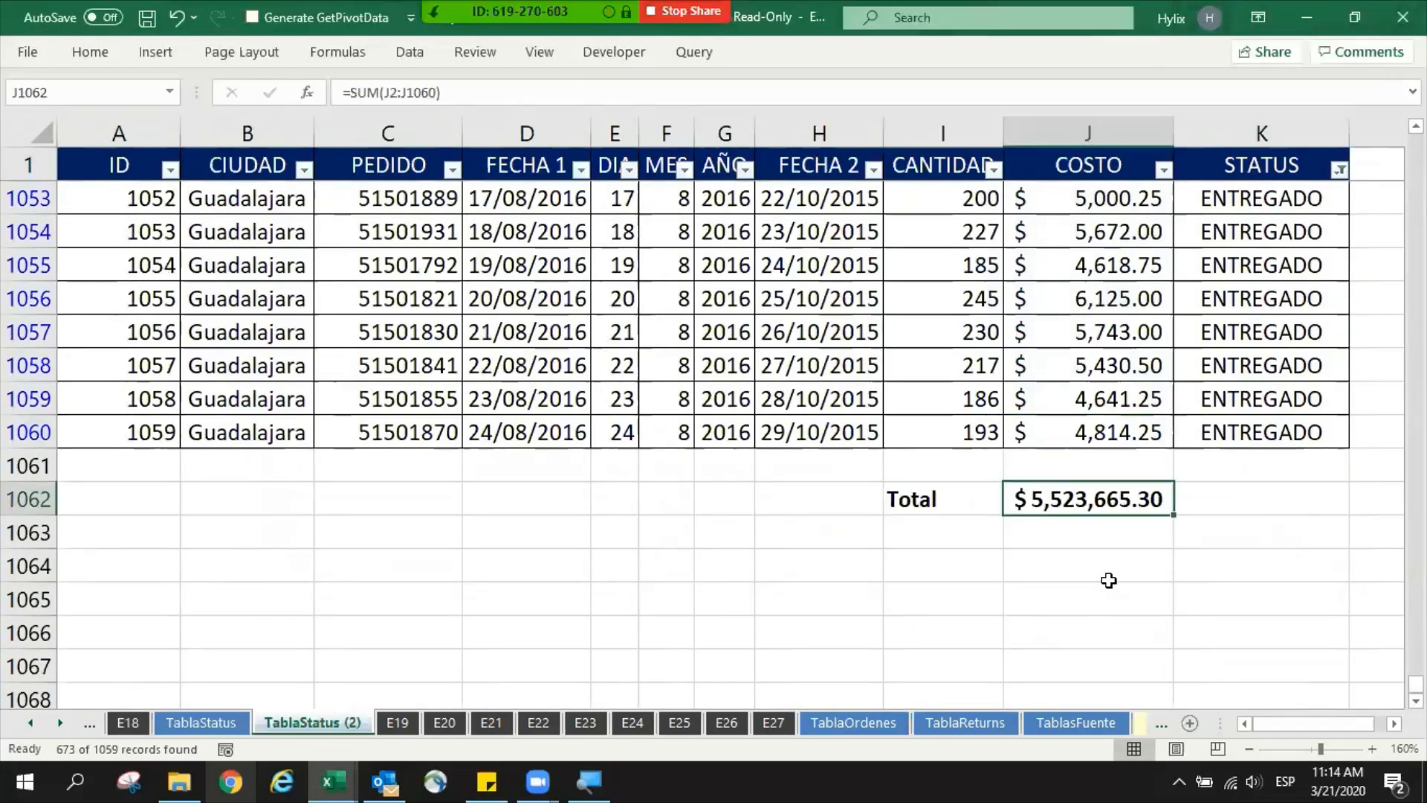
- Inspect the SUM formula in J1062 and highlight its J2:J1060 range without changing it
key(F2)
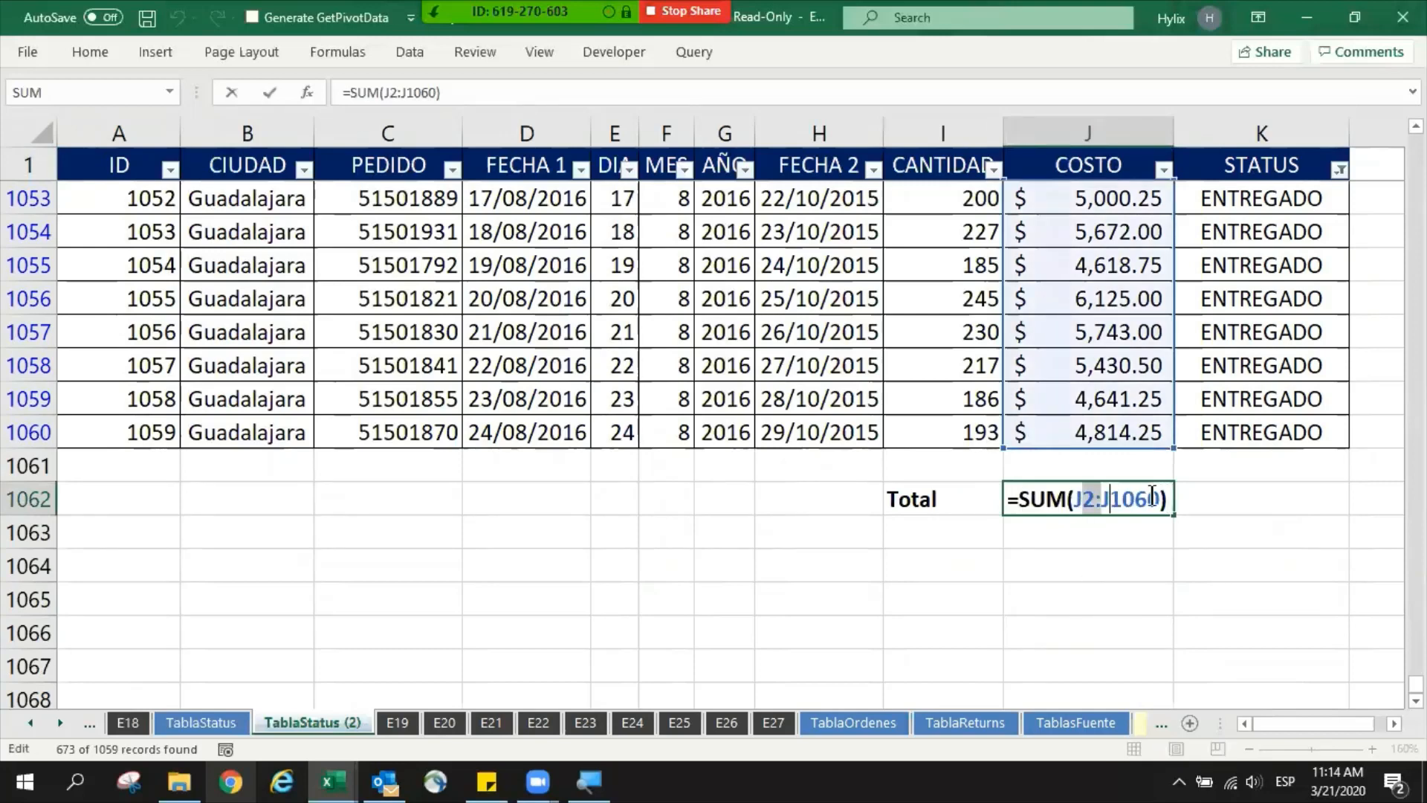
drag(1152, 495, 1161, 496)
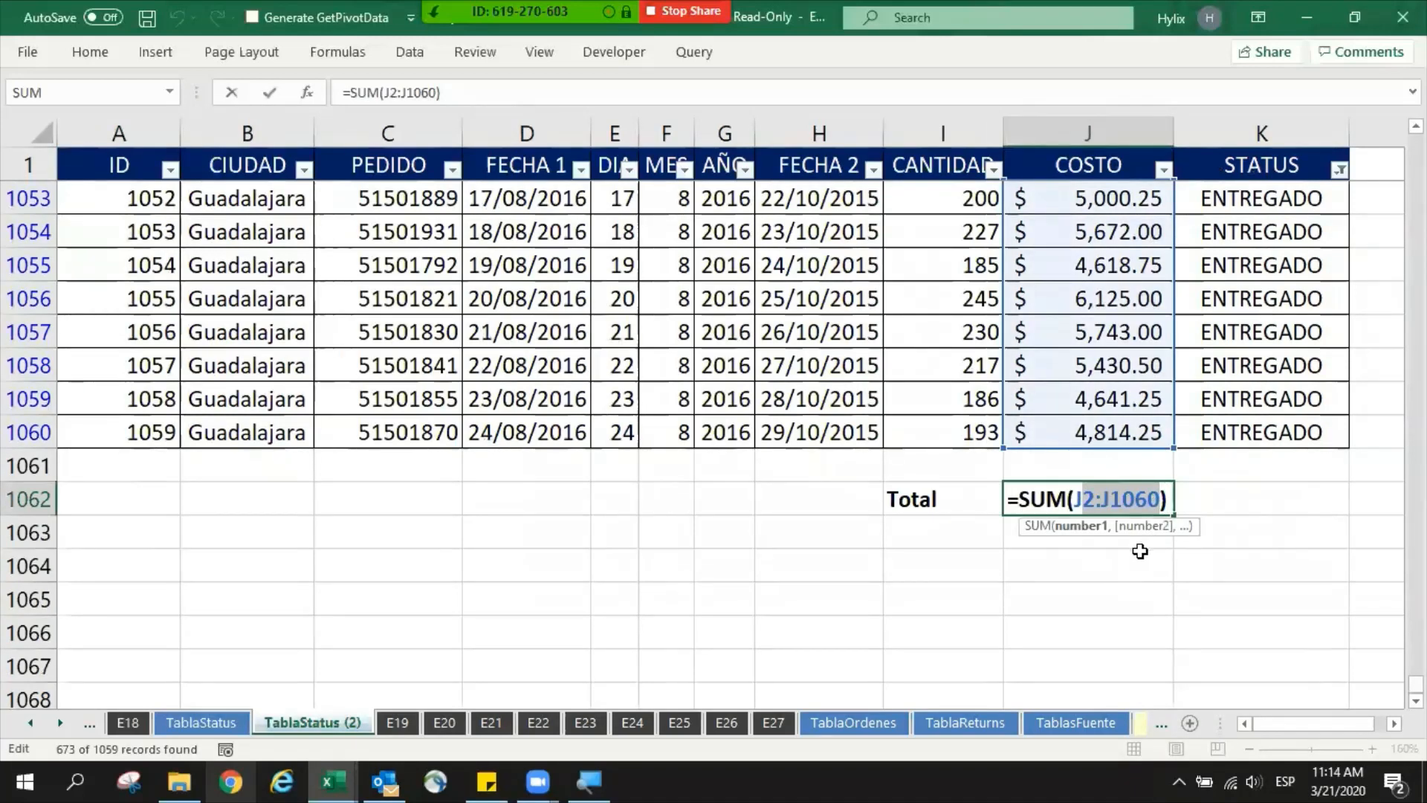
key(Escape)
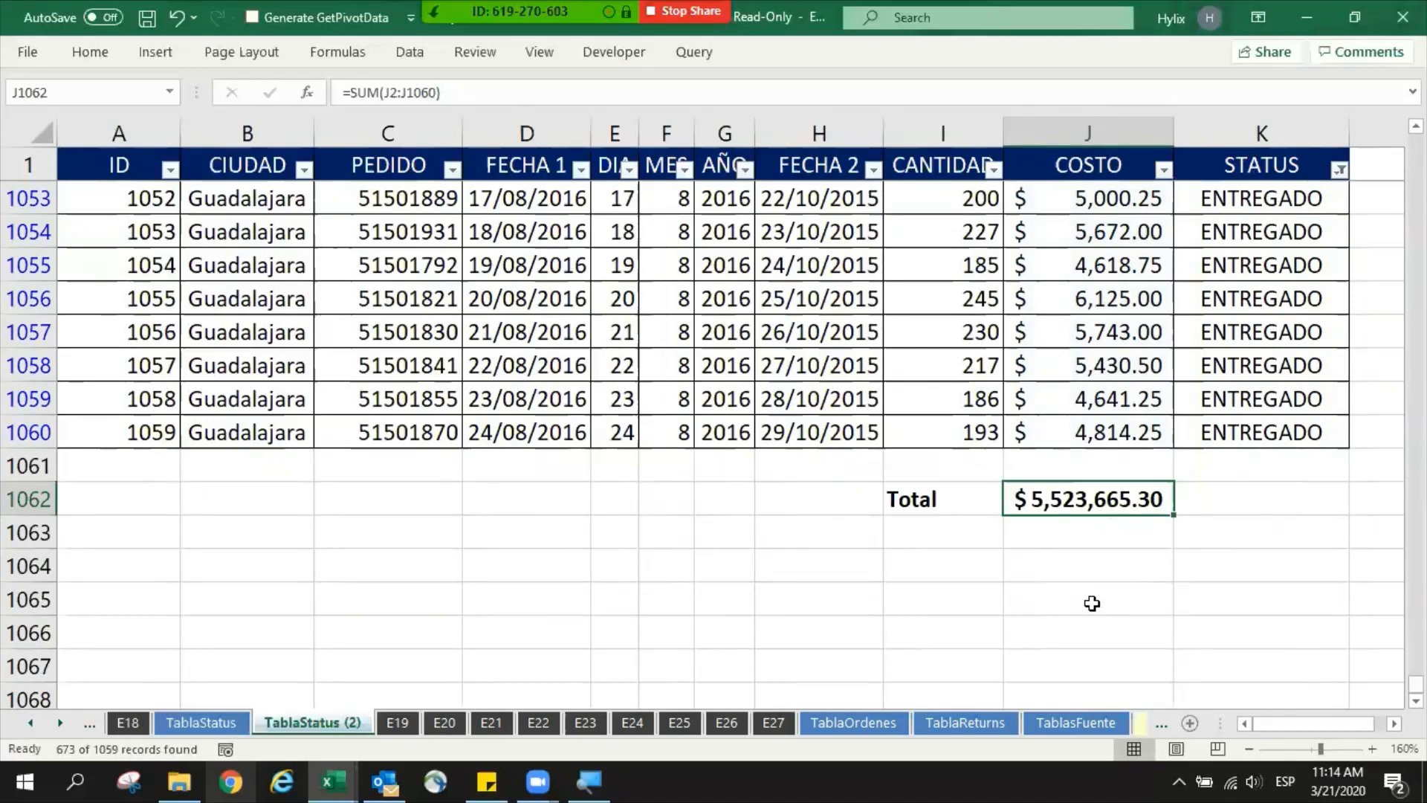
- Clear the STATUS filter so all records of the table are included again
click(1392, 722)
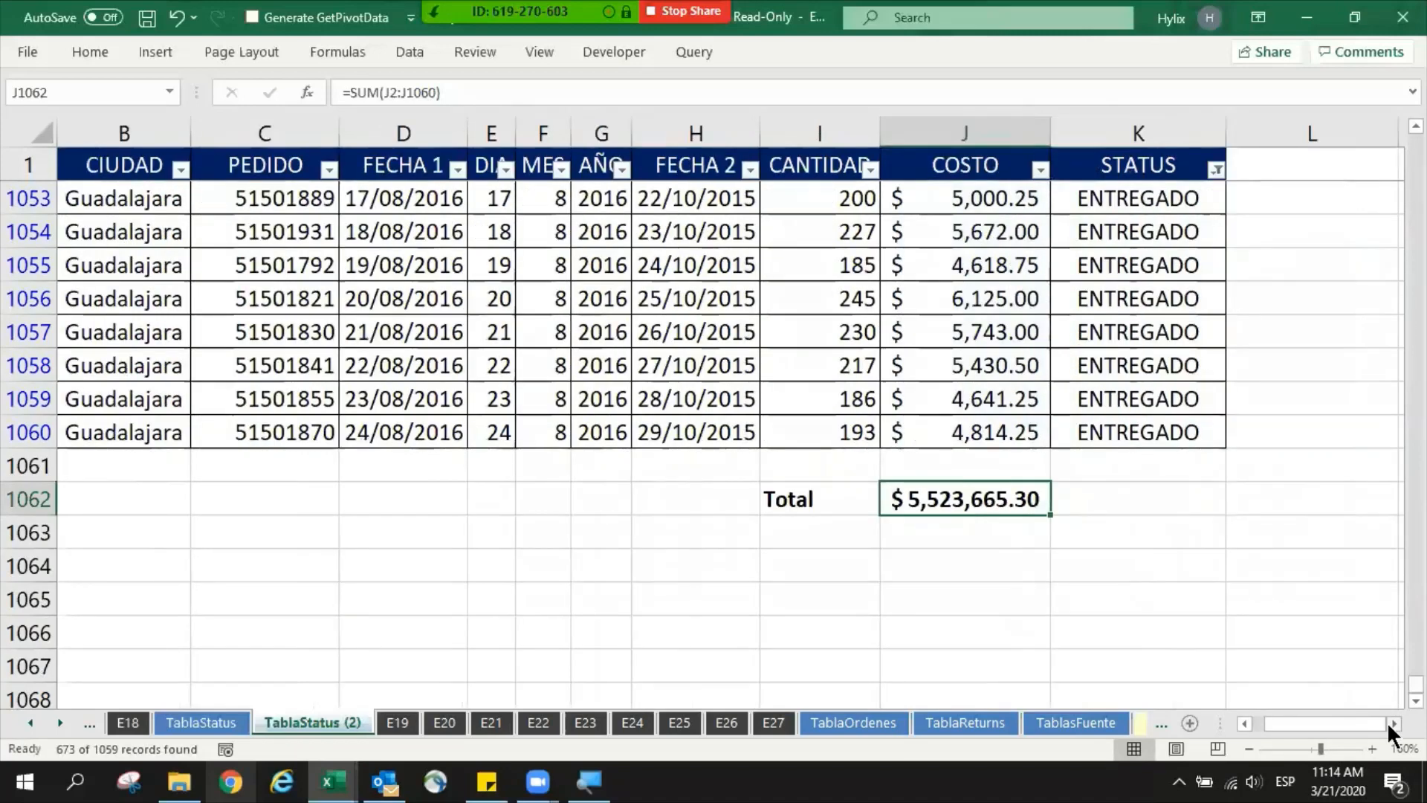
click(850, 434)
key(alt+a)
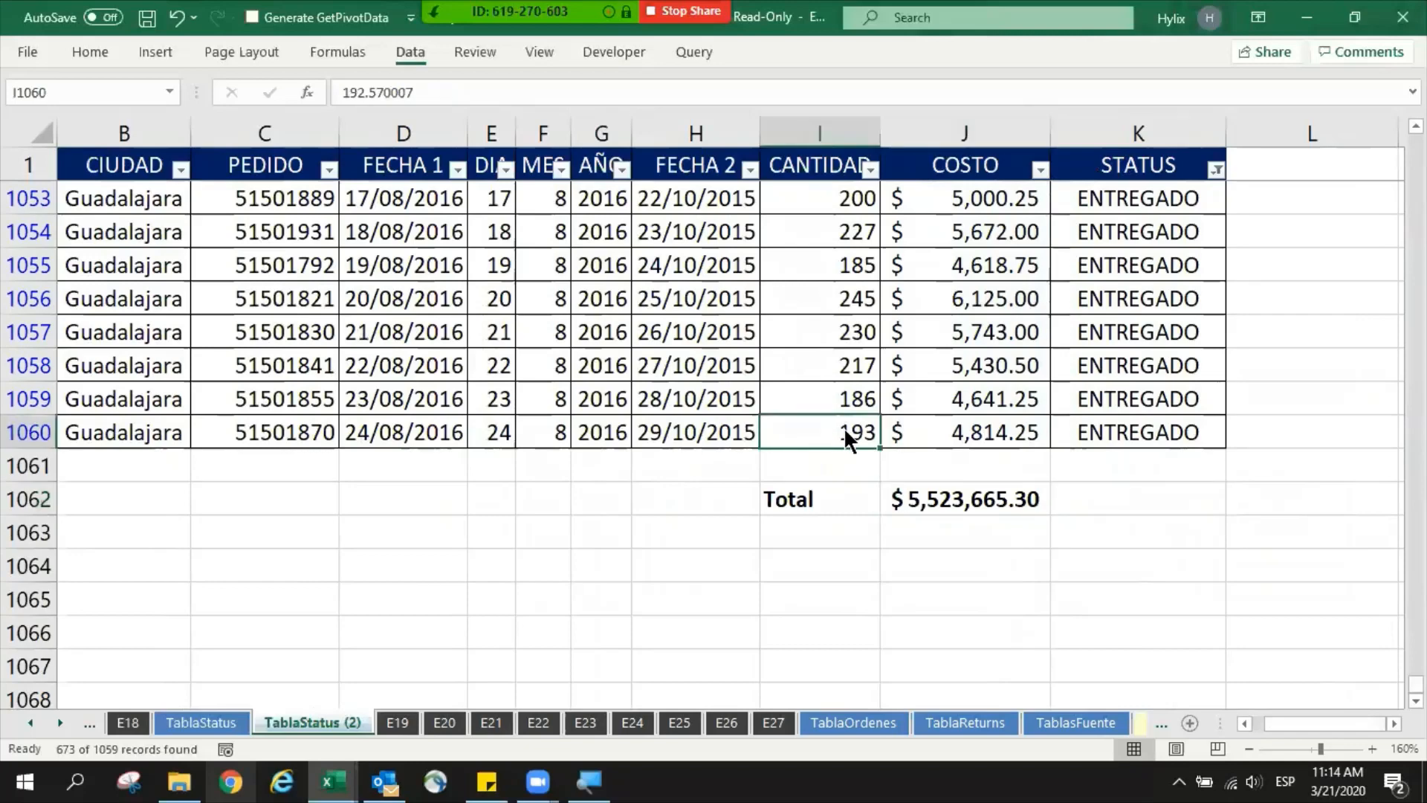
key(c)
key(Down)
key(Down)
key(Down)
key(Down)
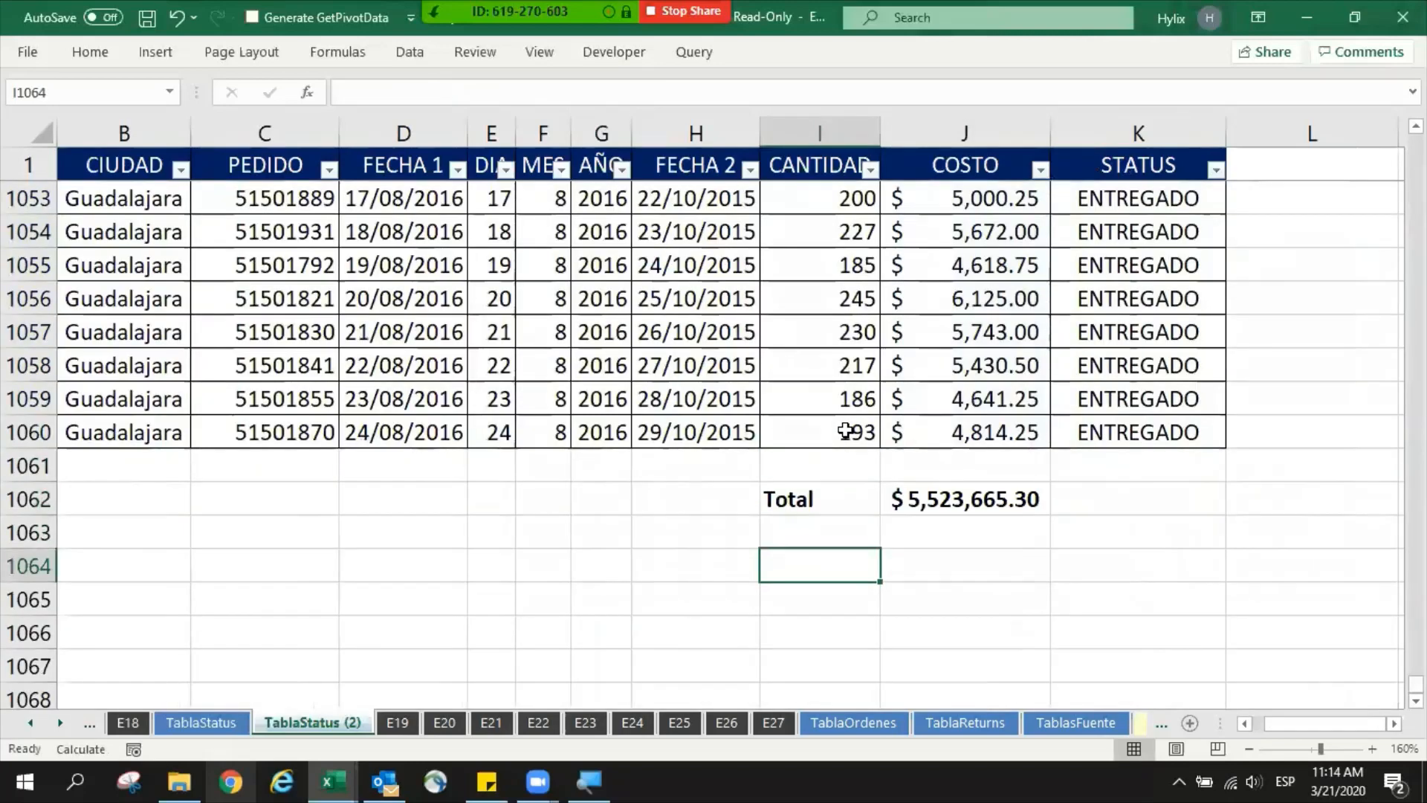
- Start a SUBTOTAL formula in cell J1064, two rows below the SUM total
scroll(1041, 573, up, 1)
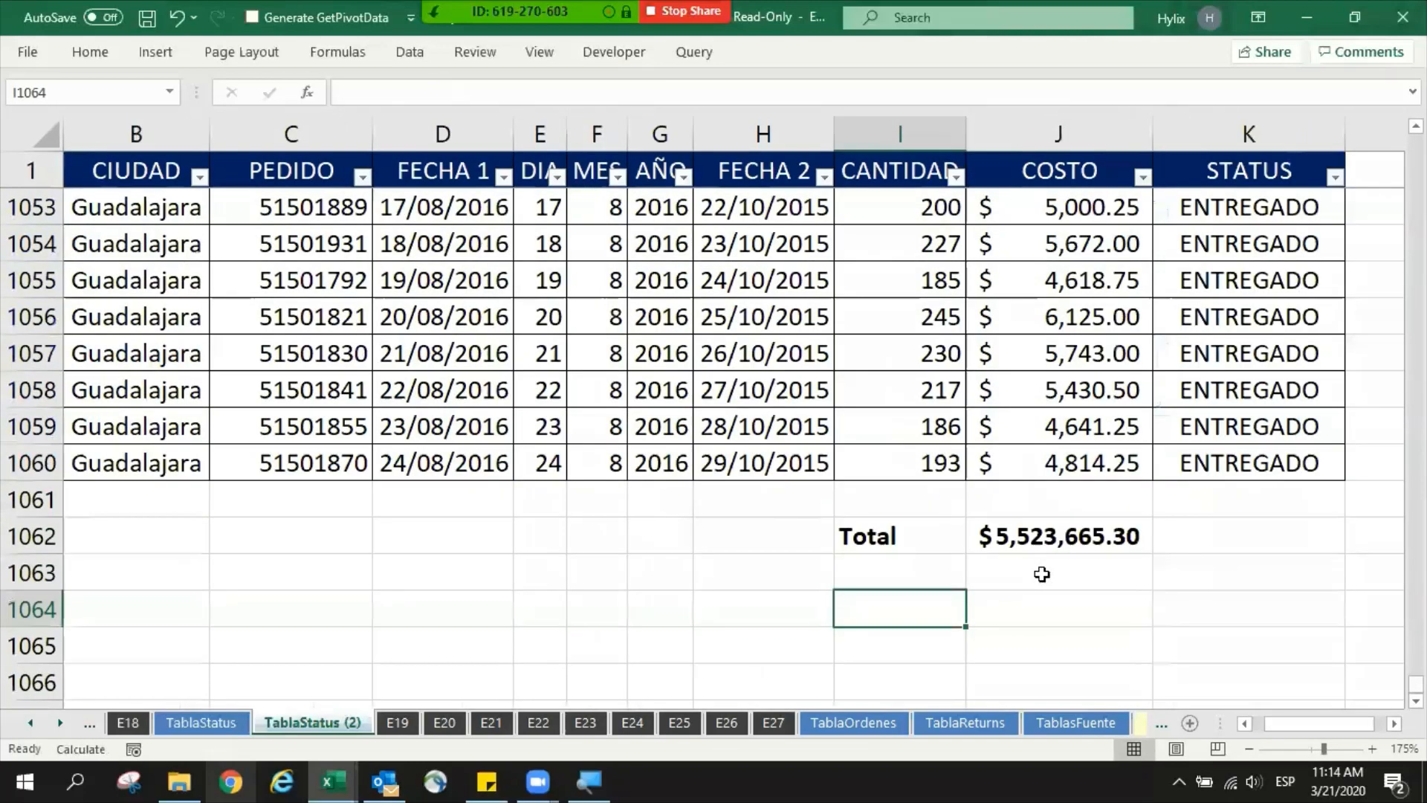
click(1064, 605)
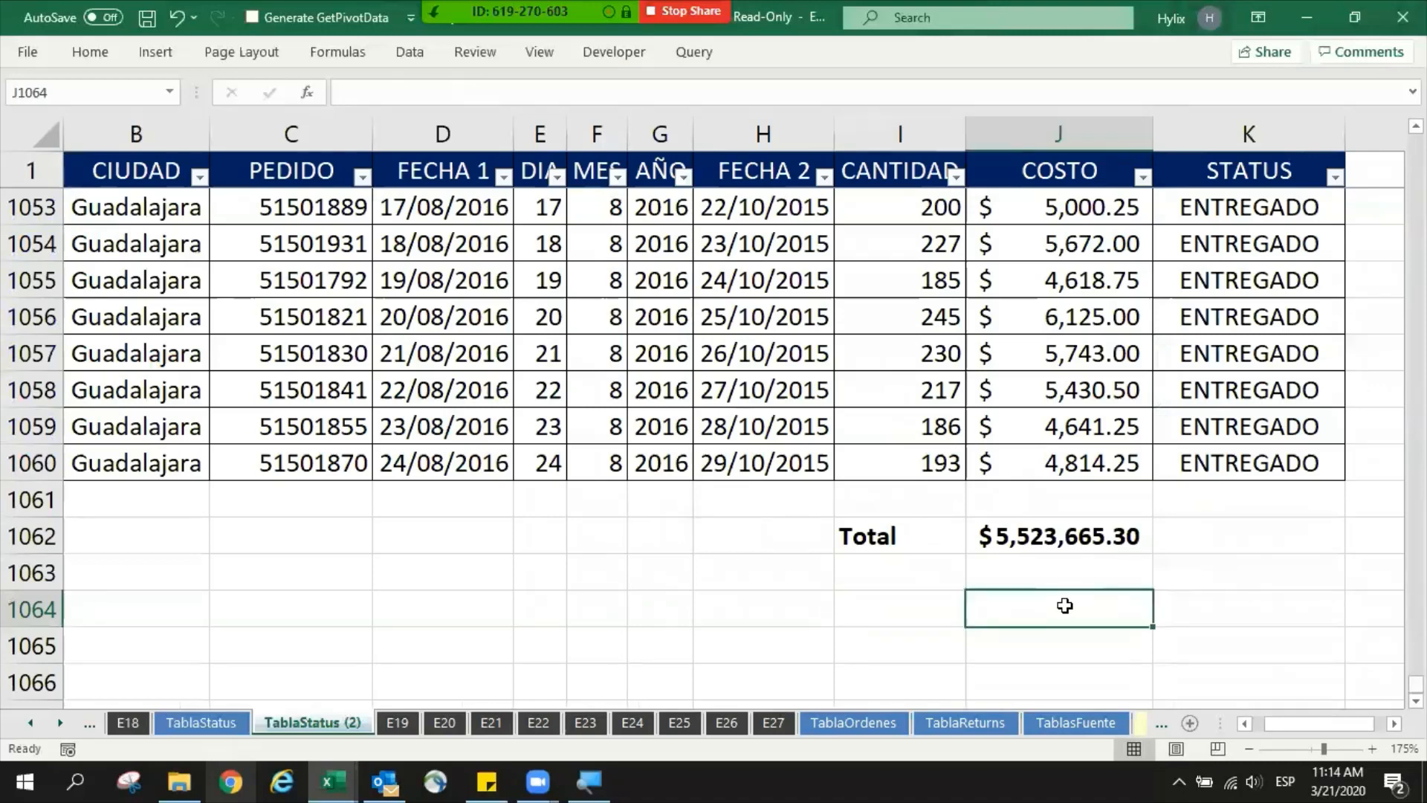
text(=)
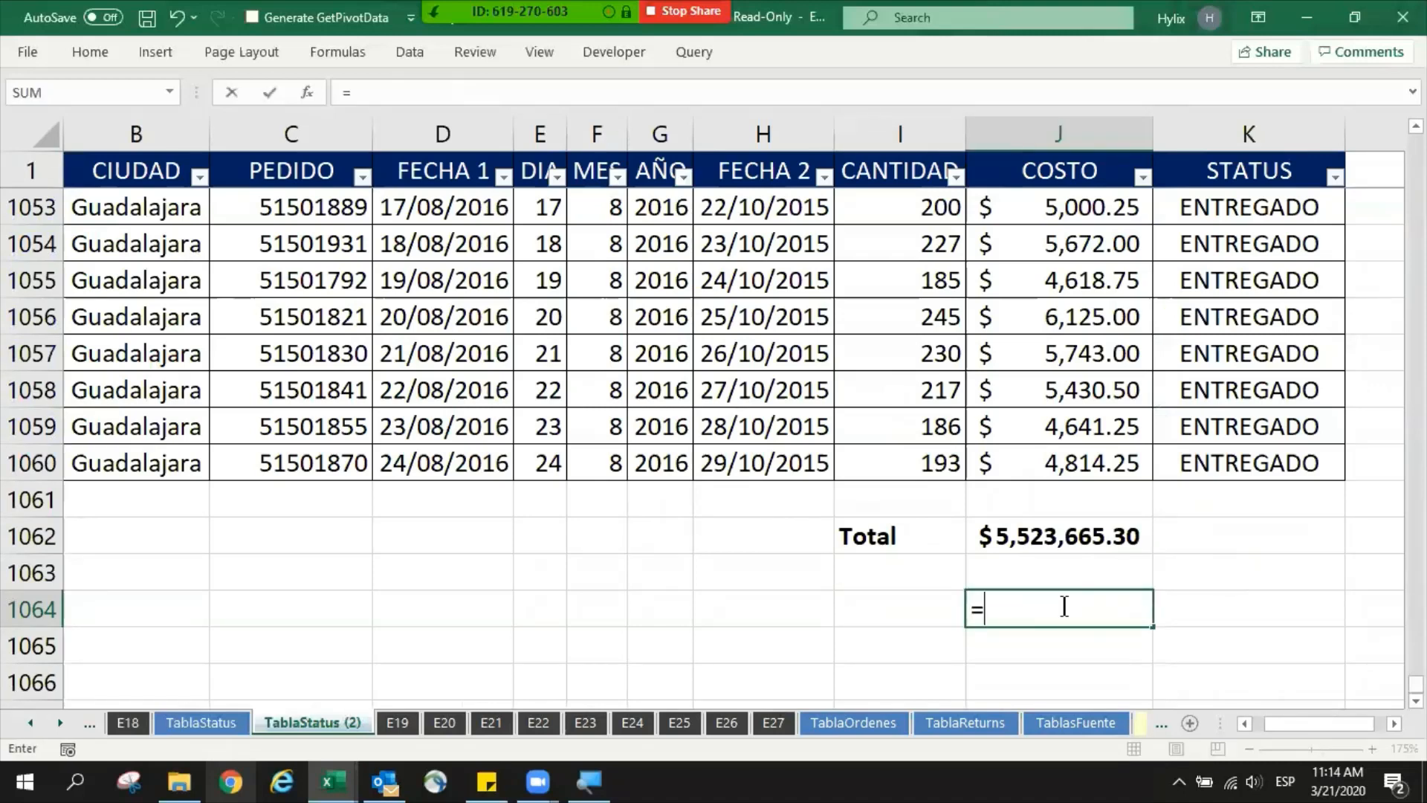
text(SUBTO)
key(Tab)
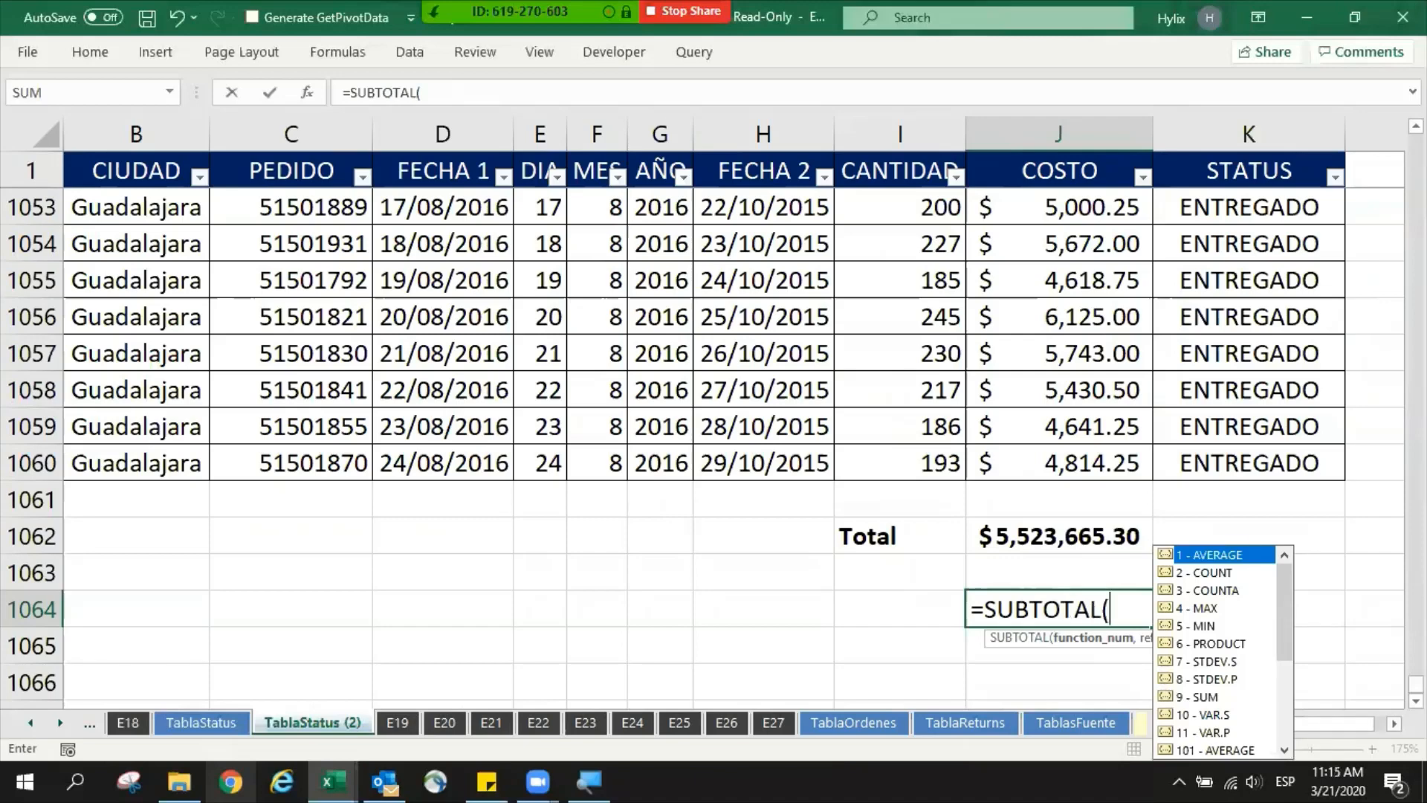
scroll(1172, 589, right, 2)
scroll(874, 469, down, 3)
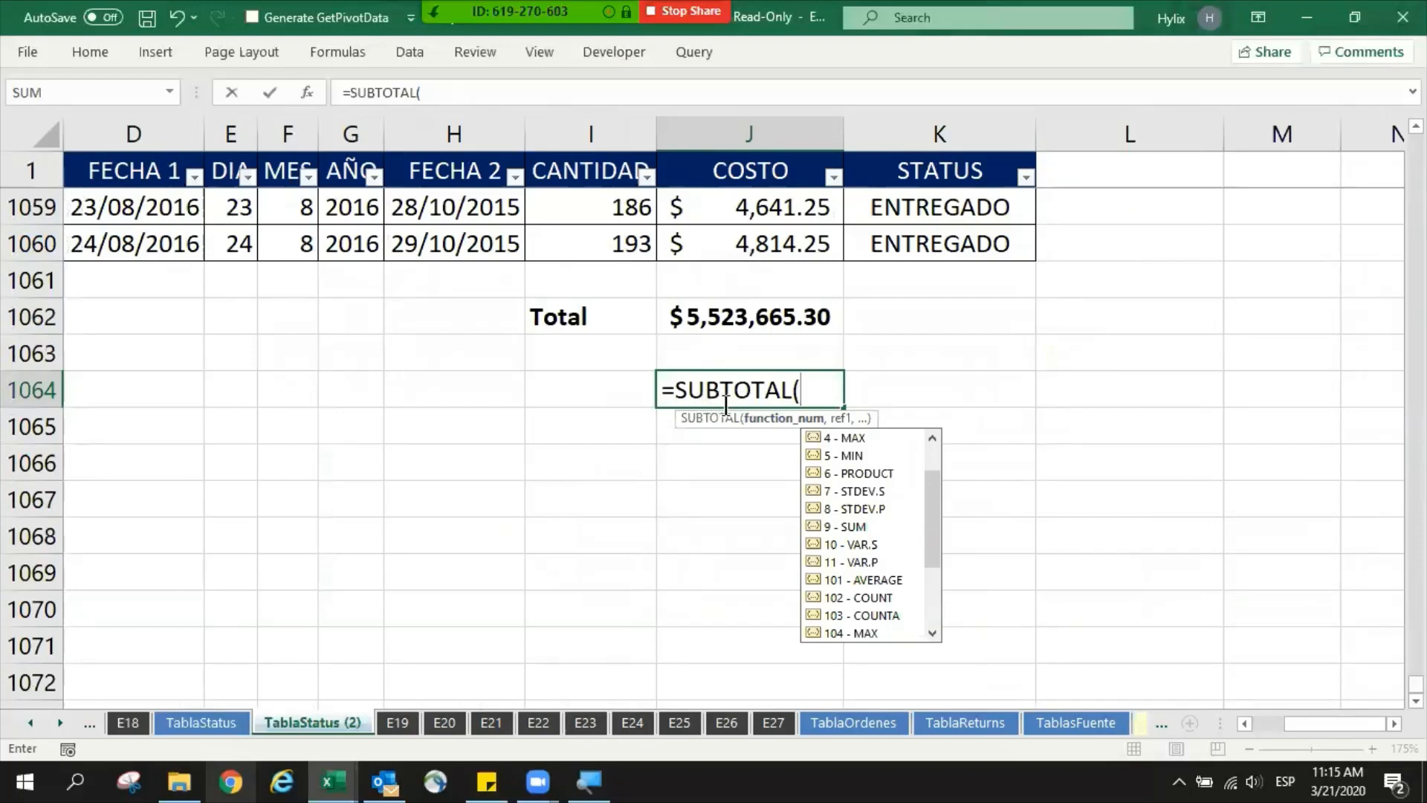
key(super+plus)
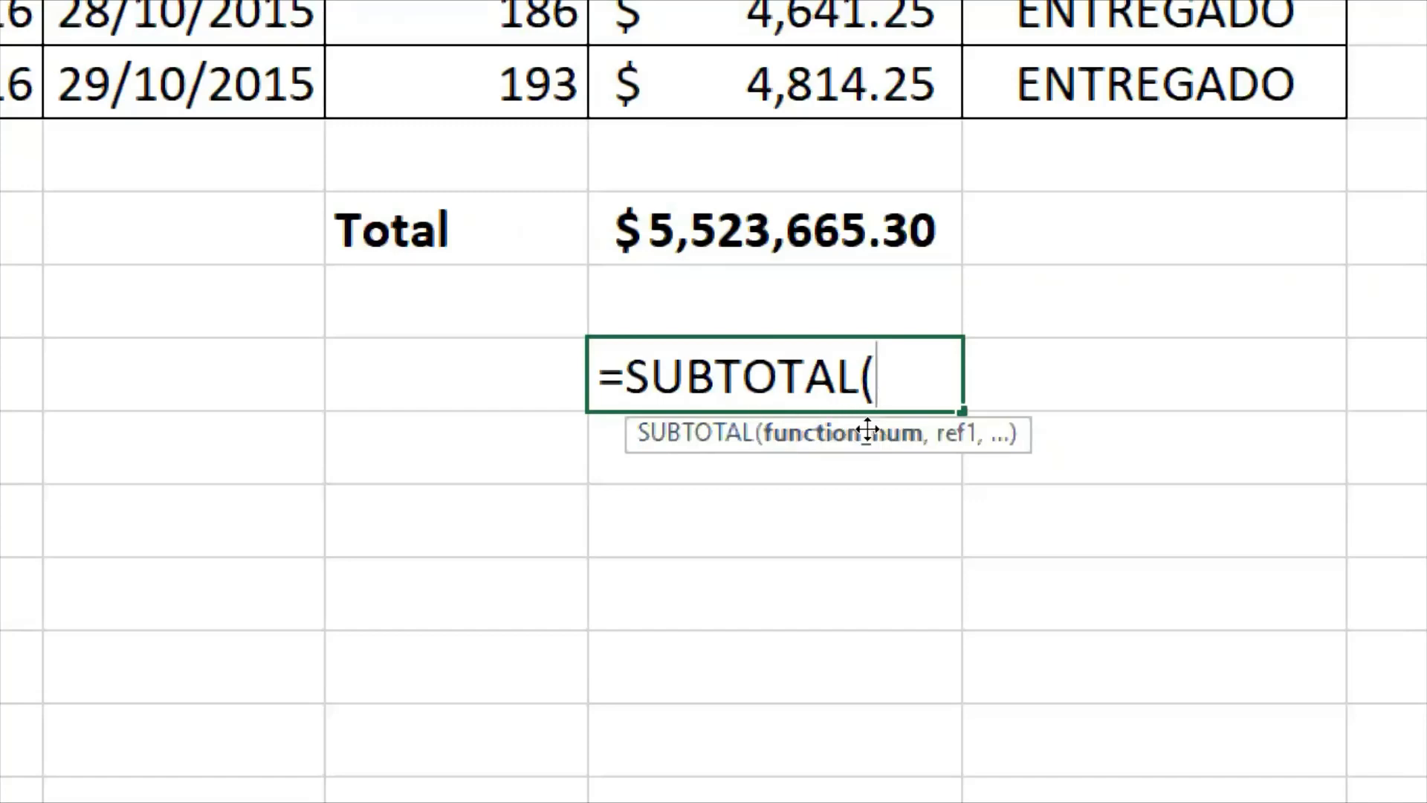
drag(867, 429, 836, 421)
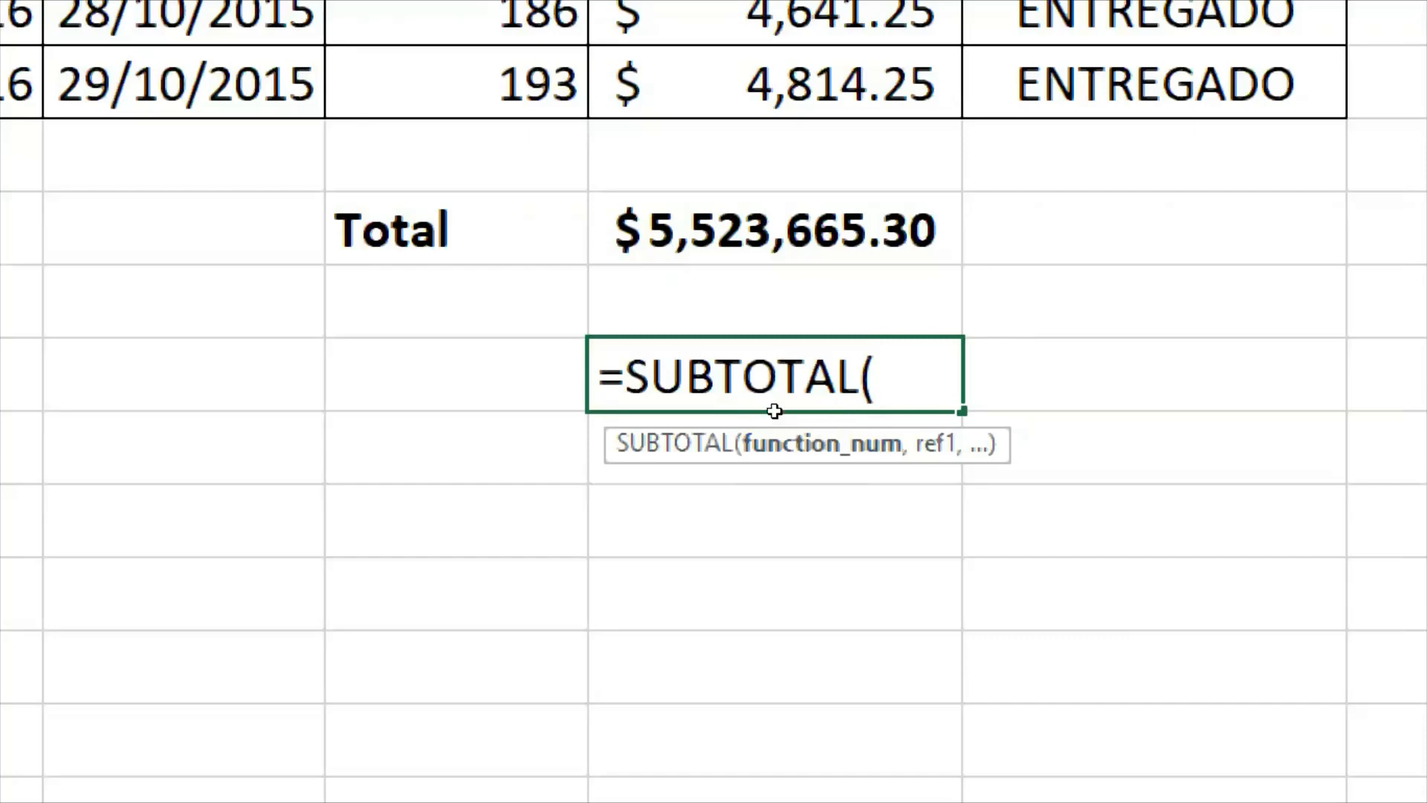
- Review the function numbers SUBTOTAL offers, from 1 - AVERAGE to 11 - VAR.P, leaving the function number argument empty
text(1)
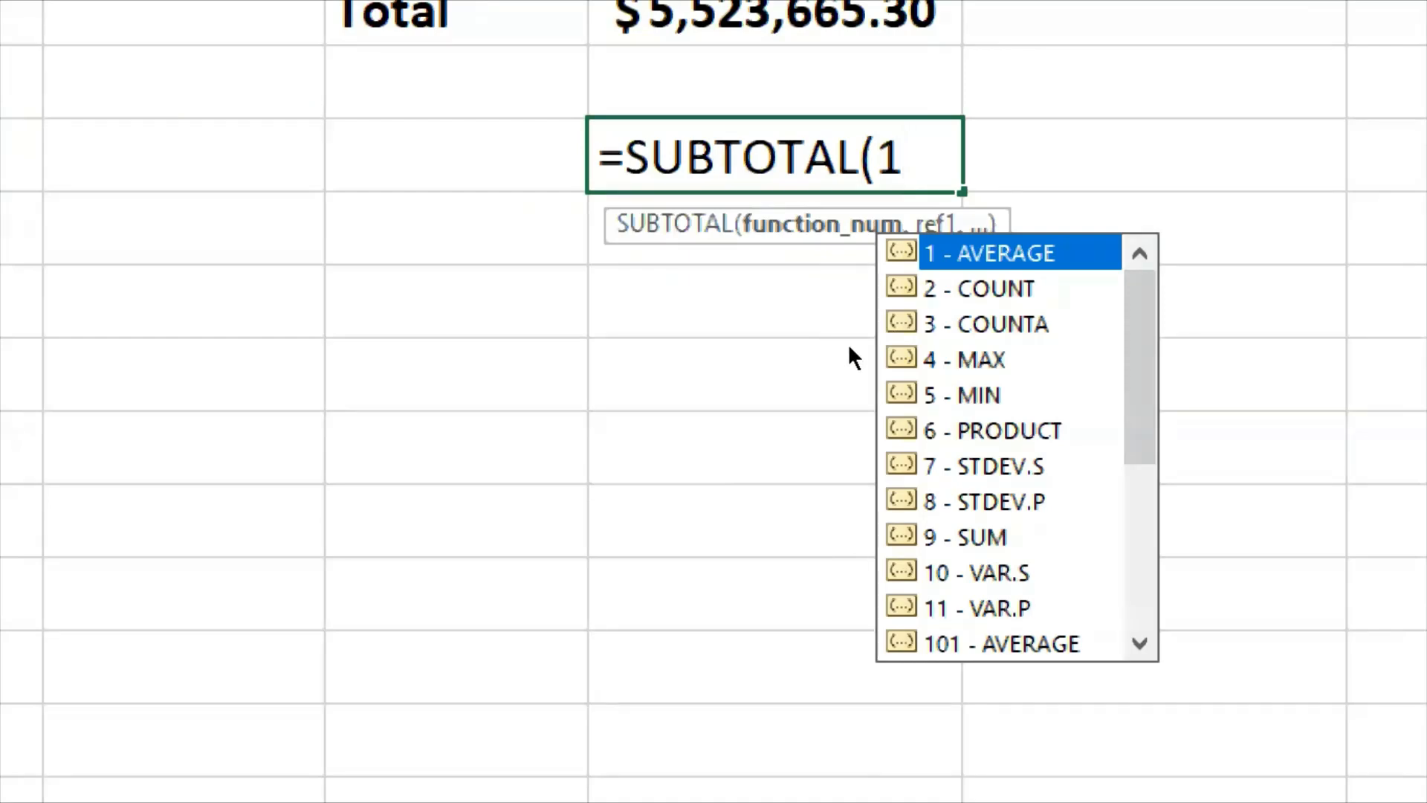
key(Down)
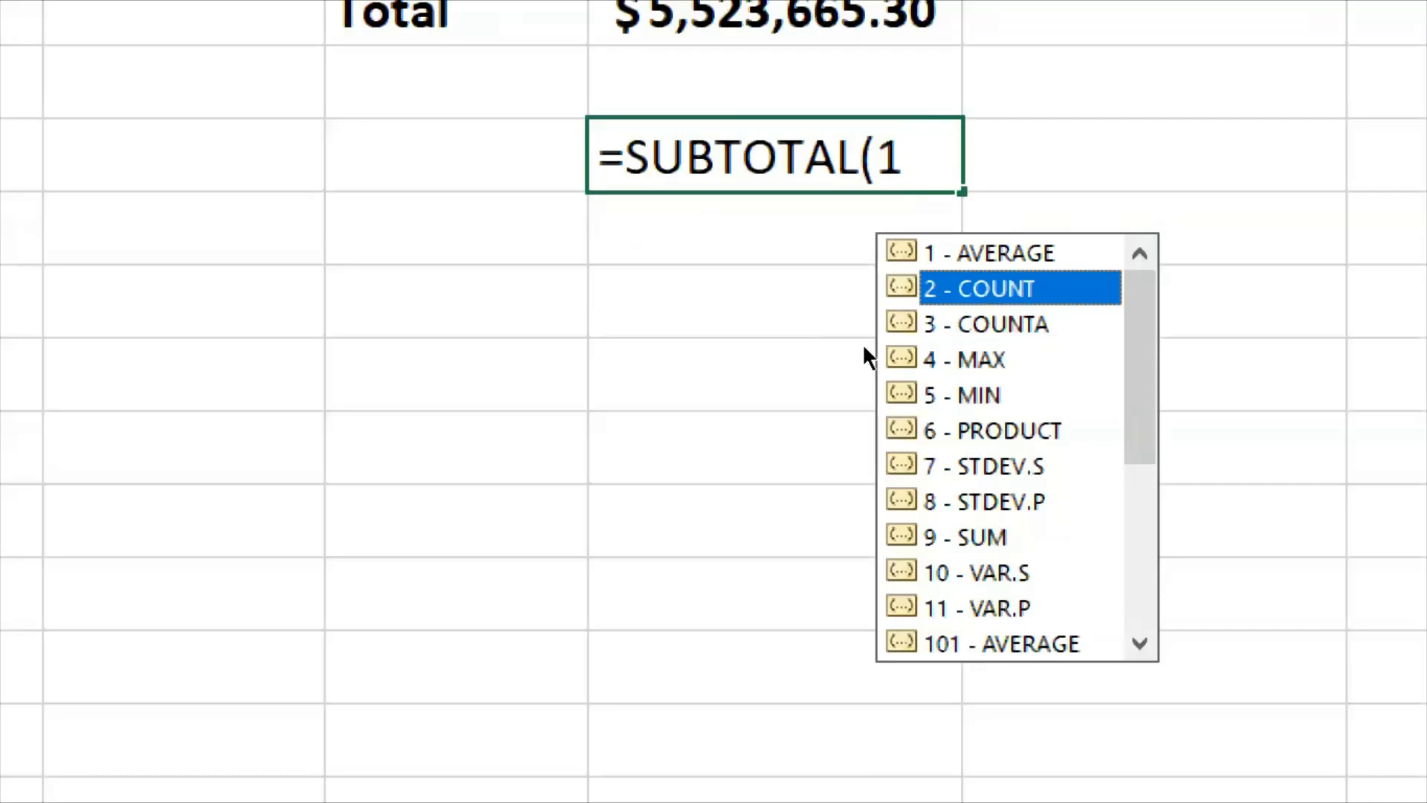
key(Down)
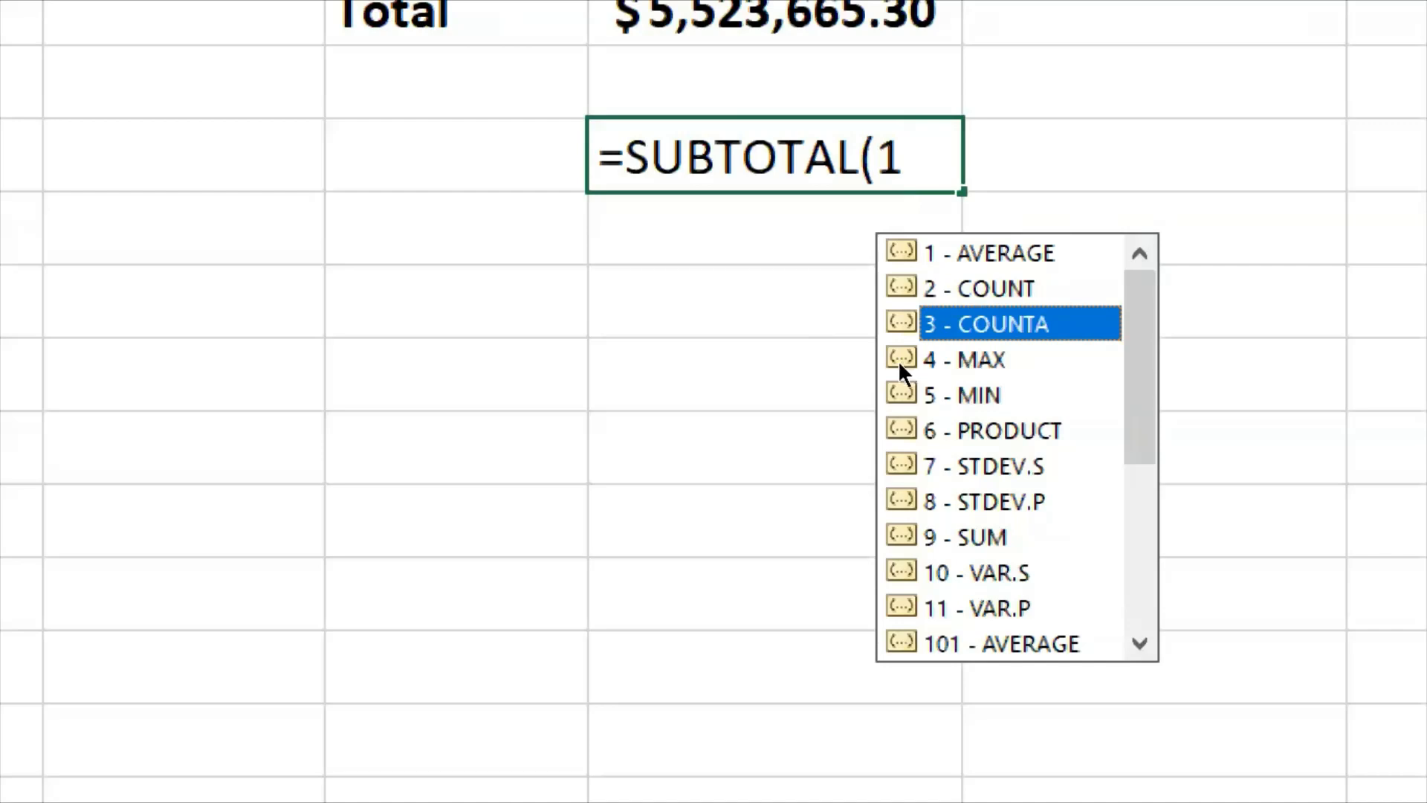
key(Down)
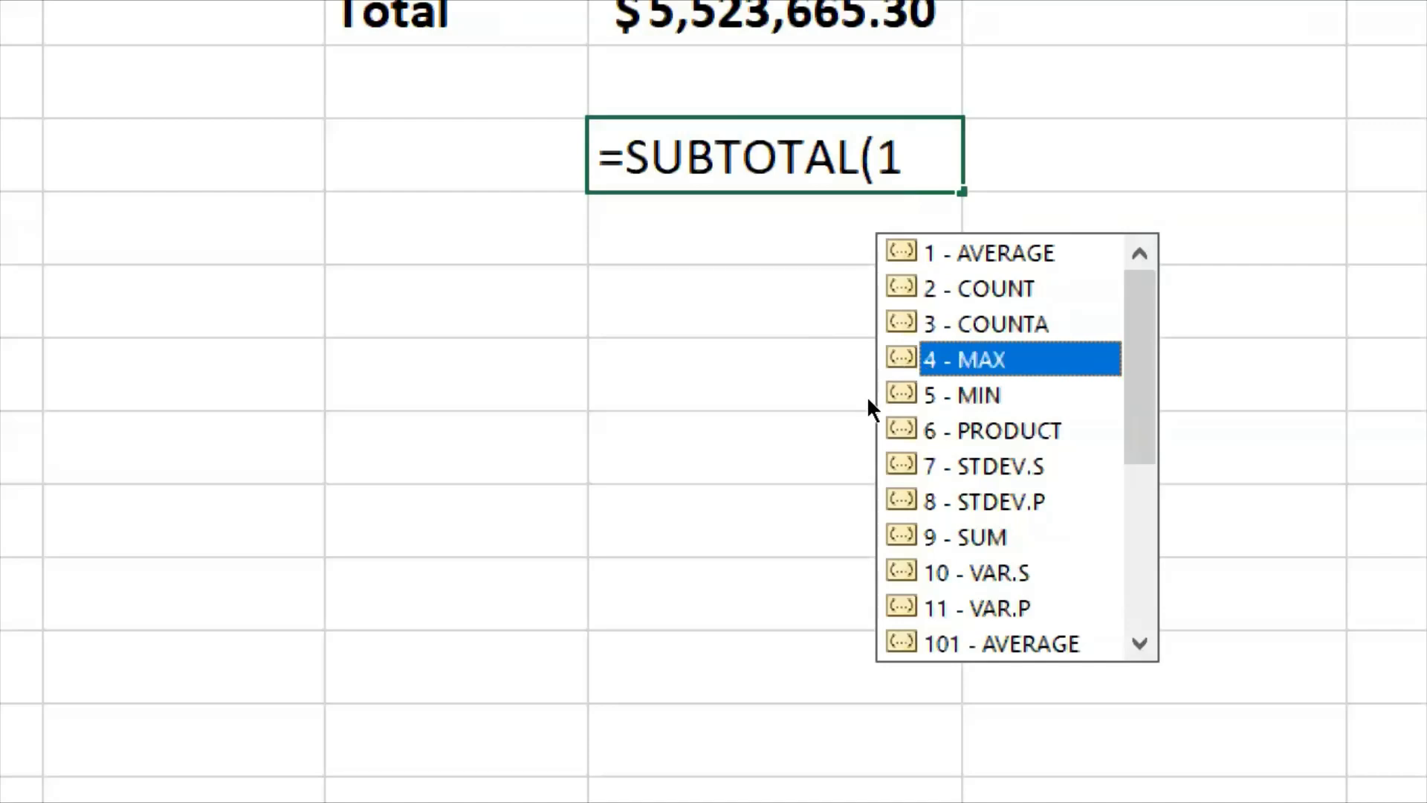
key(Down)
key(Down)
key(Down)
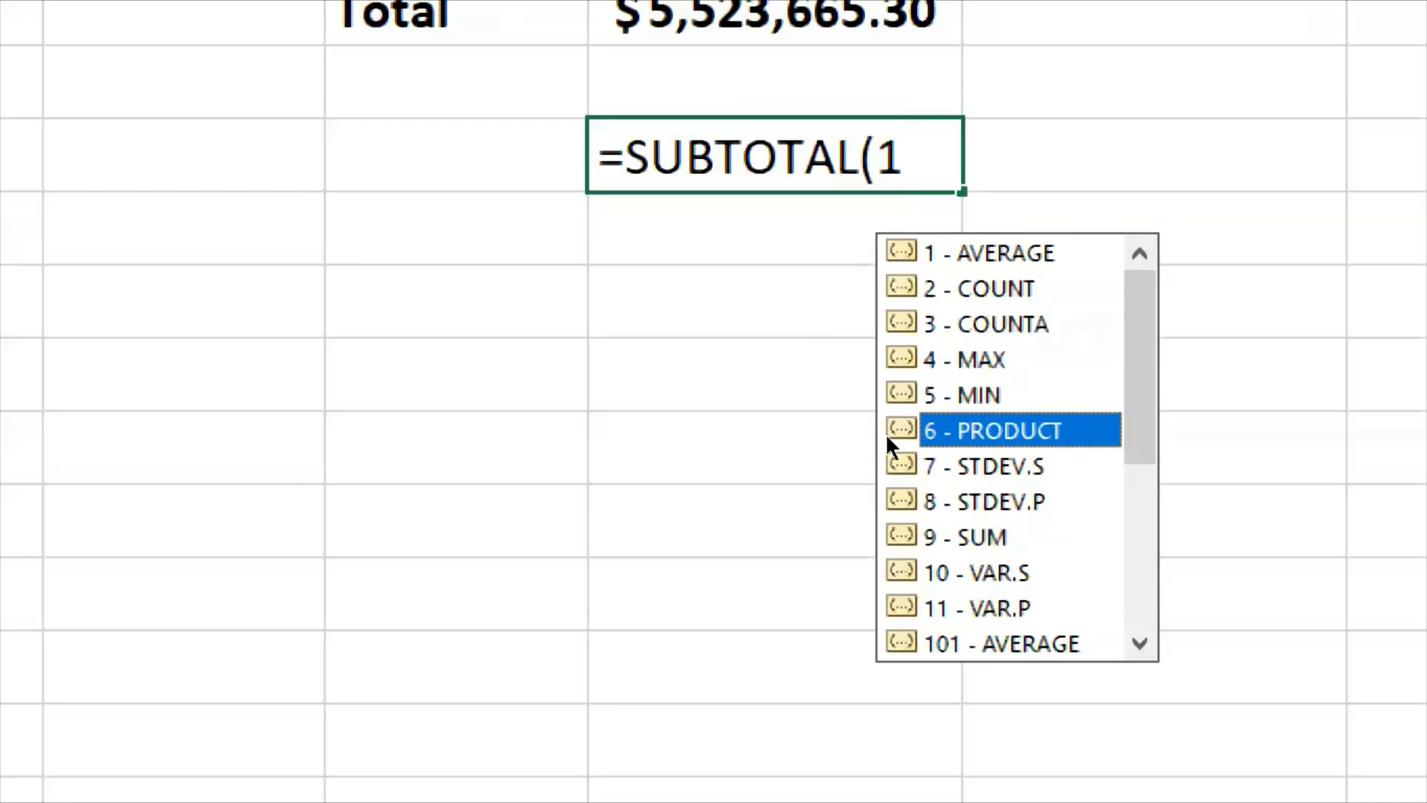
key(Down)
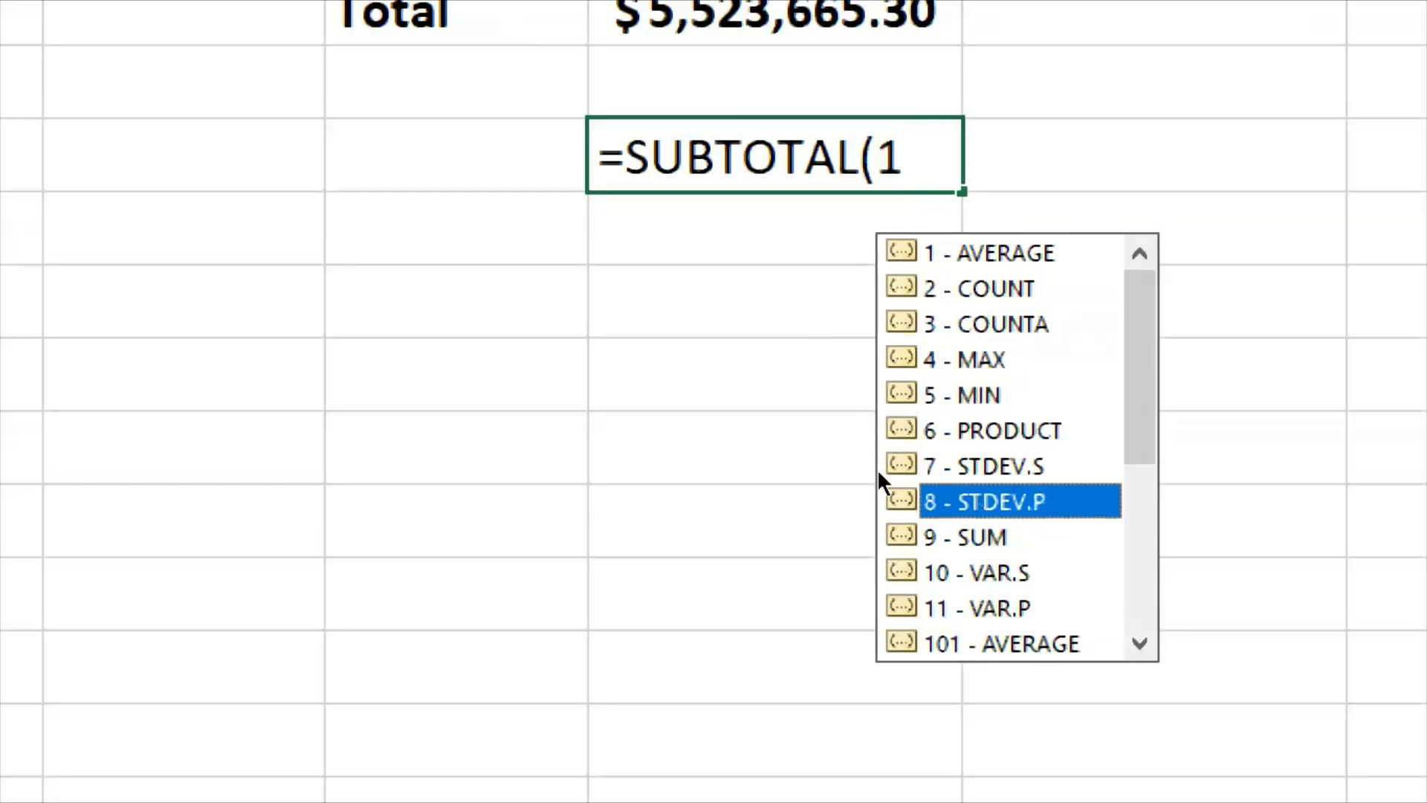
key(Down)
key(Down)
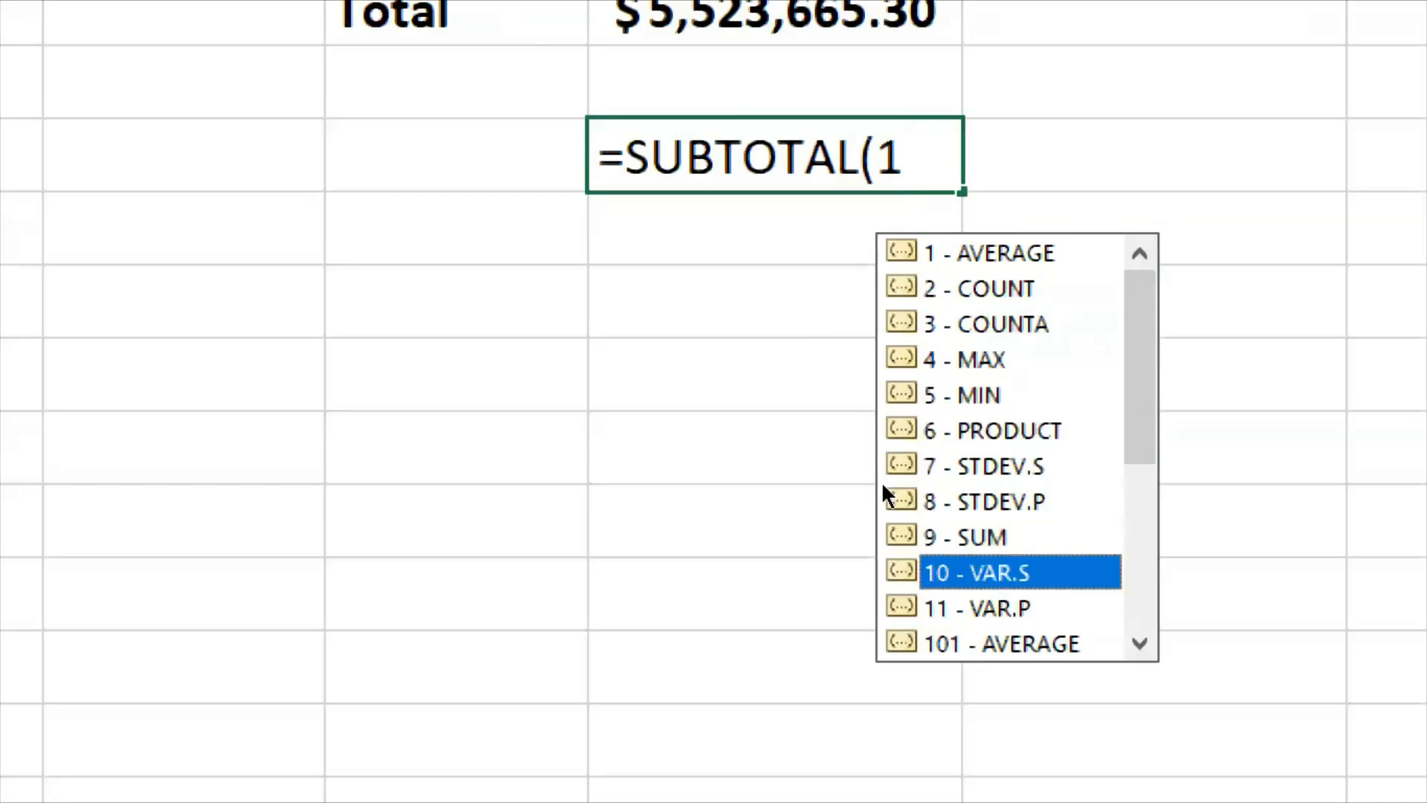
key(Down)
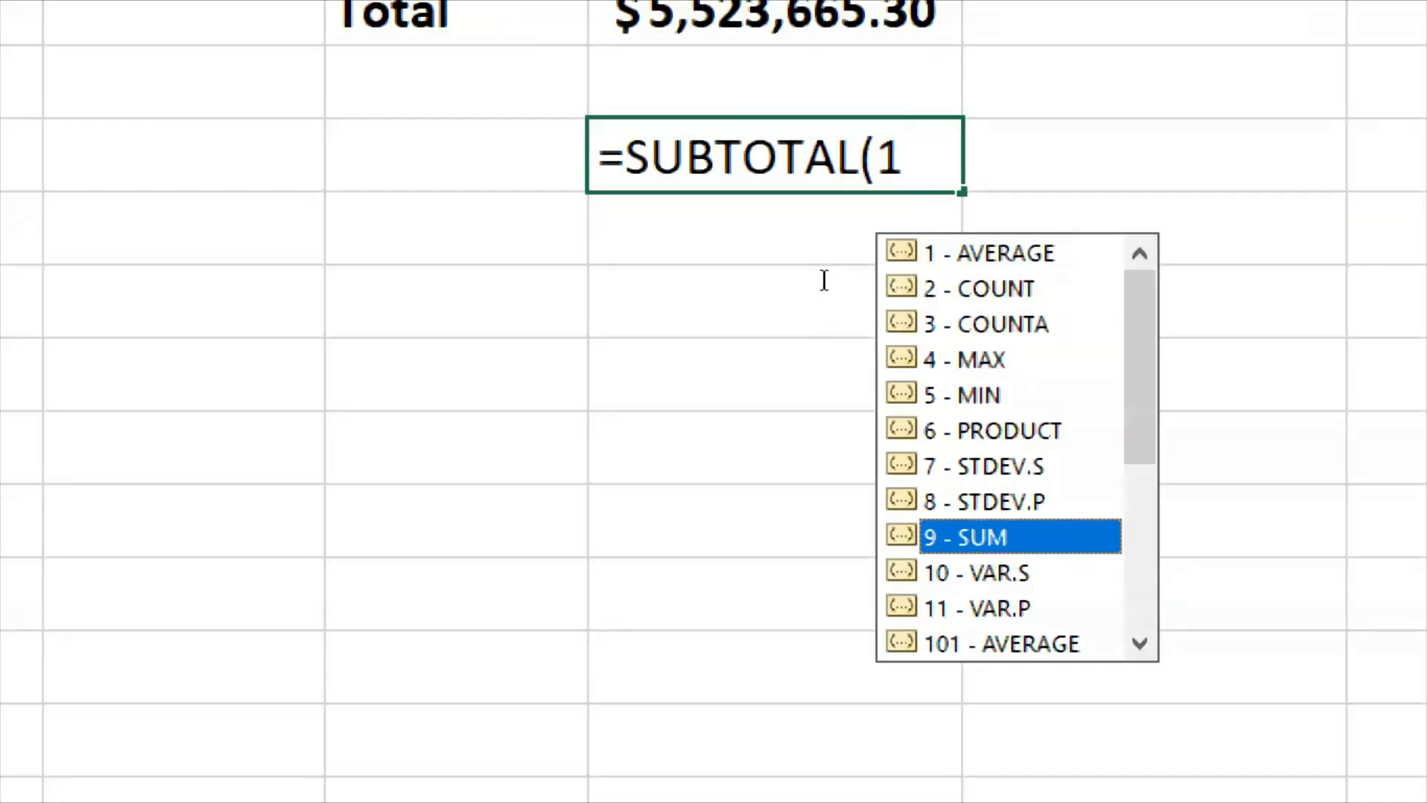
key(Escape)
key(BackSpace)
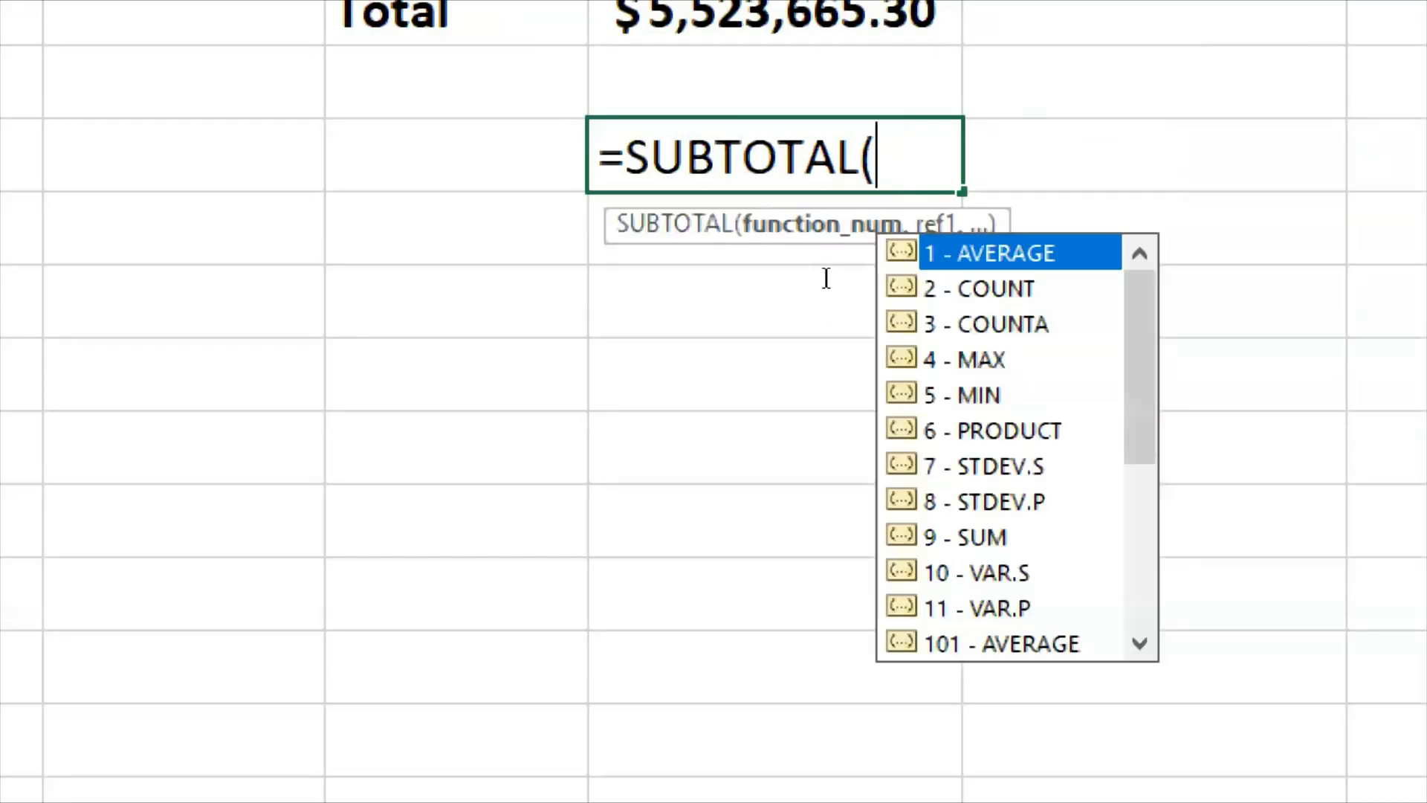
key(BackSpace)
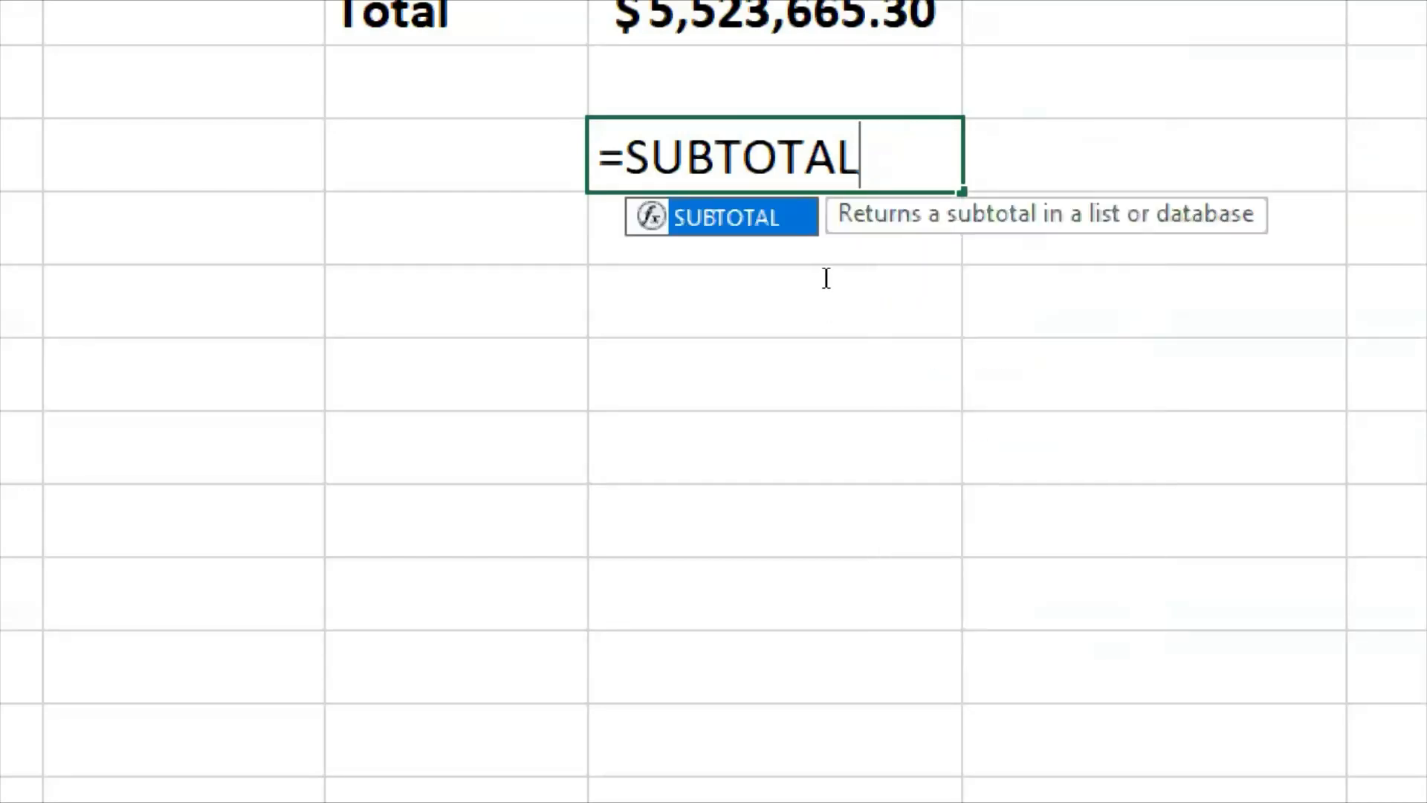
text(()
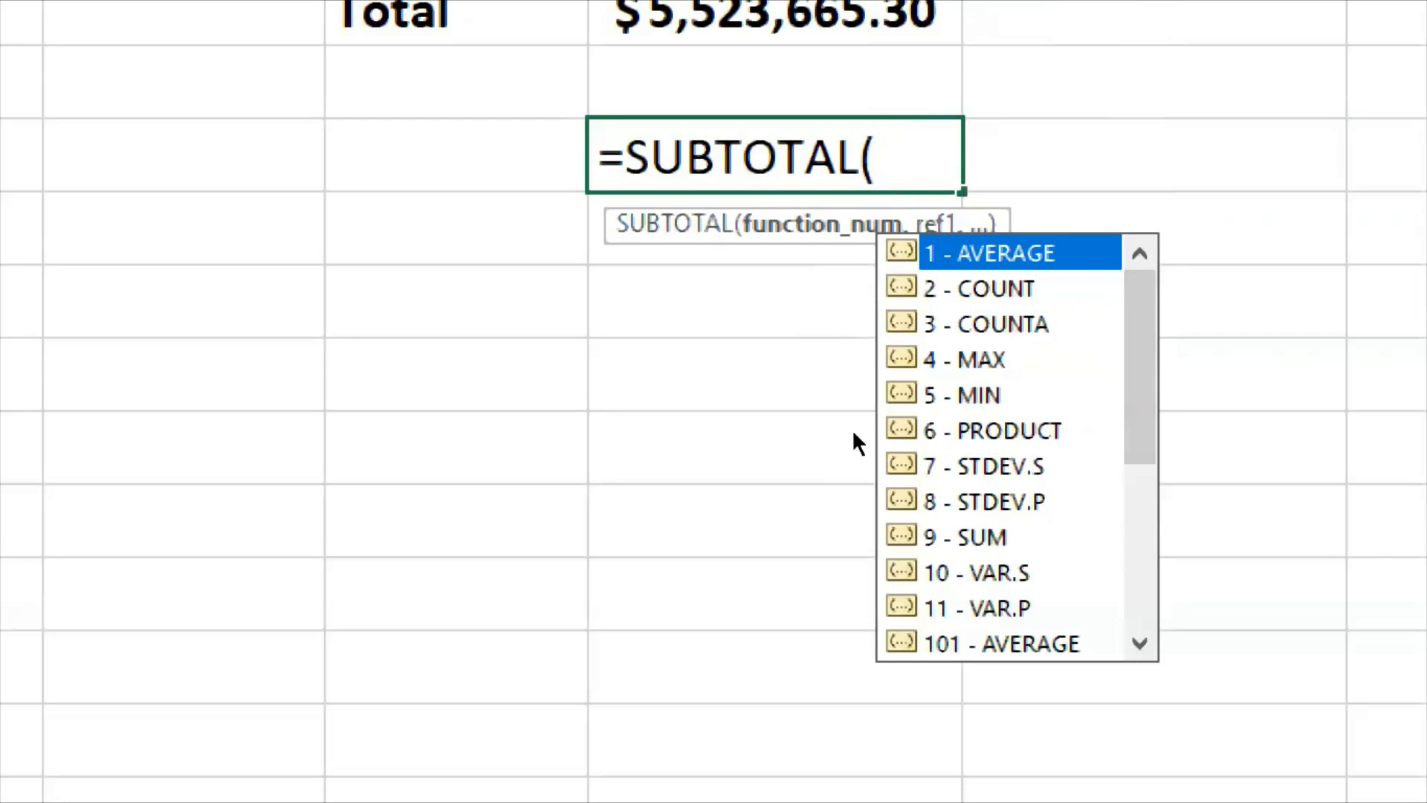
- Set the SUBTOTAL function number to 9 for SUM and continue to the reference argument
key(Down)
key(Down)
key(Down)
key(Down)
key(Down)
key(Down)
key(Down)
key(Down)
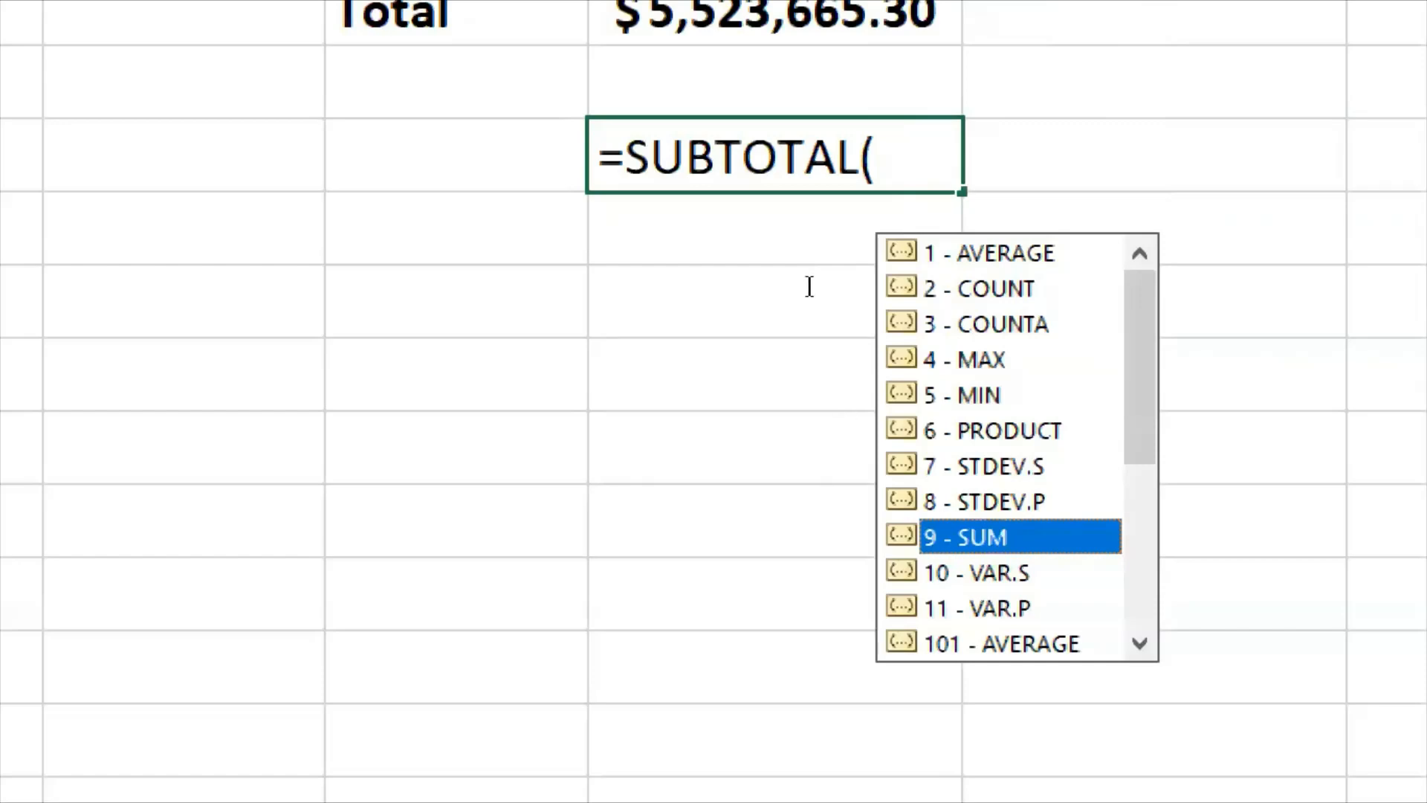
key(Escape)
text(9)
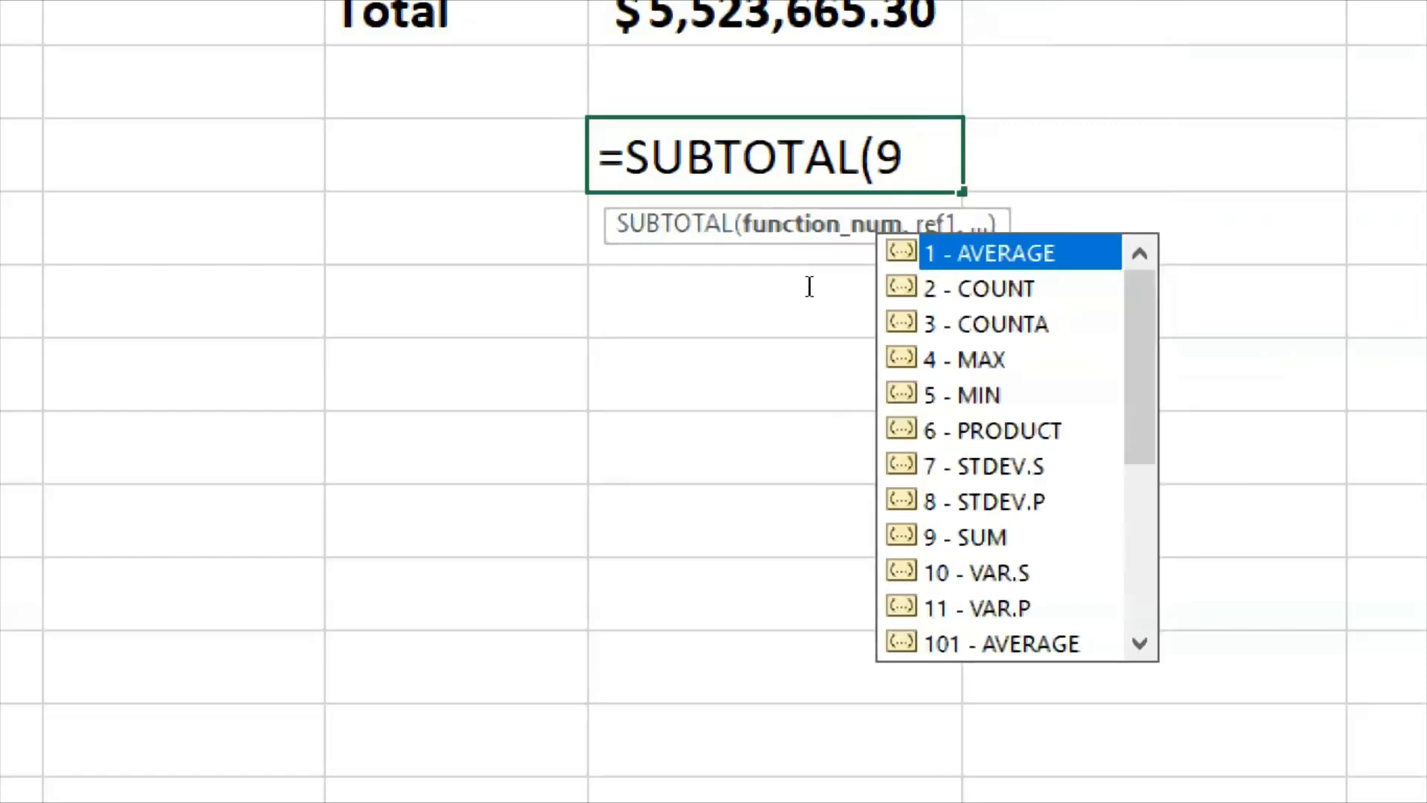
text(,)
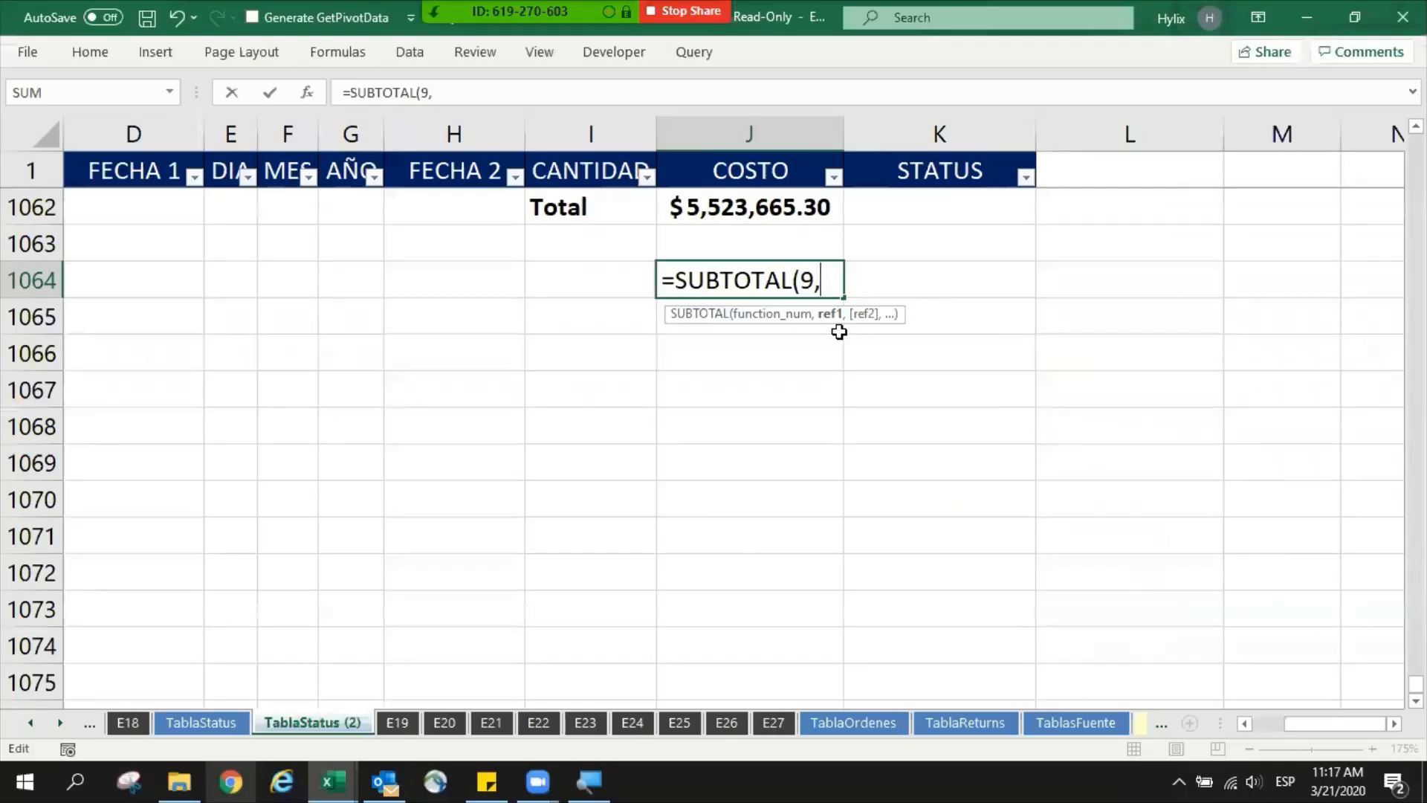
scroll(825, 372, up, 1)
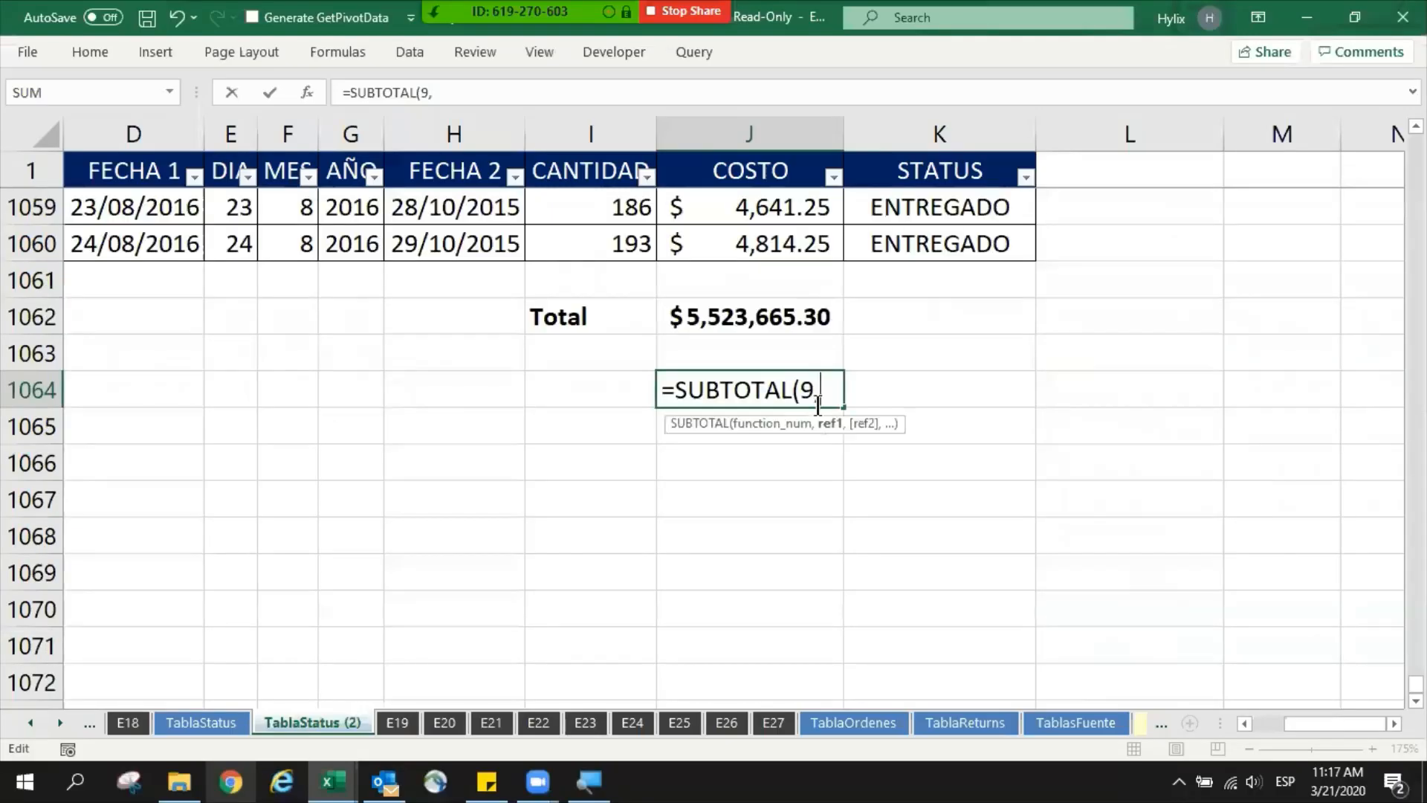
scroll(821, 413, up, 1)
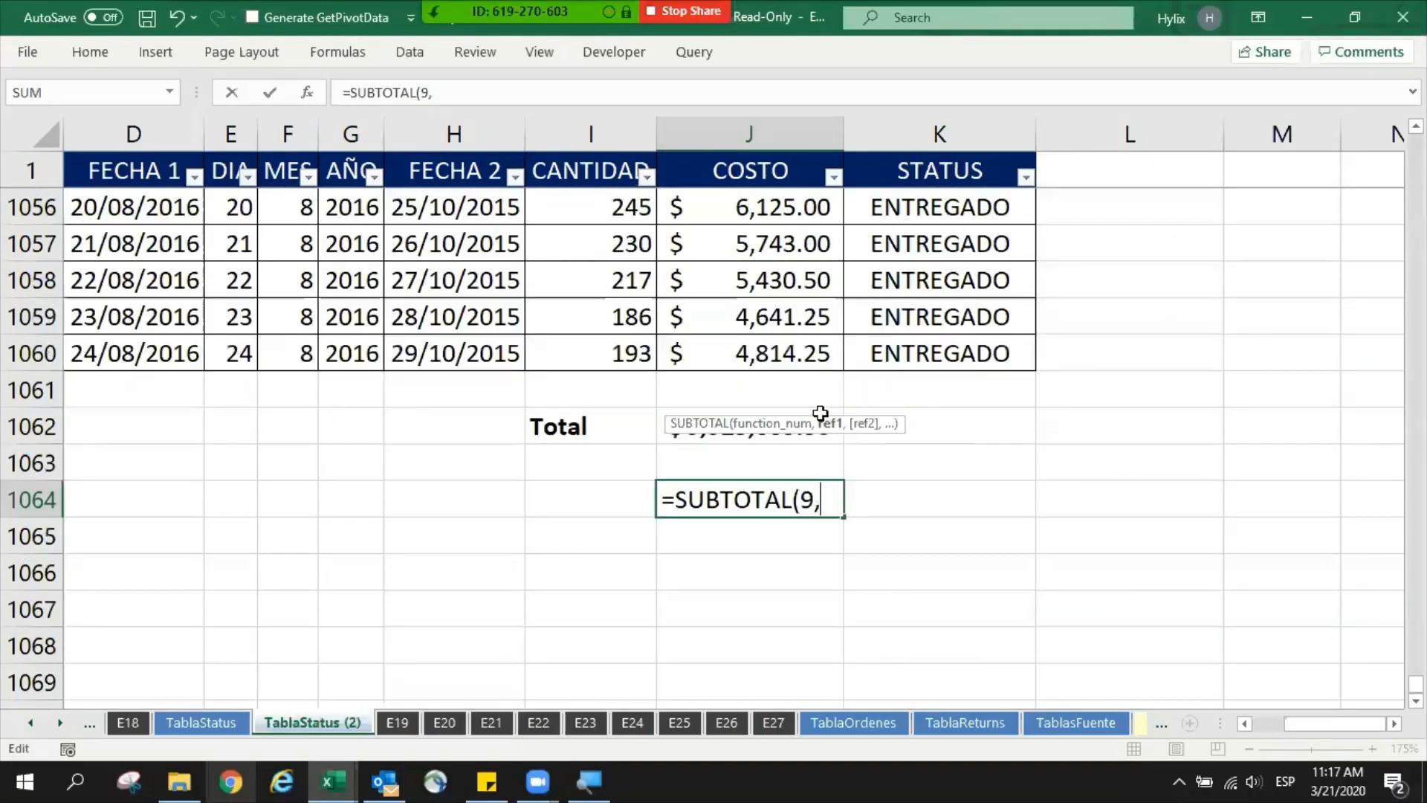
double_click(807, 494)
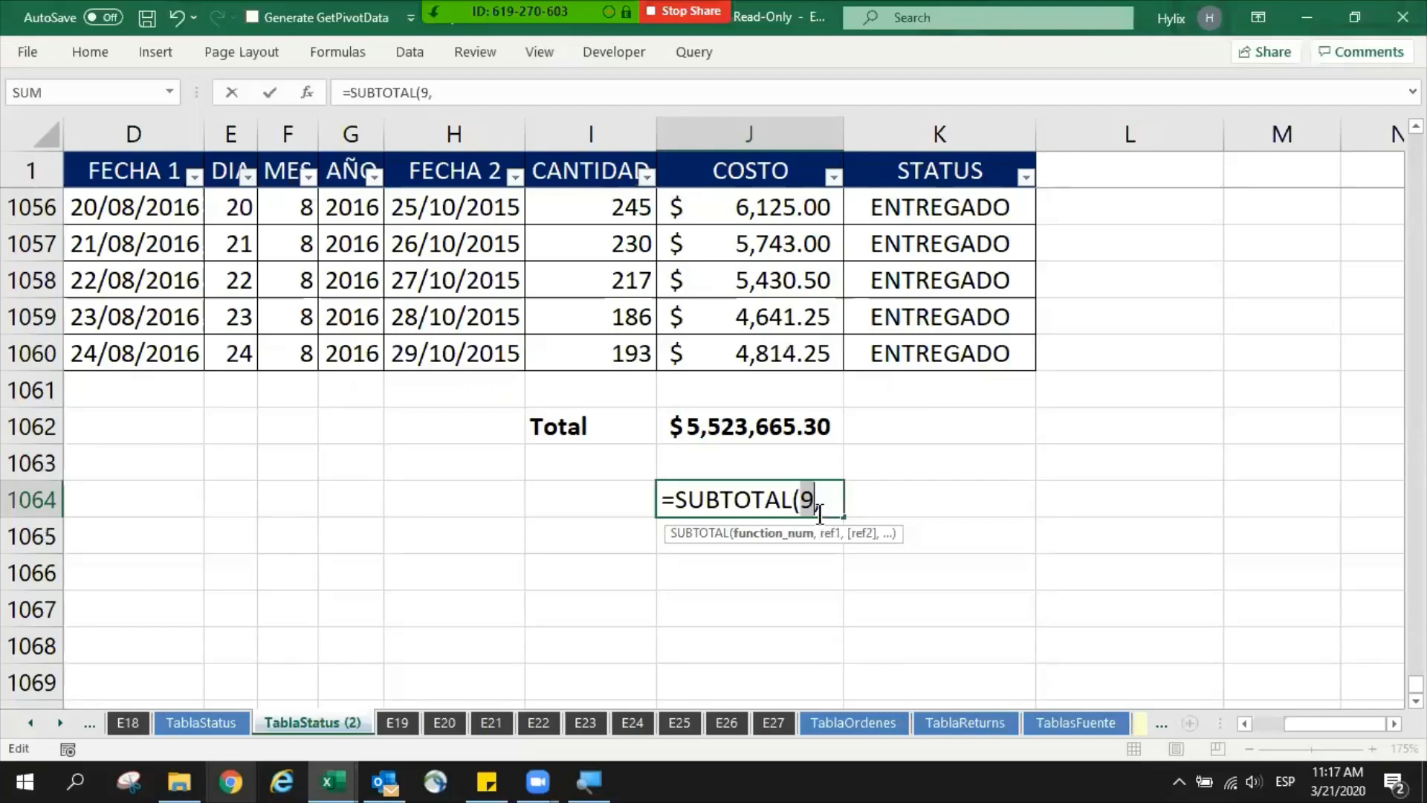
click(826, 498)
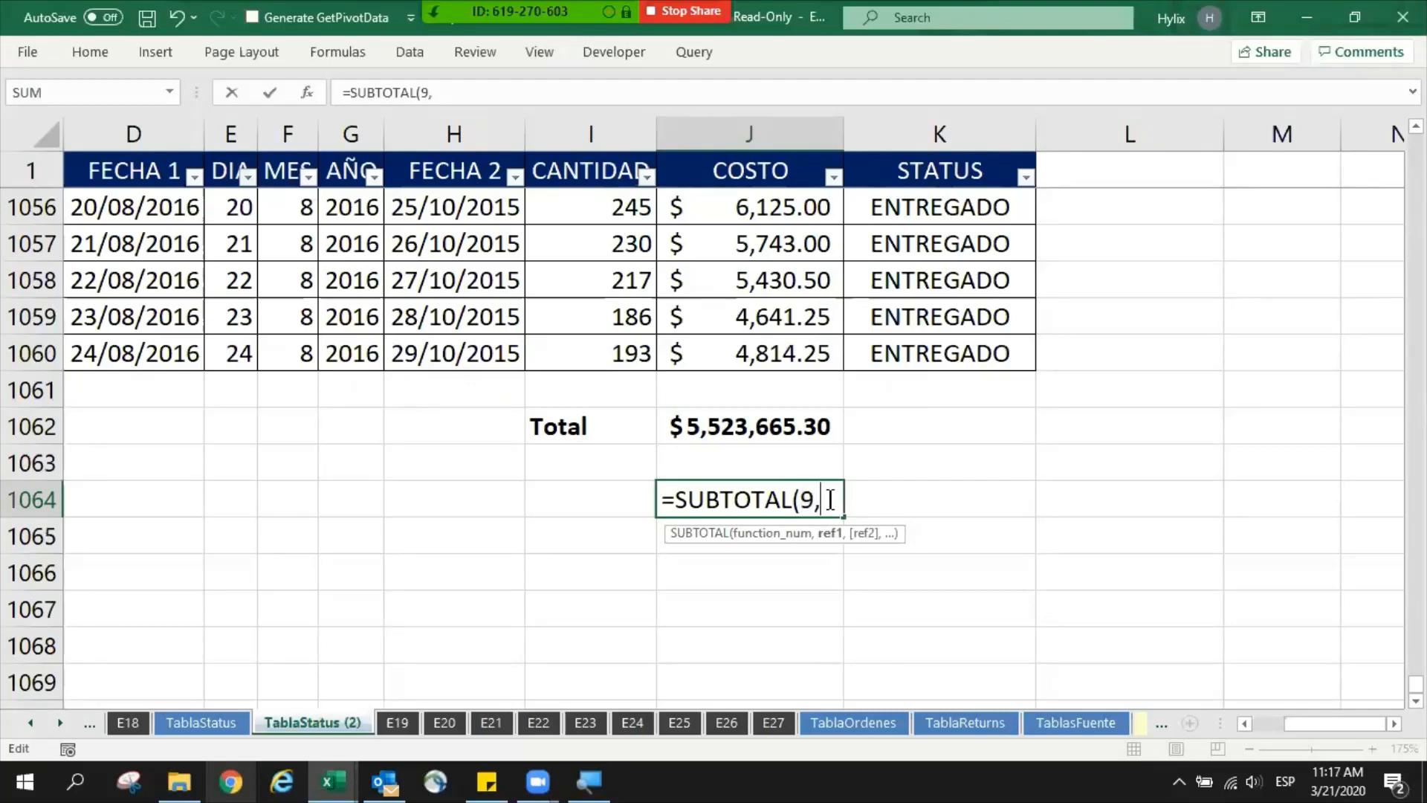
- Use the COSTO range J2:J1060 as the SUBTOTAL reference and enter the formula in J1064
drag(780, 351, 780, 244)
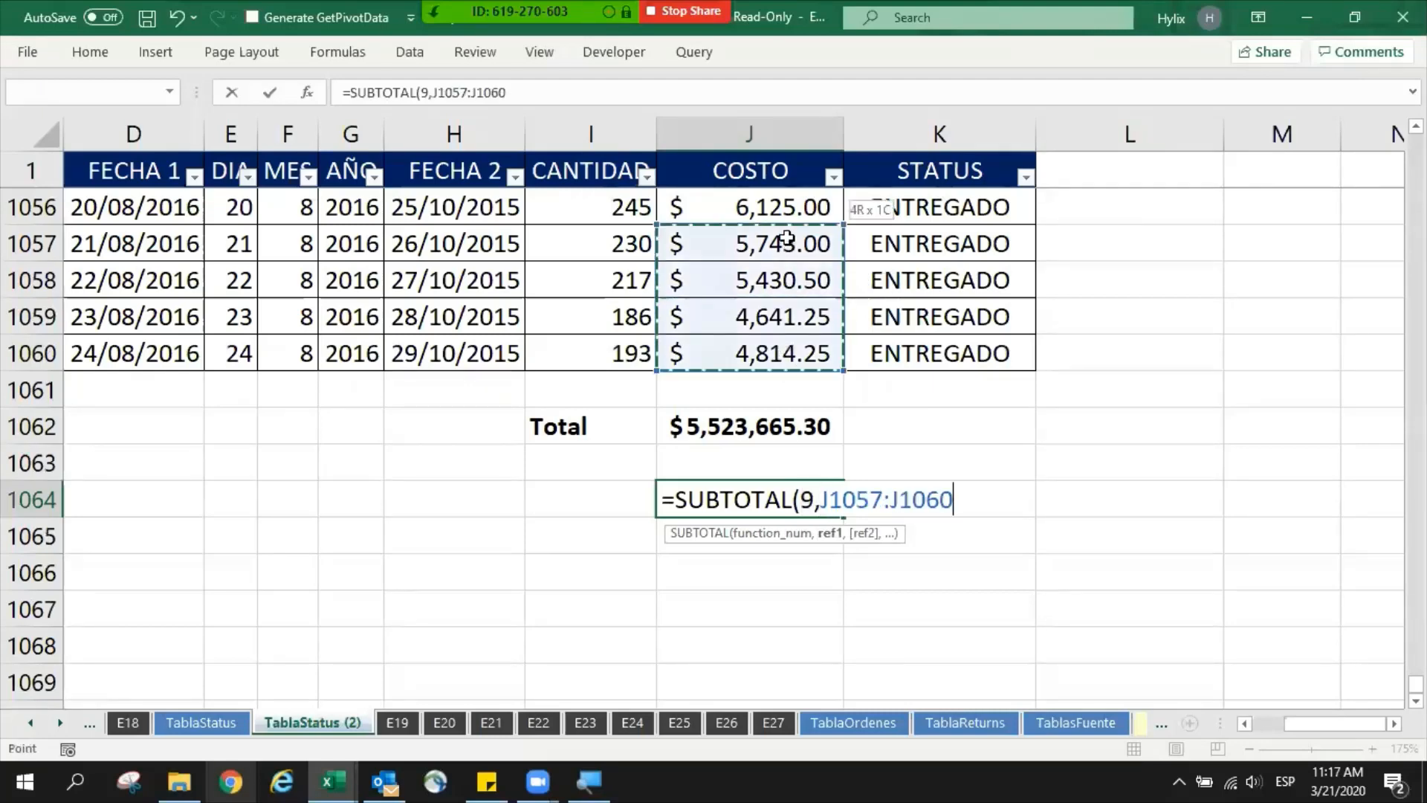
click(773, 345)
key(ctrl+shift+Up)
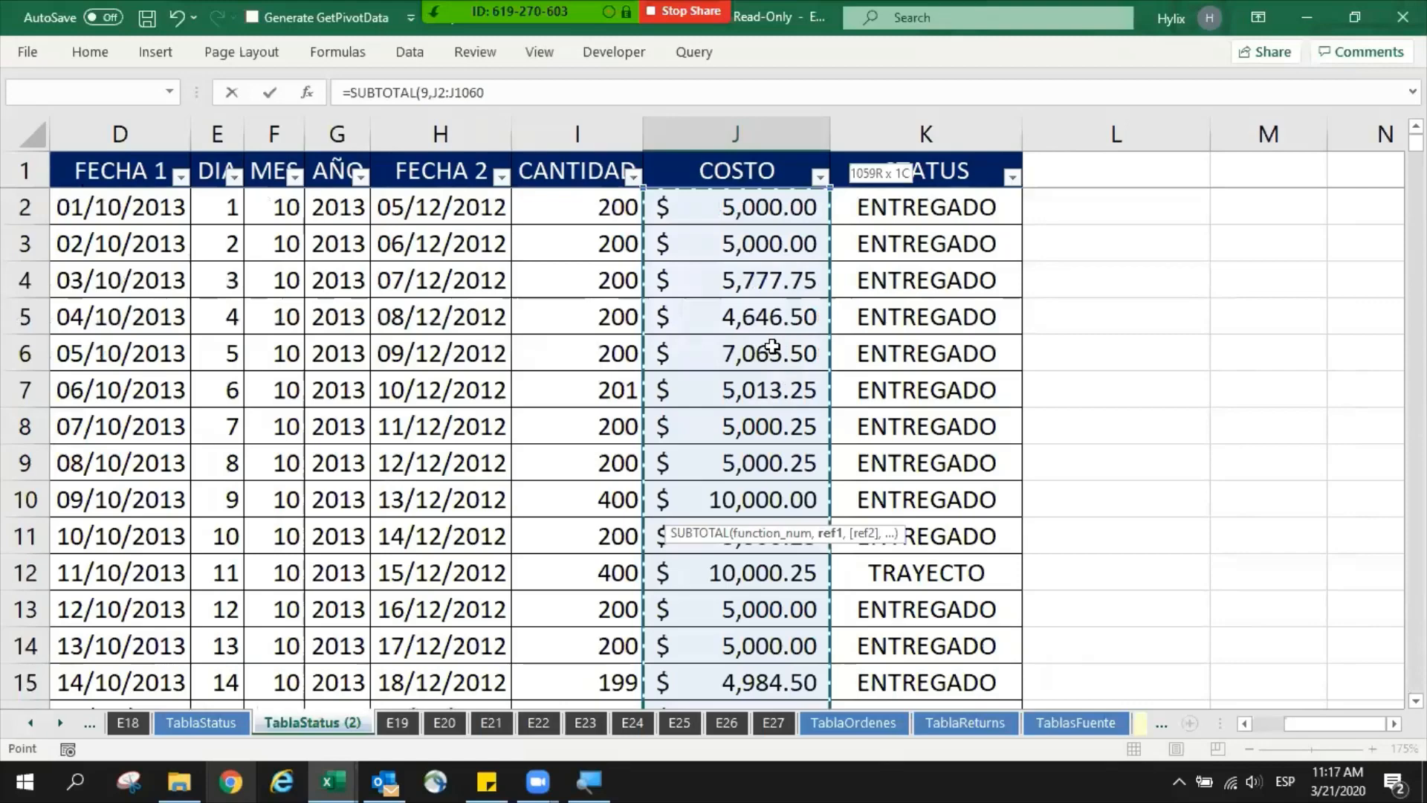
key(Escape)
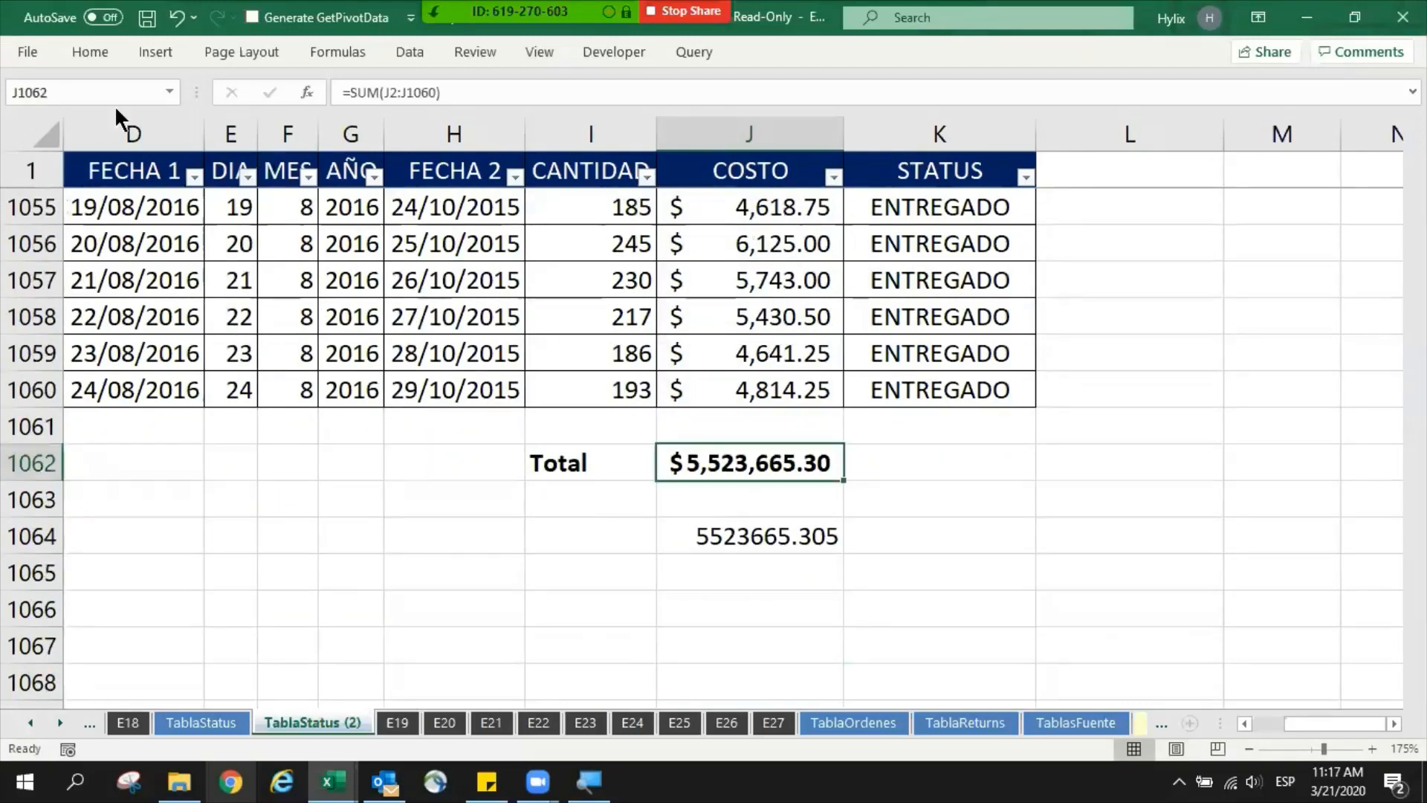
- Copy the cell formatting of the Total in J1062 onto the SUBTOTAL result in J1064
key(ctrl+F1)
click(100, 56)
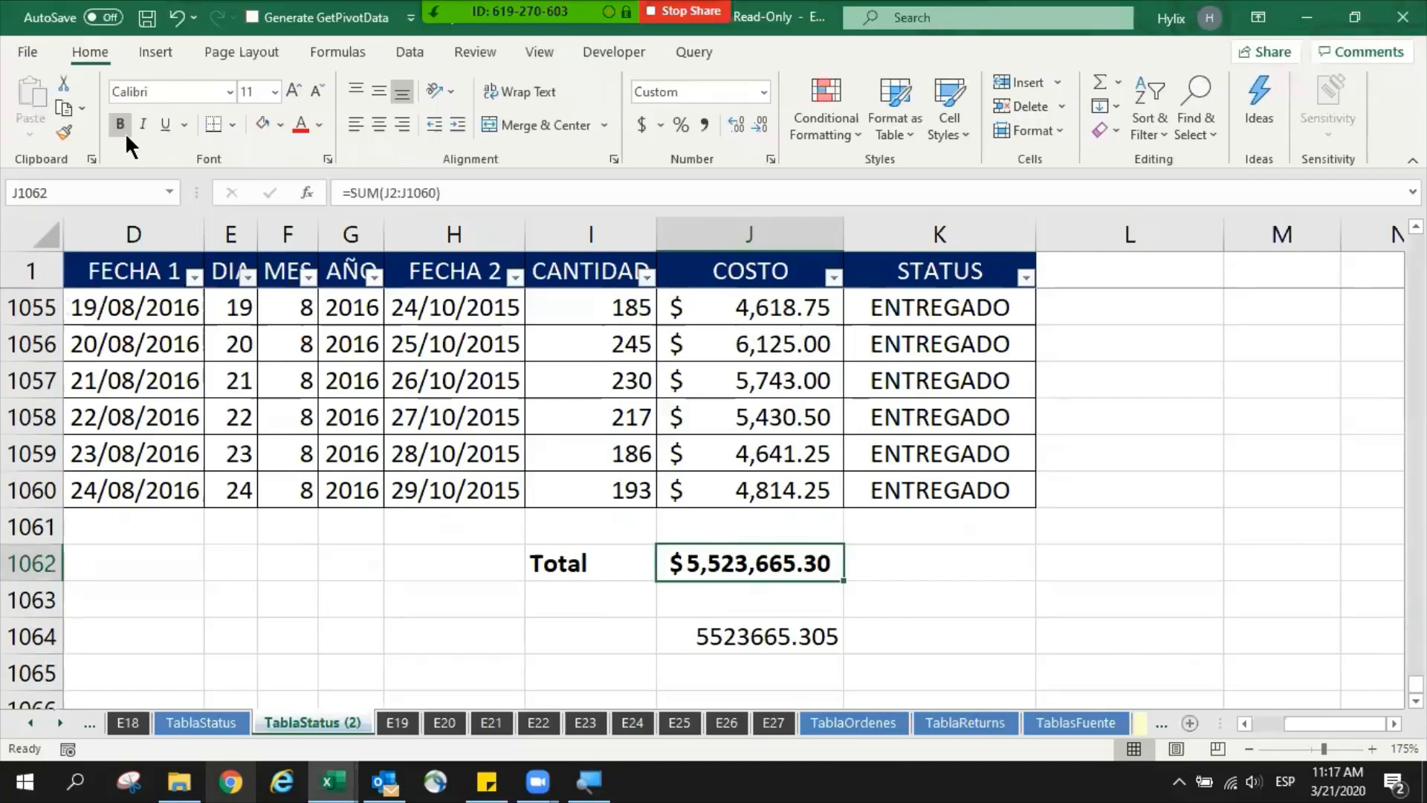
click(64, 132)
click(747, 636)
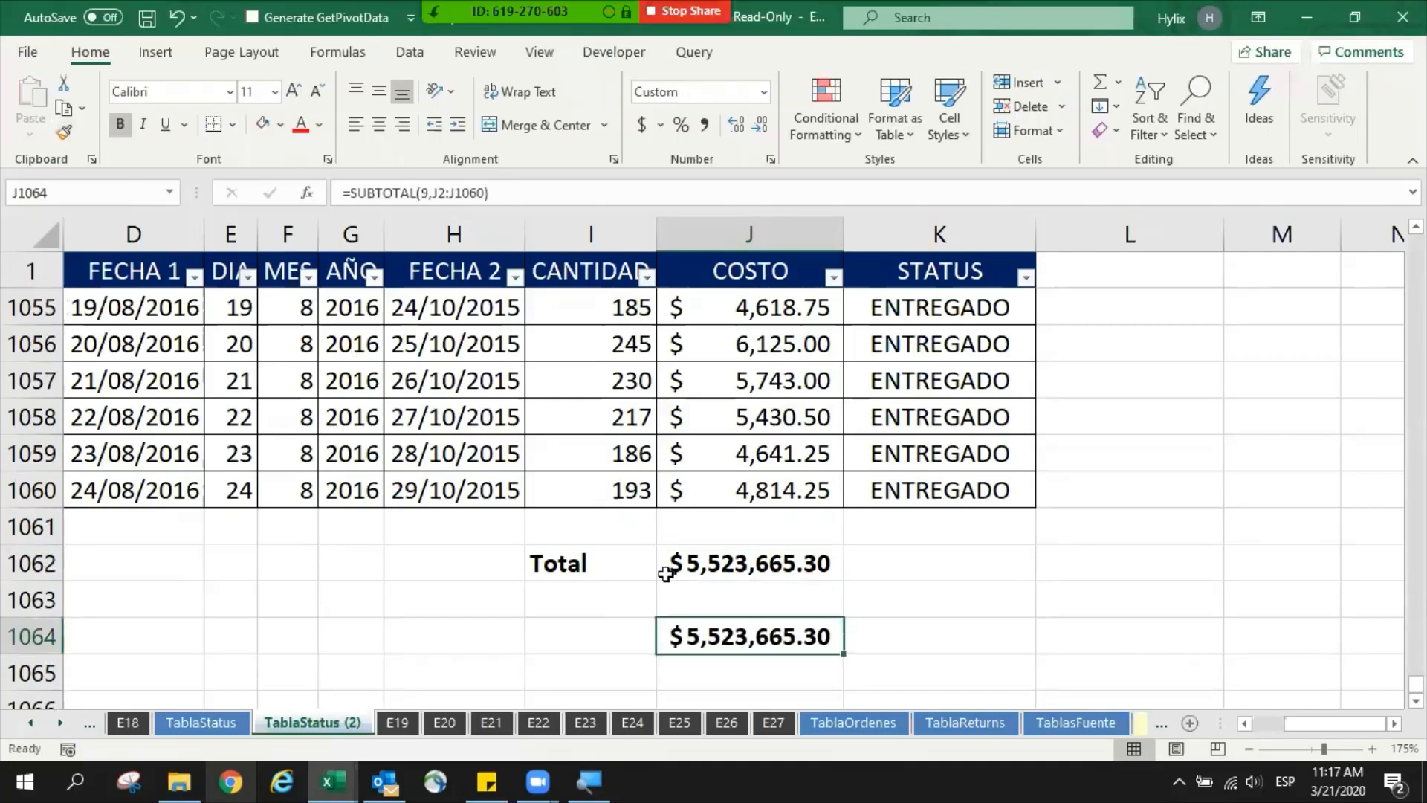
- Examine the J2:J1060 reference inside the SUBTOTAL formula in J1064 without changing it
scroll(773, 624, down, 1)
key(F2)
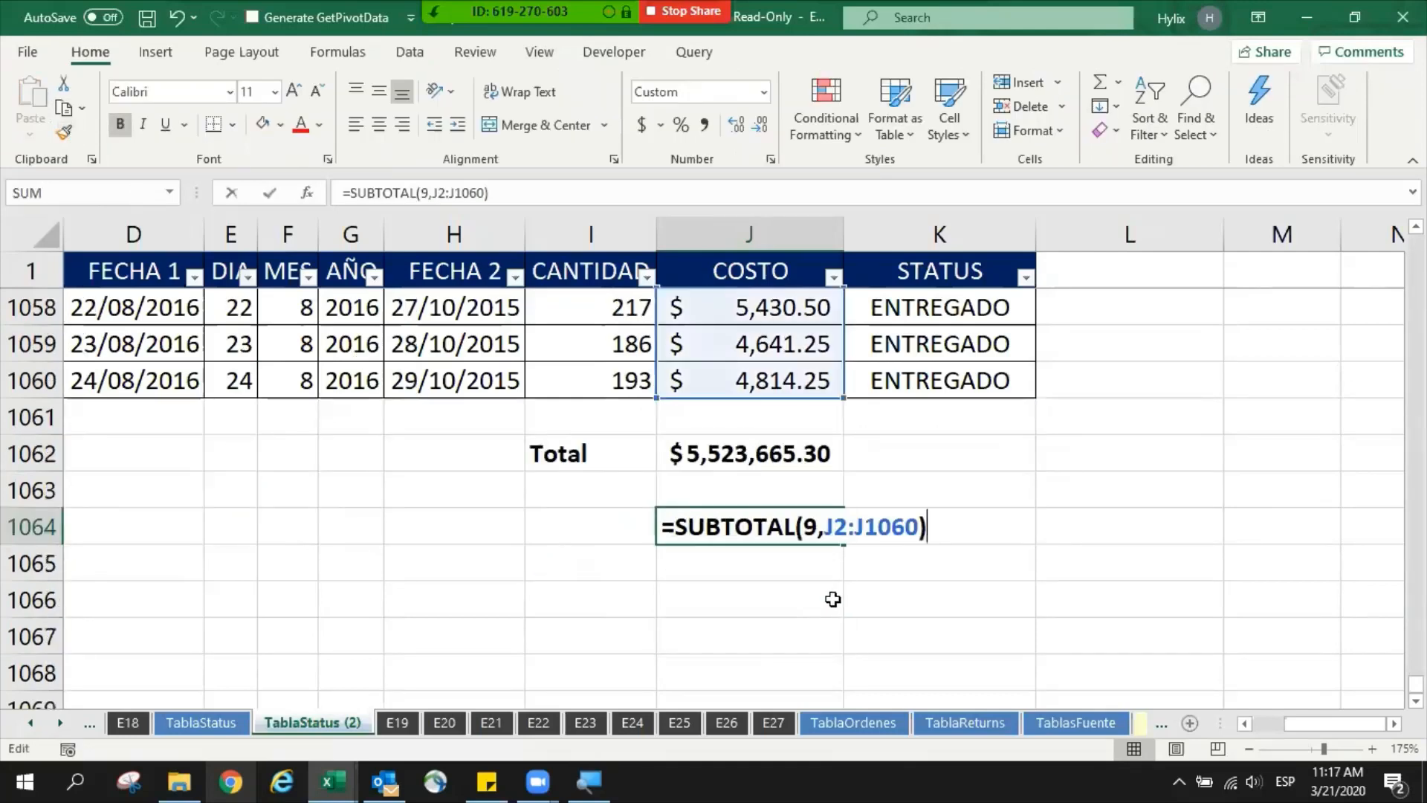
drag(827, 527, 915, 529)
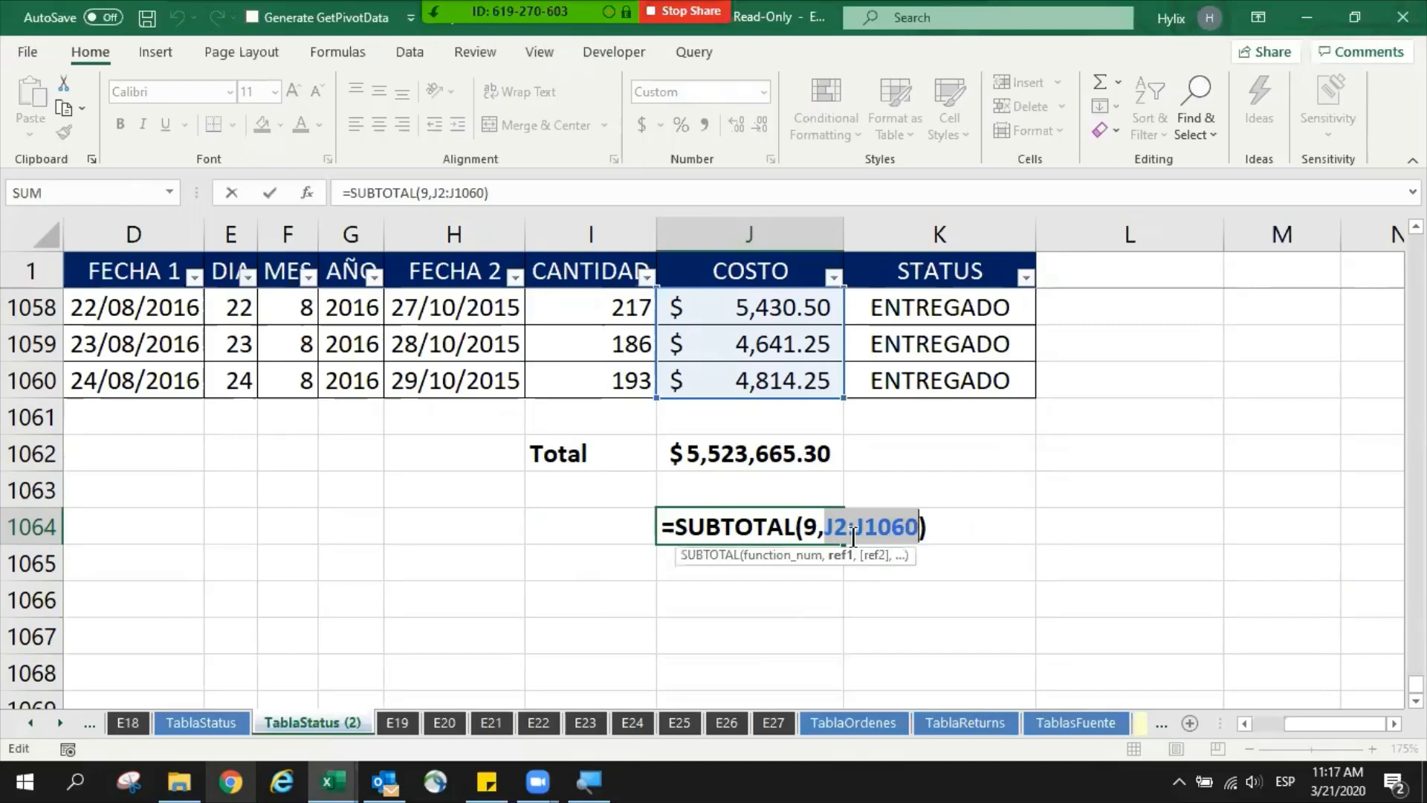
key(Escape)
- Try replacing SUM with AVERAGE in the Total formula in J1062
double_click(710, 455)
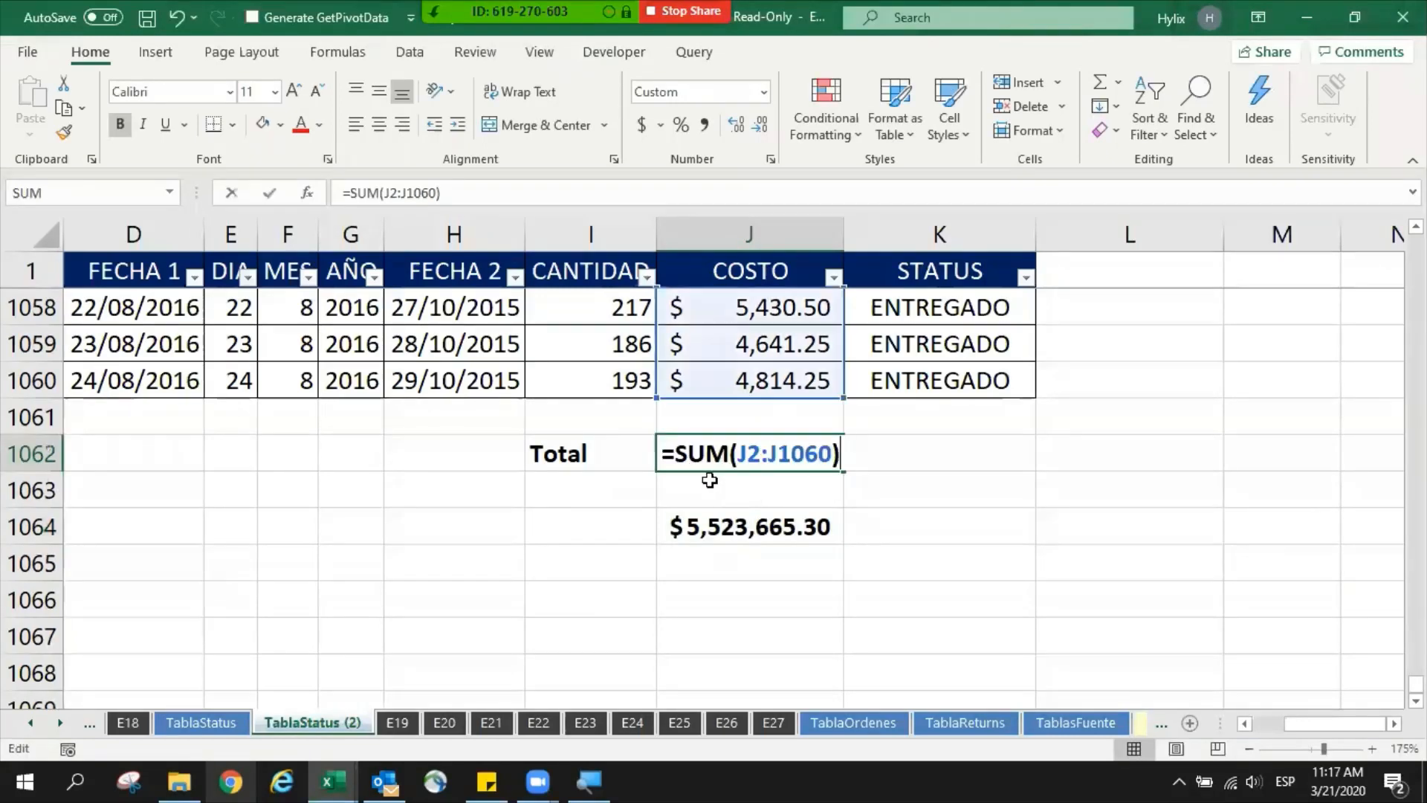
drag(674, 454, 884, 459)
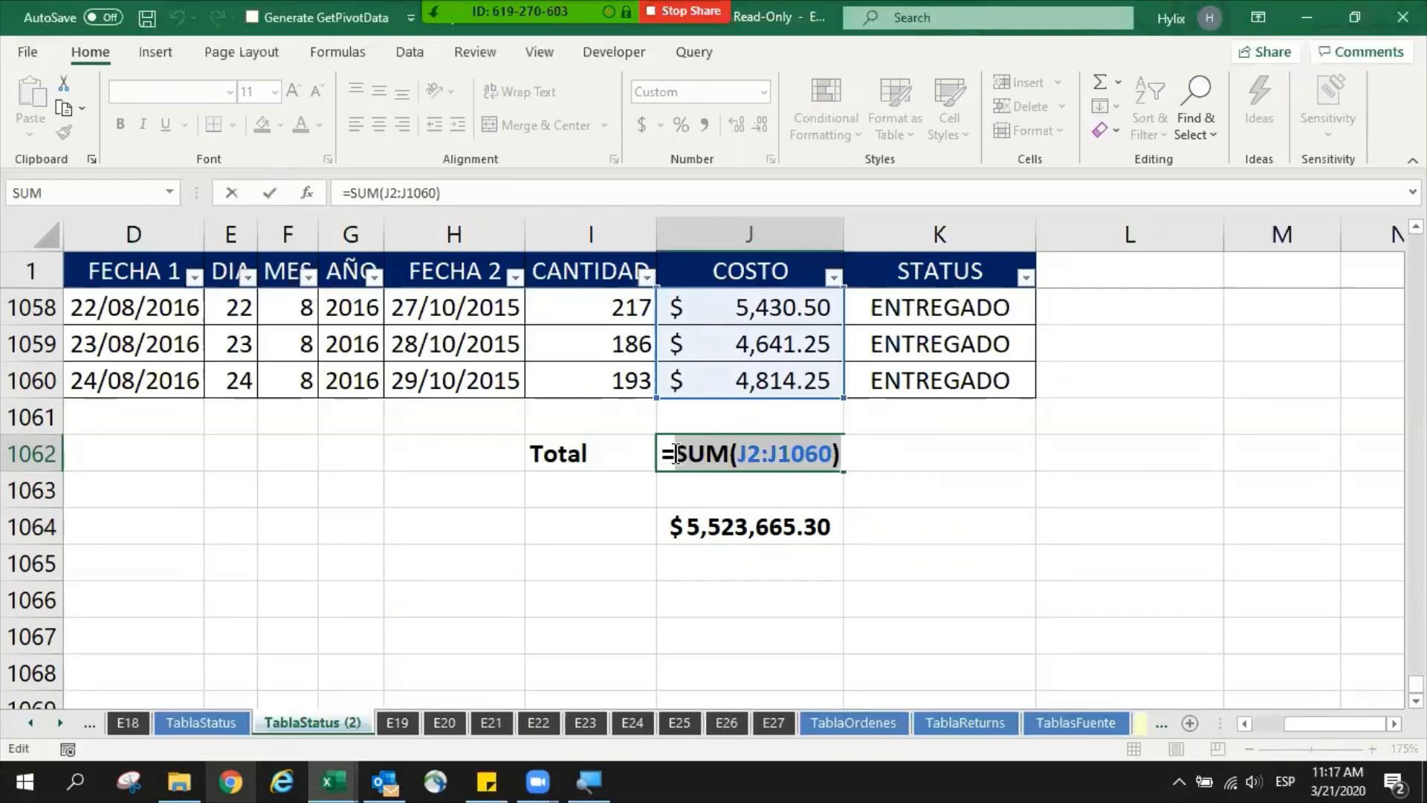
drag(674, 454, 730, 454)
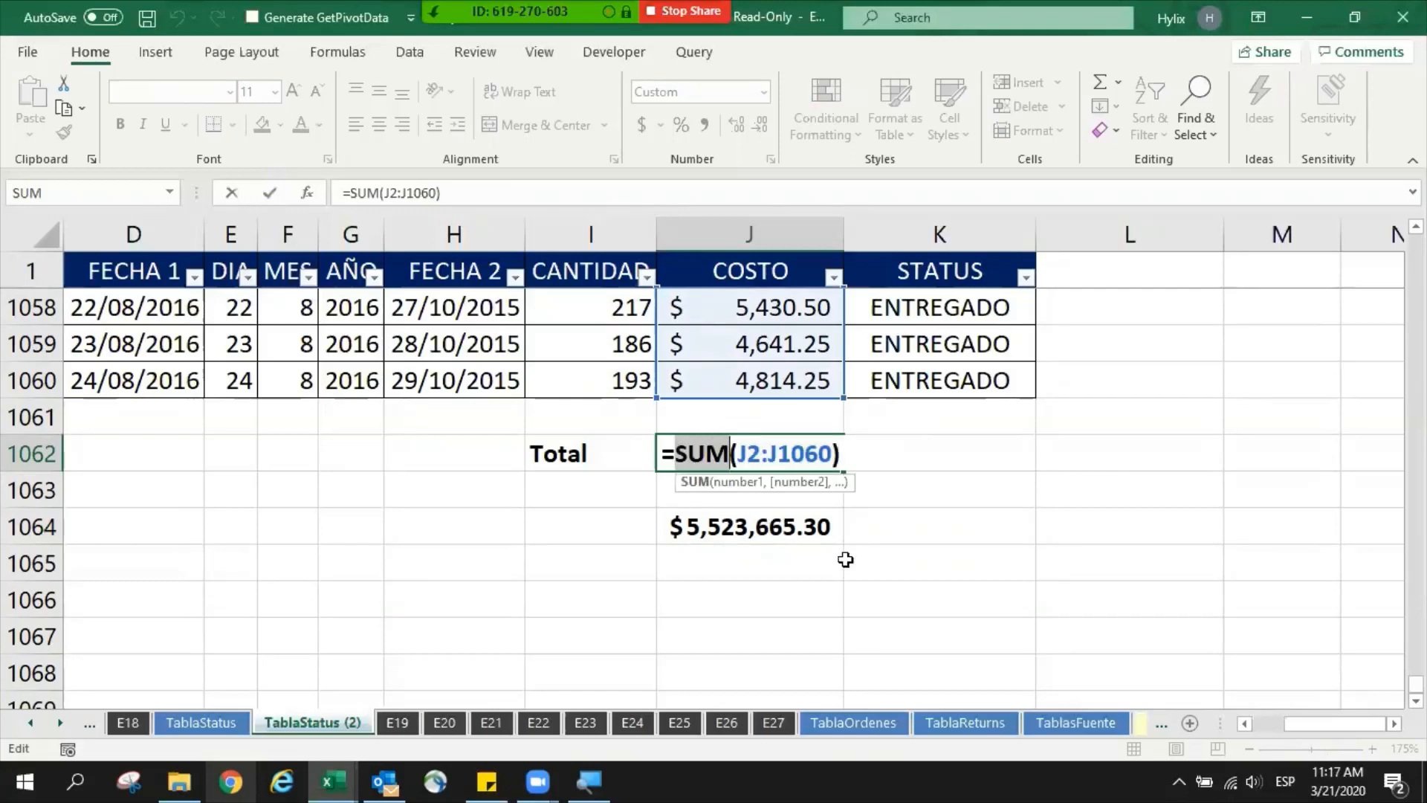
text(AVER)
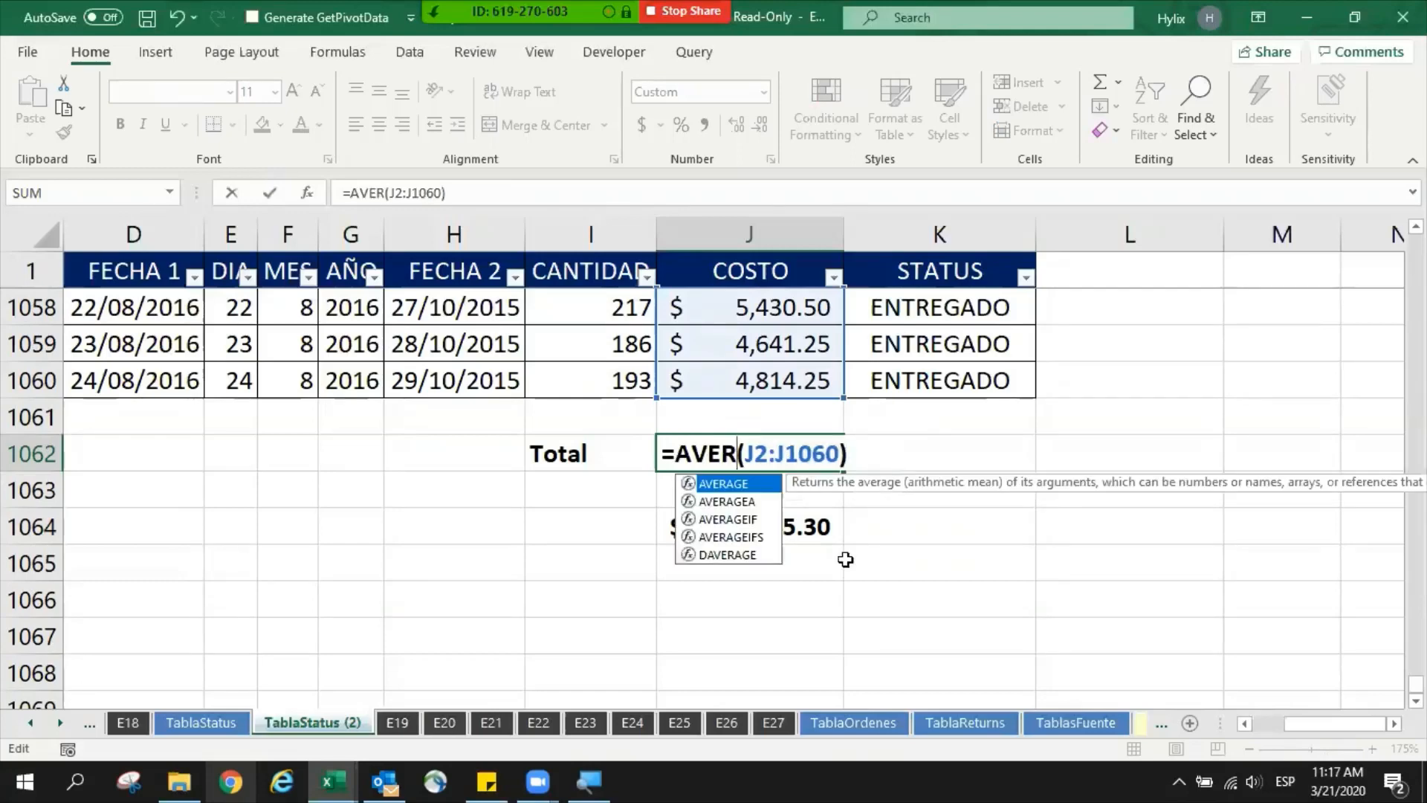
key(Escape)
key(Escape)
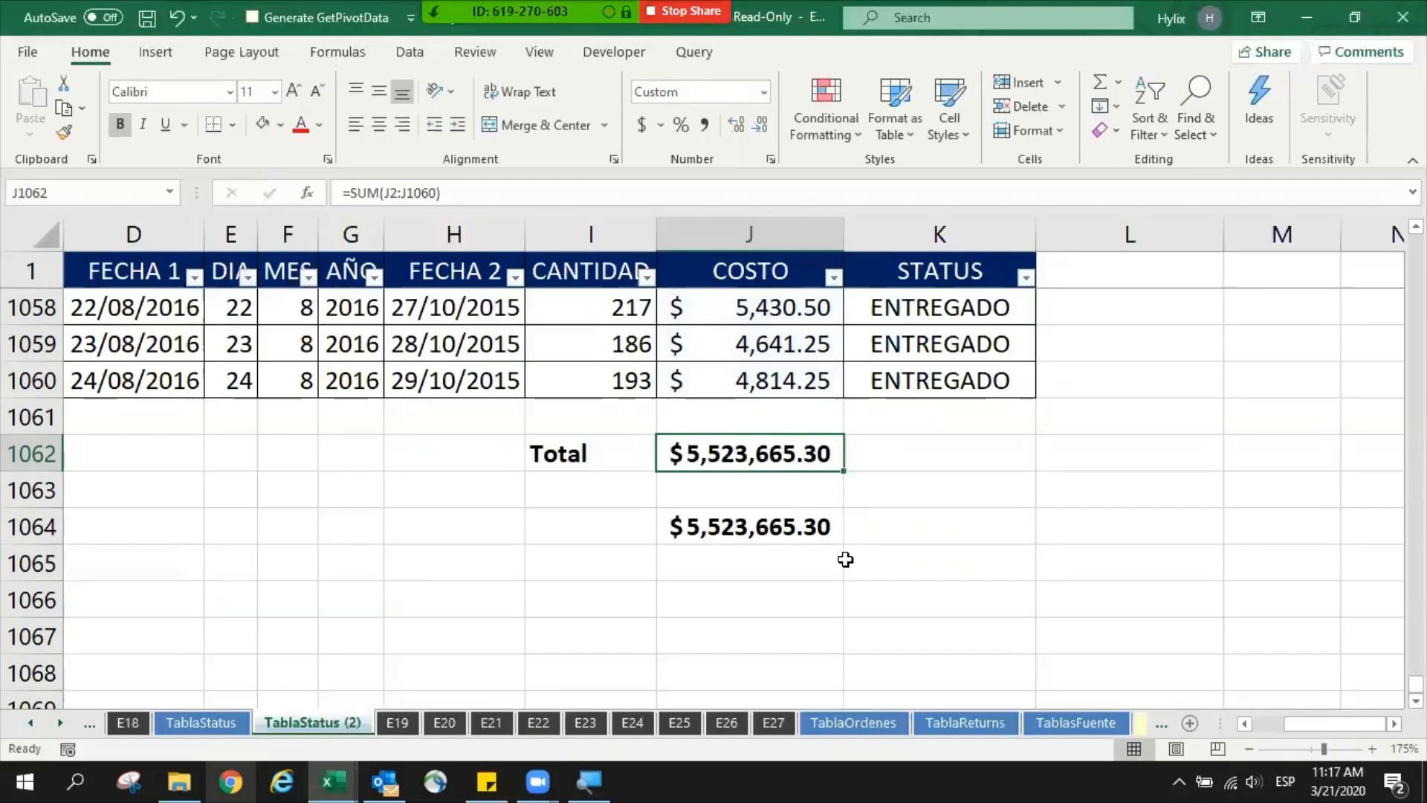
- Review the SUM formula in J1062 and the function number 9 in the SUBTOTAL formula in J1064
key(F2)
key(Return)
key(Down)
key(F2)
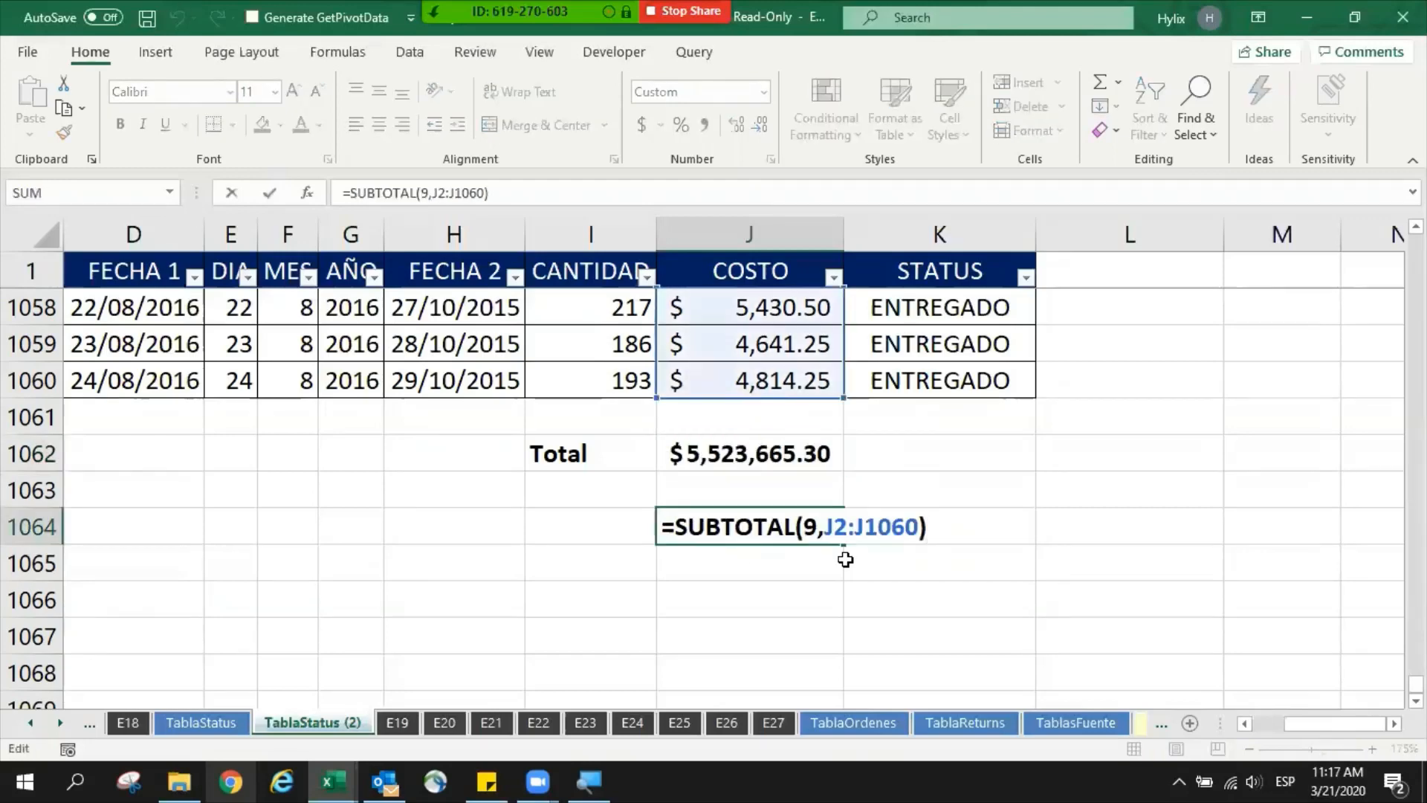
key(Left)
key(Left)
key(Left)
key(Left)
key(Left)
key(Left)
key(Left)
key(Left)
key(Left)
key(Left)
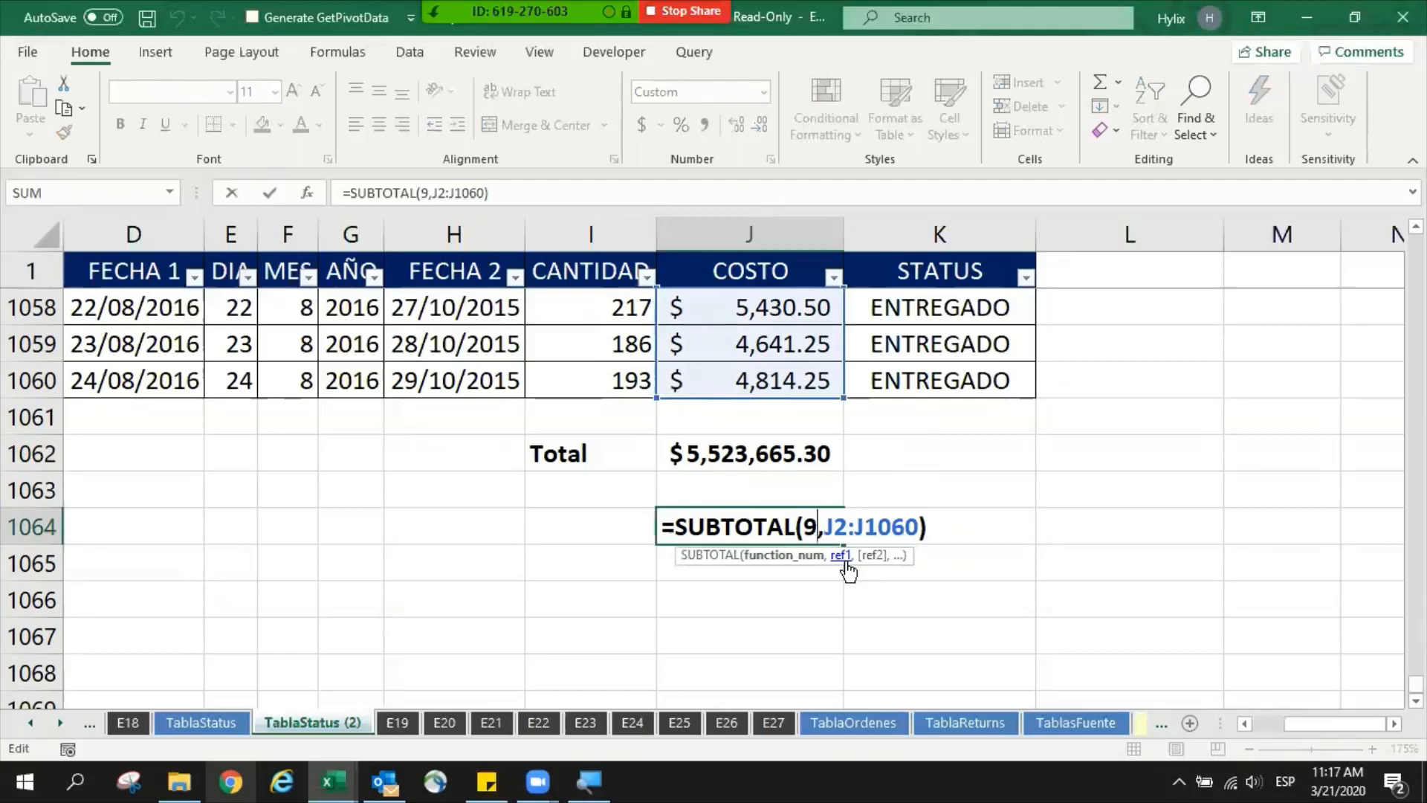
key(shift+Left)
key(Escape)
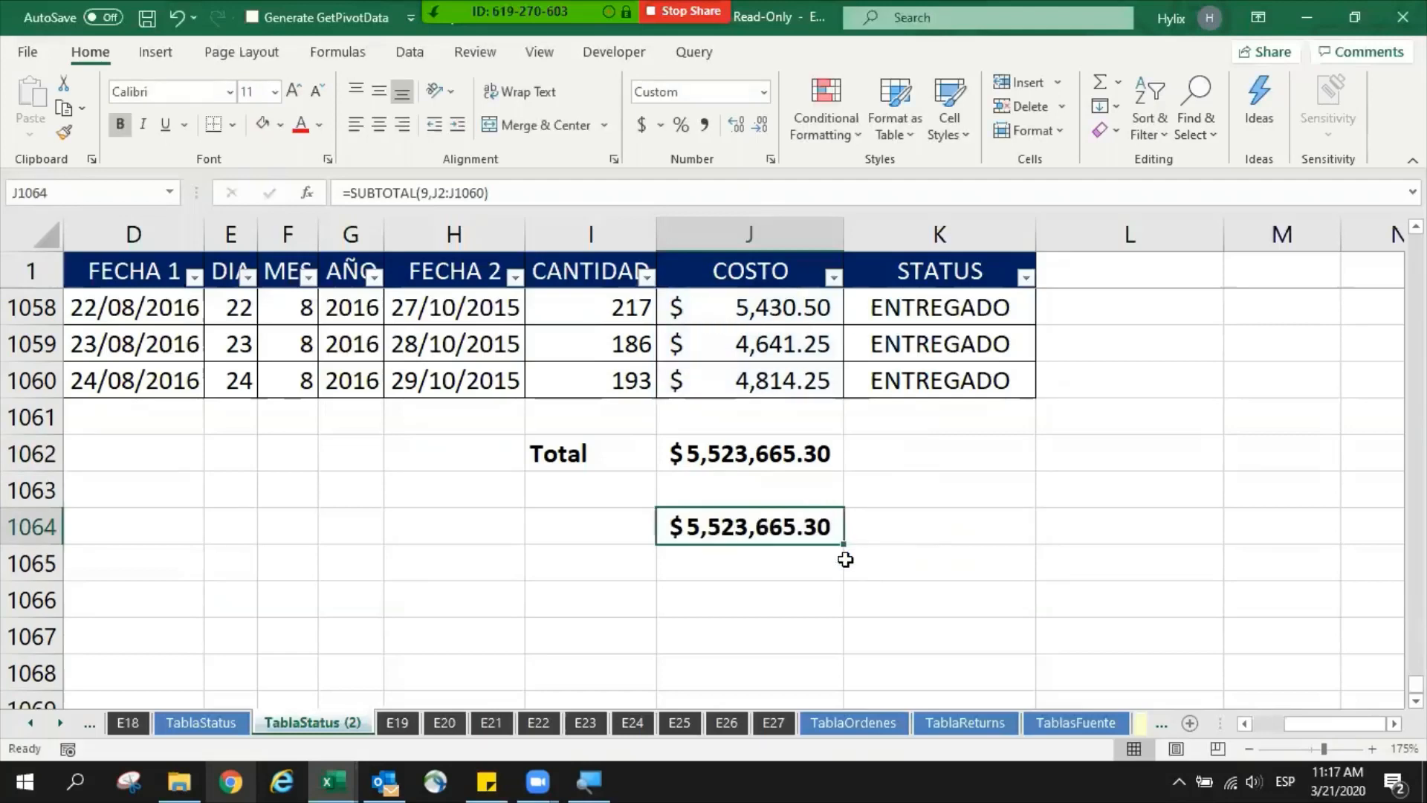
- Label cell I1064 as Subtotal in bold, keeping the SUBTOTAL formula beside it as it is
key(Left)
text(Sub)
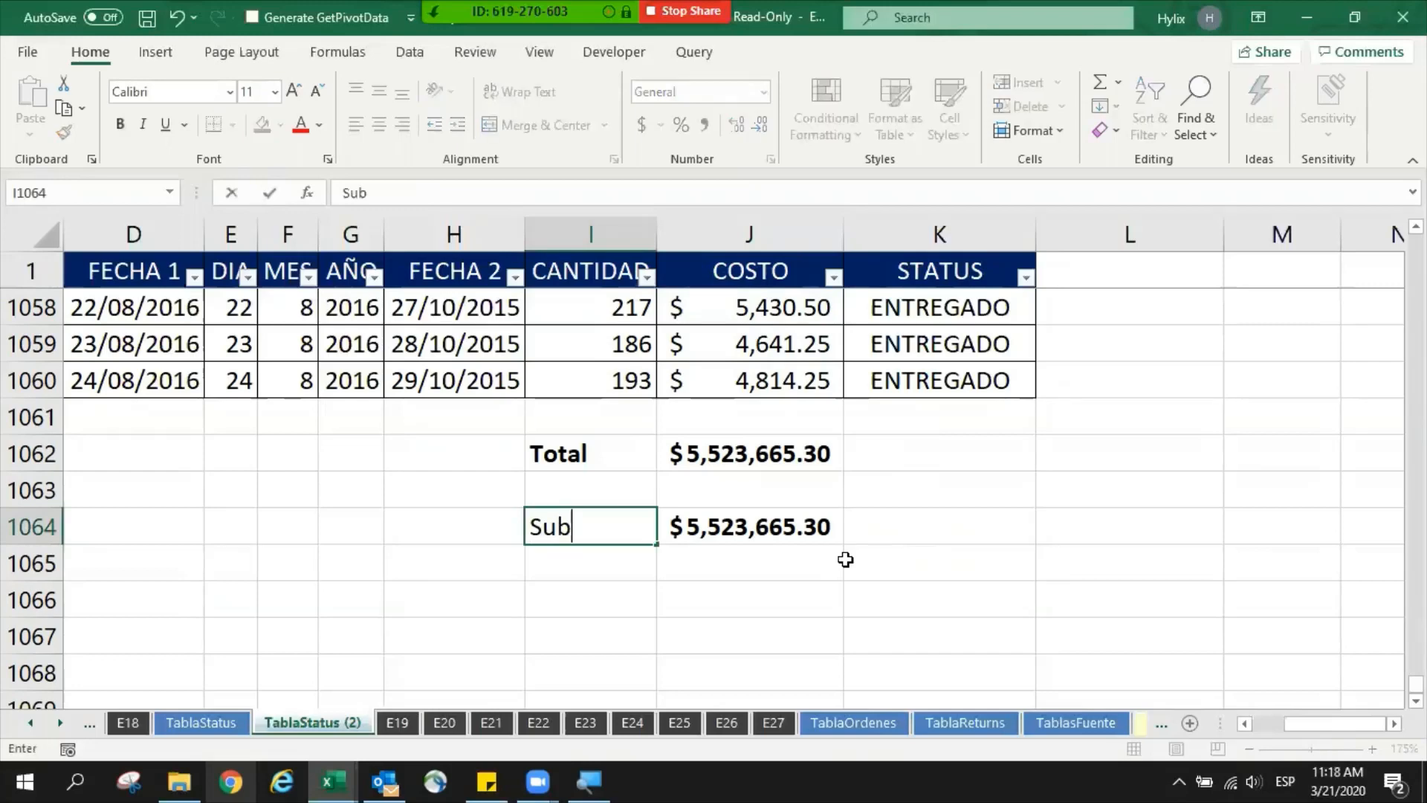
text(total)
key(ctrl+Return)
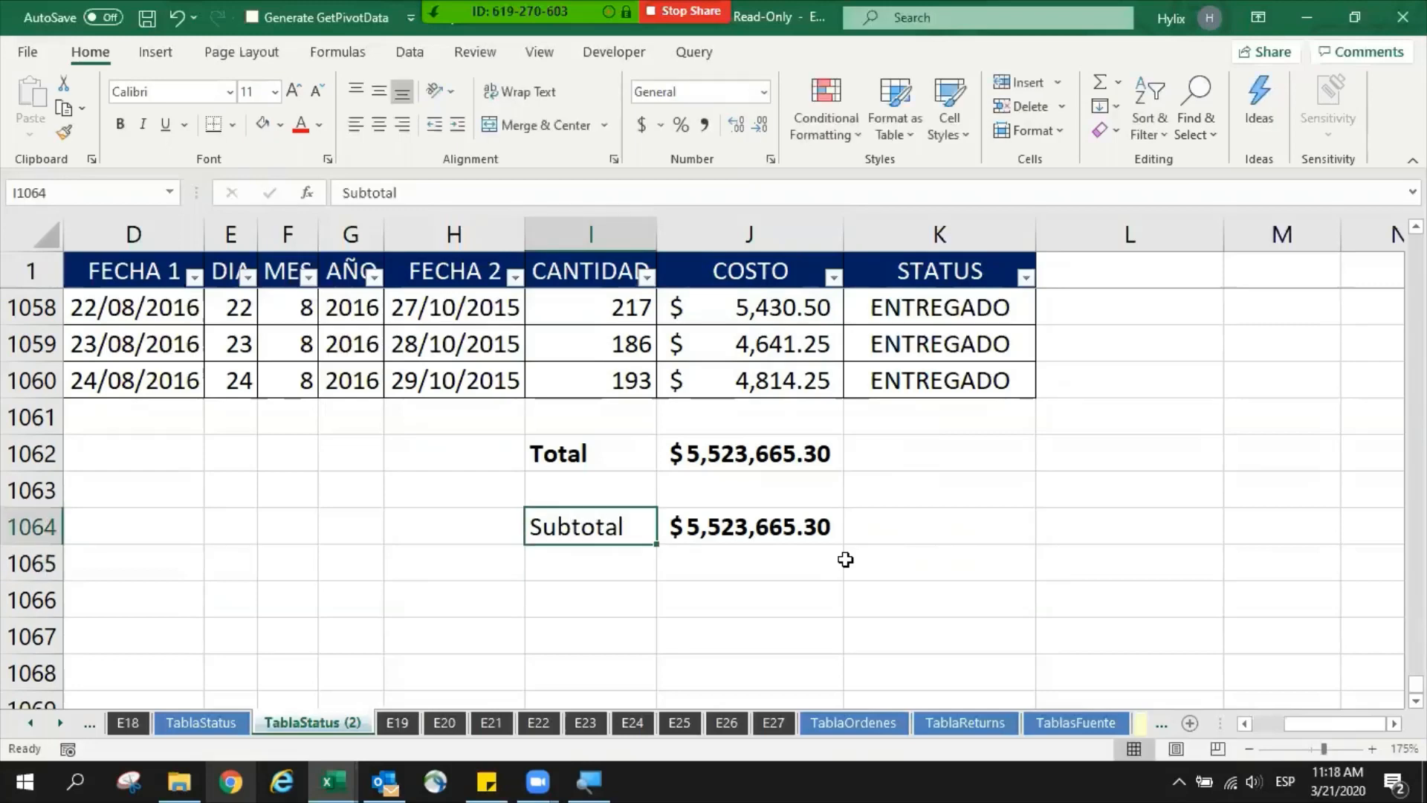
key(ctrl+b)
key(Right)
key(F2)
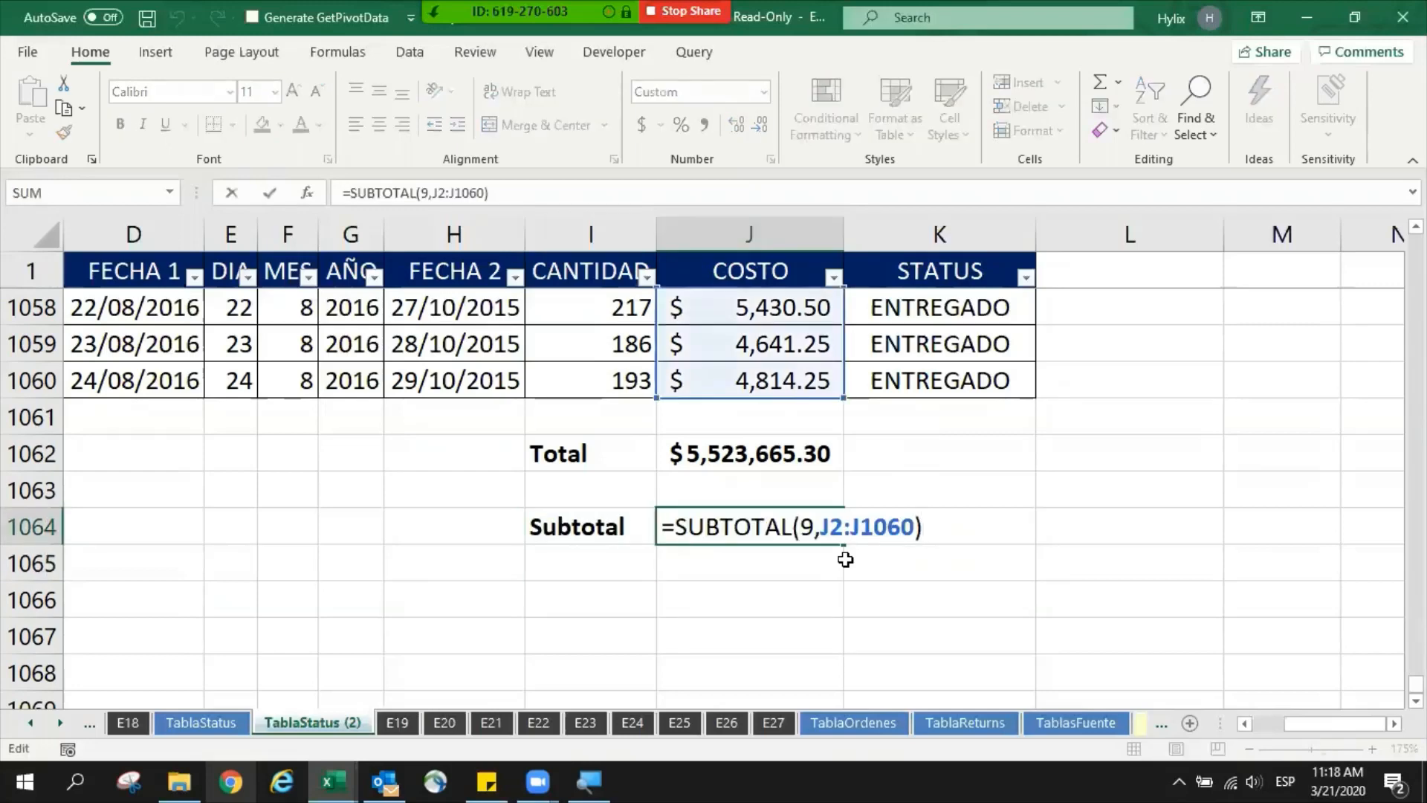
key(ctrl+Return)
- Filter the STATUS column to show only the EMPAQUETADO records
key(ctrl+Up)
key(ctrl+Up)
key(ctrl+Up)
key(Right)
key(alt+Down)
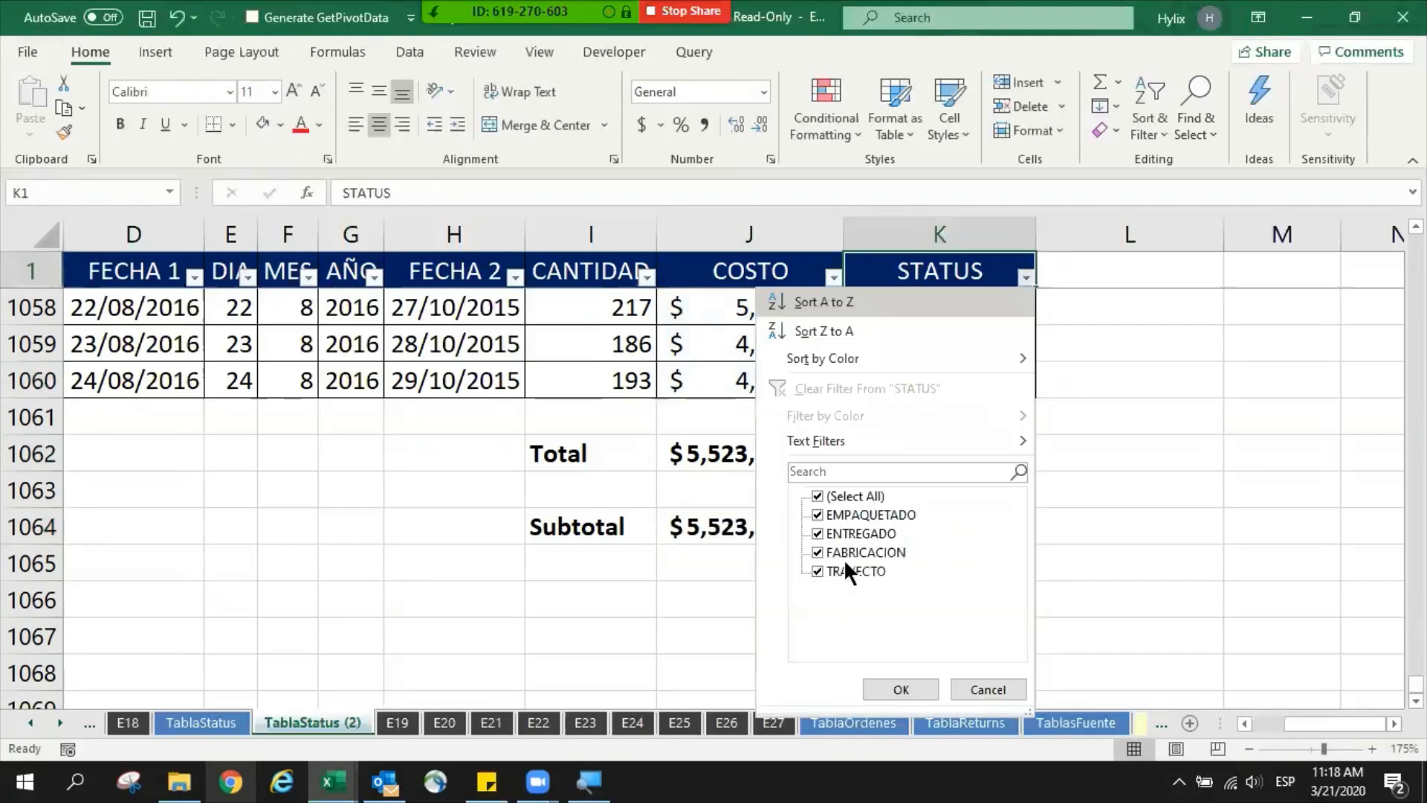
key(e)
key(Down)
key(space)
key(Down)
key(space)
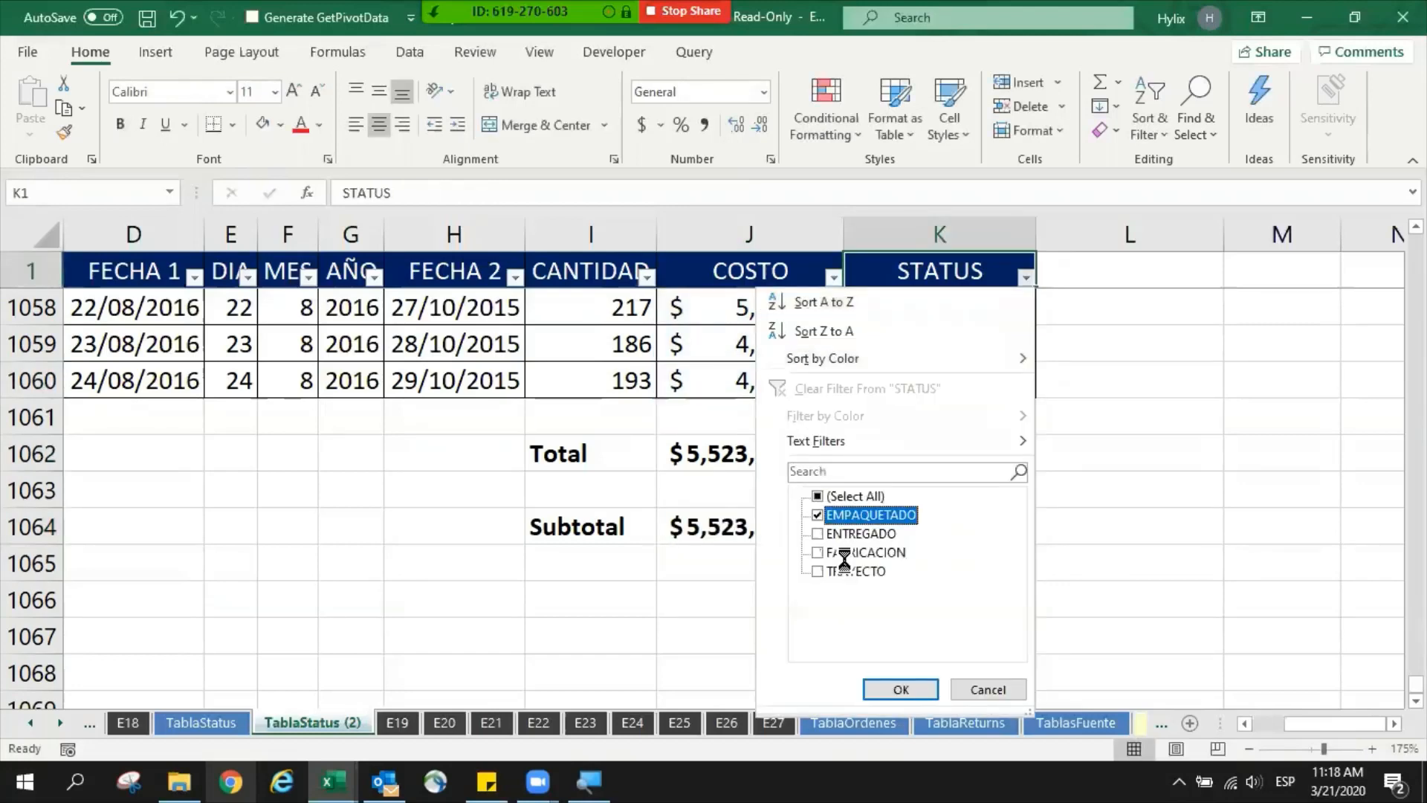
key(Return)
- Examine the Total and Subtotal below the filtered table, including the function number and range in the J1064 SUBTOTAL formula
key(Down)
key(ctrl+Down)
key(Down)
key(Down)
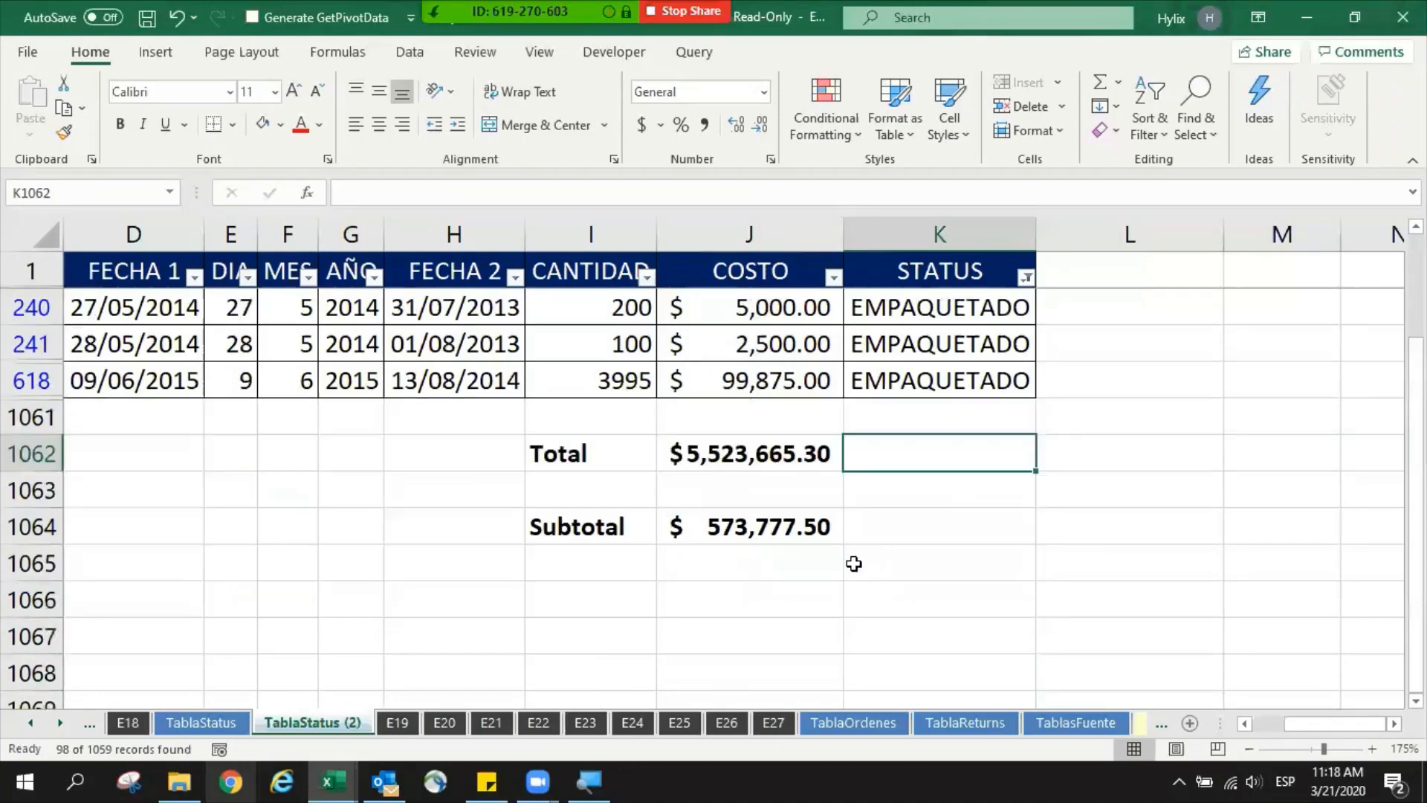
scroll(854, 563, down, 1)
click(768, 457)
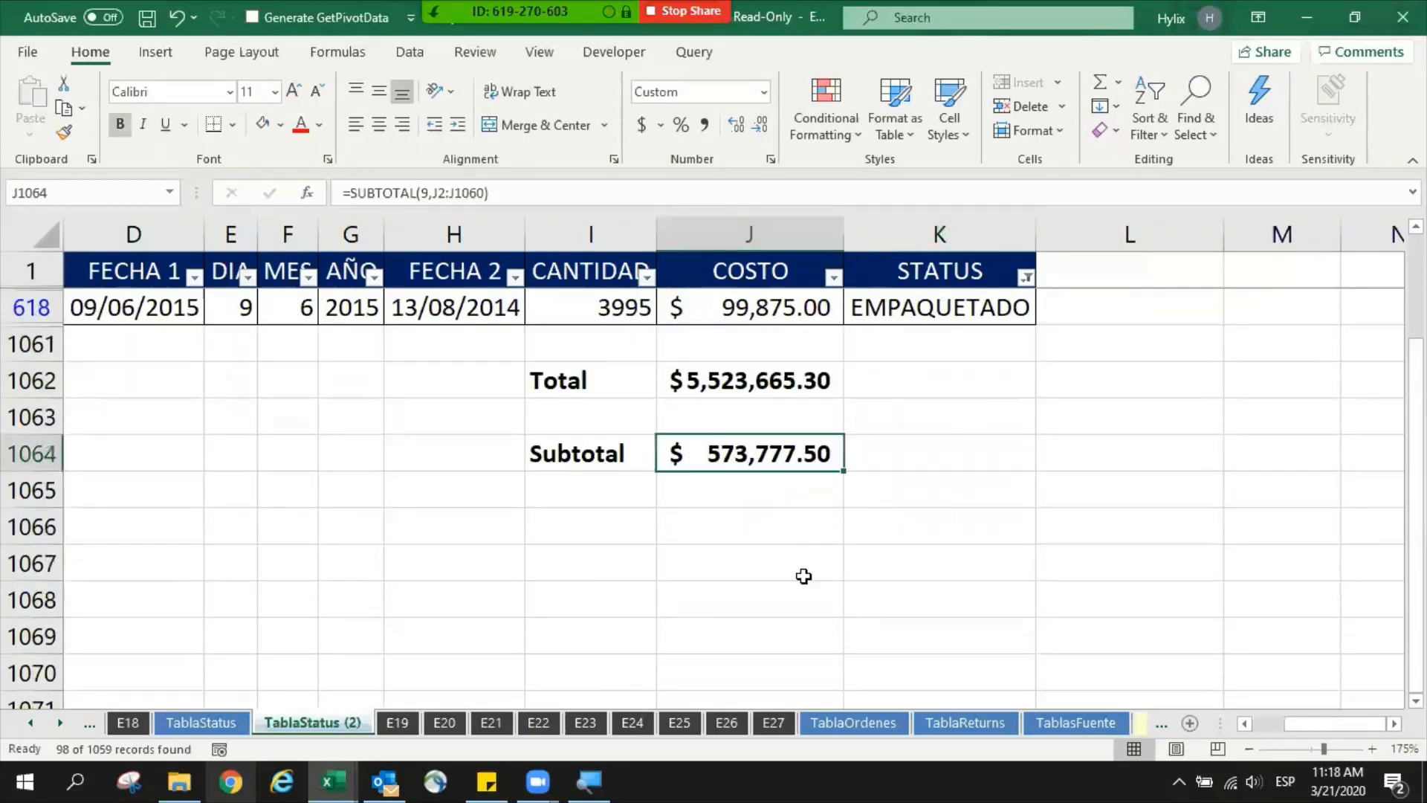
scroll(793, 574, up, 2)
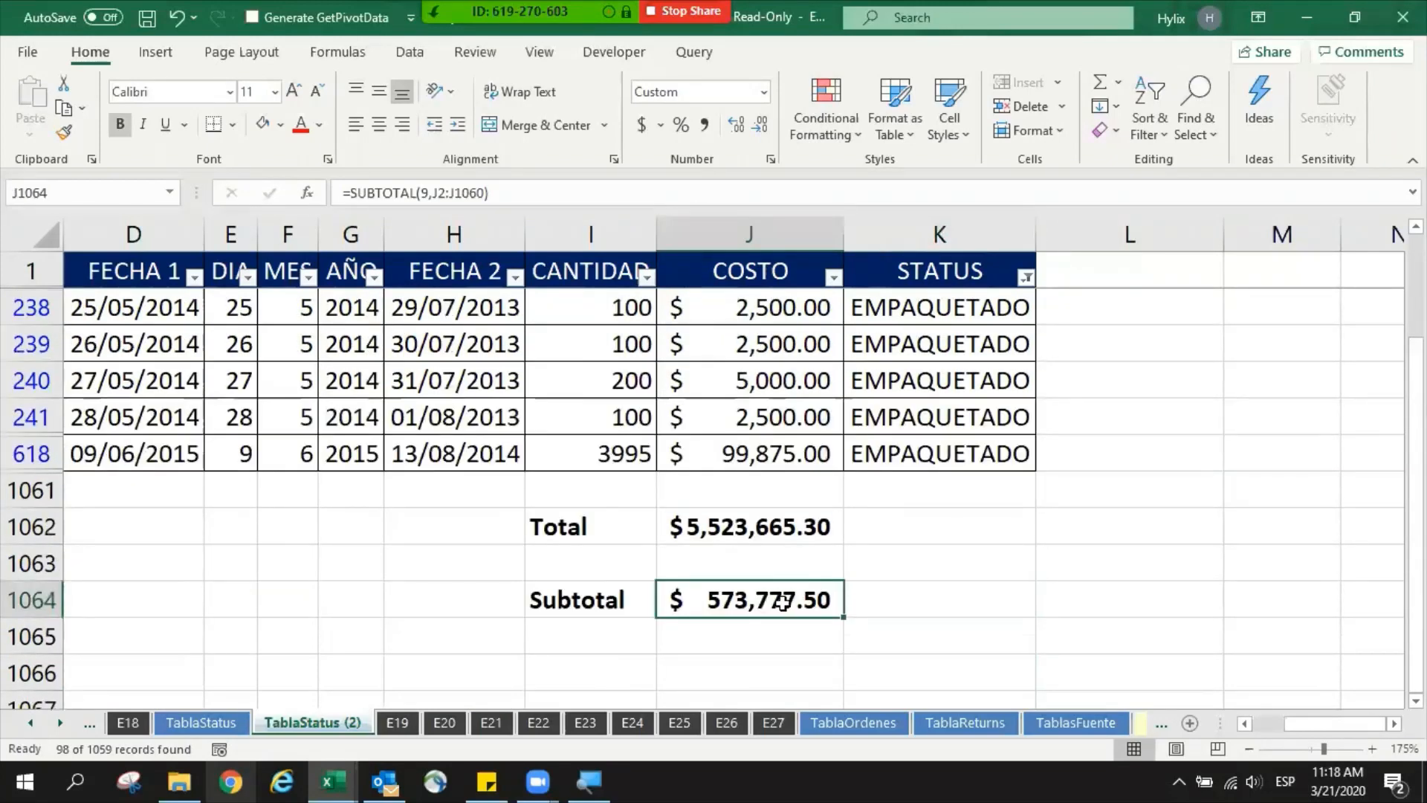
double_click(756, 605)
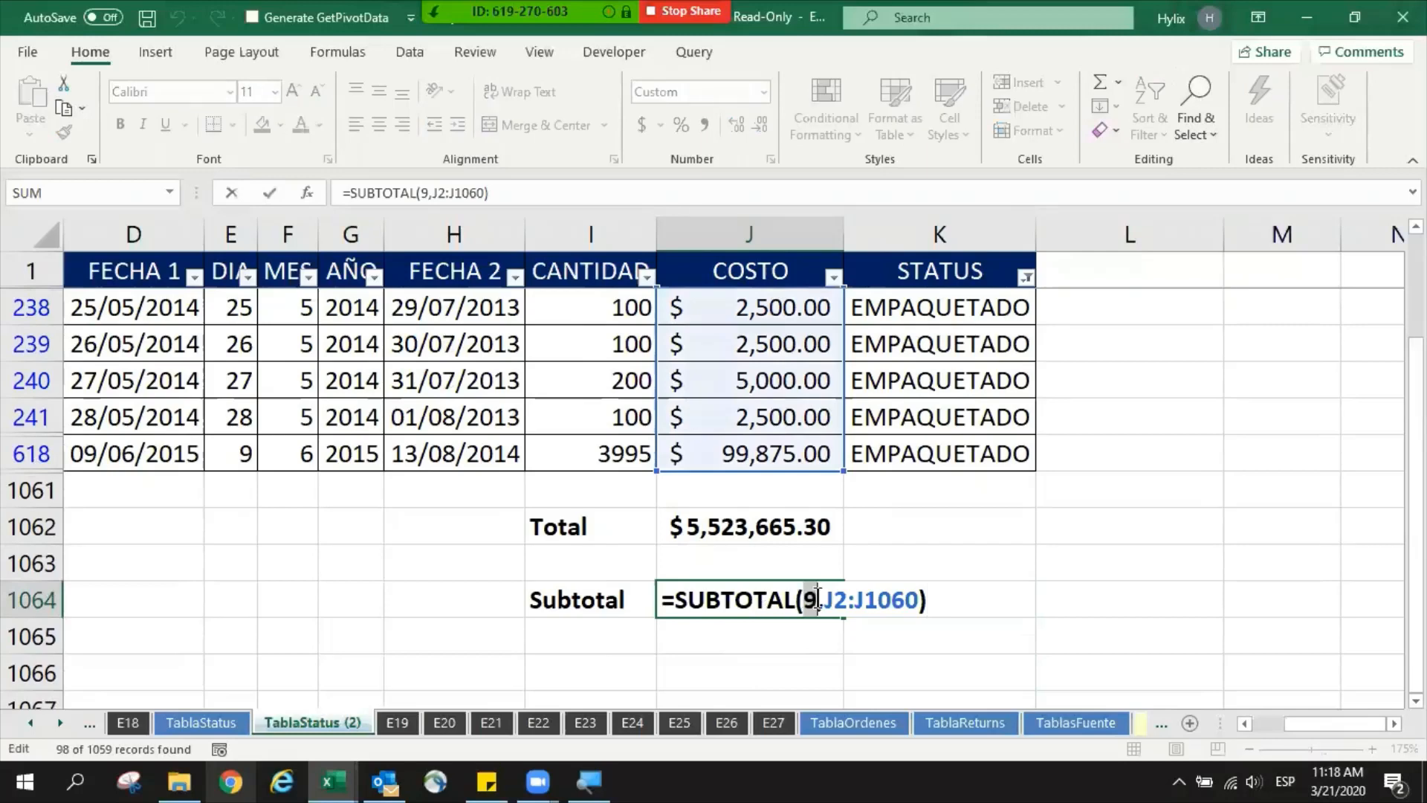
drag(831, 602, 897, 603)
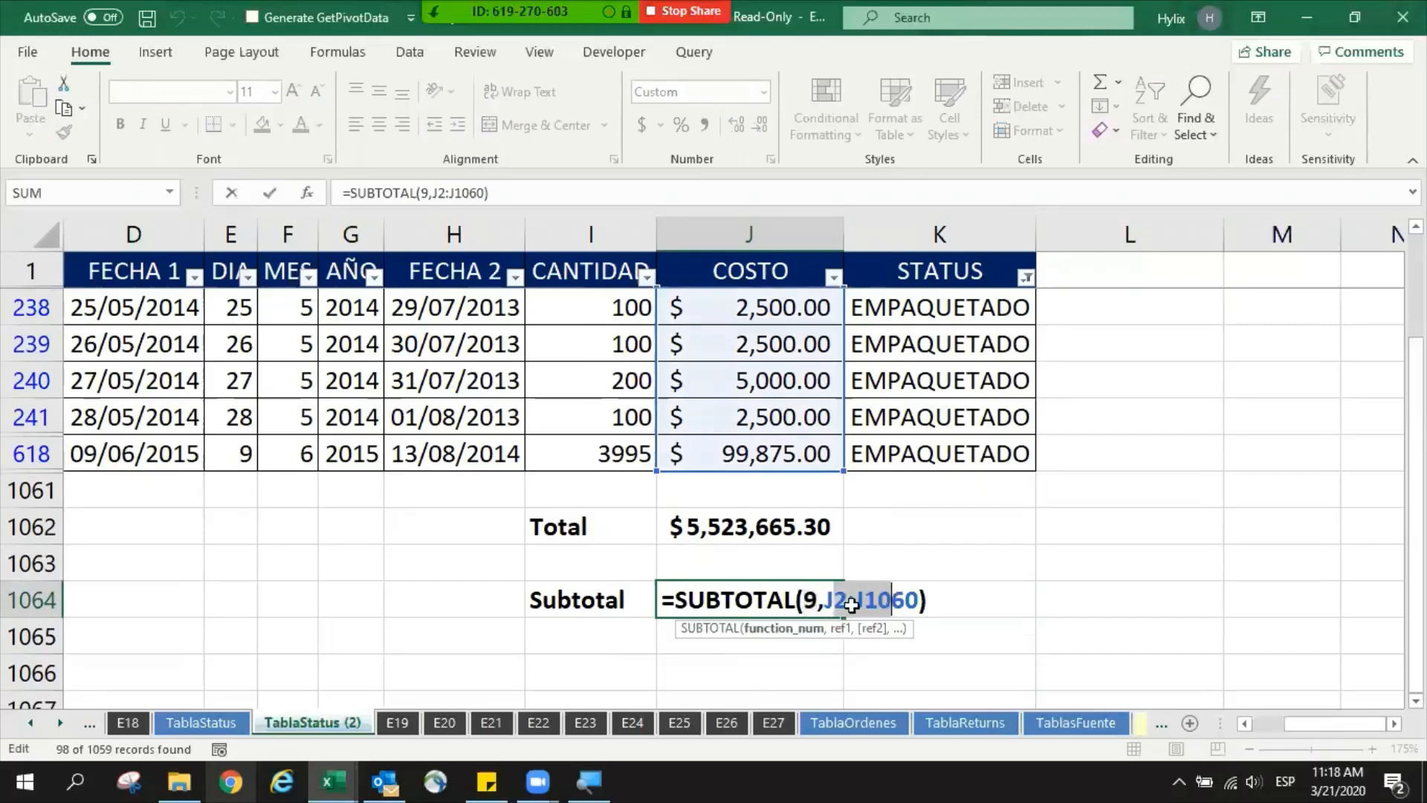
key(Escape)
- Check the visible COSTO rows and the values selected in the STATUS filter, leaving the filter as it is
click(780, 456)
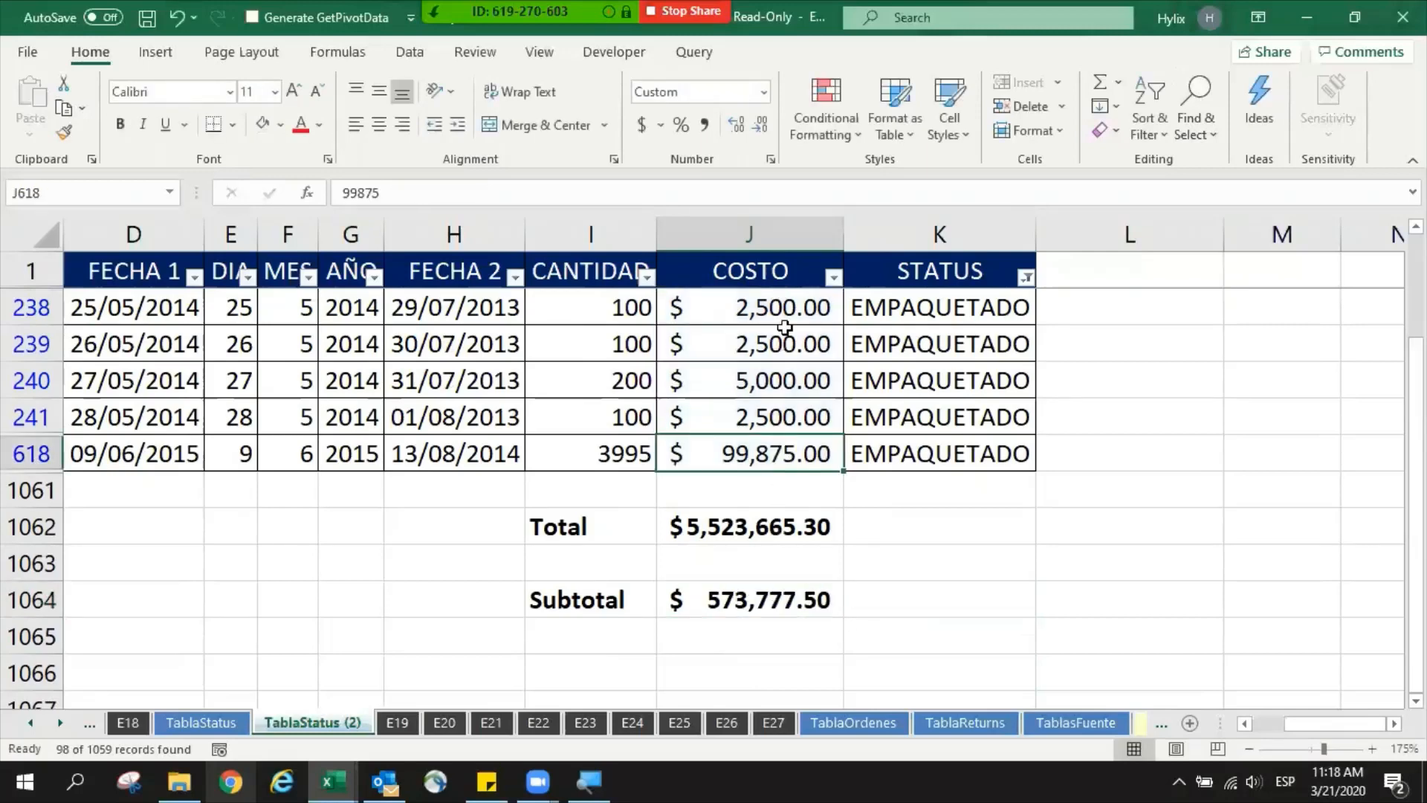
scroll(784, 327, up, 2)
scroll(785, 326, down, 3)
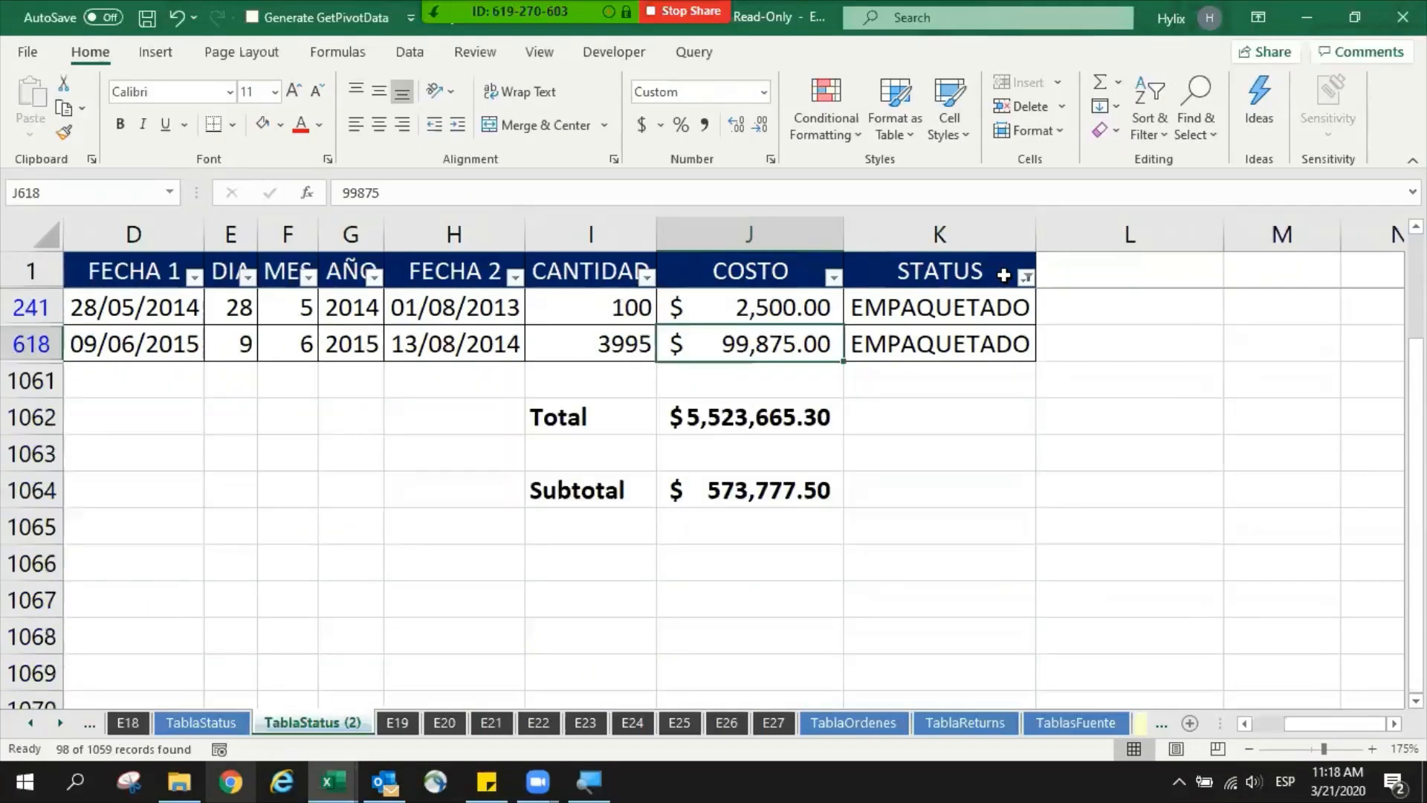
click(1027, 277)
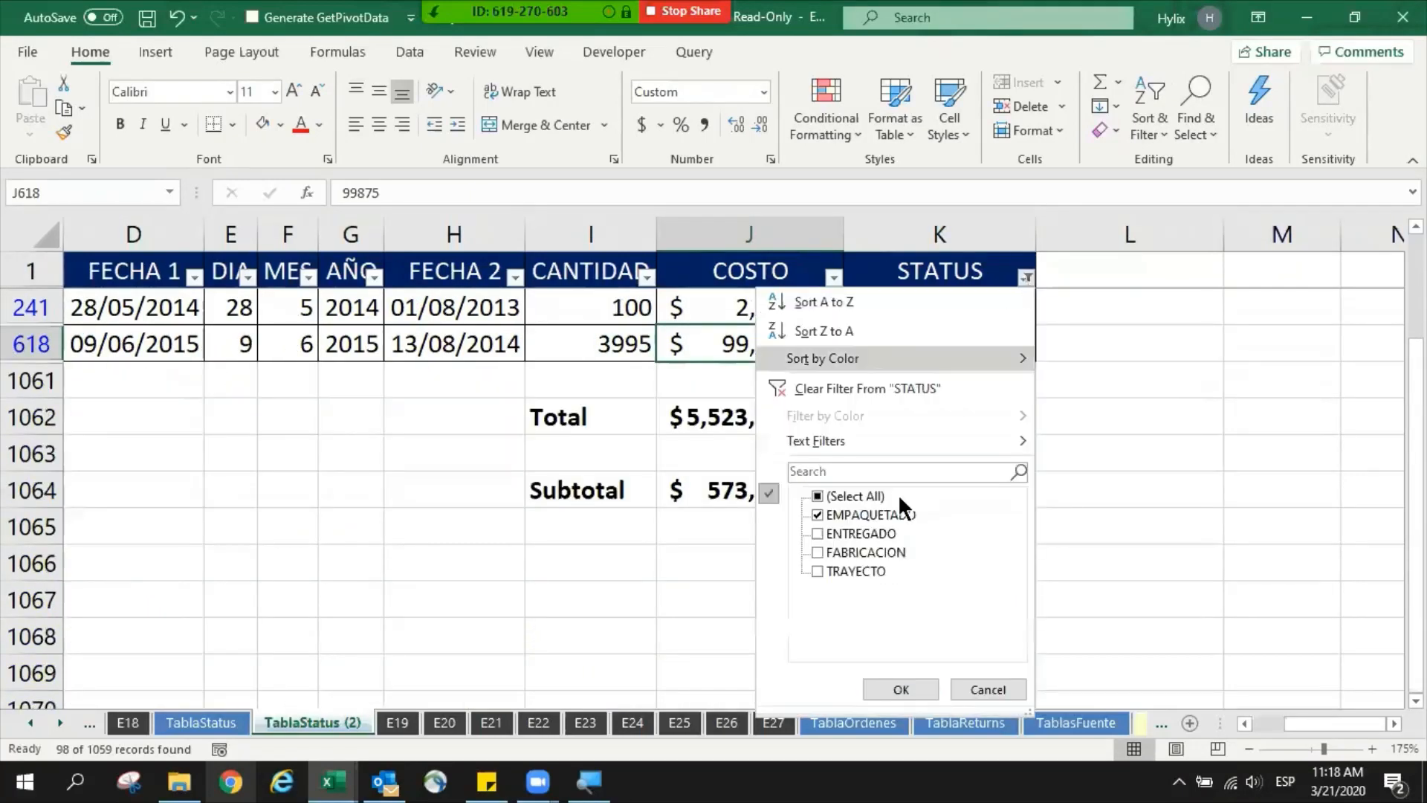
click(721, 427)
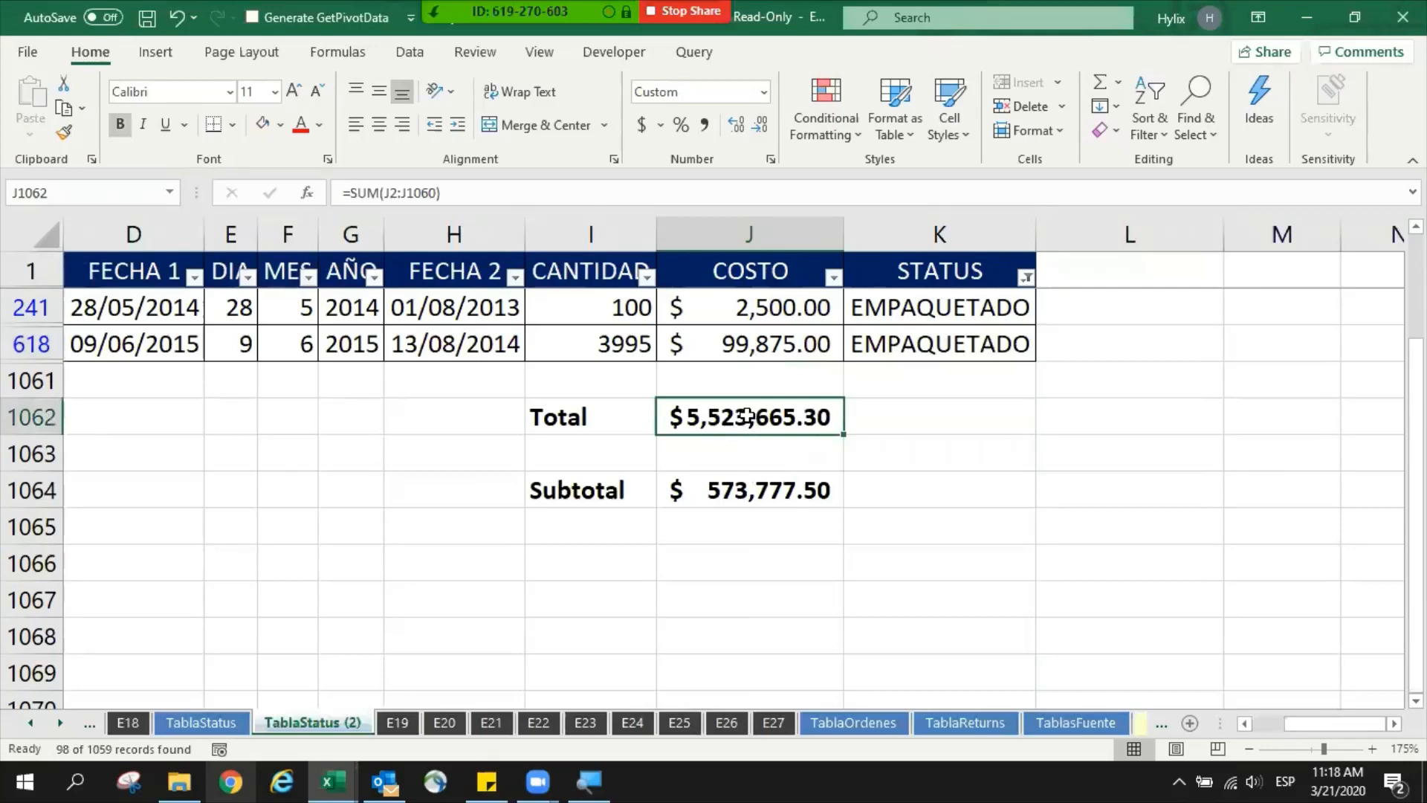
- Compare the SUM formula in J1062 with the SUBTOTAL formula in J1064 while the filter is active
double_click(753, 429)
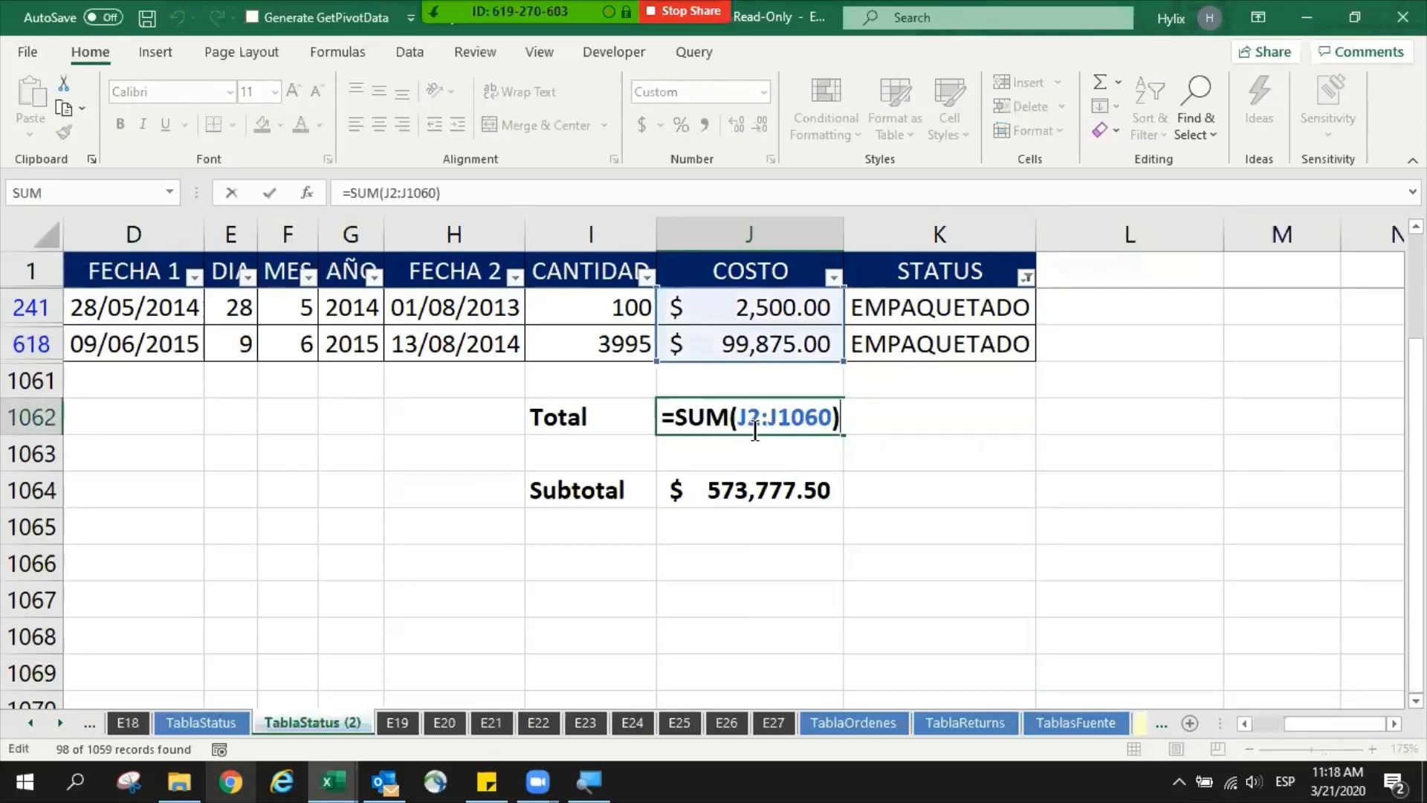
click(761, 488)
key(F2)
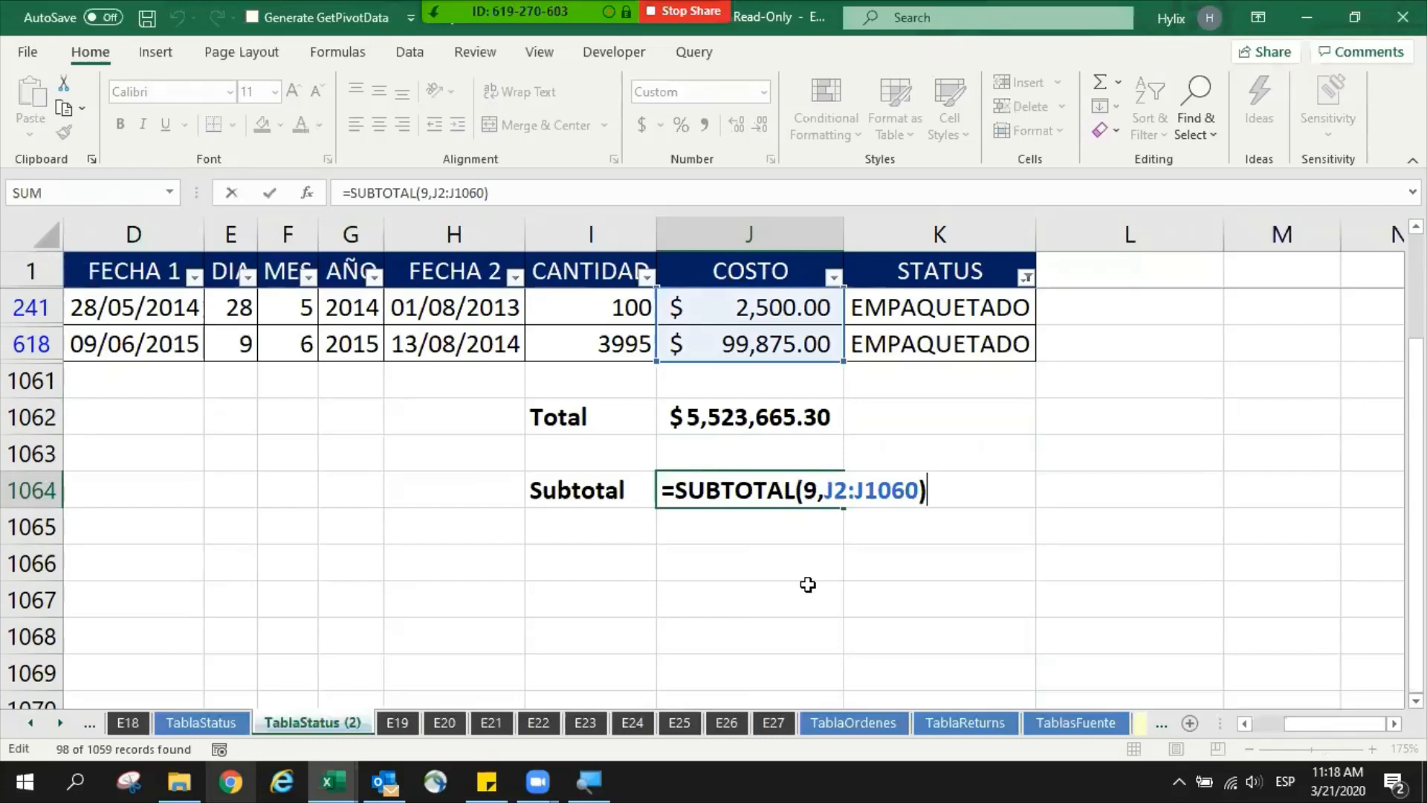
key(Escape)
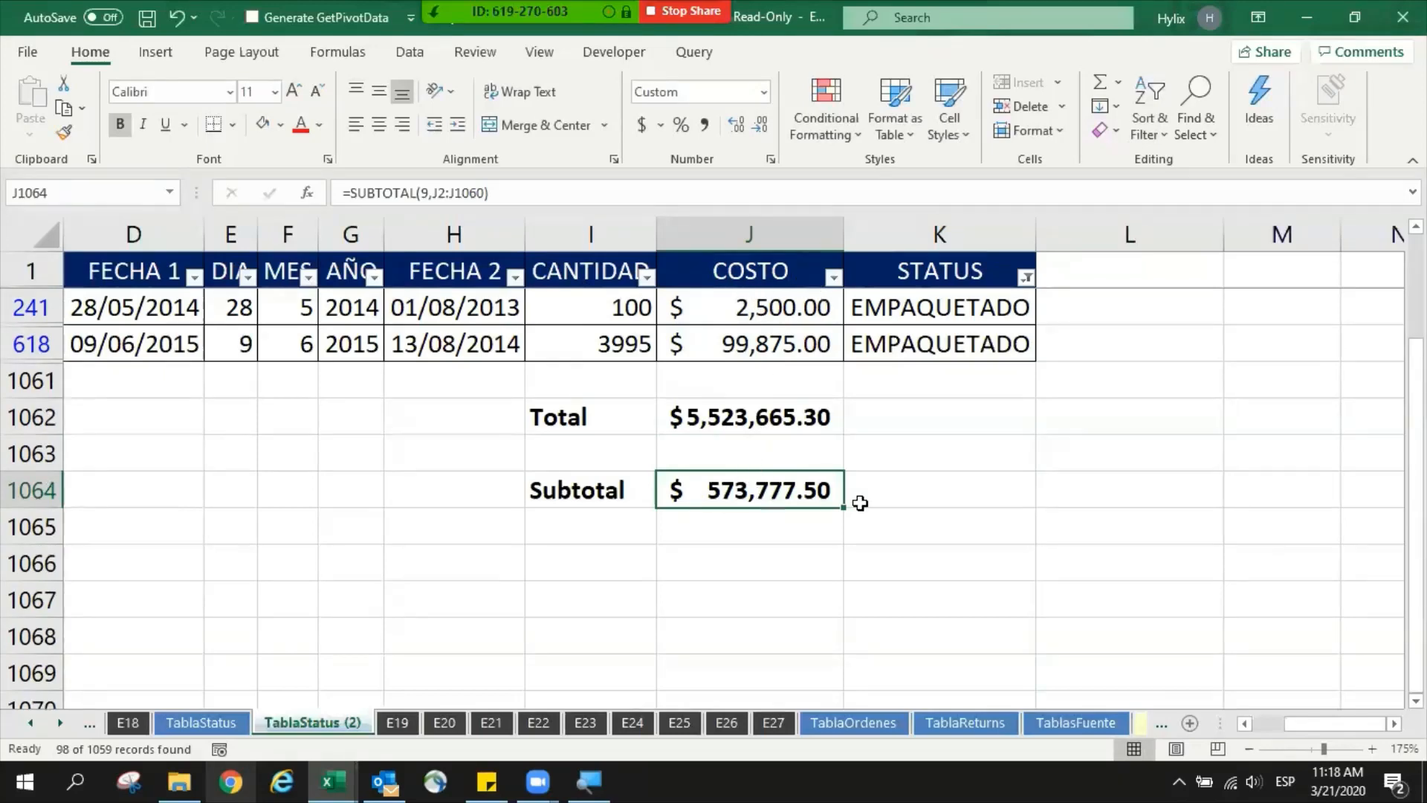
key(F2)
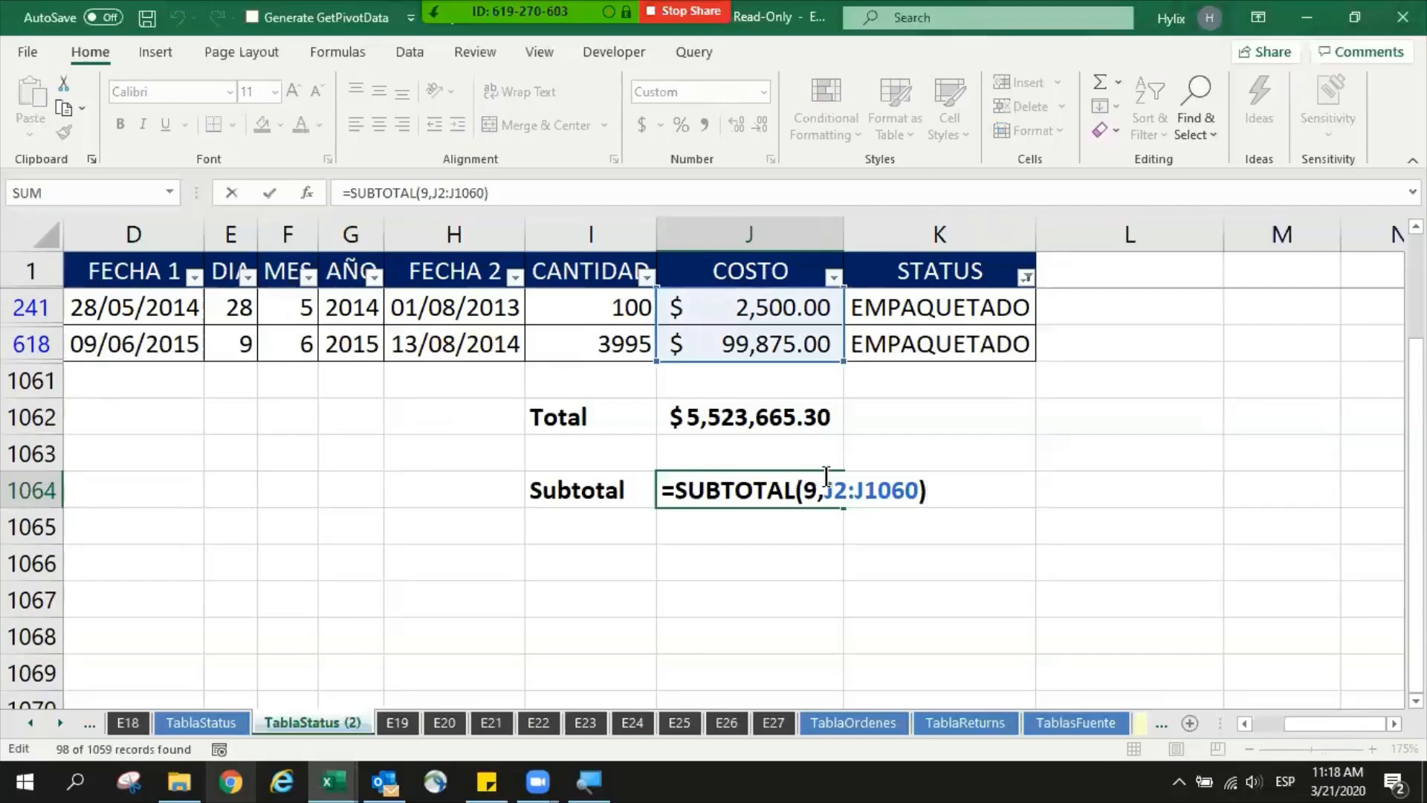
key(Escape)
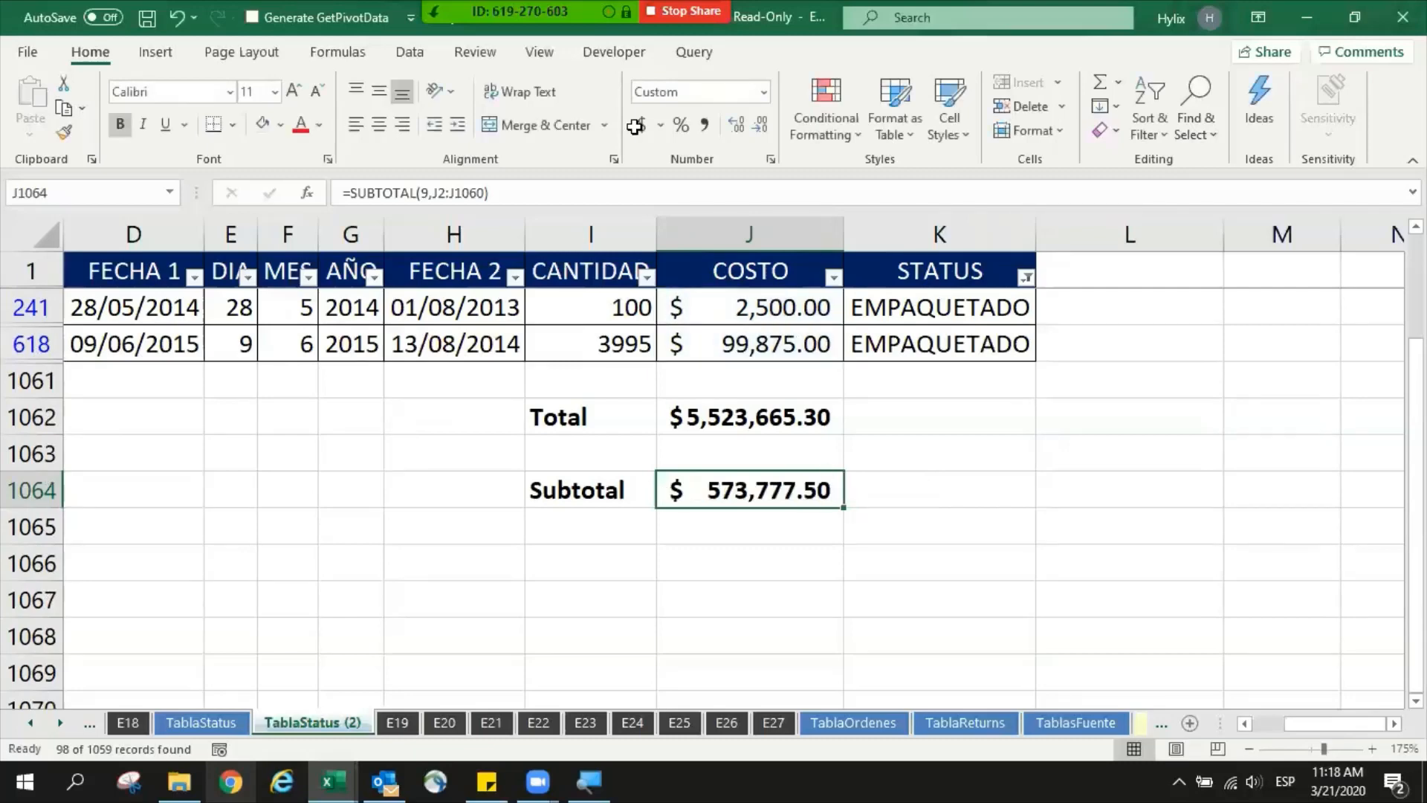
click(207, 29)
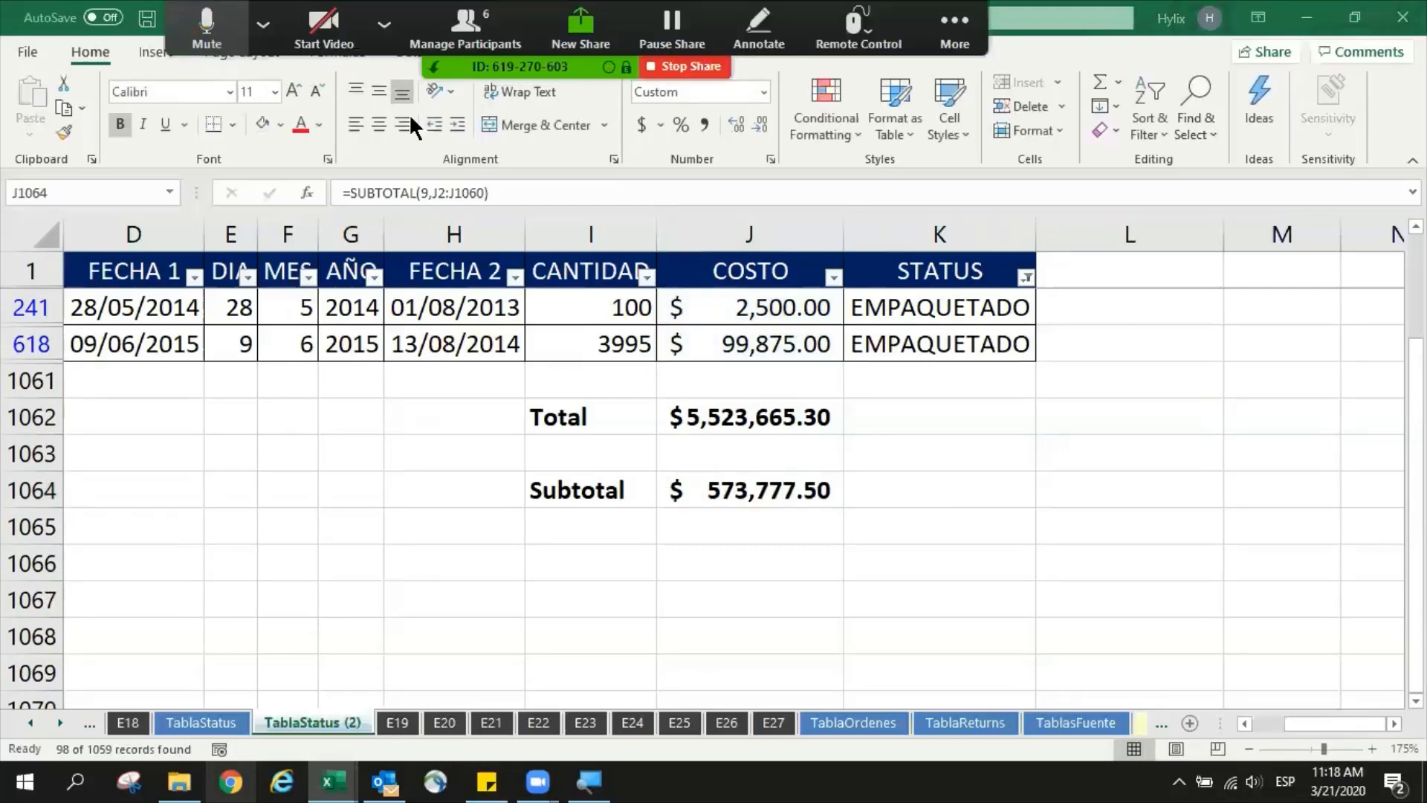
- Calculate the subtotal's share of the total in J1065 with the formula =J1064/J1062
click(763, 512)
text(=)
click(764, 500)
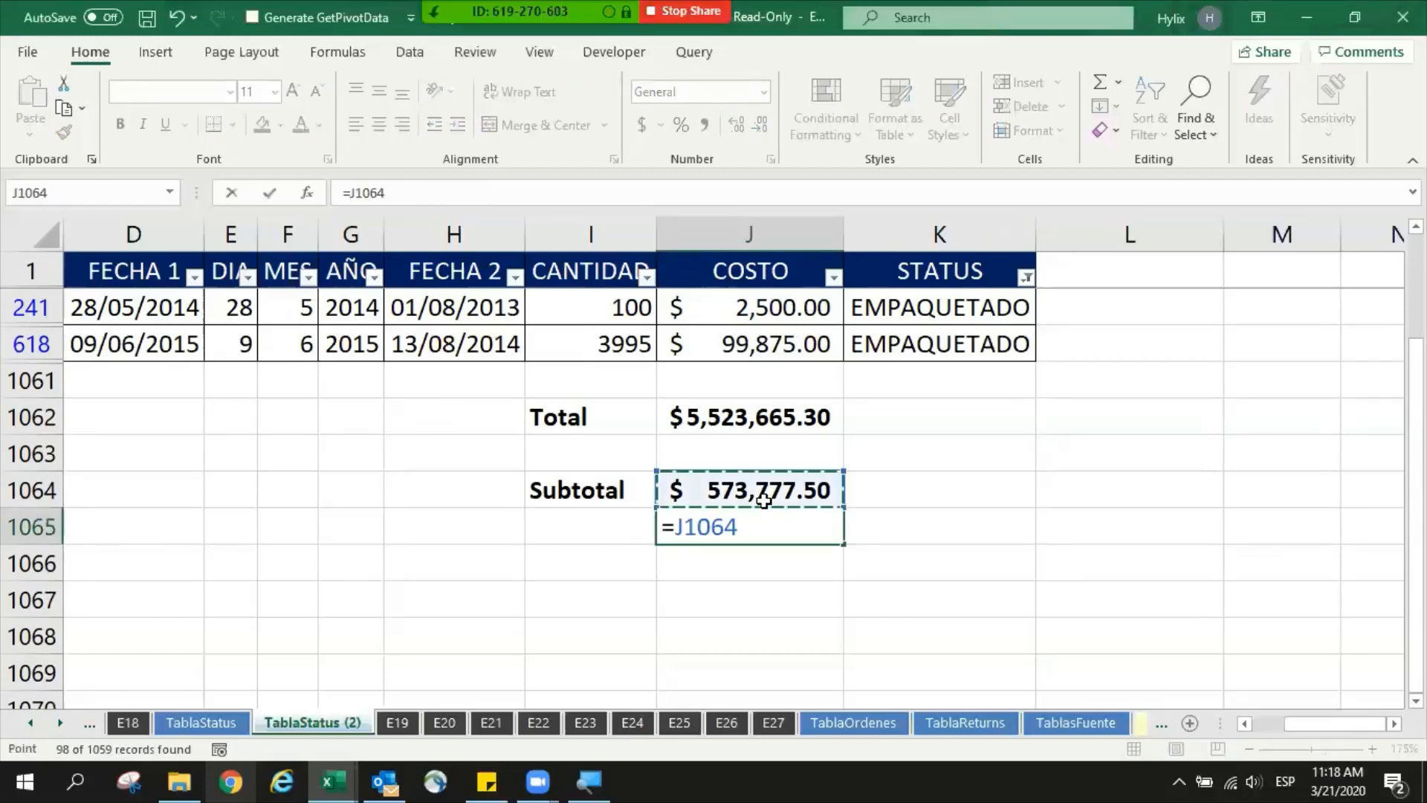
text(/)
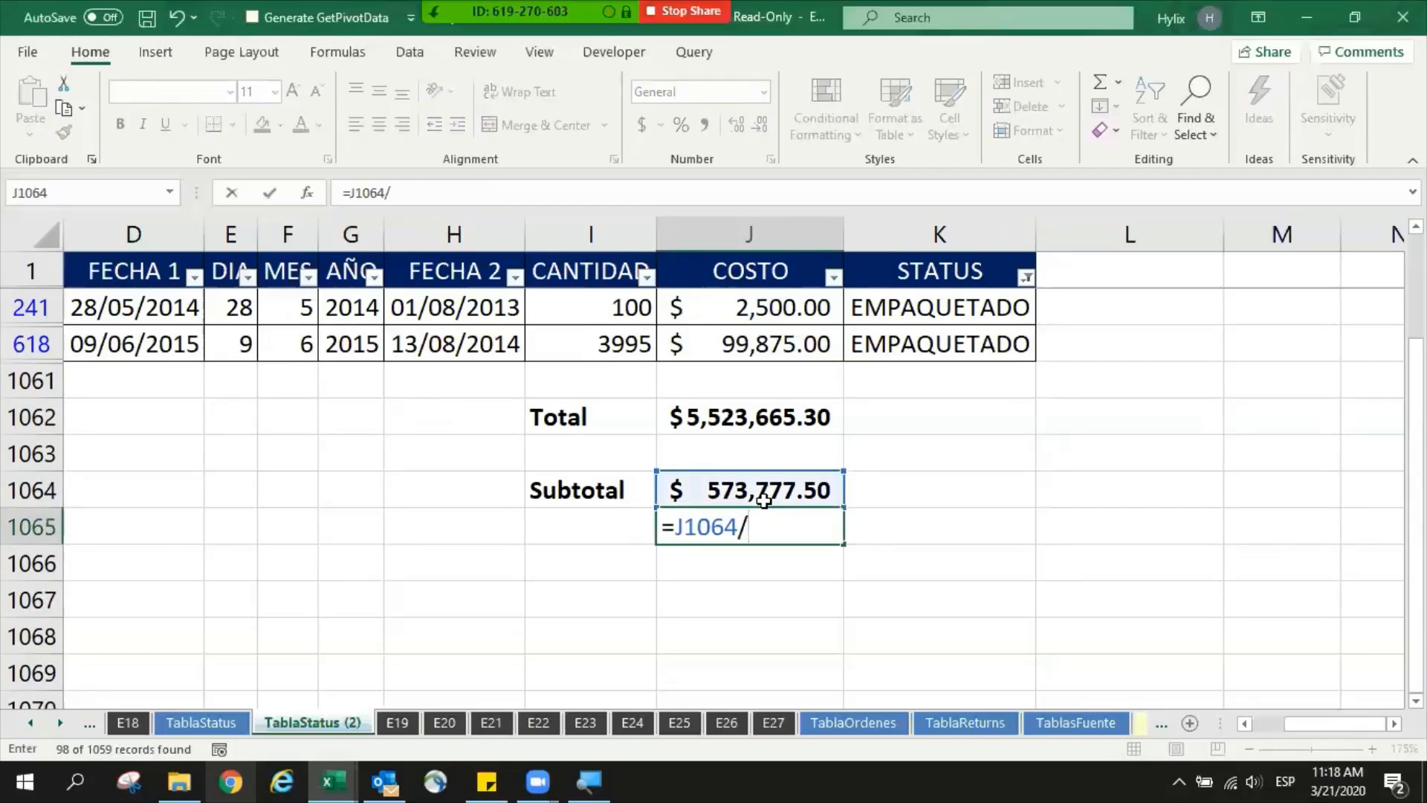
click(762, 417)
key(ctrl+Return)
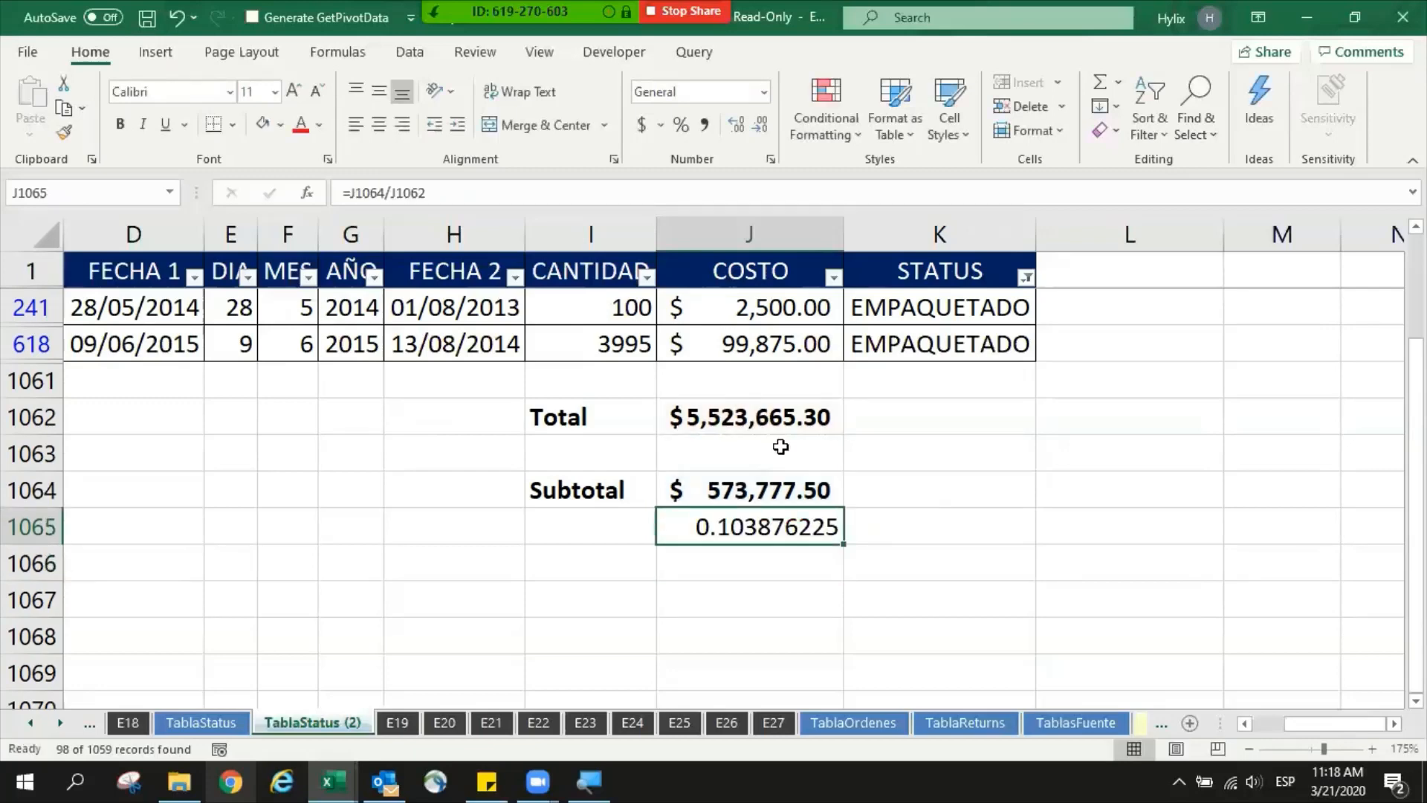
- Format J1065 as a percentage with one decimal and enter the label % beside it in I1065
click(677, 130)
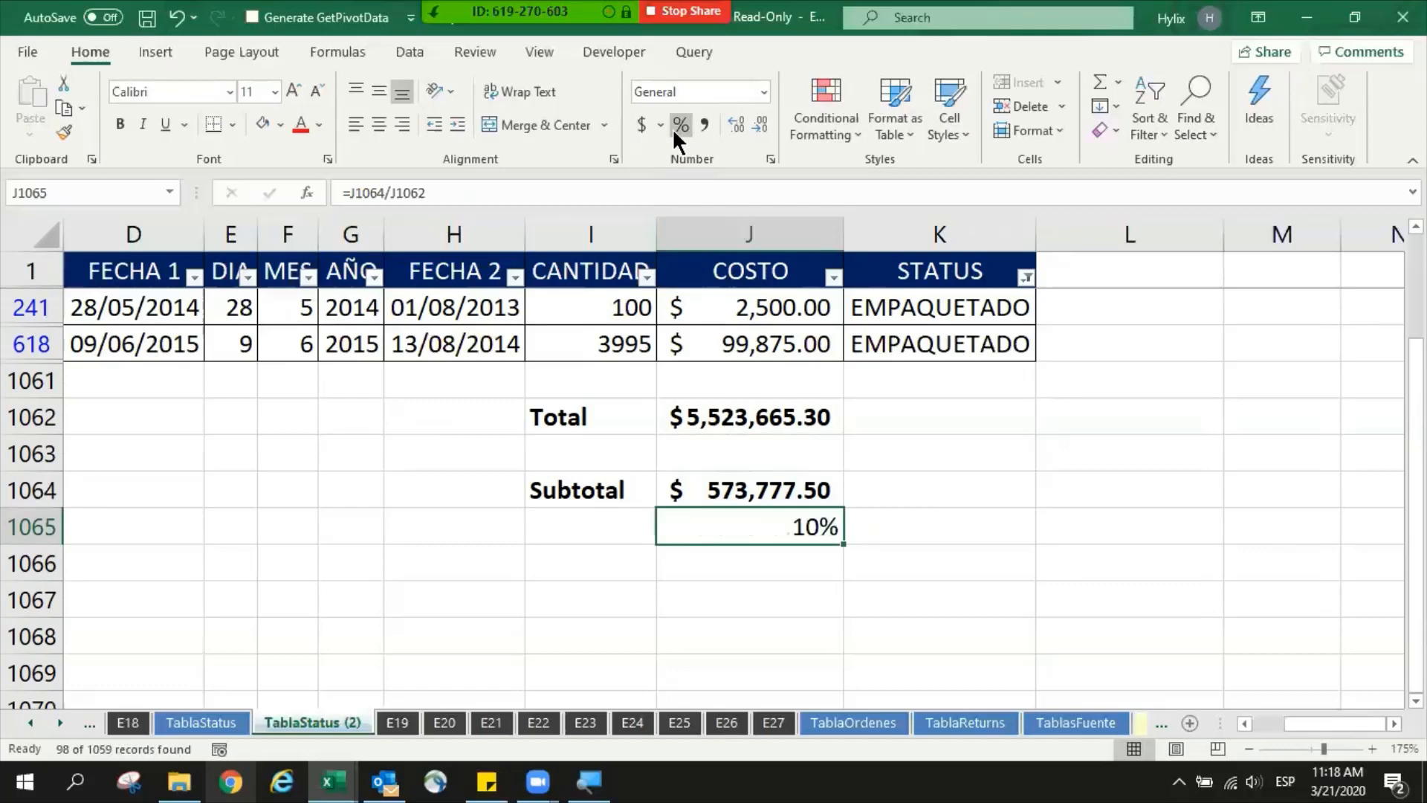
click(734, 122)
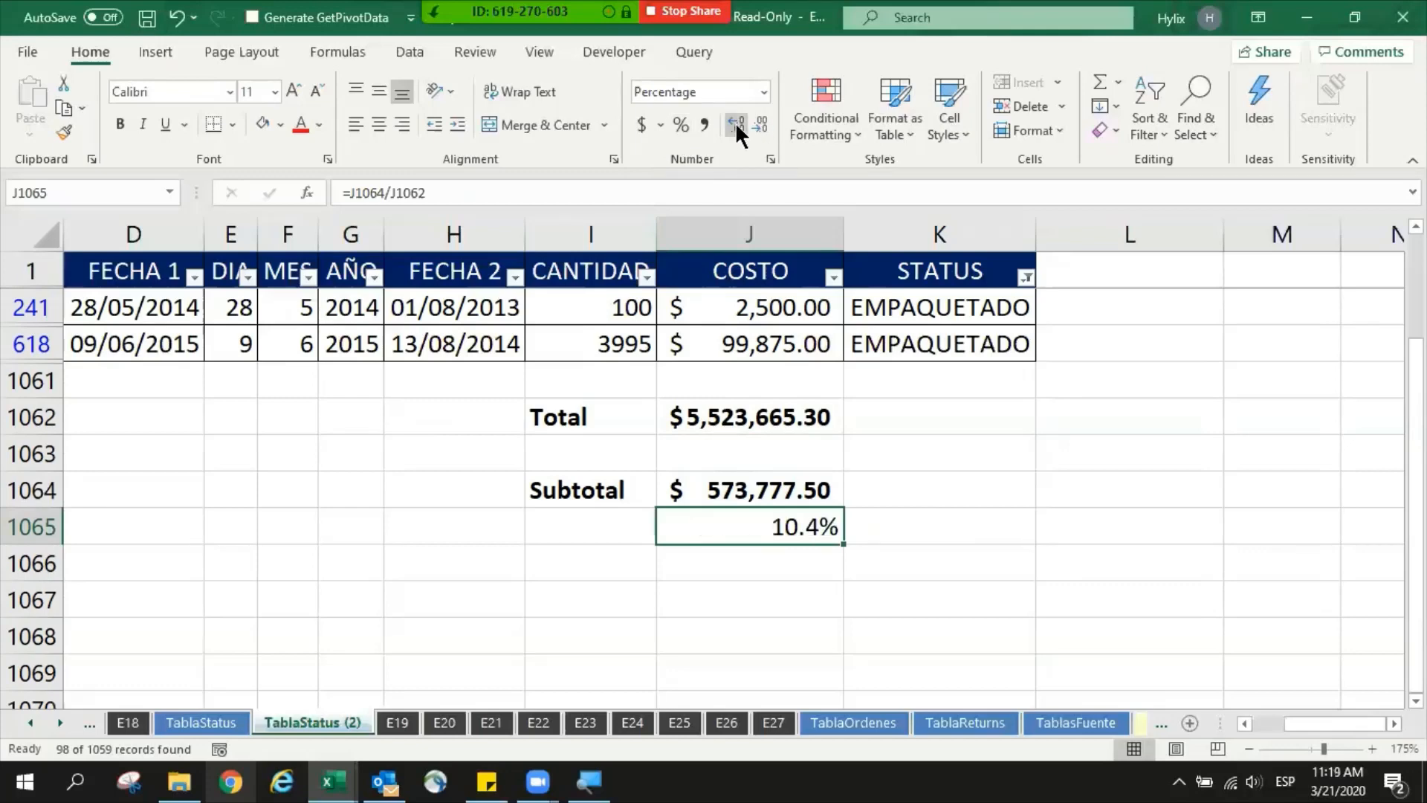
key(Left)
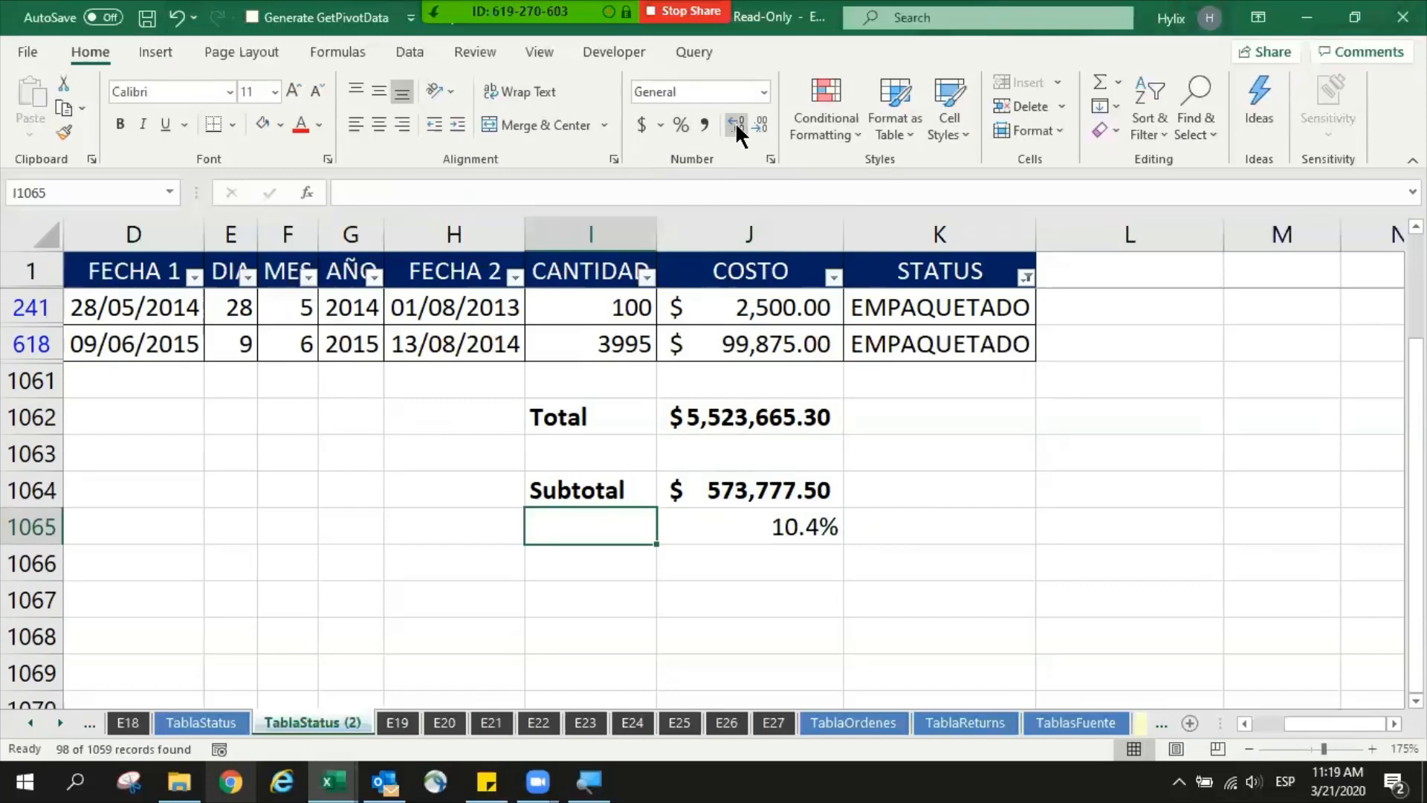
text(%)
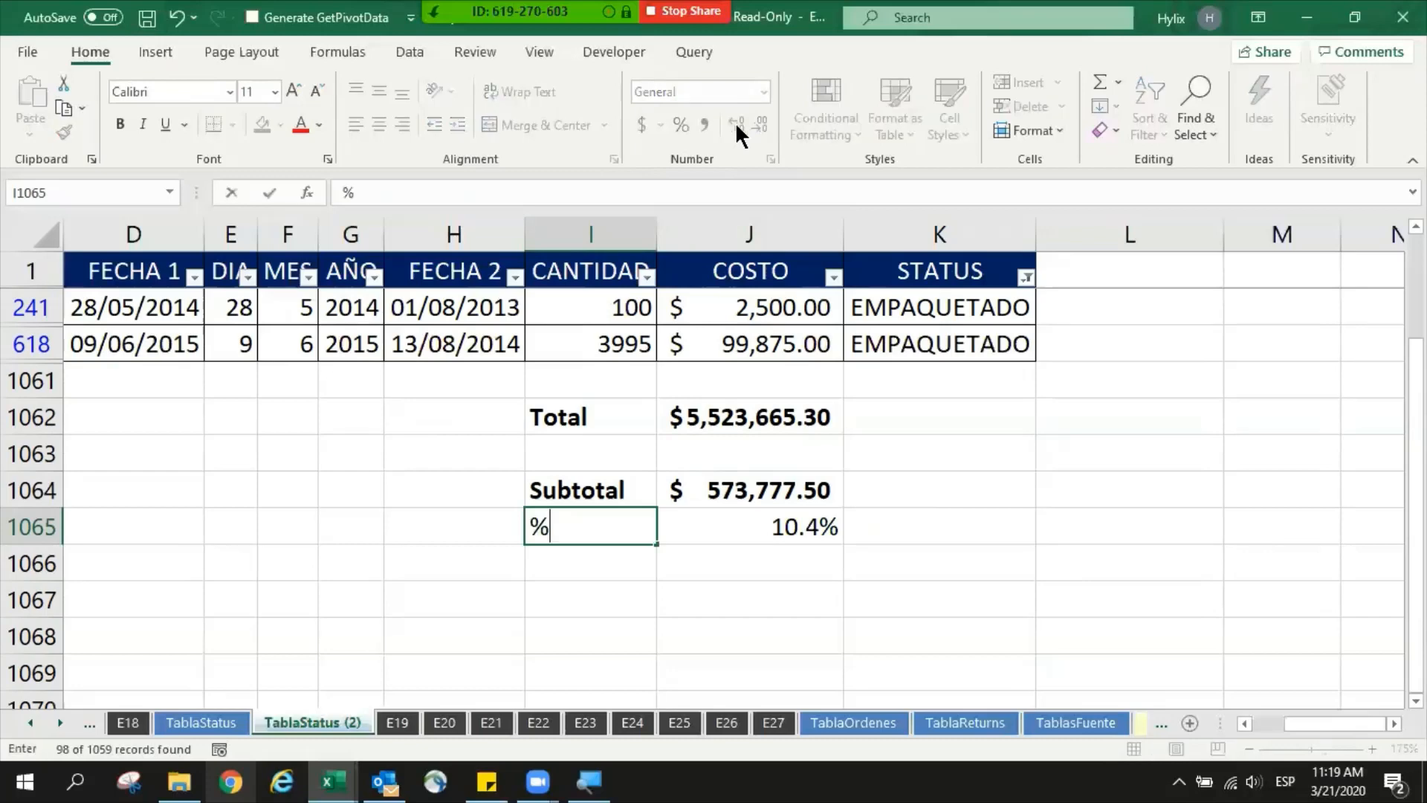
key(Return)
- Make the % label and its value in I1065:J1065 bold
key(Up)
key(Right)
key(Left)
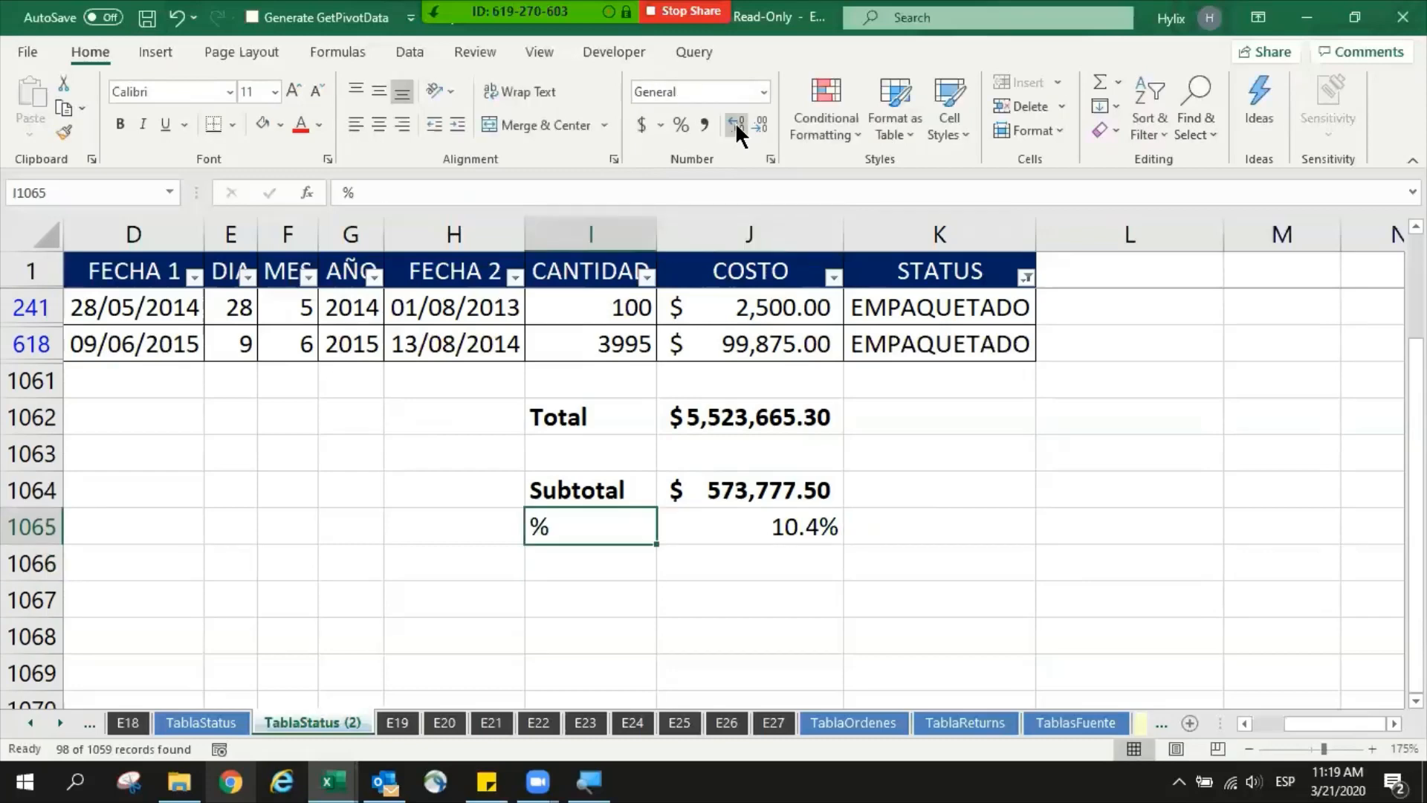
key(shift+Right)
key(ctrl+b)
key(Right)
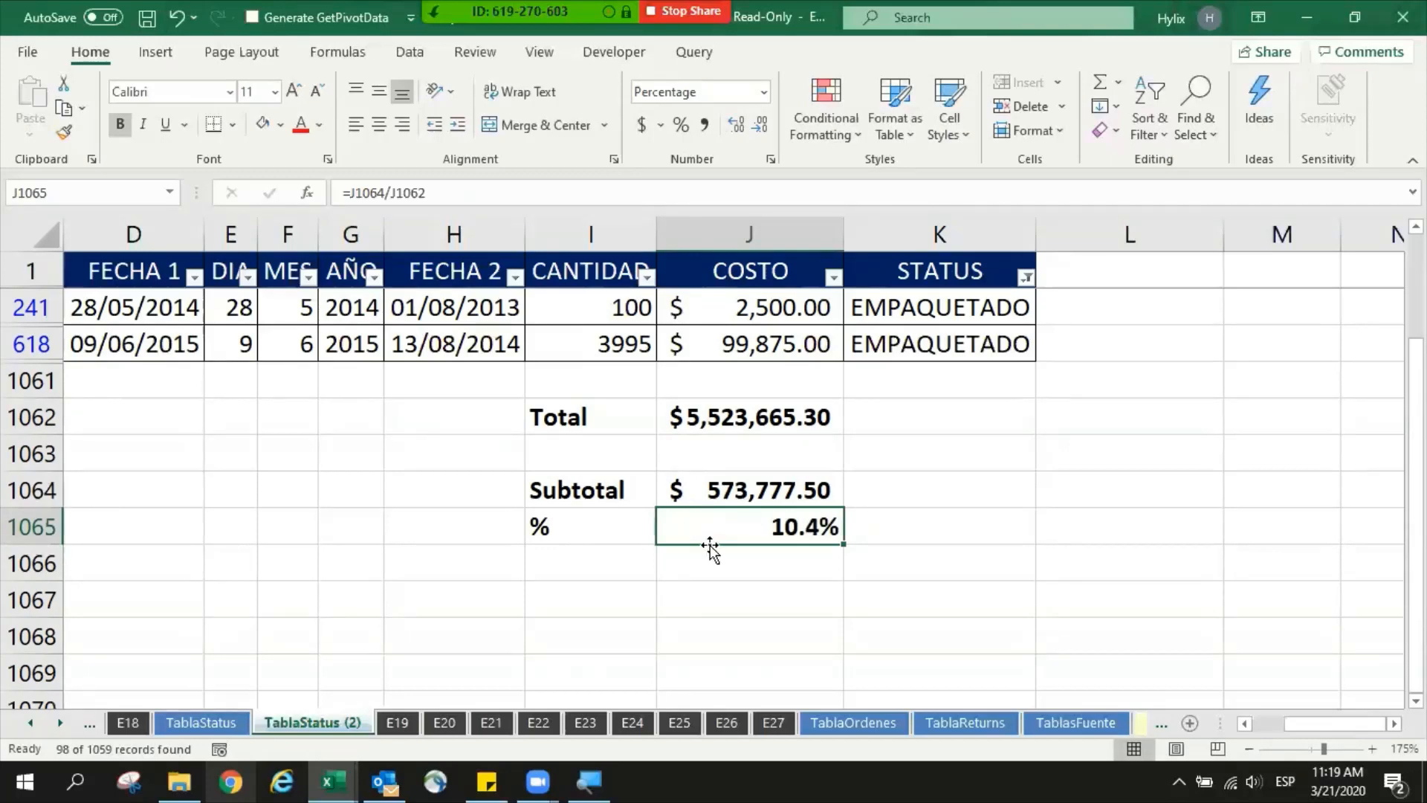
- Check the value selected in the STATUS filter and the cells referenced by the percentage formula in J1065
click(1026, 278)
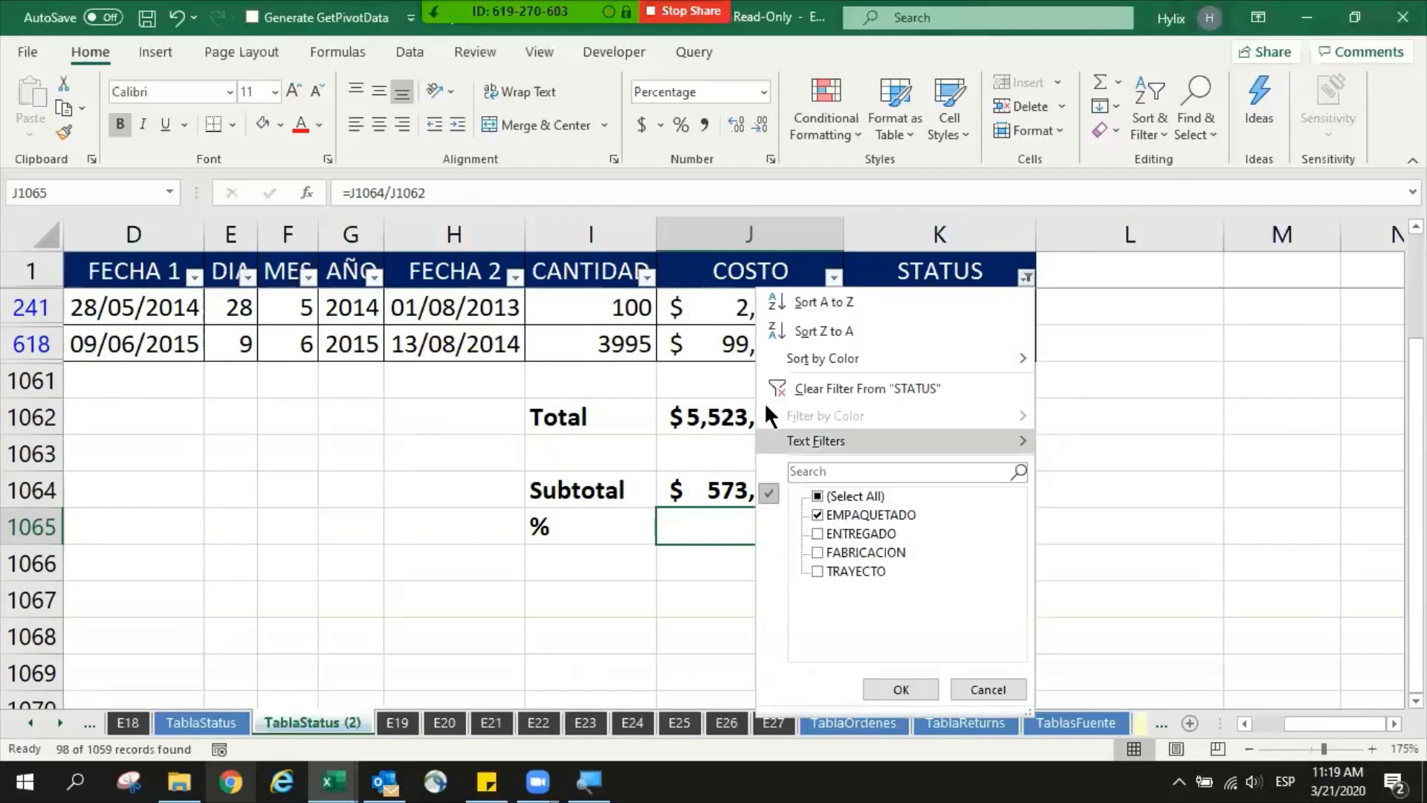
click(712, 329)
key(F2)
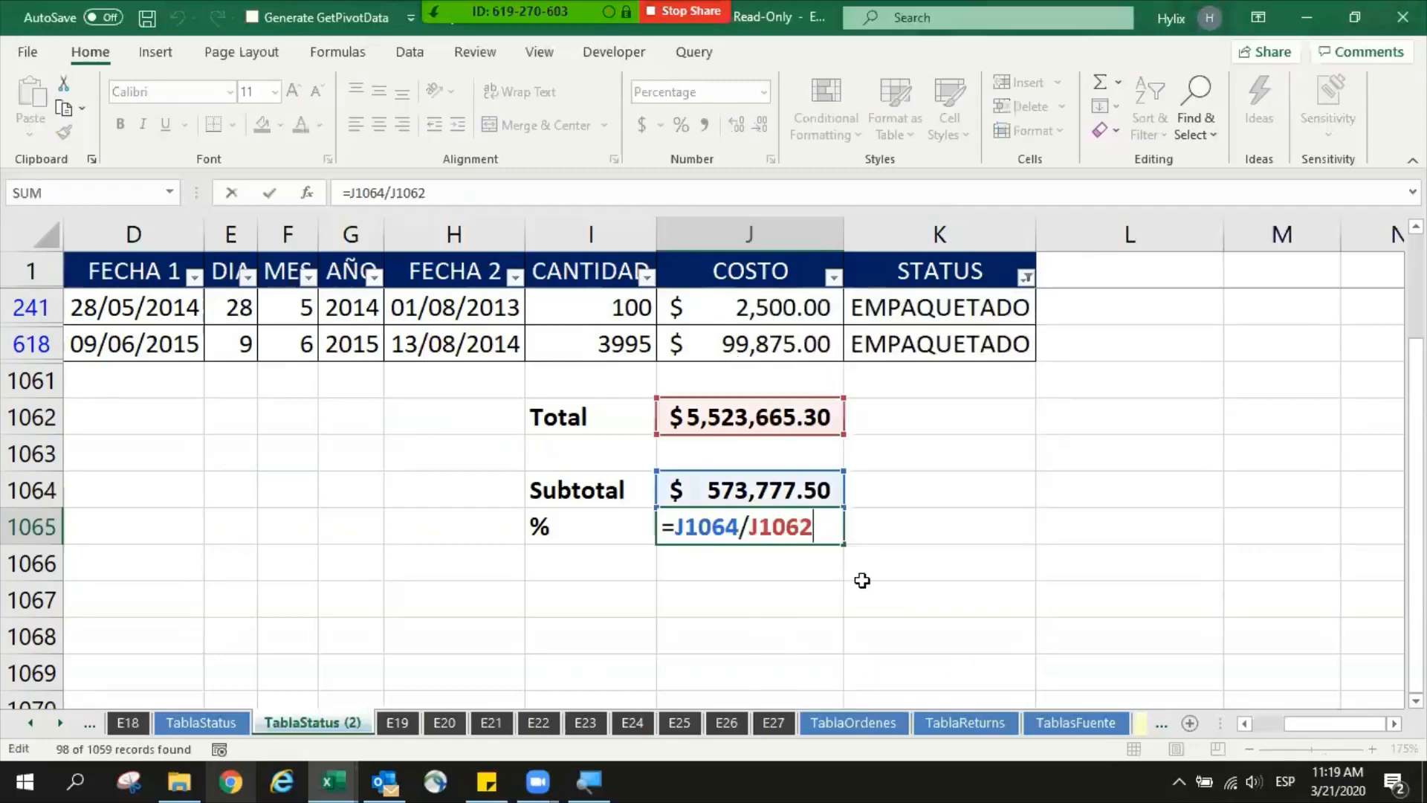
key(ctrl+Return)
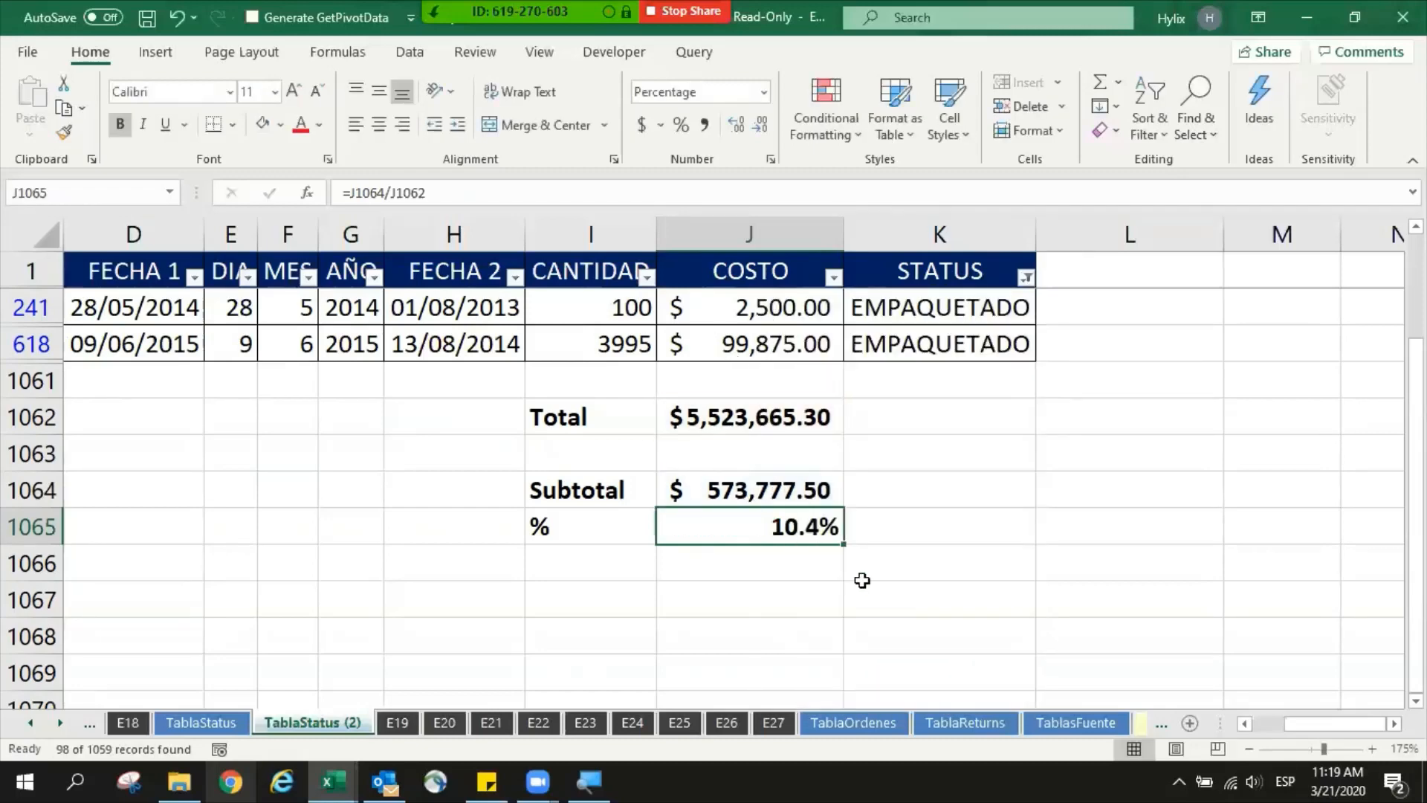
- Change the STATUS filter so that only TRAYECTO is selected
click(963, 318)
key(ctrl+Up)
key(alt+Down)
key(Down)
key(Down)
key(Down)
key(Down)
key(Down)
key(Down)
key(Down)
key(Down)
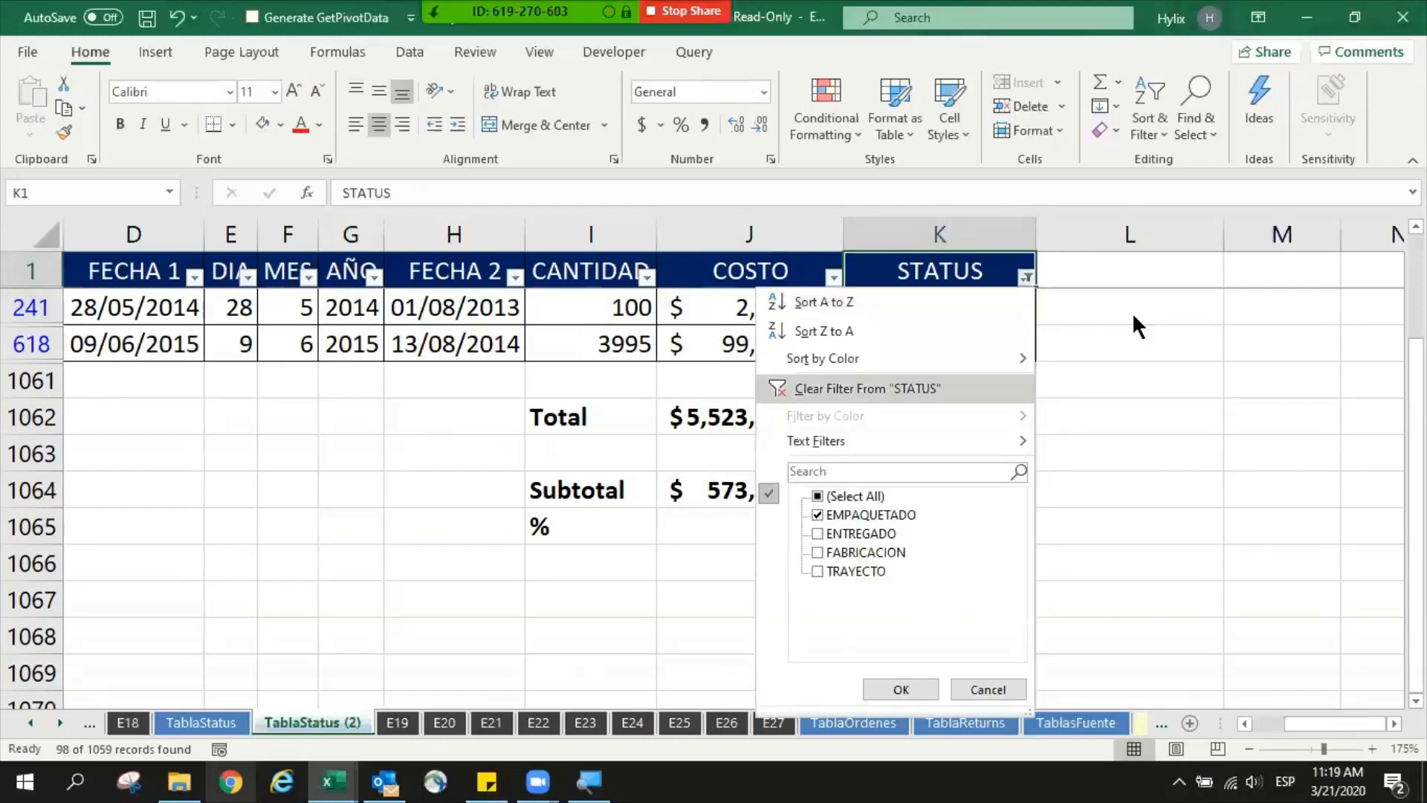
key(Up)
key(space)
key(space)
key(Down)
key(Down)
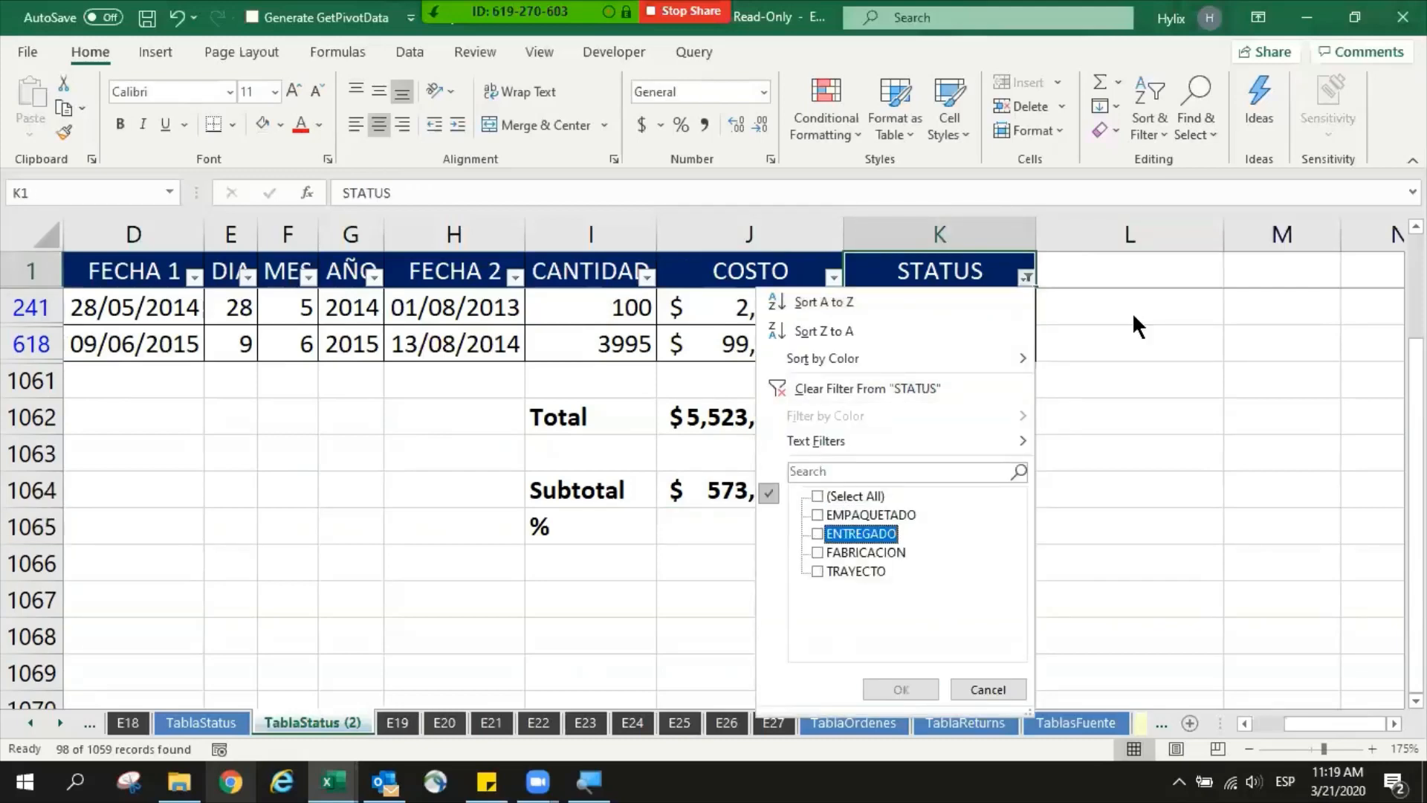
key(Down)
key(Down)
key(space)
key(Return)
- Examine the percentage formula in J1065 and the SUBTOTAL formula in J1064 under the TRAYECTO filter
key(ctrl+Down)
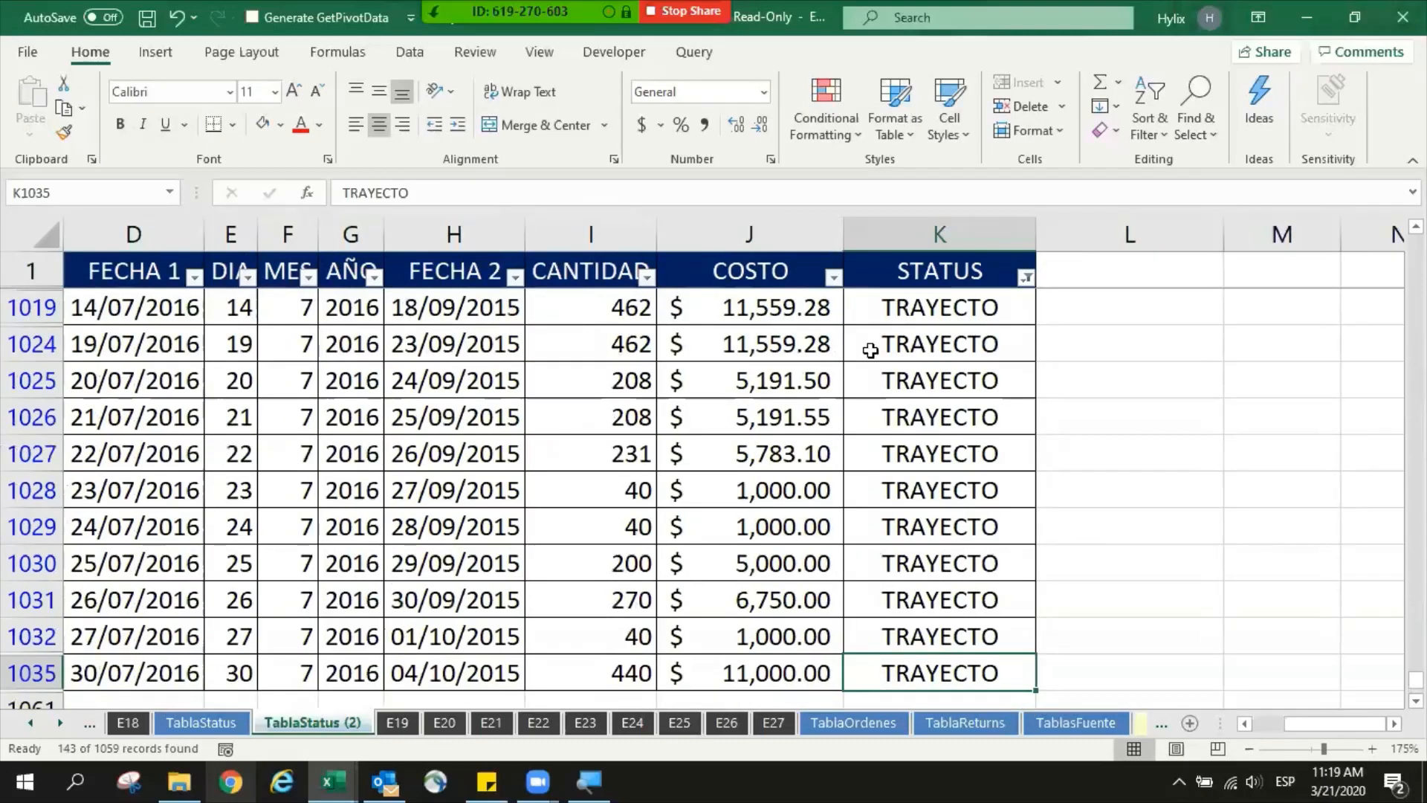
scroll(870, 350, down, 3)
click(801, 493)
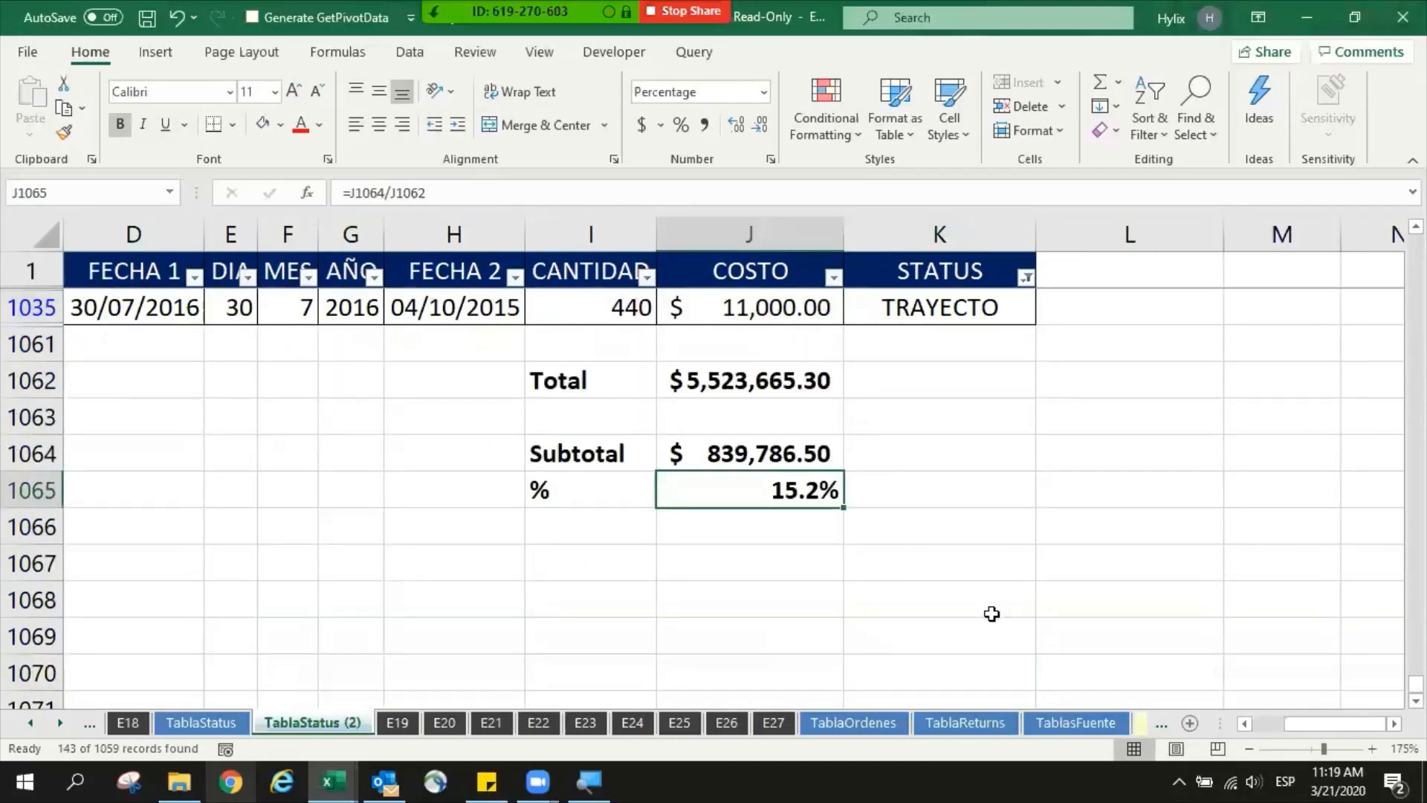
key(F2)
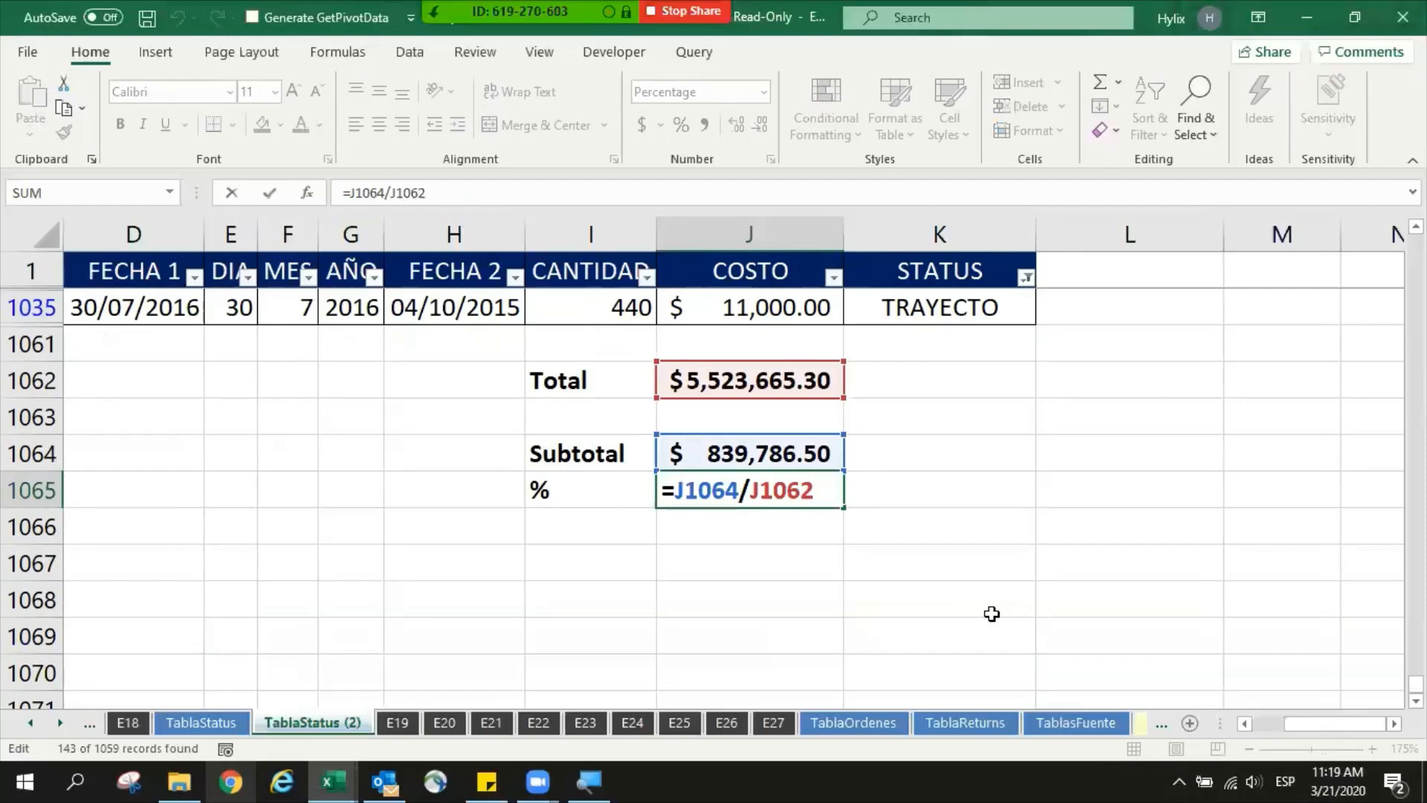
key(shift+Return)
key(F2)
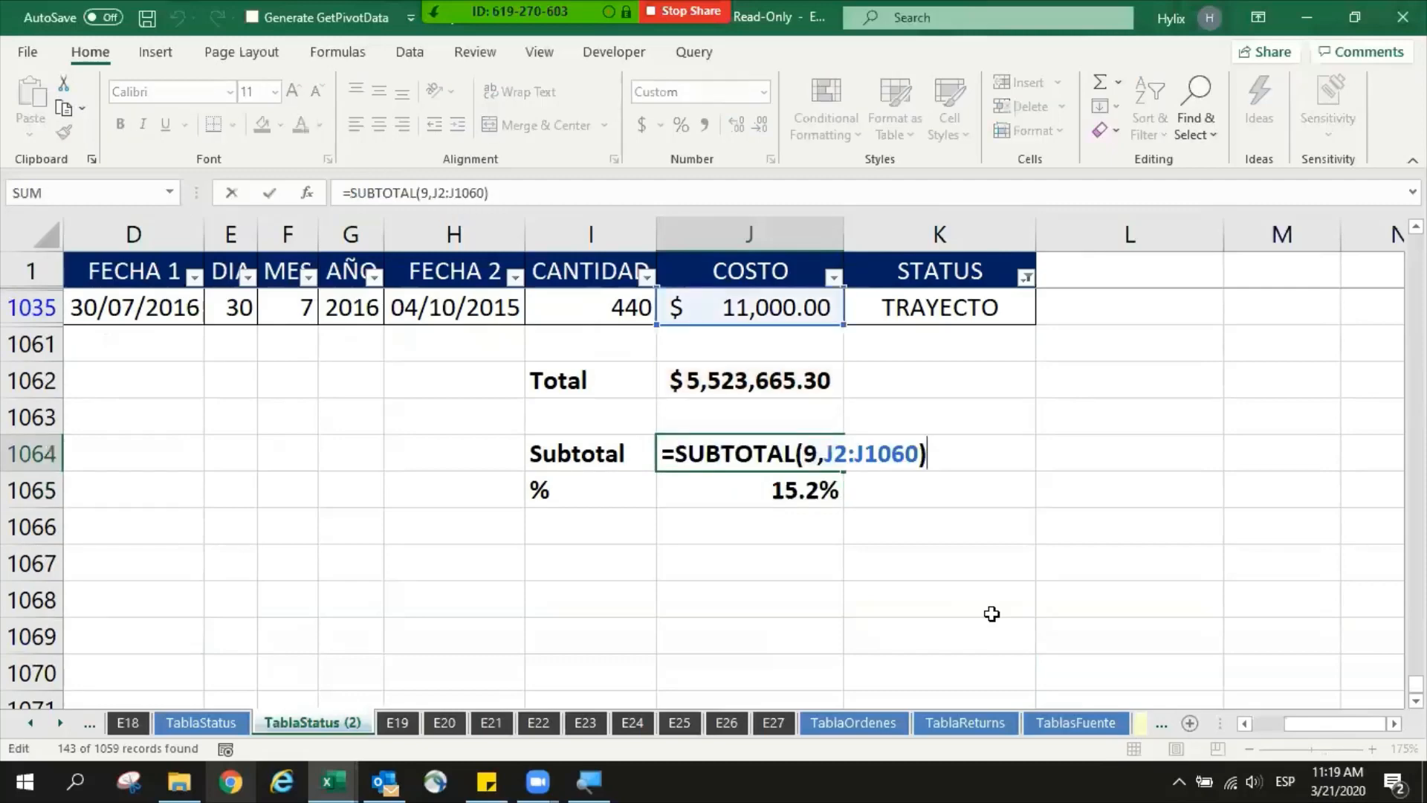
key(Escape)
key(F2)
key(Escape)
- Examine the last visible COSTO values of the TRAYECTO rows just above the totals
scroll(793, 513, up, 1)
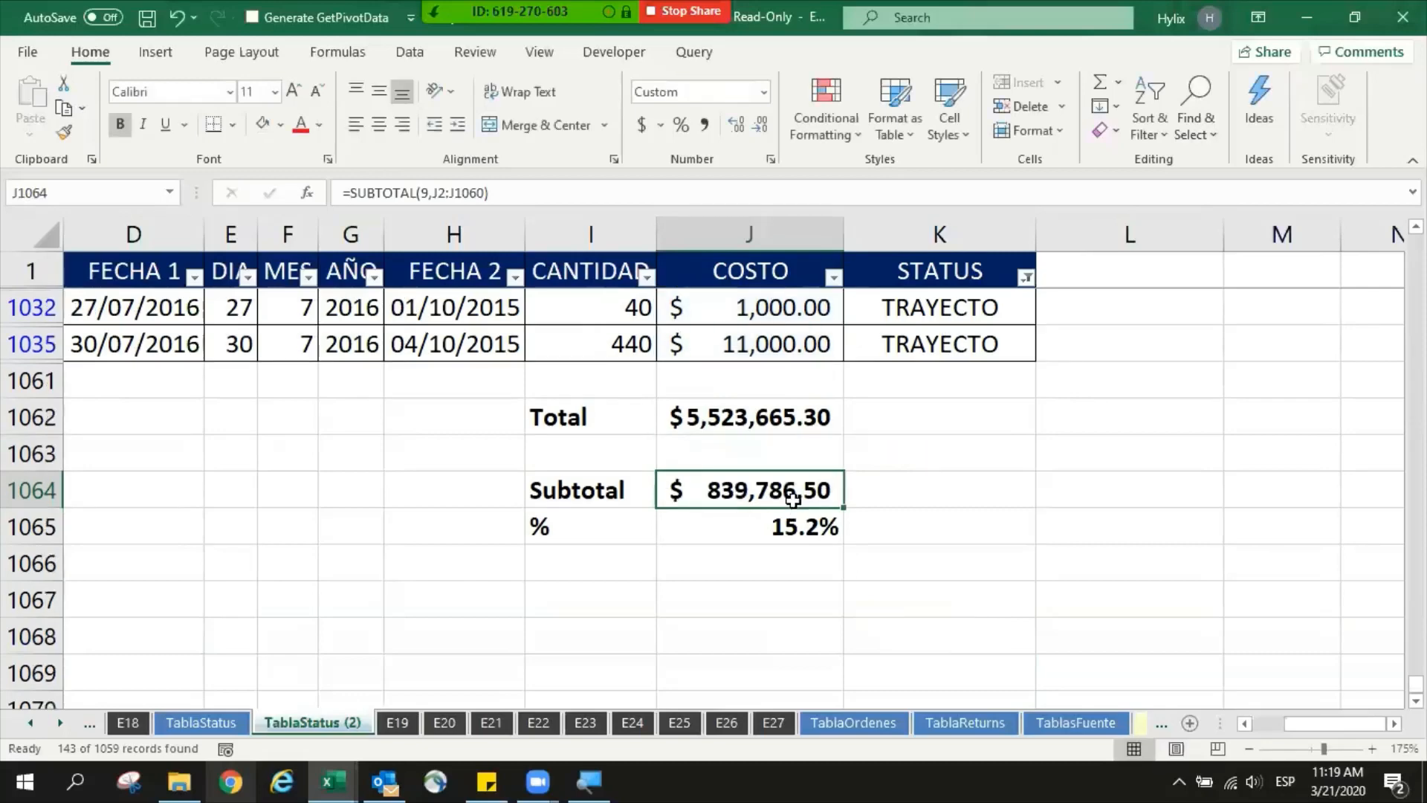
click(755, 346)
drag(755, 346, 755, 315)
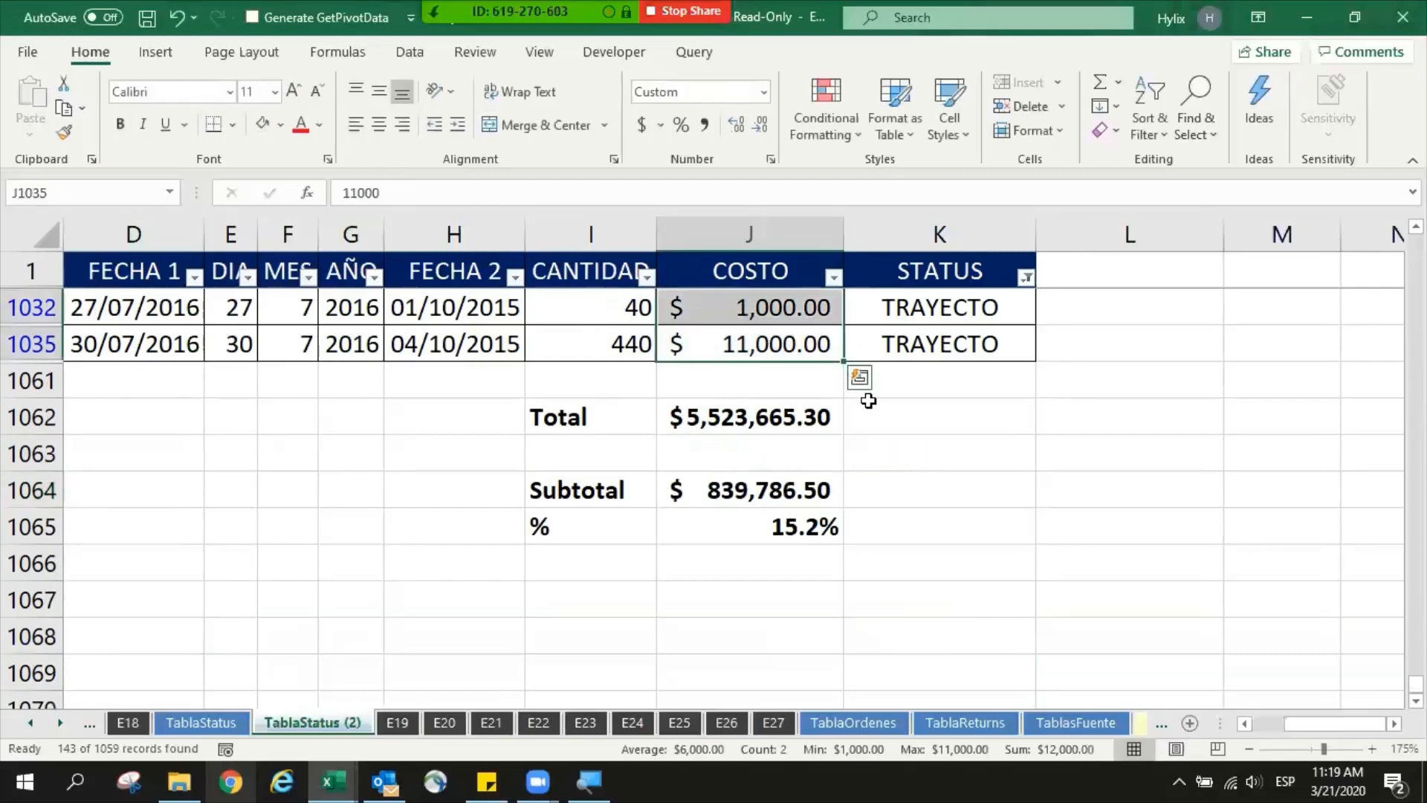
key(shift+Up)
key(shift+Up)
key(shift+Down)
key(shift+Down)
key(shift+Down)
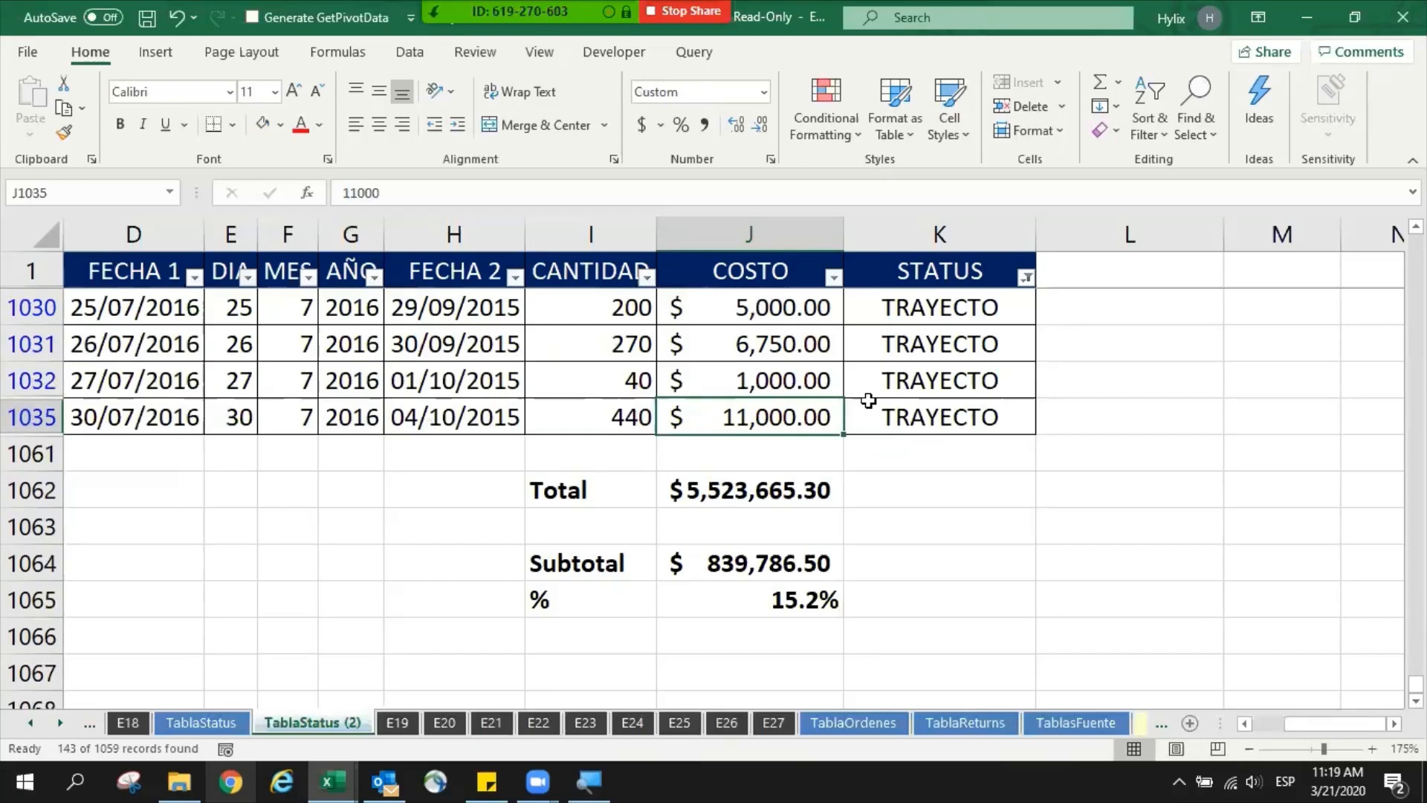
- Delete the blank row 1063 between the Total and Subtotal rows
click(639, 519)
key(shift+space)
key(ctrl+minus)
- Check the range used by the SUM formula in J1062
key(Up)
key(Right)
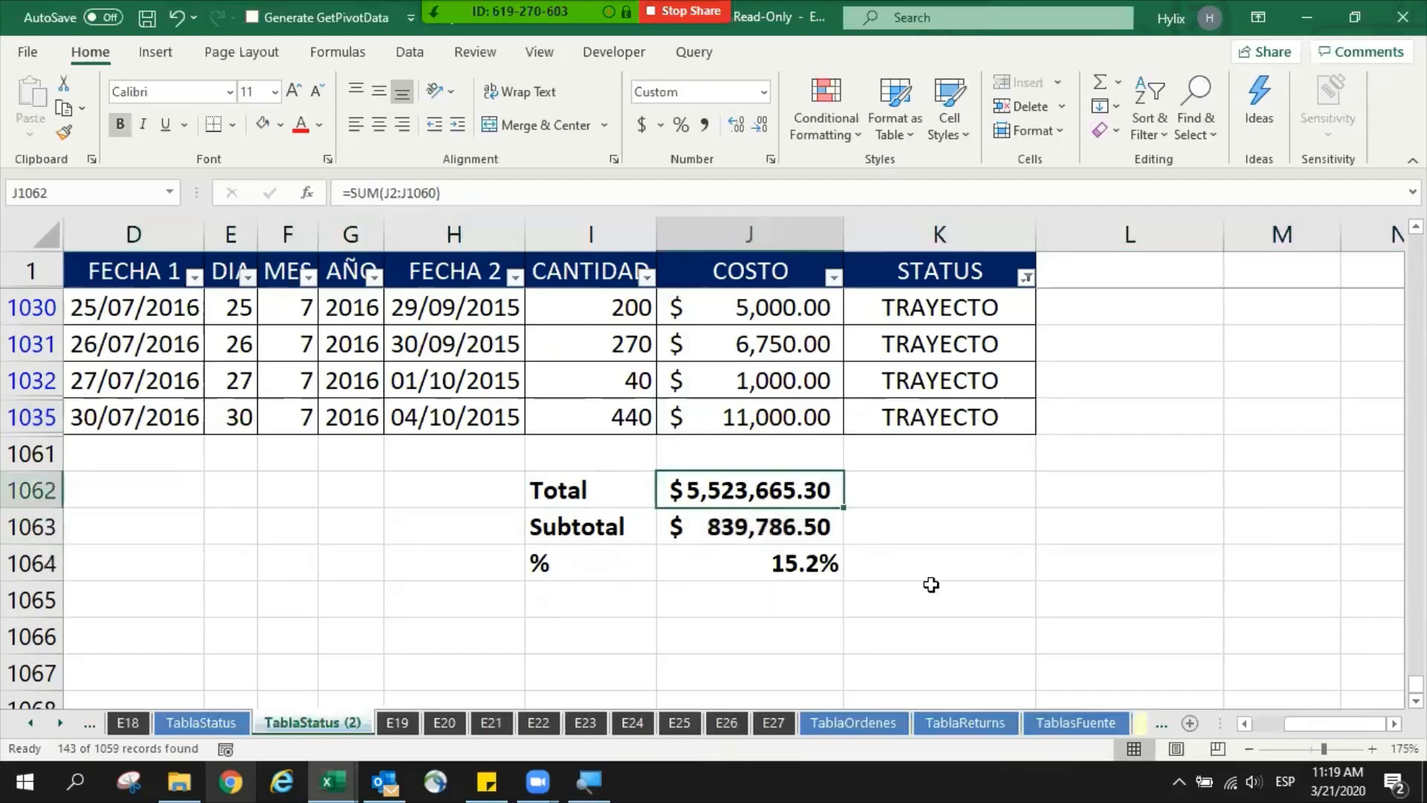
key(F2)
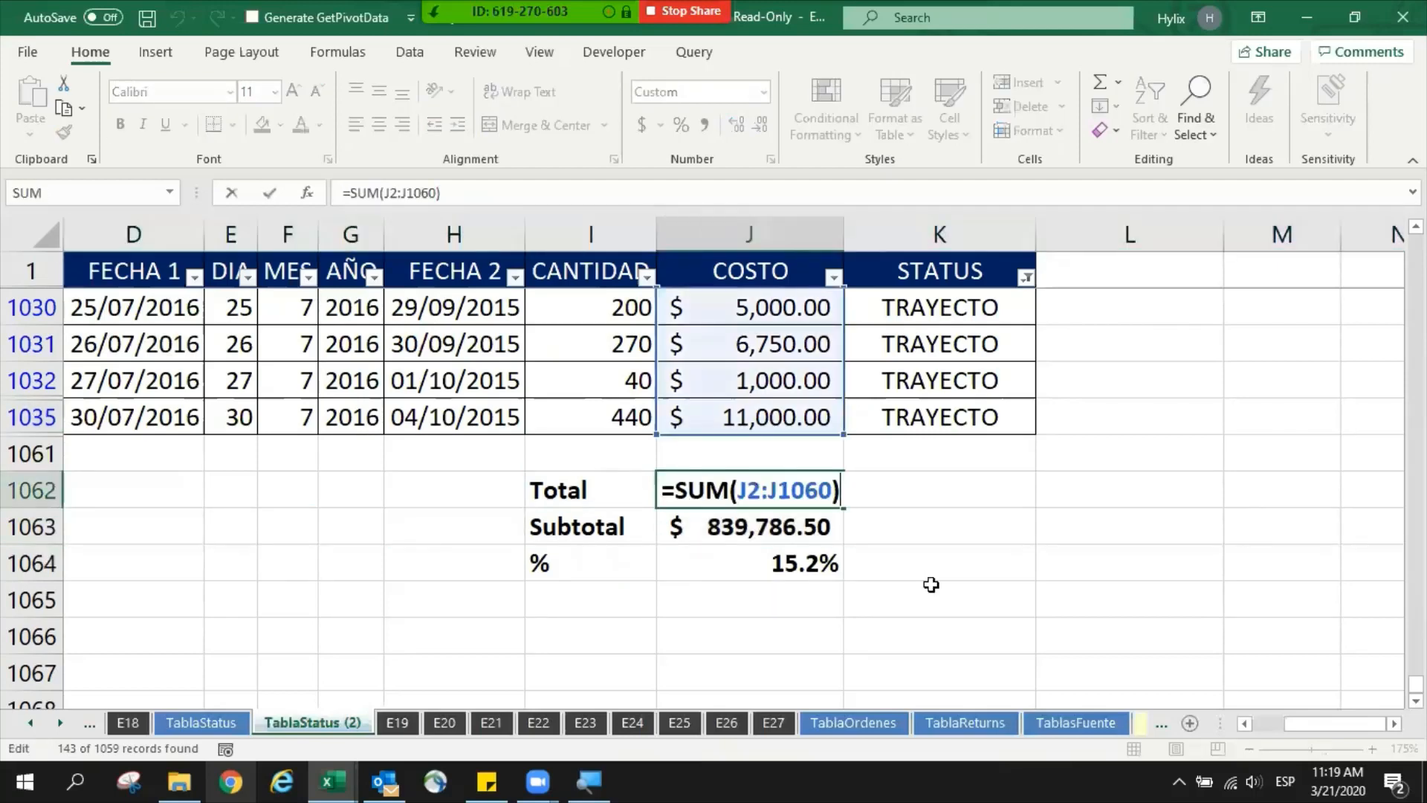
key(Escape)
key(Down)
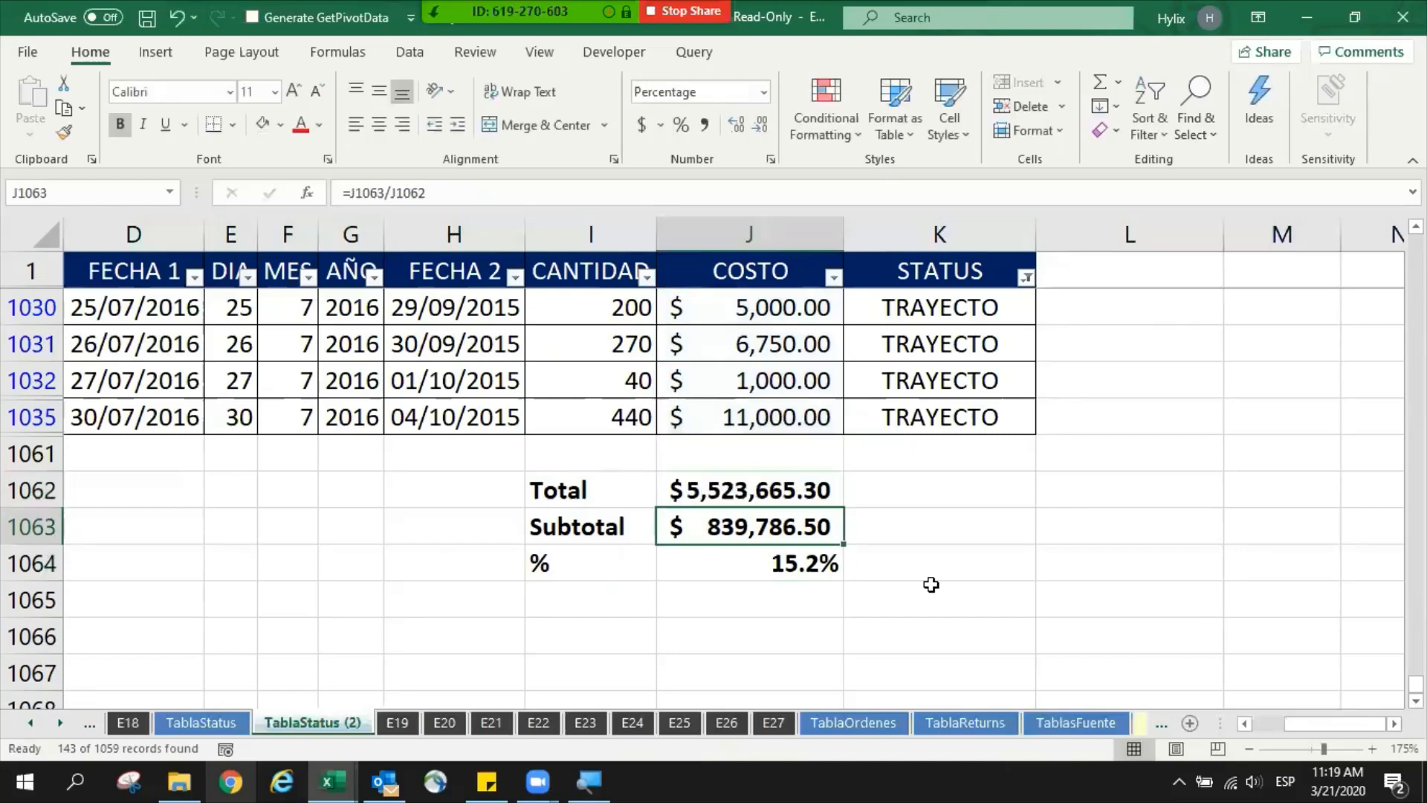
- Replace the Total label in I1062 with Suma
key(Left)
key(Down)
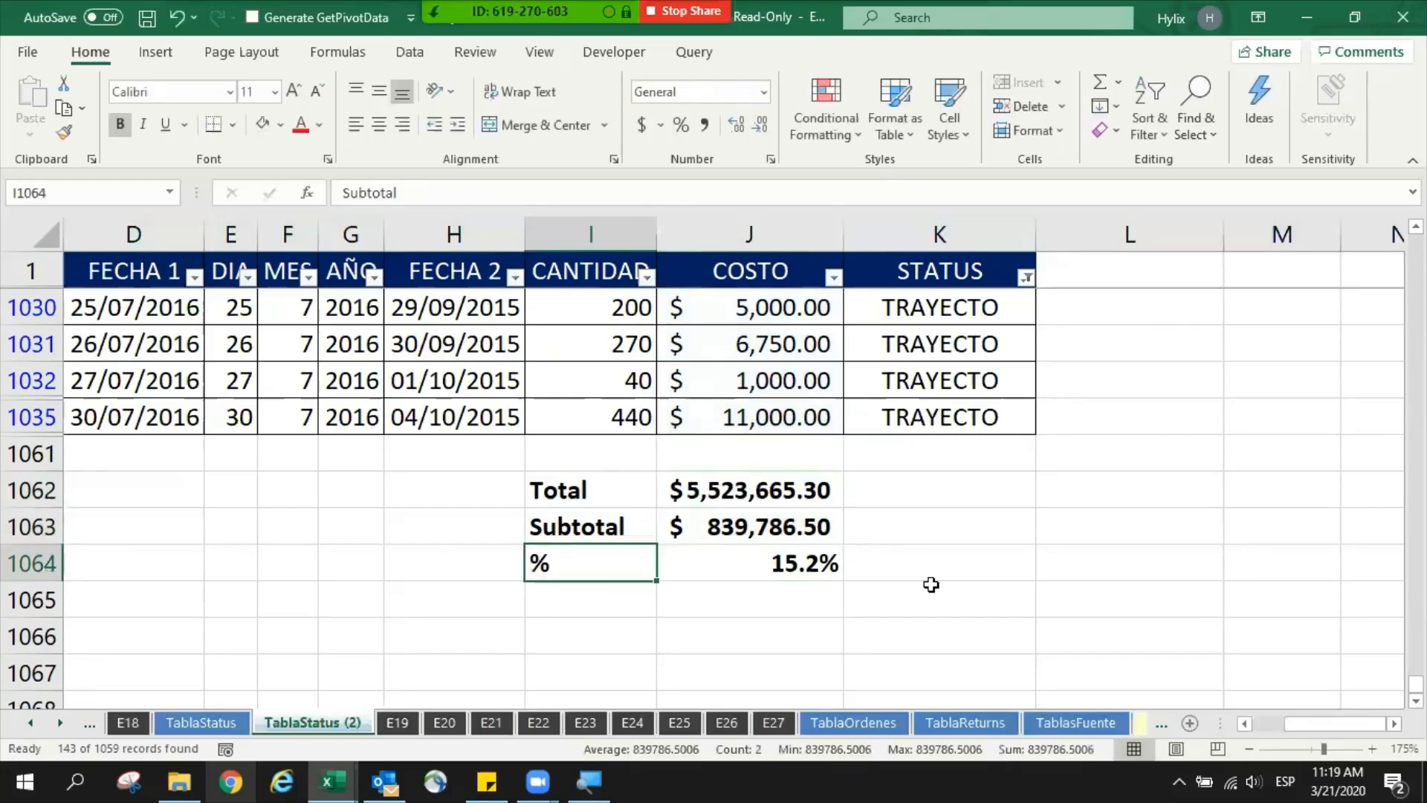
key(Down)
key(Down)
key(Up)
key(Up)
key(Up)
key(Up)
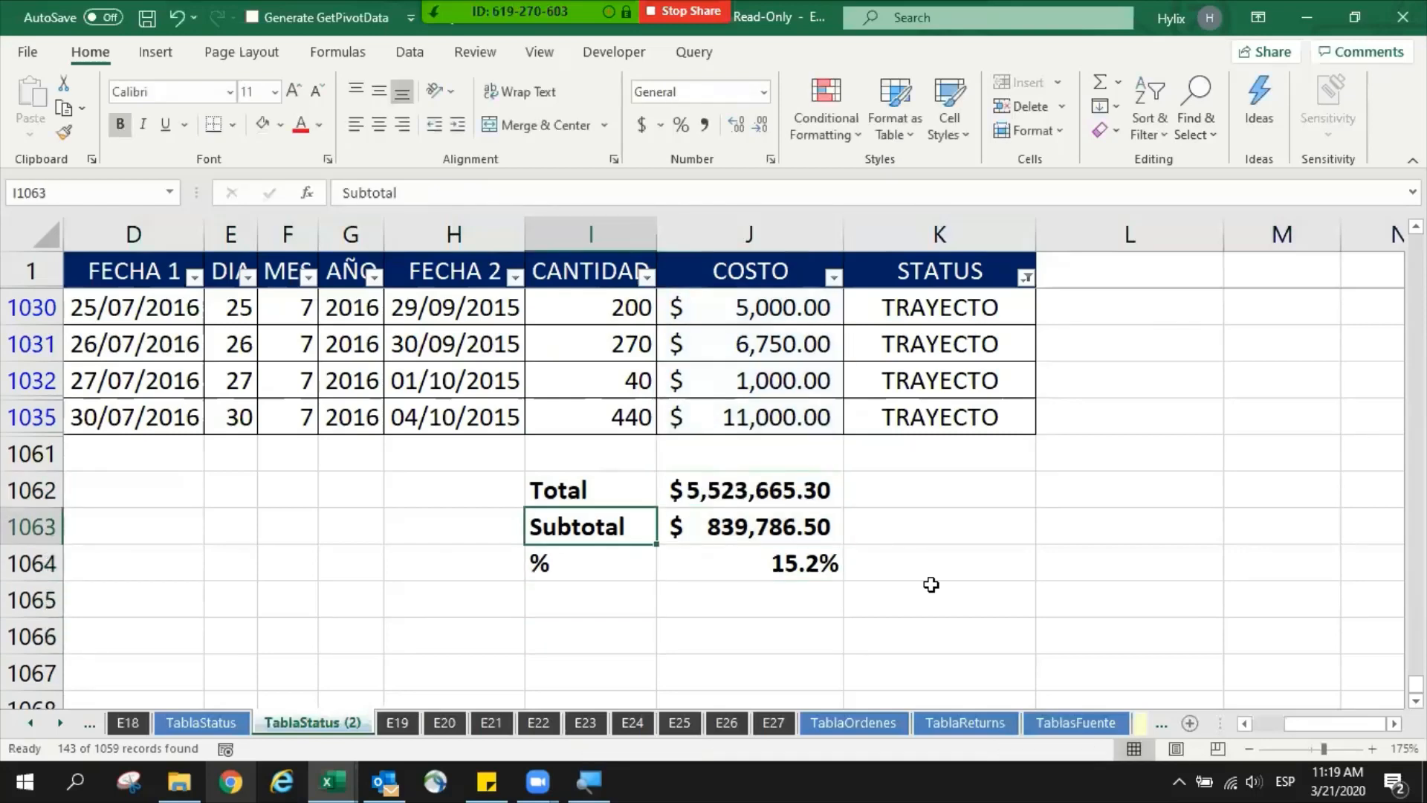
text(Suma)
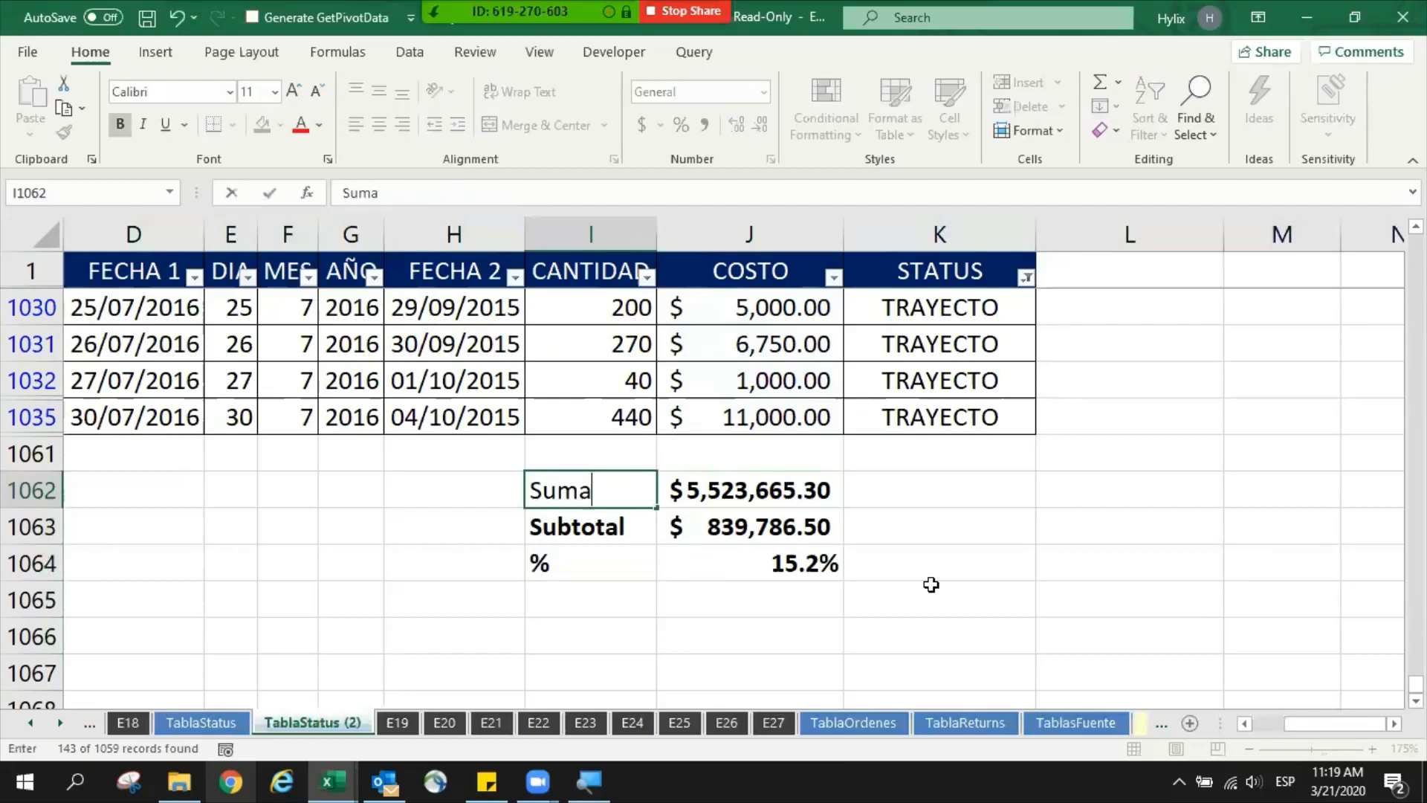
key(ctrl+Return)
- Extend the label in I1063 to Subtotal Suma and widen column I to fit it
key(Down)
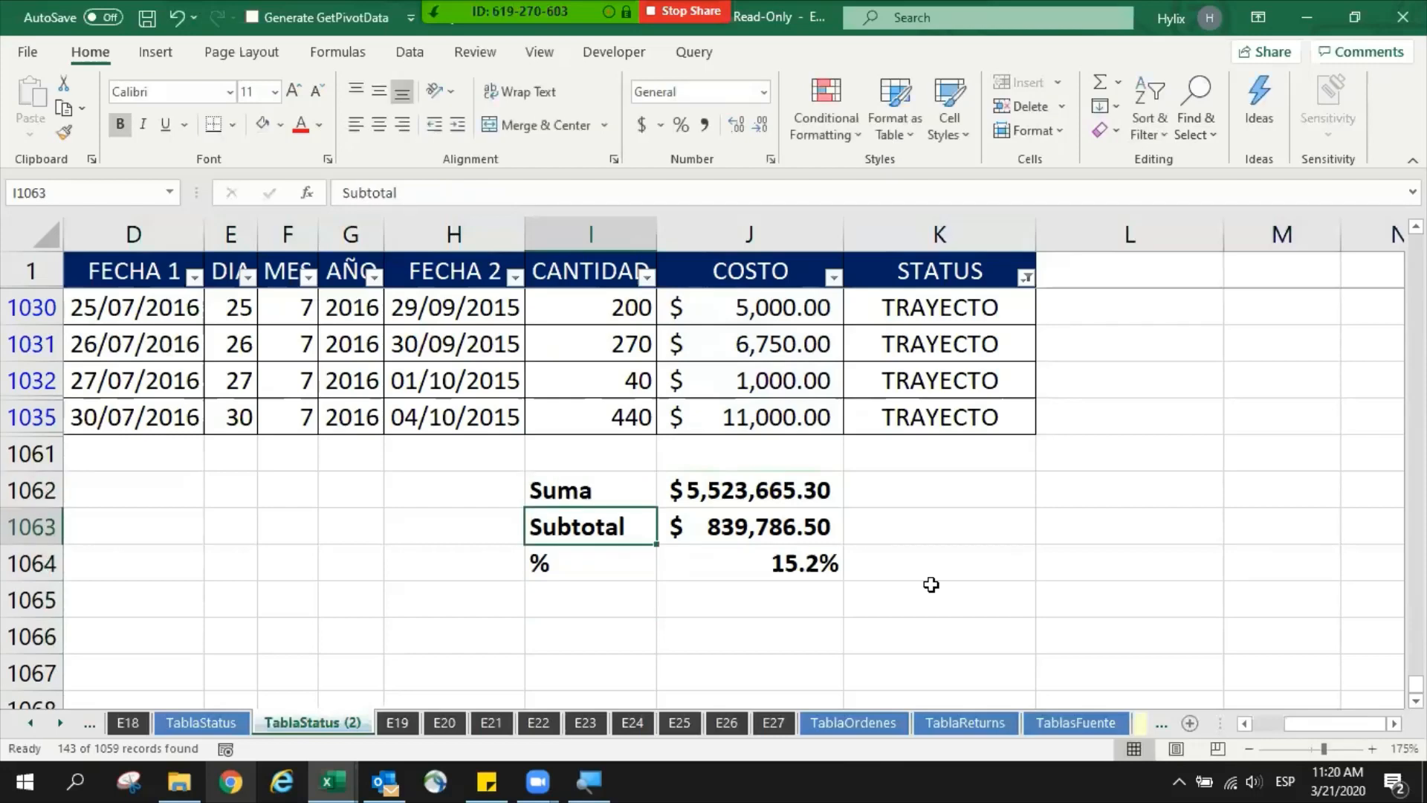
key(F2)
key(Home)
text(Suma)
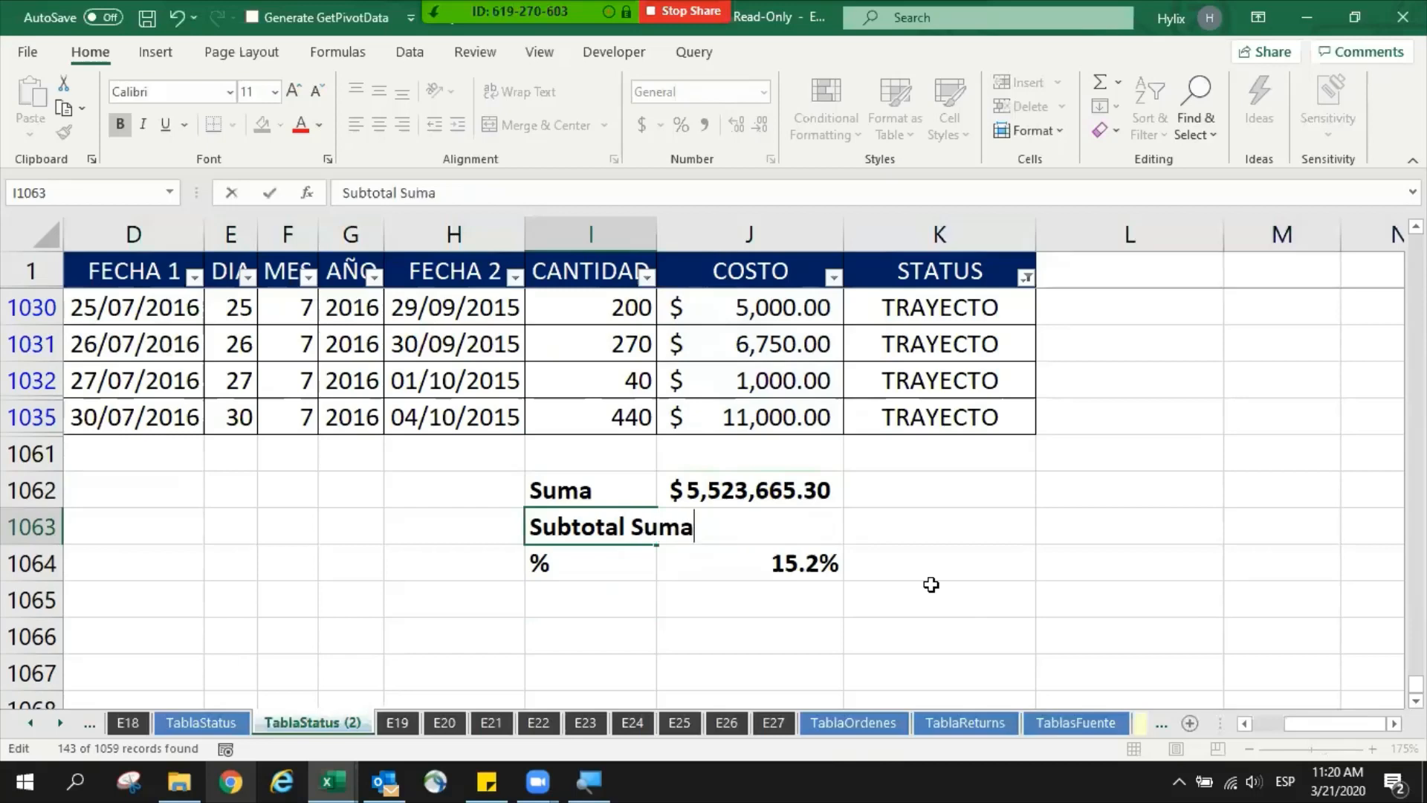
key(ctrl+Return)
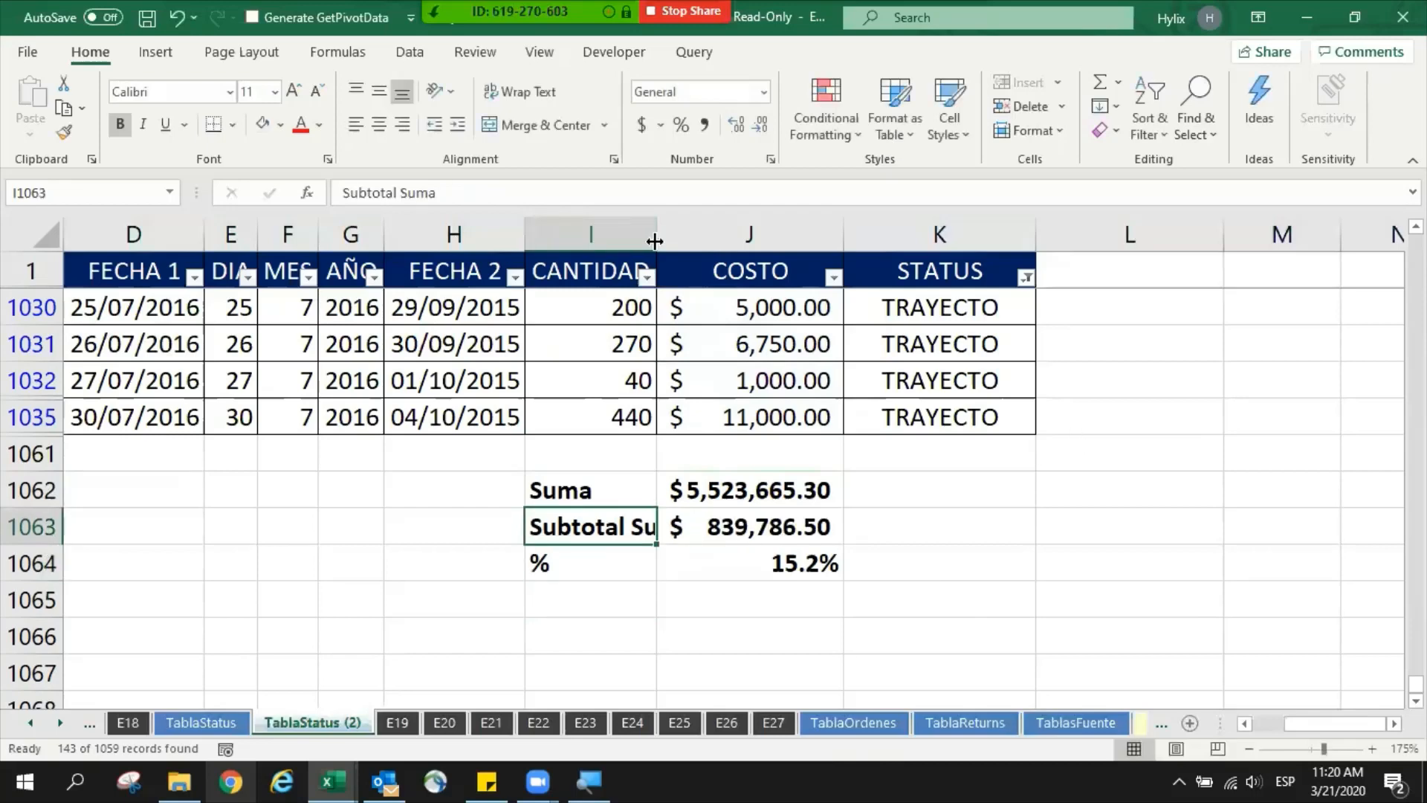
drag(656, 237, 709, 257)
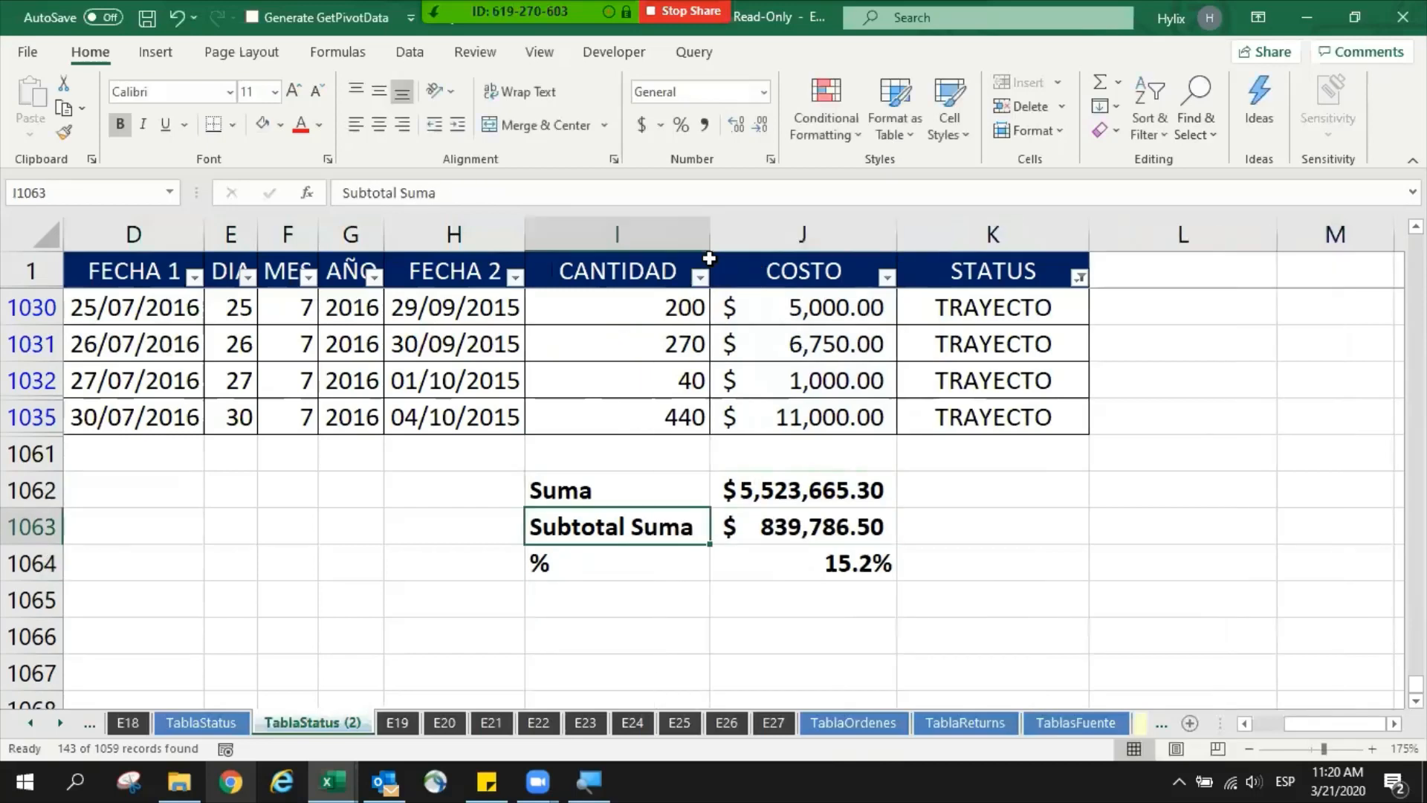
- Enter the label Promedio in I1066, leaving one blank row below the % row
key(Down)
key(Down)
key(Down)
text(Promedio)
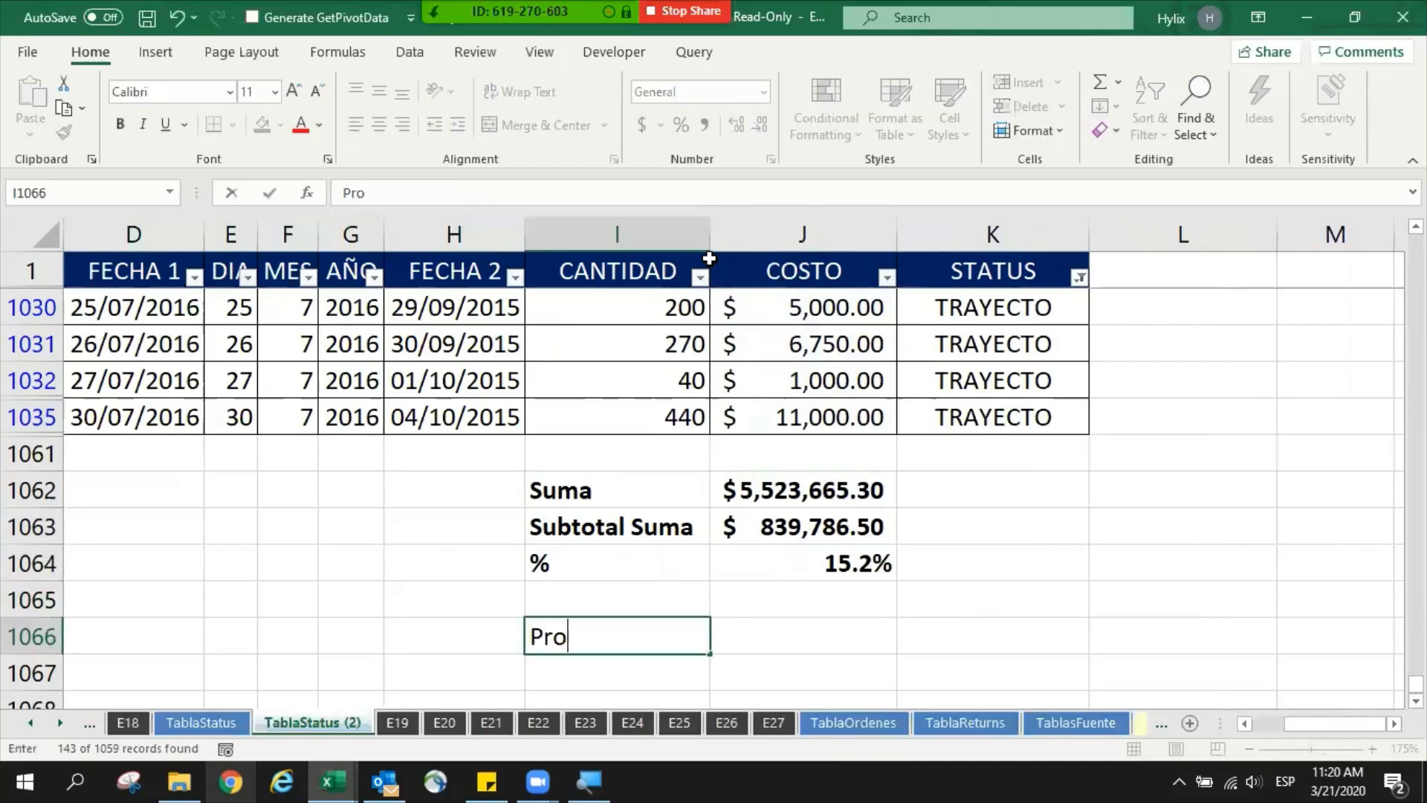
key(Return)
- Copy the Subtotal Suma and % rows in I1063:J1064 to the cells starting at I1067
key(Up)
key(Up)
key(Up)
key(Up)
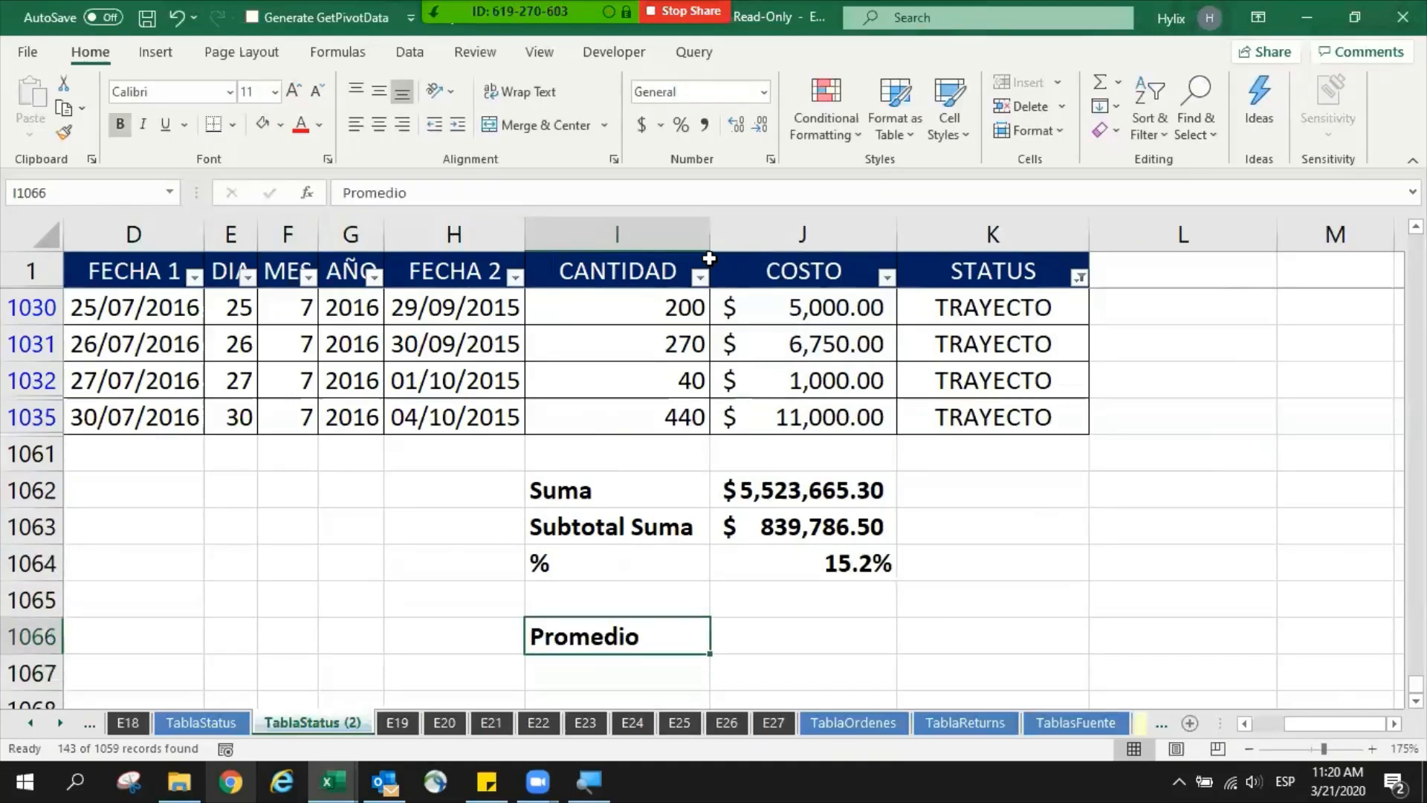
key(shift+Down)
key(shift+Right)
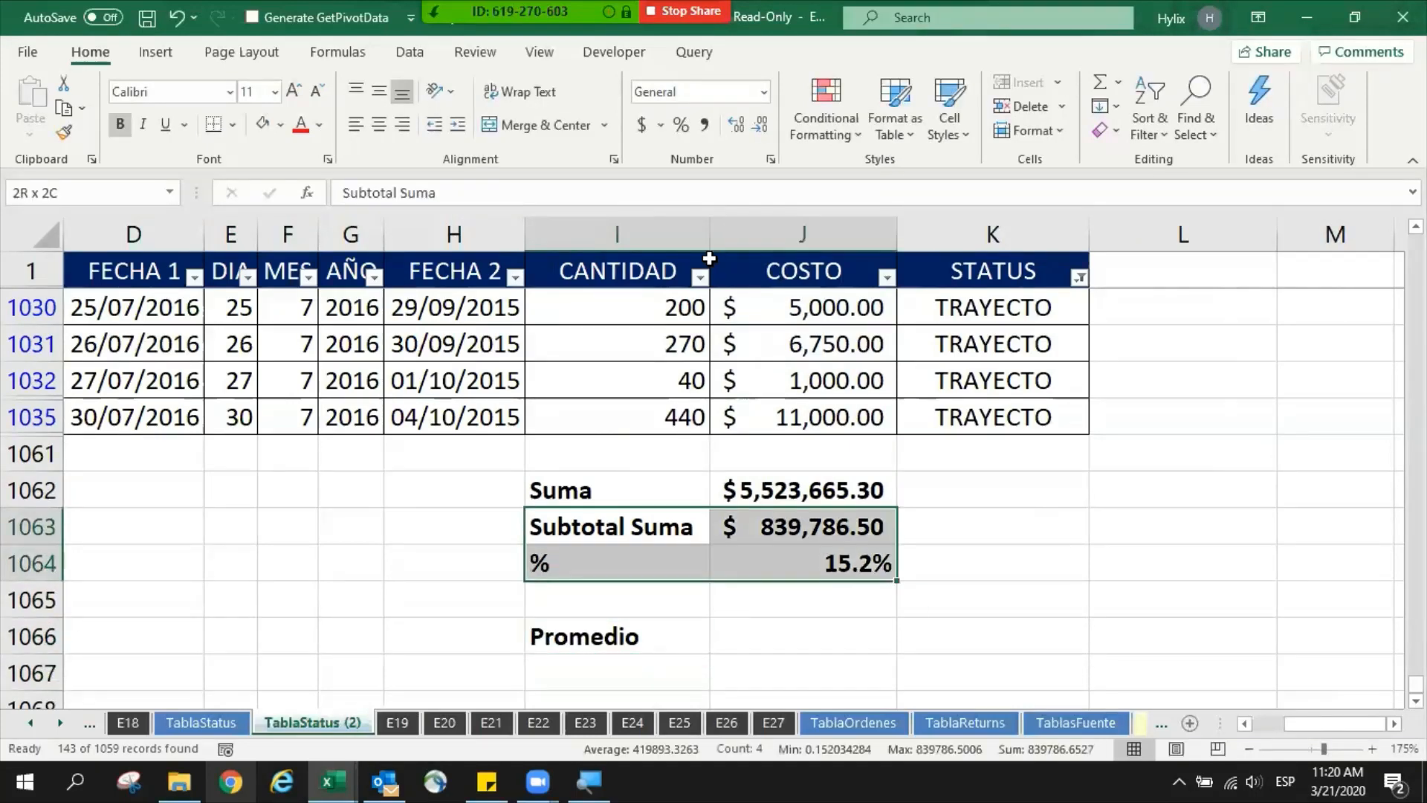
key(ctrl+c)
key(Down)
key(Down)
key(Down)
key(Down)
key(Down)
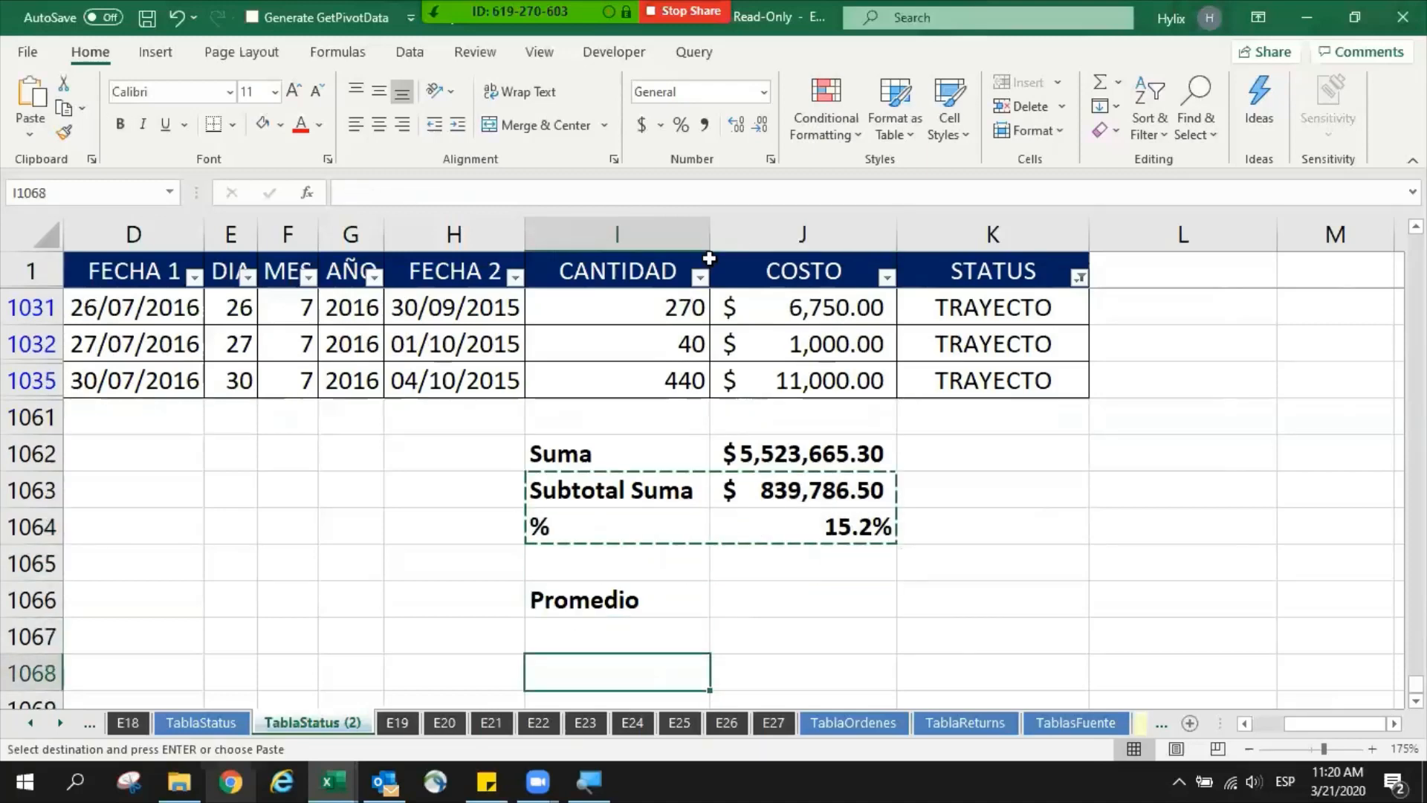
key(Up)
key(ctrl+v)
- Copy the SUM formula from J1062 into J1066 beside the Promedio label
key(Up)
key(Right)
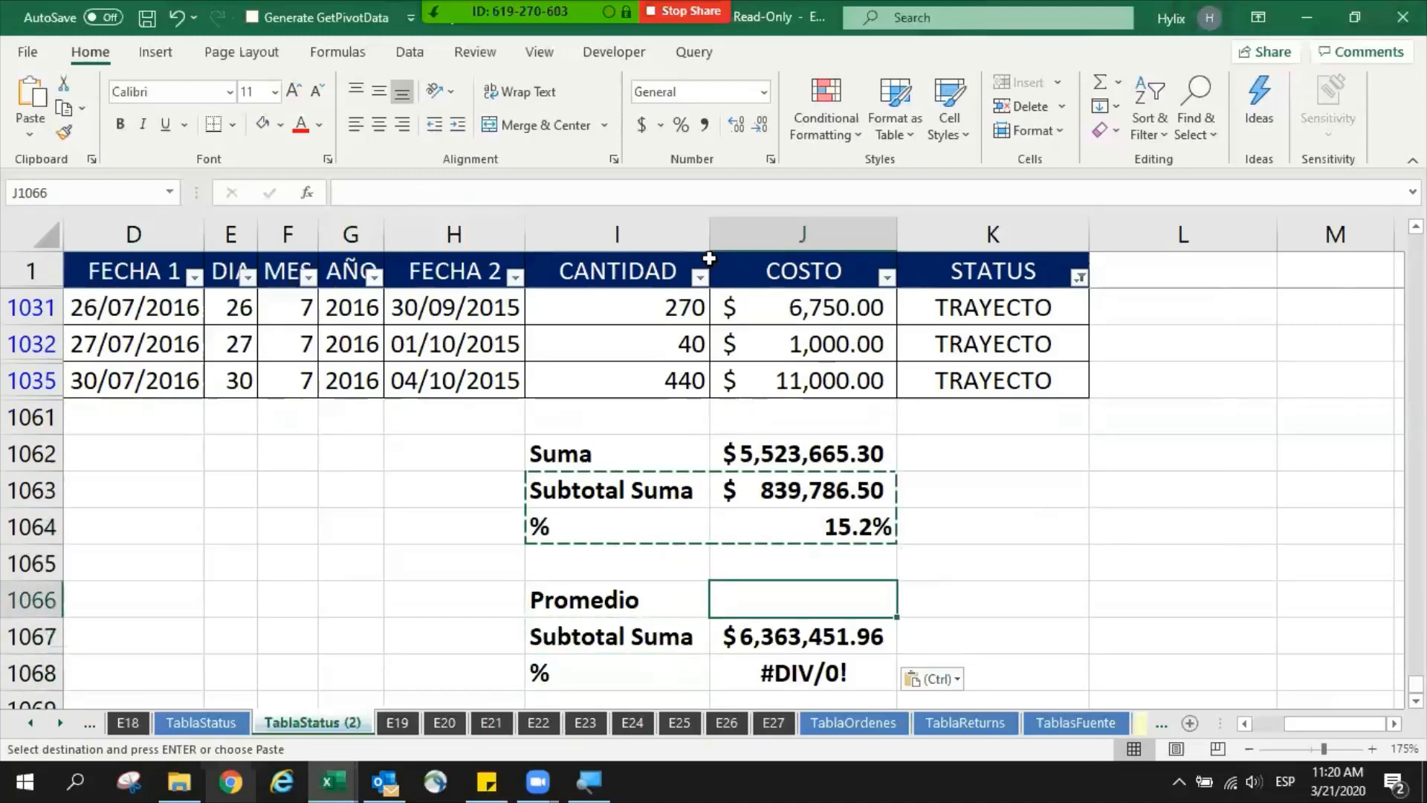
key(Up)
key(Up)
key(Up)
key(Up)
key(ctrl+c)
key(Down)
key(Down)
key(Down)
key(Down)
key(Down)
key(Up)
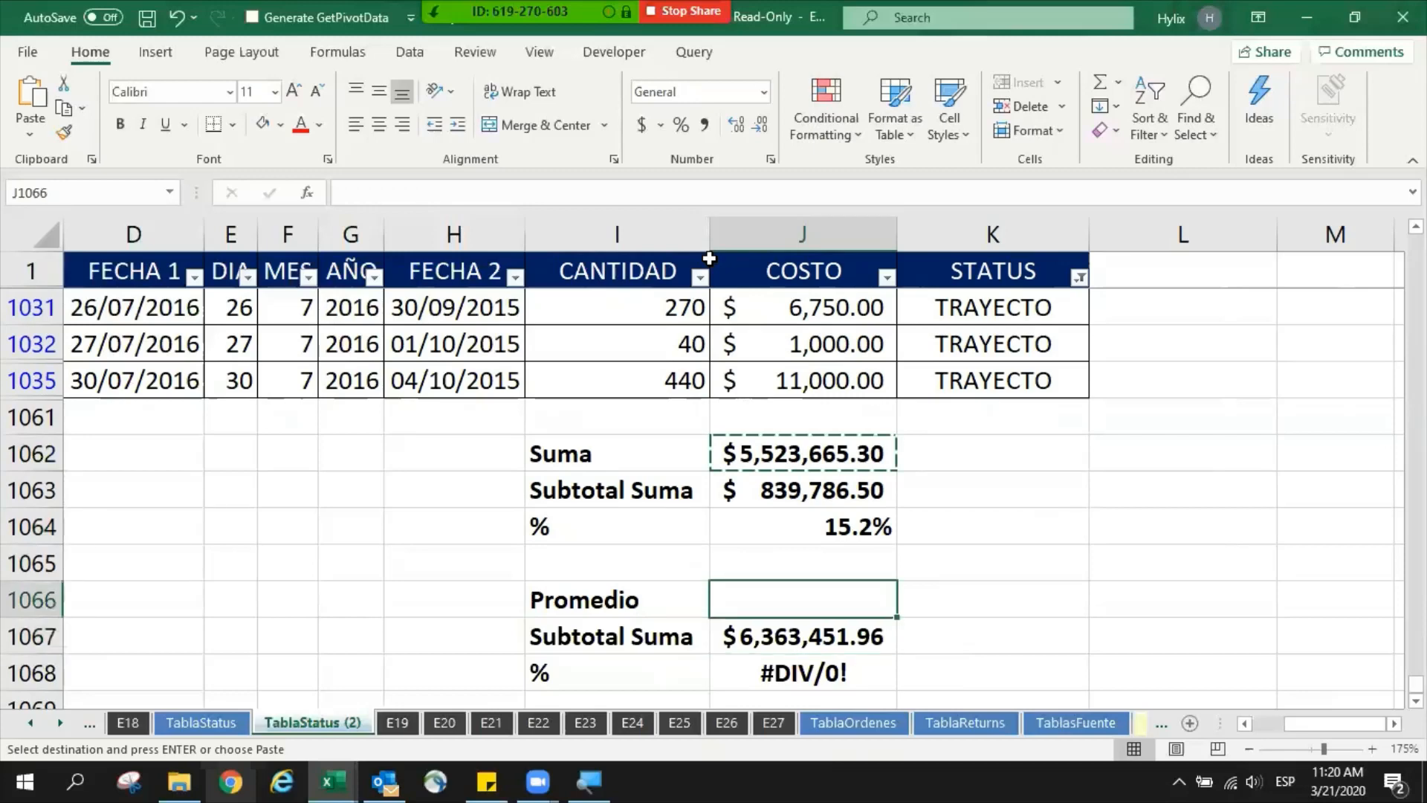
key(ctrl+v)
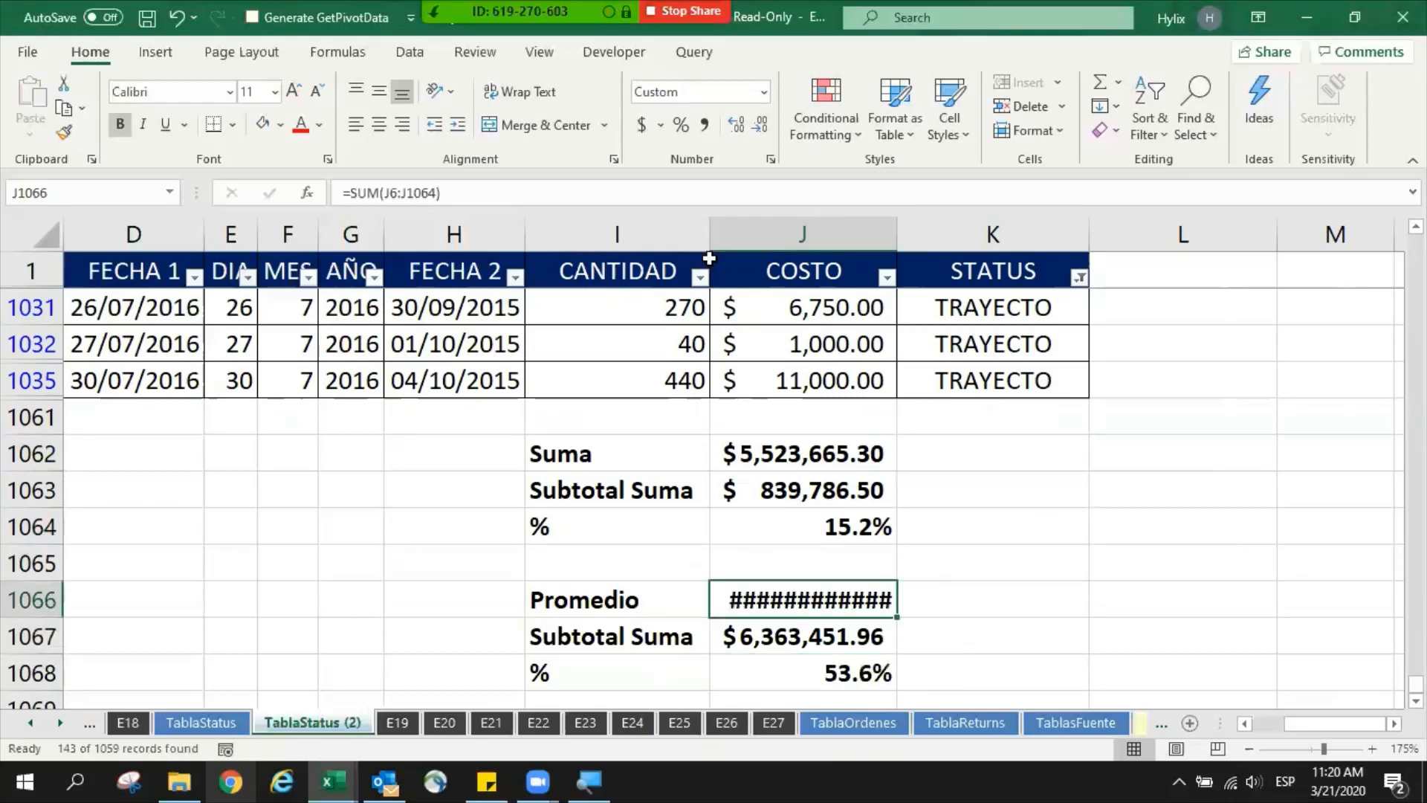
- Clear the STATUS filter from the table
text(=ave)
key(Escape)
key(ctrl+Up)
key(ctrl+Up)
key(ctrl+Up)
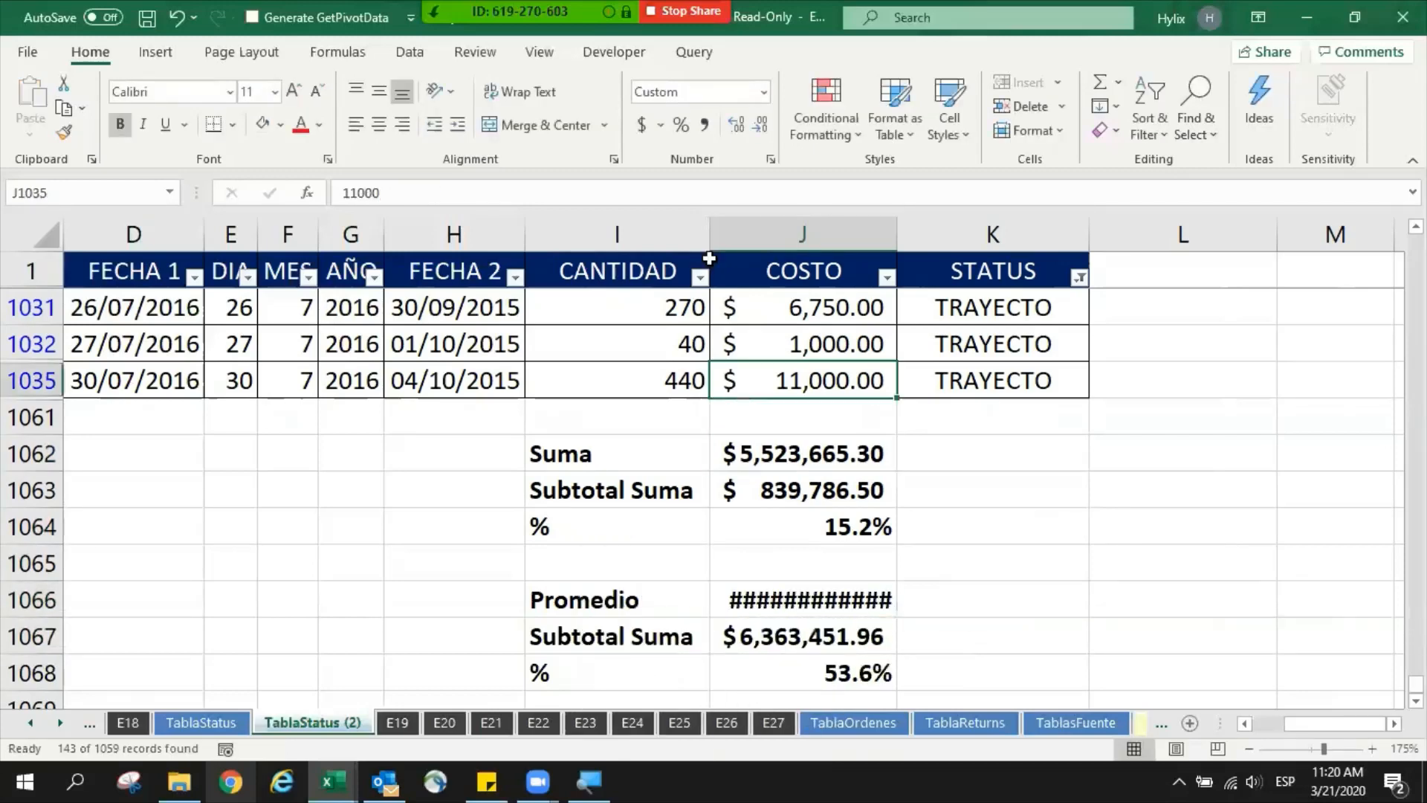
key(alt+a)
key(c)
click(802, 364)
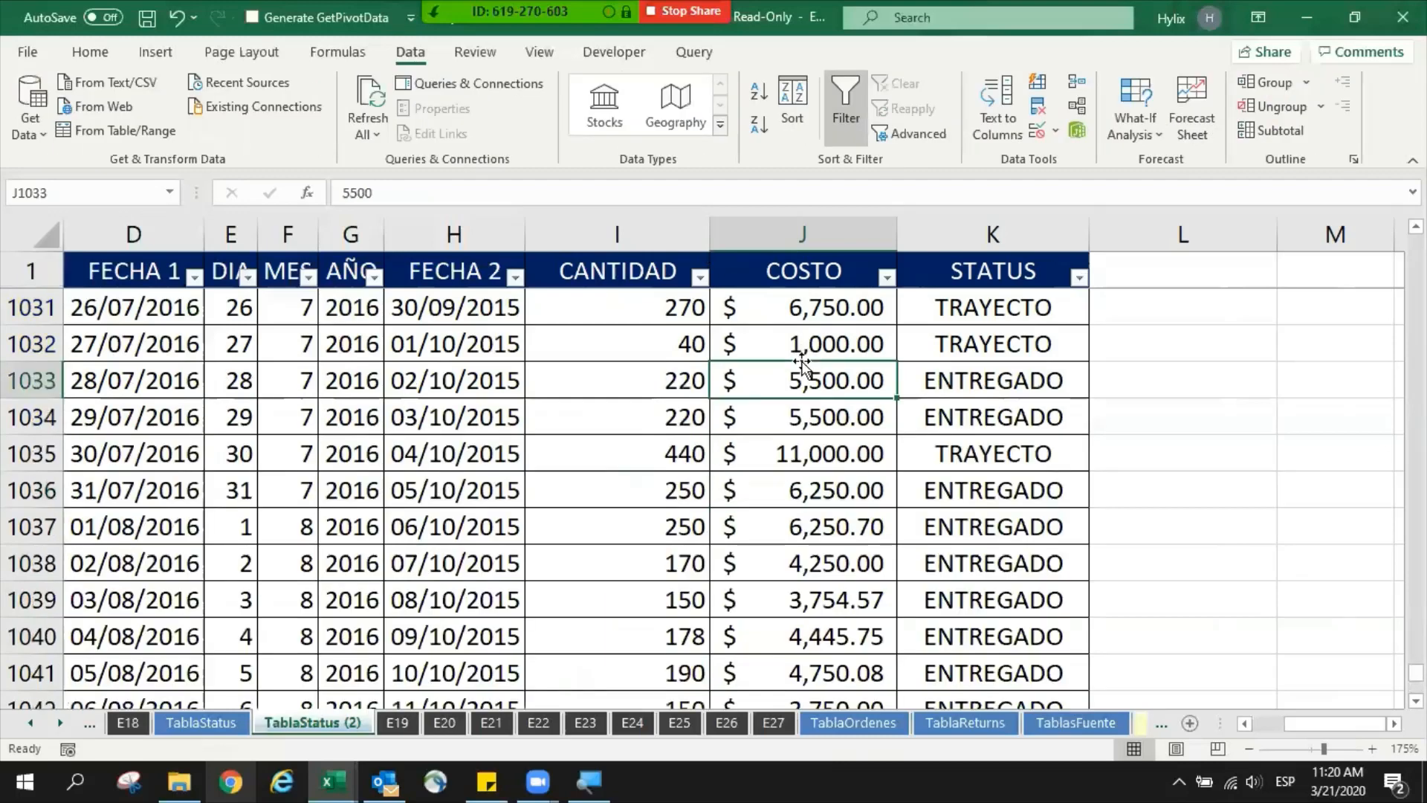
- Replace the formula in J1066 beside Promedio with =AVERAGE(J2:J1060), then check its range
key(ctrl+Down)
scroll(830, 461, down, 4)
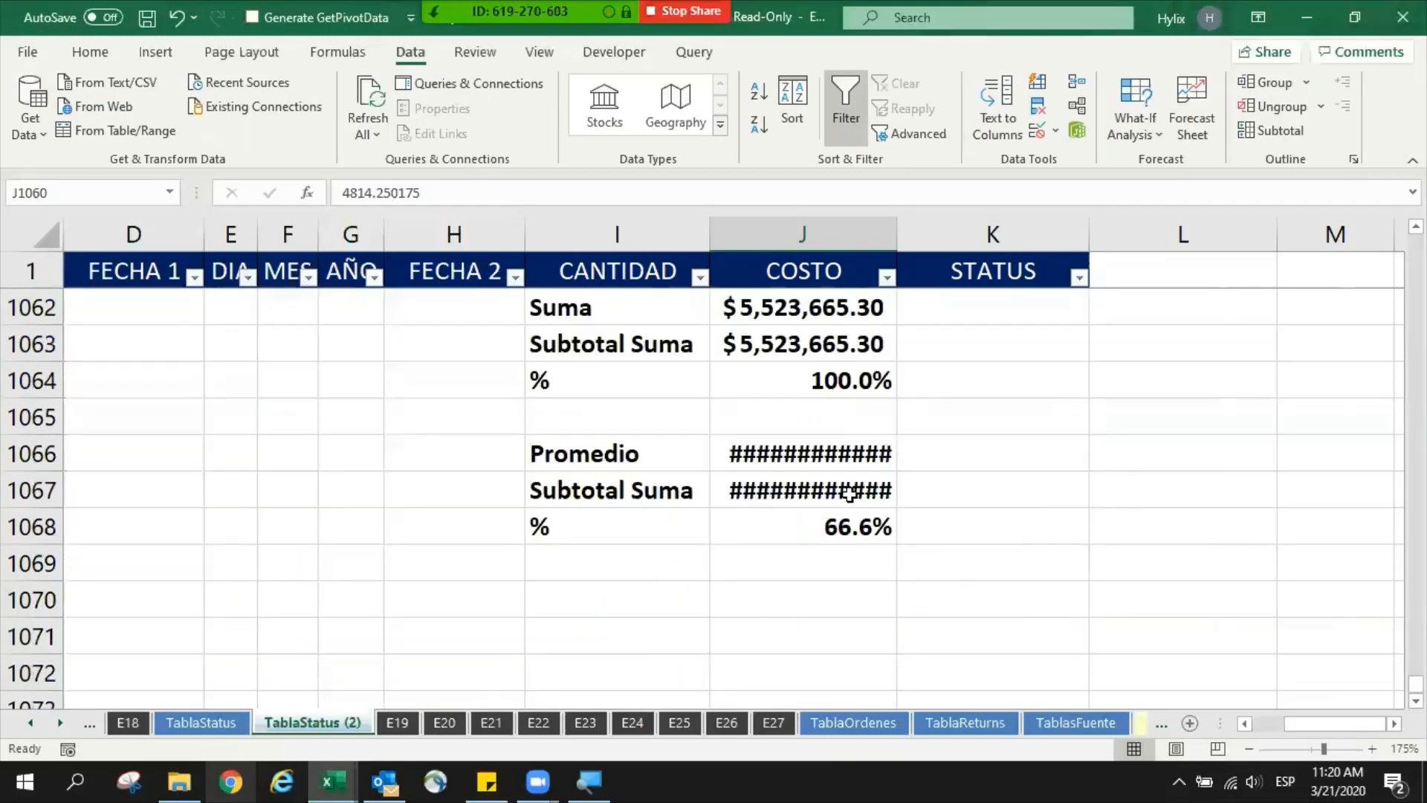
click(830, 462)
text(=ave)
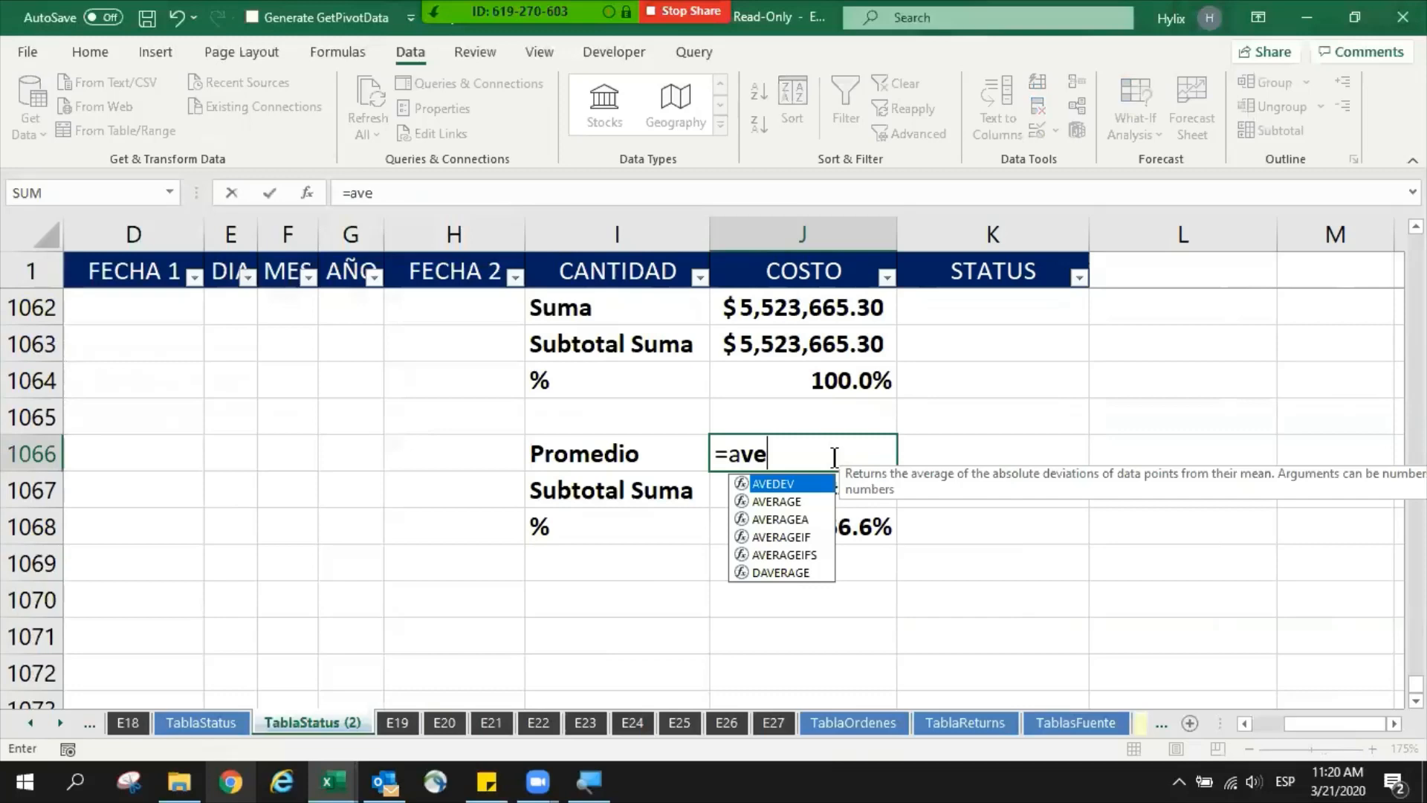
key(Down)
key(Tab)
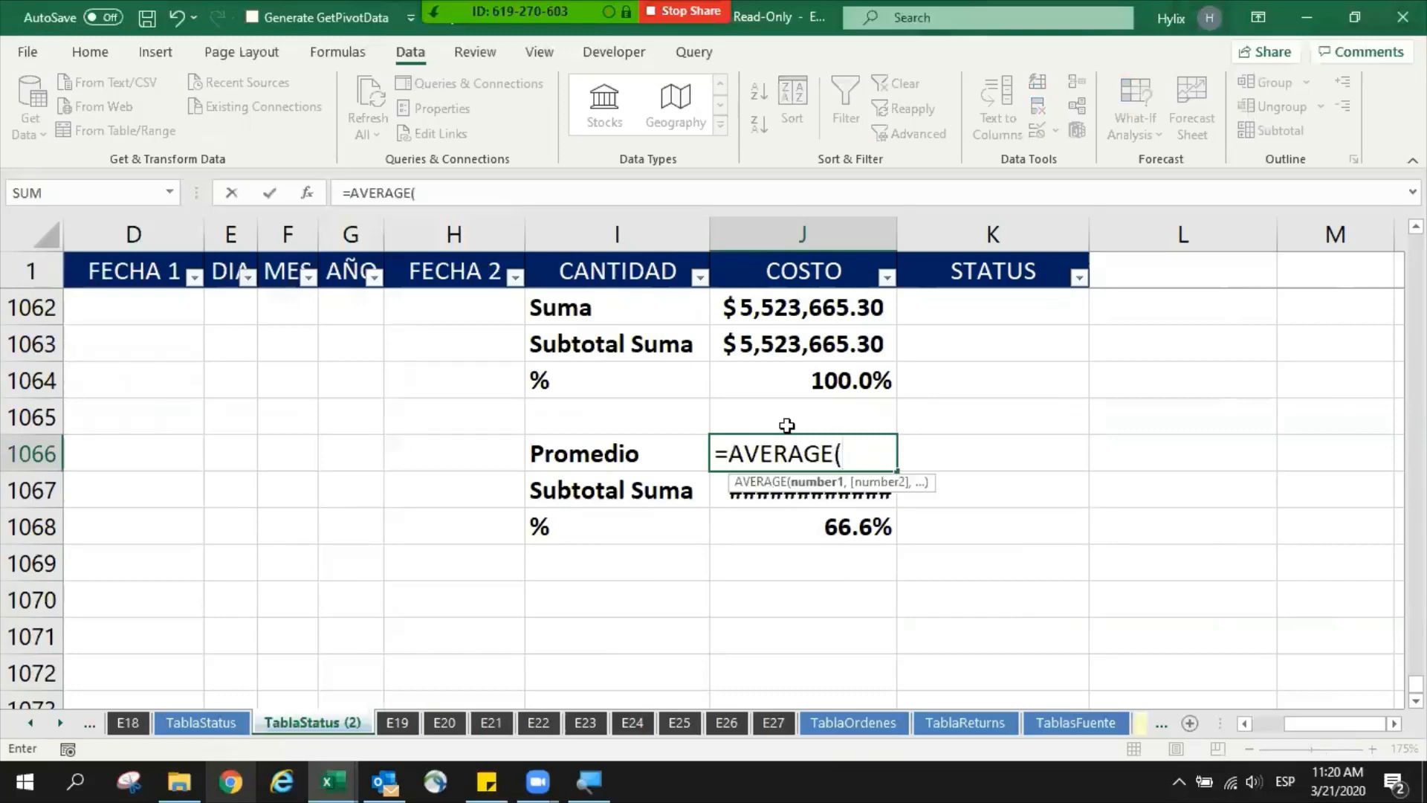
scroll(811, 407, up, 1)
click(820, 343)
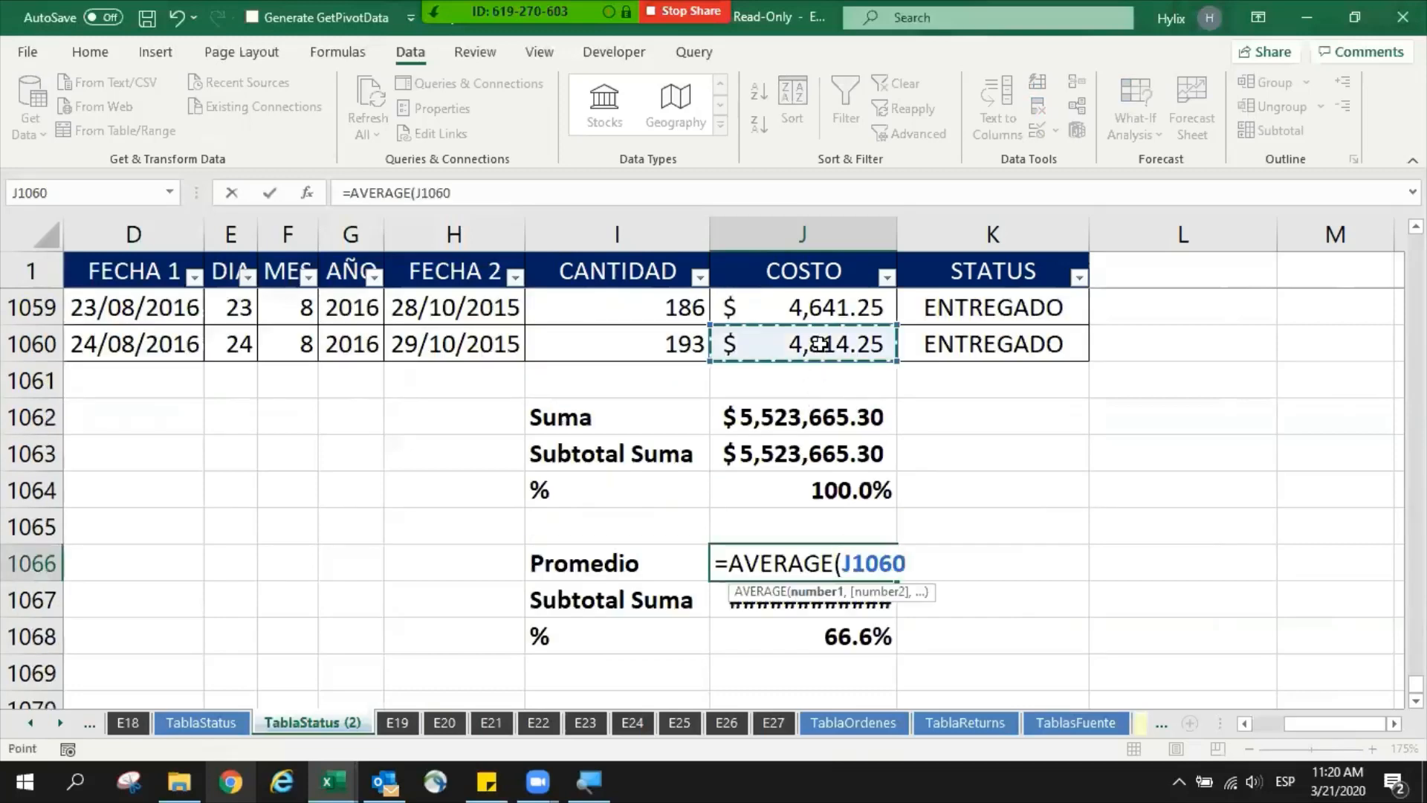
key(ctrl+shift+Up)
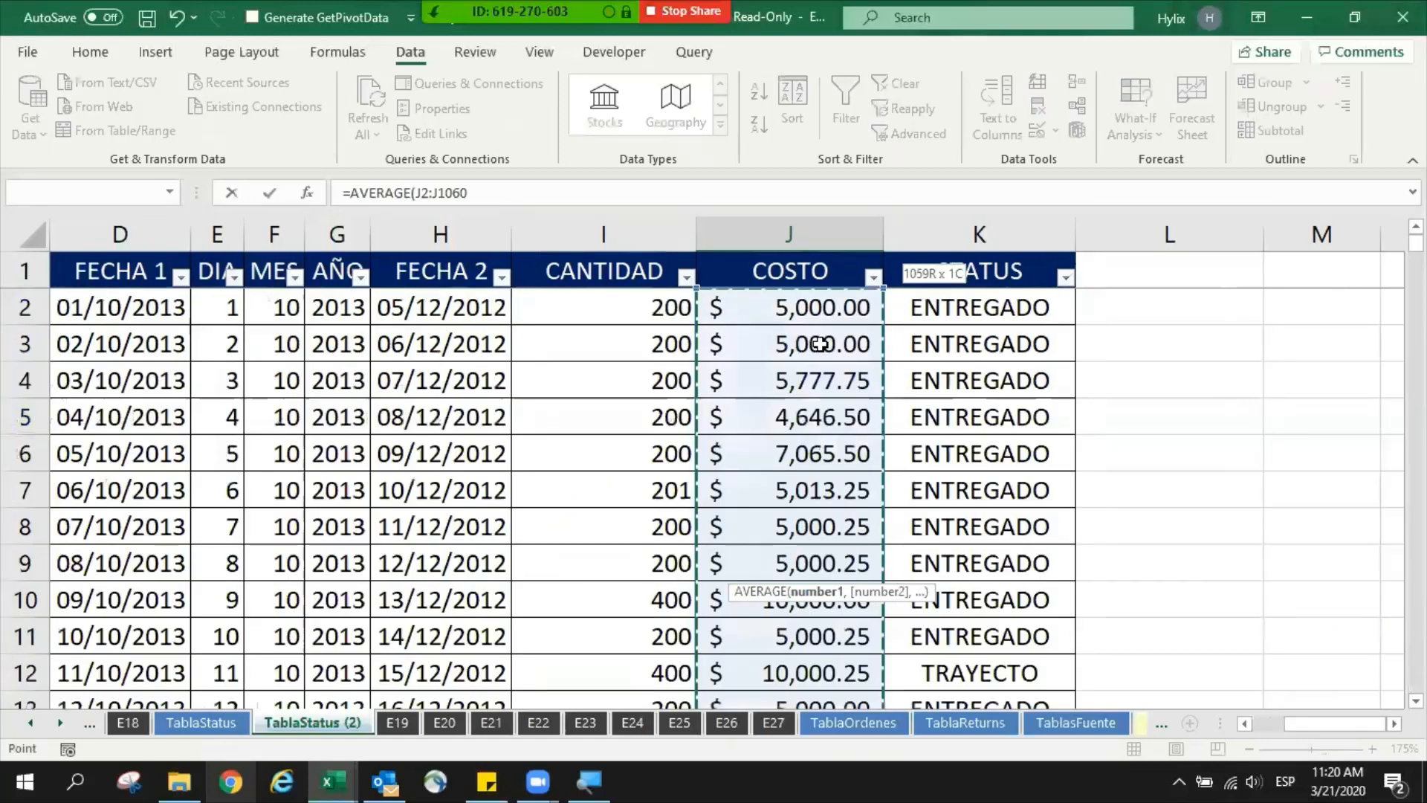
key(Return)
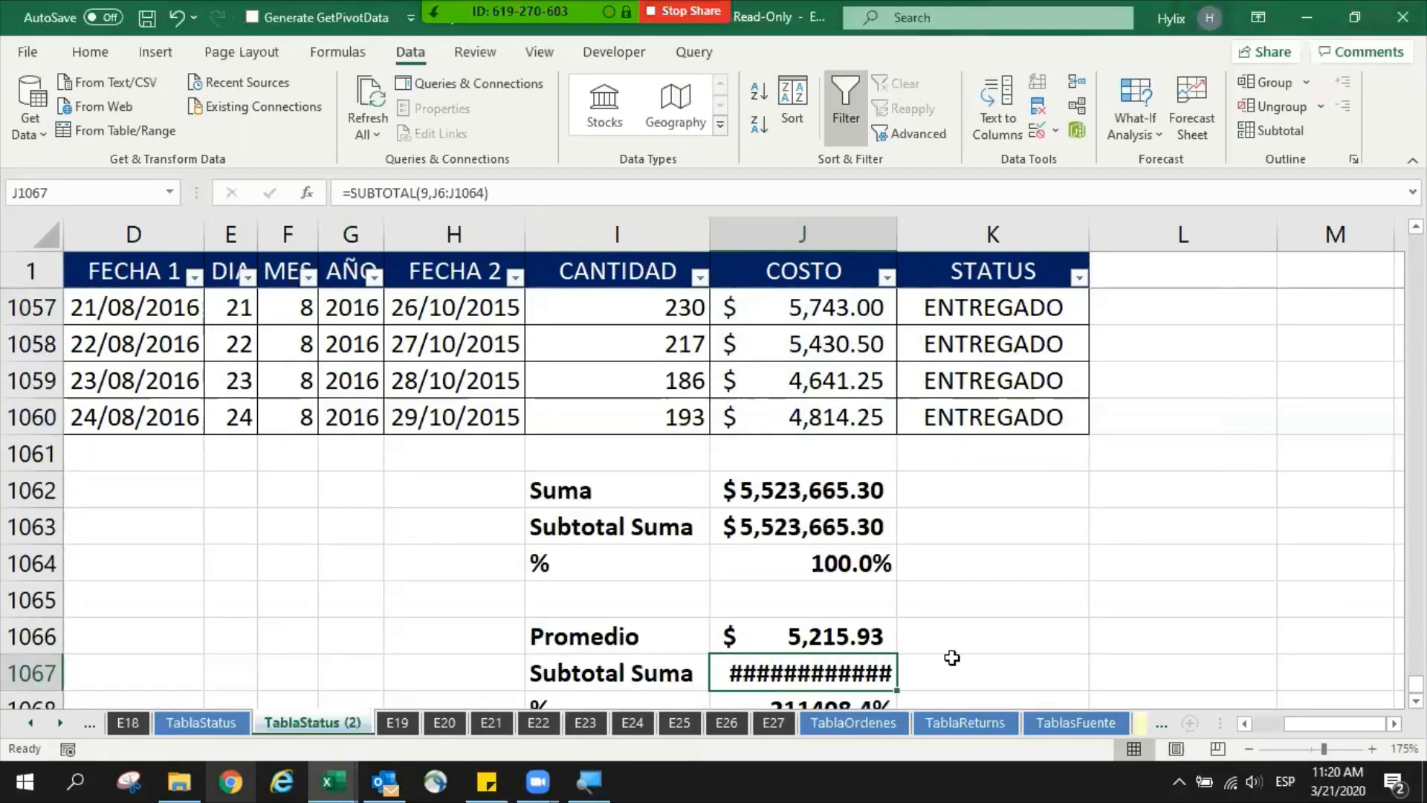
click(807, 532)
key(F2)
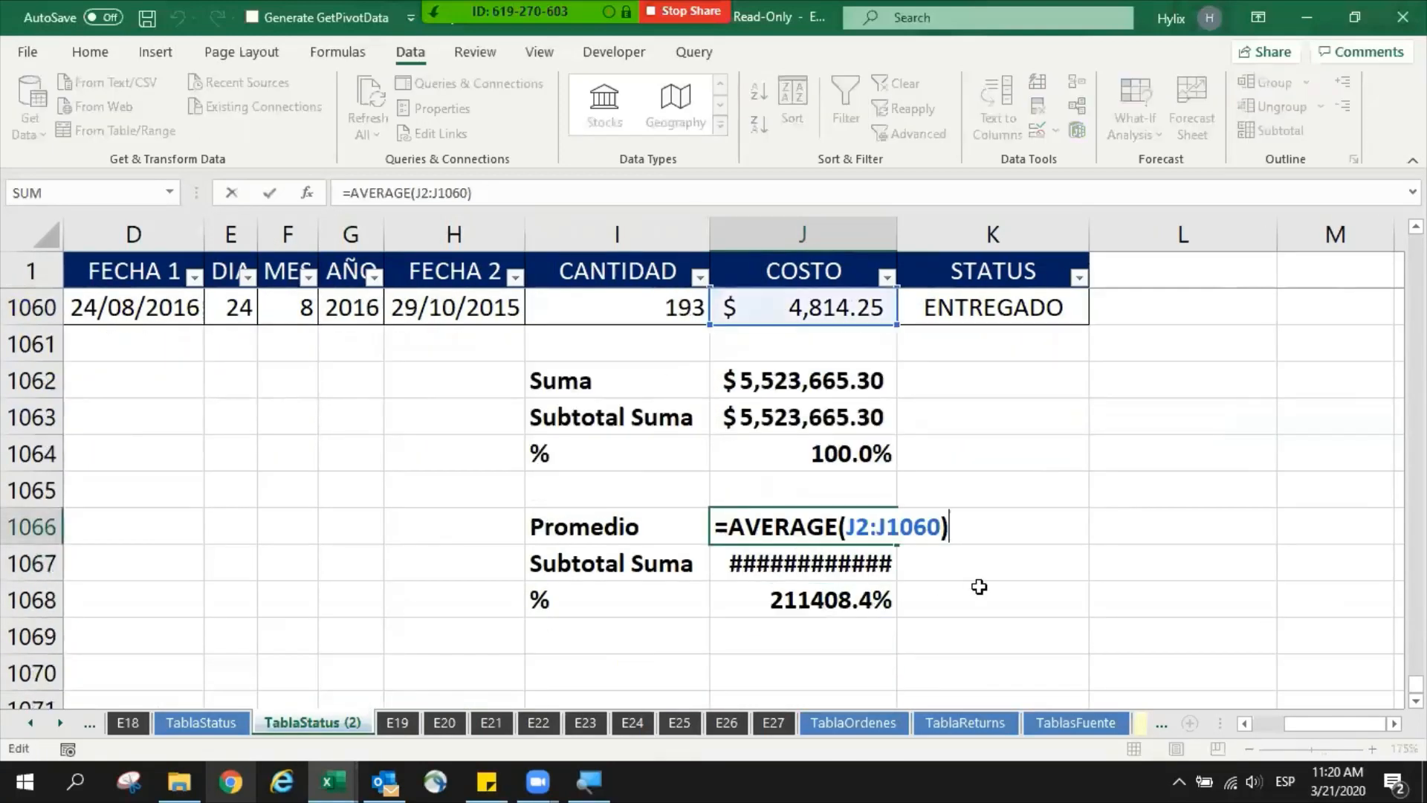
key(Escape)
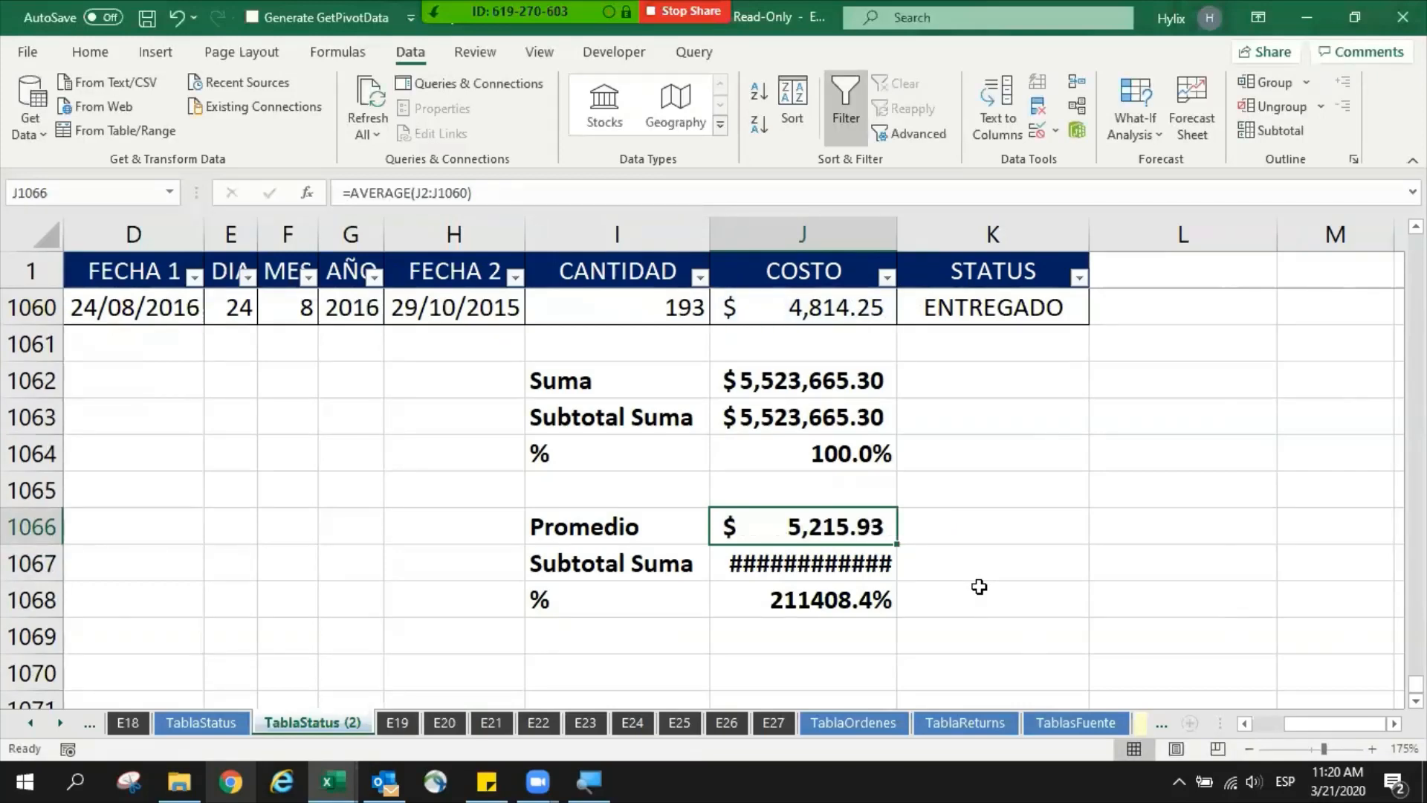
- Replace the formula in J1067 with SUBTOTAL using function 1 (AVERAGE) over J2:J1060
key(Down)
key(F2)
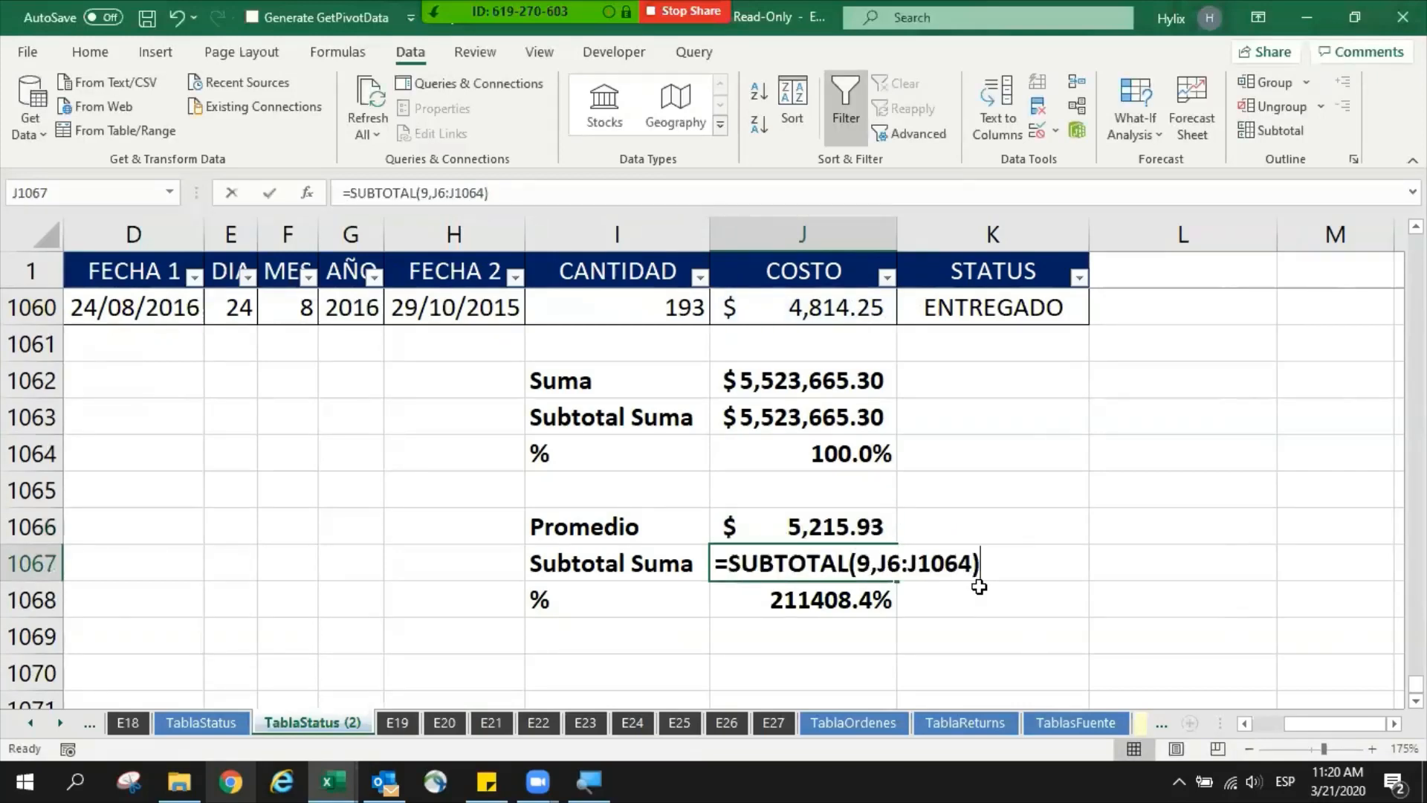
key(Escape)
text(=subt)
key(Tab)
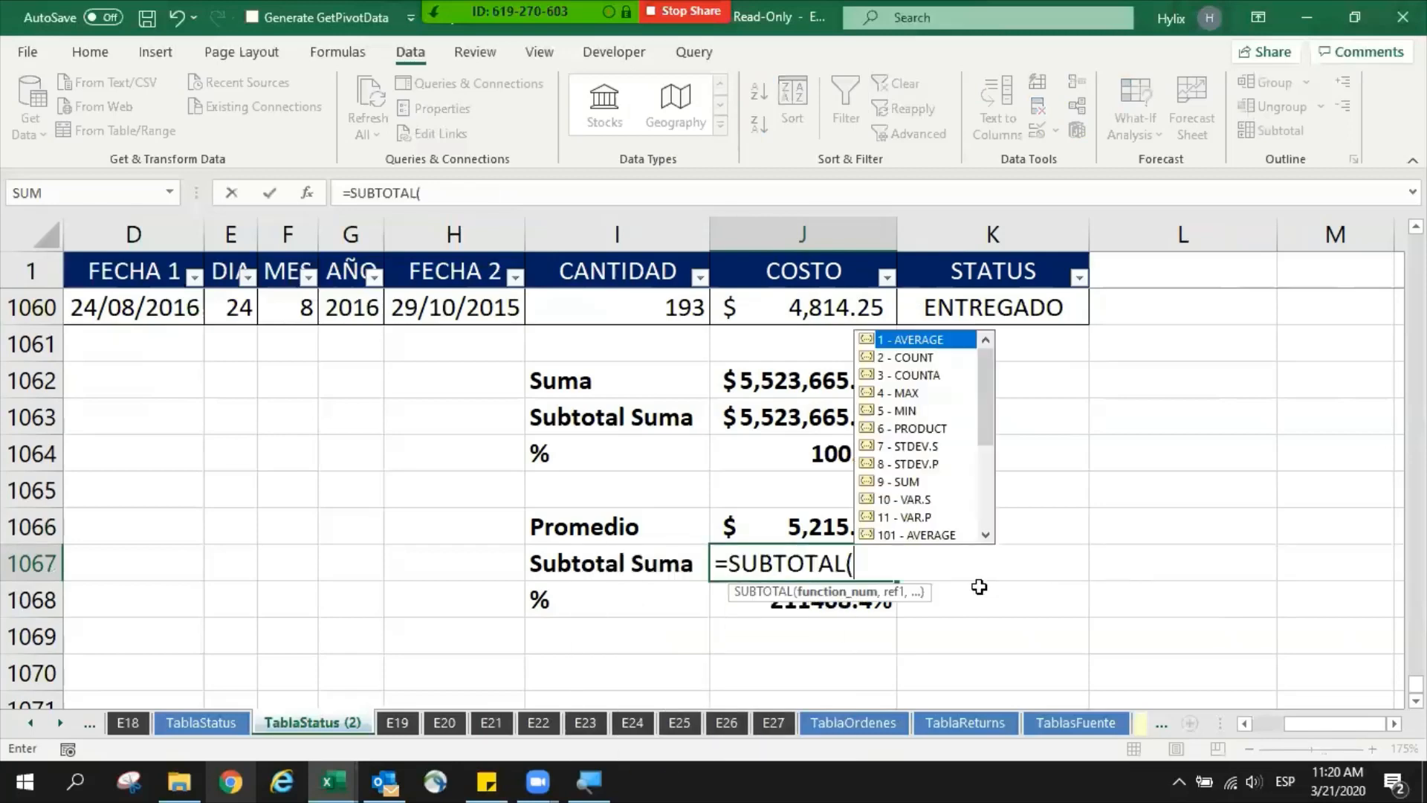
double_click(901, 340)
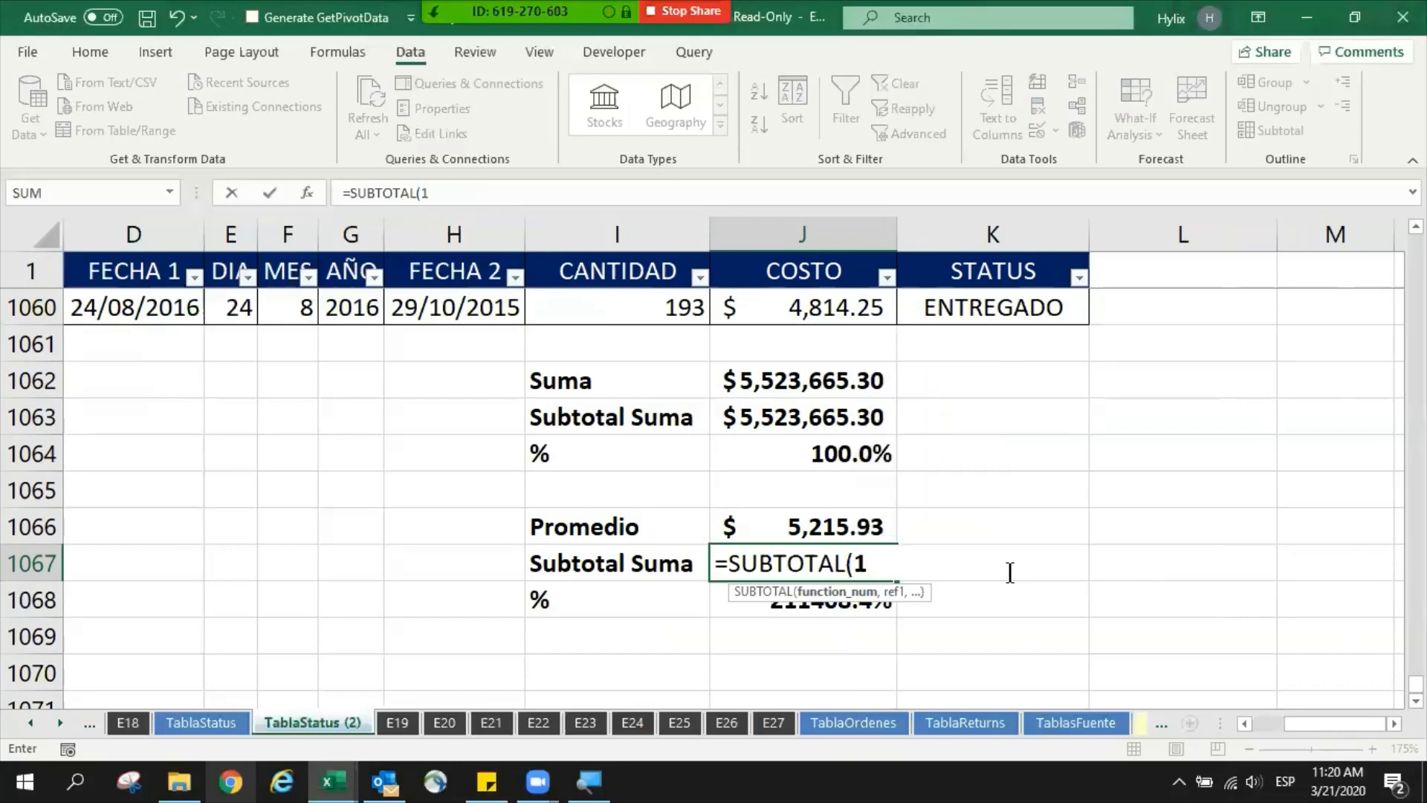
text(,)
scroll(808, 547, up, 1)
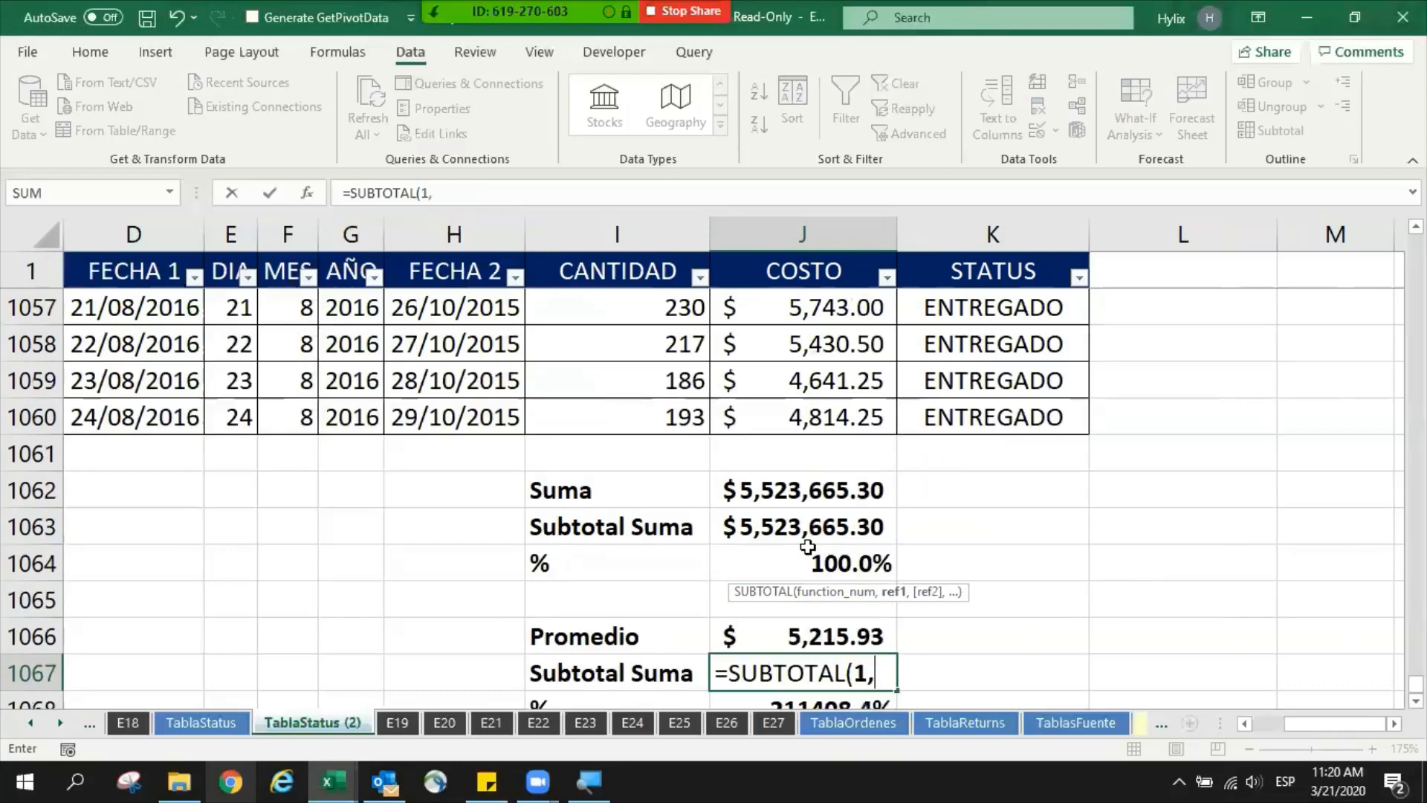
click(835, 417)
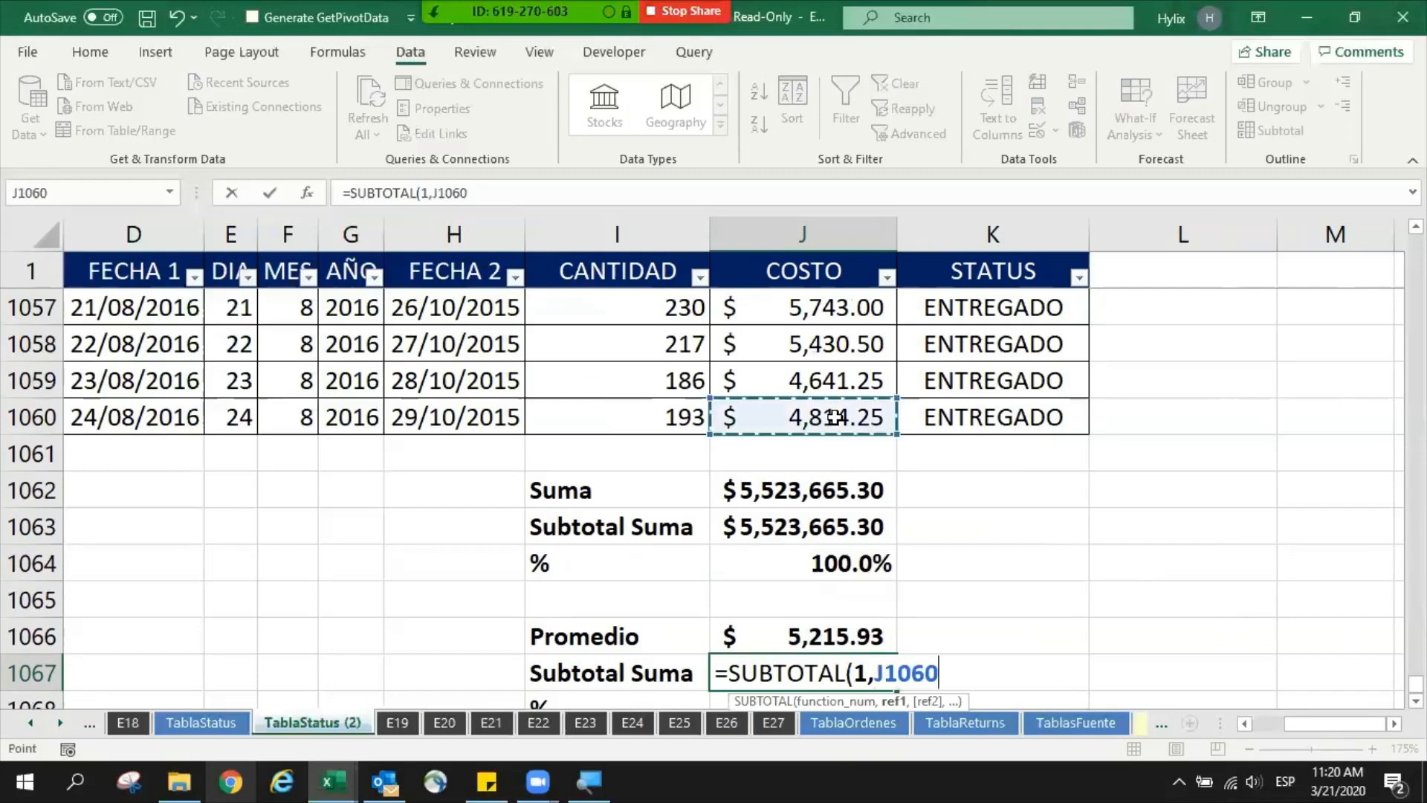
key(ctrl+shift+Up)
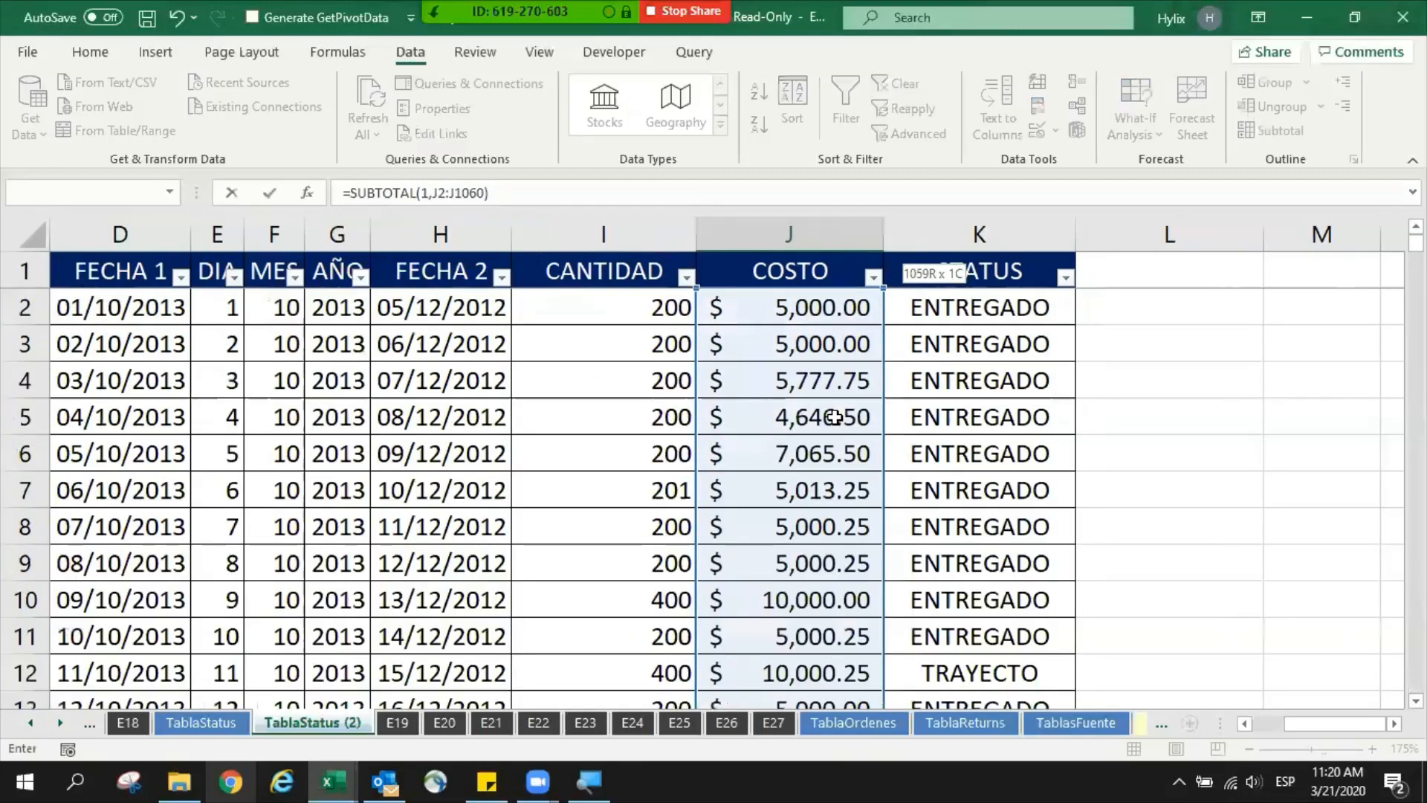
key(Return)
scroll(885, 509, down, 2)
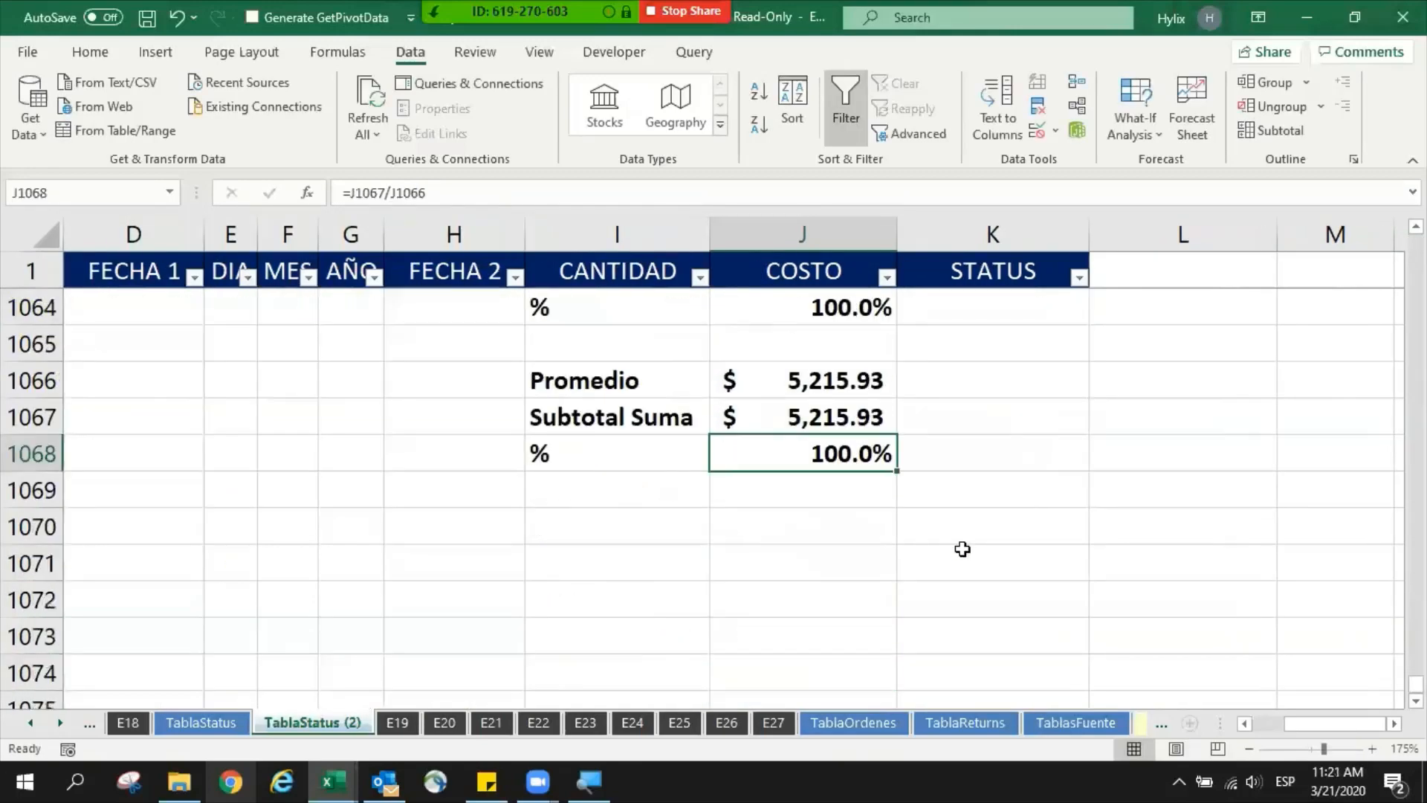
- Check which cells the % formulas in J1064 and J1068 divide
scroll(961, 548, up, 1)
double_click(816, 417)
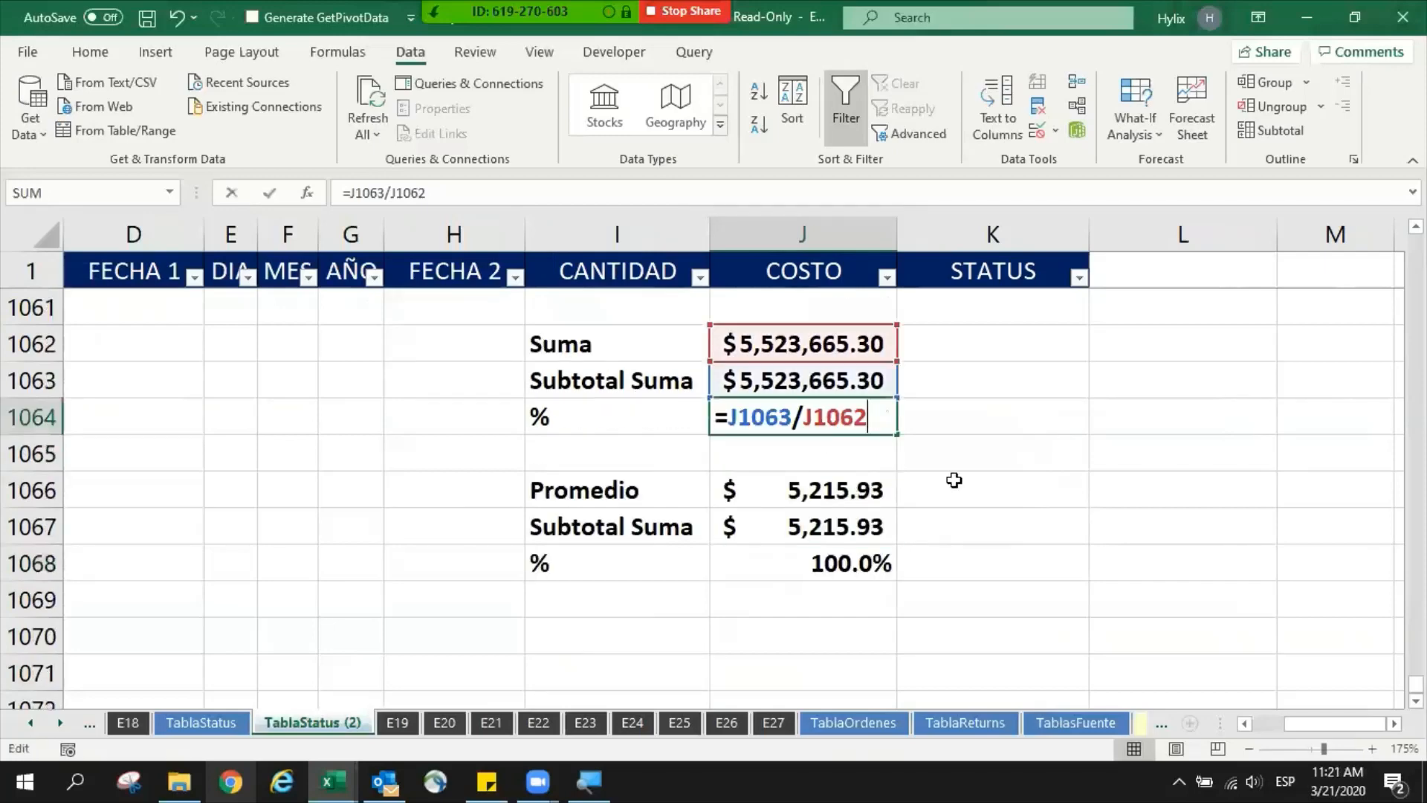
key(Escape)
key(Down)
key(Down)
key(Down)
key(Down)
key(F2)
key(Escape)
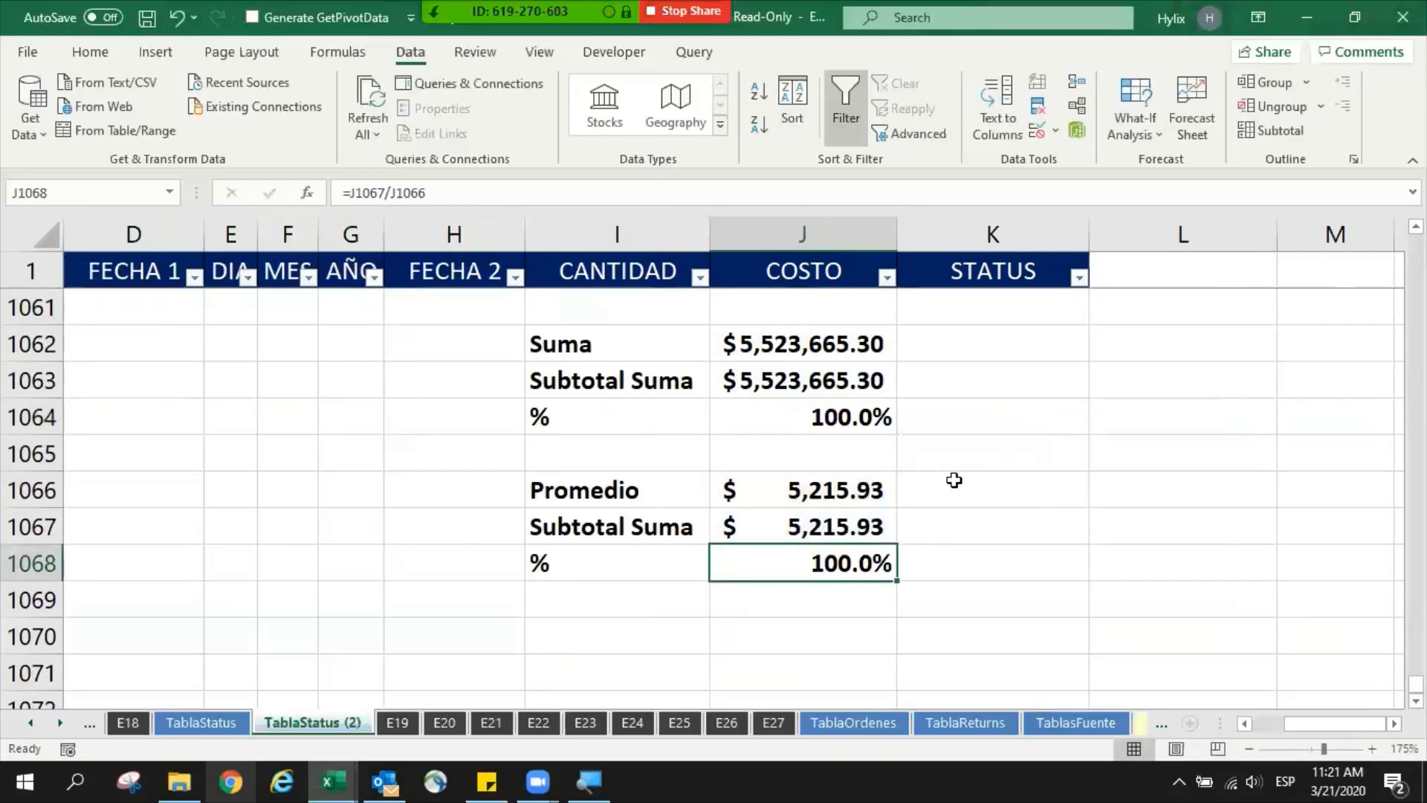
key(F2)
key(Escape)
key(Right)
key(Left)
- Filter the CIUDAD column to show only Campeche
scroll(966, 446, up, 1)
click(942, 379)
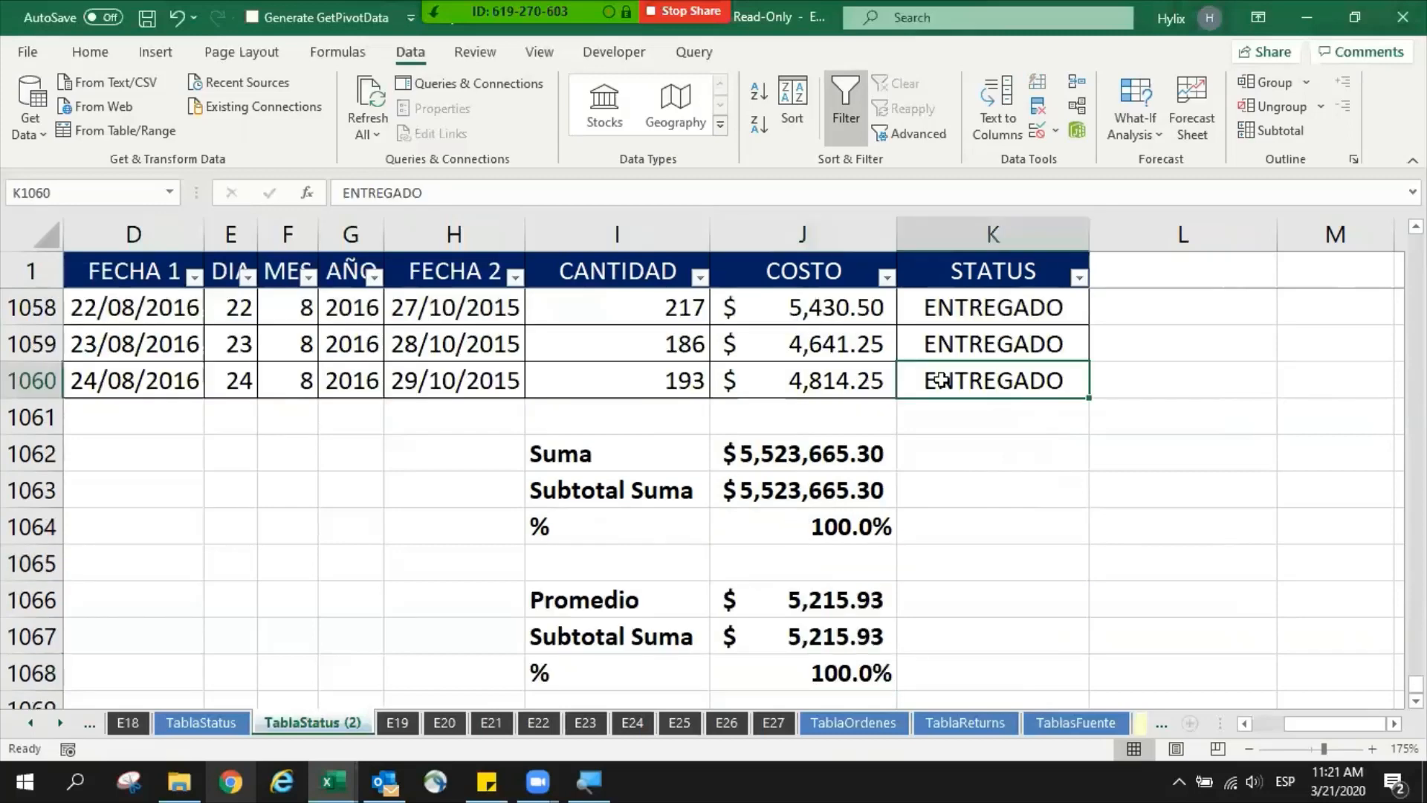
click(213, 375)
click(963, 374)
key(ctrl+Home)
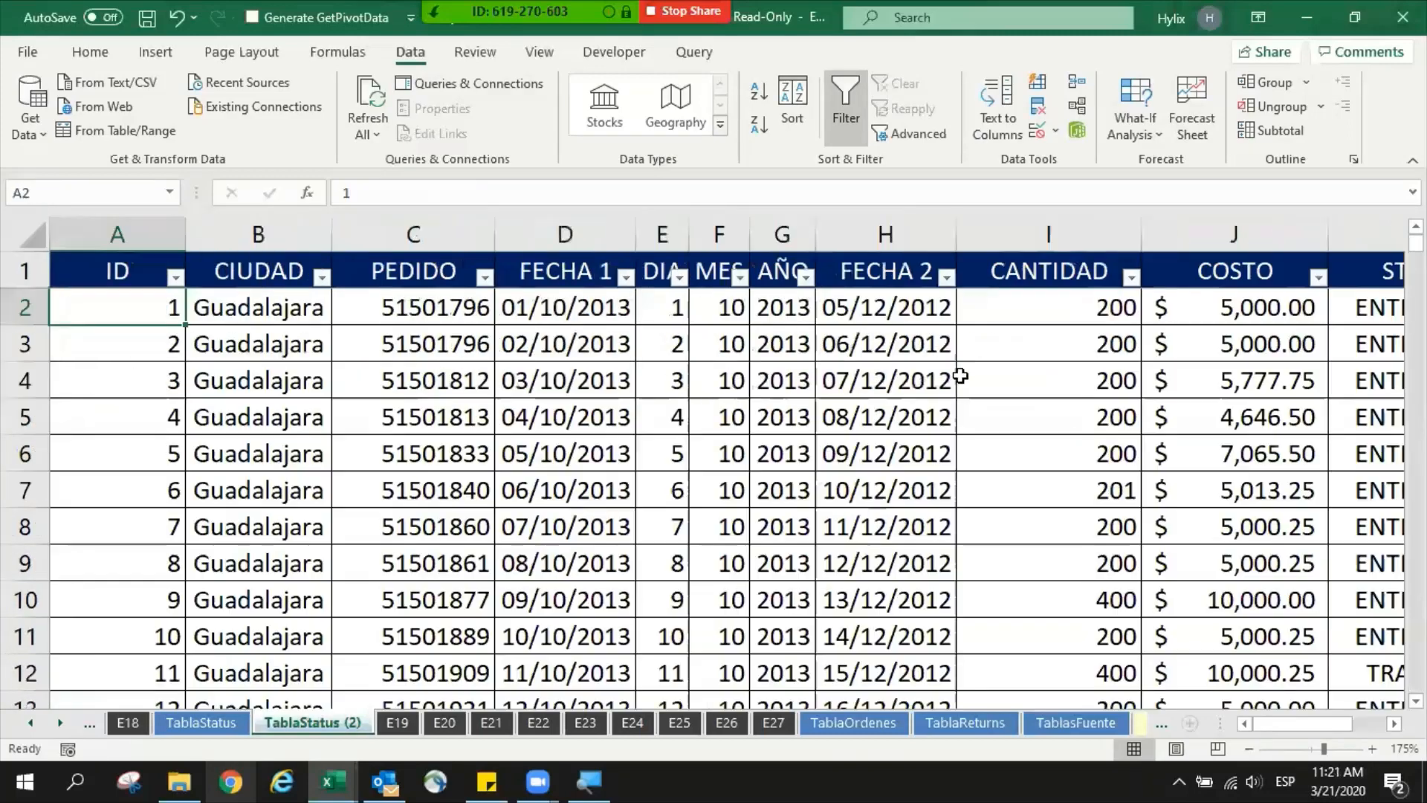
key(Up)
key(Right)
key(alt+Down)
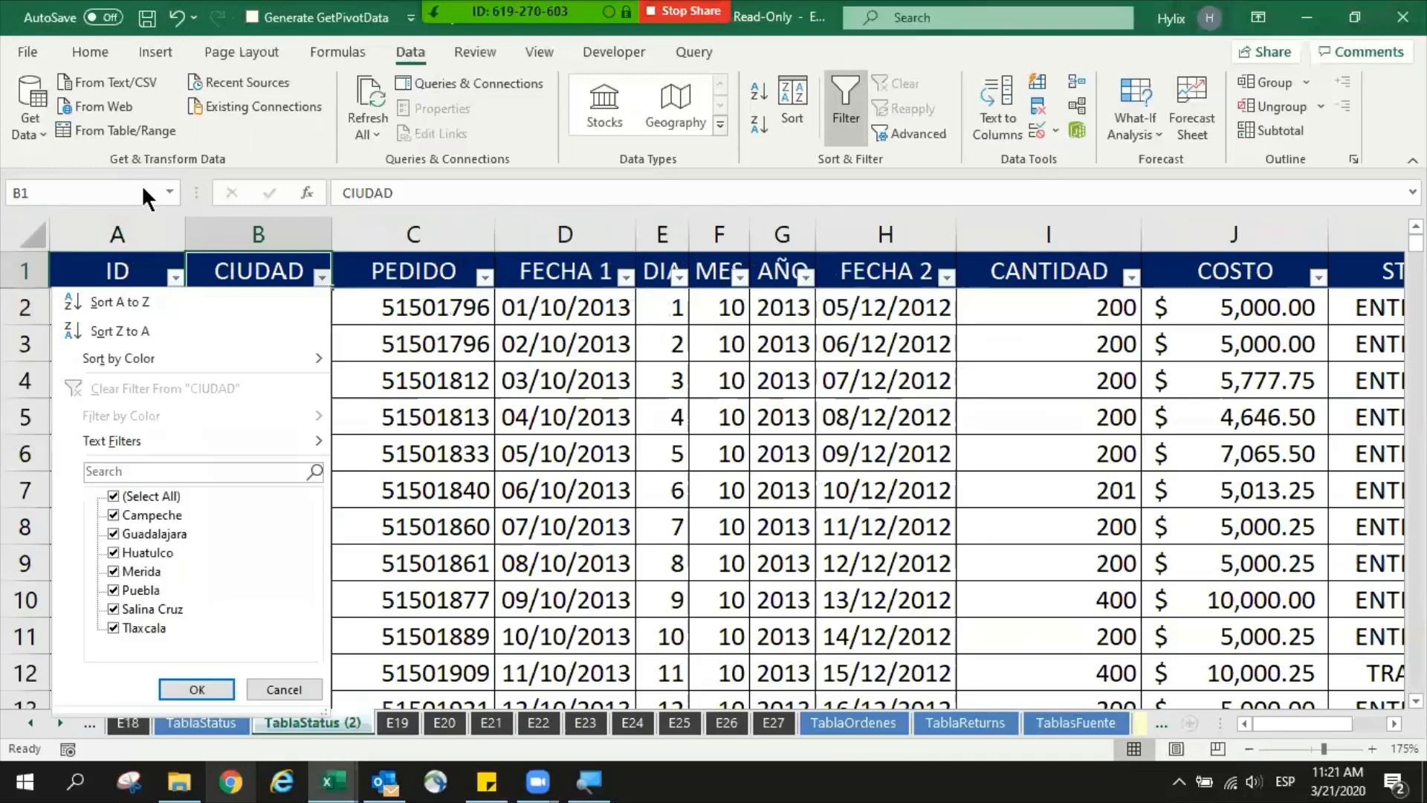
key(Down)
key(Down)
key(Down)
key(Down)
key(Down)
key(space)
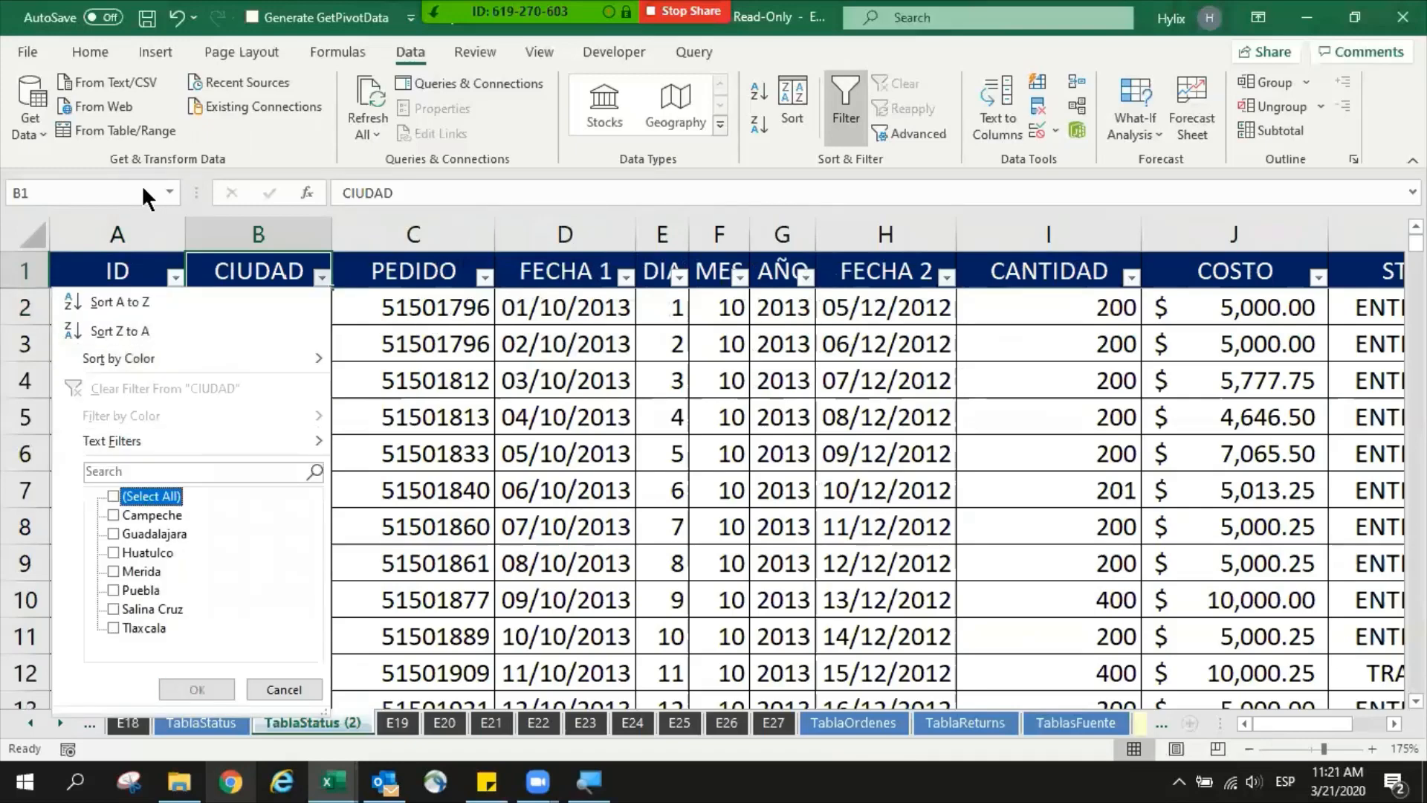
key(Down)
key(space)
key(Return)
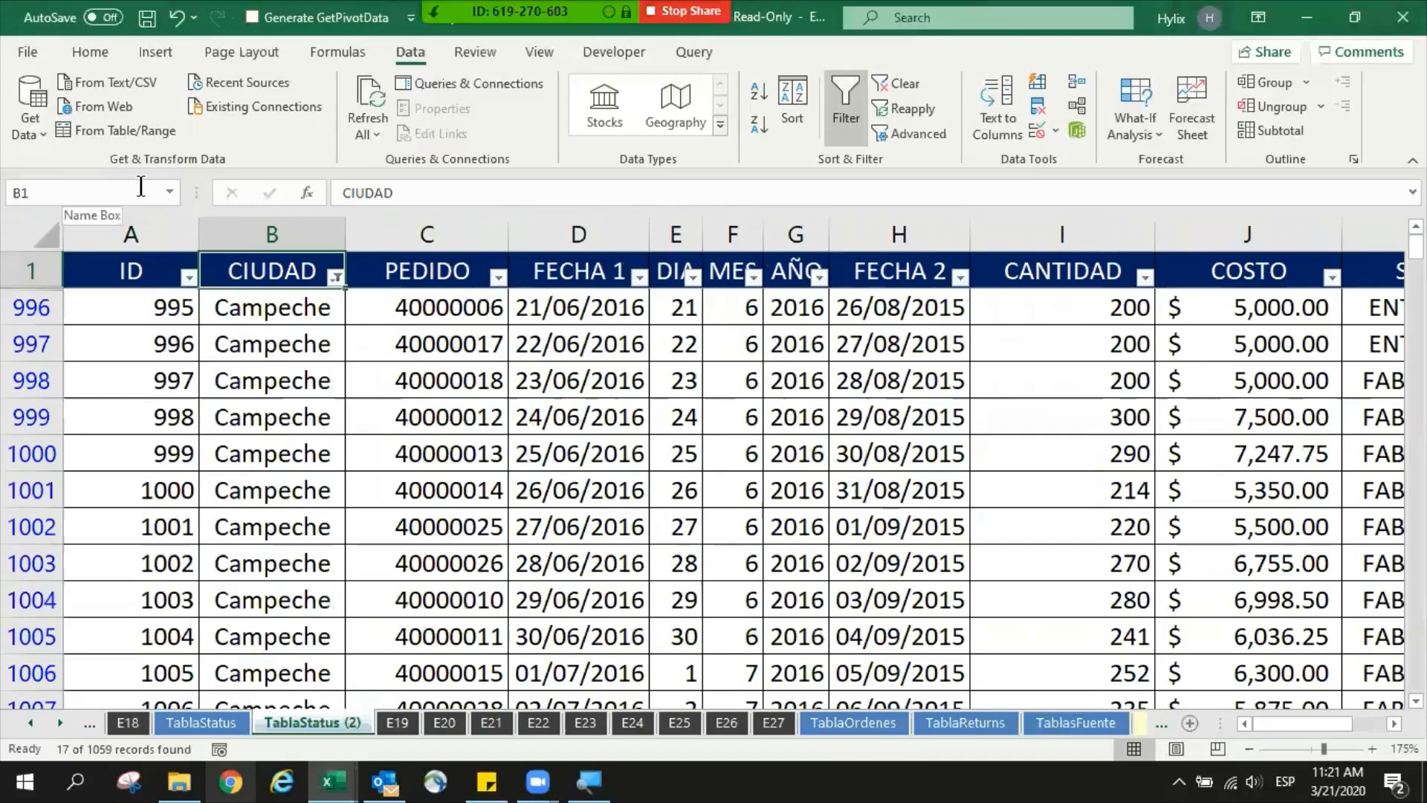
- Go to the sum and average comparison blocks below the filtered COSTO column
key(ctrl+Down)
scroll(933, 452, down, 2)
click(1239, 451)
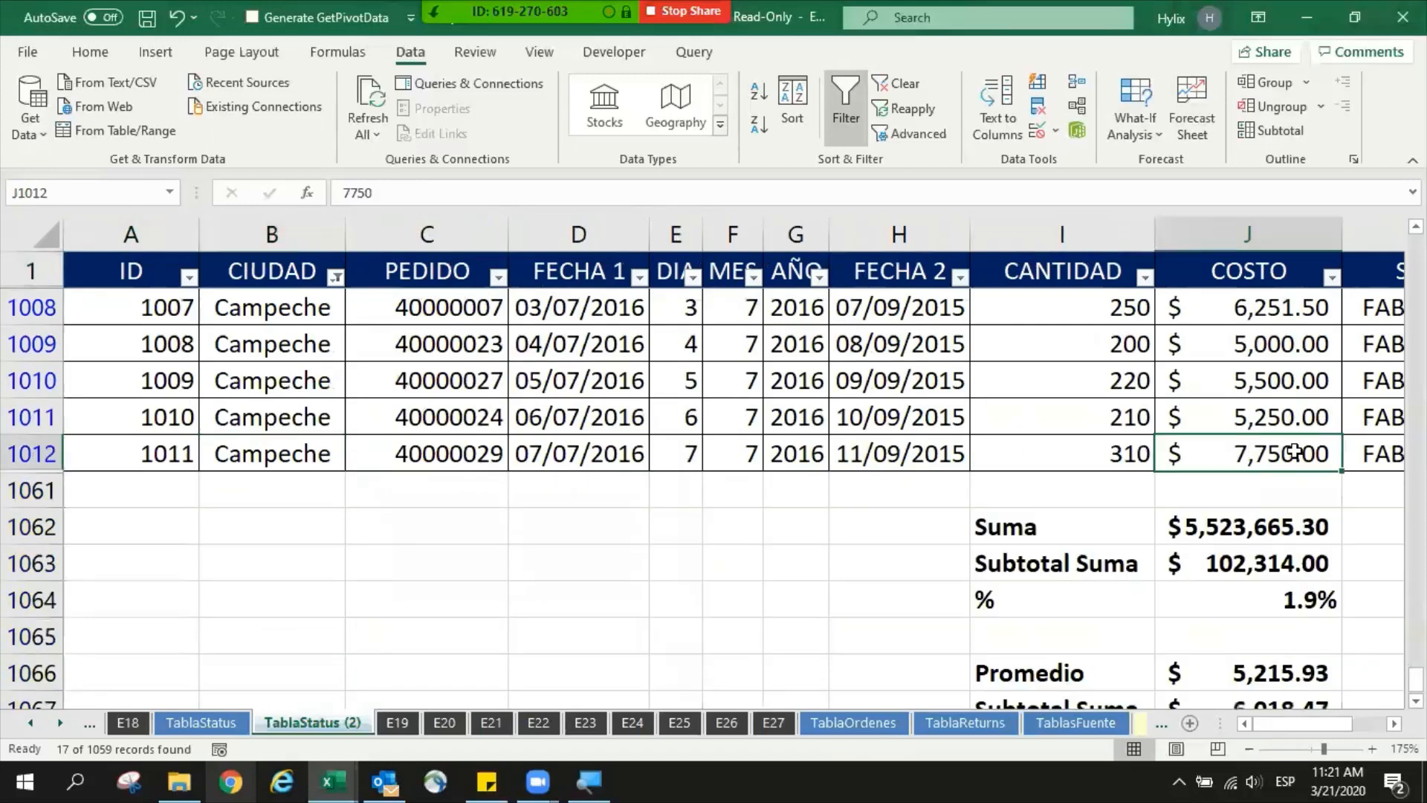
key(Right)
key(Left)
key(ctrl+Down)
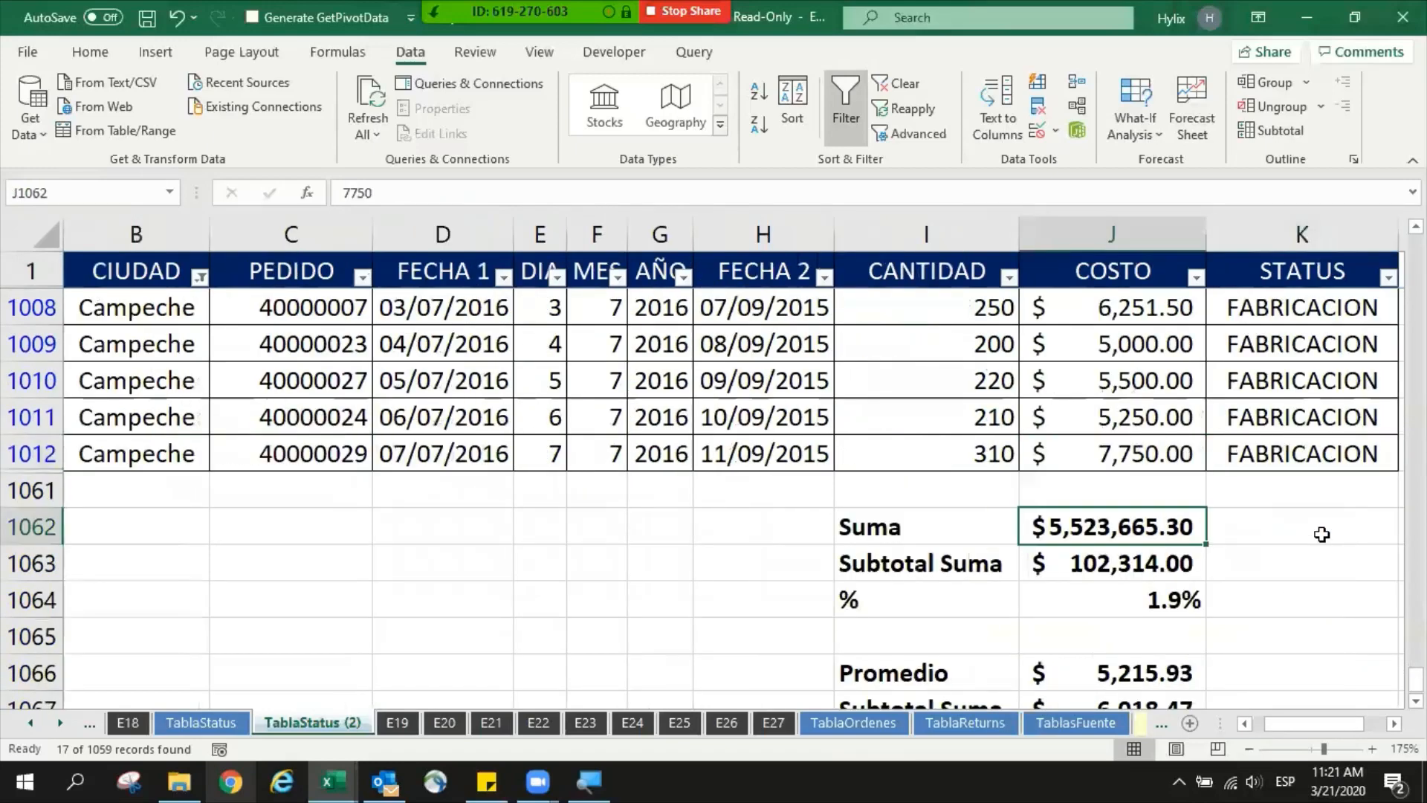
key(Down)
key(Down)
scroll(1299, 533, down, 1)
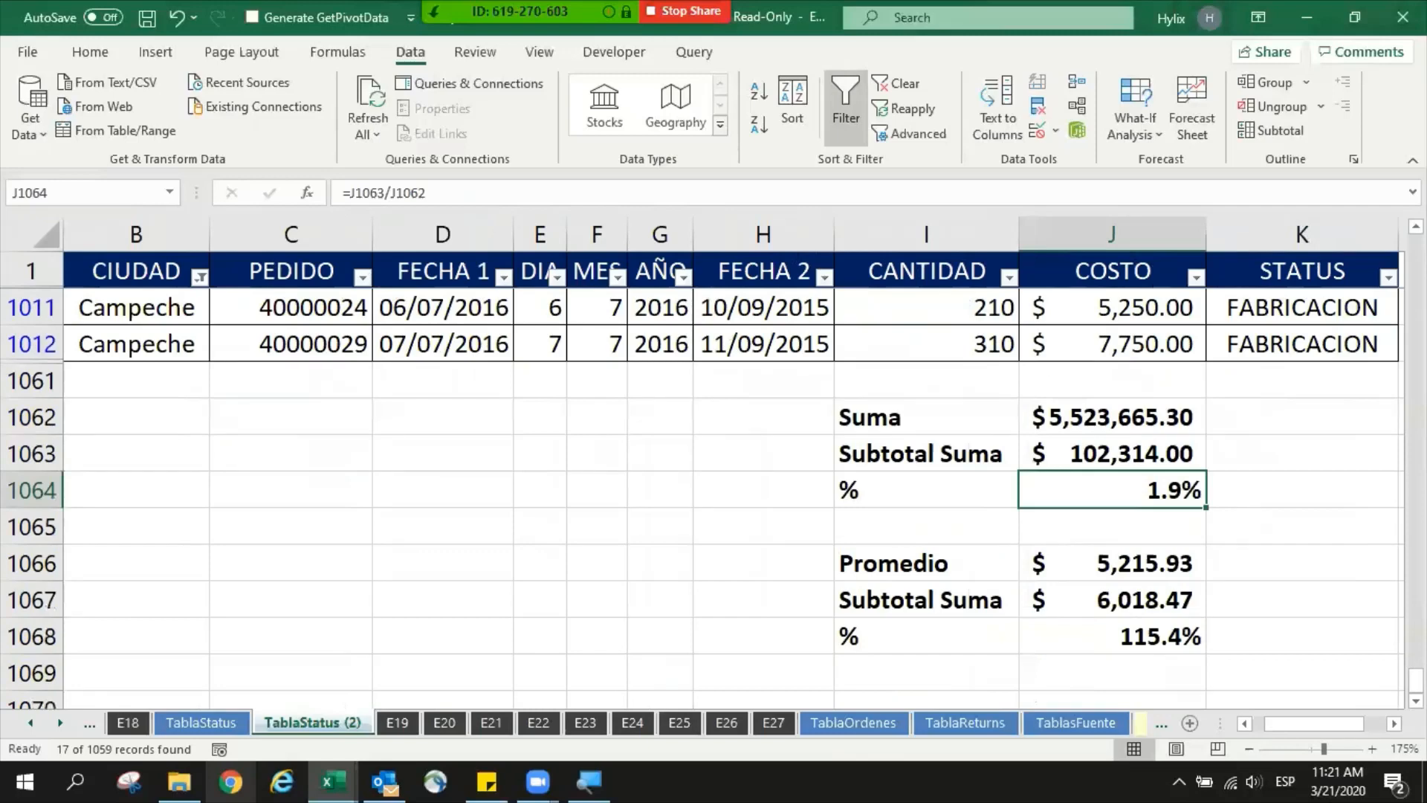
scroll(1111, 582, right, 1)
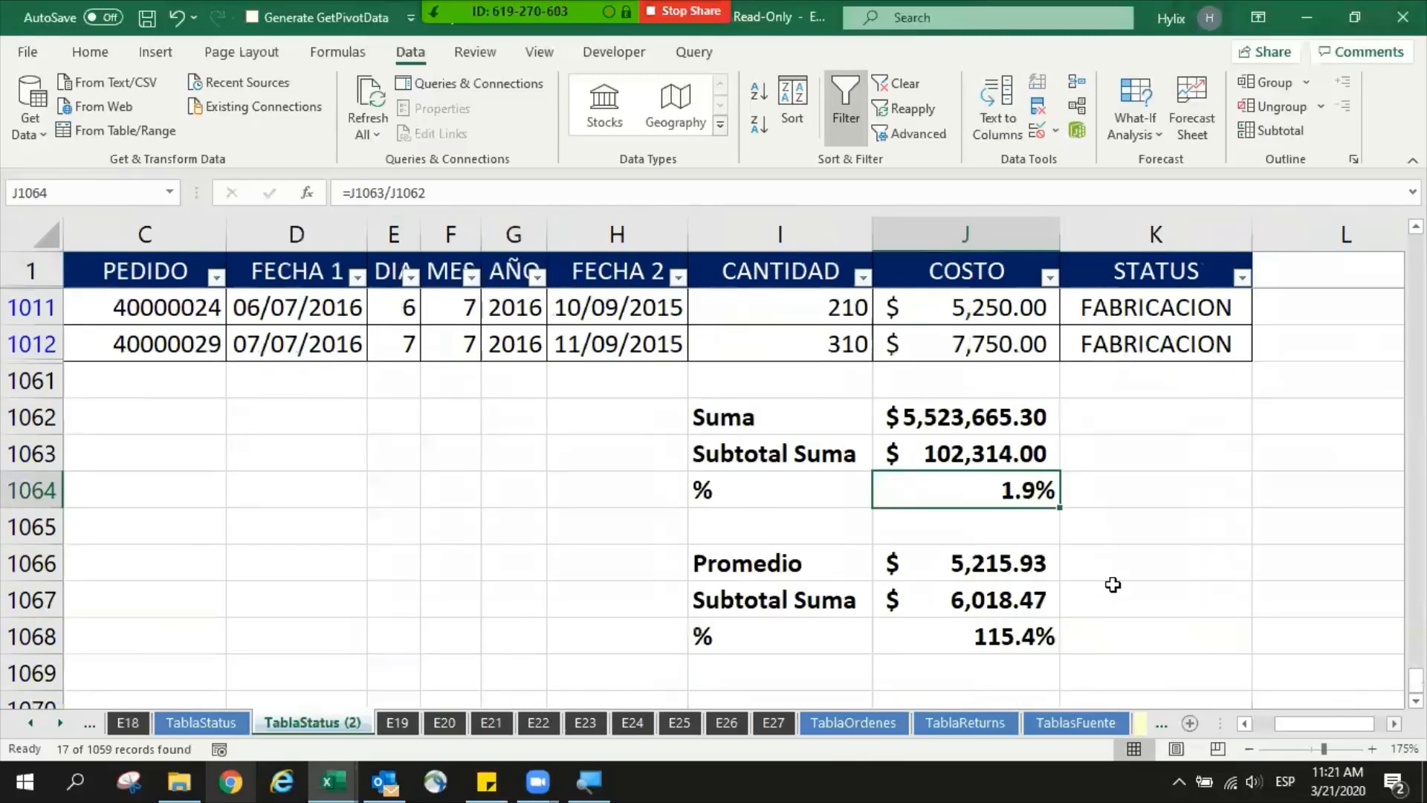
- Compare the ordinary and SUBTOTAL results for the sum and the average under the Campeche filter
click(992, 428)
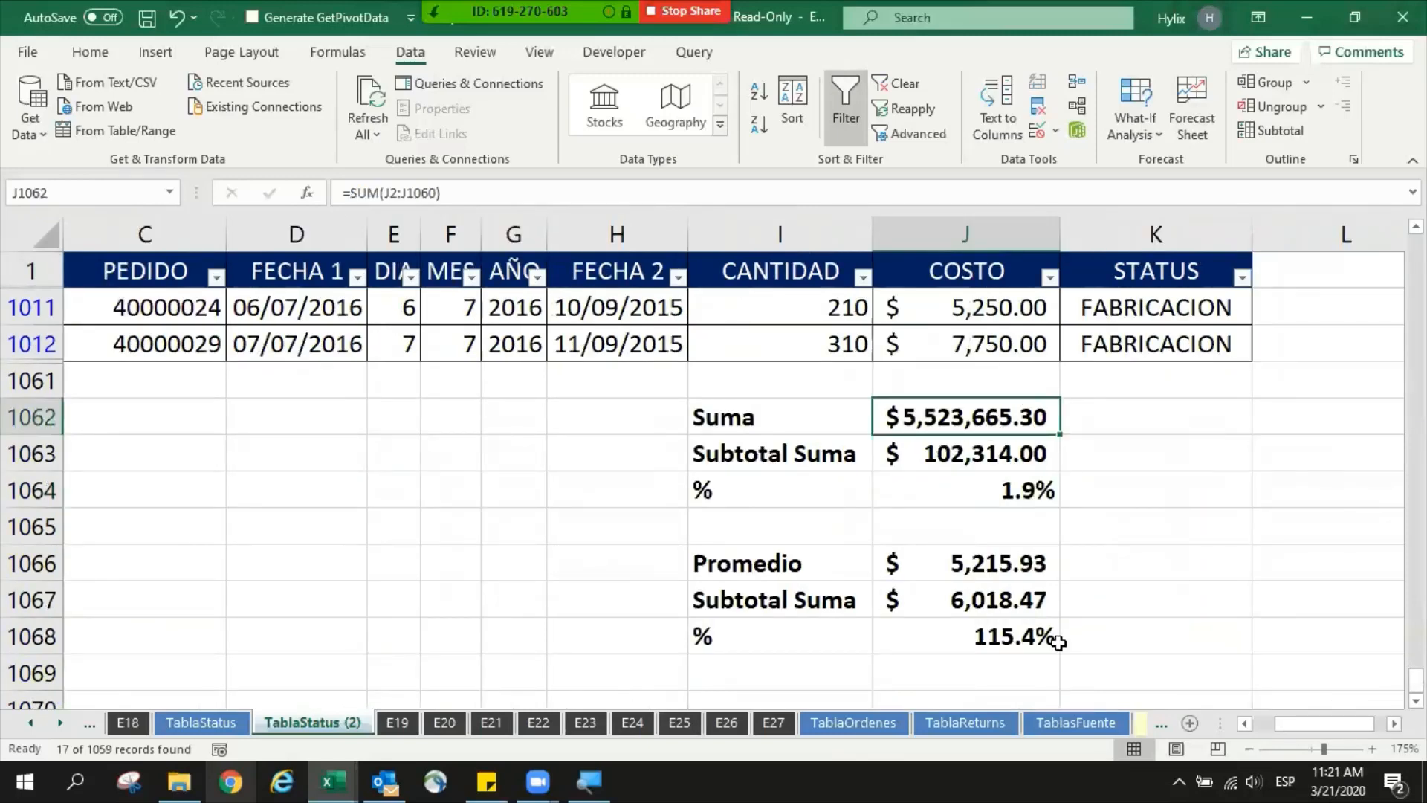
key(Down)
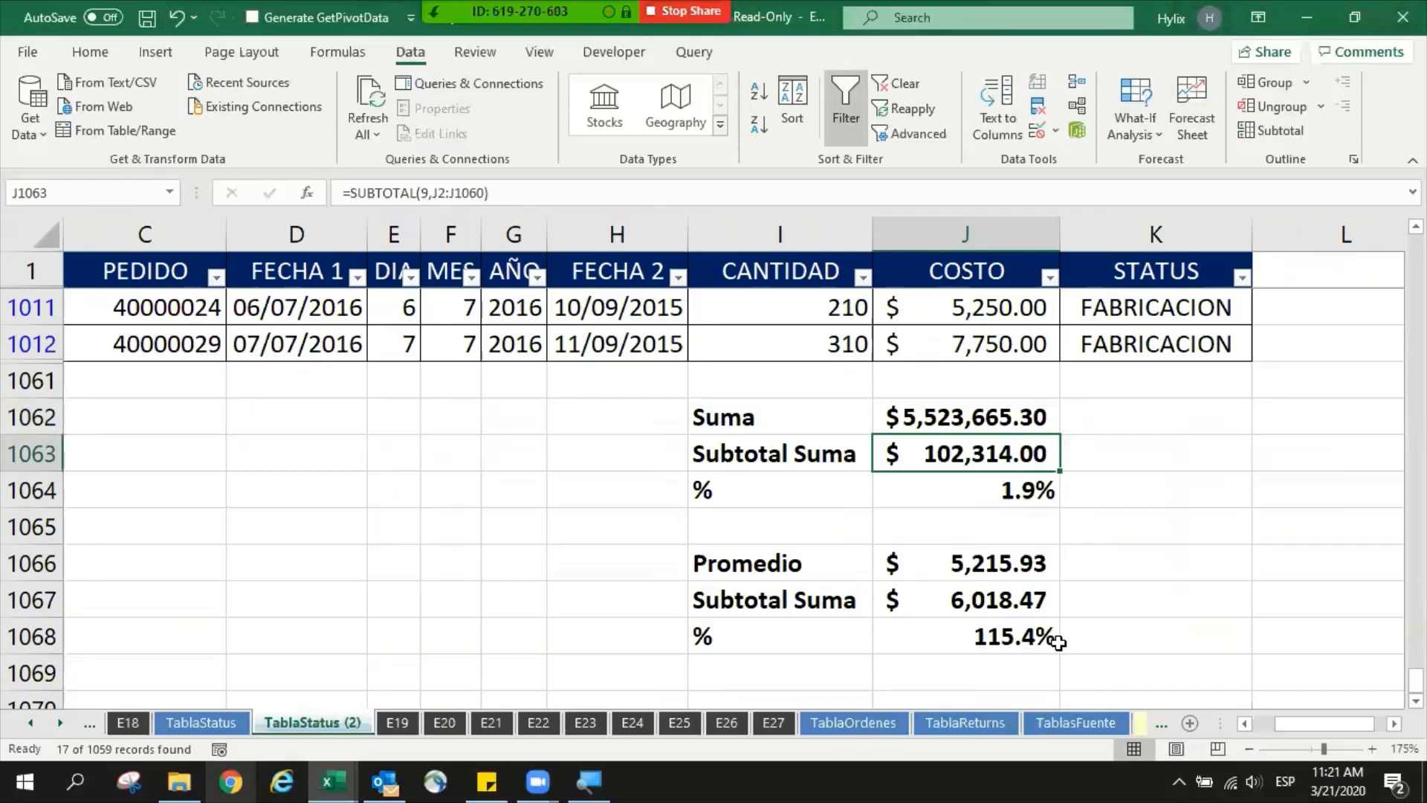
key(Up)
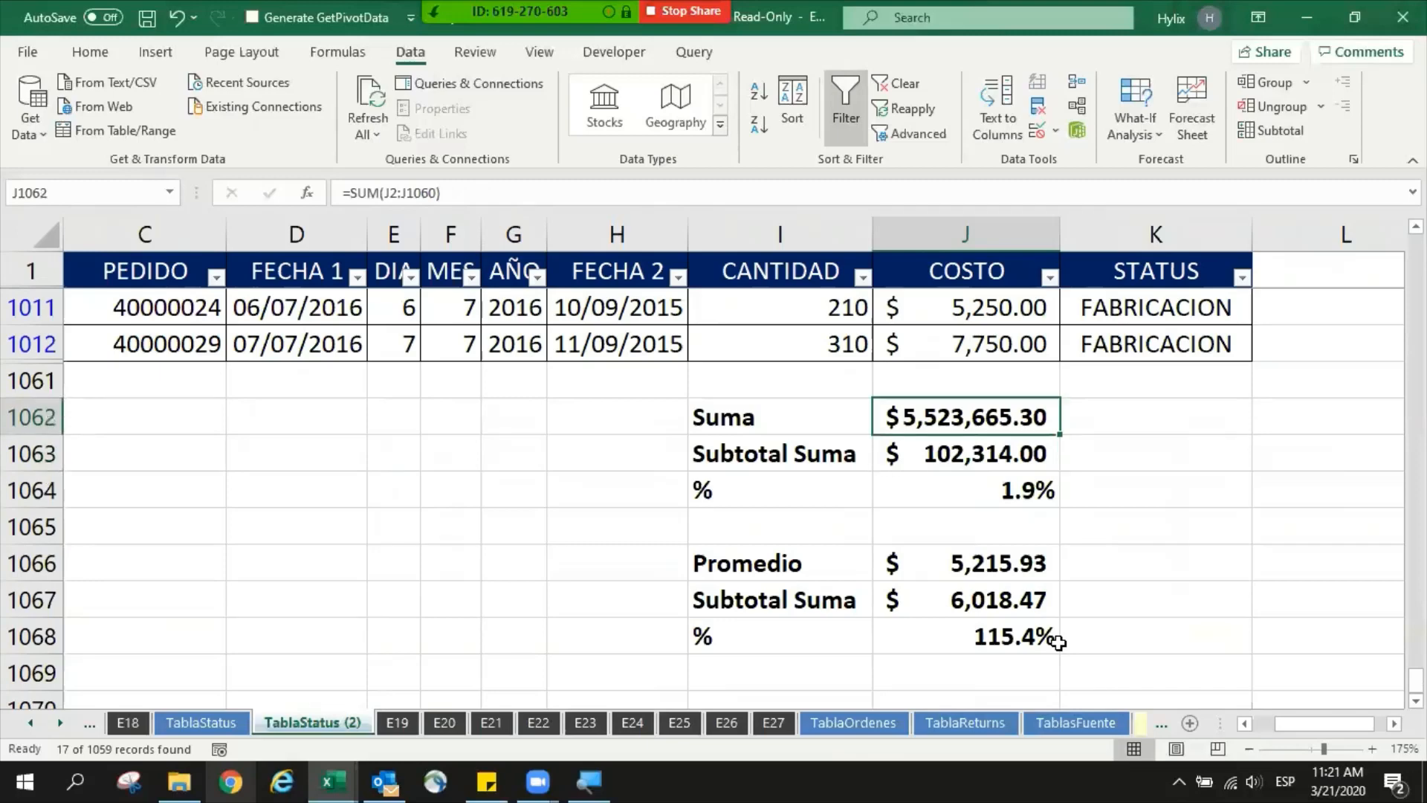
key(Down)
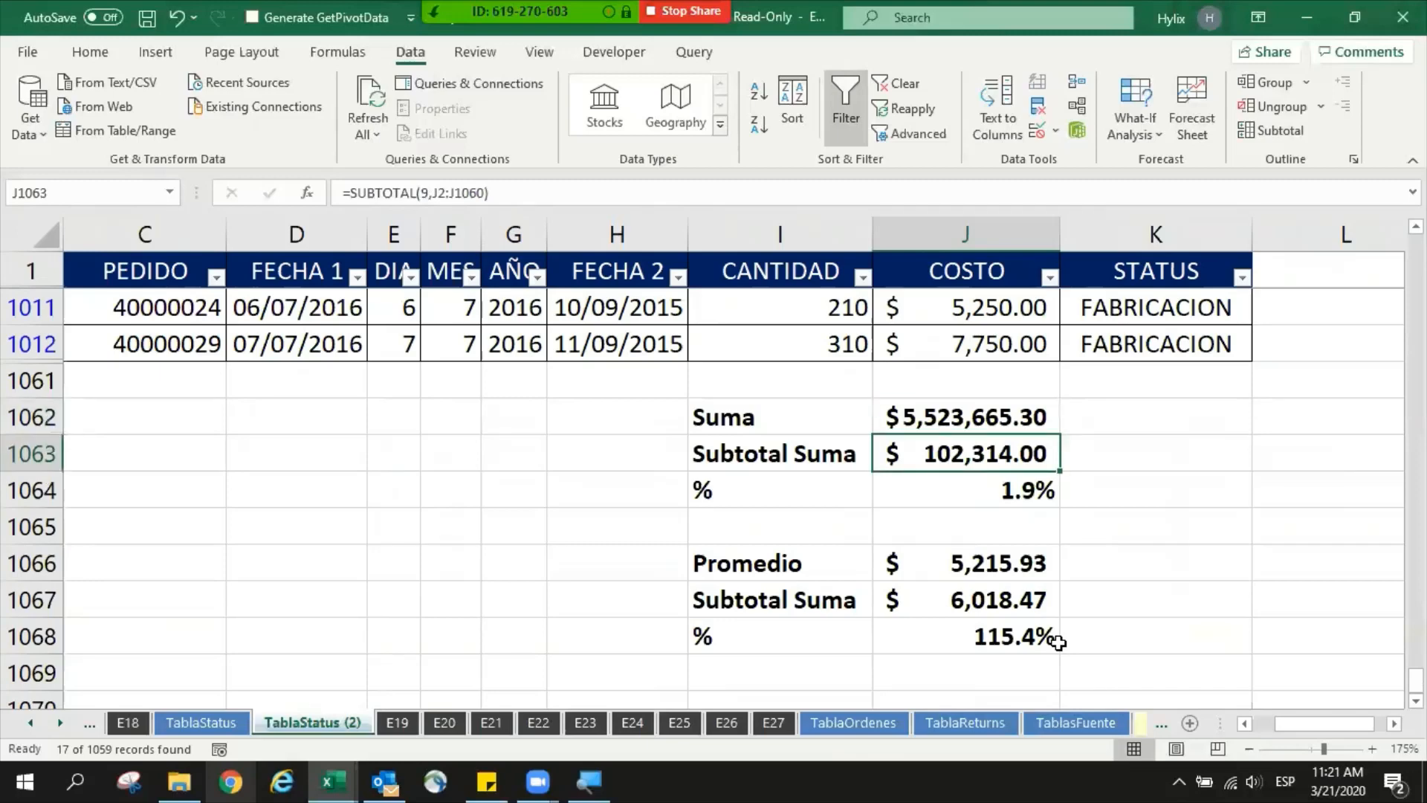
key(Down)
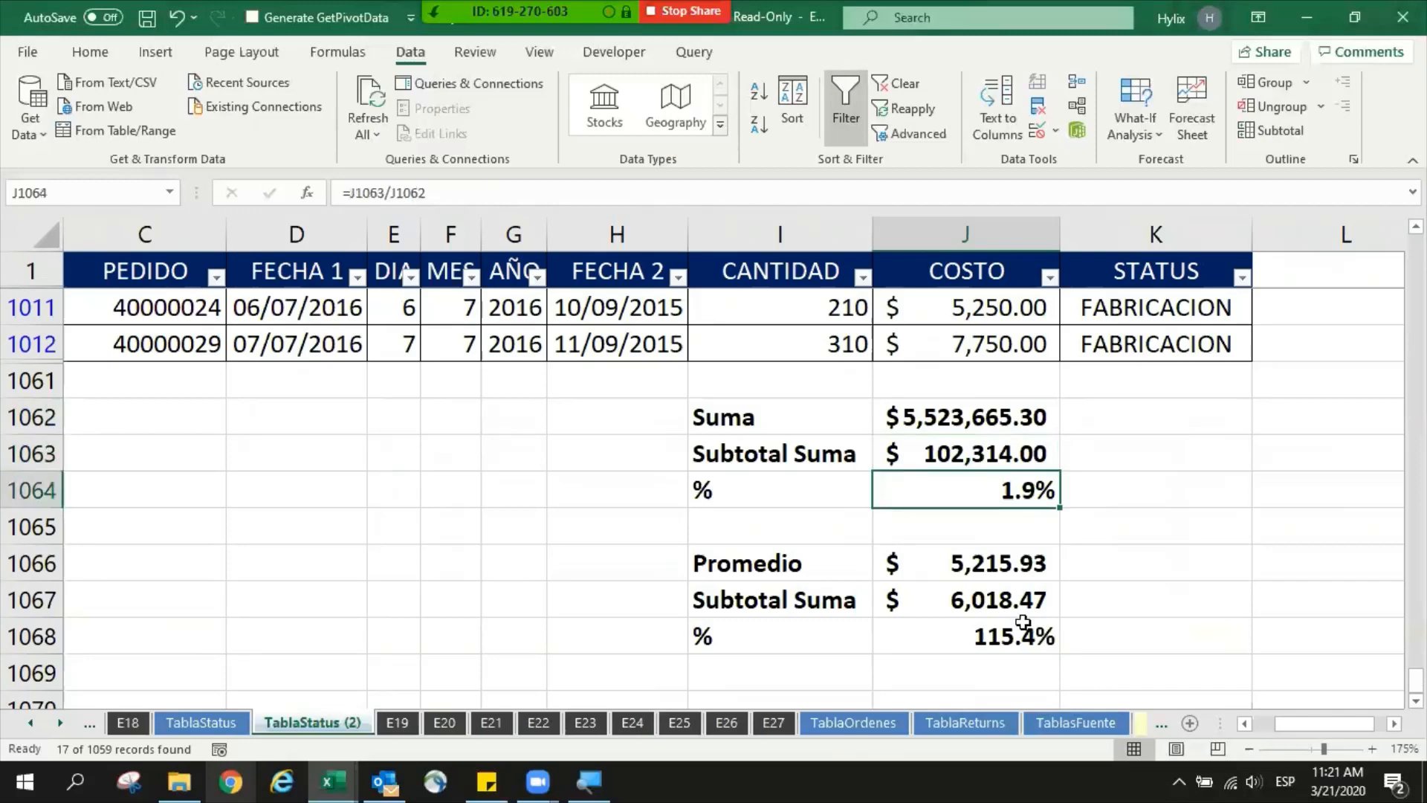
click(968, 568)
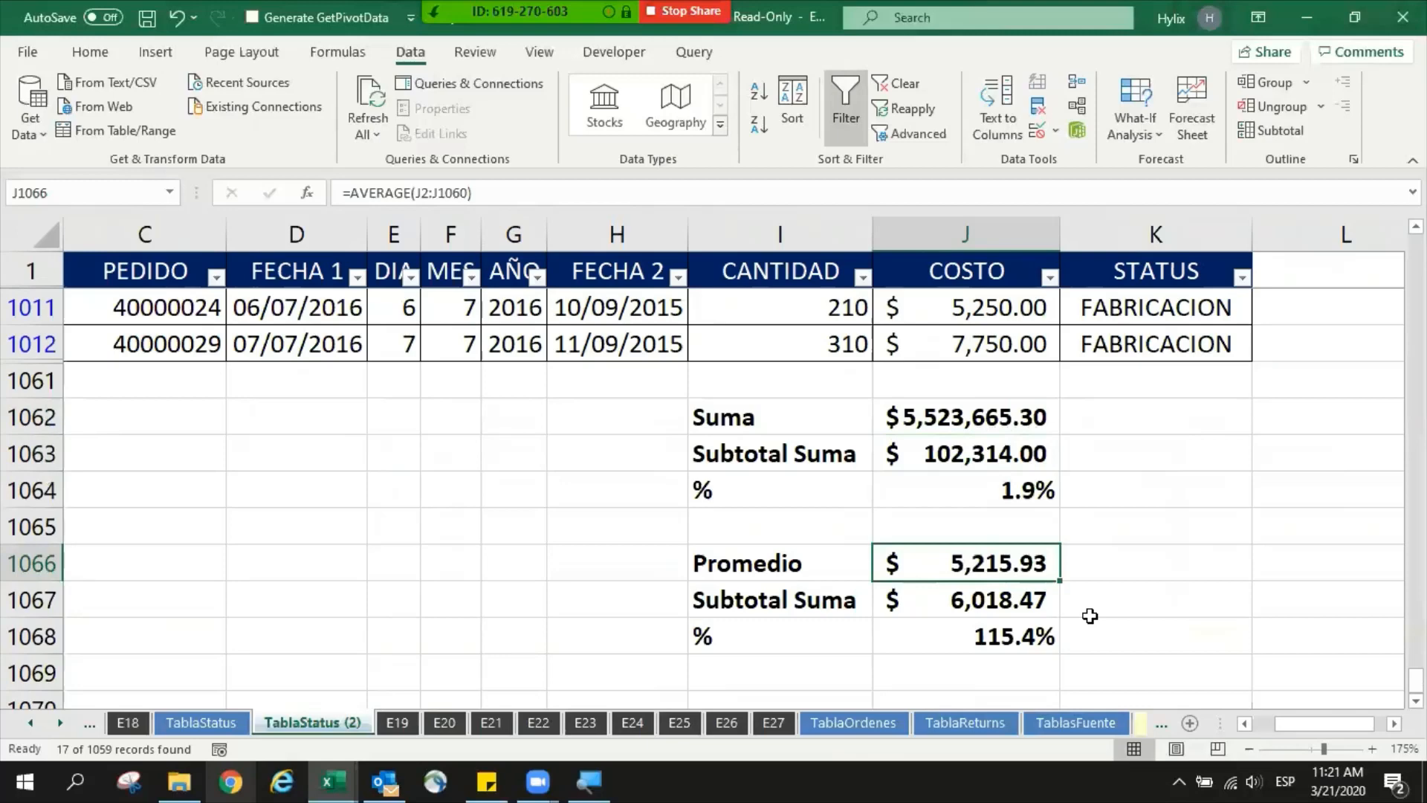
click(794, 602)
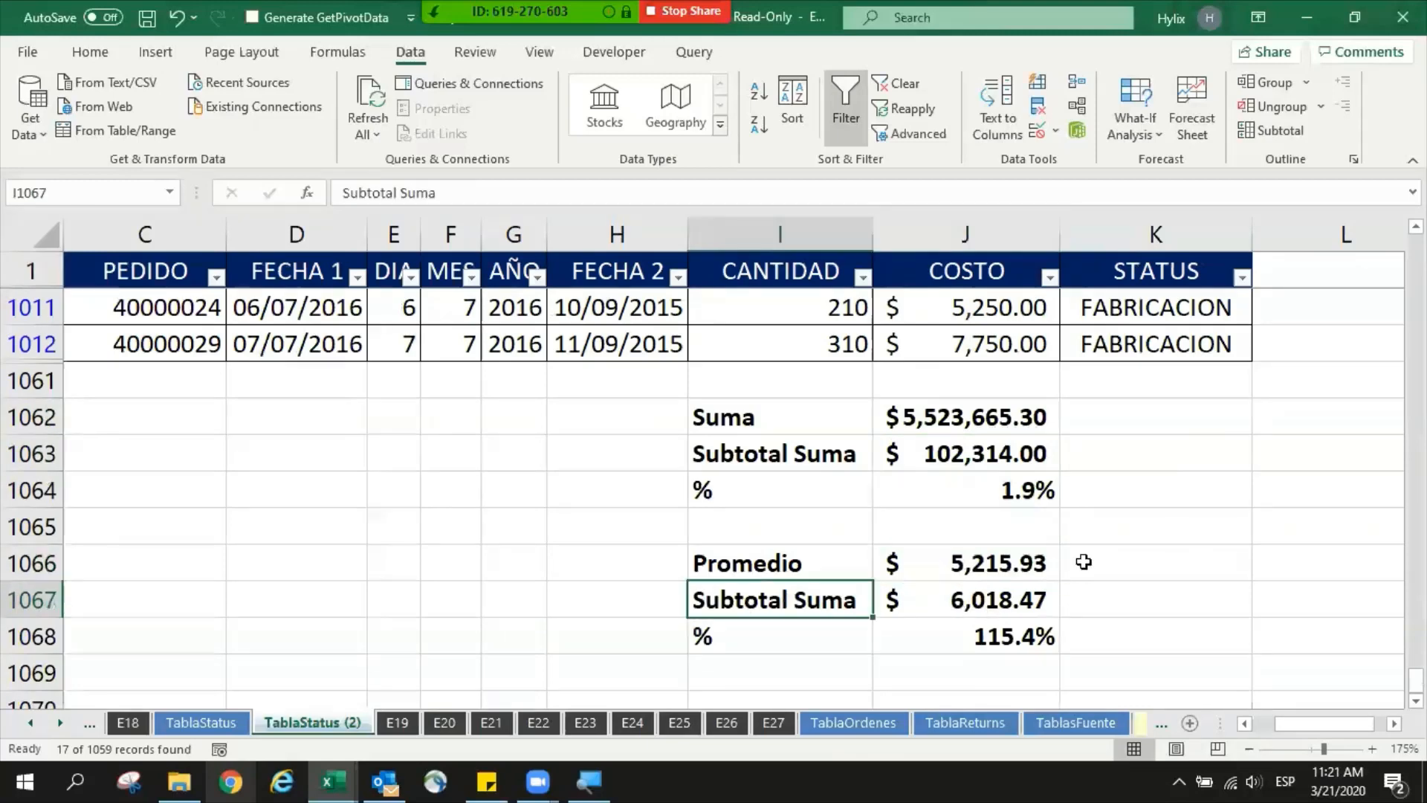
- Change the label in I1067 to "Subtotal Prom"
key(F2)
key(ctrl+shift+Left)
text(Prom)
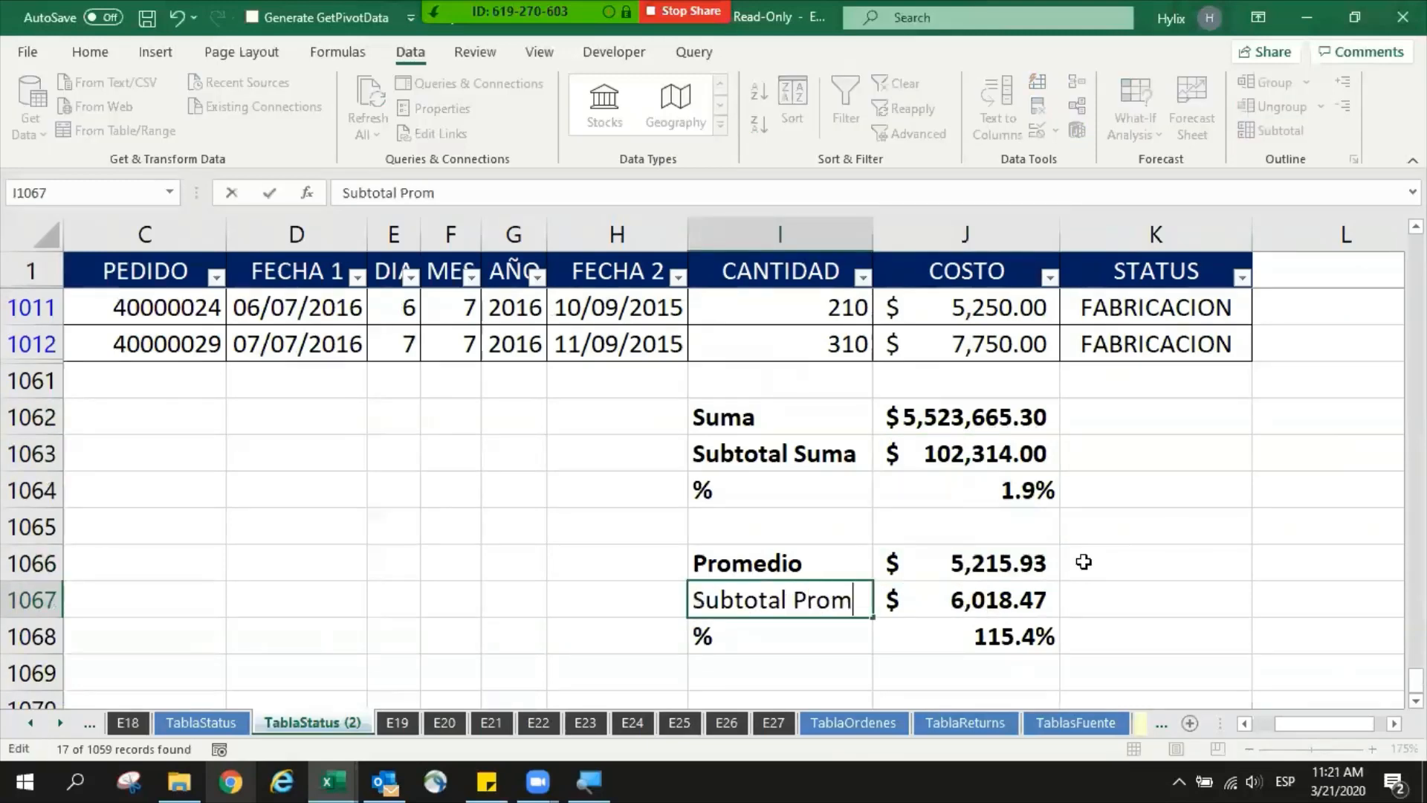
key(Return)
- Compare the ordinary average, the SUBTOTAL average and their percentage in the average block
key(Up)
key(Right)
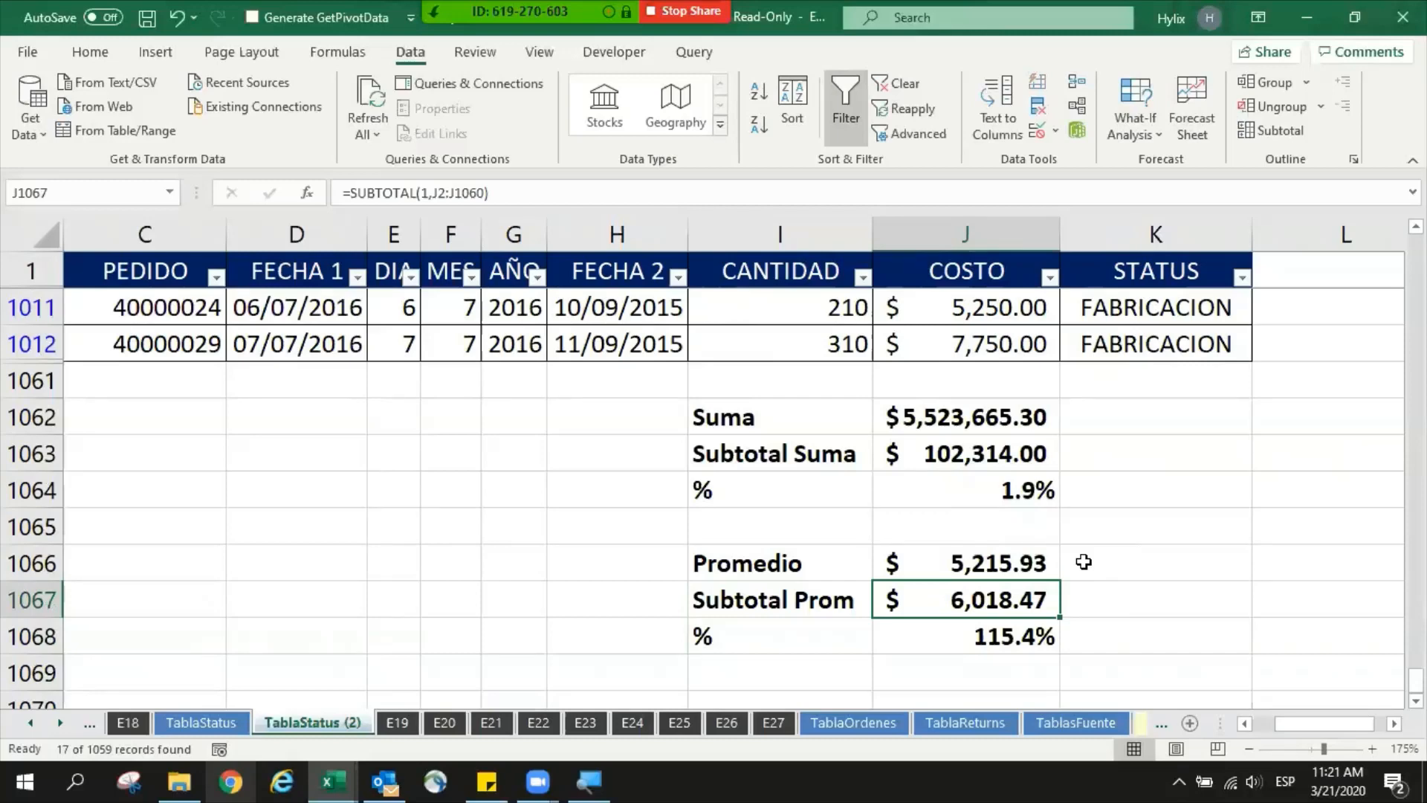
key(Up)
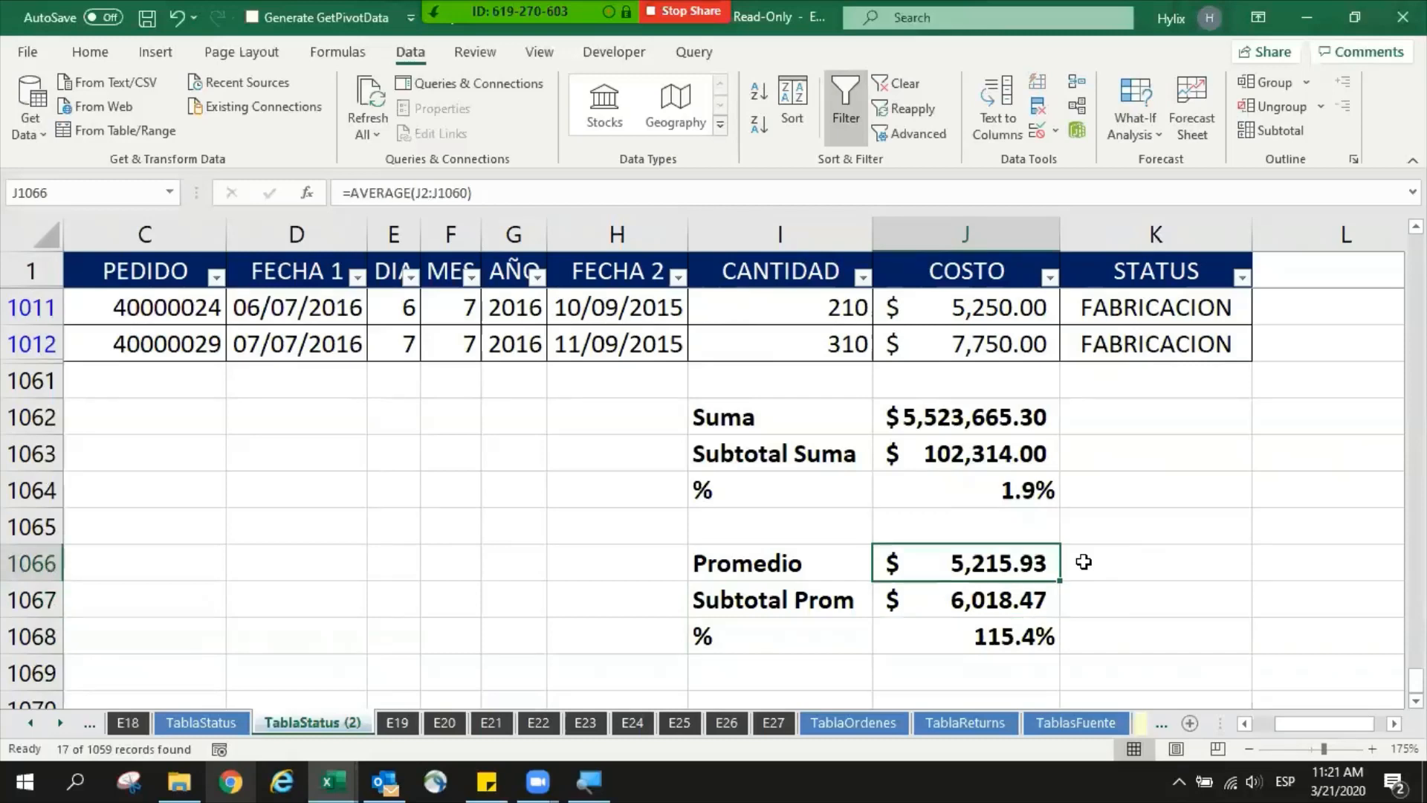
key(Down)
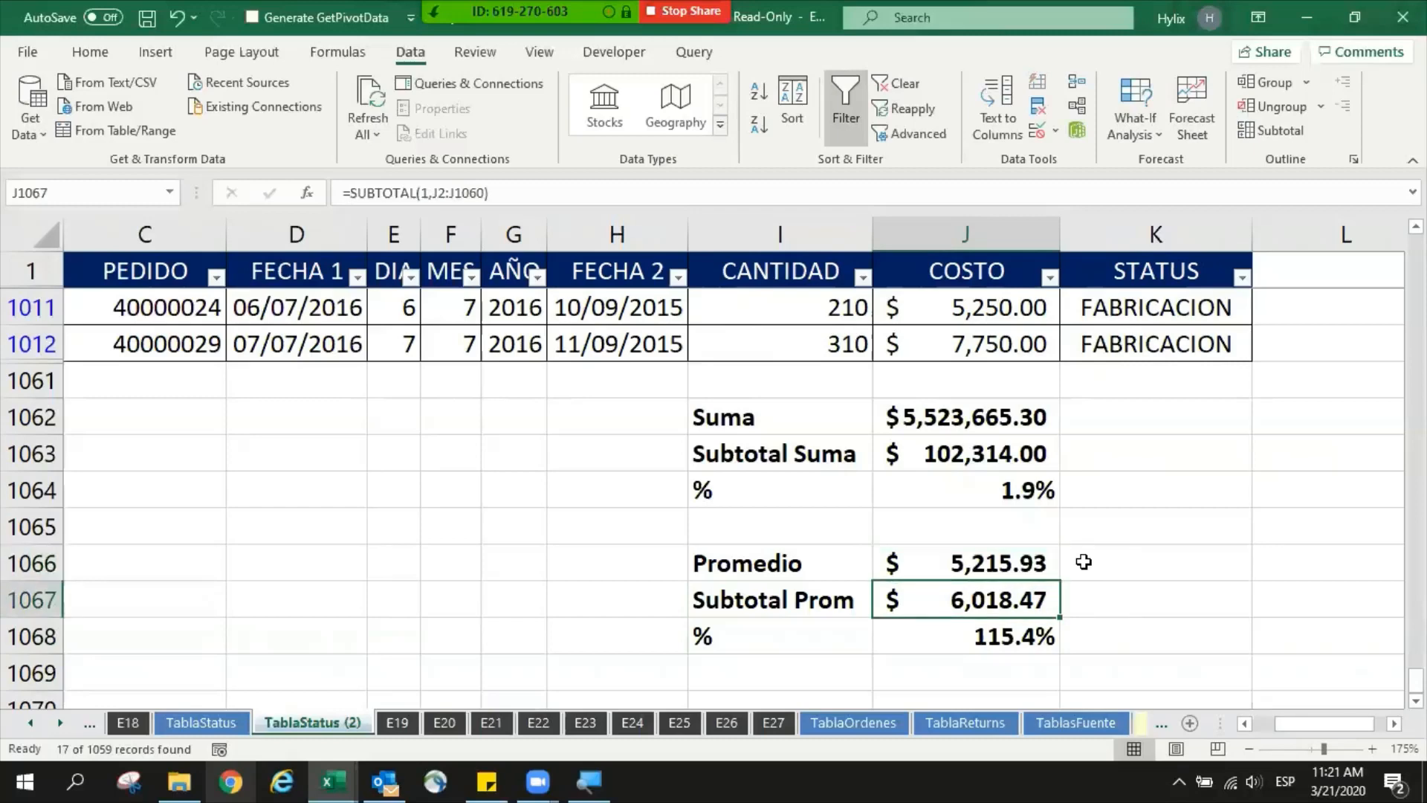
key(shift+Left)
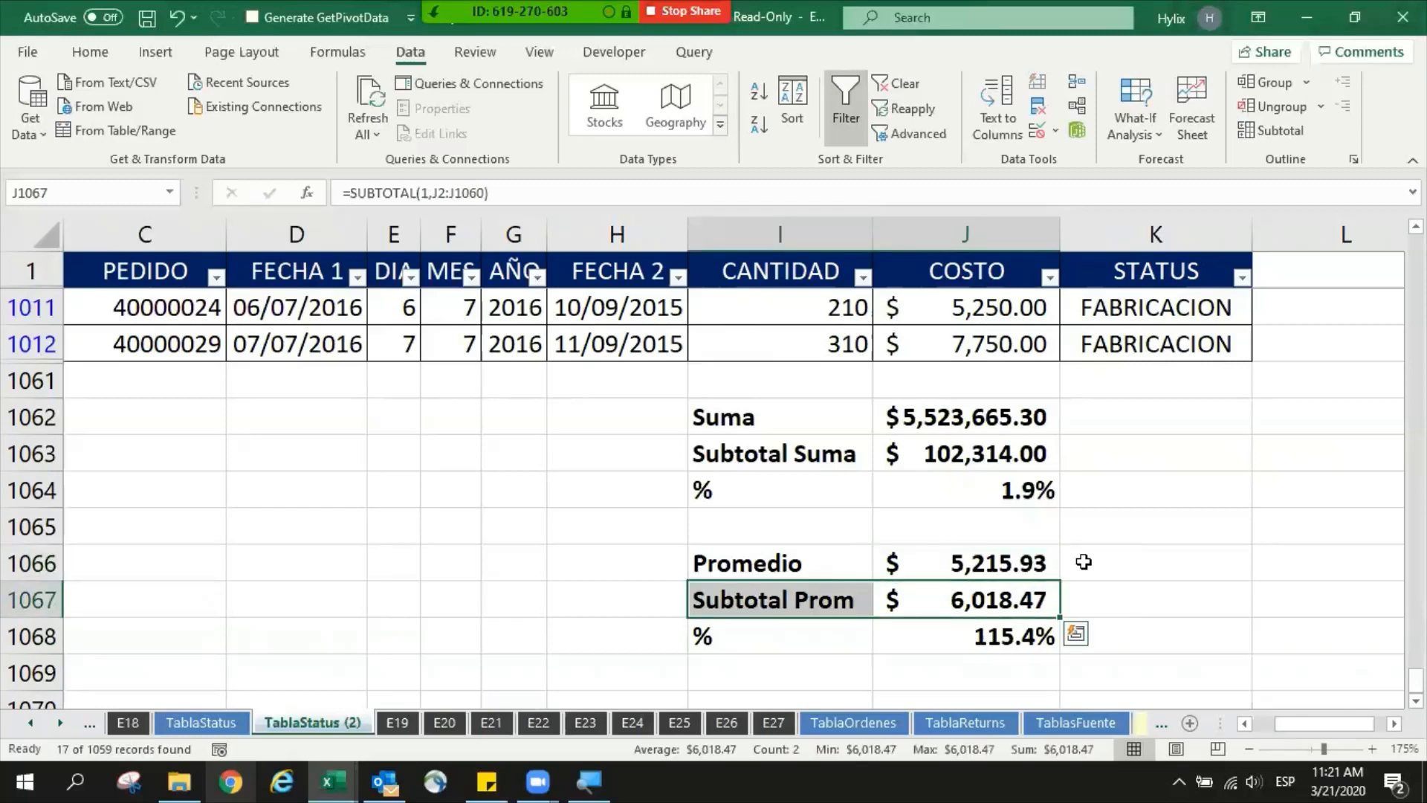
key(Down)
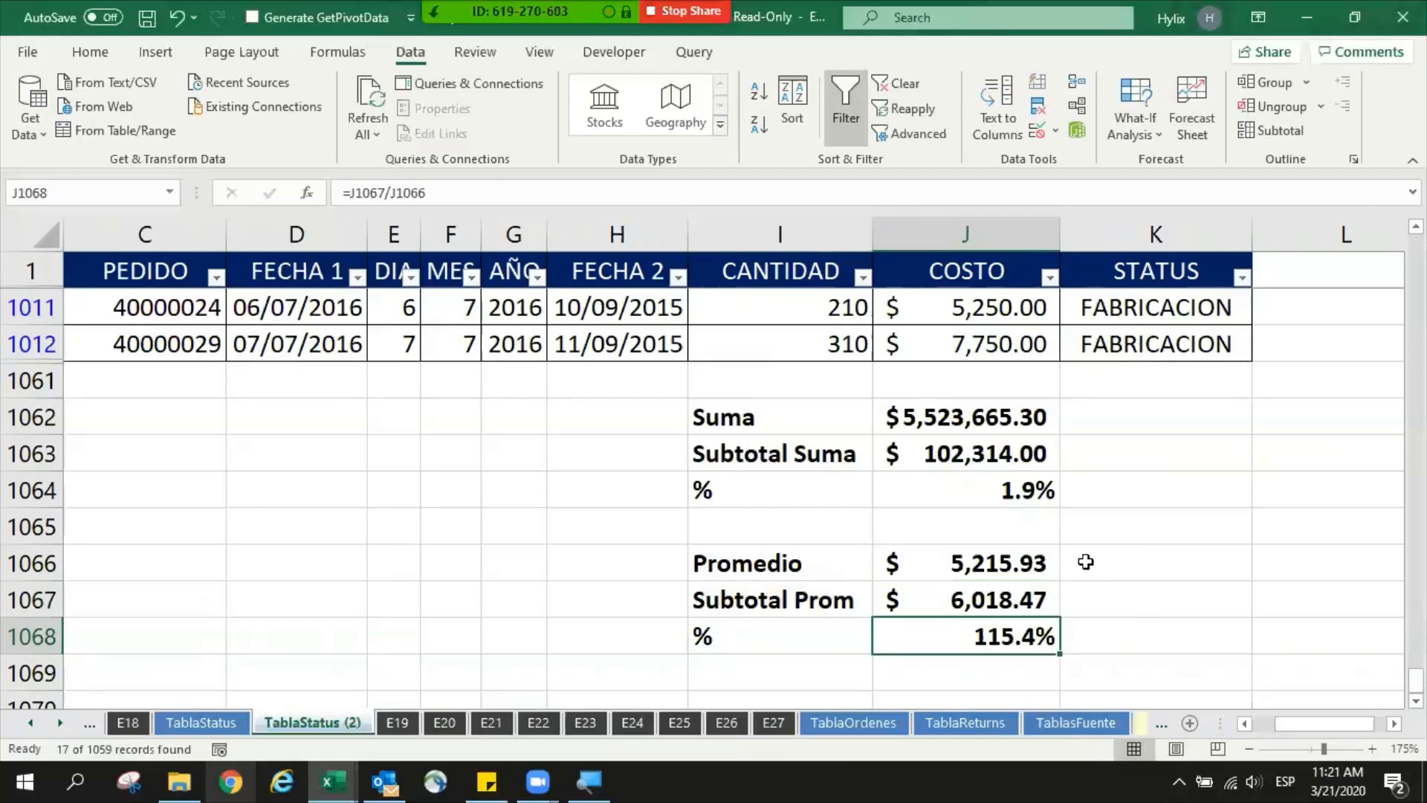
- Check which function numbers the SUBTOTAL formulas in J1063 and J1067 use for the sum and the average
click(999, 453)
key(F2)
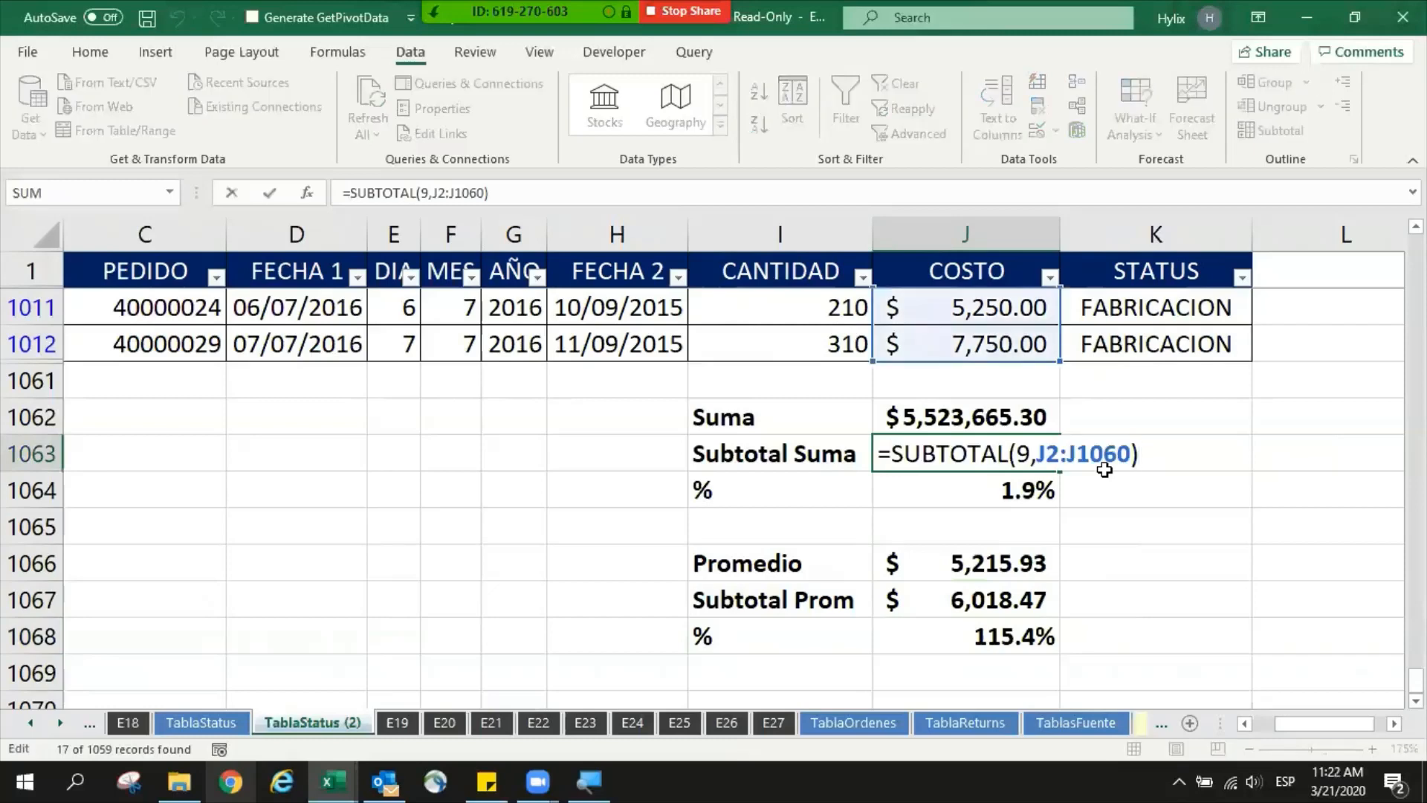
key(Escape)
key(Down)
key(Down)
key(Down)
key(Down)
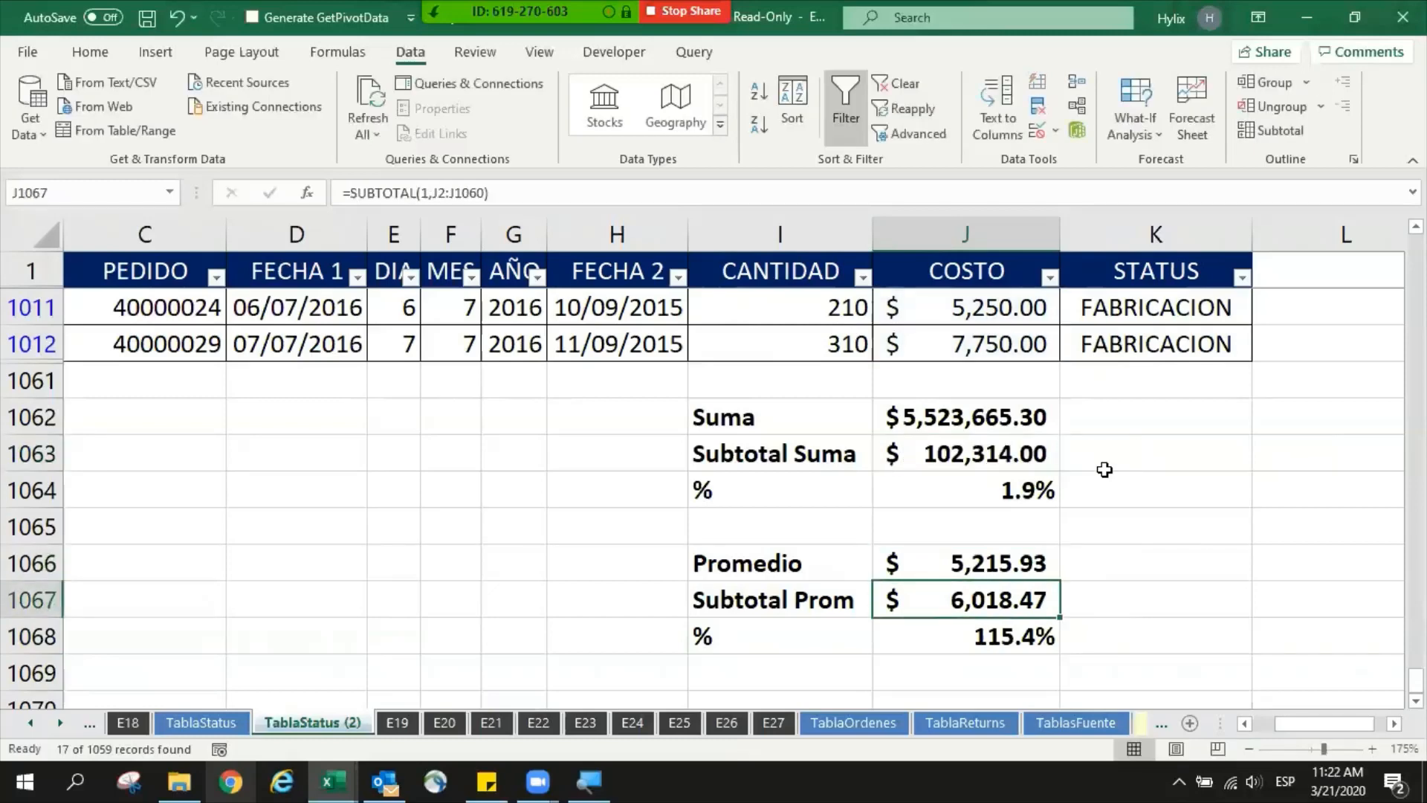
key(F2)
key(Escape)
- Examine the filtered COSTO rows above the comparison blocks and the range used by the SUBTOTAL formula in J1063
click(1005, 344)
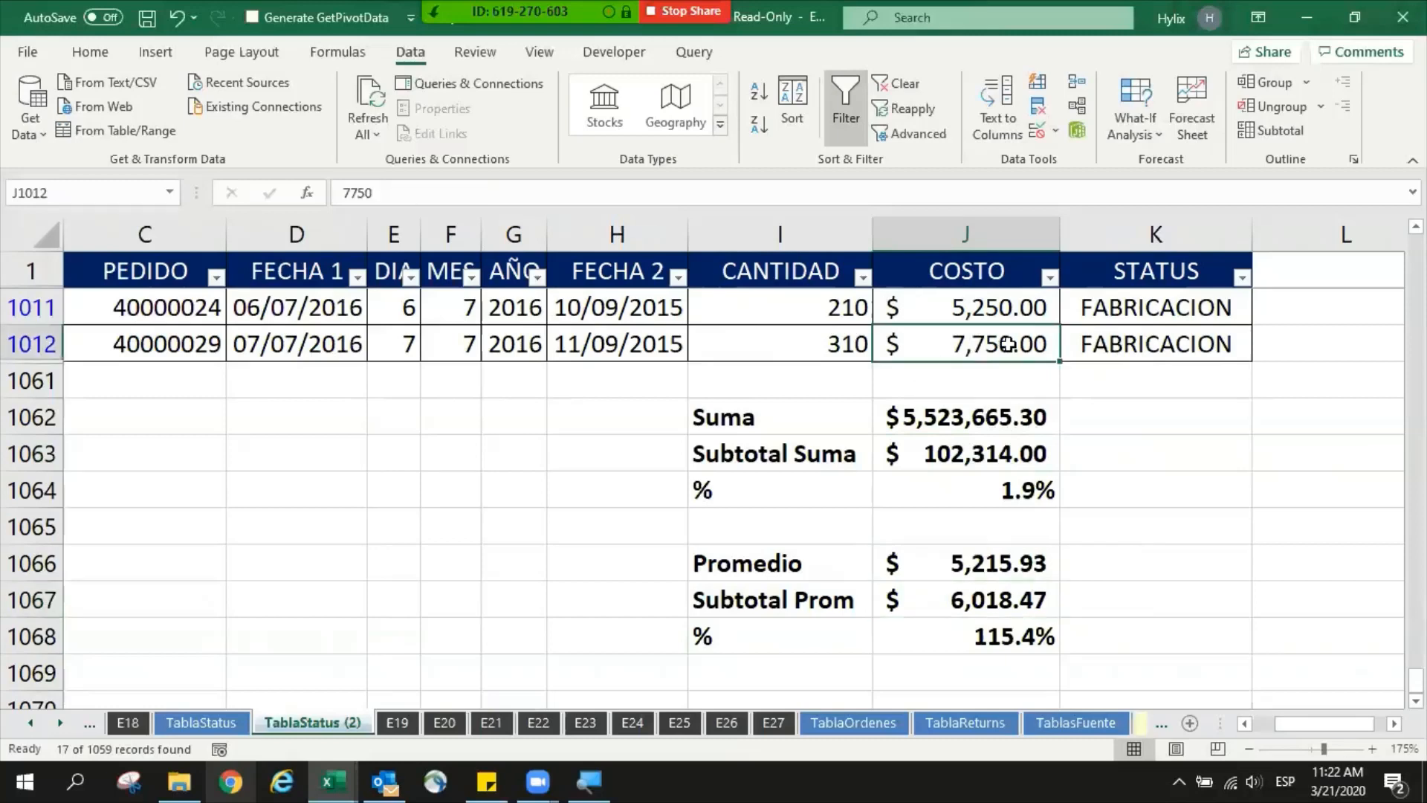
scroll(916, 334, down, 1)
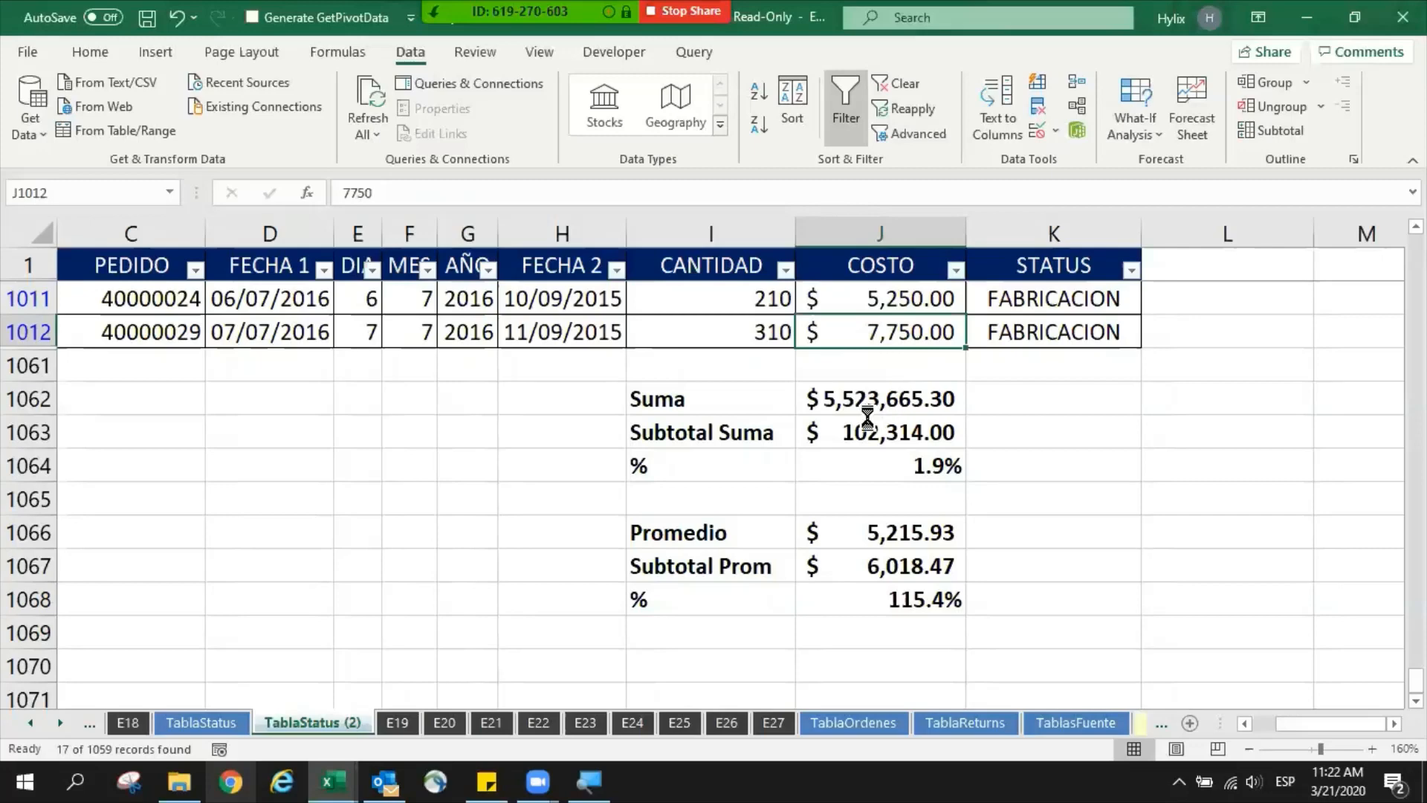
scroll(867, 418, down, 1)
click(824, 405)
click(826, 321)
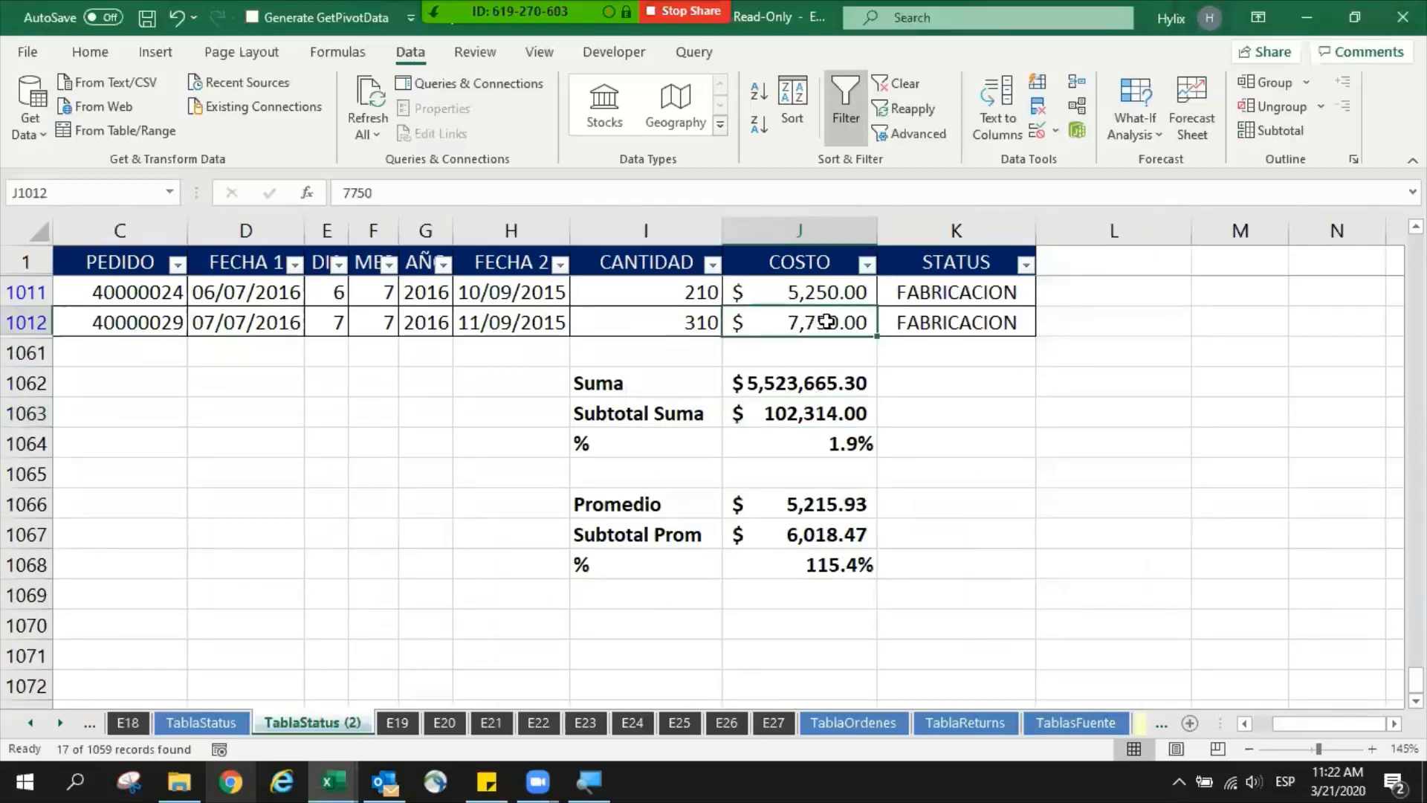
key(ctrl+Up)
key(Down)
key(ctrl+Down)
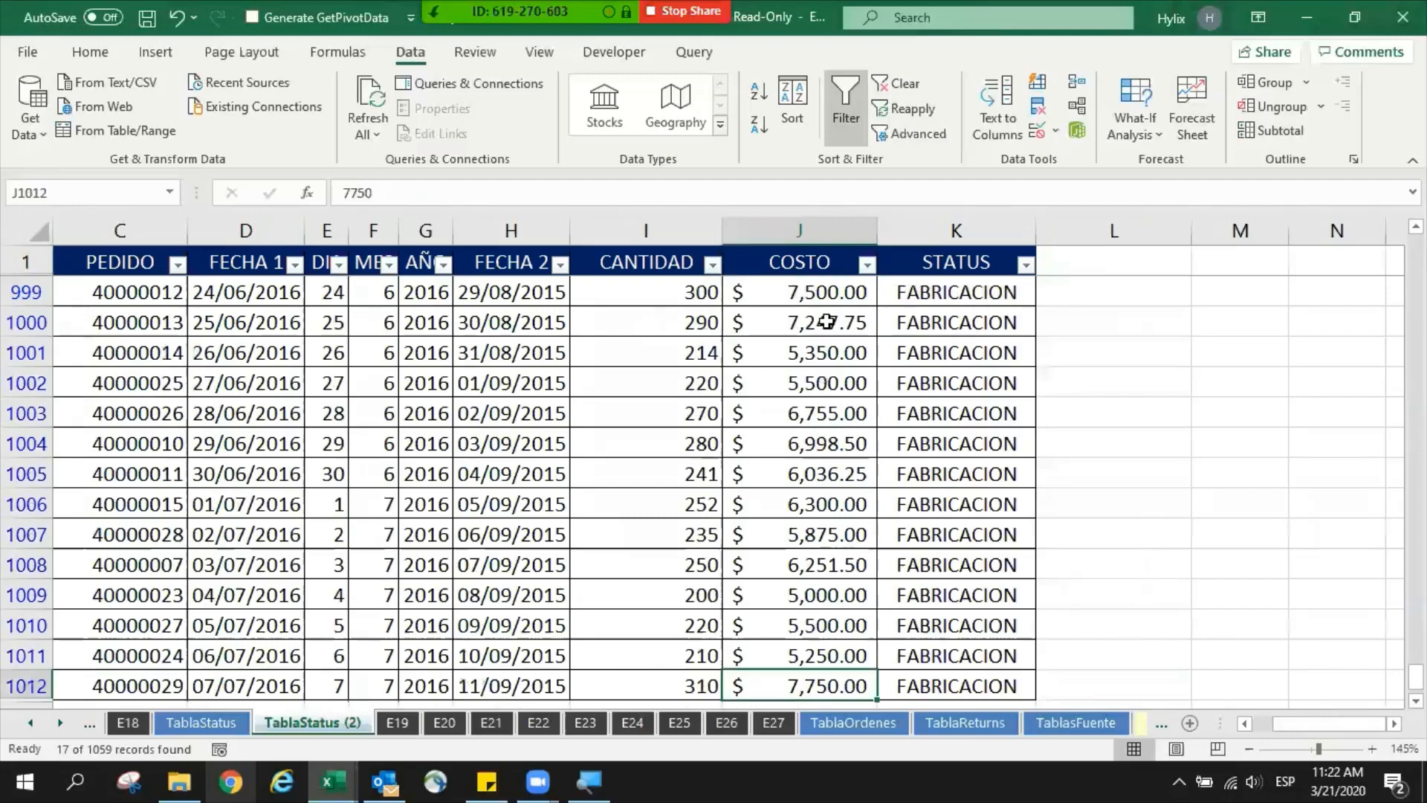
scroll(803, 443, down, 3)
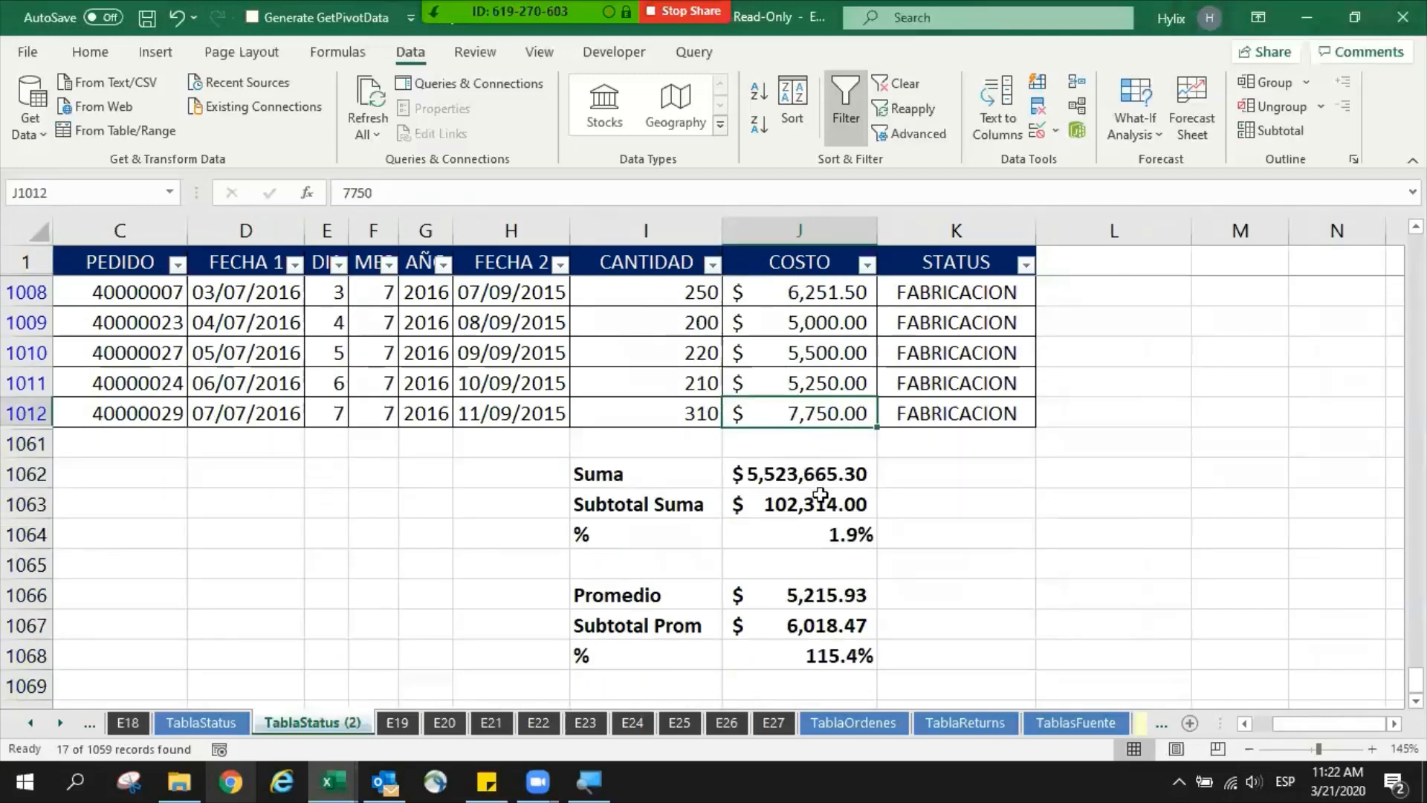
click(821, 501)
key(F2)
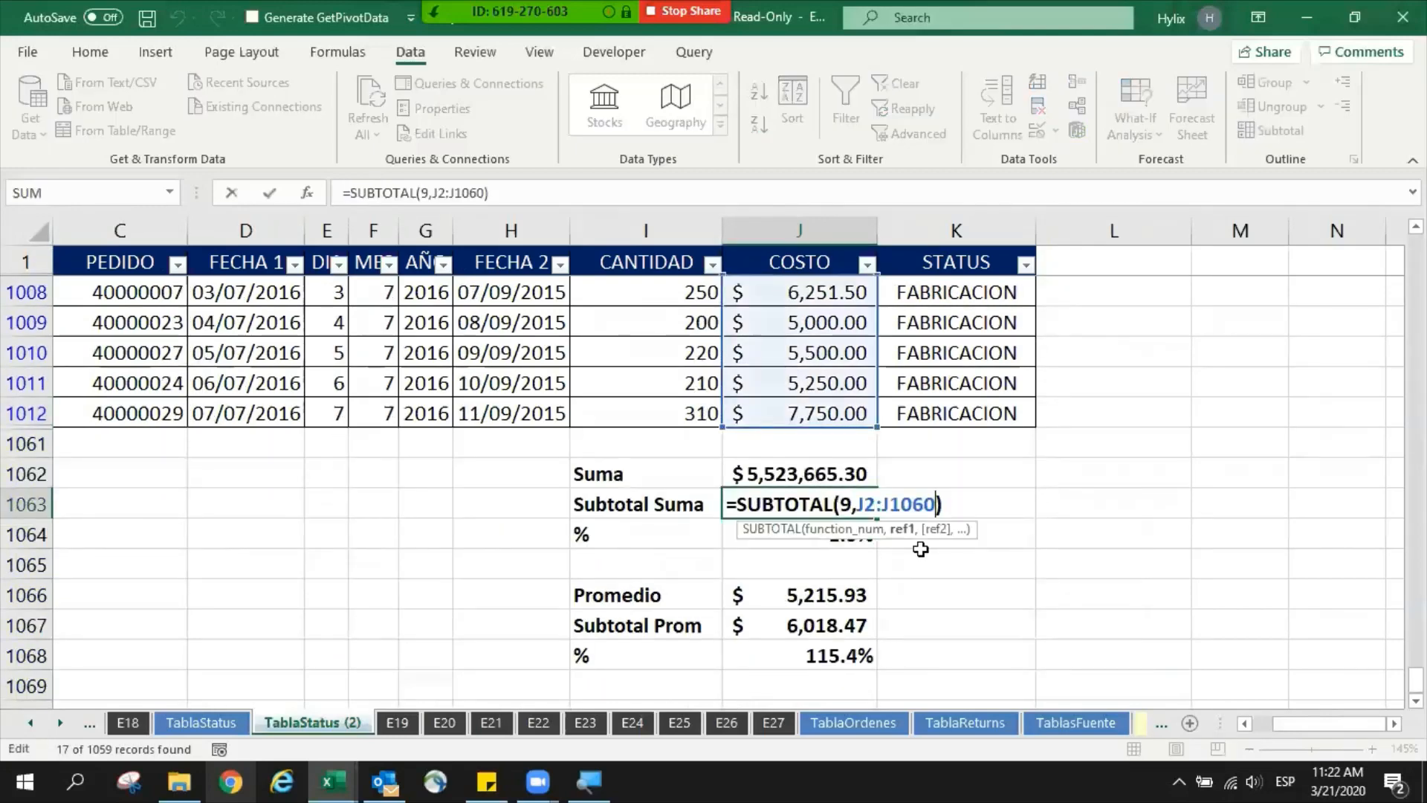
key(Escape)
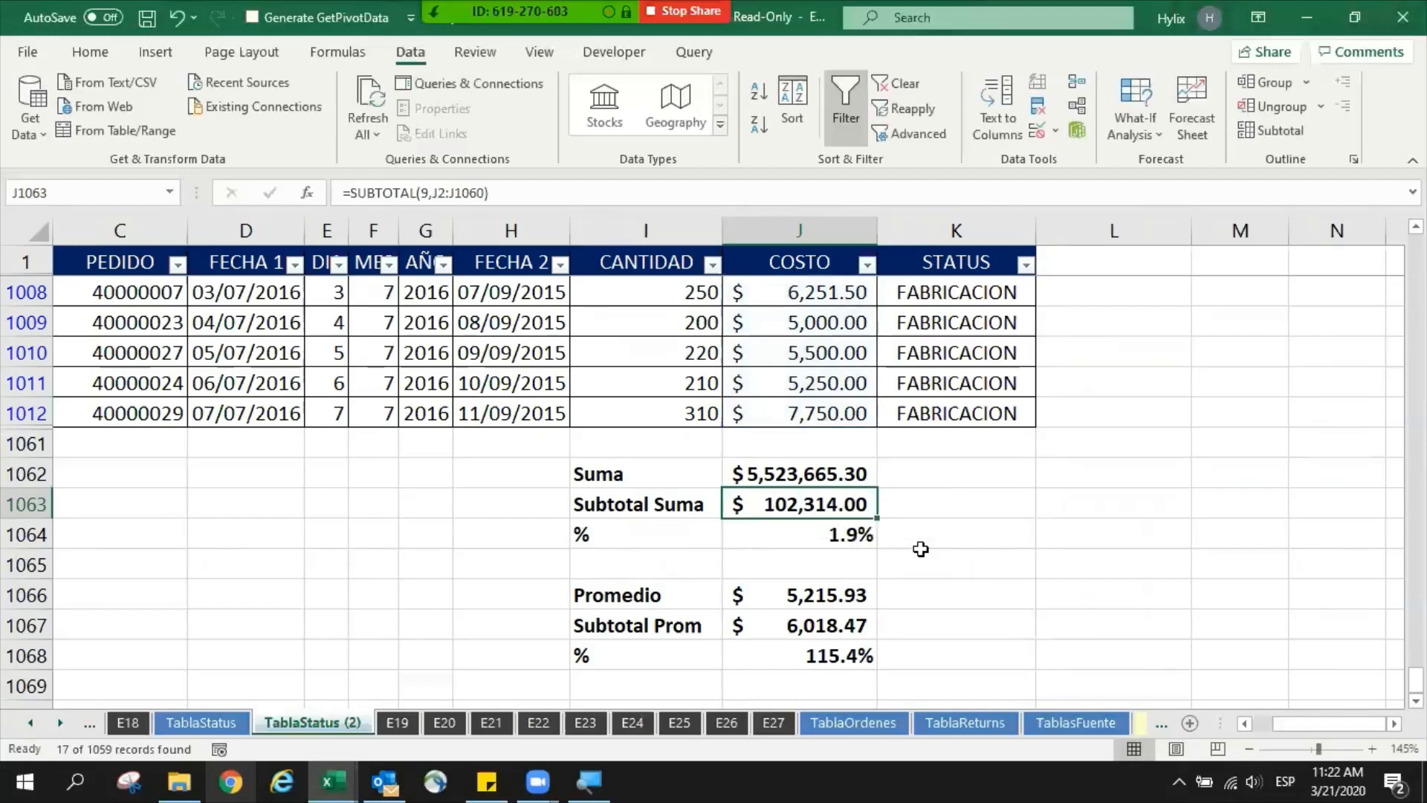
- Clear the contents of the average comparison block in rows 1066 to 1068
key(Down)
key(Down)
key(Down)
key(shift+space)
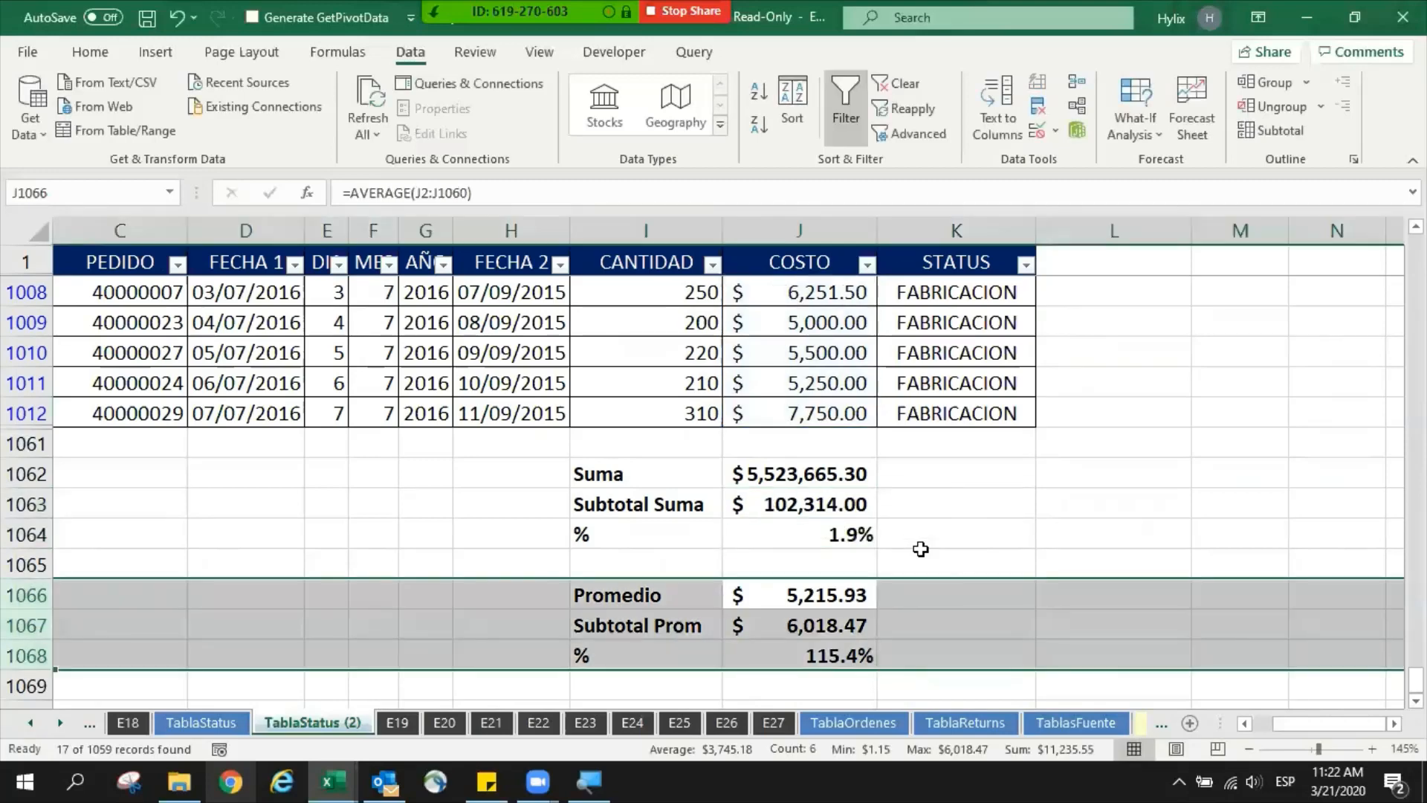
key(Delete)
- Check the arguments of the ordinary SUM formula in J1062
key(Up)
key(Up)
key(Up)
key(Up)
key(F2)
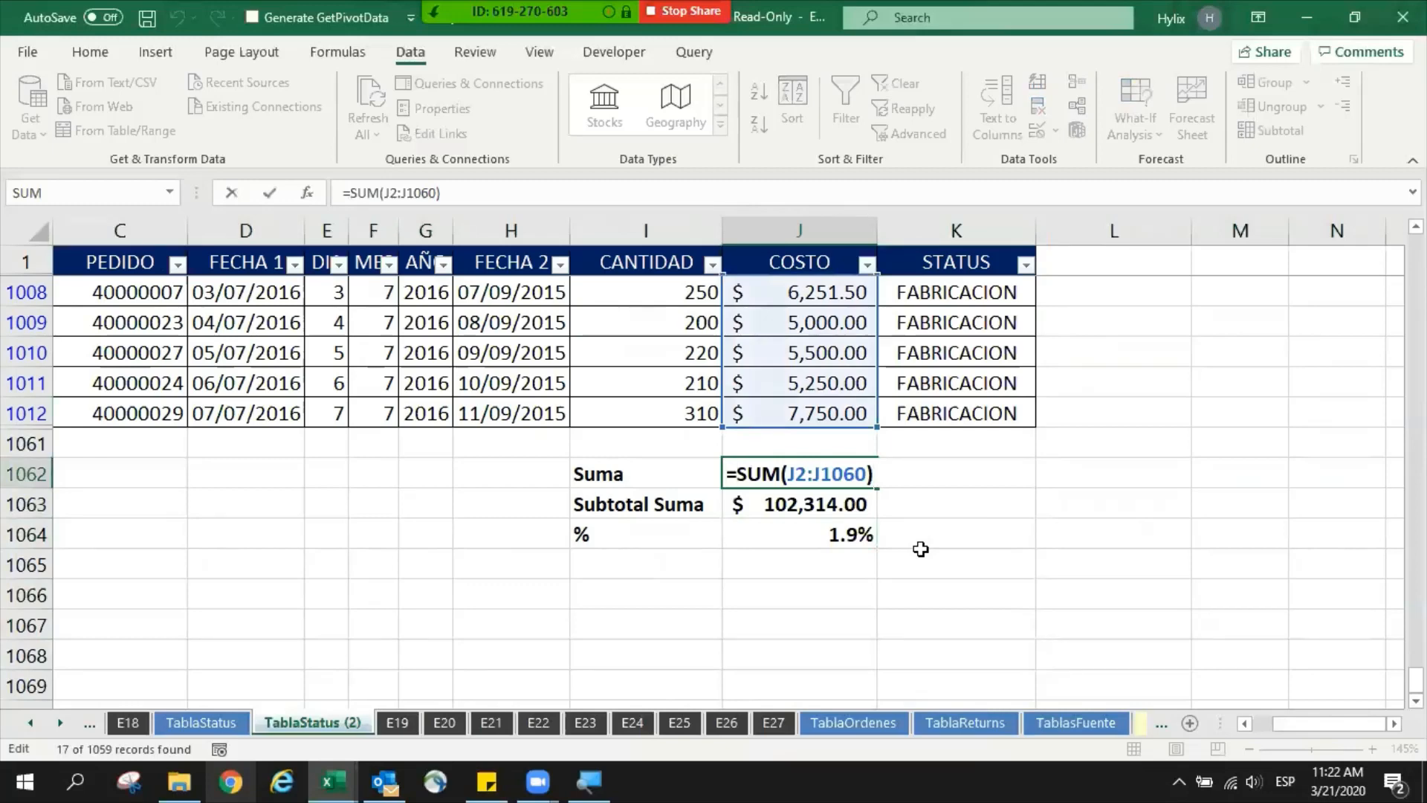
key(ctrl+shift+Right)
key(Escape)
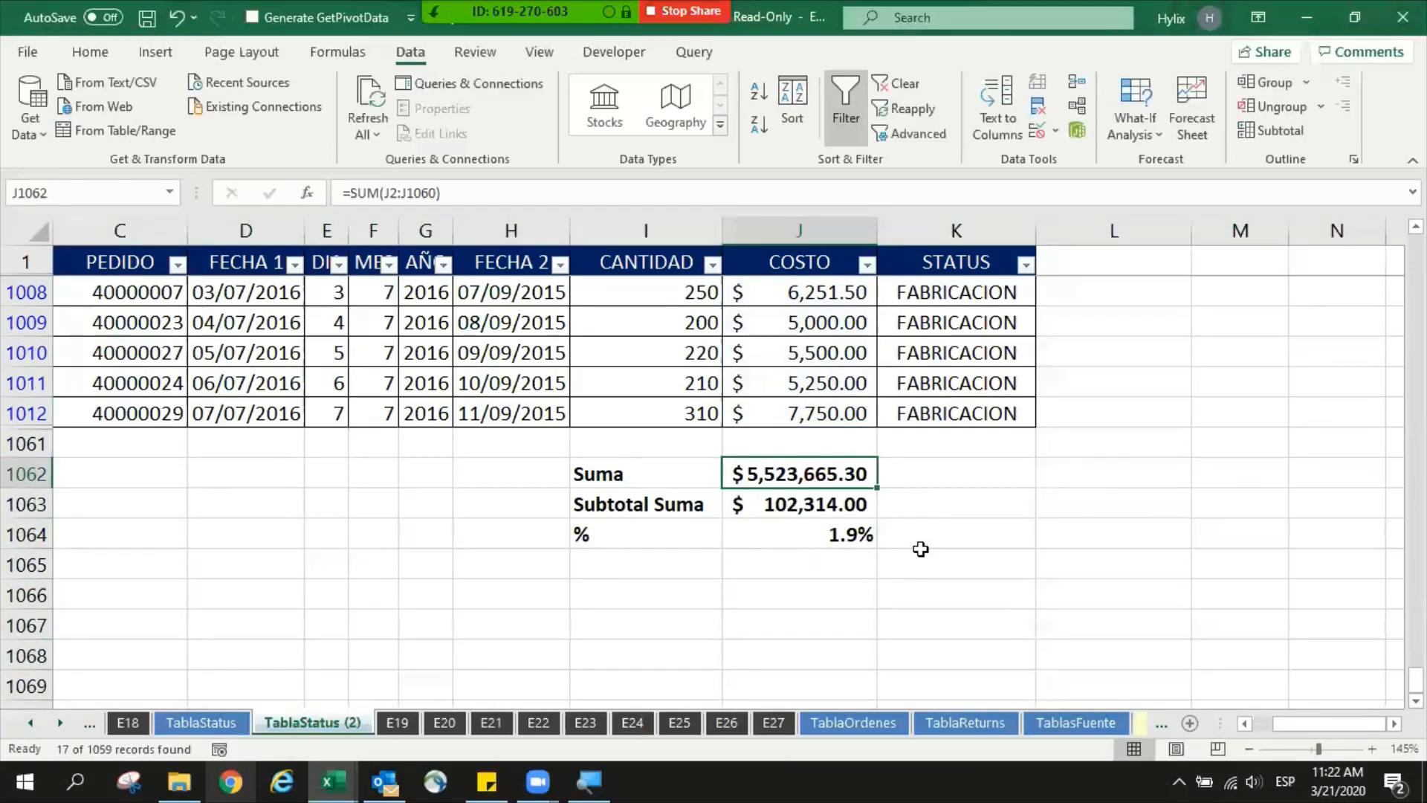
- Try function numbers 1, 2 and 4 in J1063's SUBTOTAL formula, look over the MAX and MIN options, and discard the edit
key(Down)
key(F2)
key(ctrl+Left)
key(ctrl+Left)
key(ctrl+Left)
key(ctrl+Left)
key(ctrl+Left)
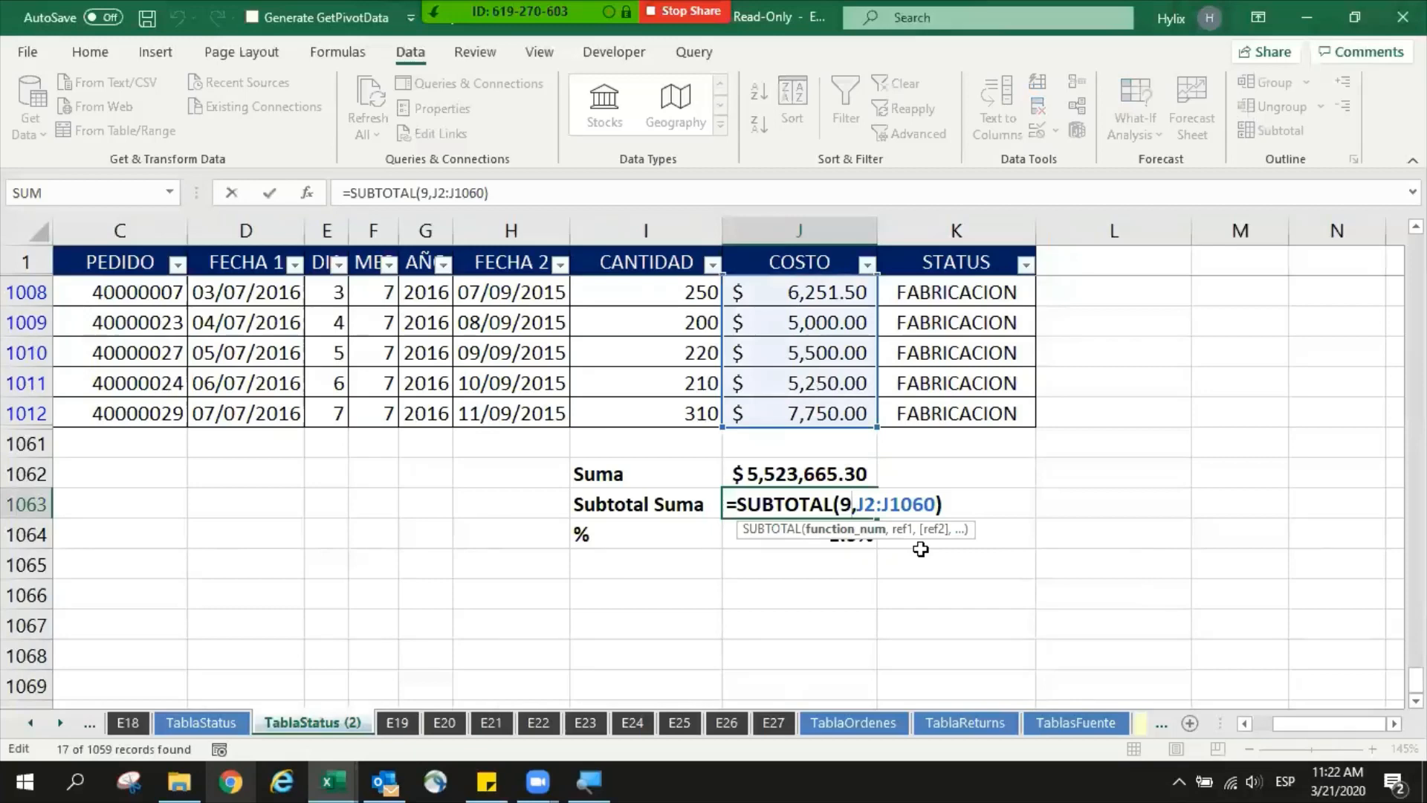
key(BackSpace)
text(1)
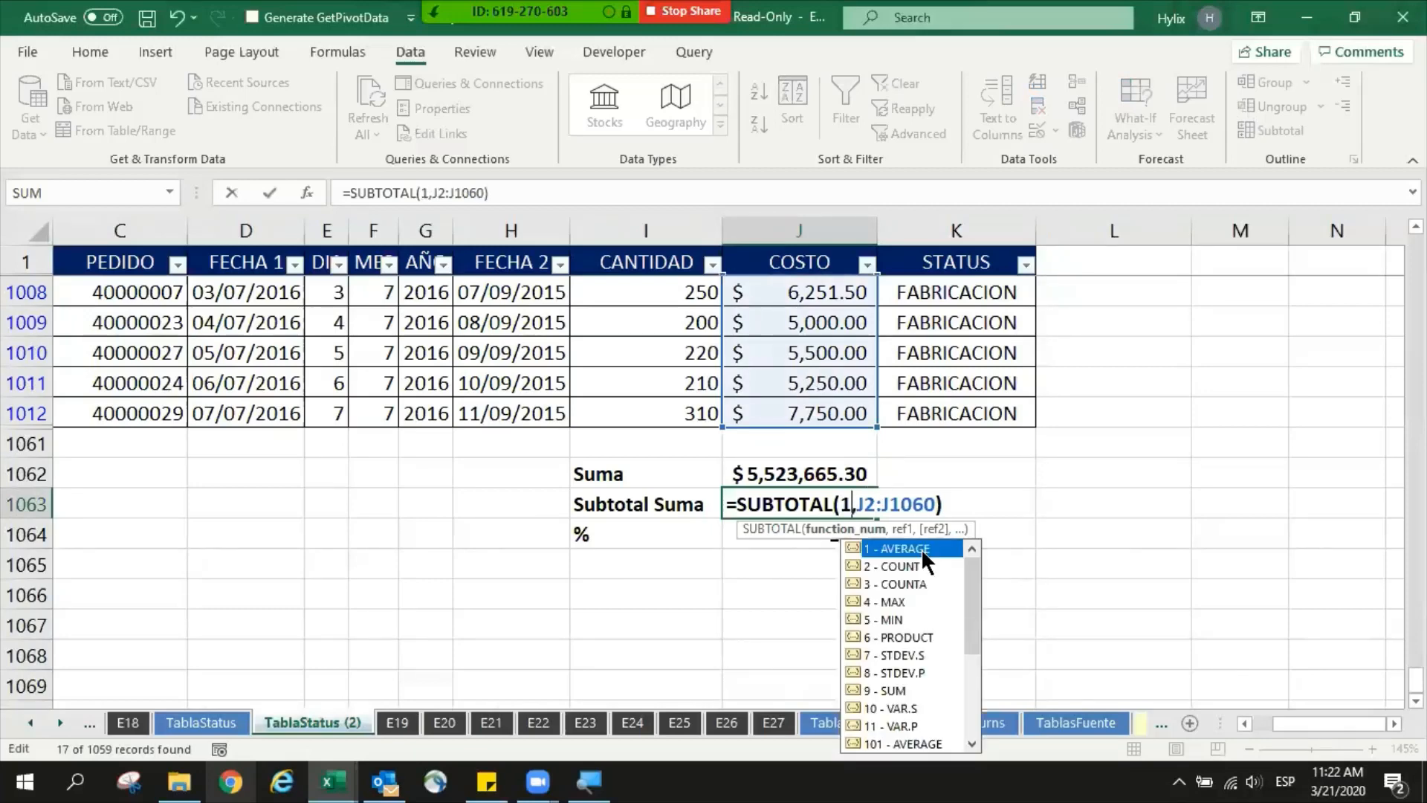
key(BackSpace)
text(2)
key(BackSpace)
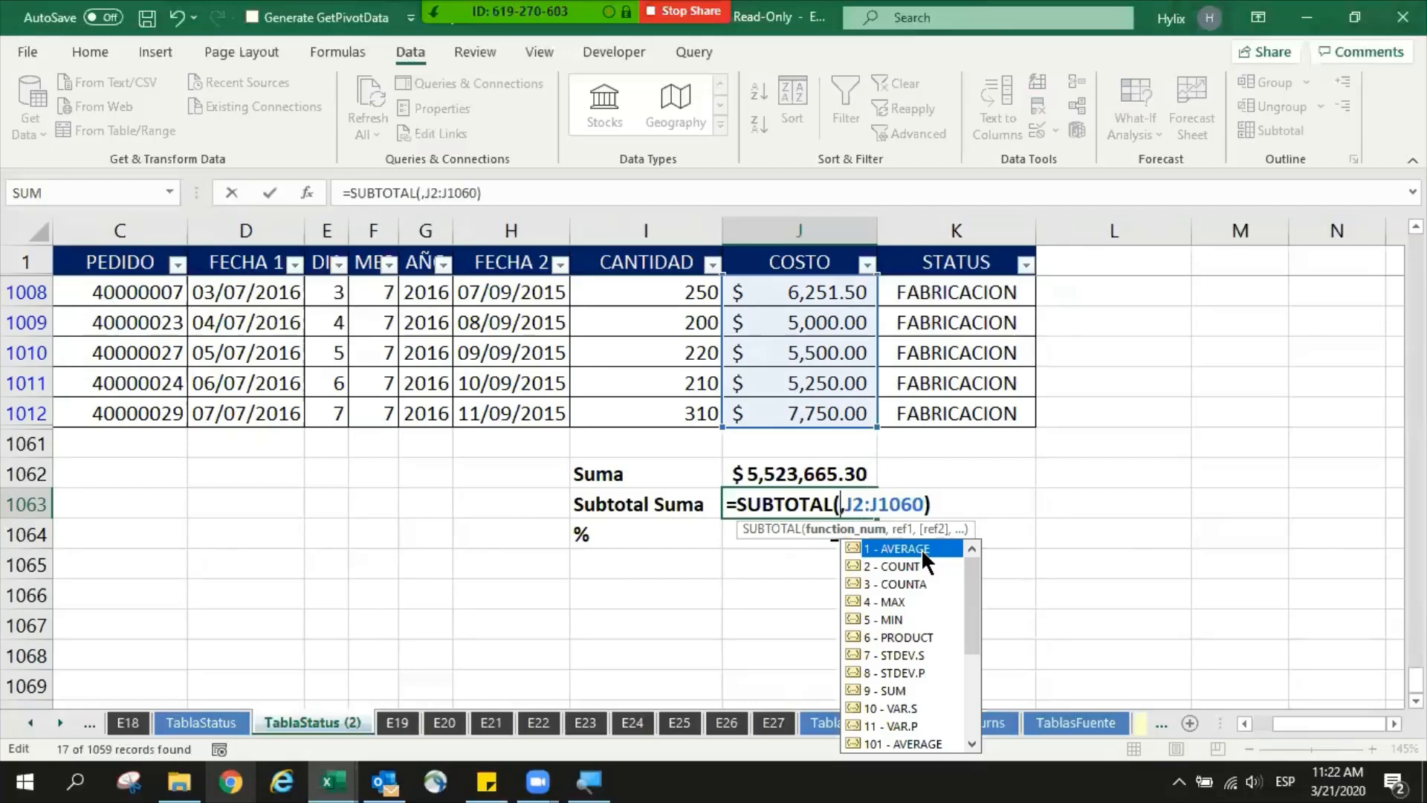
text(4)
click(899, 601)
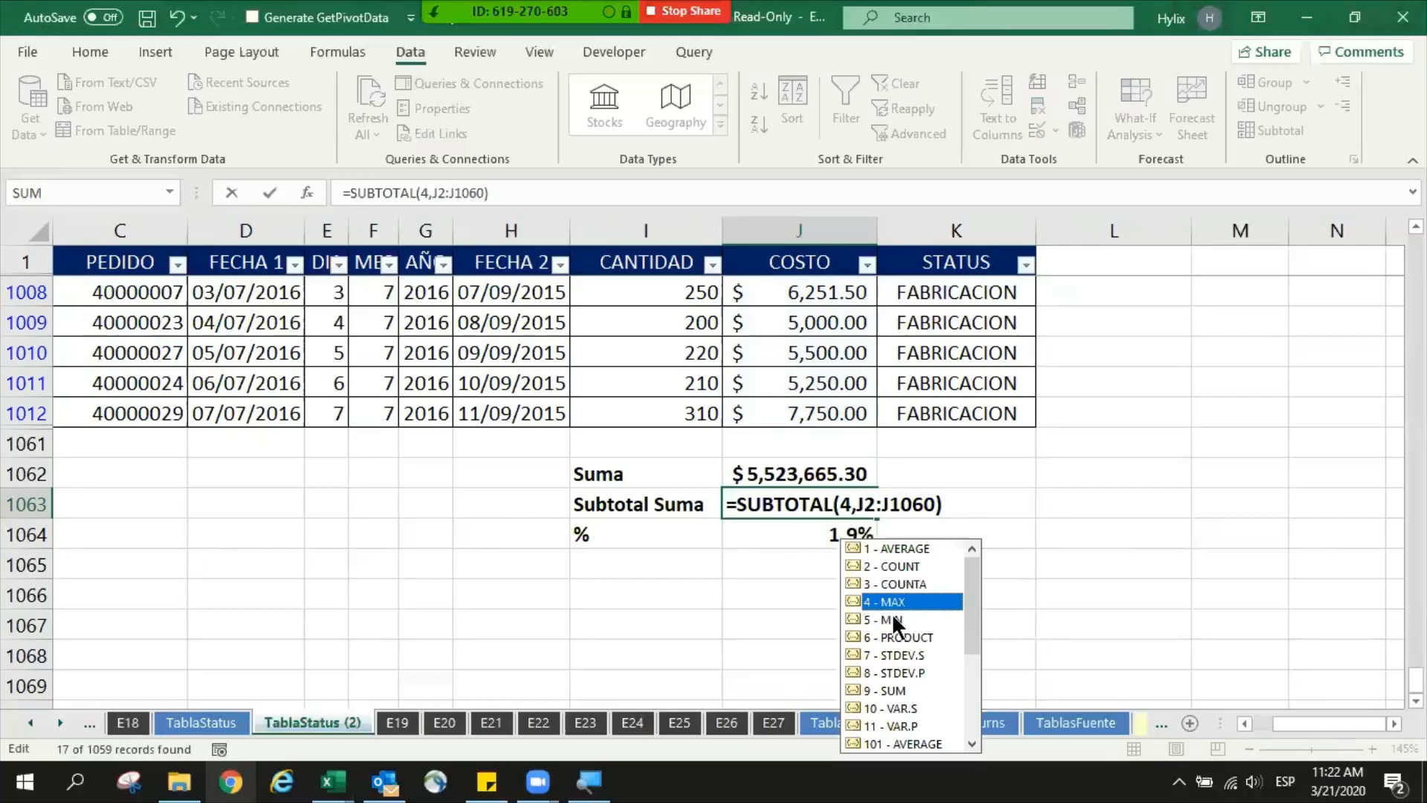
click(894, 619)
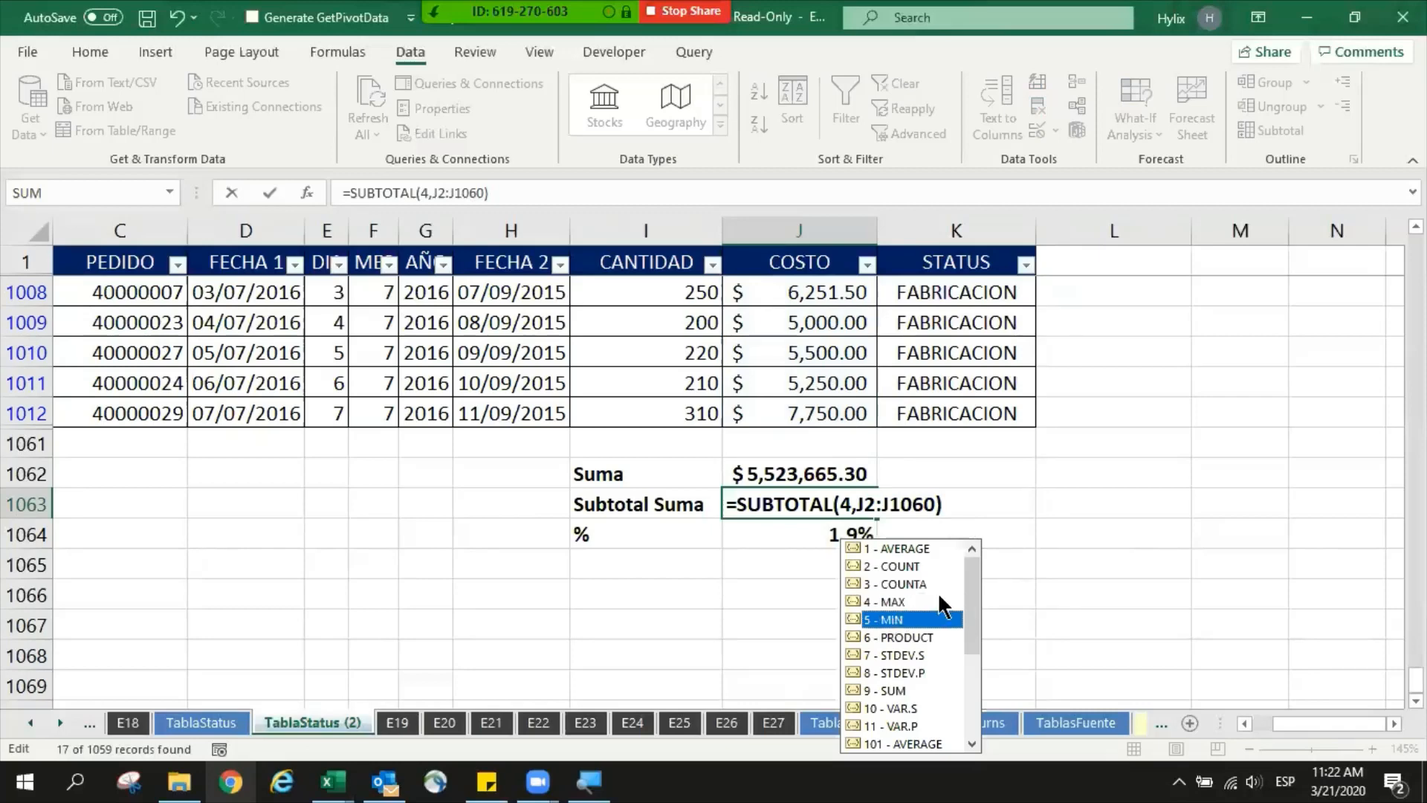
key(Escape)
key(Escape)
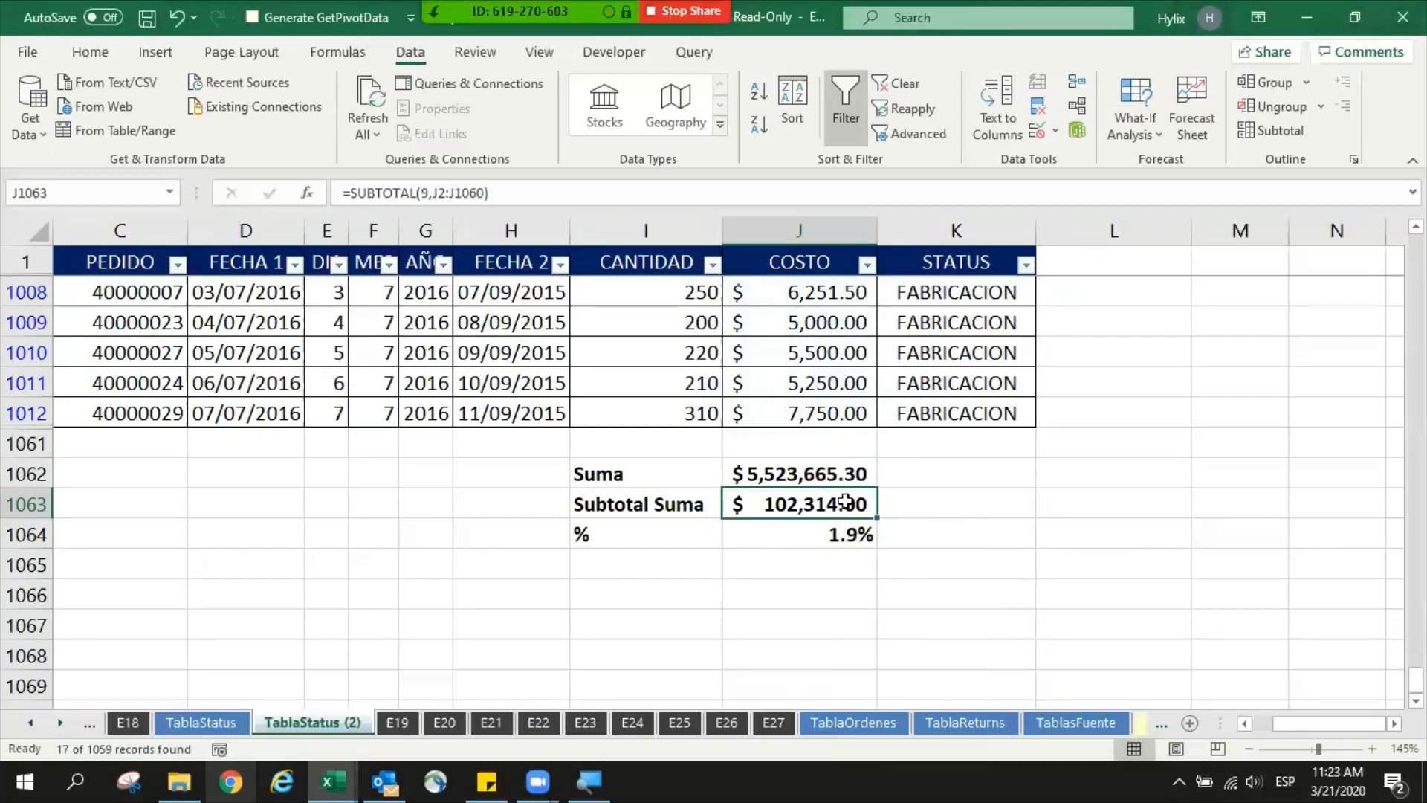
- Start a SUBTOTAL formula in J1066 with function number 1 for the average
click(803, 603)
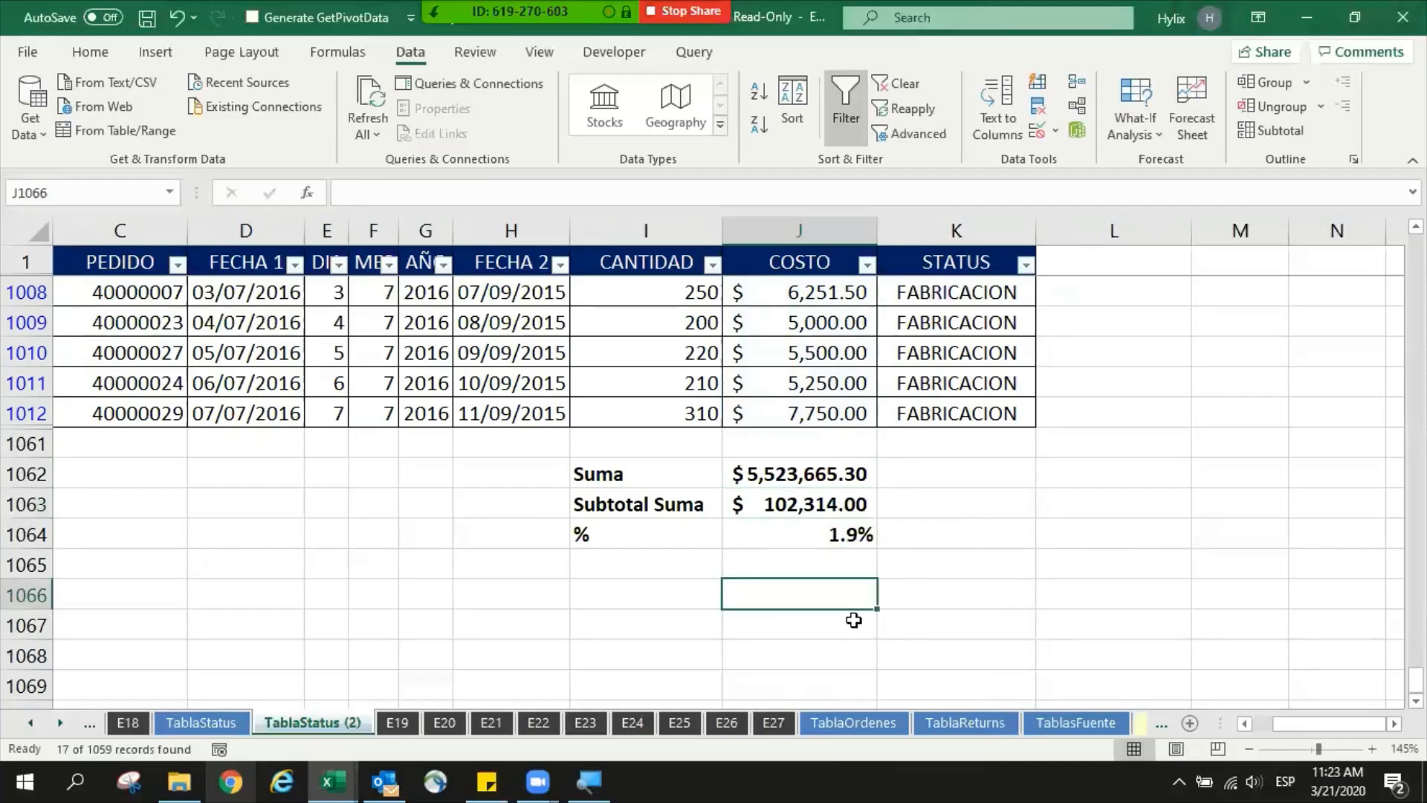
text(=subtot)
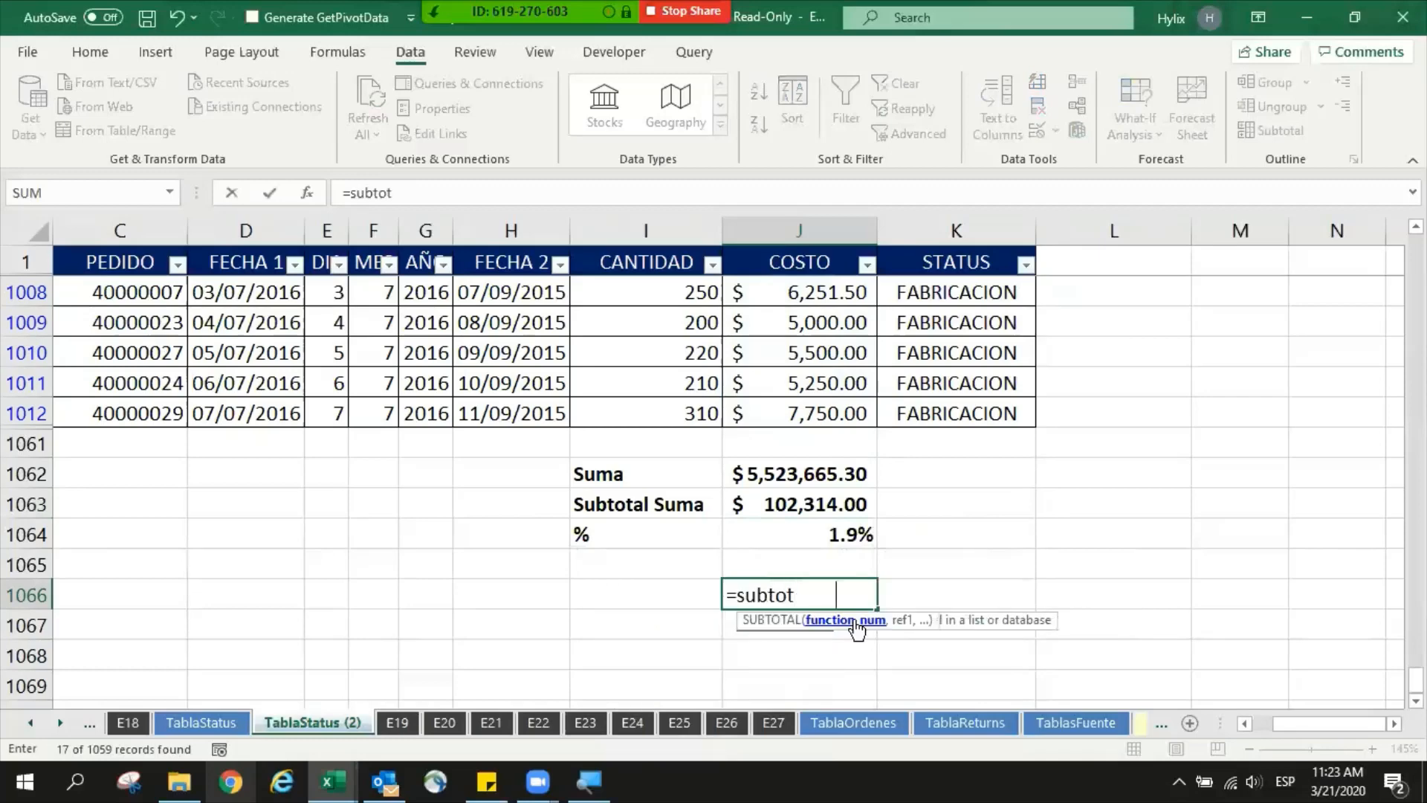
key(Tab)
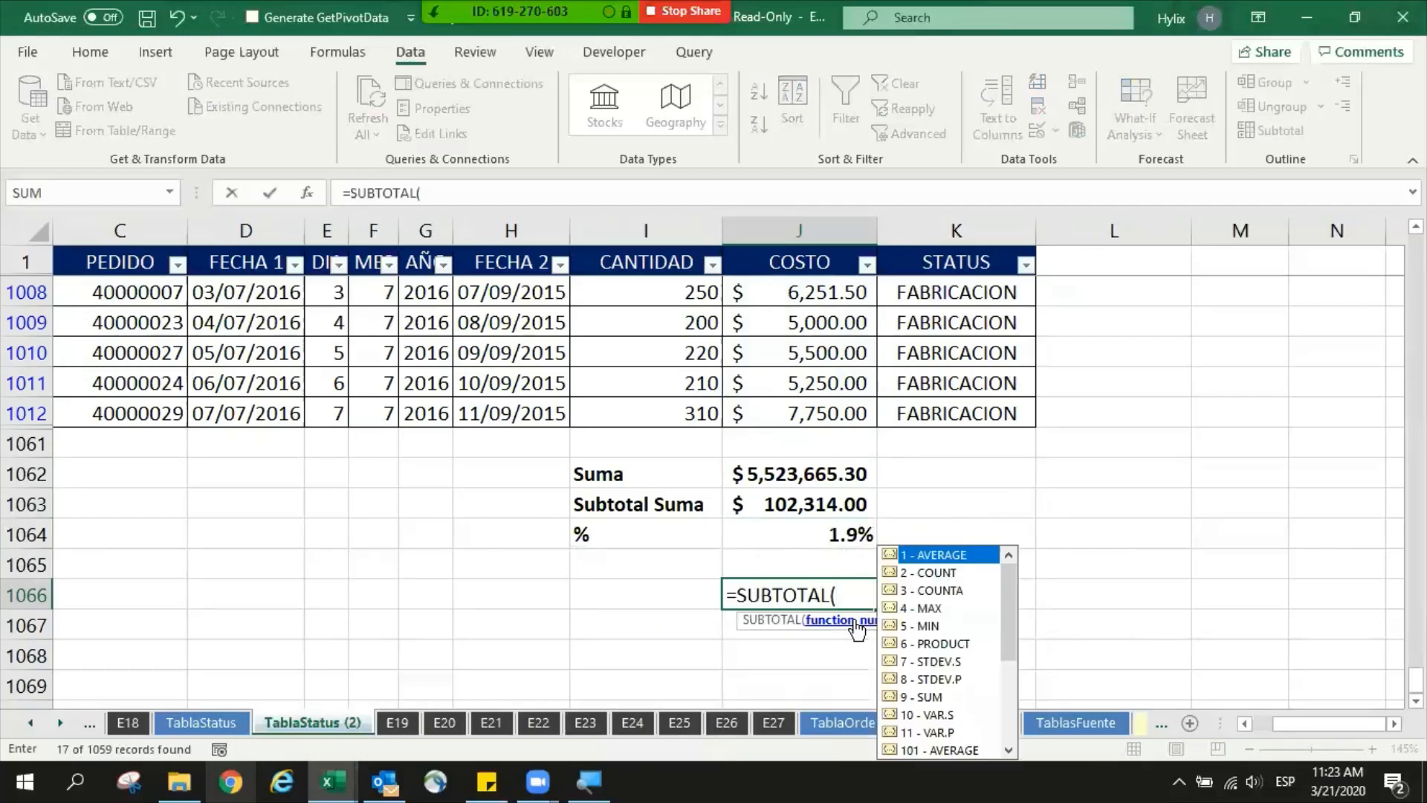
key(super+plus)
key(super+plus)
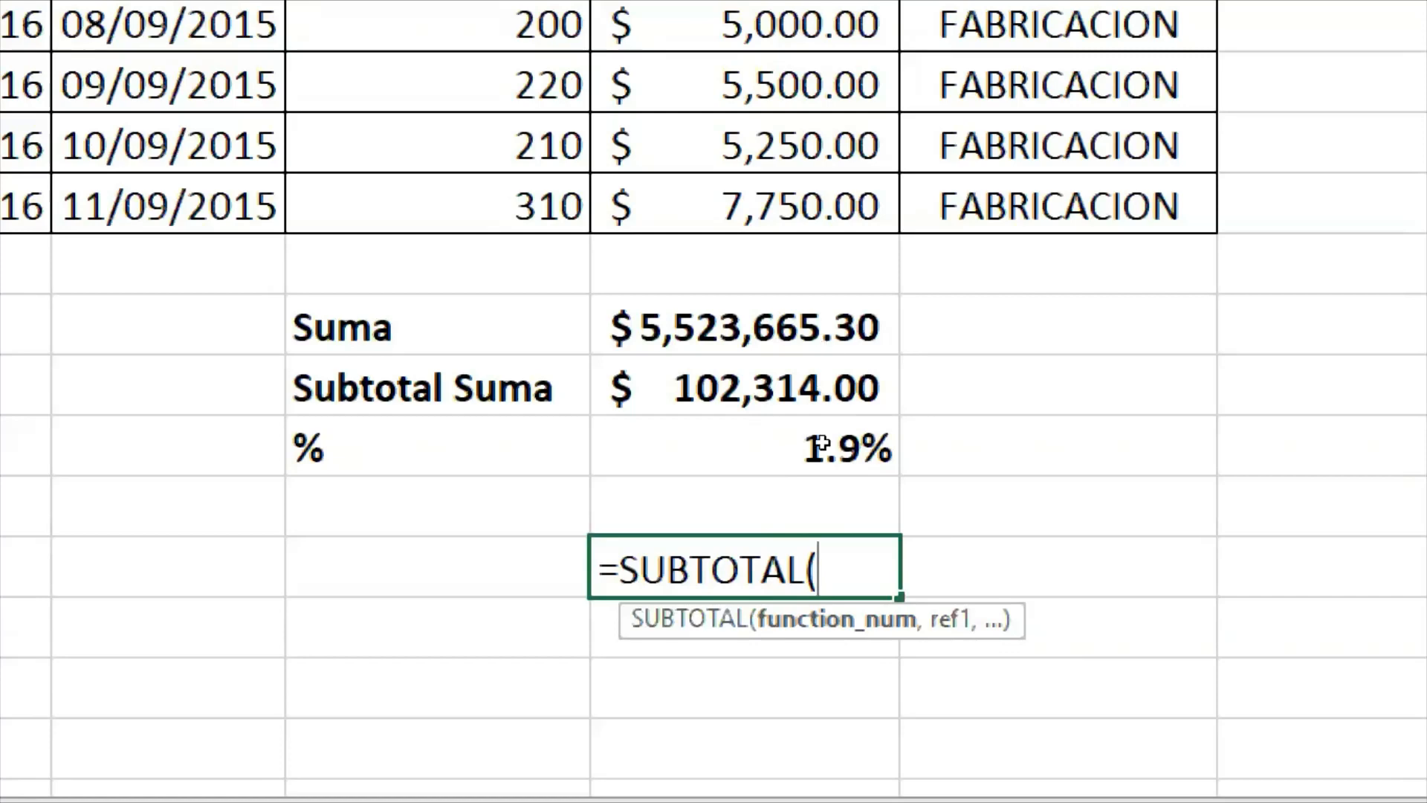
text(1,)
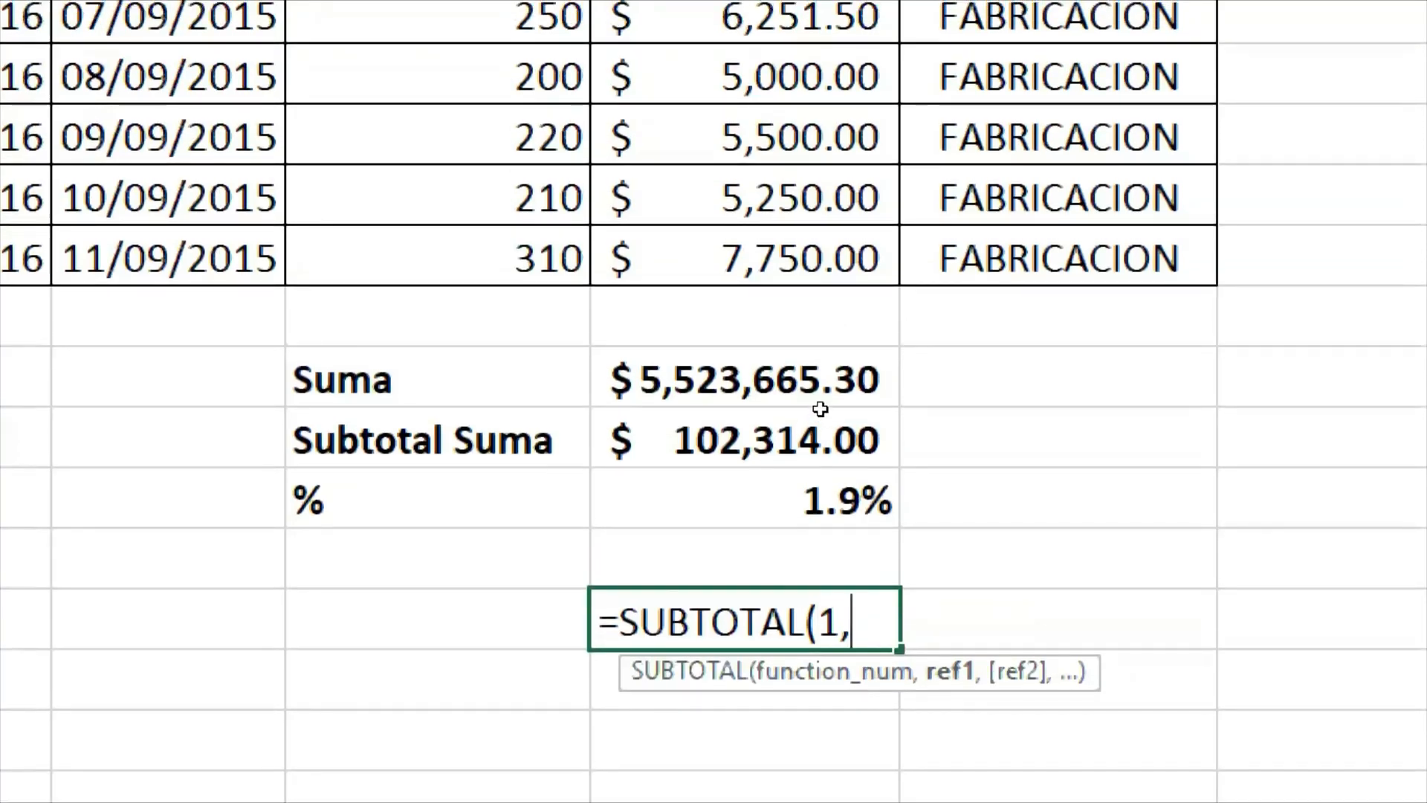
- Add the last four visible COSTO cells, J1009:J1012, as the first reference of the SUBTOTAL formula
key(ctrl+Up)
key(ctrl+Up)
key(ctrl+Up)
key(shift+Up)
key(shift+Up)
key(shift+Up)
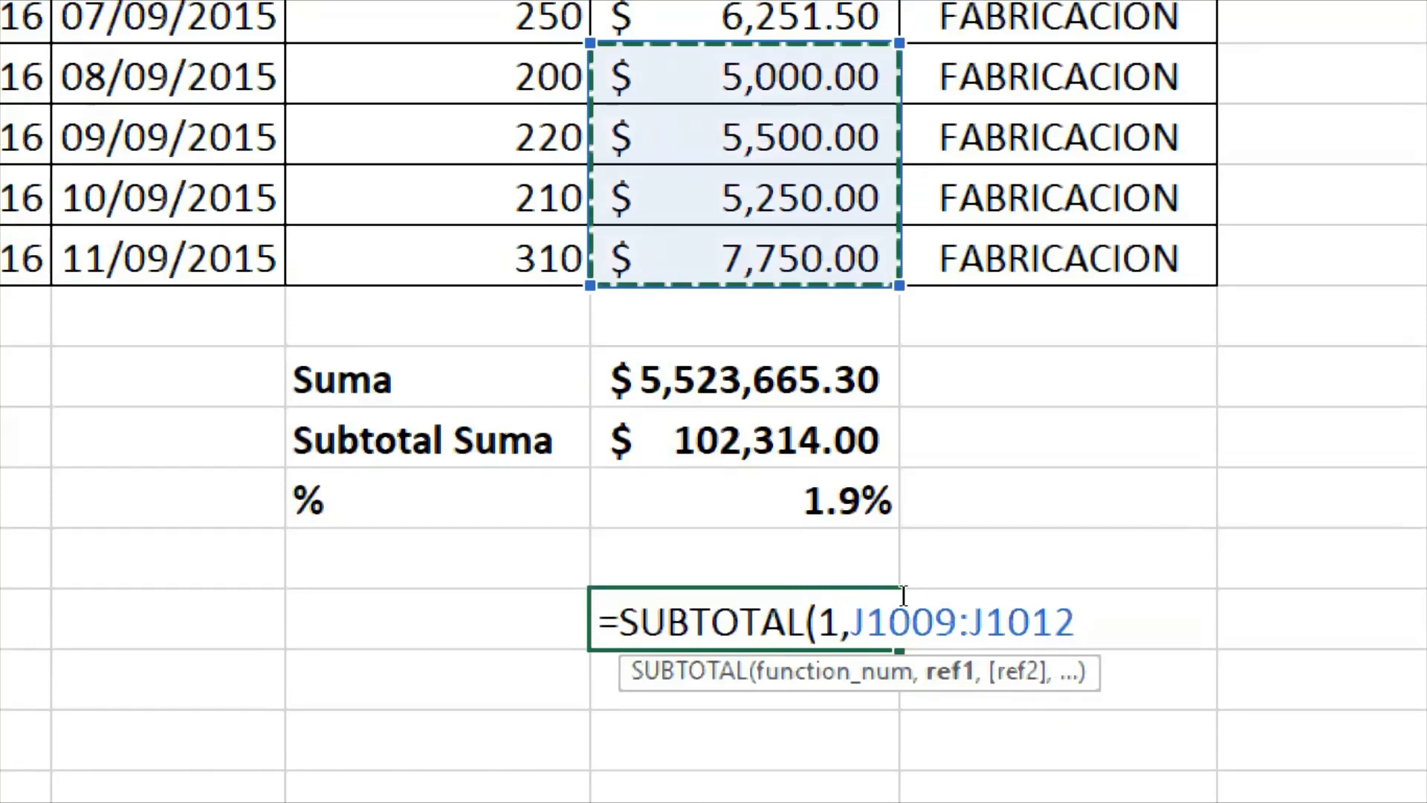
click(966, 603)
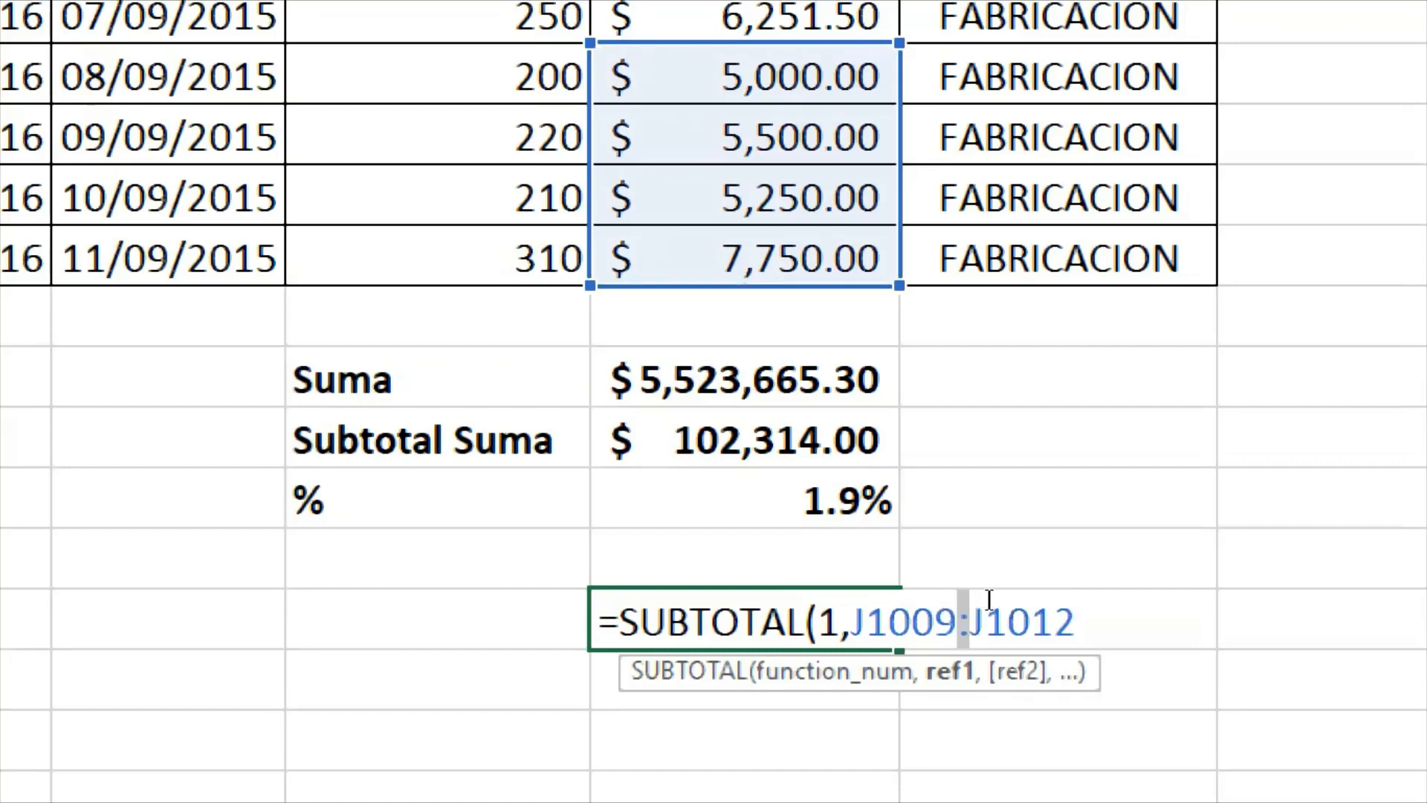
key(End)
- Add J1005:J1007 as the second reference of the SUBTOTAL formula and close its parenthesis
text(,)
scroll(901, 490, up, 2)
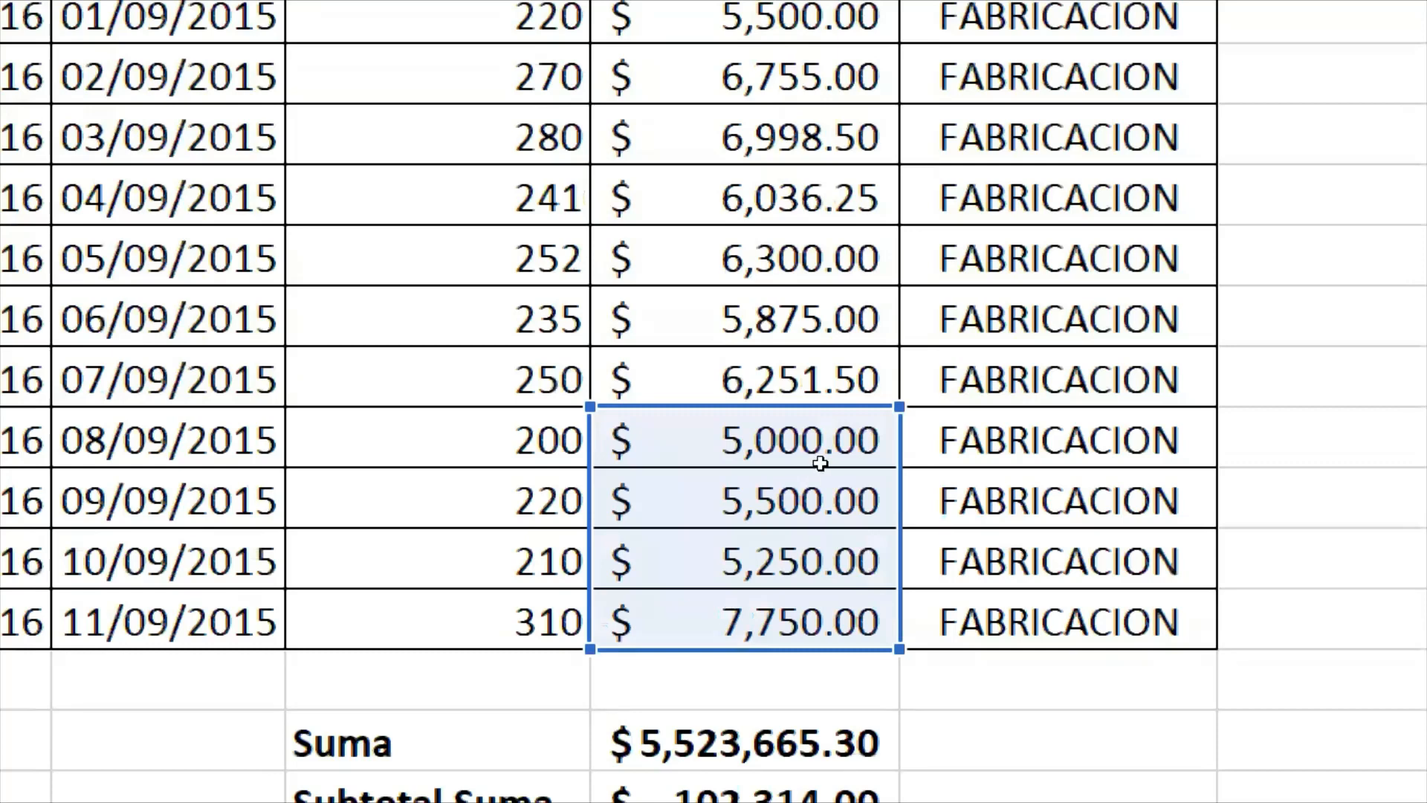
drag(815, 197, 815, 377)
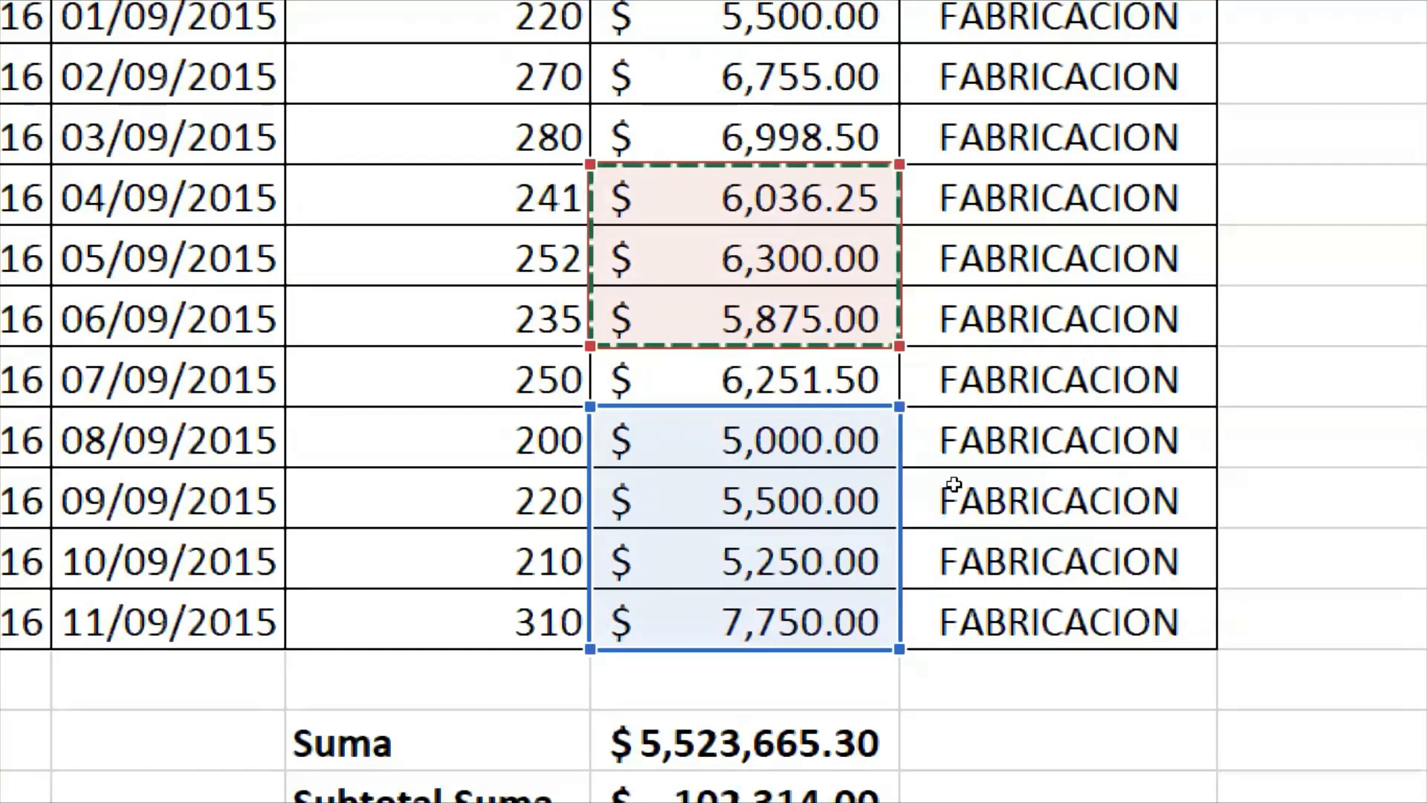
scroll(962, 489, down, 1)
scroll(965, 491, down, 1)
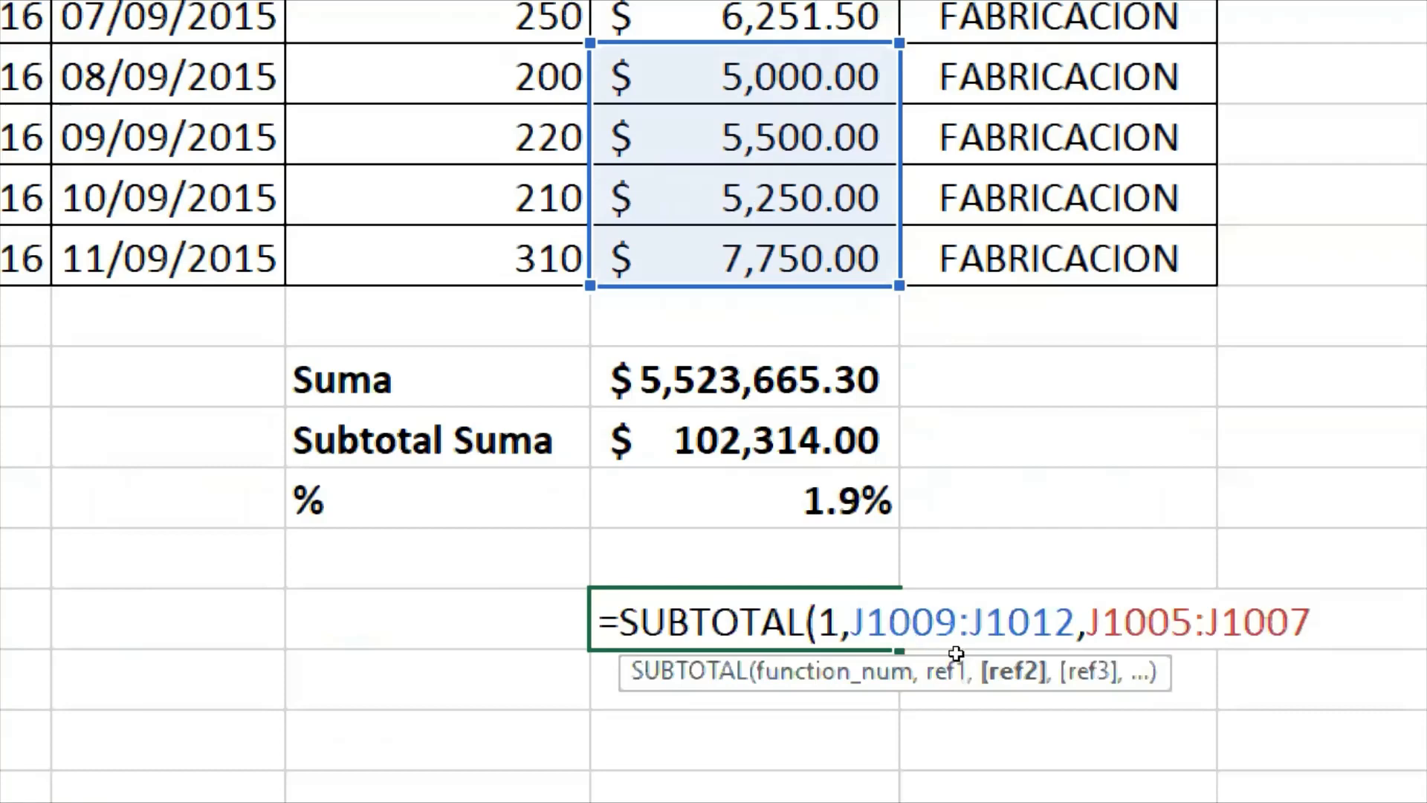
text())
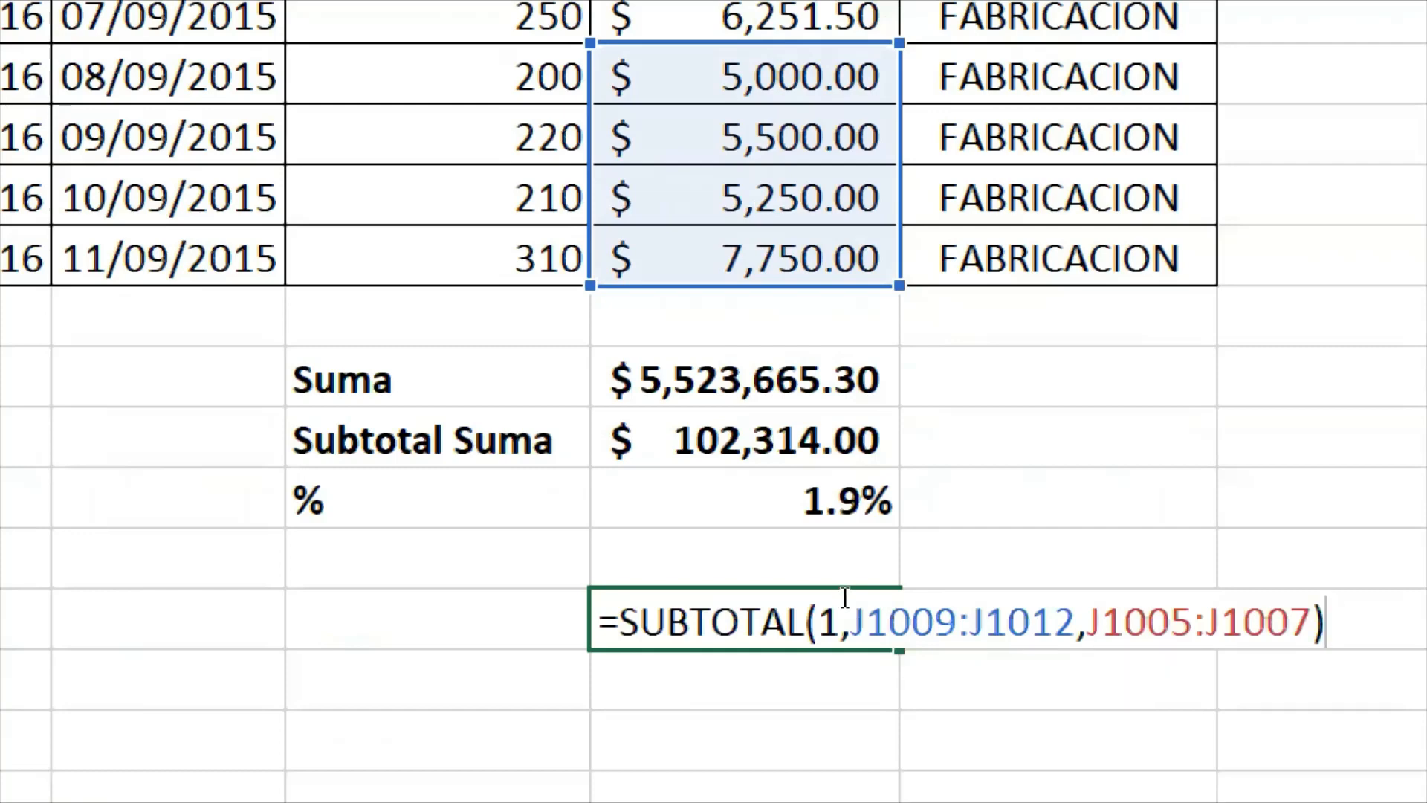
- Highlight the J1009:J1012 reference in J1066's SUBTOTAL formula, discard the formula, and look over the Suma, Subtotal Suma and % block
click(821, 611)
drag(852, 593, 952, 593)
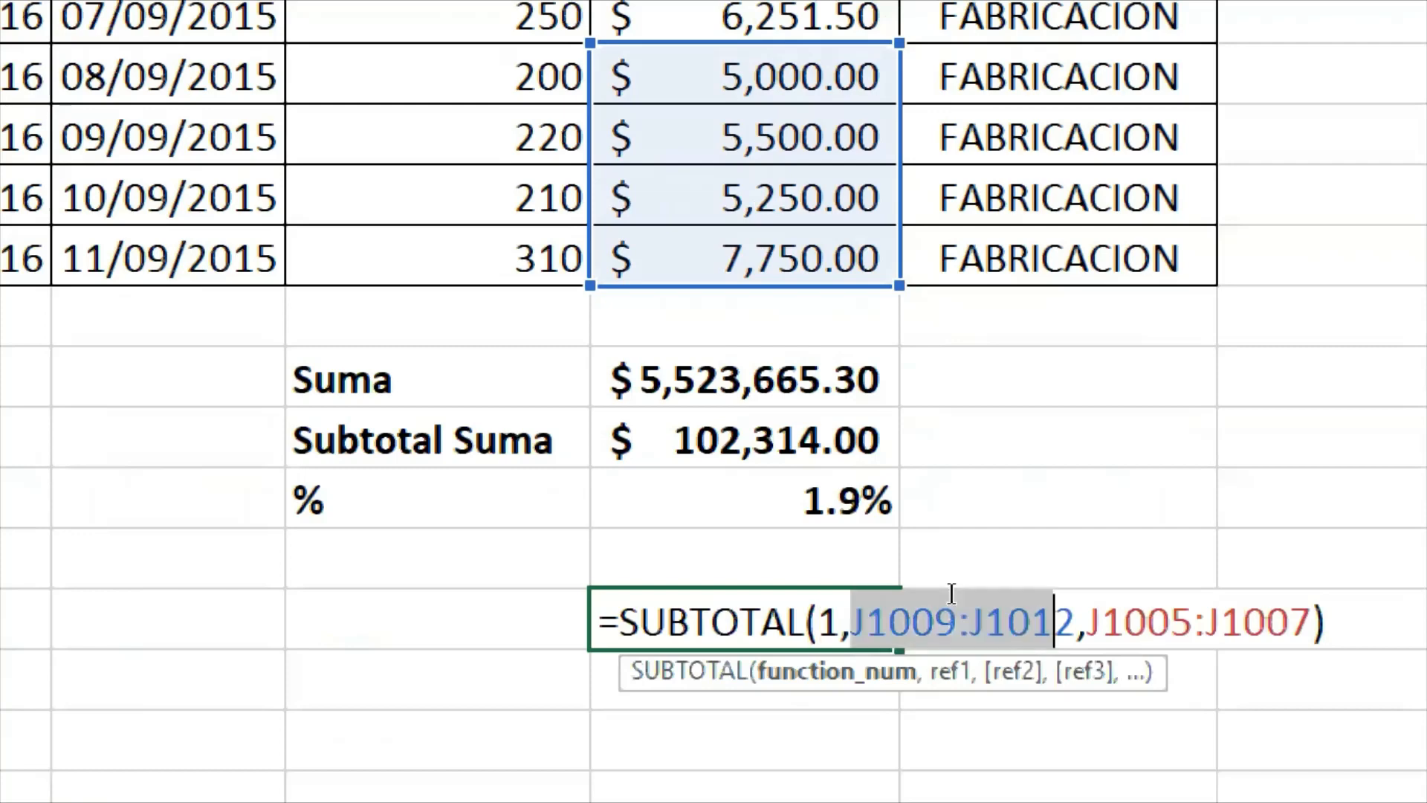
key(shift+Right)
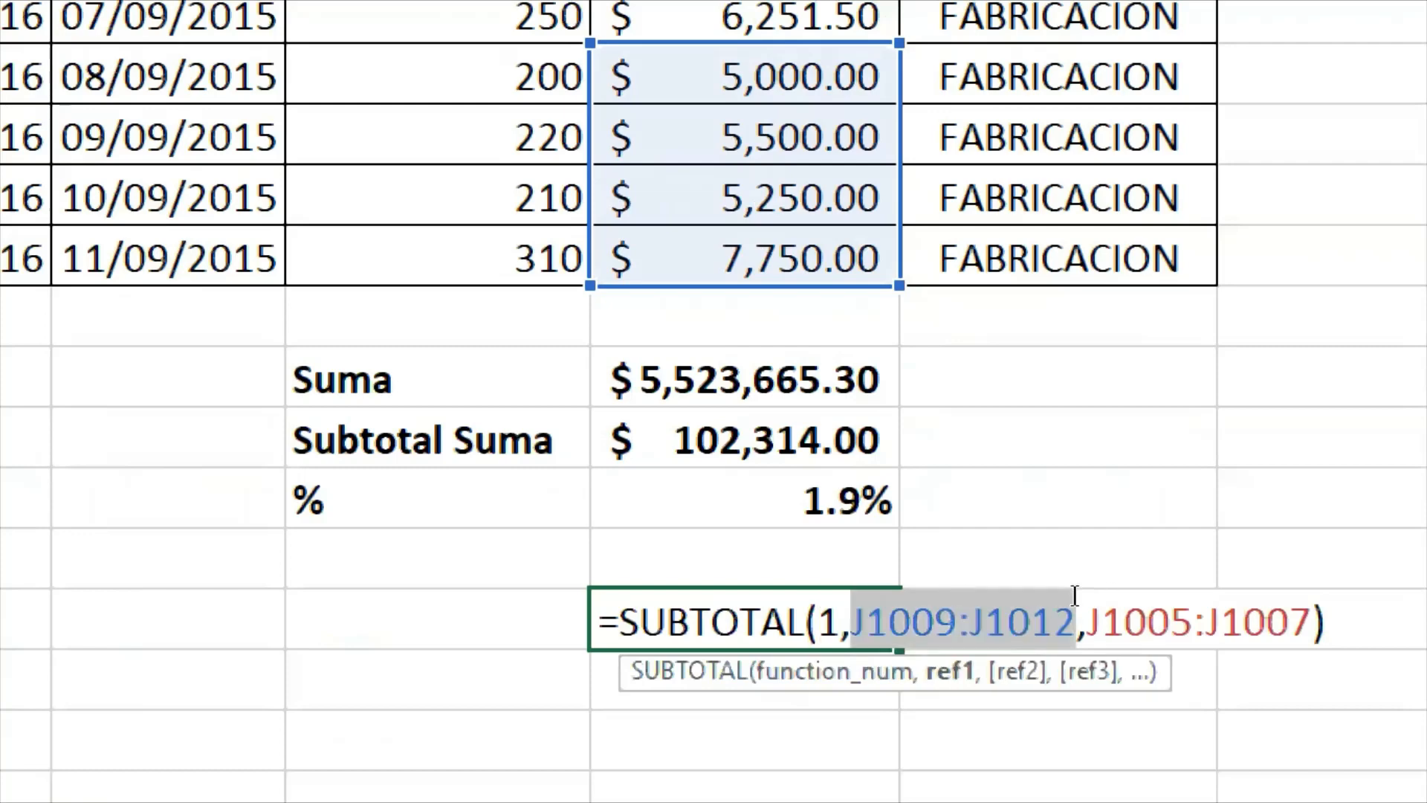
key(Escape)
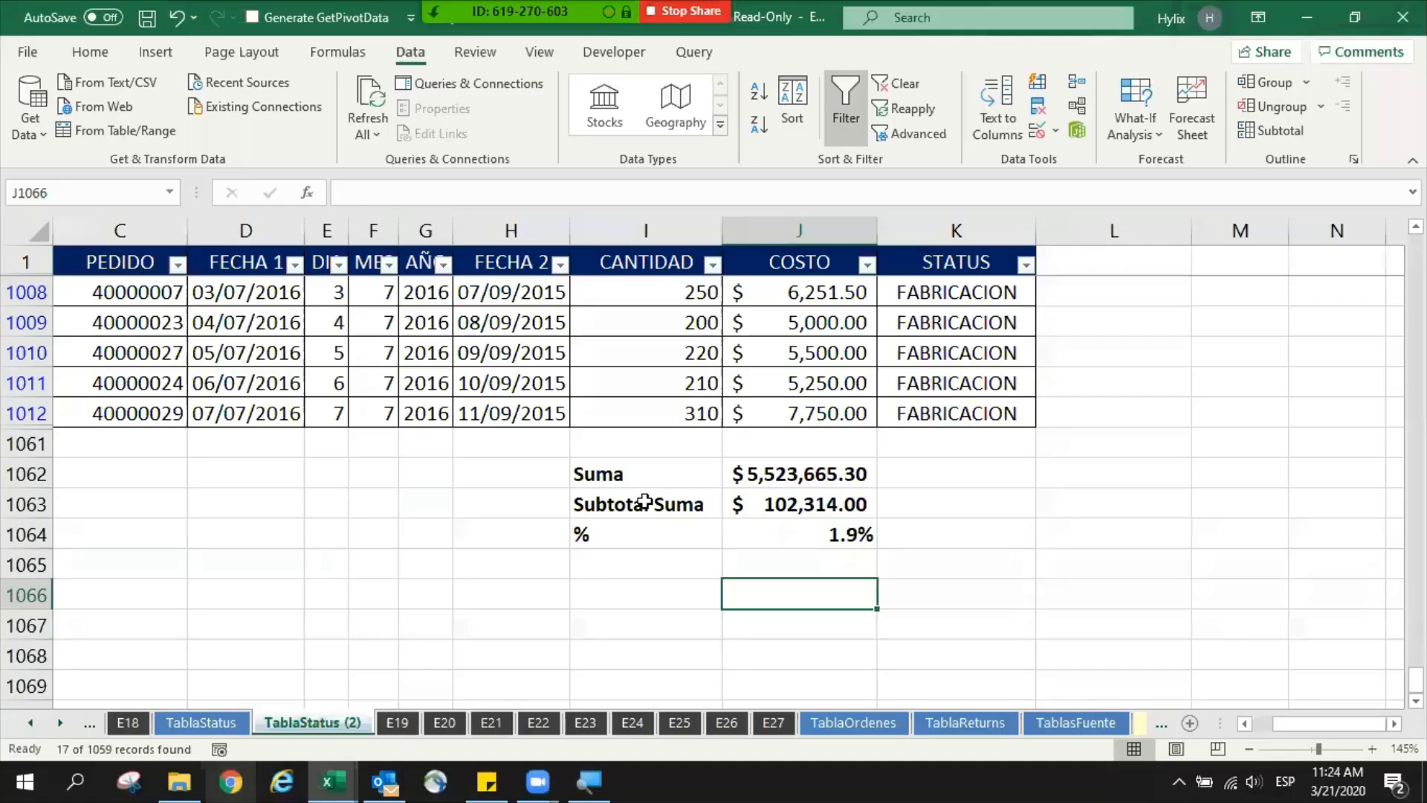
drag(657, 486, 785, 533)
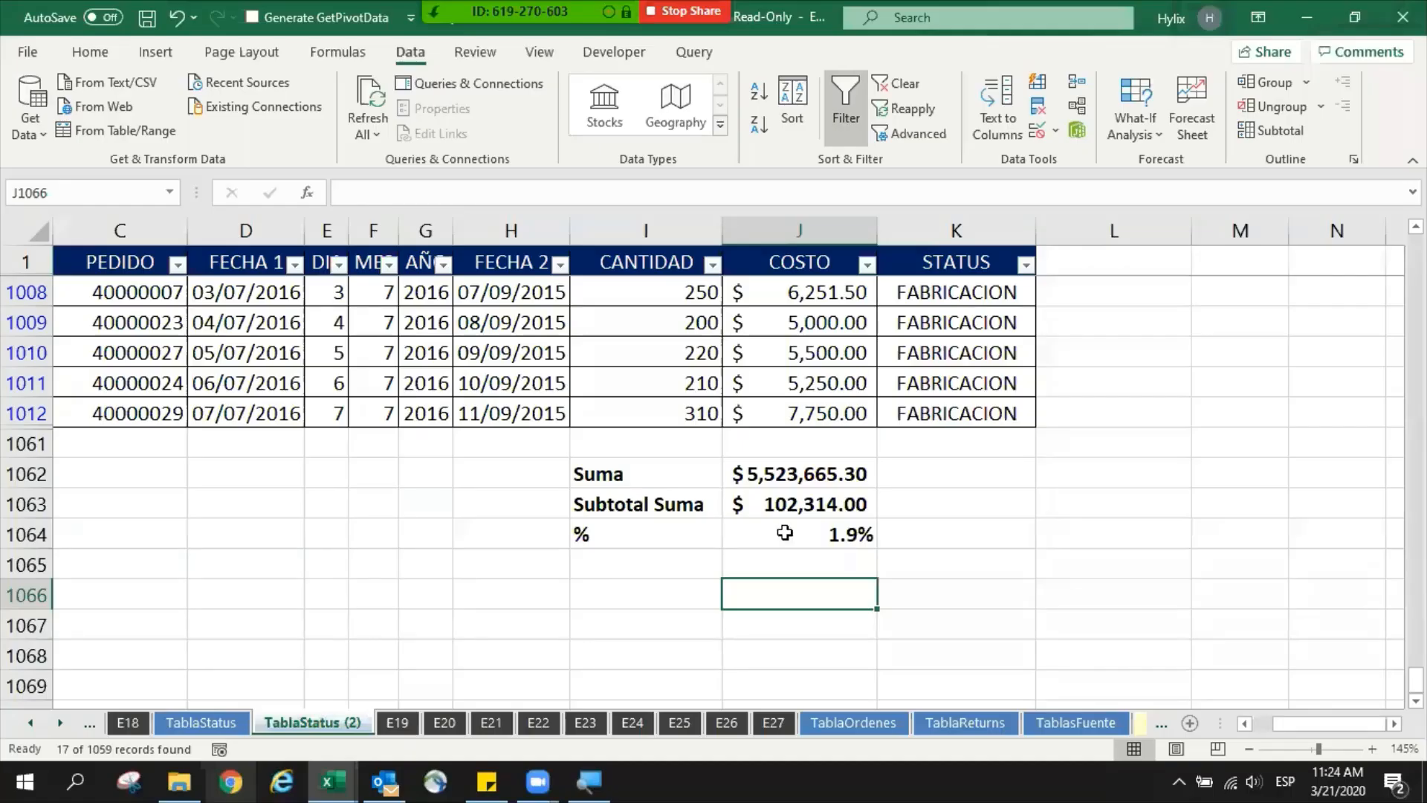
click(554, 613)
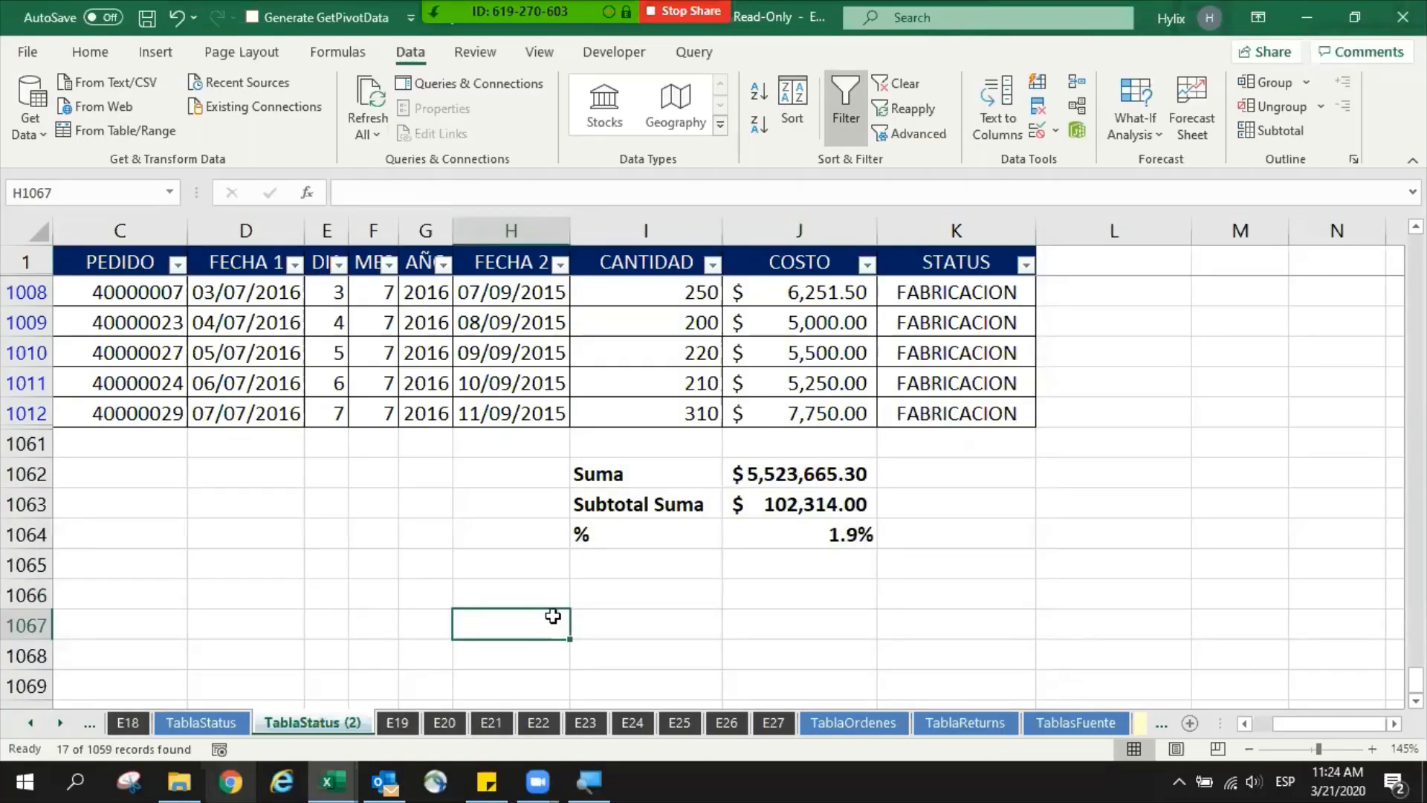
- Duplicate the unfiltered TablaStatus sheet as TablaStatus (3), placed after TablaStatus (2), and look over its table
drag(233, 716, 382, 714)
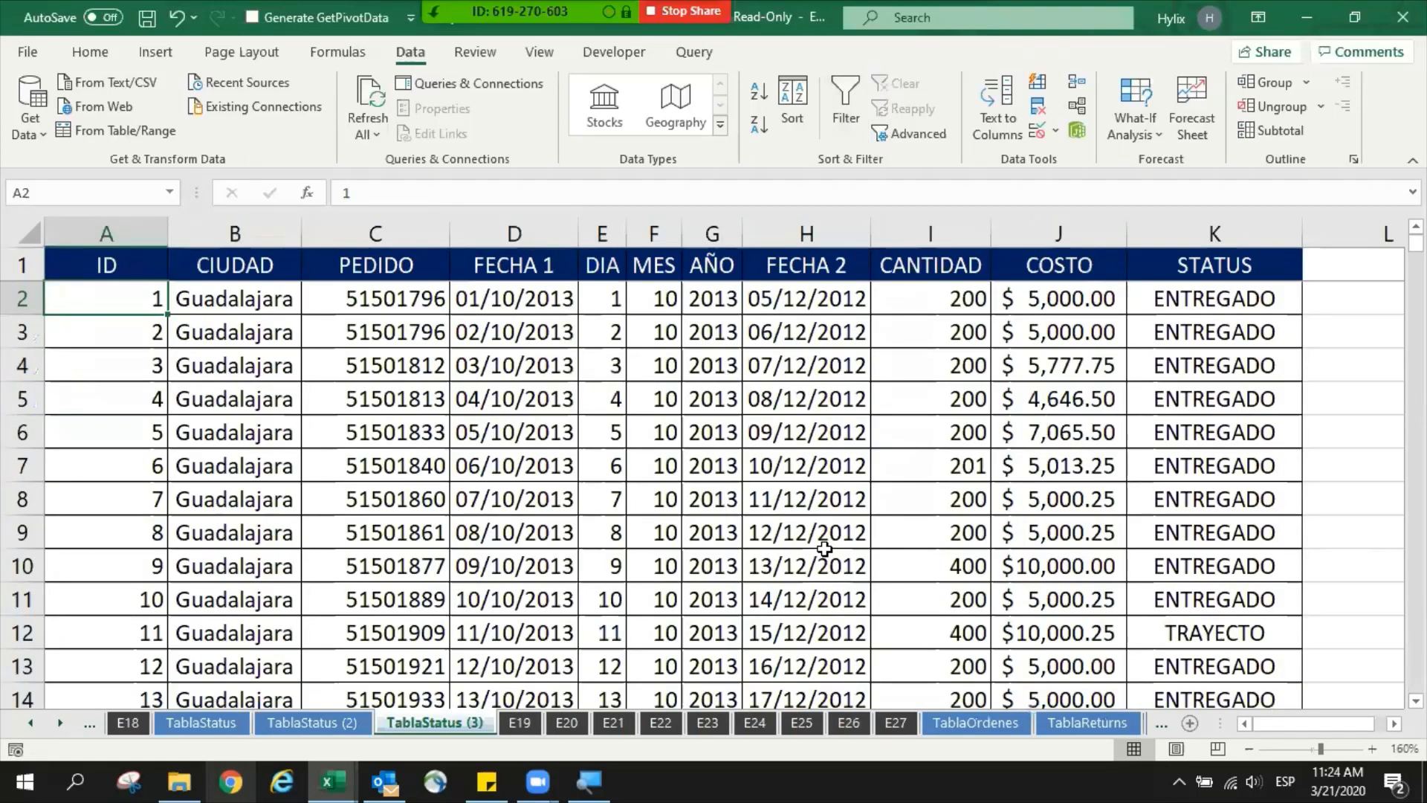
scroll(991, 521, down, 2)
click(807, 365)
scroll(905, 416, up, 2)
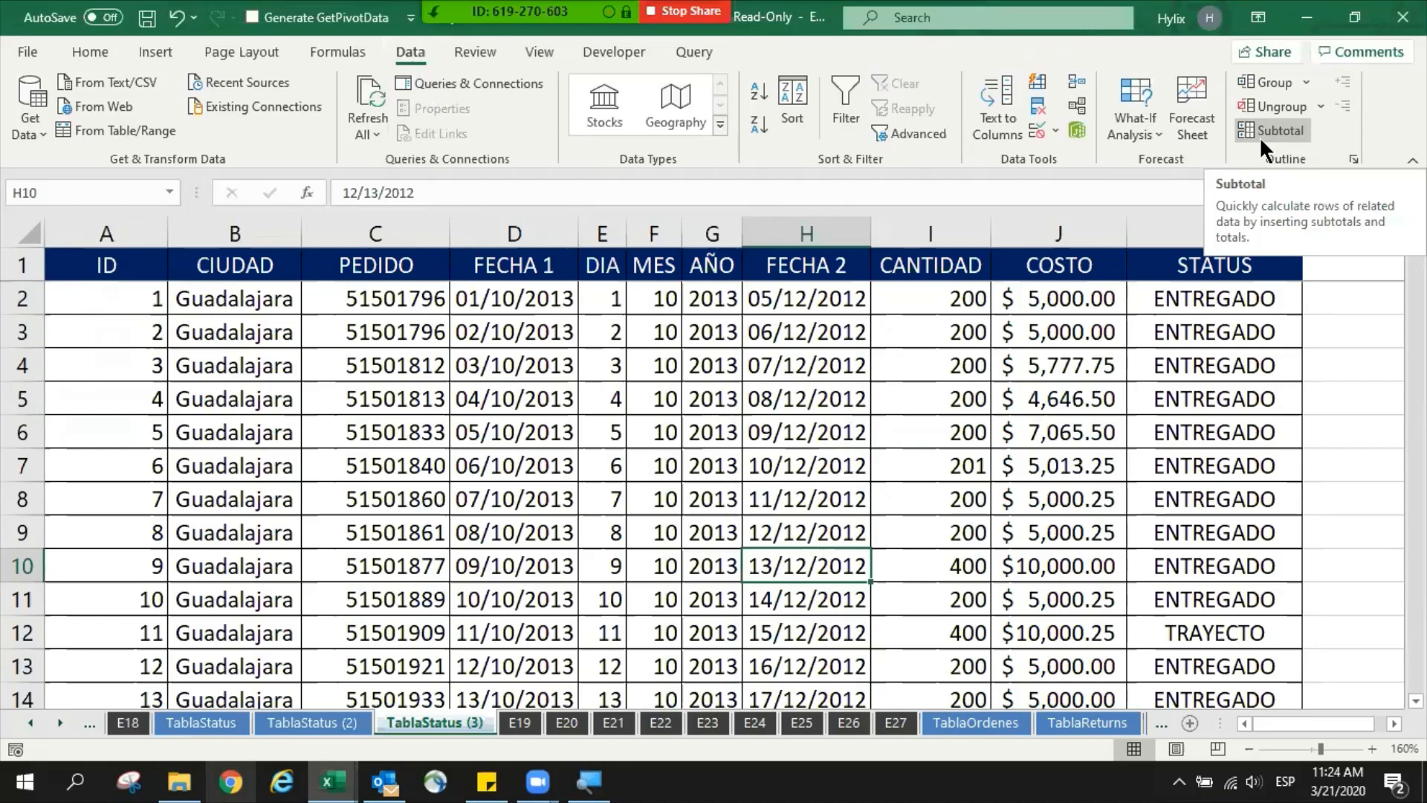
click(611, 401)
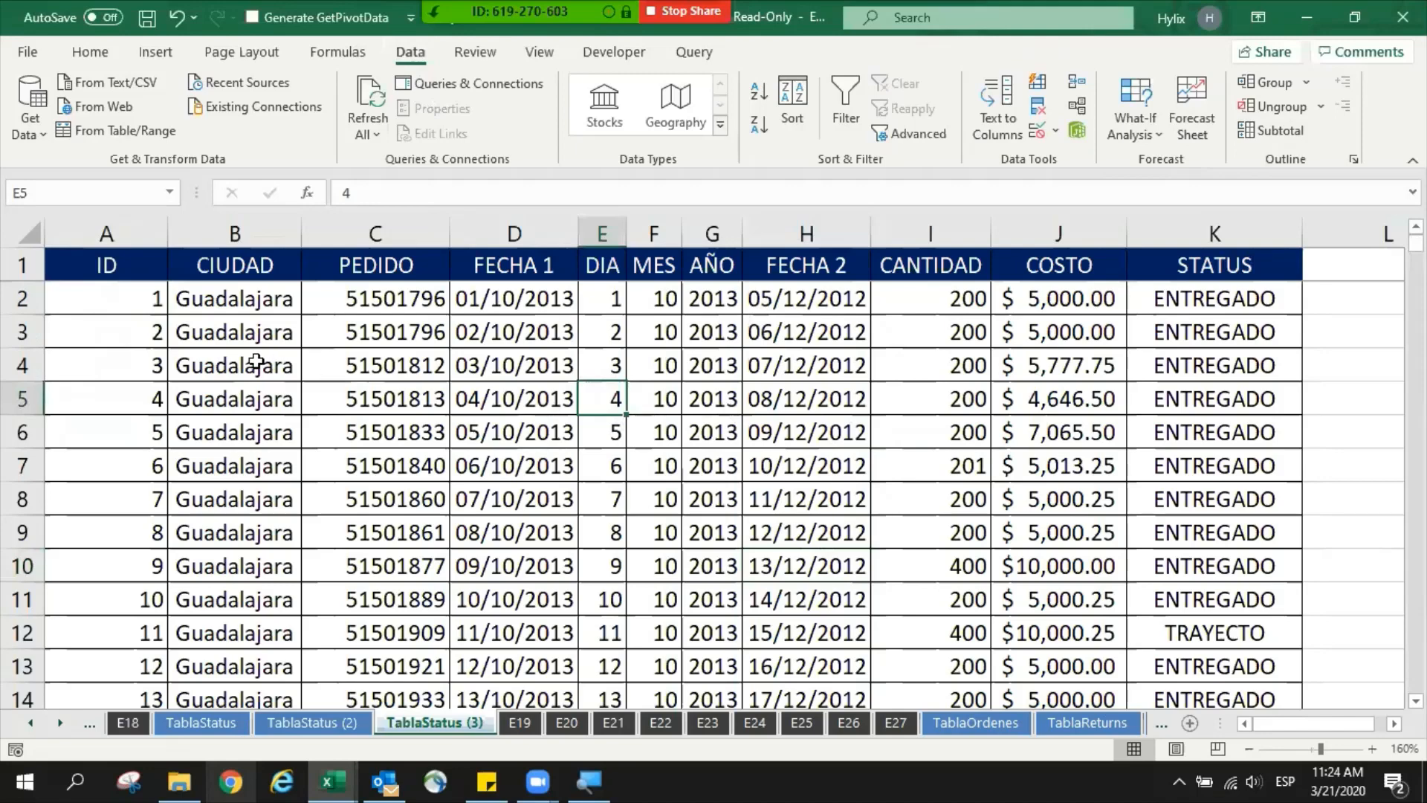
- Examine the CIUDAD column to find where the Guadalajara records end and the Puebla records begin
click(268, 363)
key(ctrl+space)
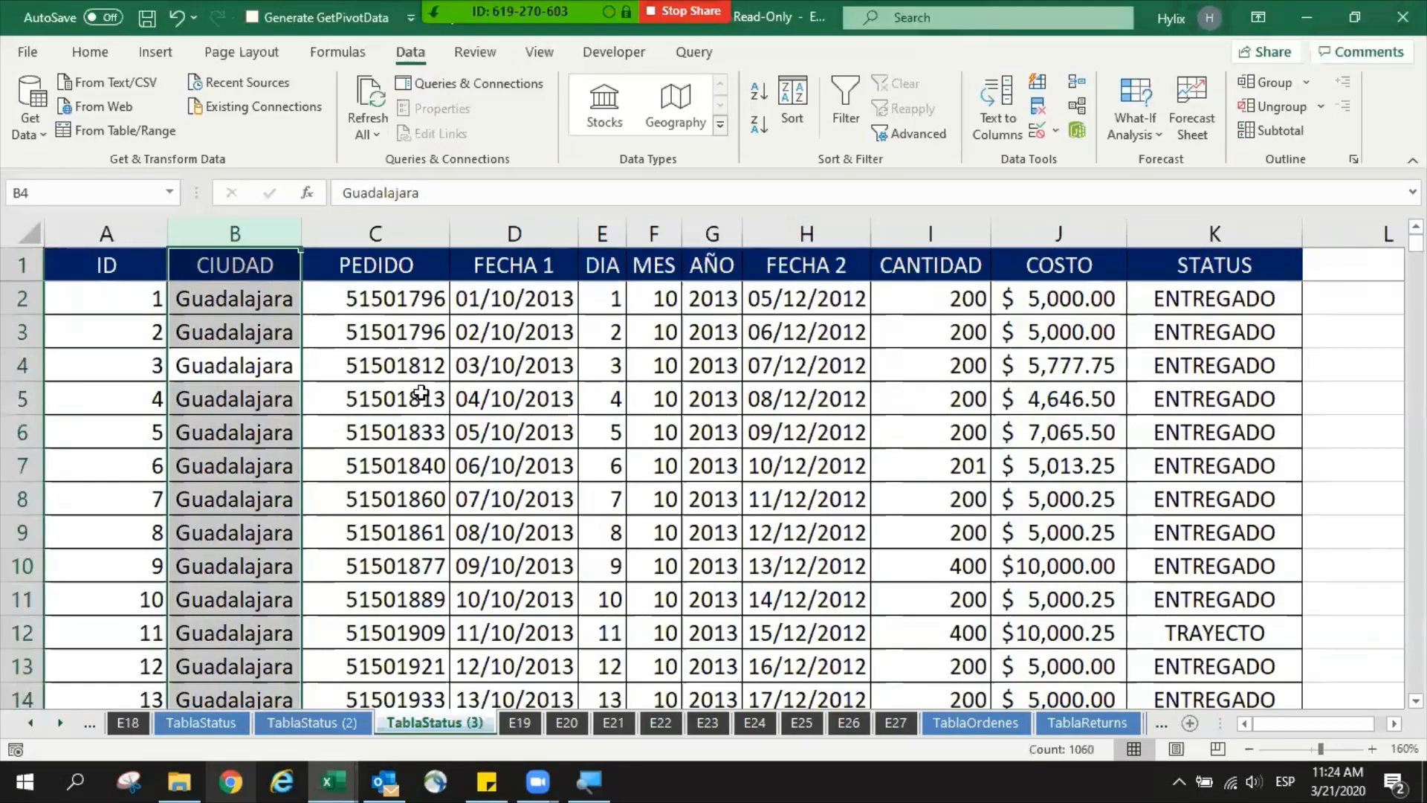
click(238, 267)
scroll(244, 400, down, 4)
click(245, 400)
key(ctrl+space)
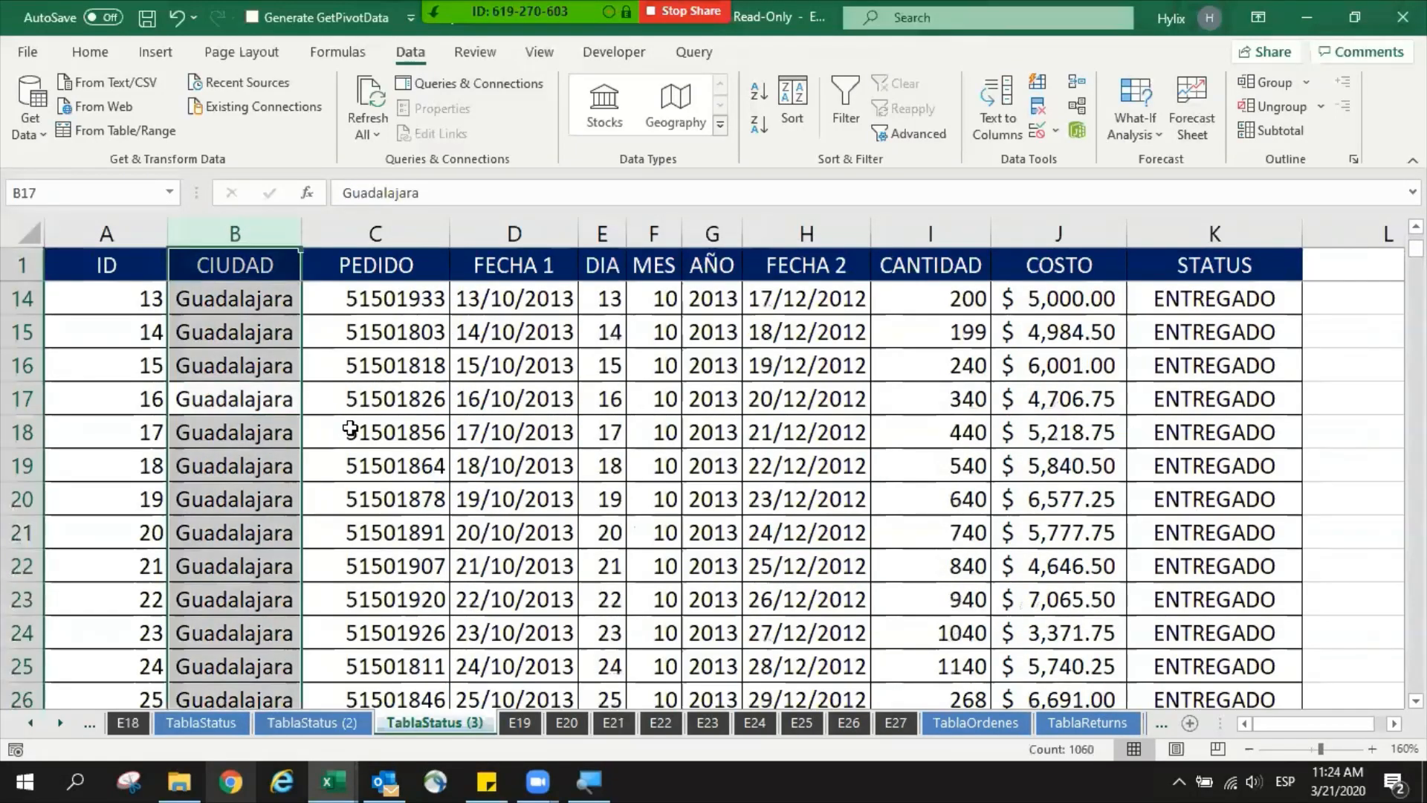
key(ctrl+f)
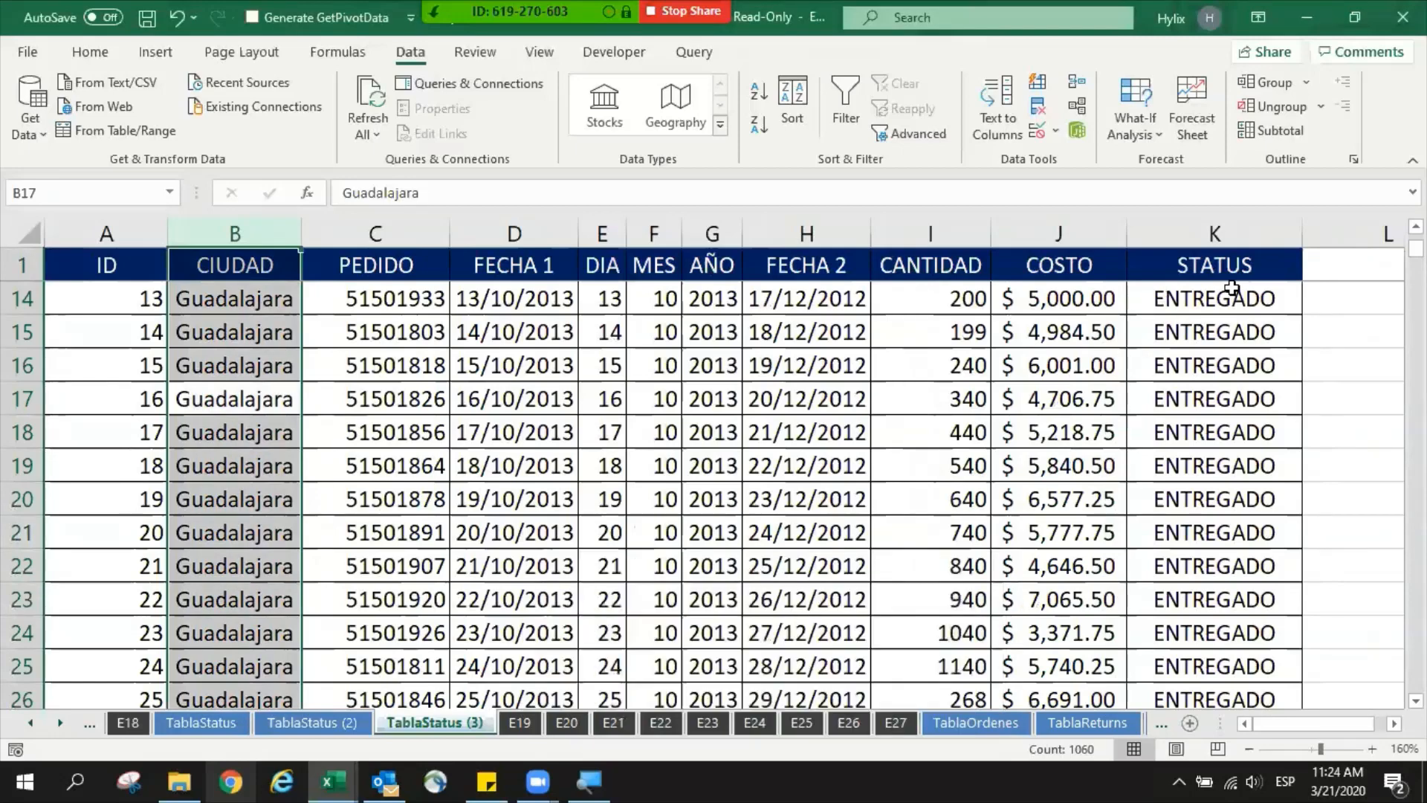
key(Escape)
drag(1416, 249, 1416, 339)
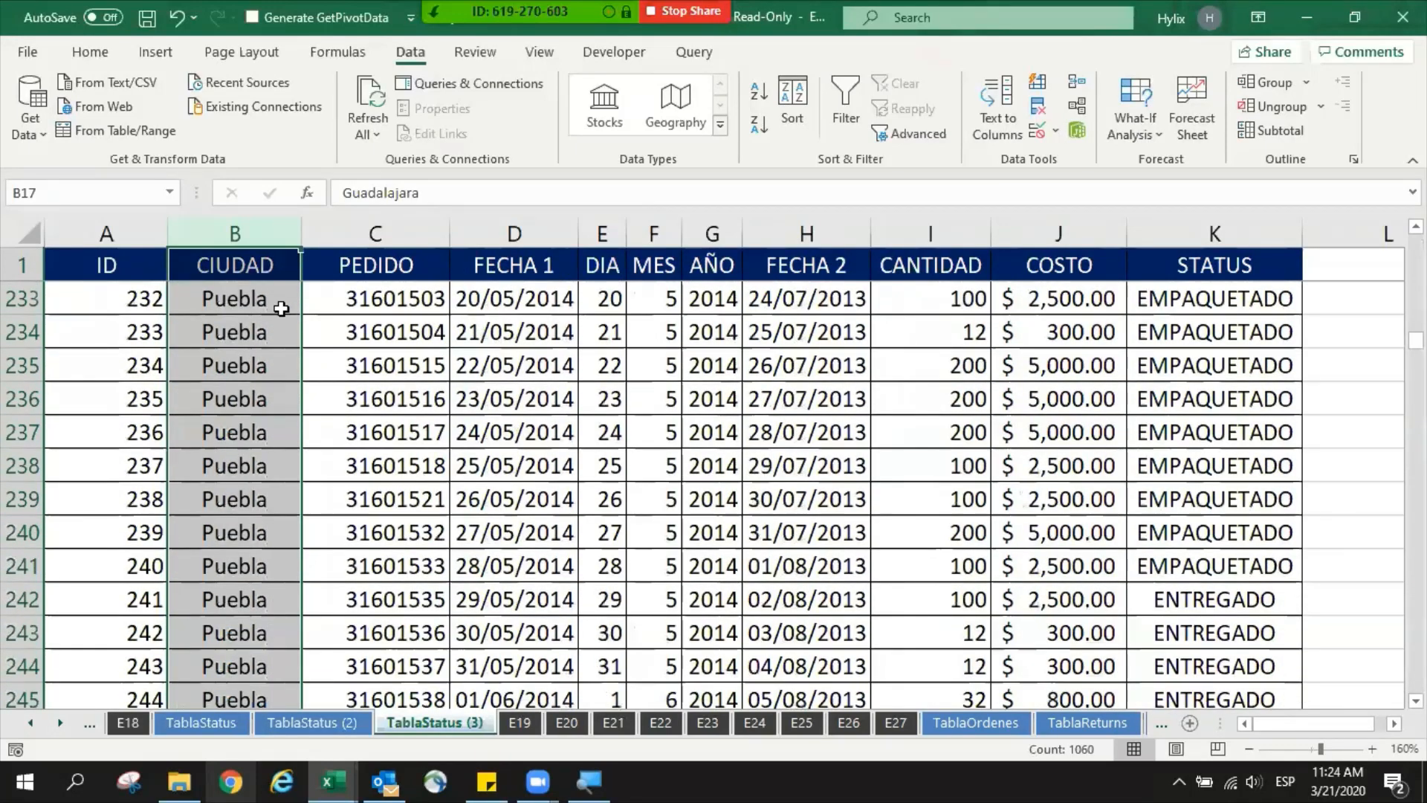
click(281, 310)
scroll(286, 311, up, 5)
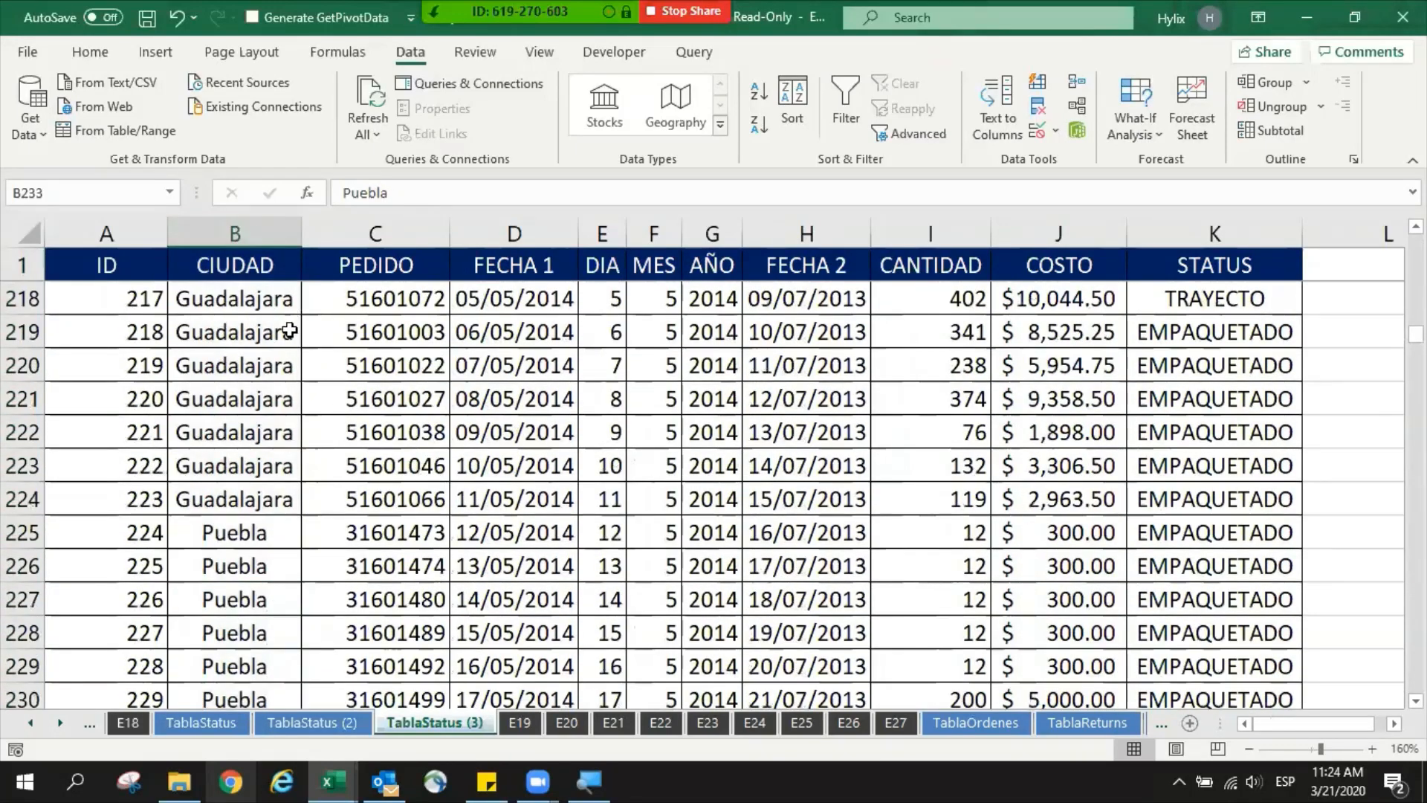
drag(246, 323, 229, 513)
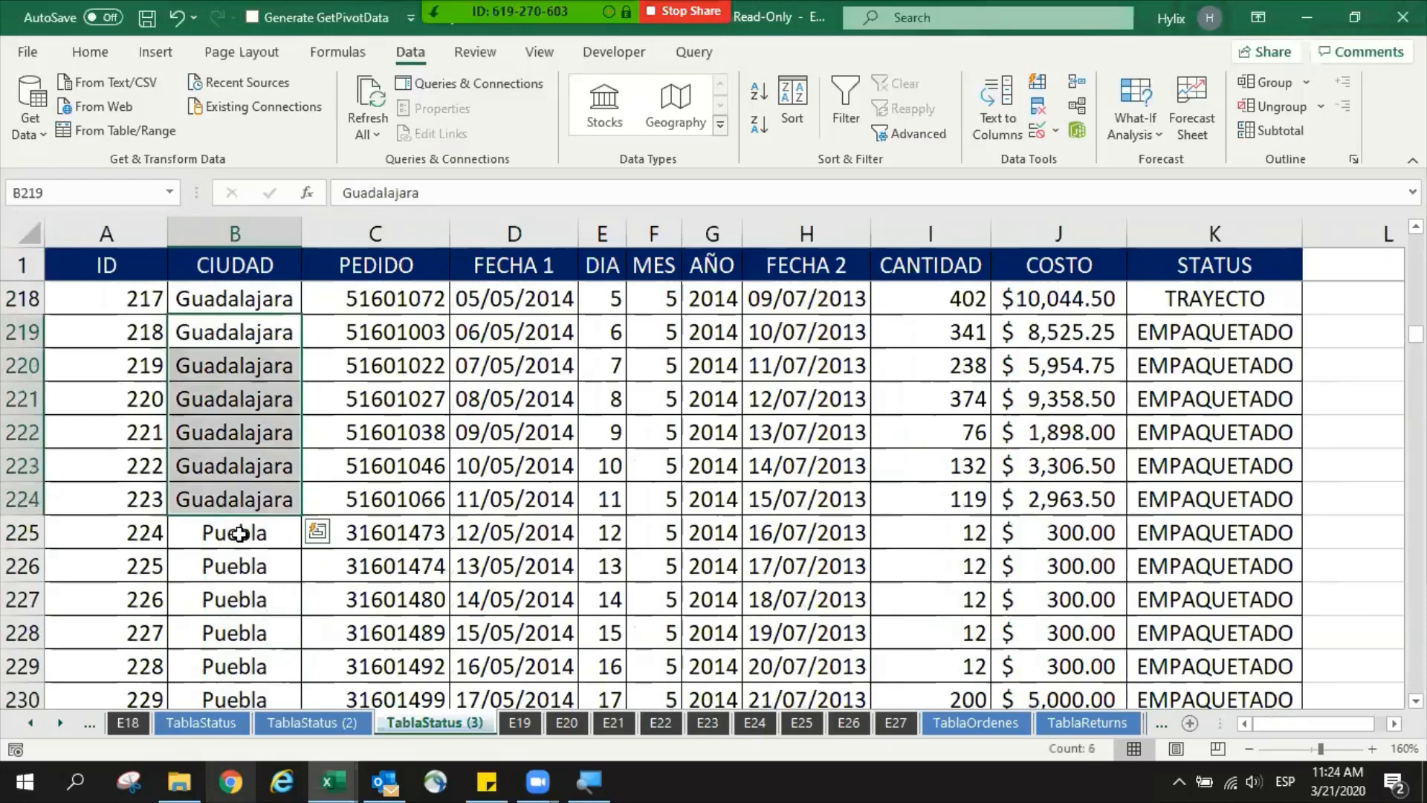
- Insert an empty row 225 between the last Guadalajara record and the first Puebla record
click(233, 533)
key(shift+space)
key(ctrl+shift+plus)
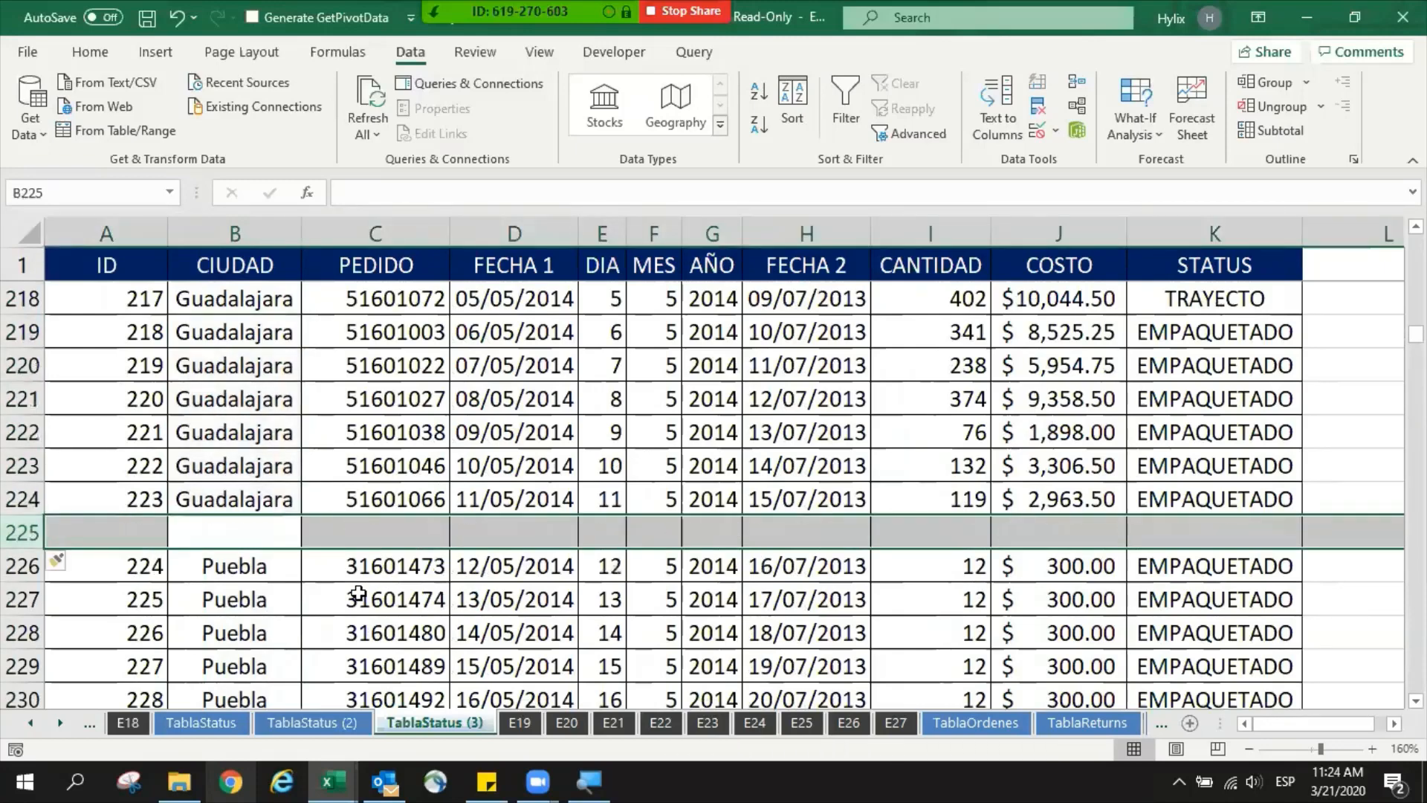
- Total the Guadalajara costs in J225 with =SUM(J2:J224) and make the result bold
key(Right)
key(Right)
key(Right)
key(Right)
key(Right)
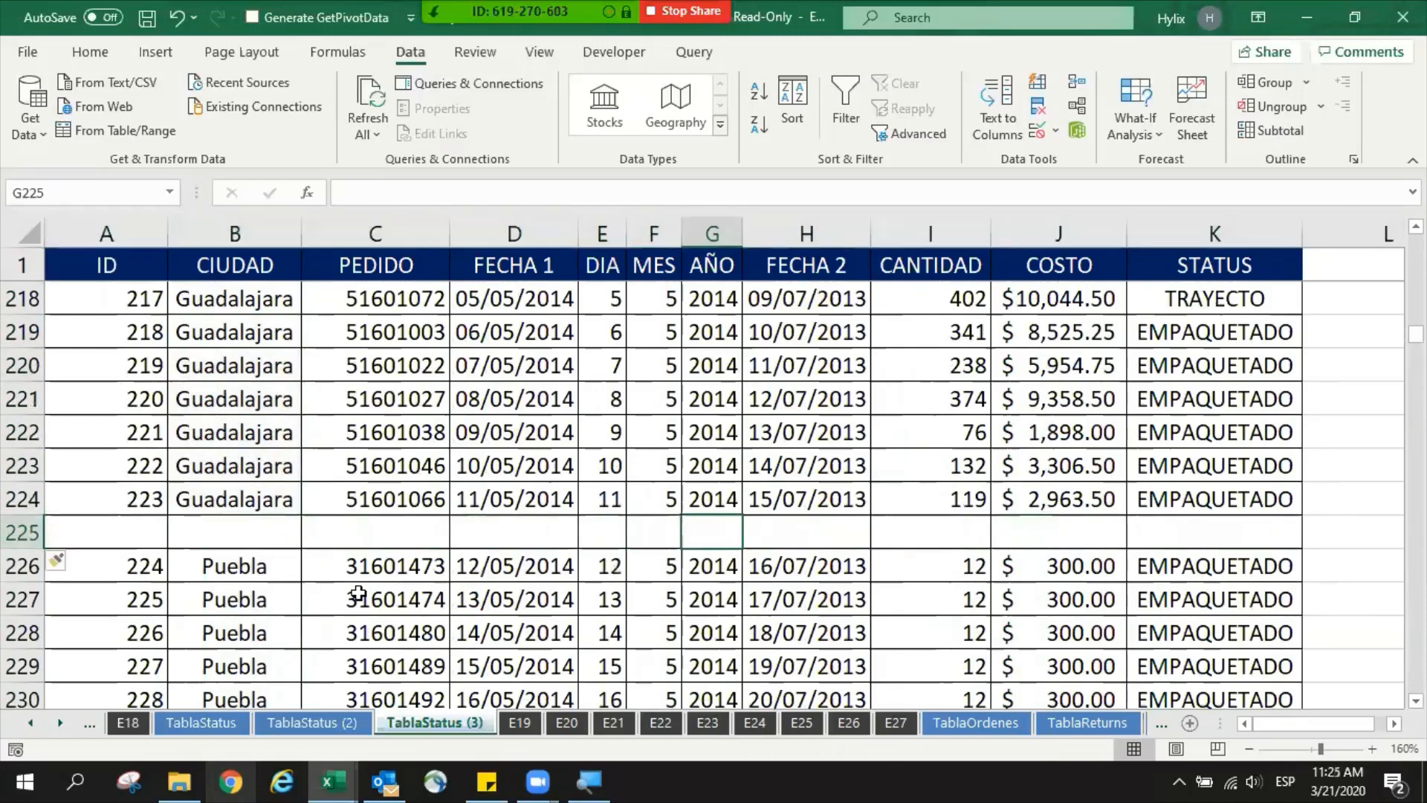
key(Right)
key(Right)
key(Right)
text(=su)
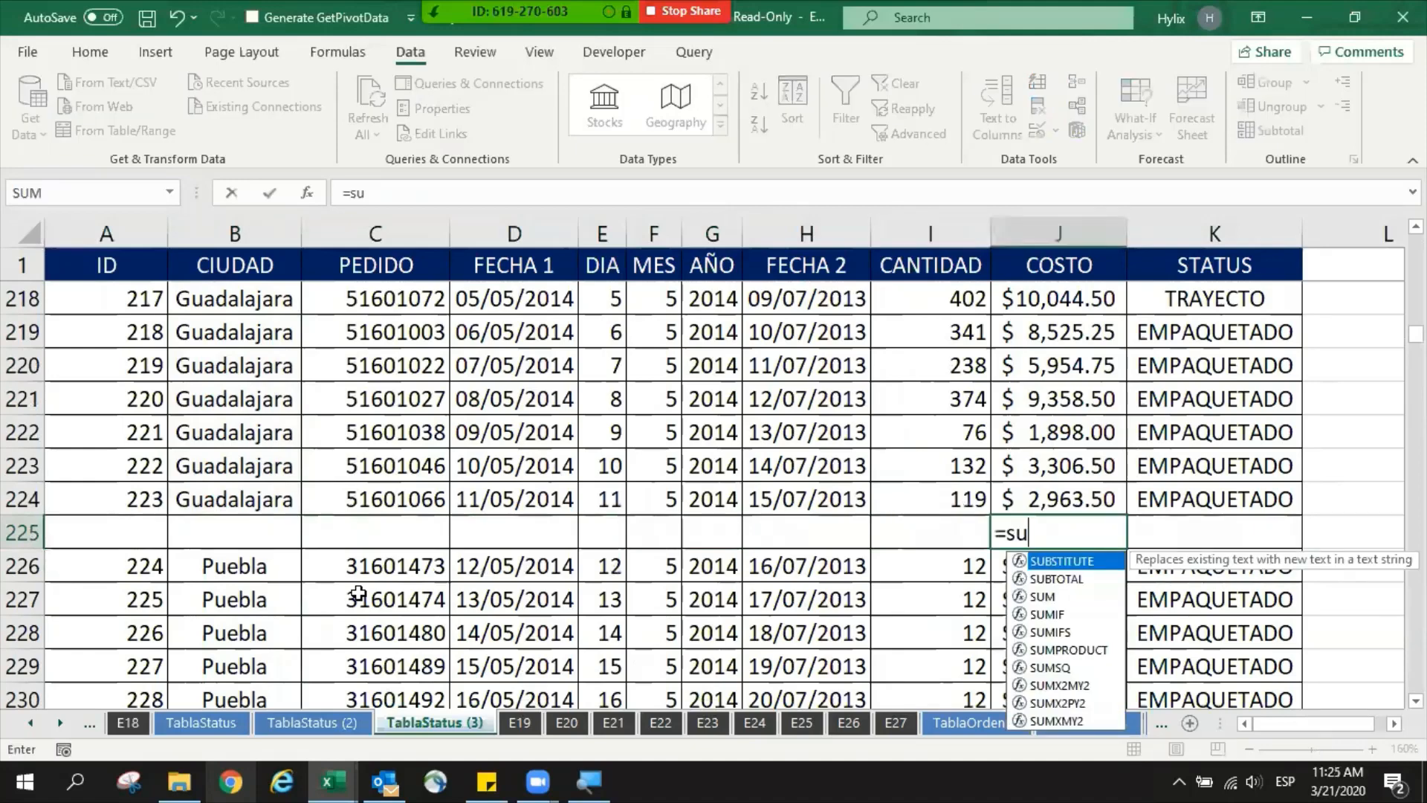
text(m)
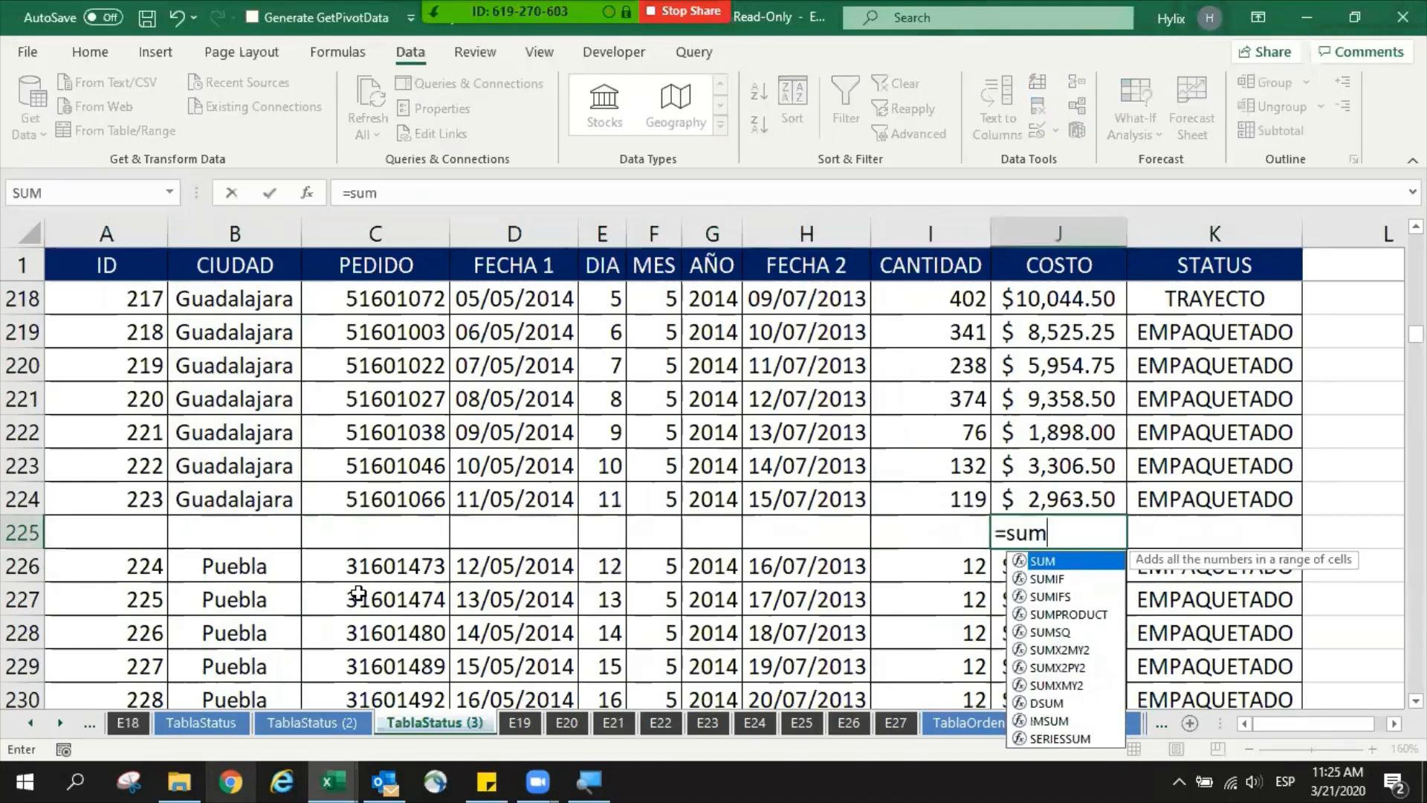
key(Tab)
key(Up)
key(ctrl+shift+Up)
key(shift+Down)
text())
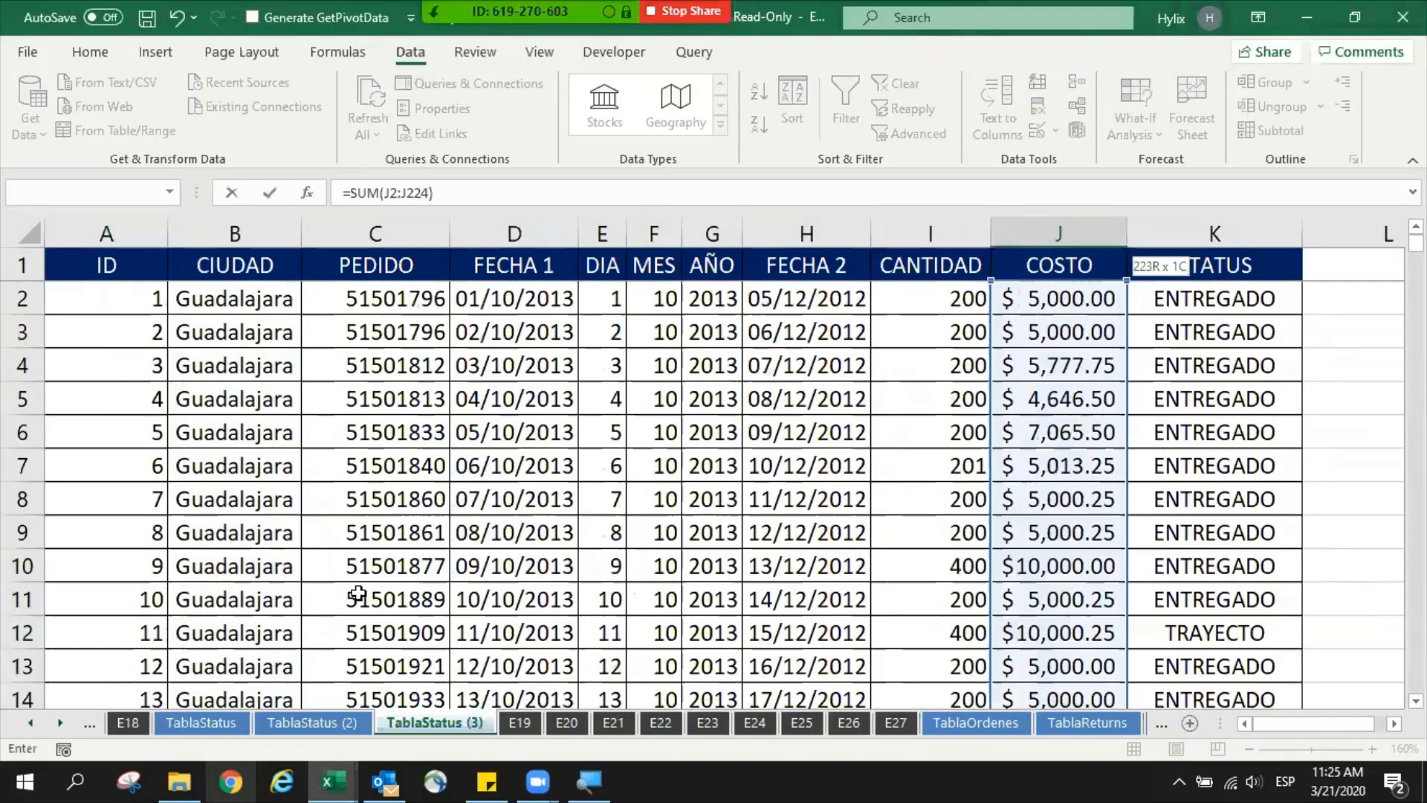
key(ctrl+Return)
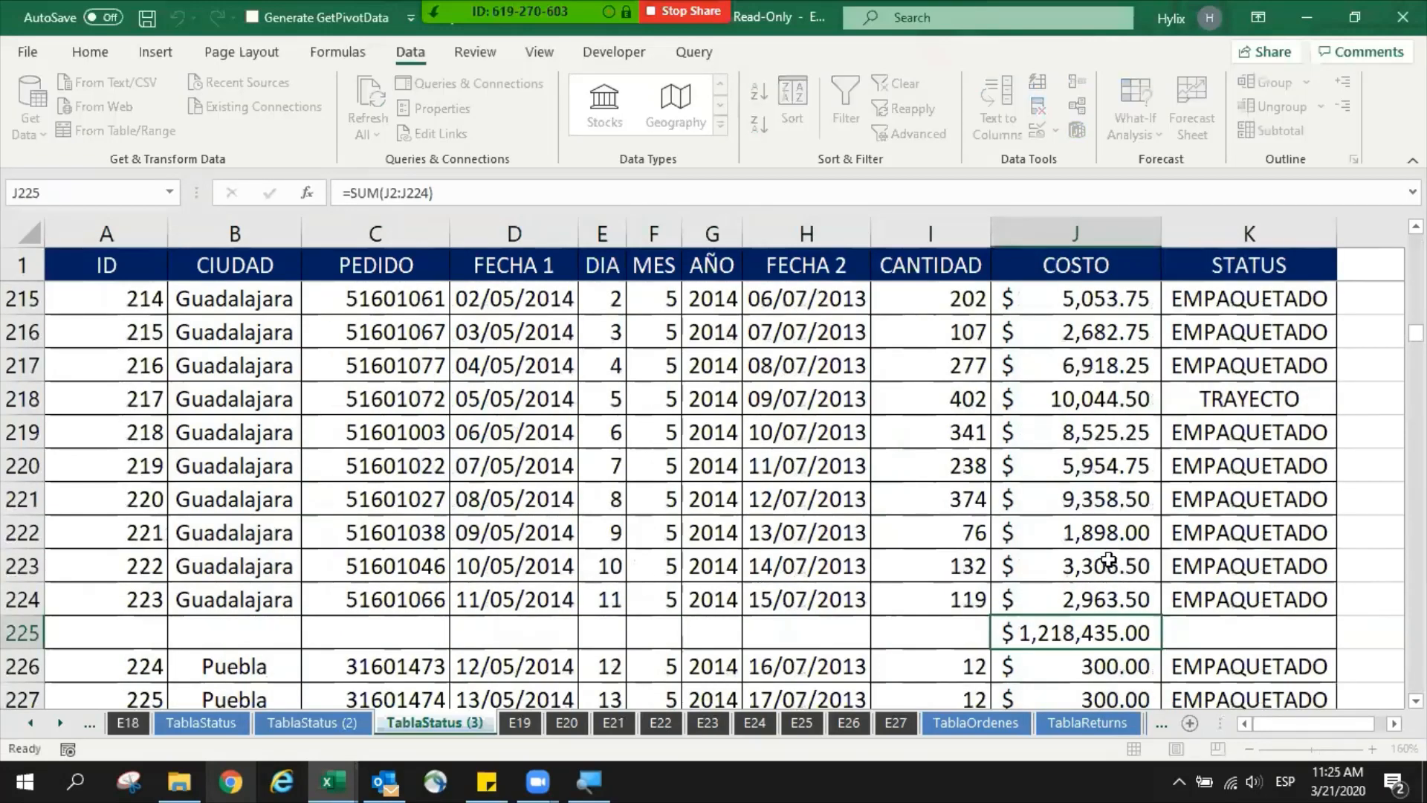
key(ctrl+b)
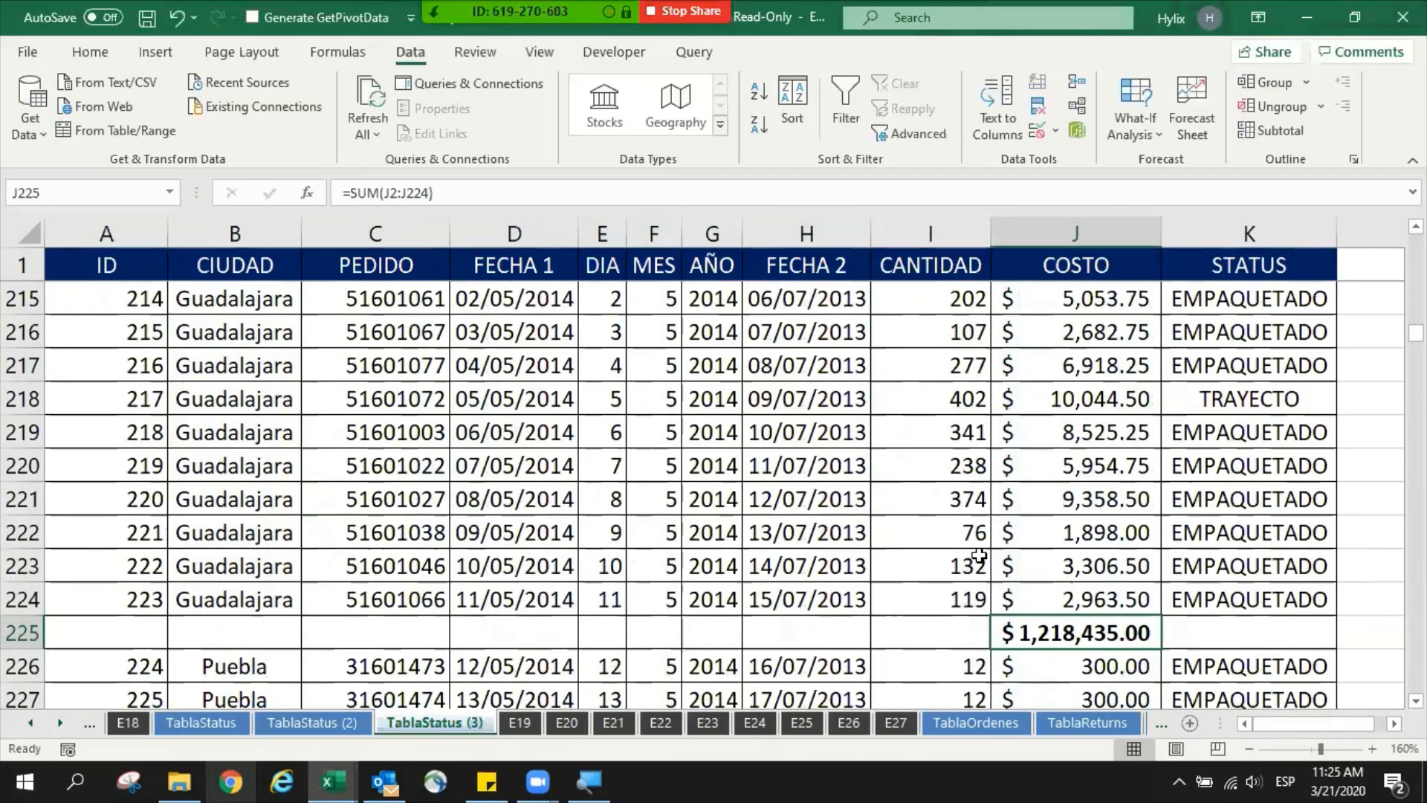
- Insert an empty row 231 after the first five Puebla records, below the one with ID 228
scroll(971, 550, down, 1)
scroll(677, 625, down, 1)
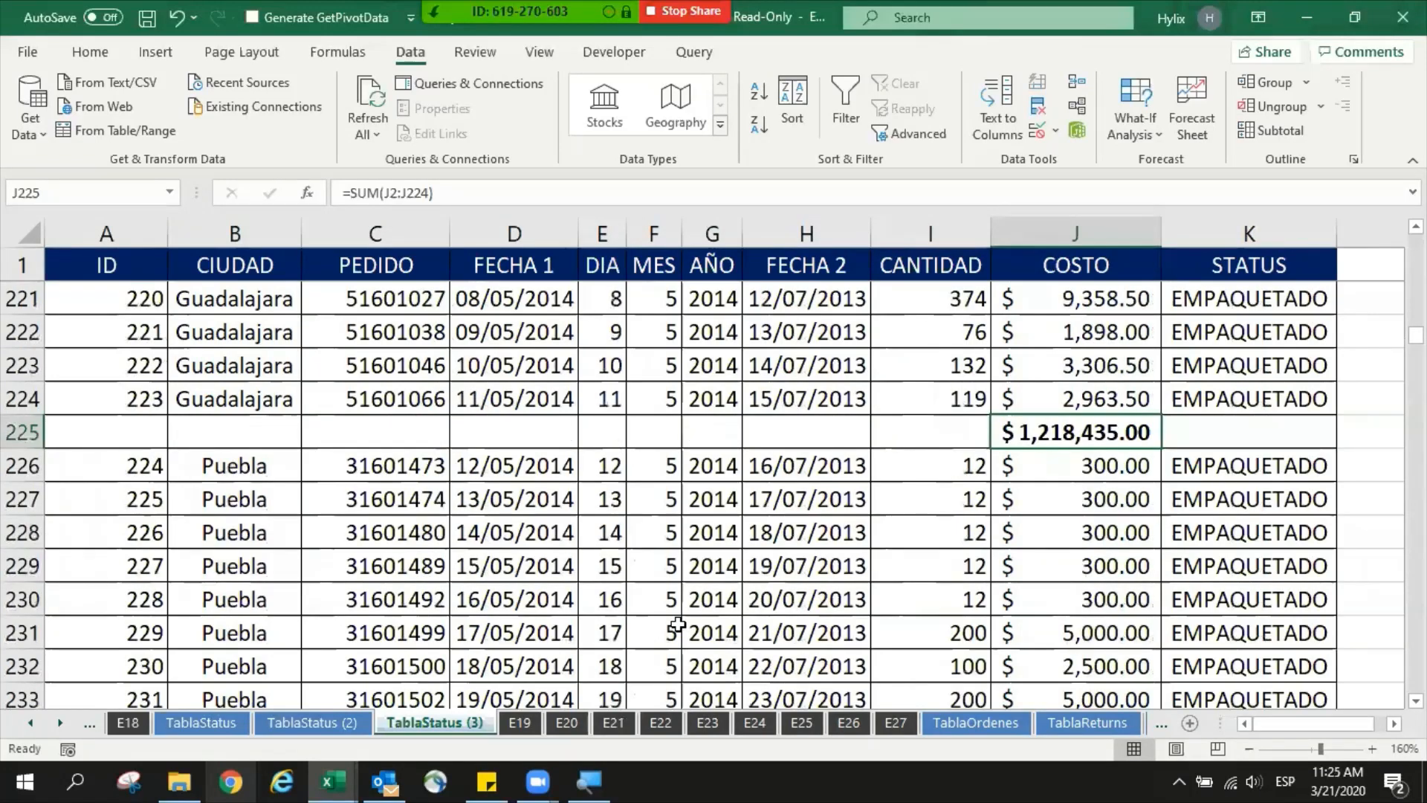
key(shift+space)
key(ctrl+plus)
- Total the first five Puebla costs in J231 with =SUM(J226:J230) and make the result bold
key(Right)
key(Right)
key(Right)
key(Right)
key(Right)
key(Right)
key(Right)
key(Right)
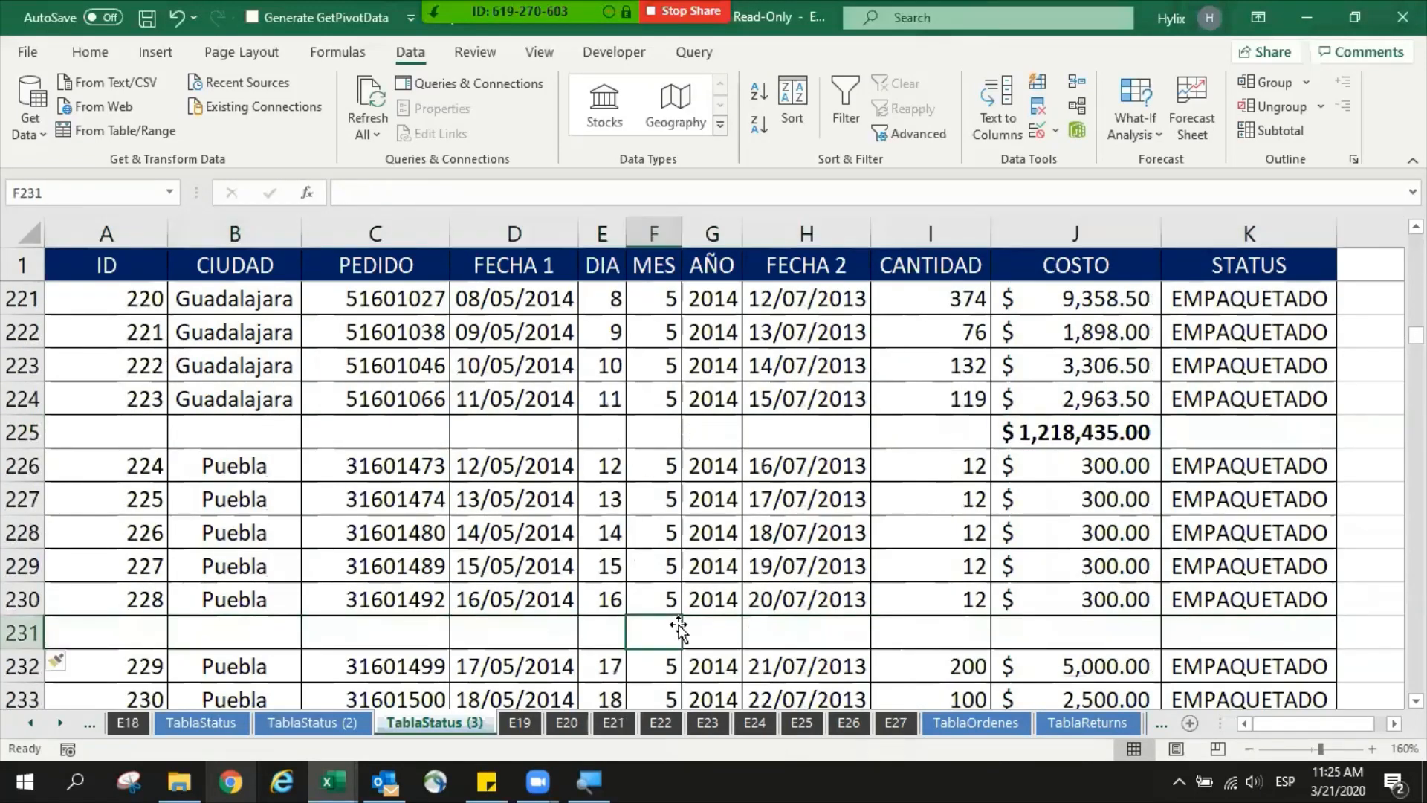
text(=sum()
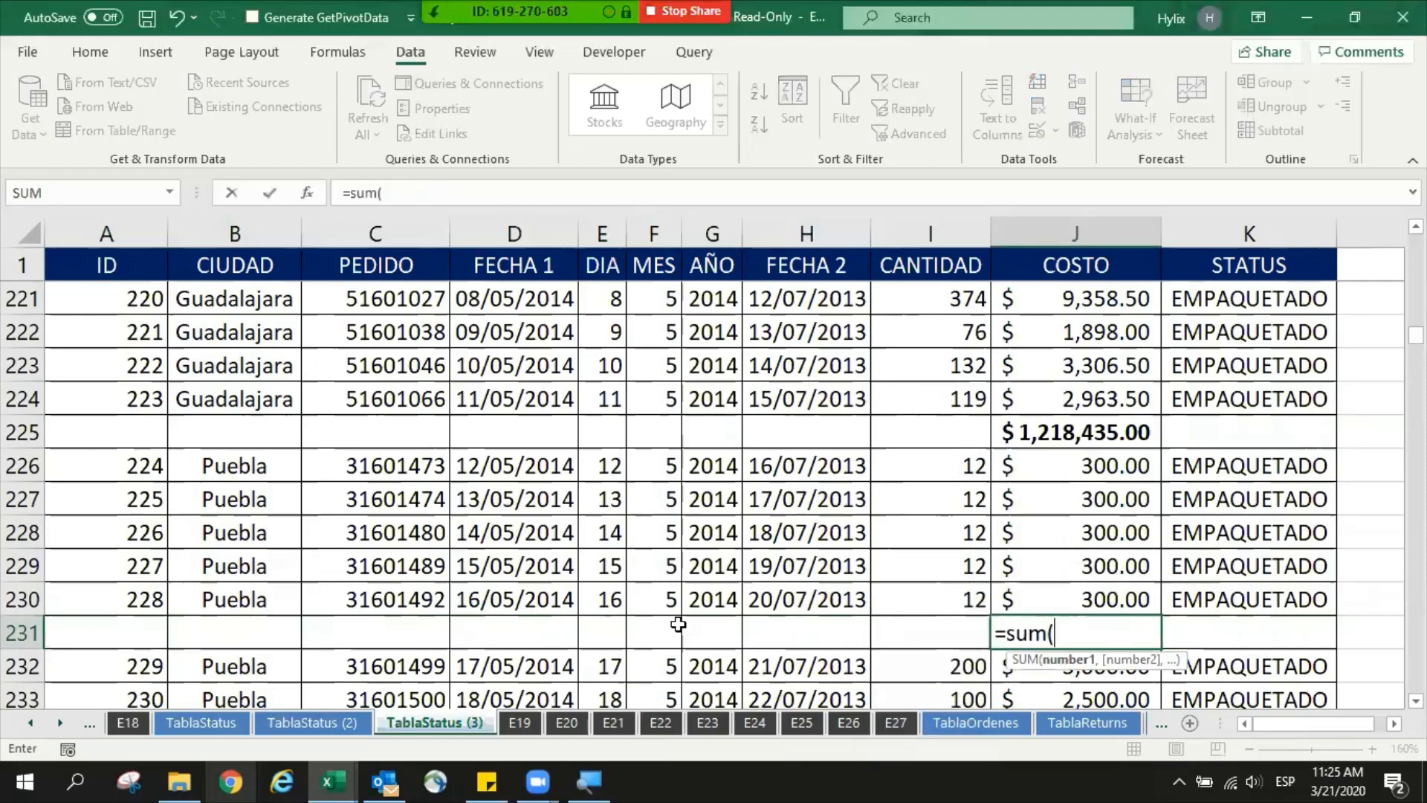
key(Up)
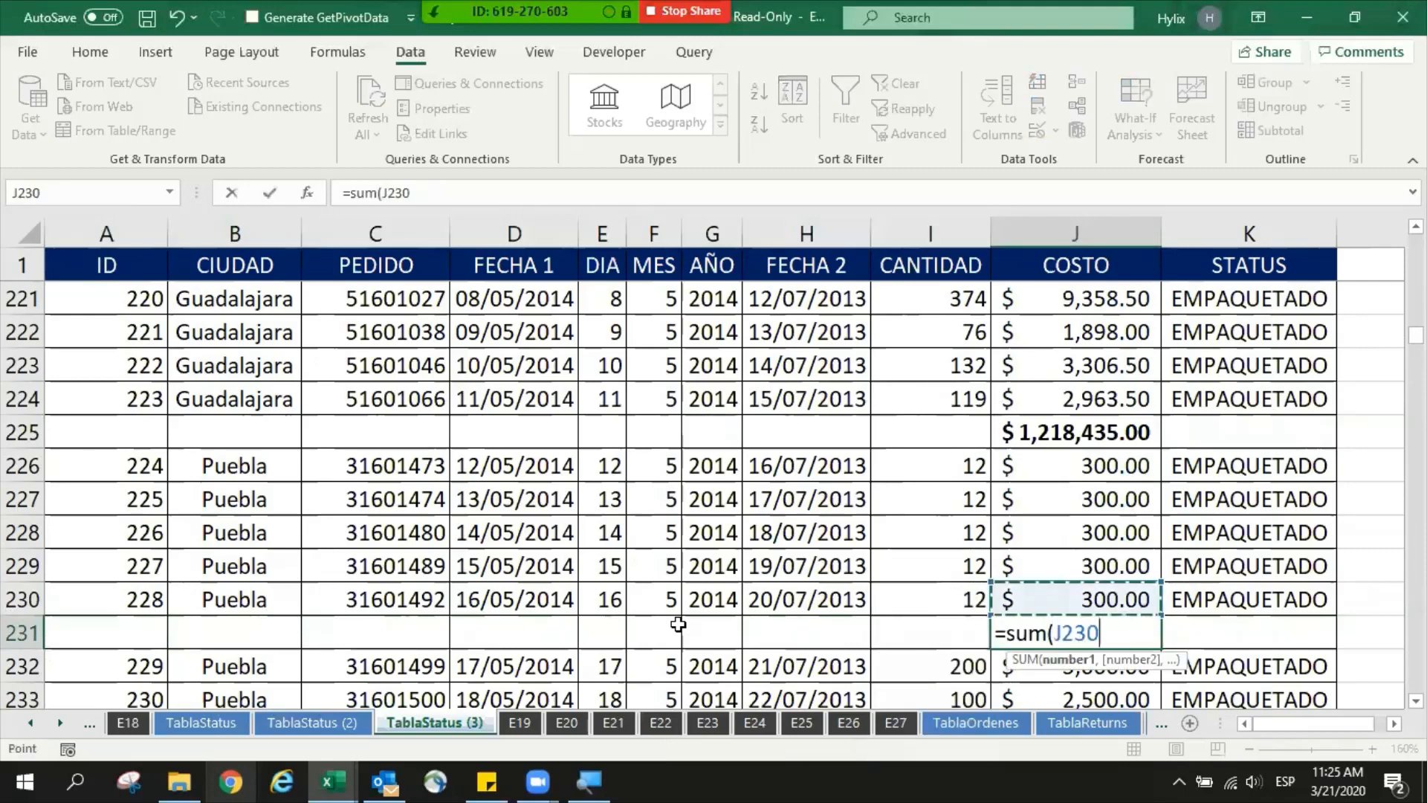
key(shift+Up)
key(shift+Up)
key(shift+Up)
key(shift+Up)
text())
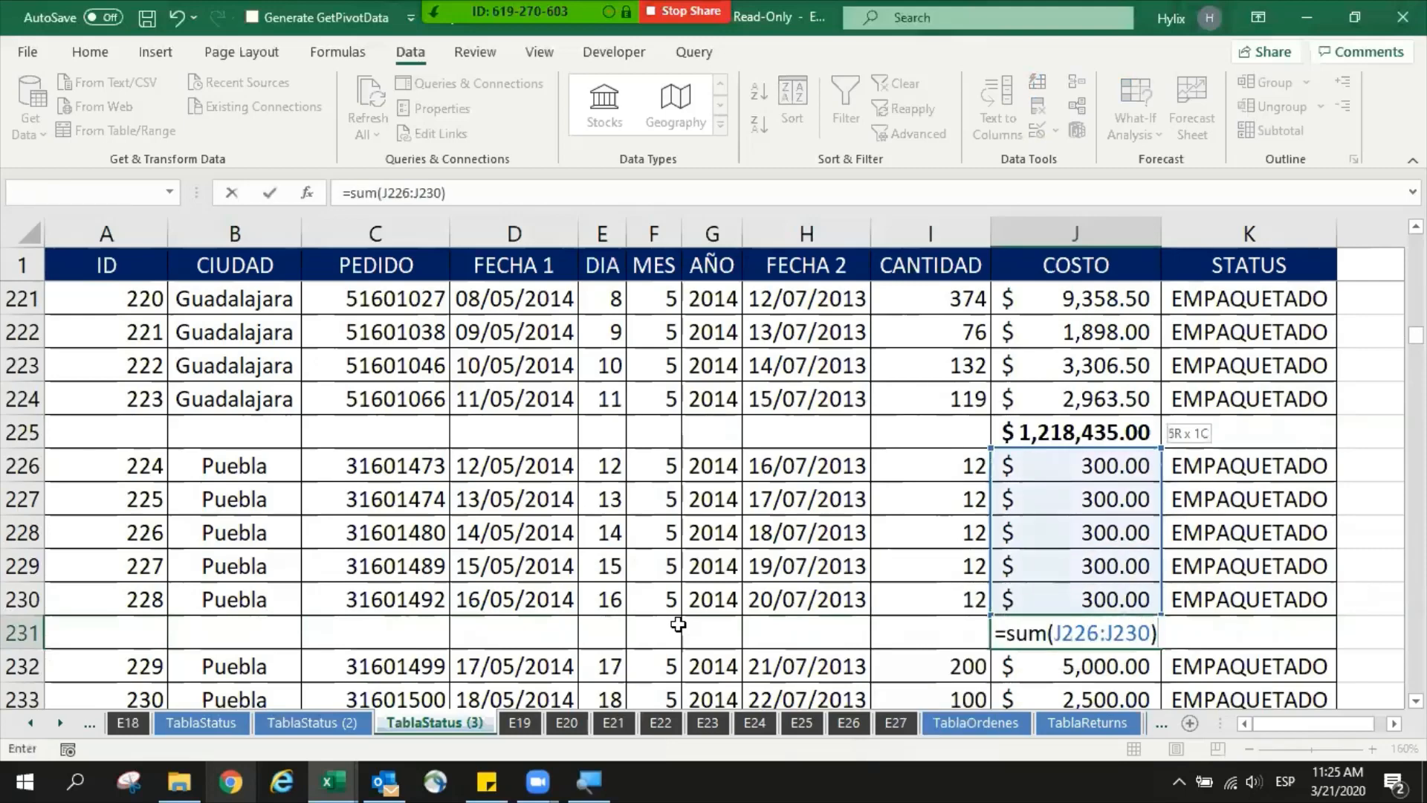
key(ctrl+Return)
key(ctrl+b)
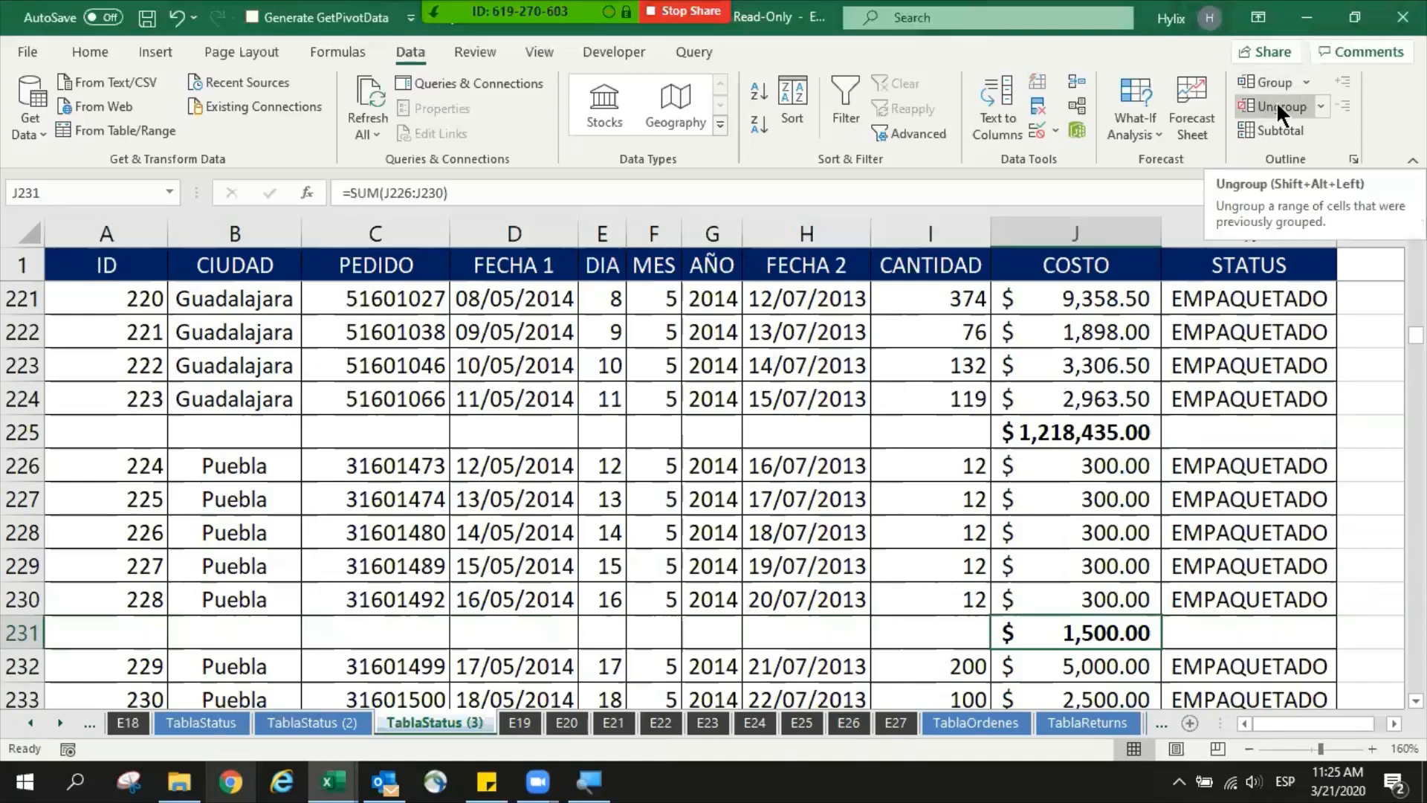
- Review the ranges used by the SUM formulas in J225 and J231, leaving both formulas as they are
click(1088, 429)
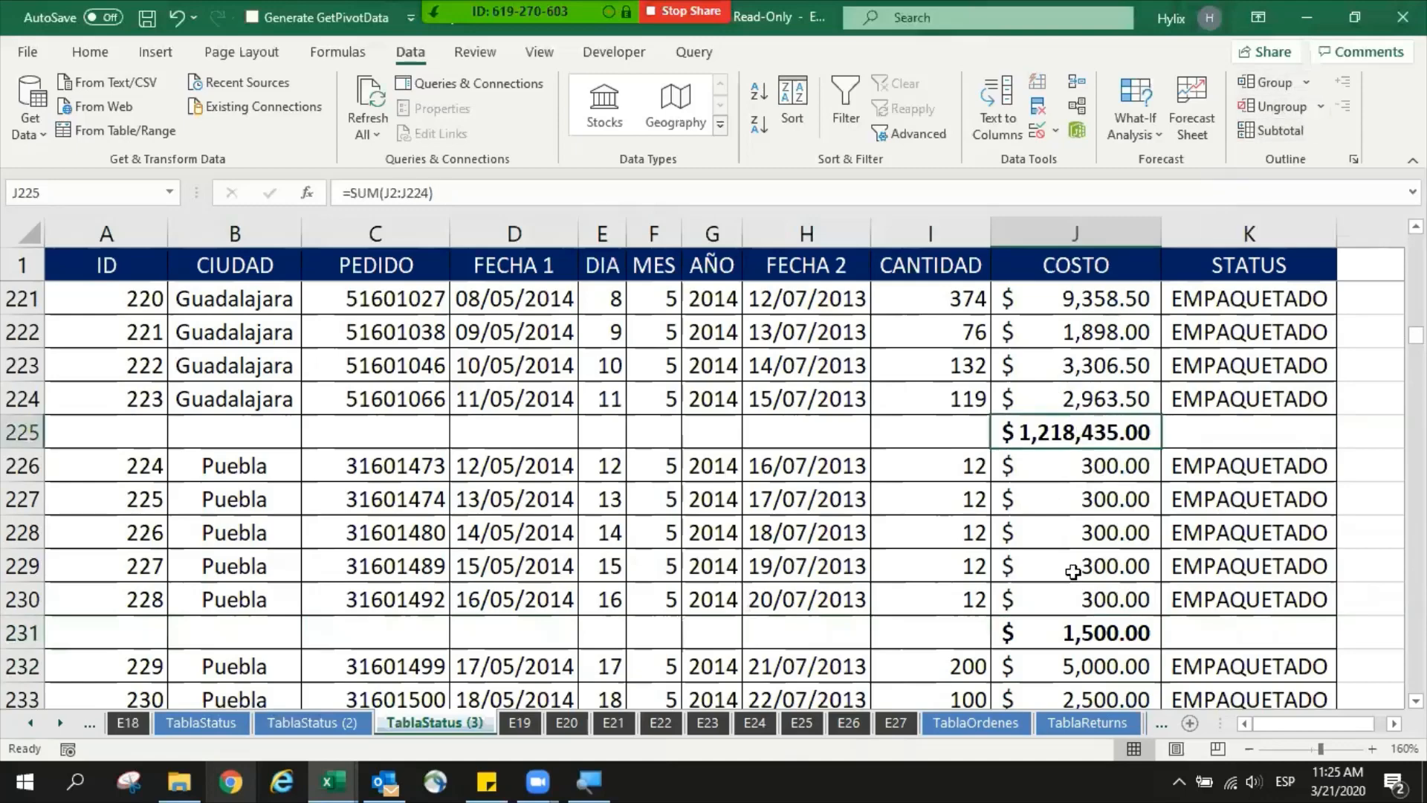
key(F2)
key(Escape)
double_click(1088, 631)
key(Escape)
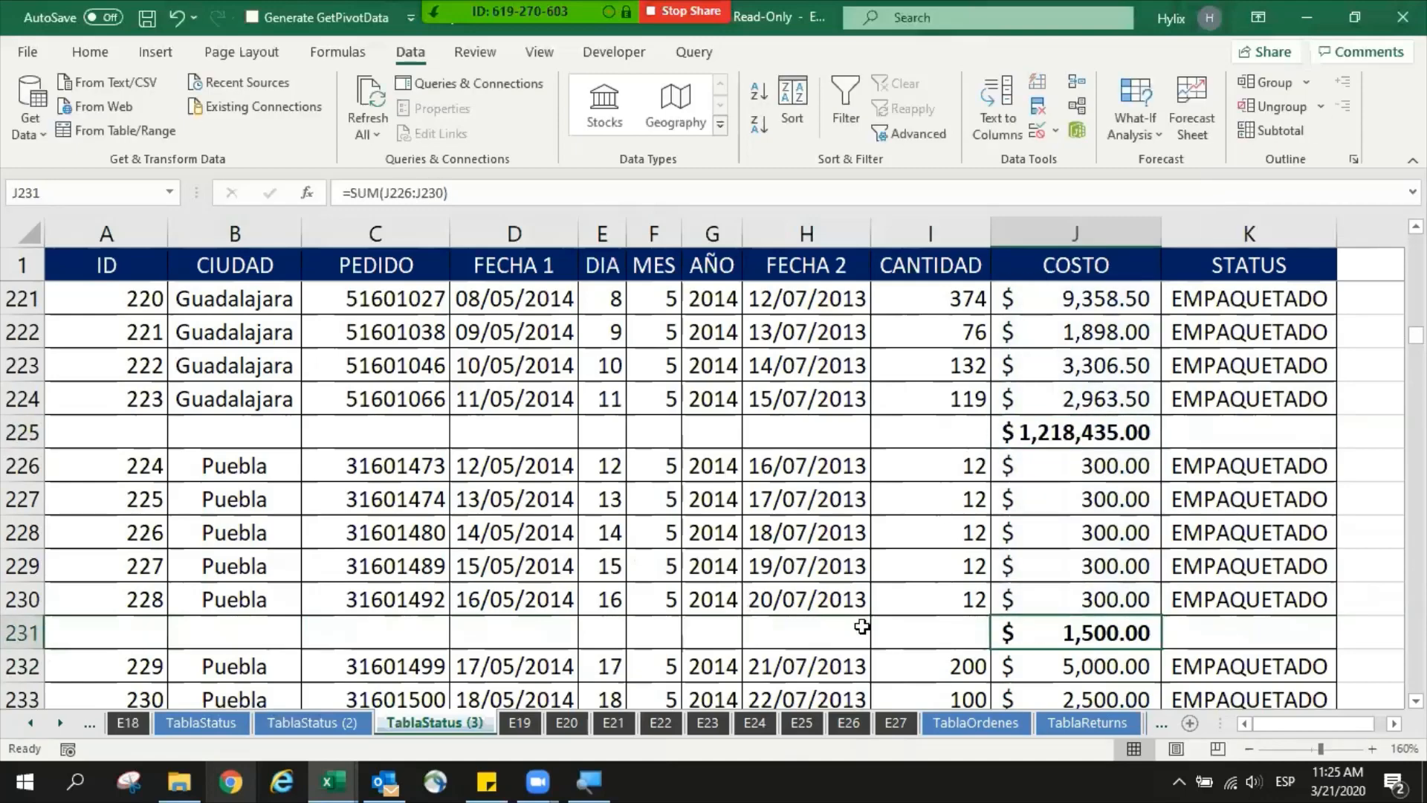
key(F2)
key(Escape)
key(F2)
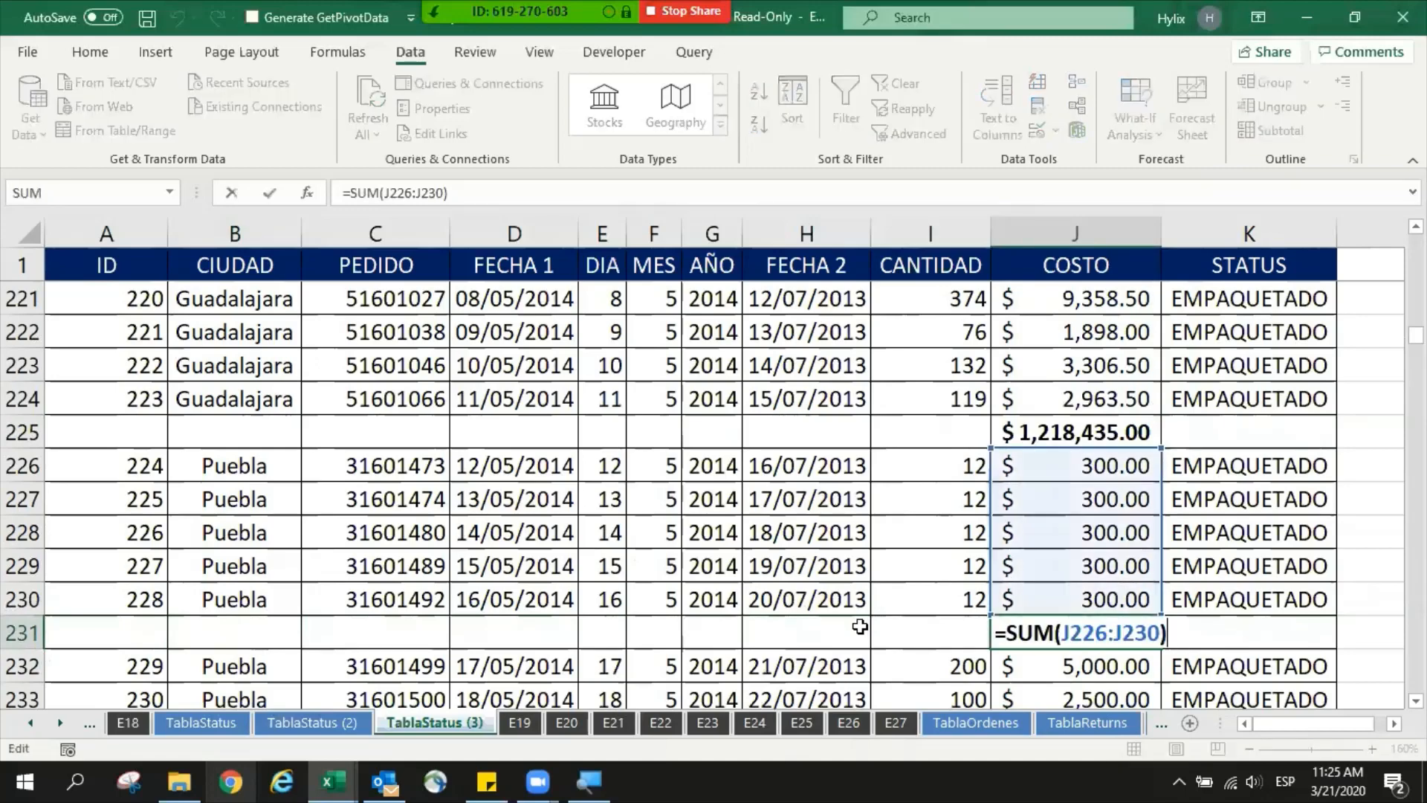
key(Escape)
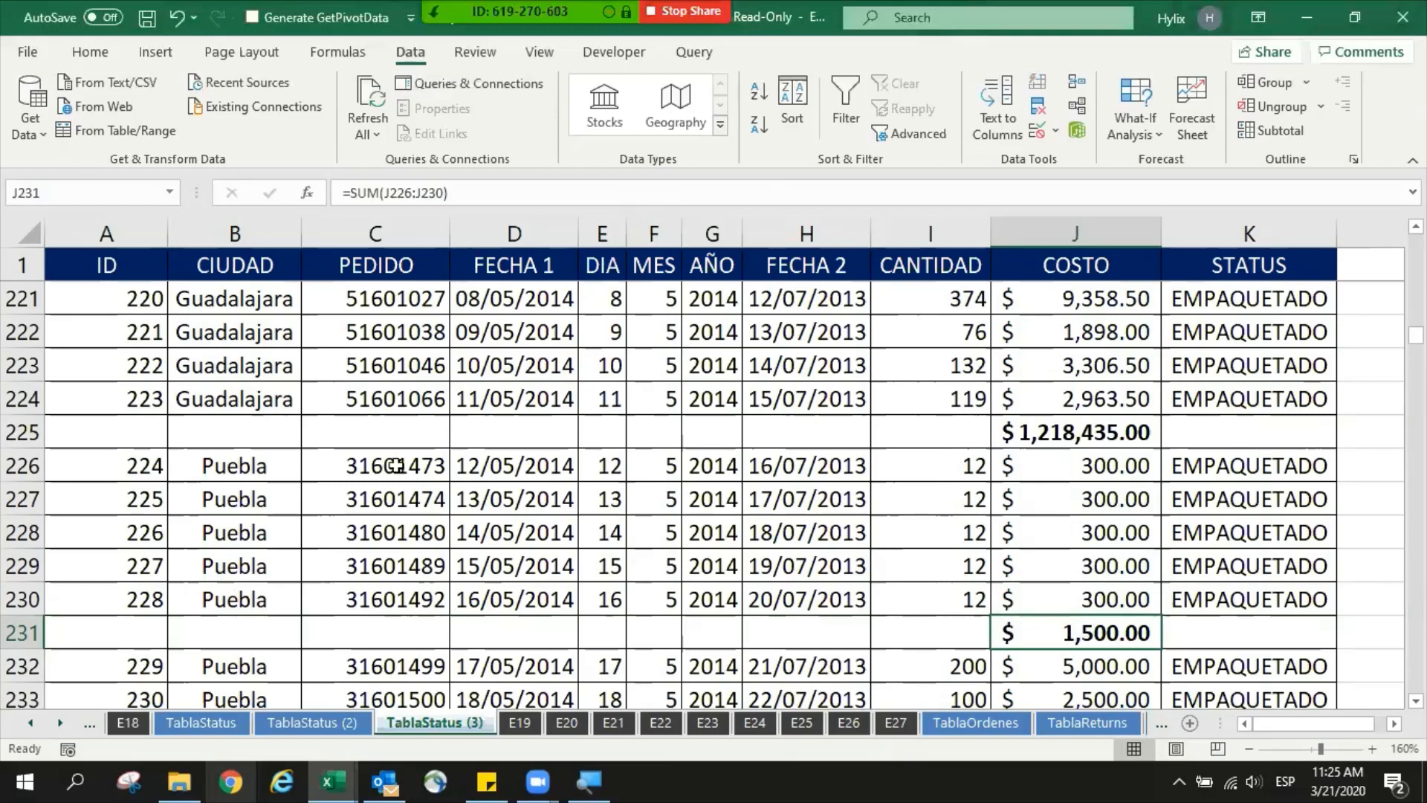
key(F2)
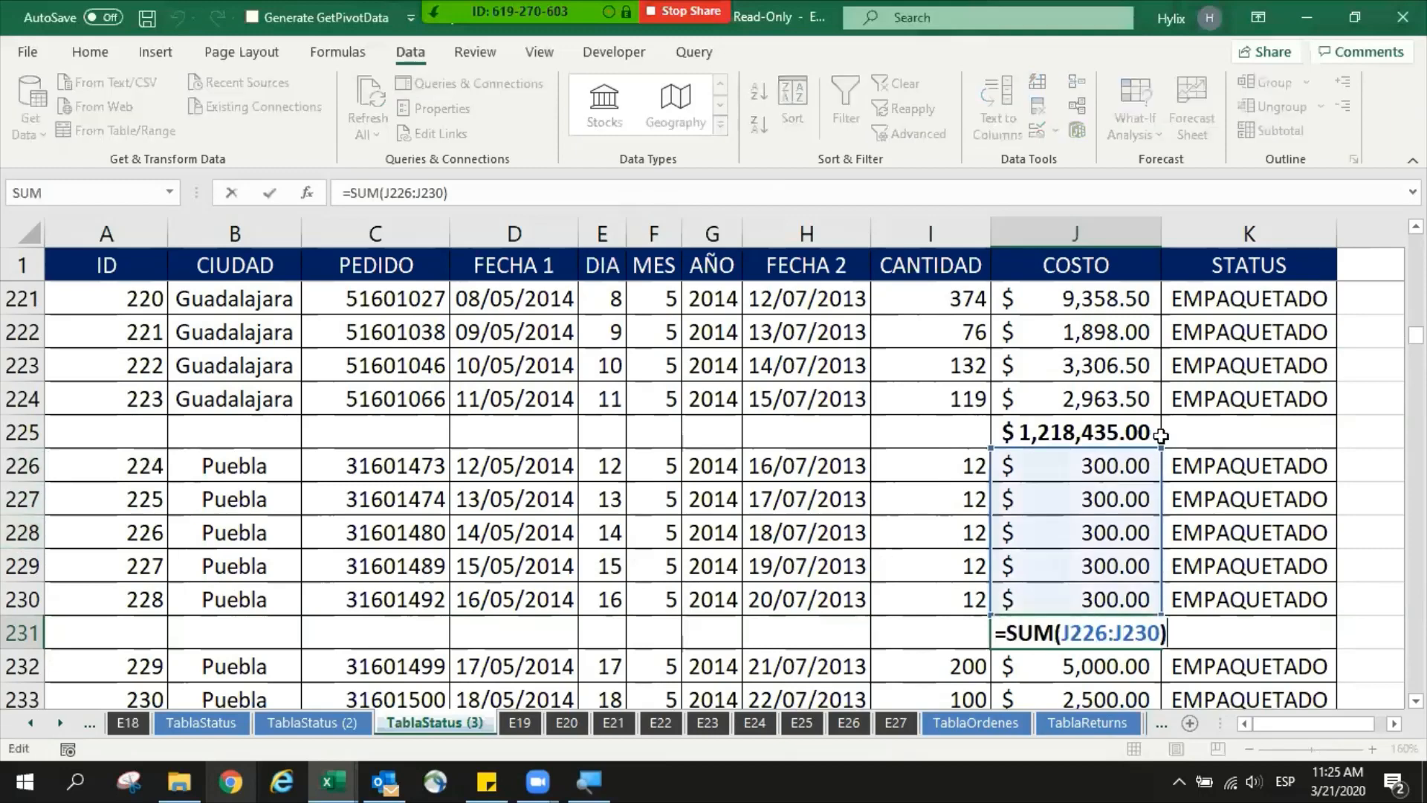
mouse_move(1161, 448)
mouse_down()
mouse_move(1148, 392)
mouse_move(1148, 451)
mouse_up()
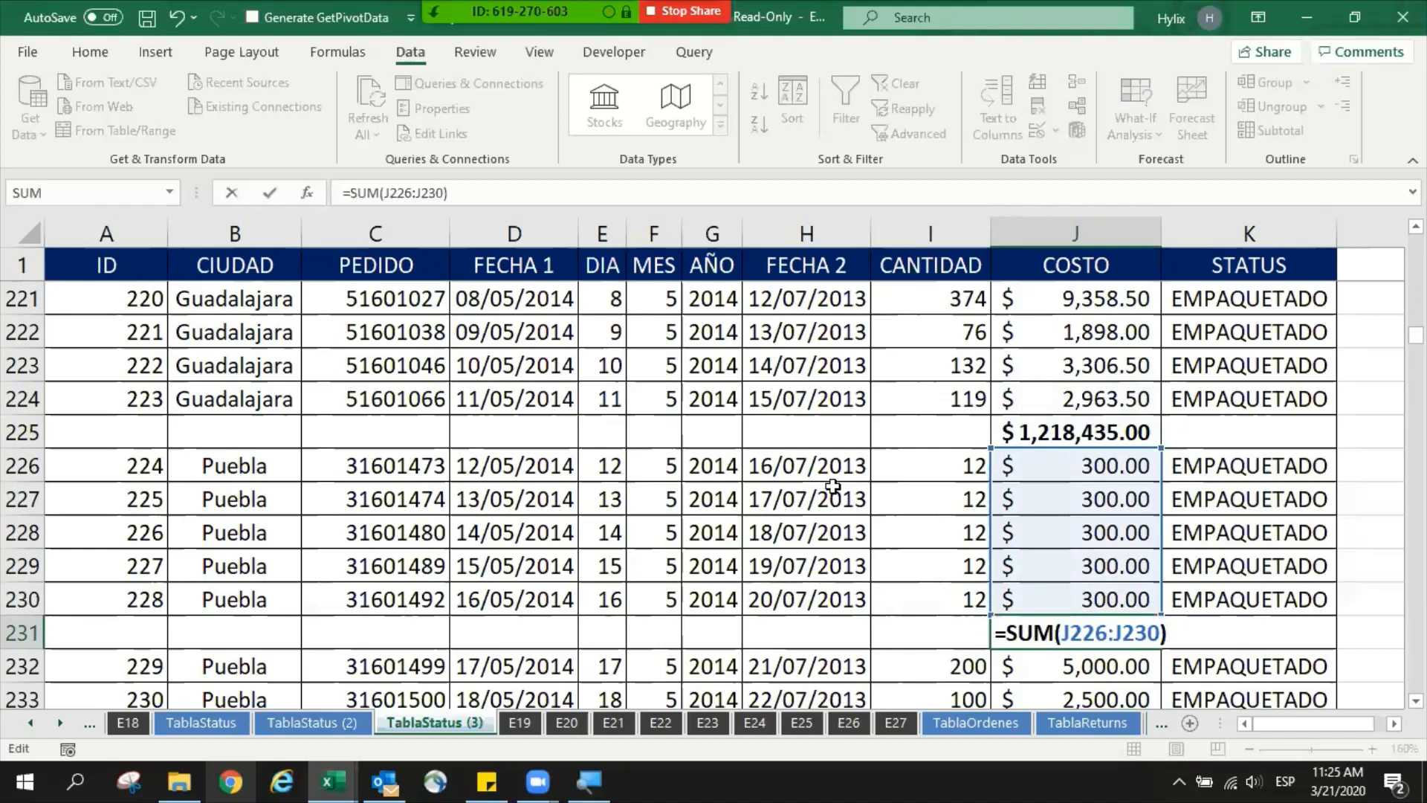
key(alt+a)
key(ctrl+Return)
- Delete row 231, which holds the manual cost total for the first five Puebla records
click(15, 630)
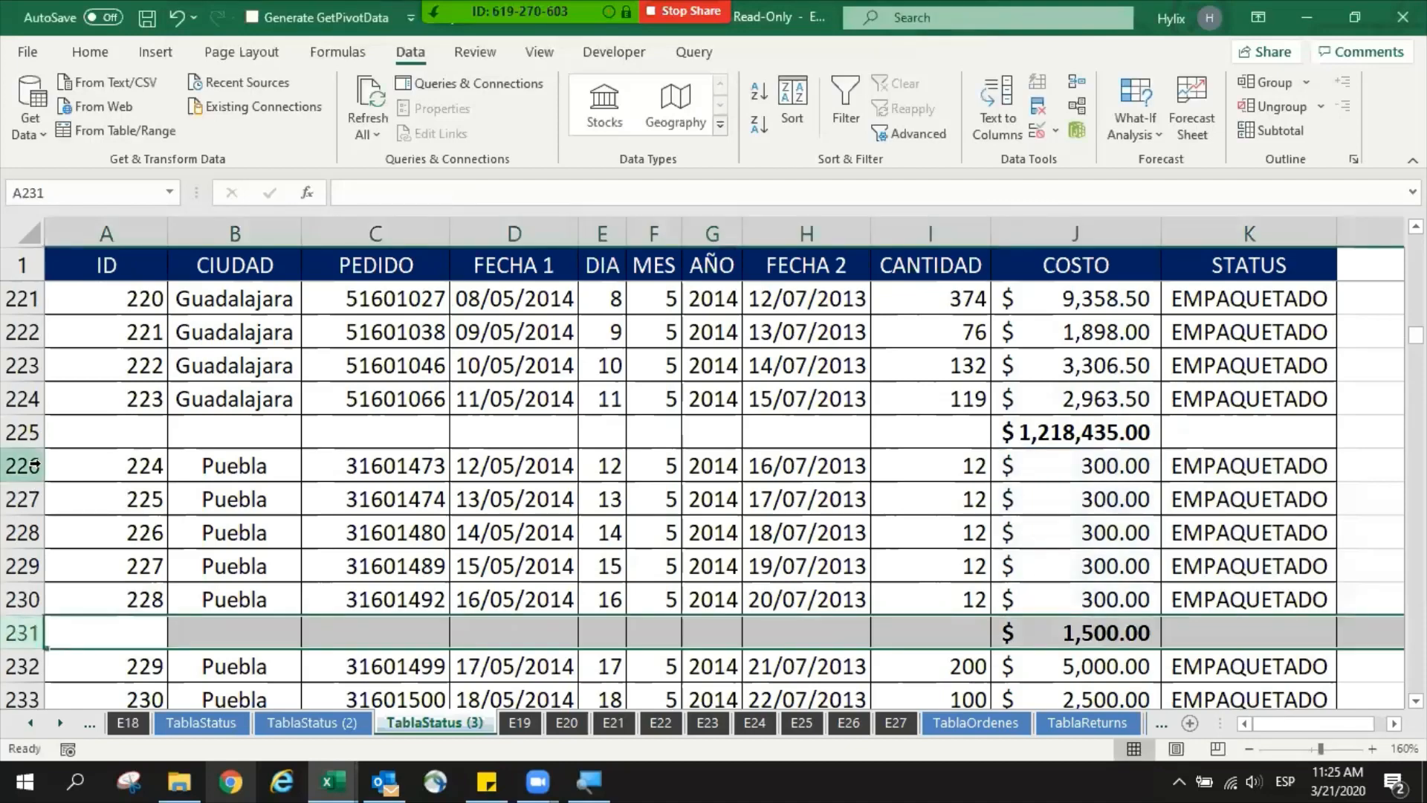
ctrl+click(15, 430)
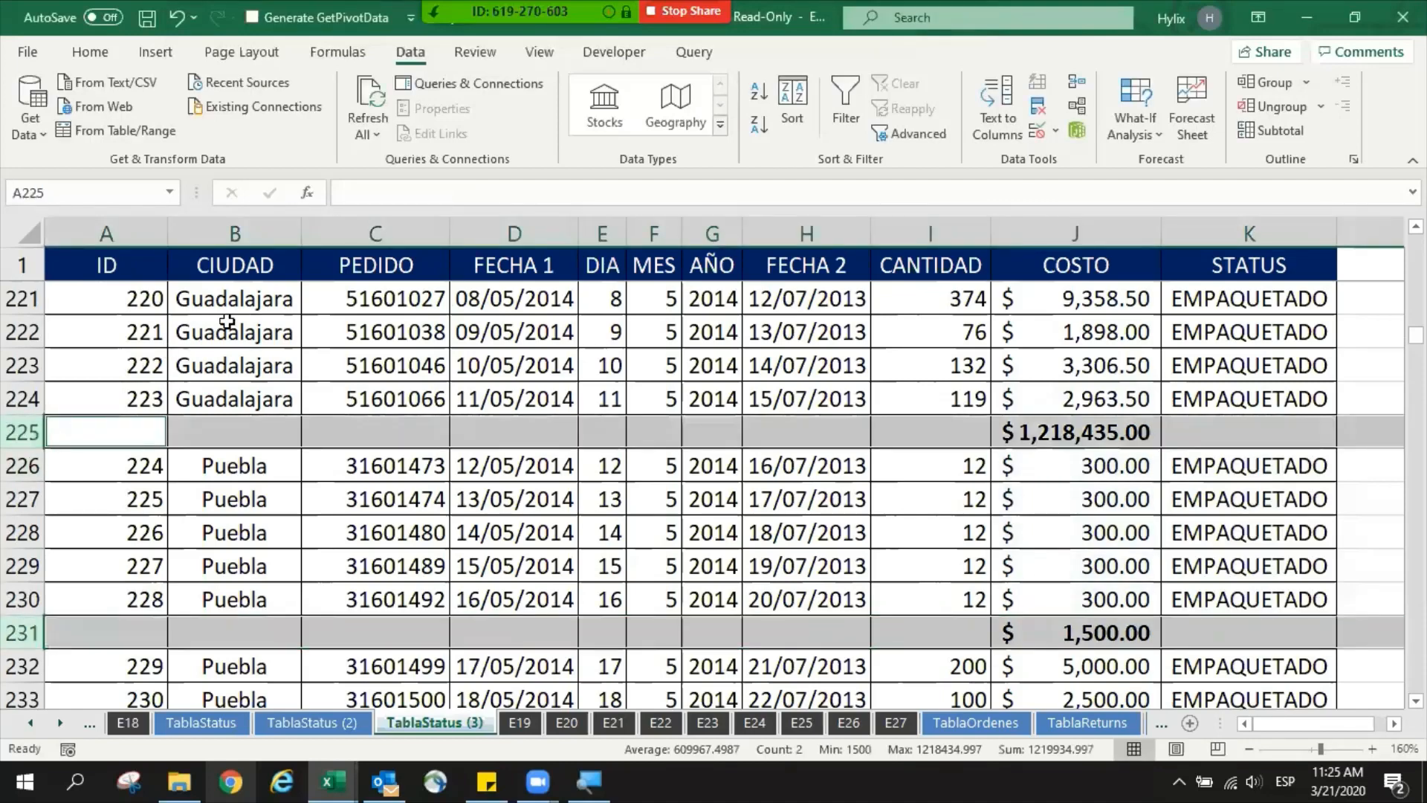
scroll(228, 522, down, 3)
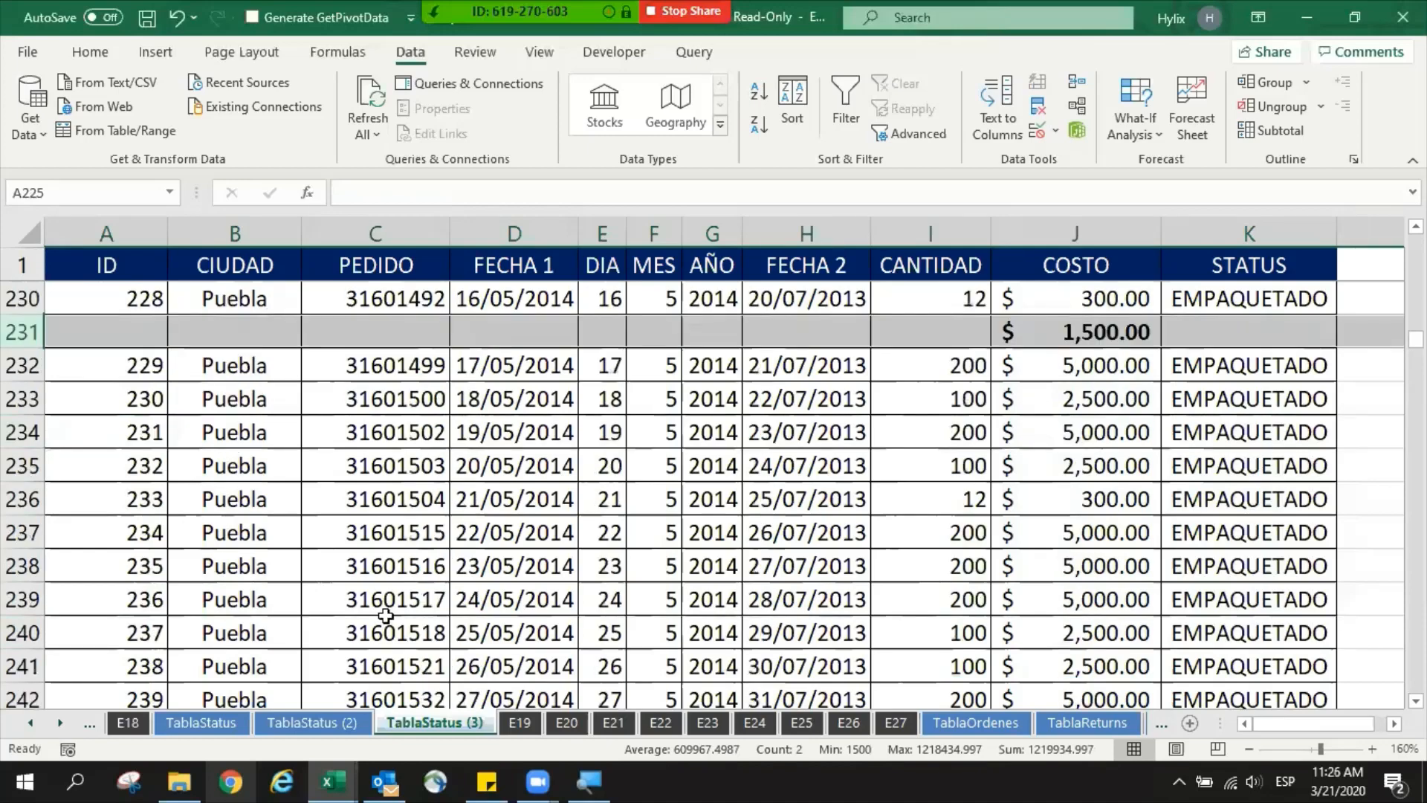
scroll(842, 535, up, 2)
click(1113, 535)
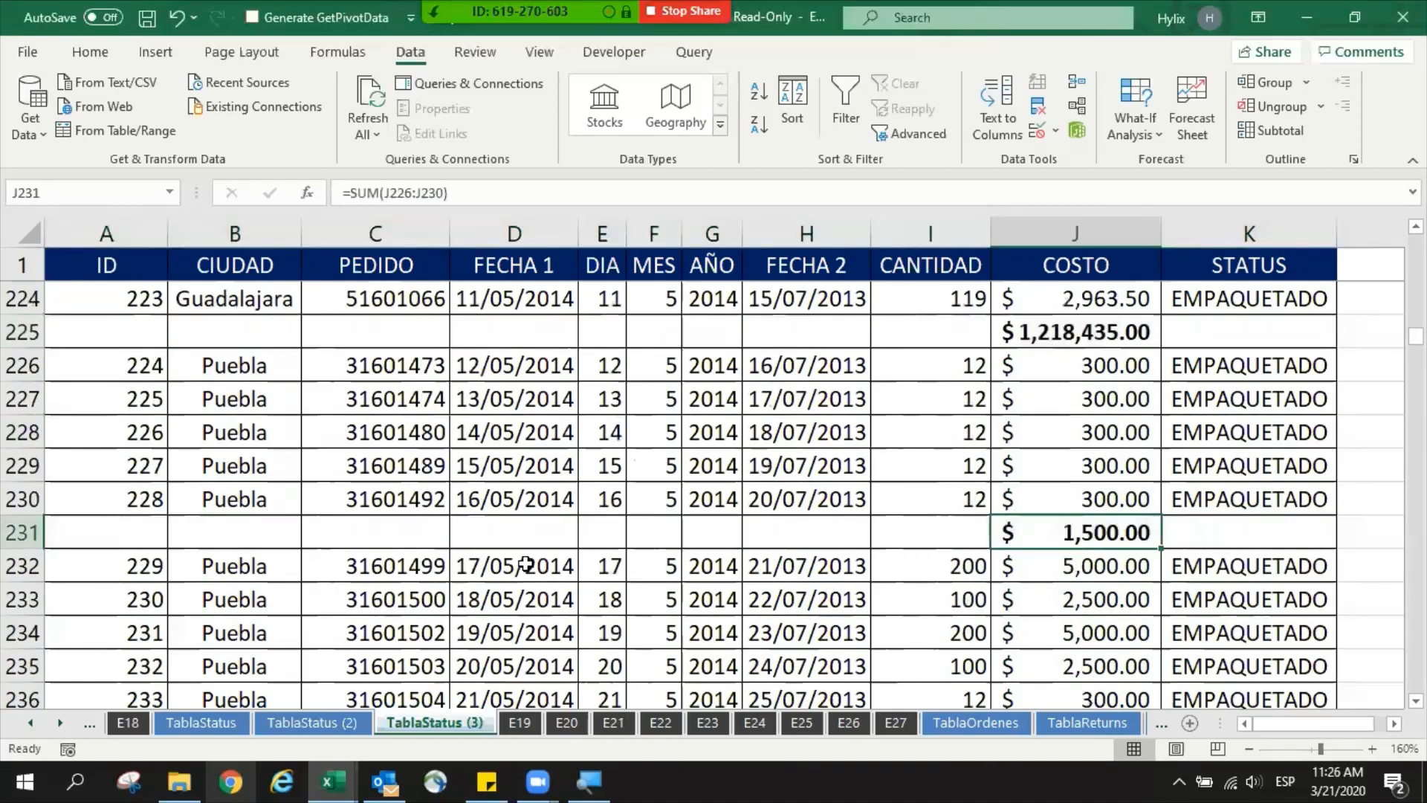
key(shift+space)
key(ctrl+minus)
- Delete row 225, which holds the manual Guadalajara cost total
key(Up)
key(Left)
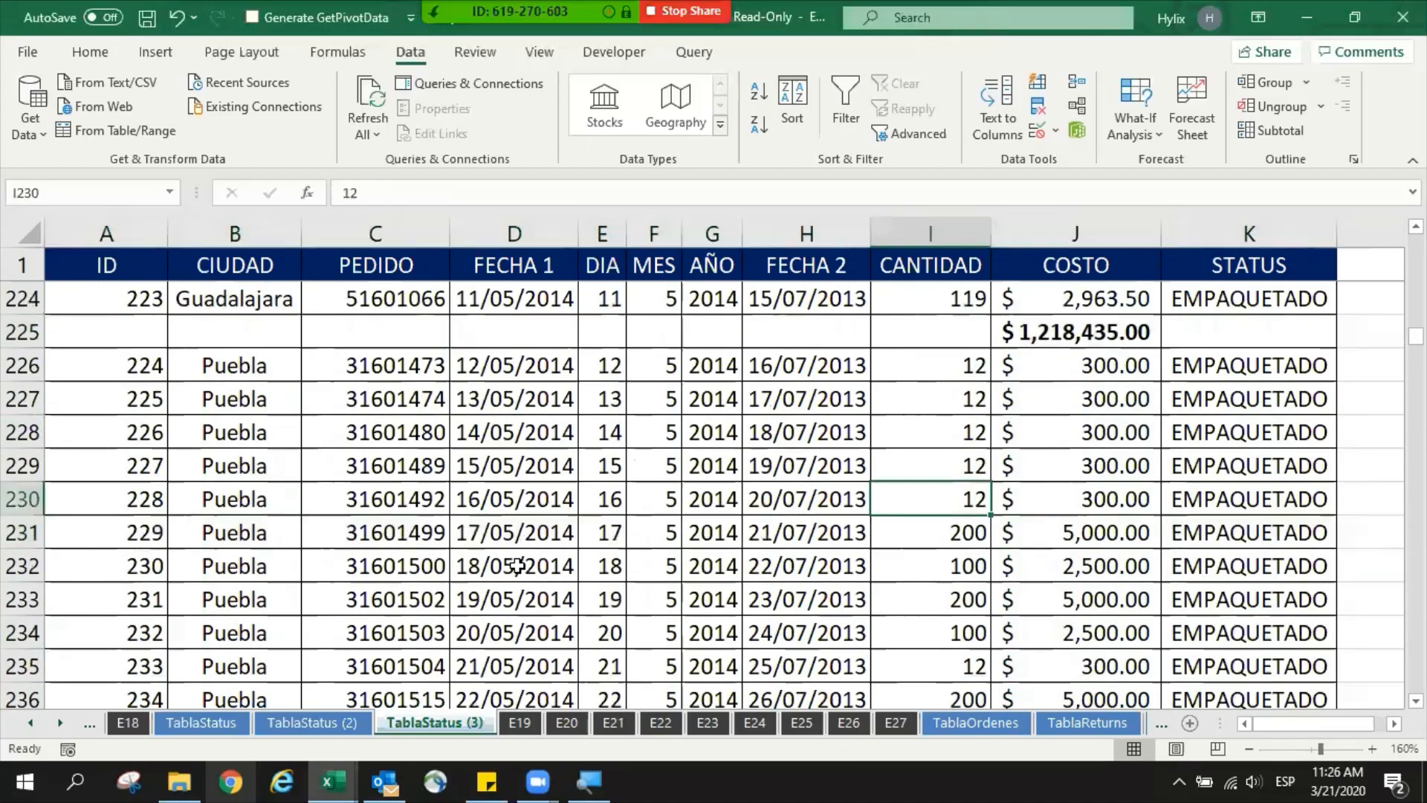
key(Up)
key(Up)
key(Up)
key(Up)
key(Up)
key(shift+space)
key(ctrl+minus)
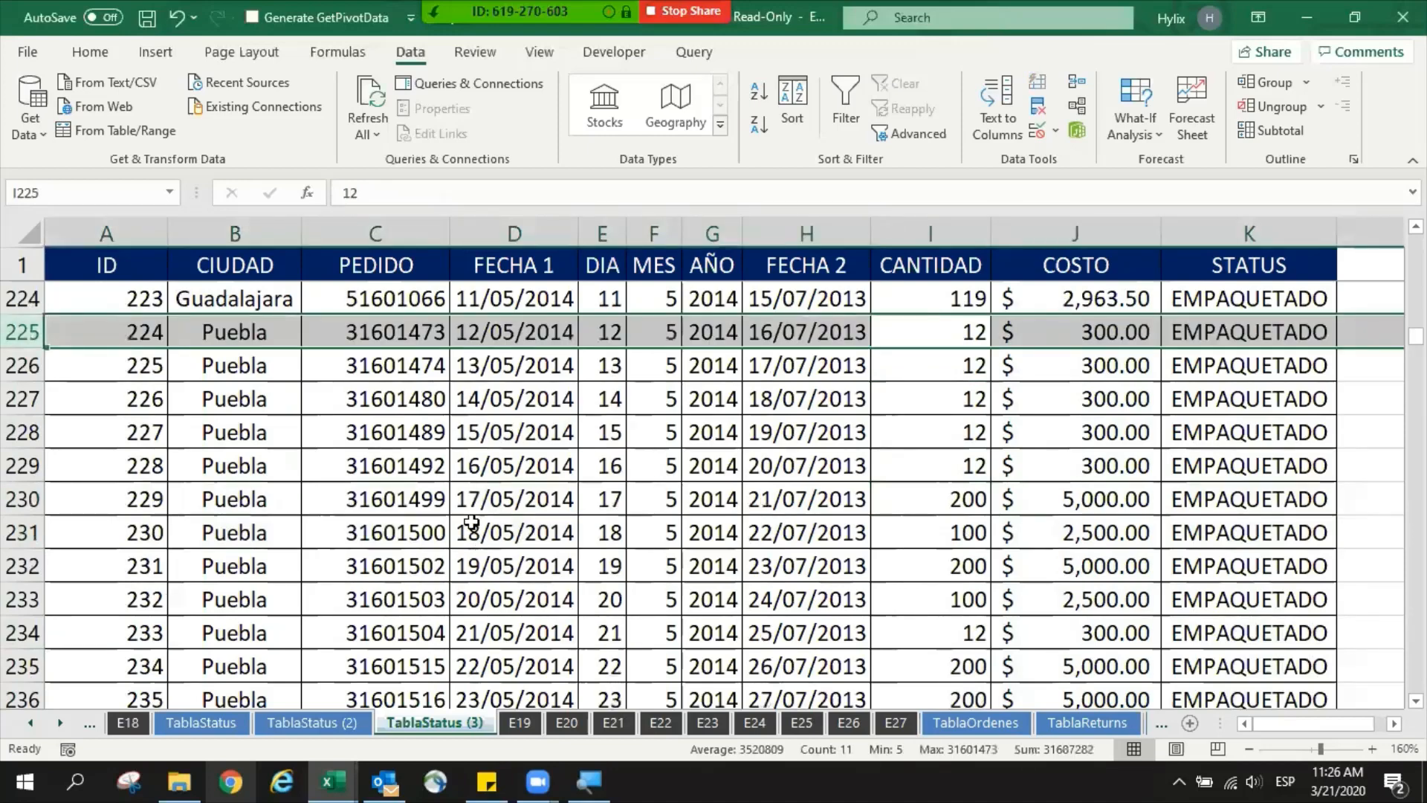
- Open the Subtotal tool for the whole table with only a single table cell selected
scroll(471, 513, up, 2)
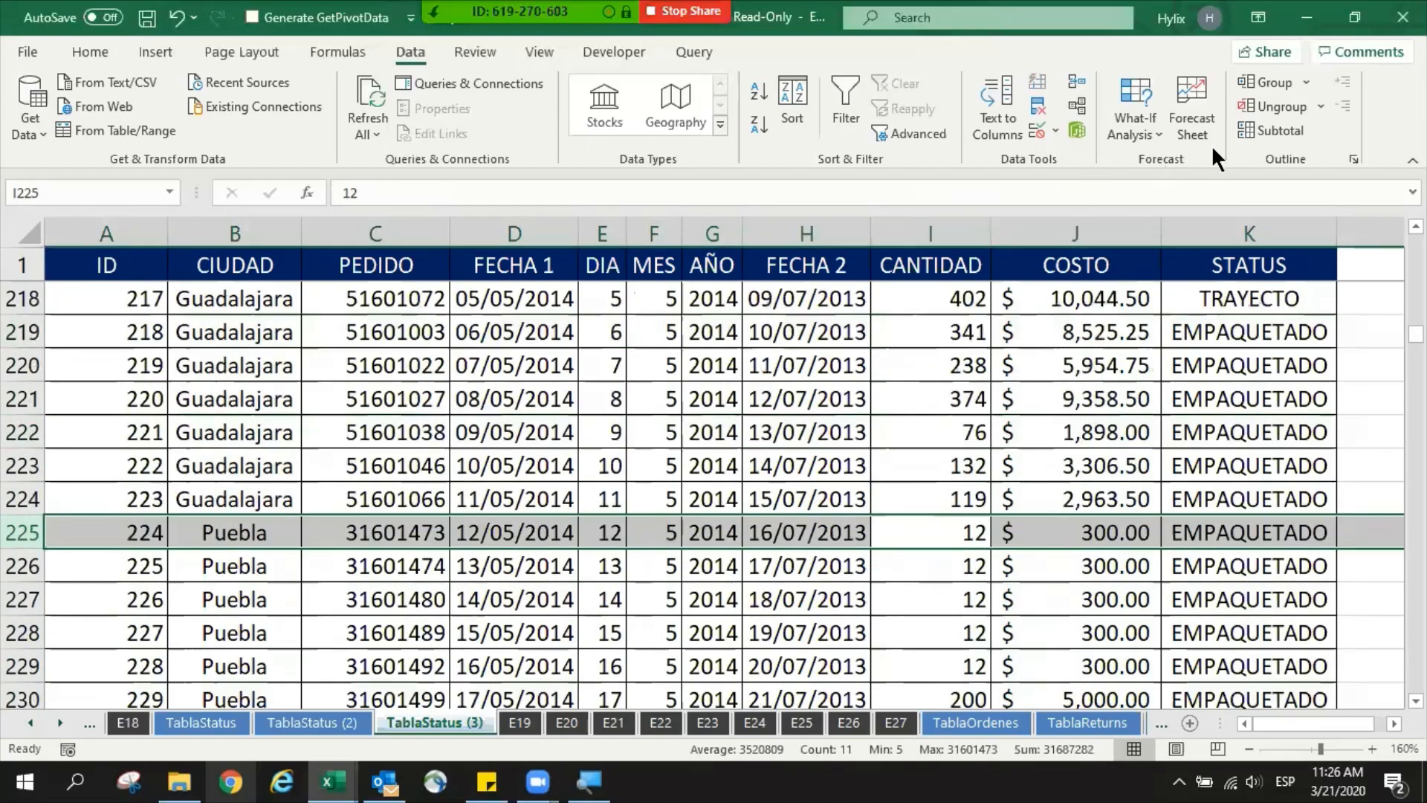
click(1272, 131)
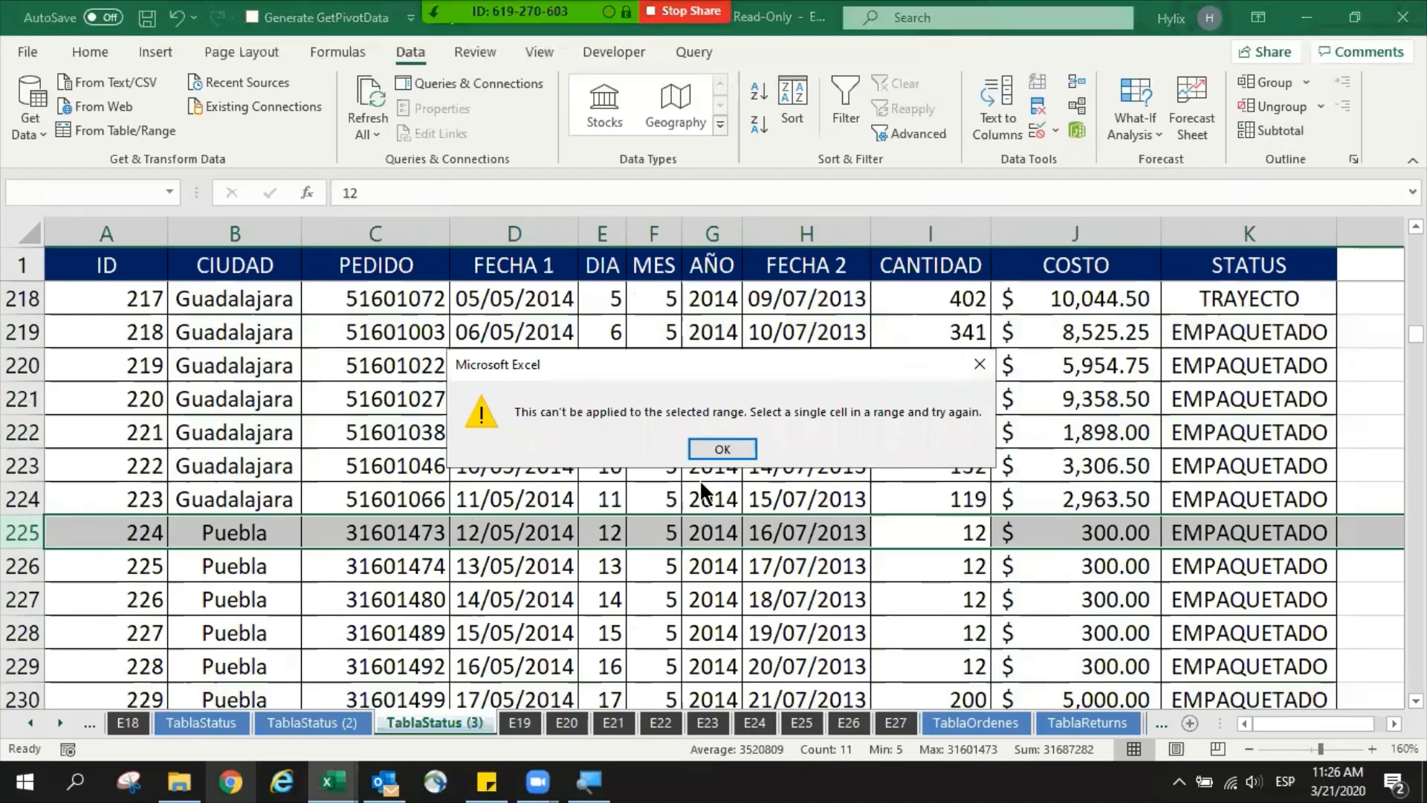
click(722, 448)
click(825, 460)
click(1275, 130)
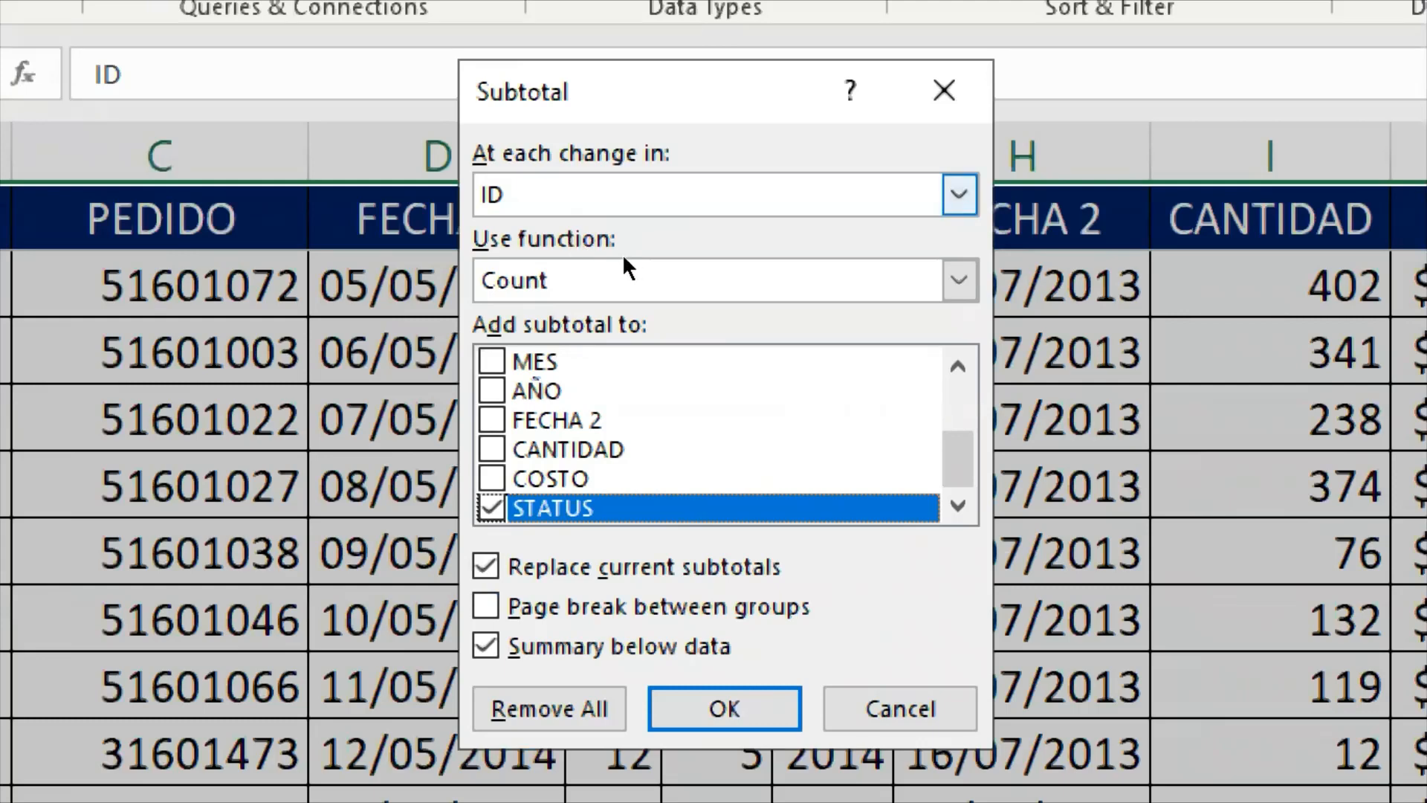
- Set the subtotals to group at each change in CIUDAD
key(alt+Down)
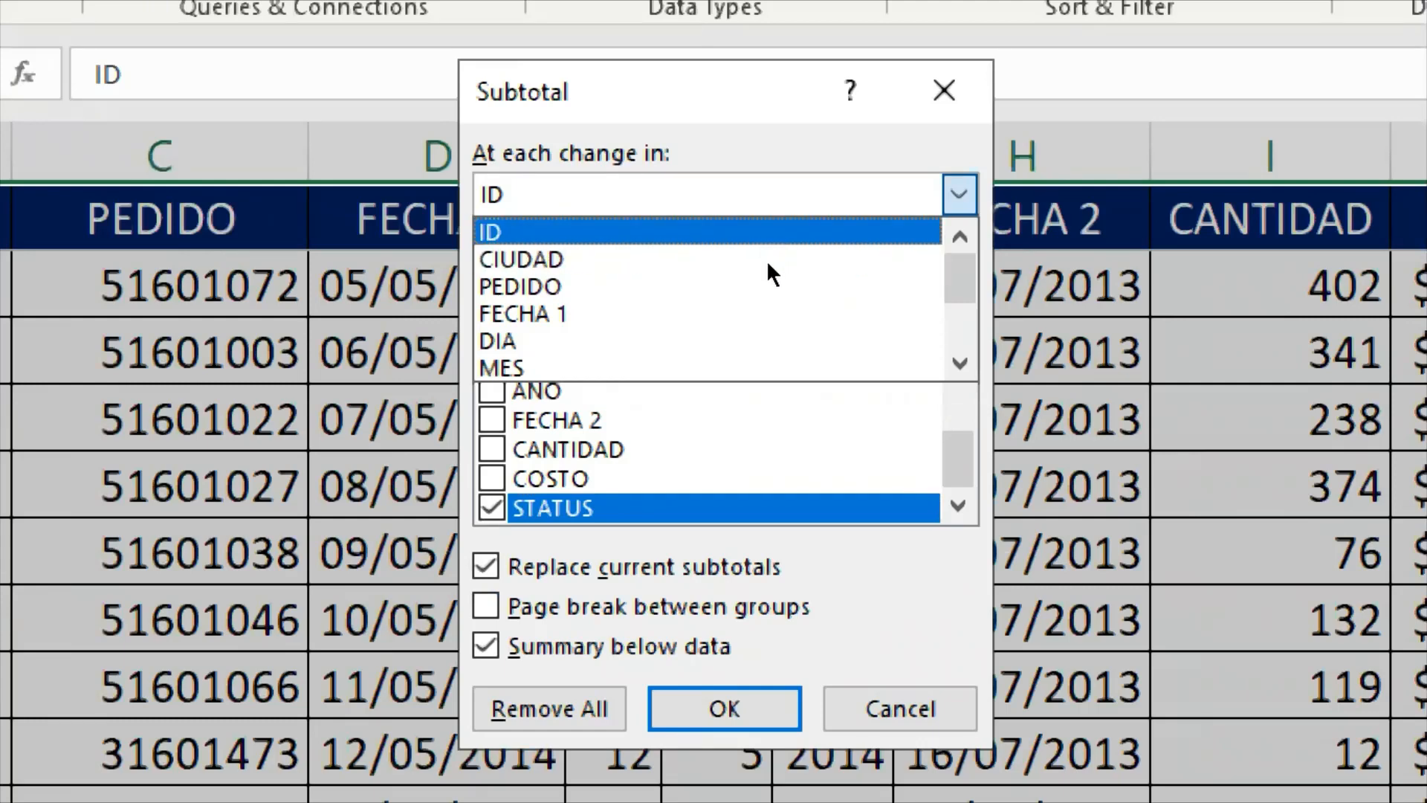
scroll(775, 291, down, 2)
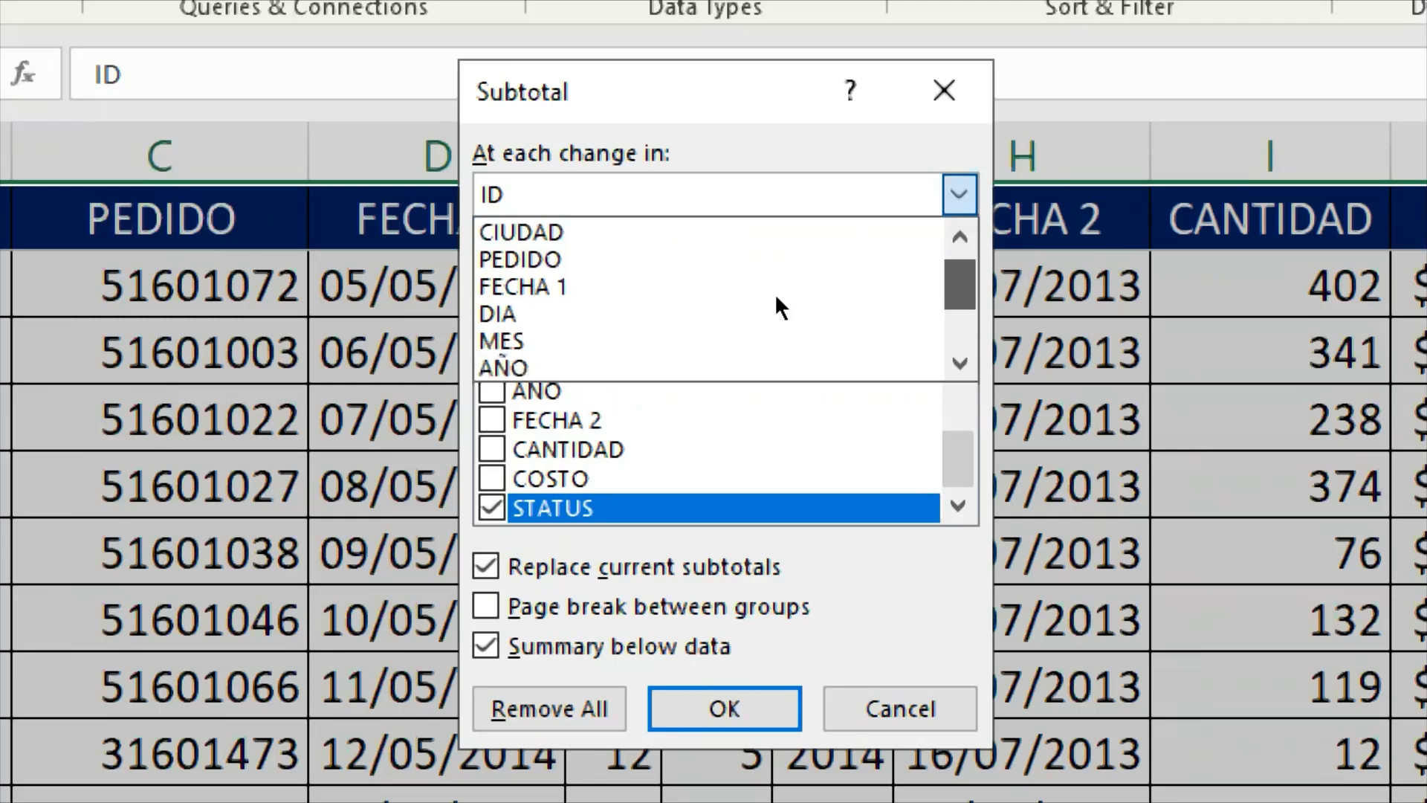
scroll(777, 297, up, 2)
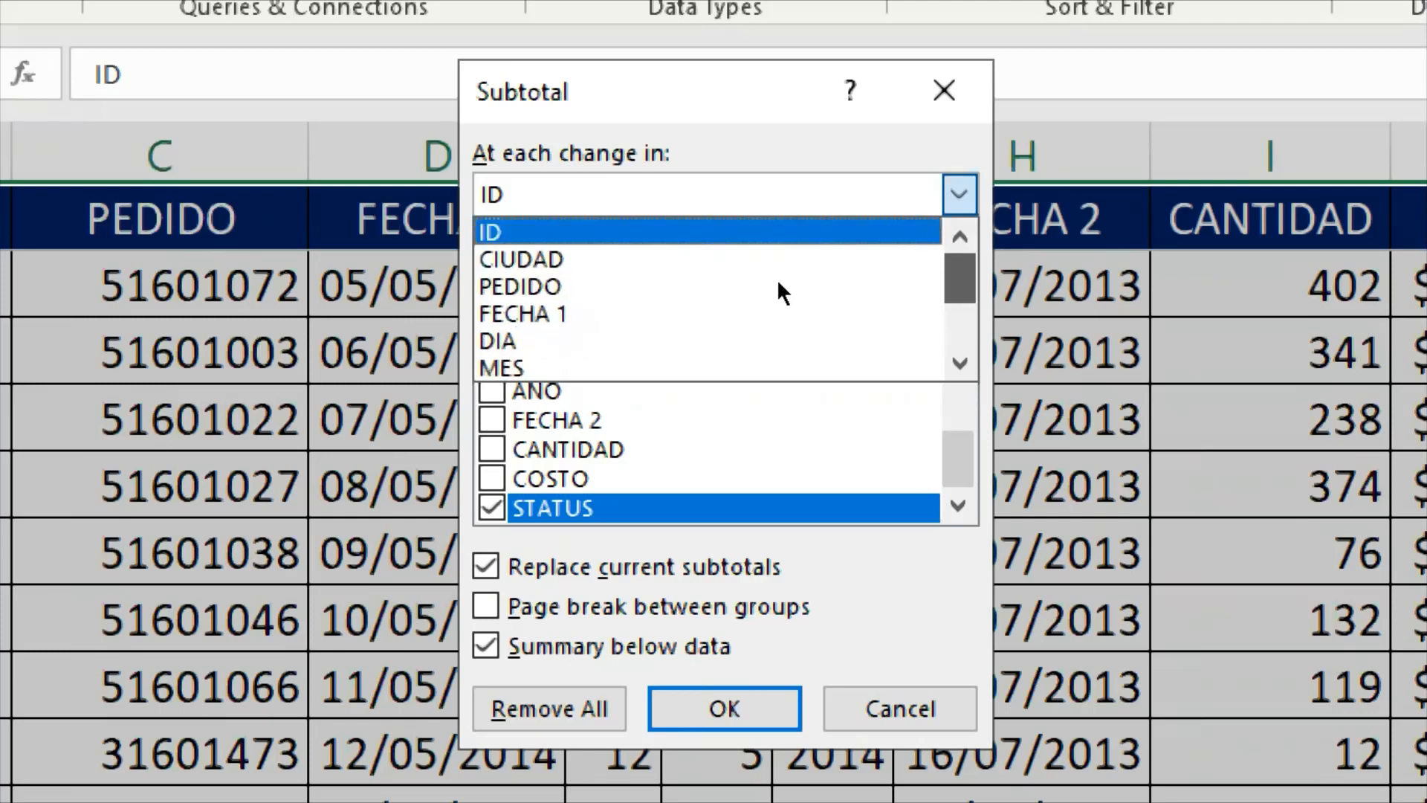
click(565, 272)
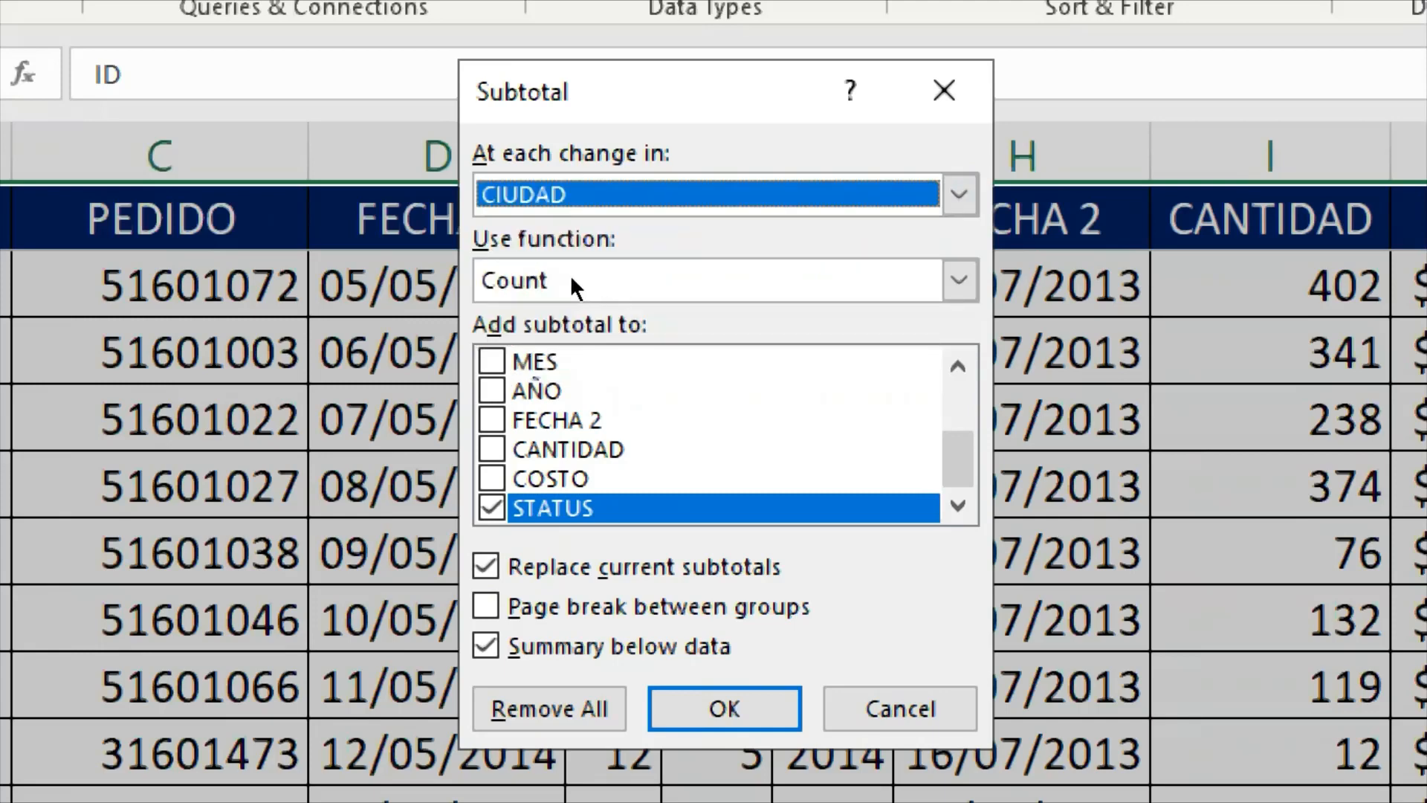
- Look through the available subtotal functions and choose Sum
click(773, 293)
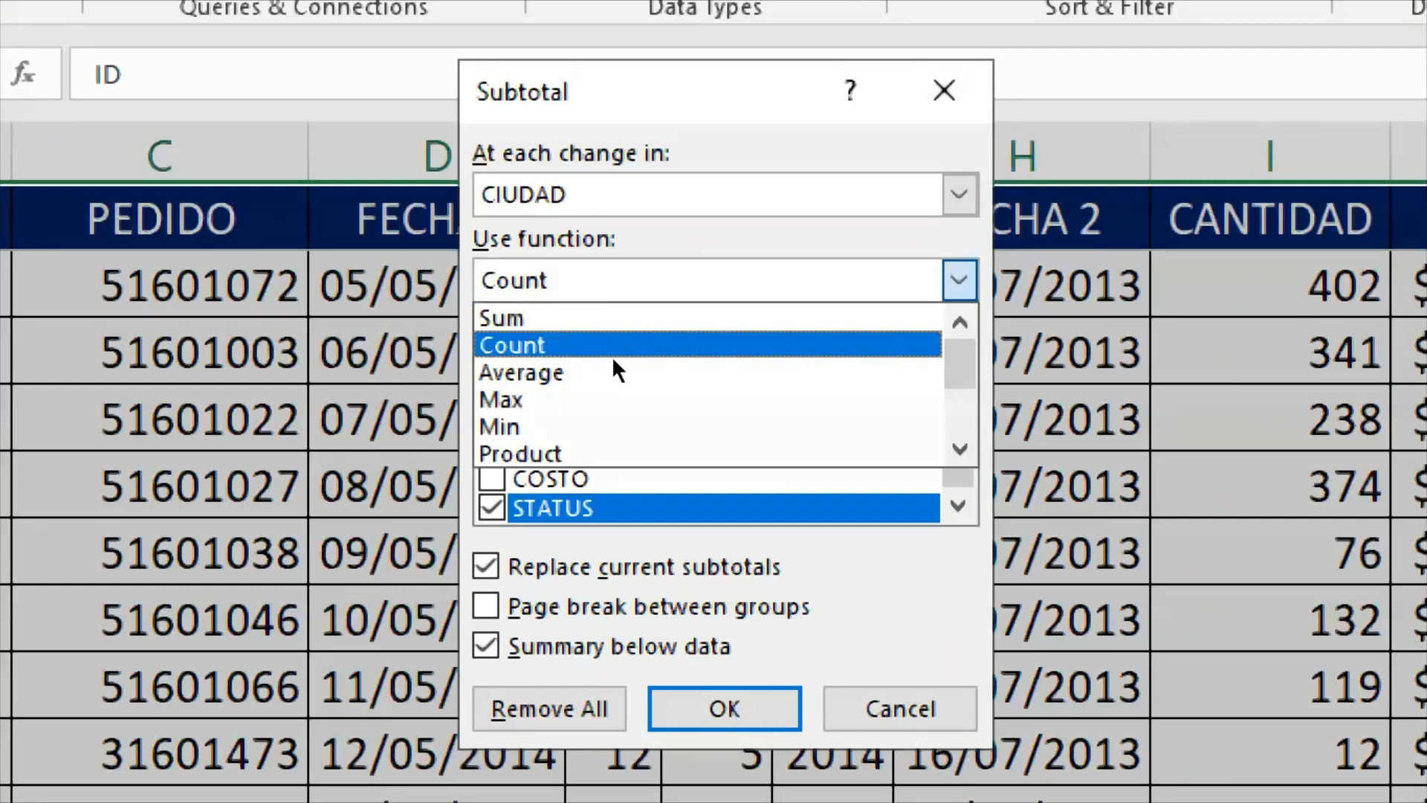
key(Down)
key(Down)
key(Down)
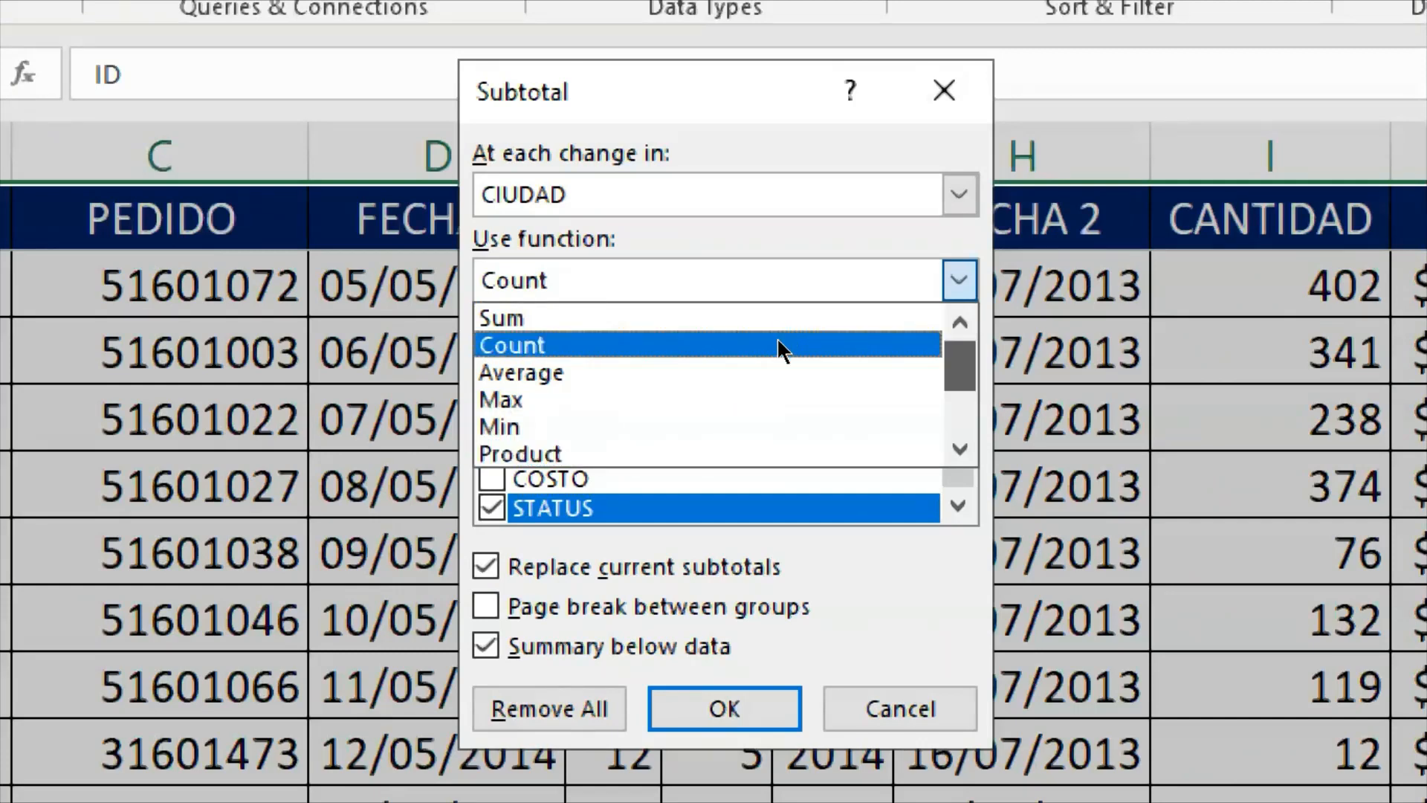
scroll(777, 350, down, 2)
scroll(775, 332, up, 2)
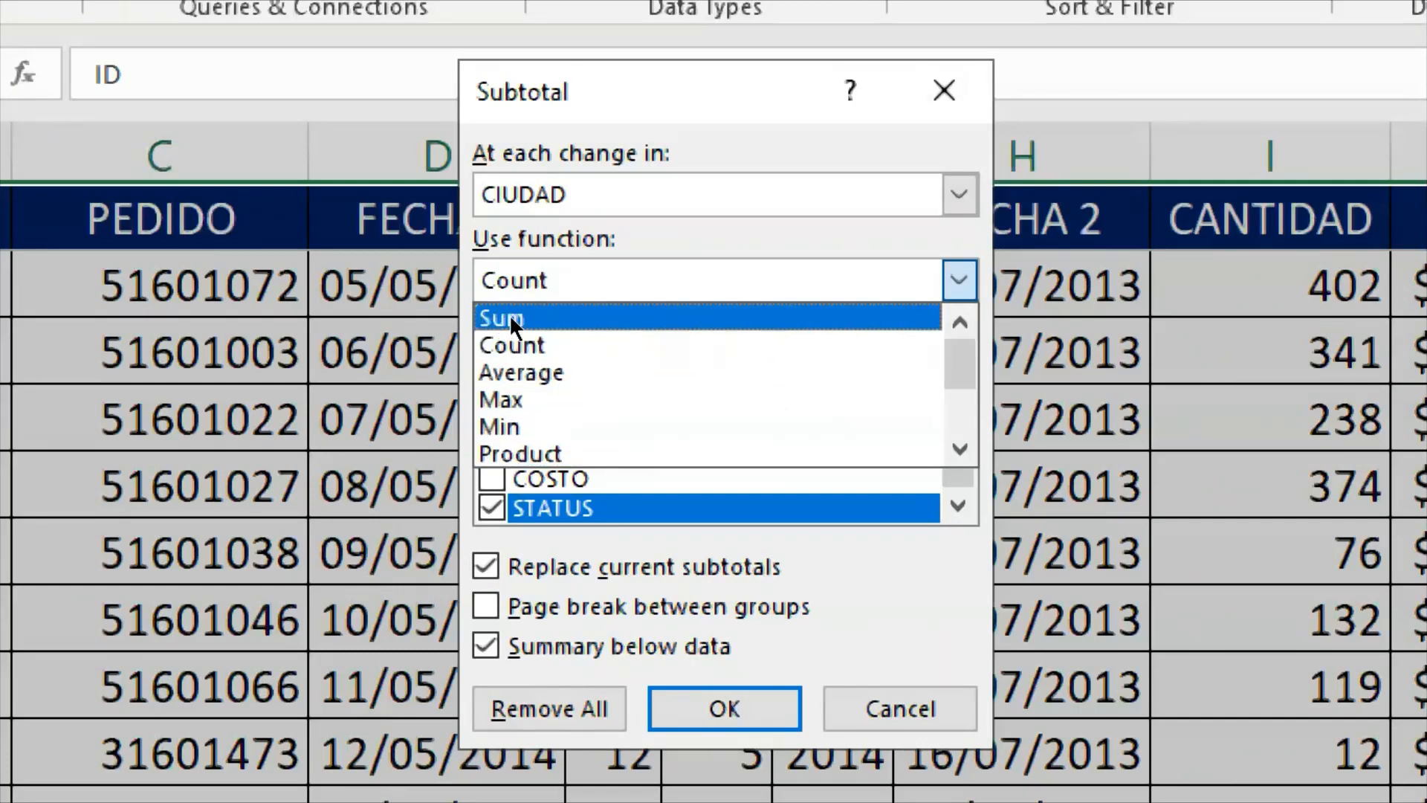
key(Down)
key(Down)
key(Down)
key(Down)
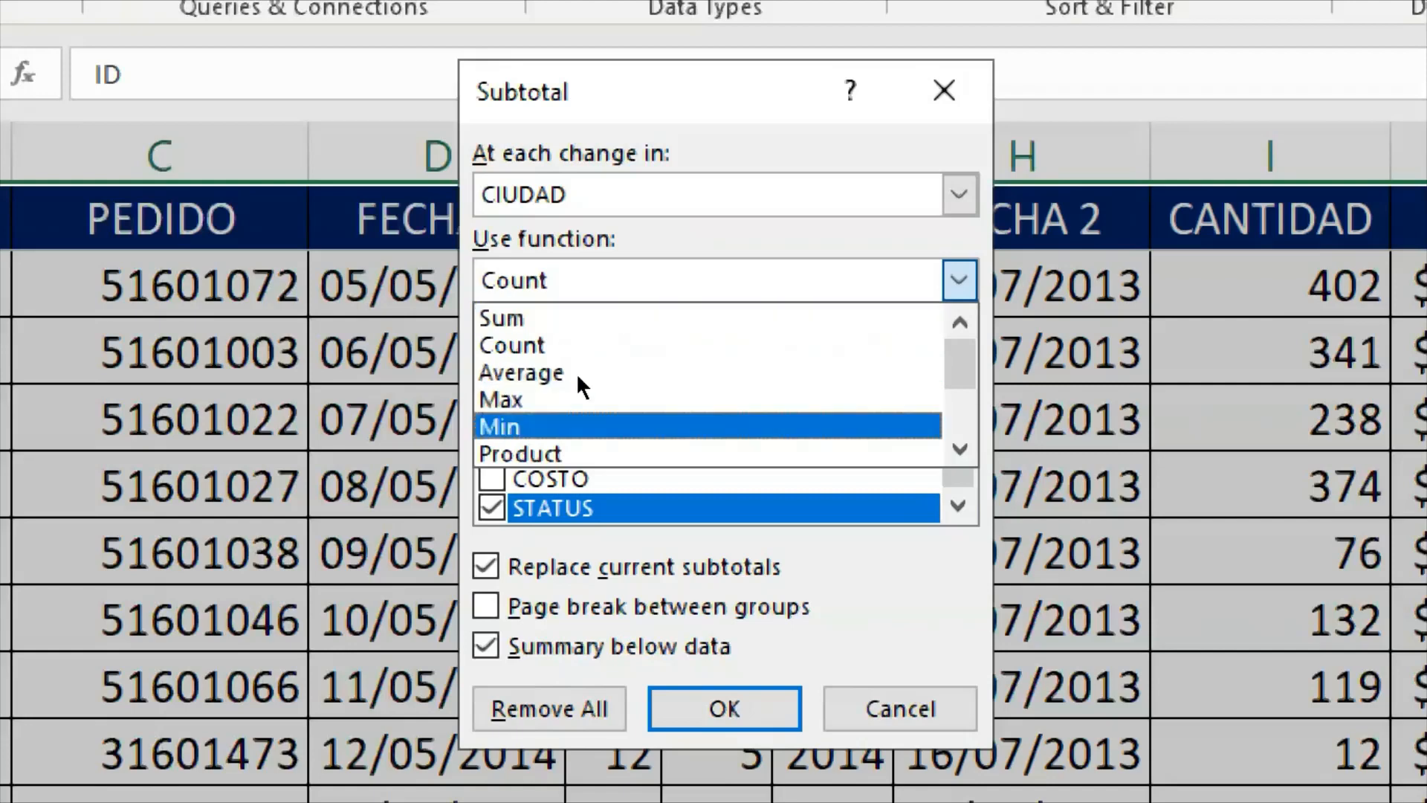
click(555, 318)
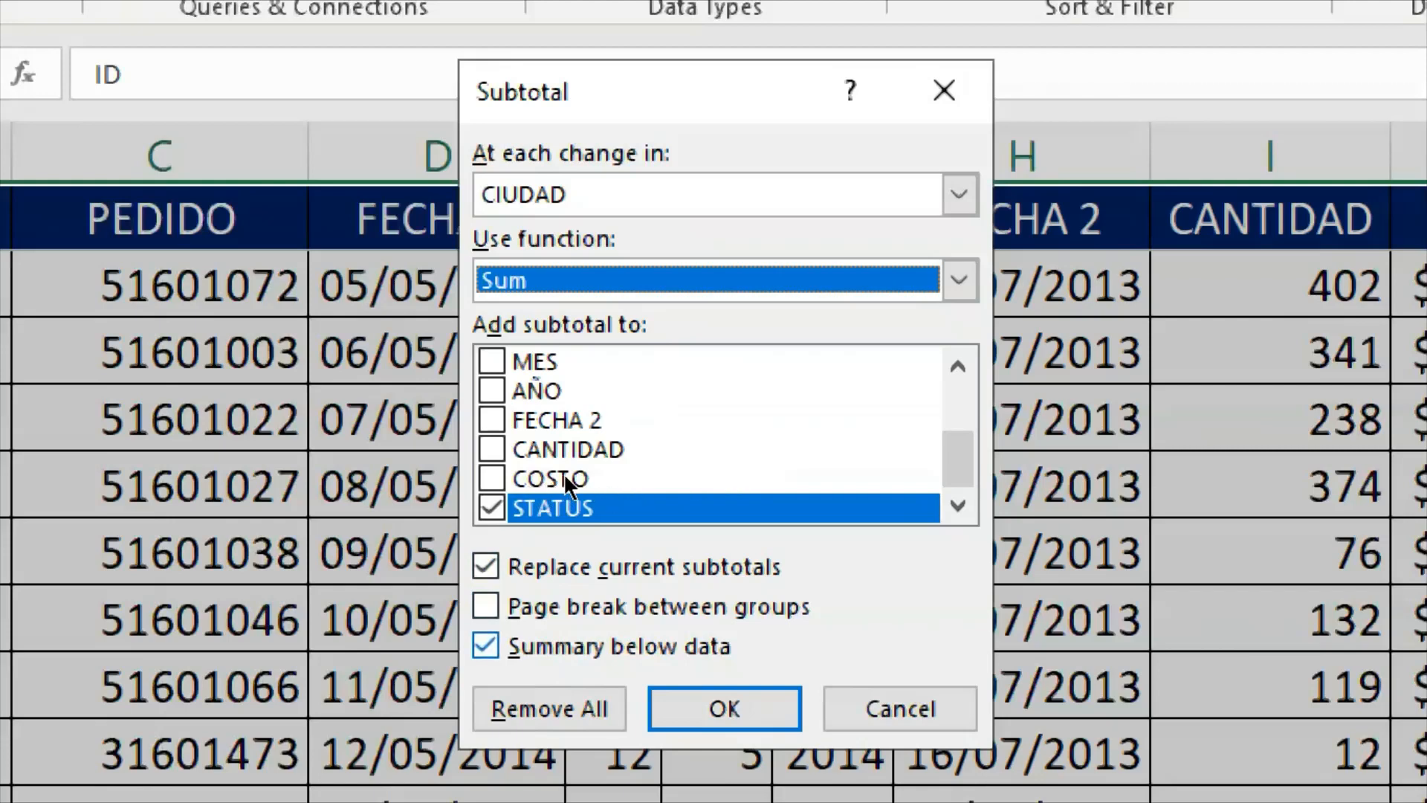
click(579, 202)
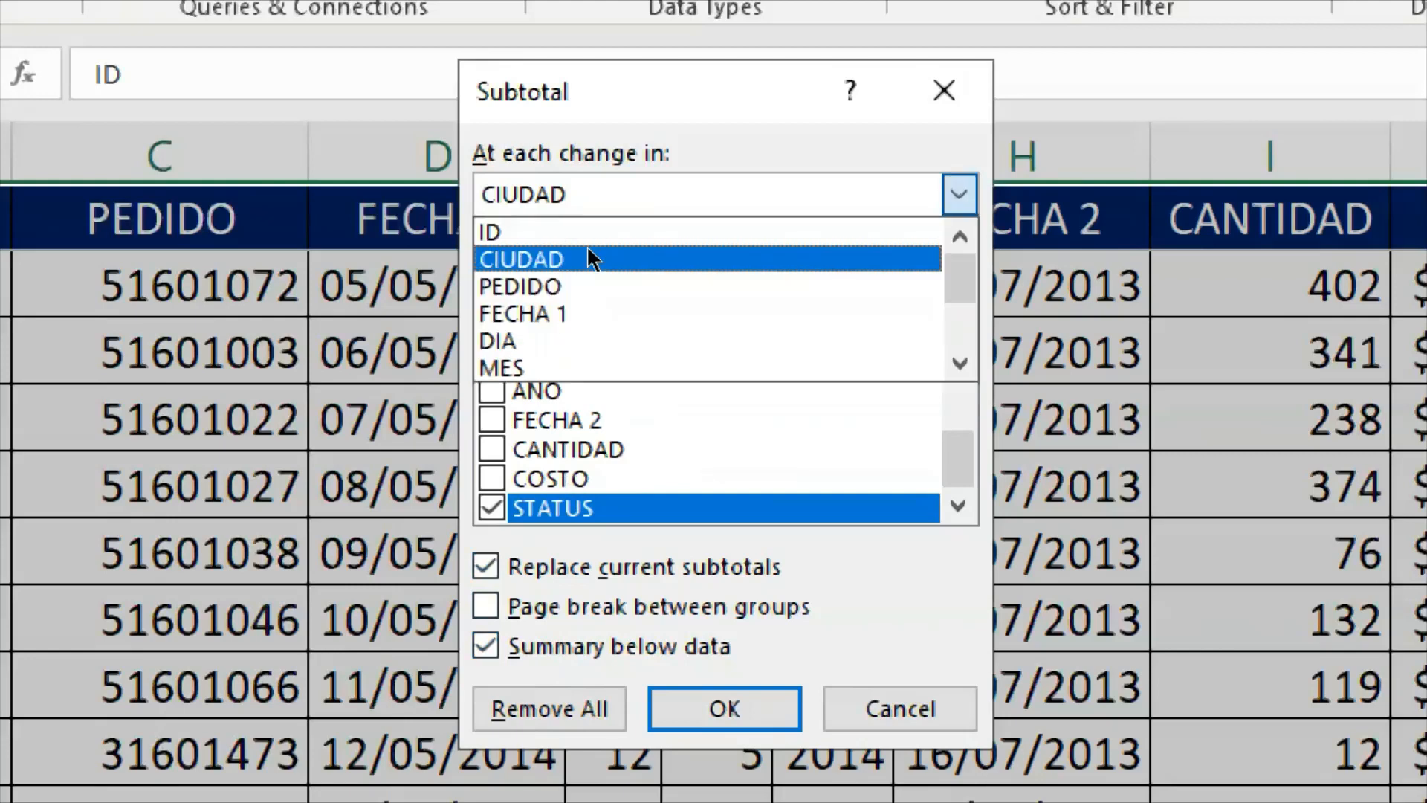
click(587, 249)
click(584, 292)
click(584, 294)
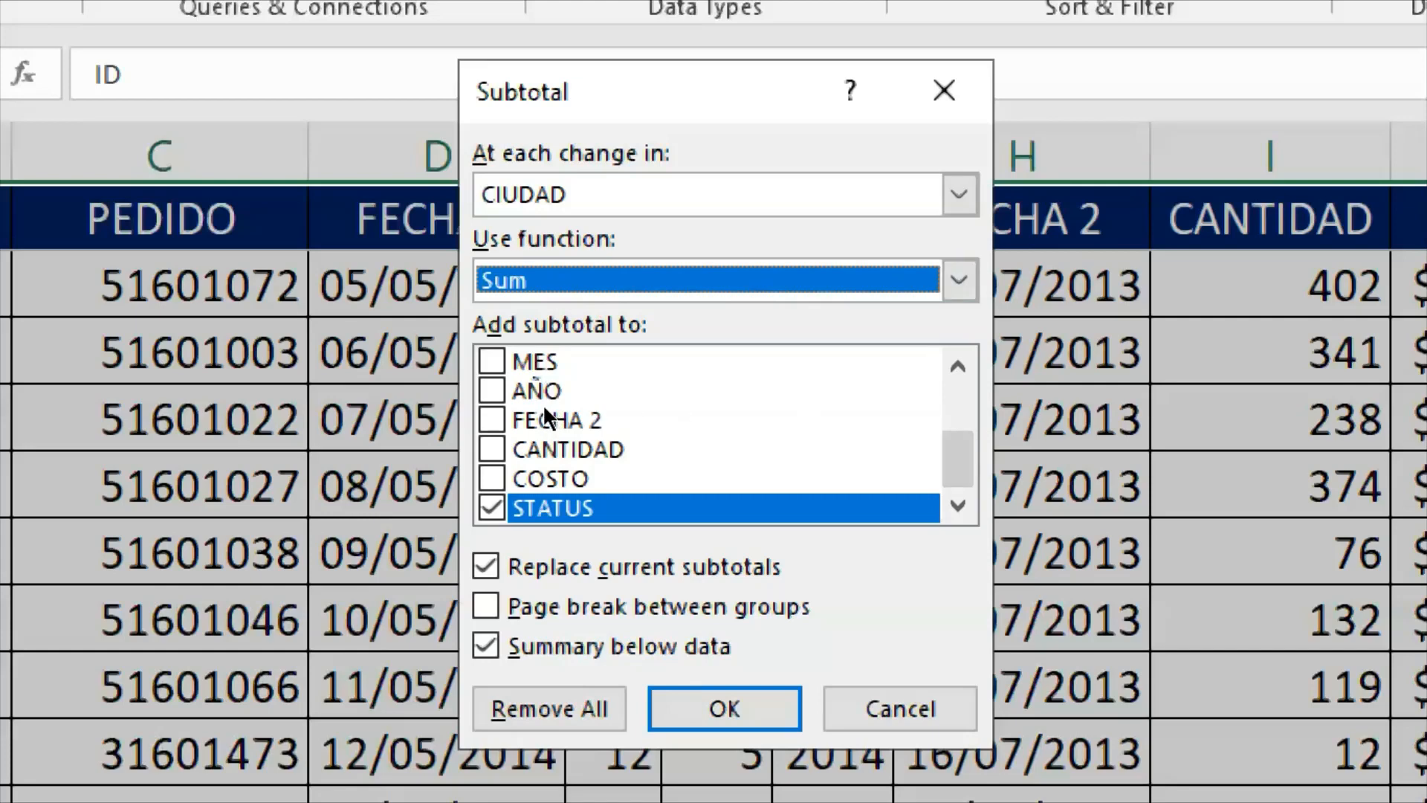
- Exclude STATUS from the subtotaled columns and include COSTO and CANTIDAD instead
key(Tab)
key(space)
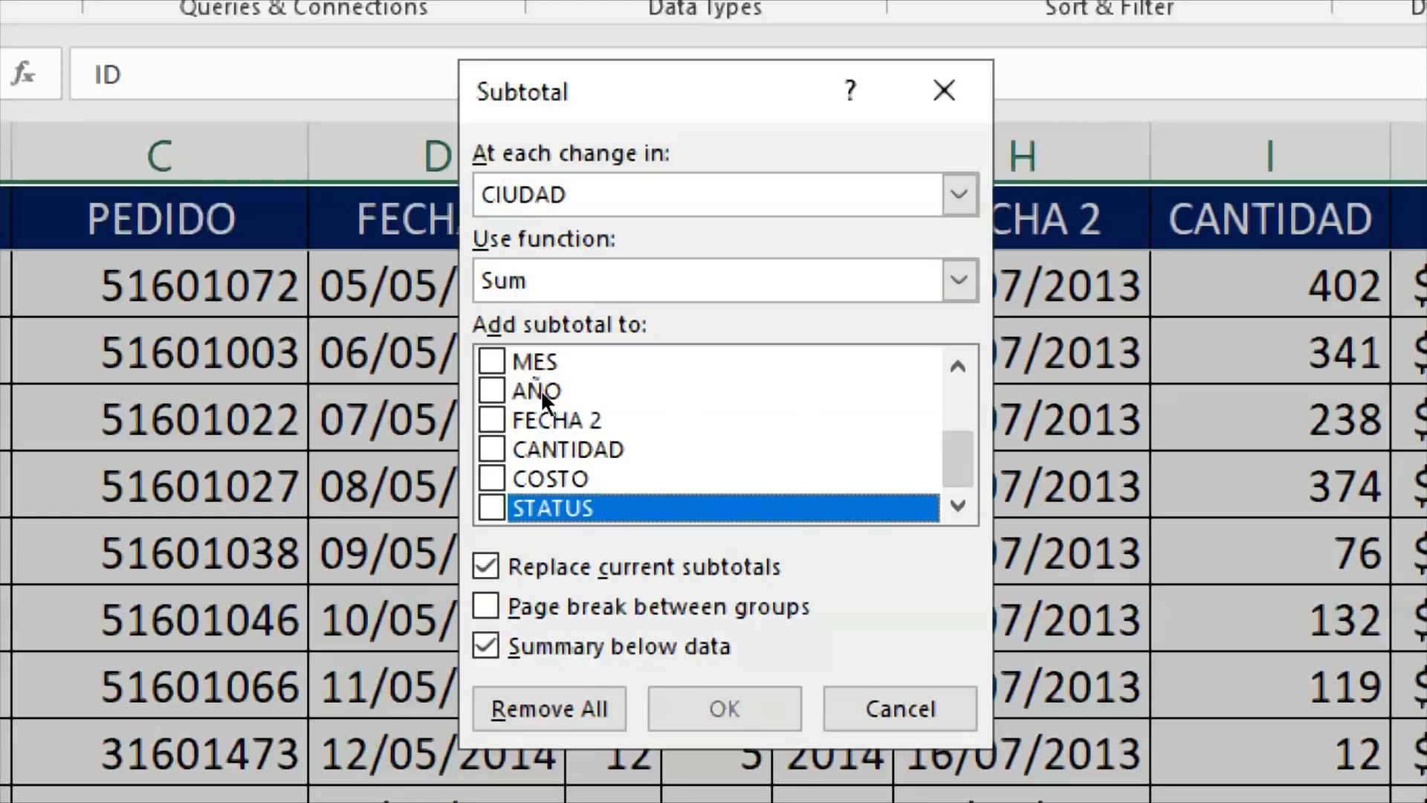
key(Up)
key(space)
key(Up)
key(space)
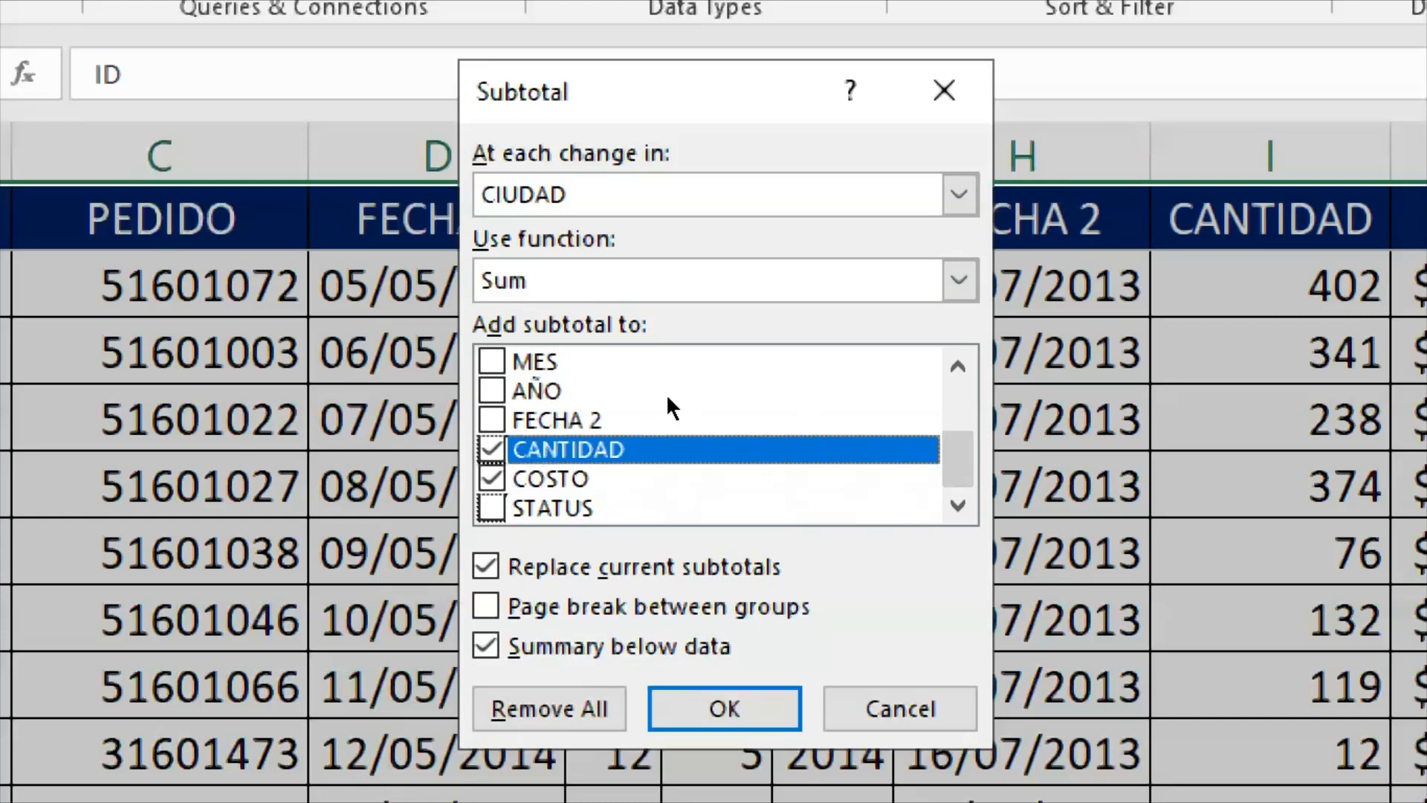
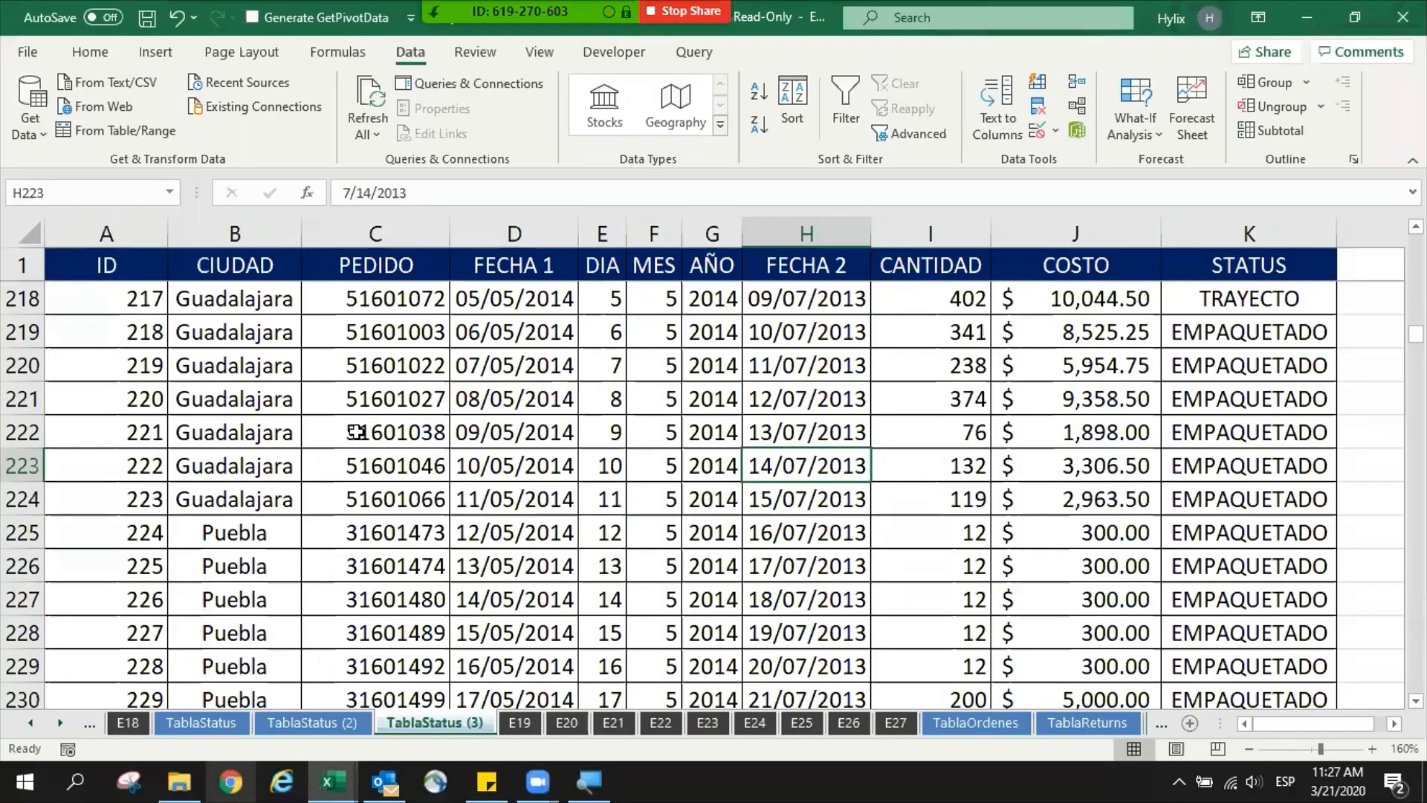
- Examine where the CIUDAD values change from Guadalajara to Puebla, and return to the start of the table
click(212, 427)
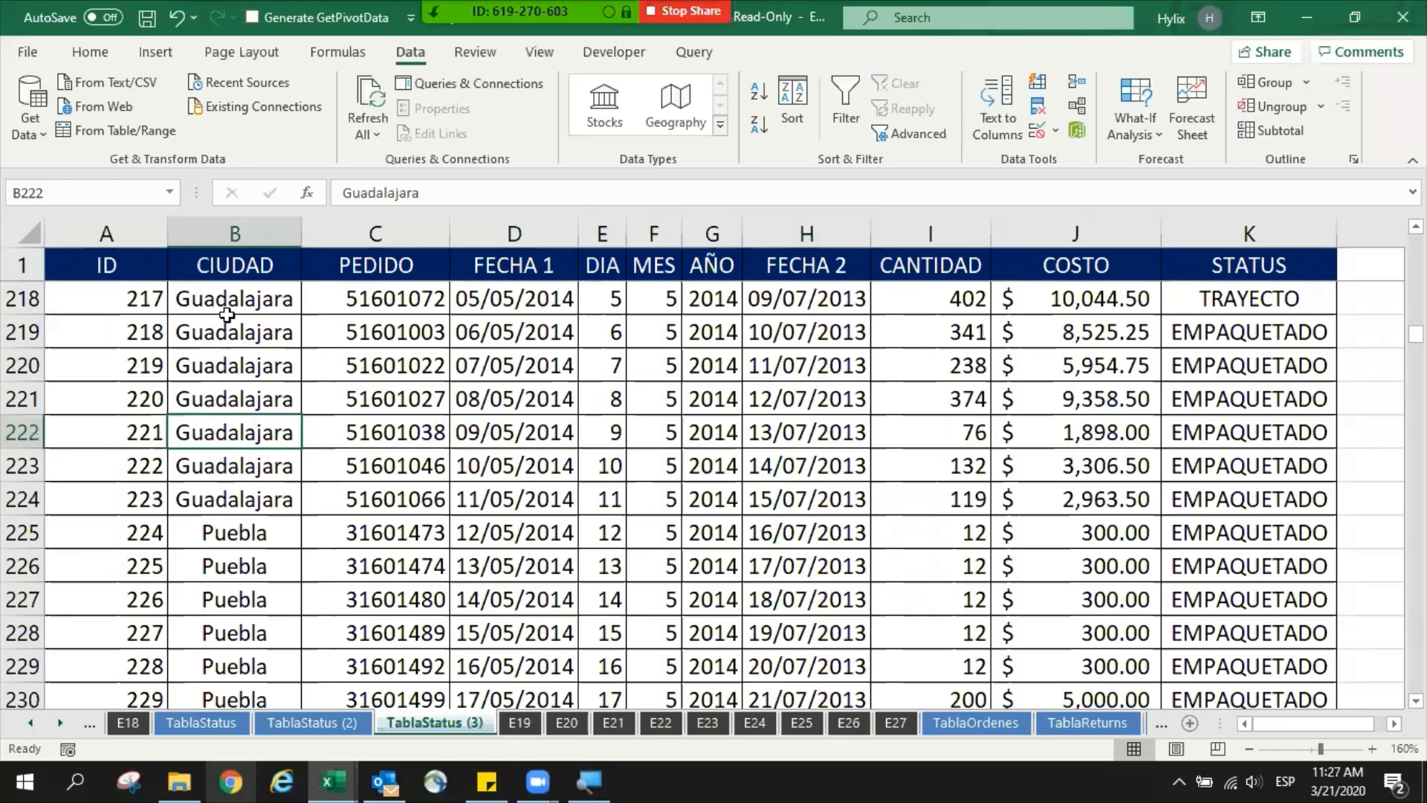
drag(227, 326, 211, 468)
drag(223, 527, 250, 597)
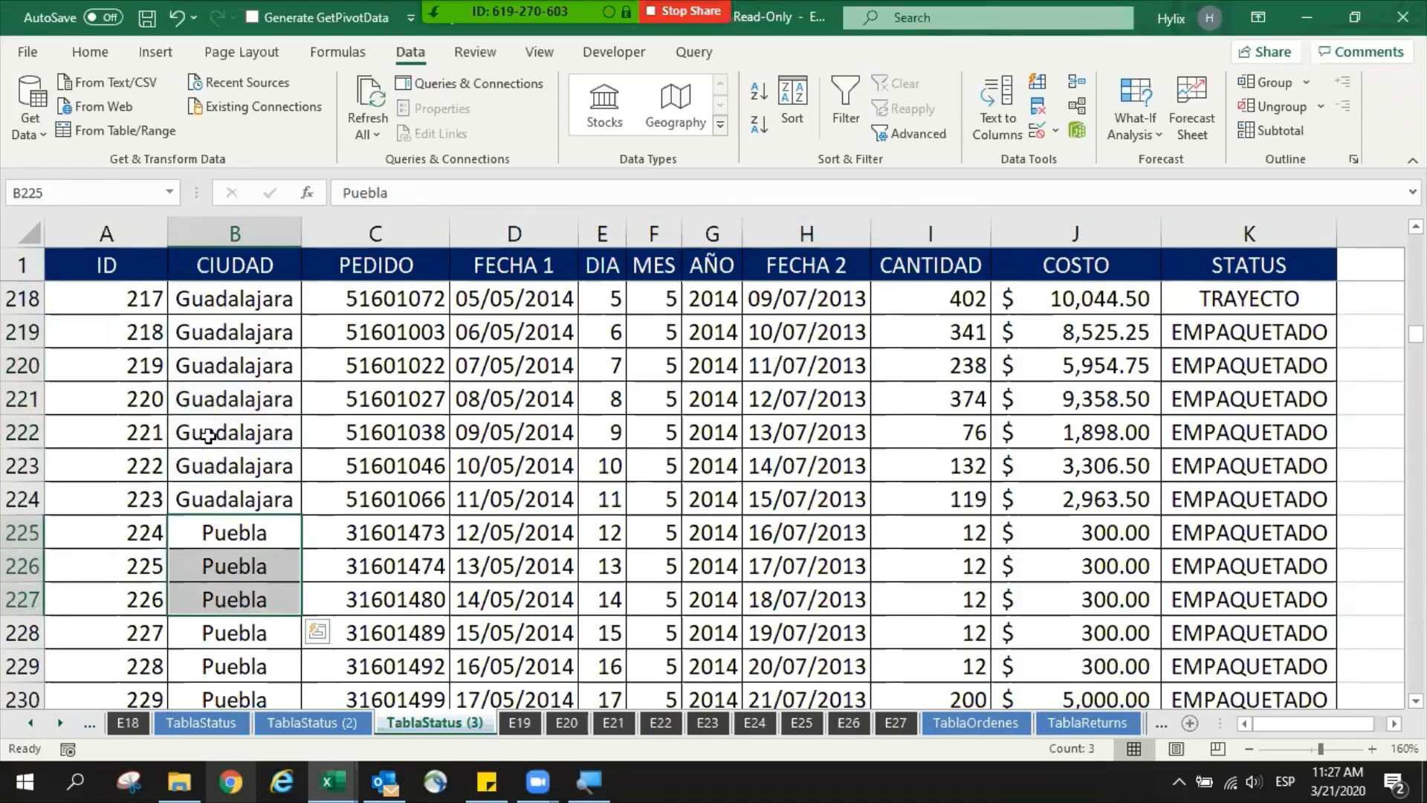
key(ctrl+Up)
key(Down)
key(Left)
key(Up)
key(ctrl+space)
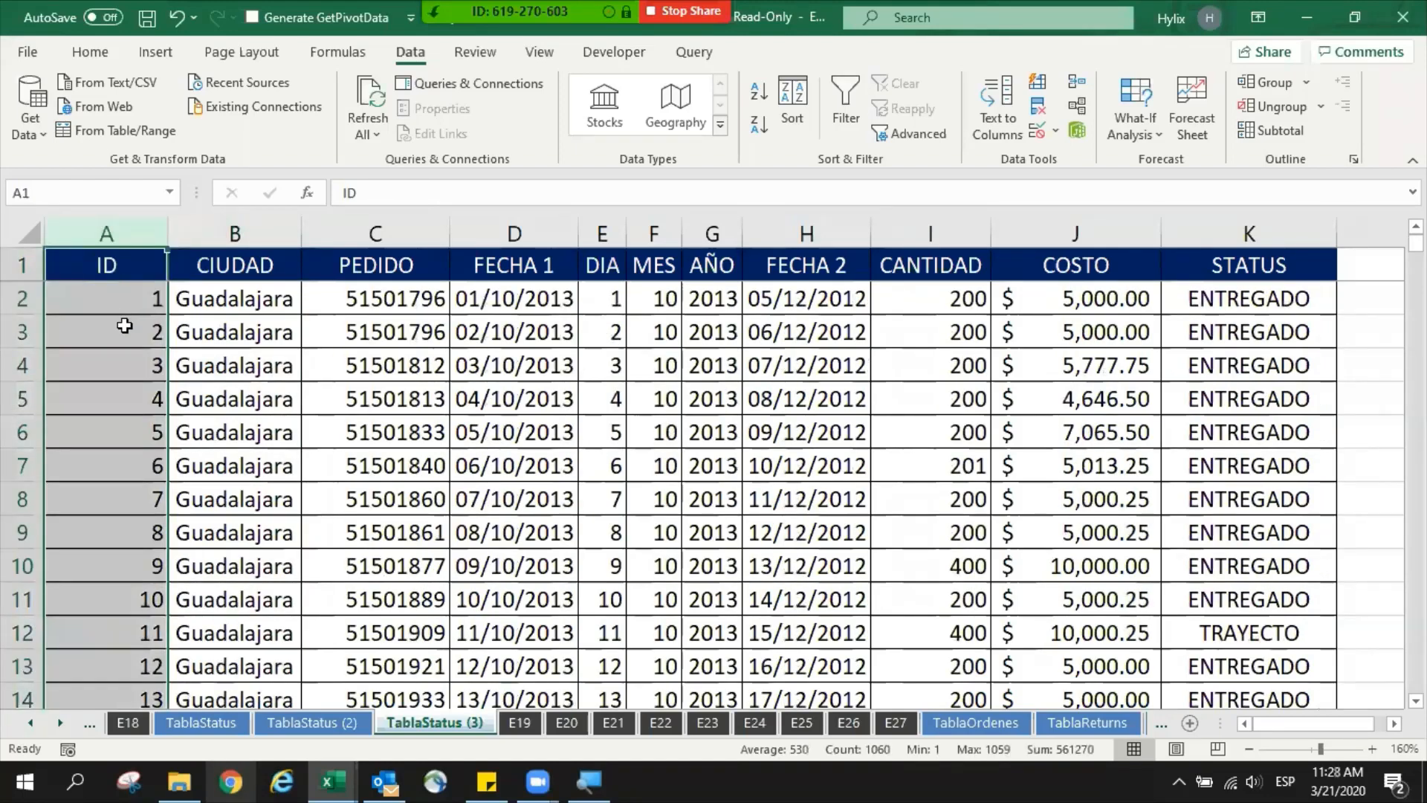
scroll(121, 323, down, 4)
scroll(130, 334, up, 5)
- Change the CIUDAD value in cell B4 to Puebla
click(223, 369)
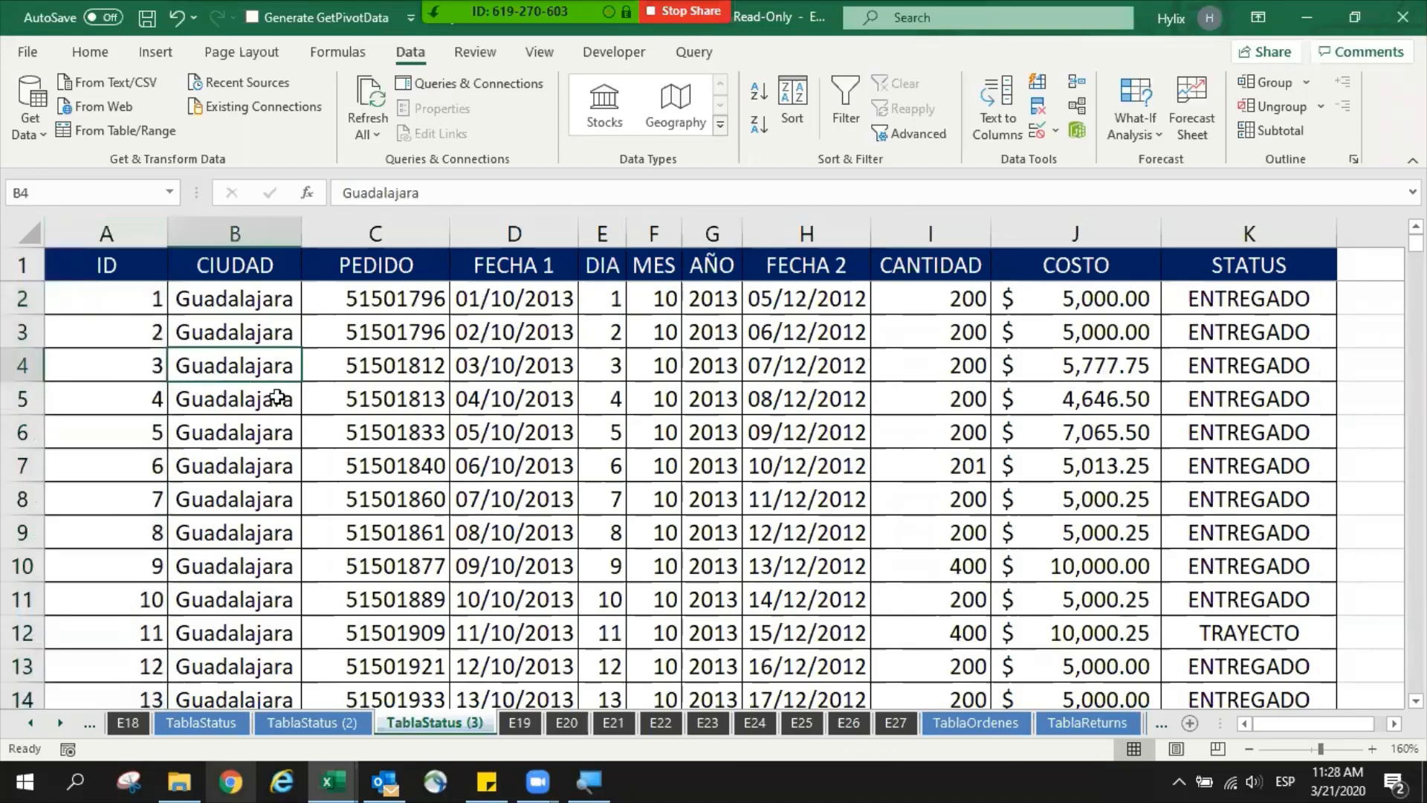
text(Puebla)
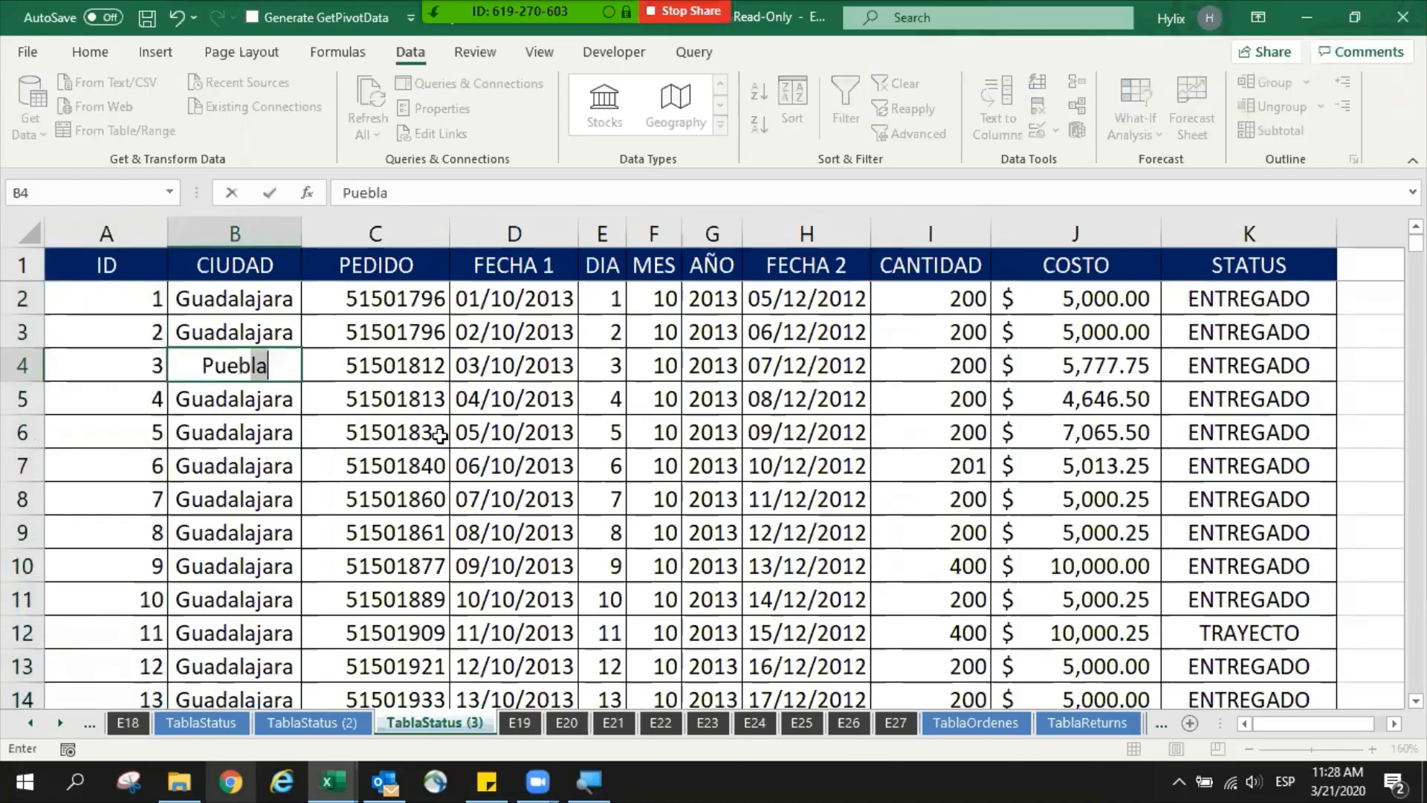
key(Return)
- Try Tapachula and Tuxtla as the city in cell B9, and undo the entry
key(Down)
key(Down)
key(Down)
key(Down)
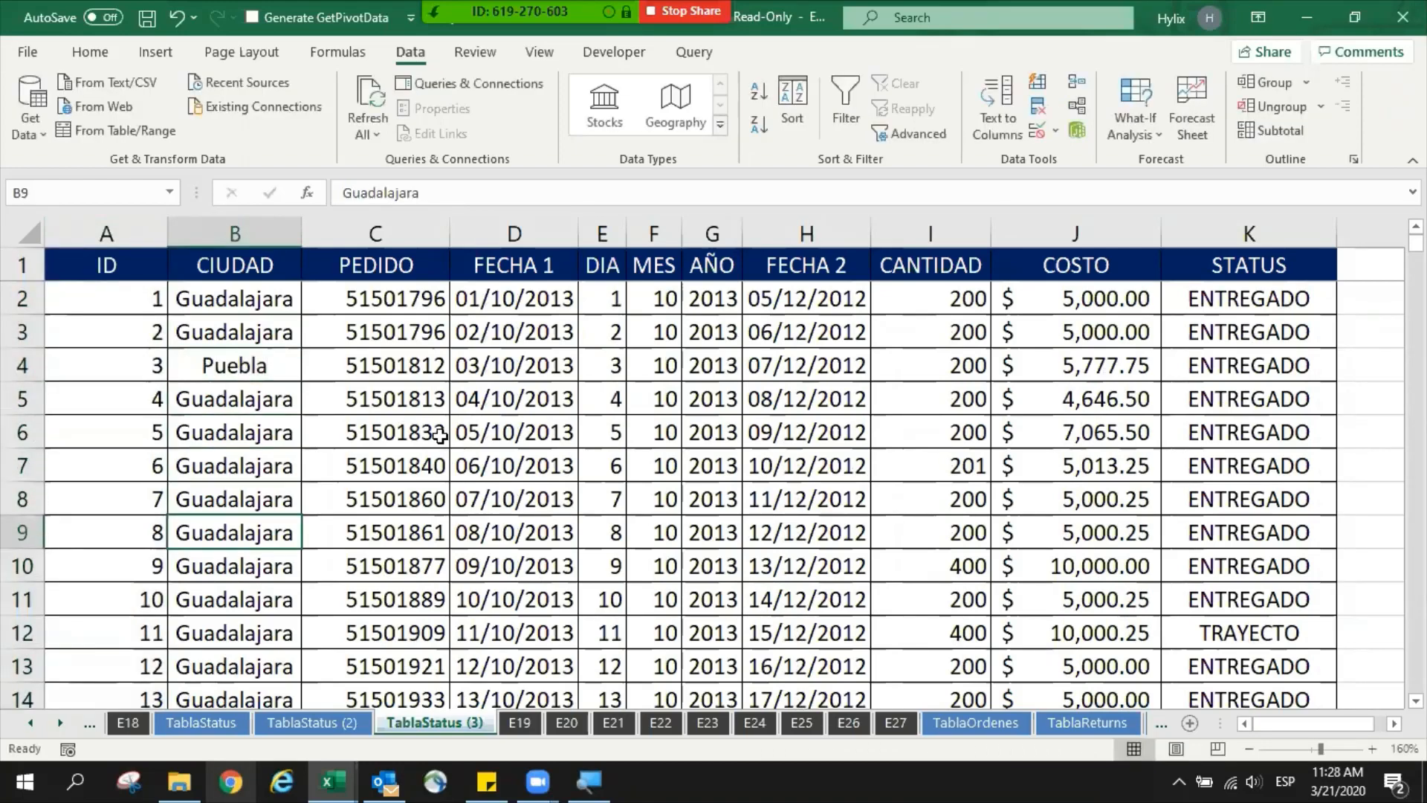
text(T)
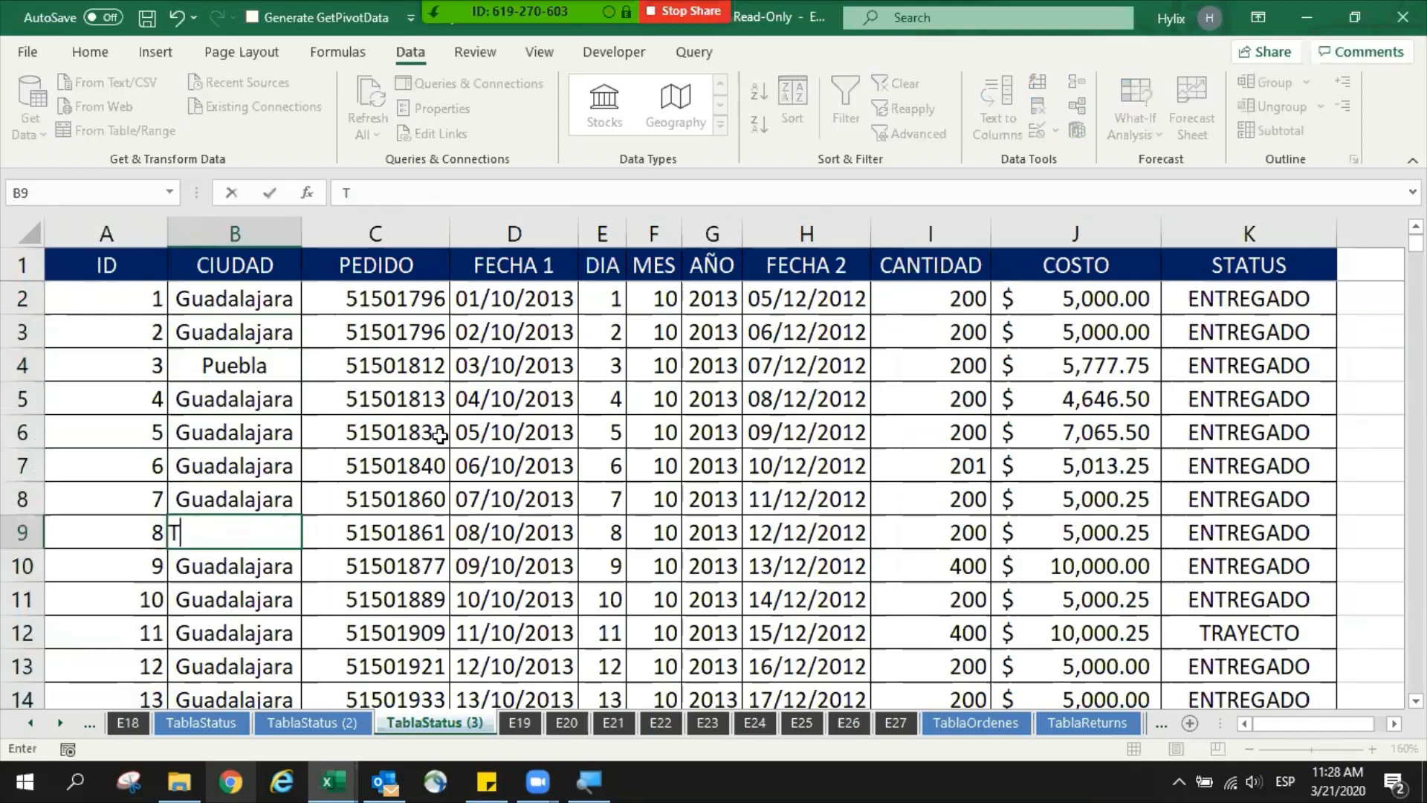
text(apachula)
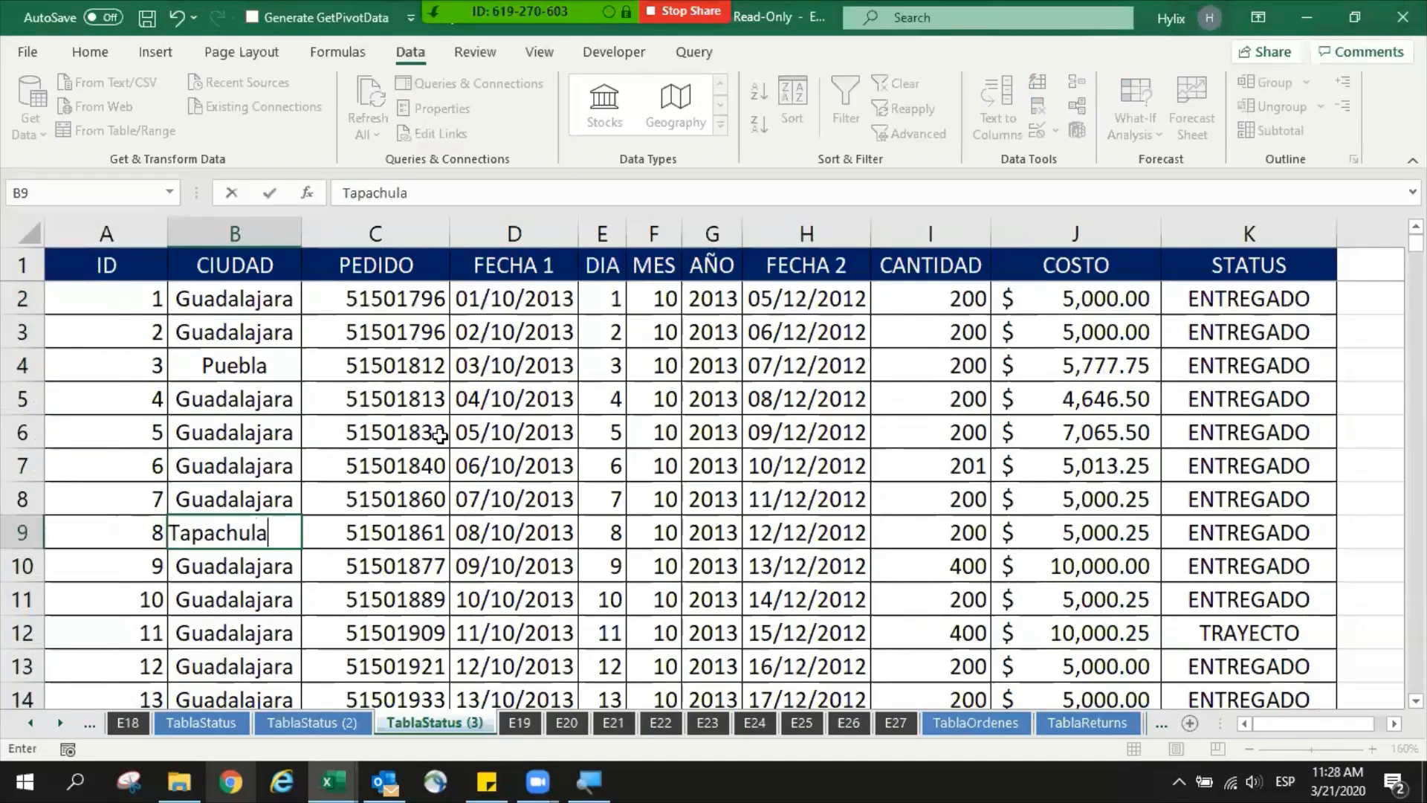
key(Return)
key(Up)
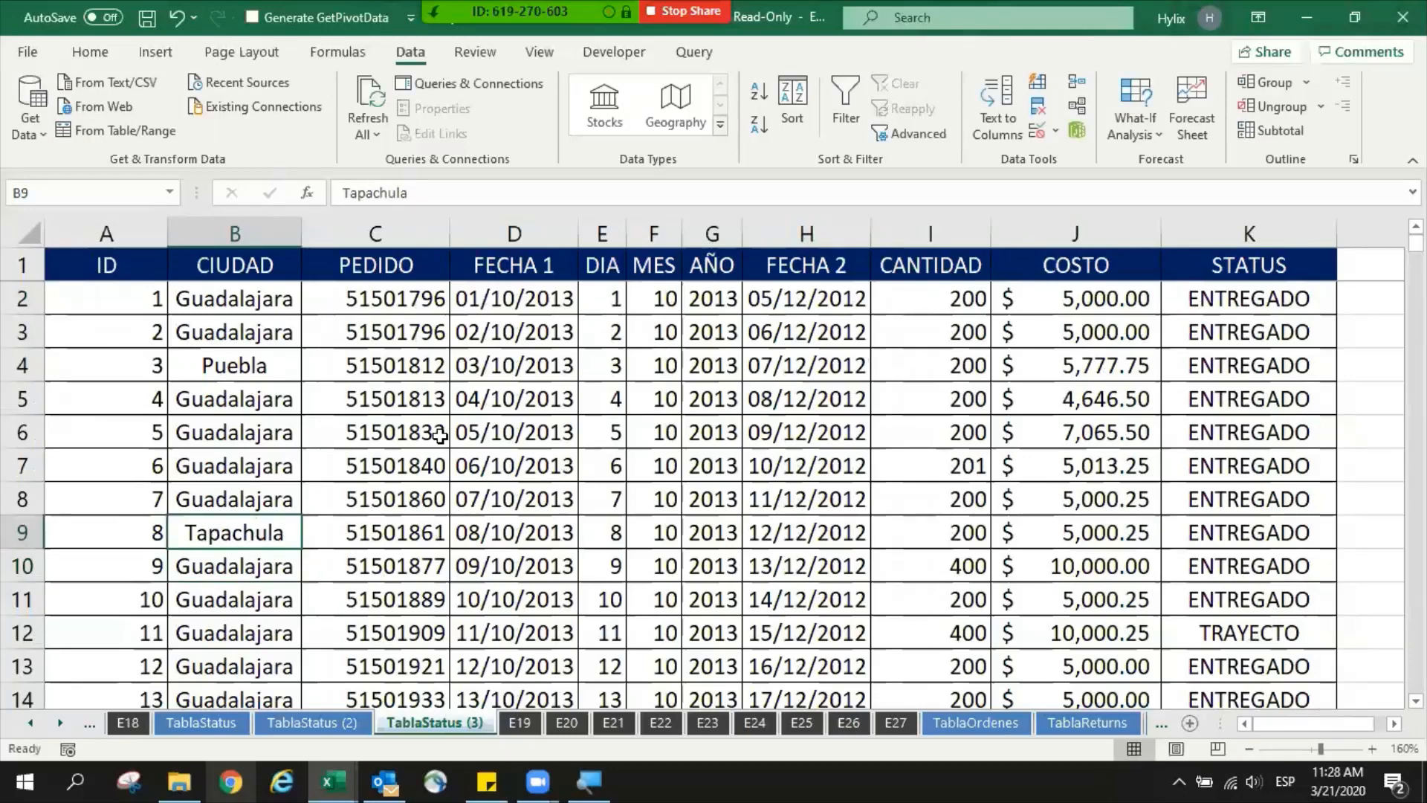
text(Tux)
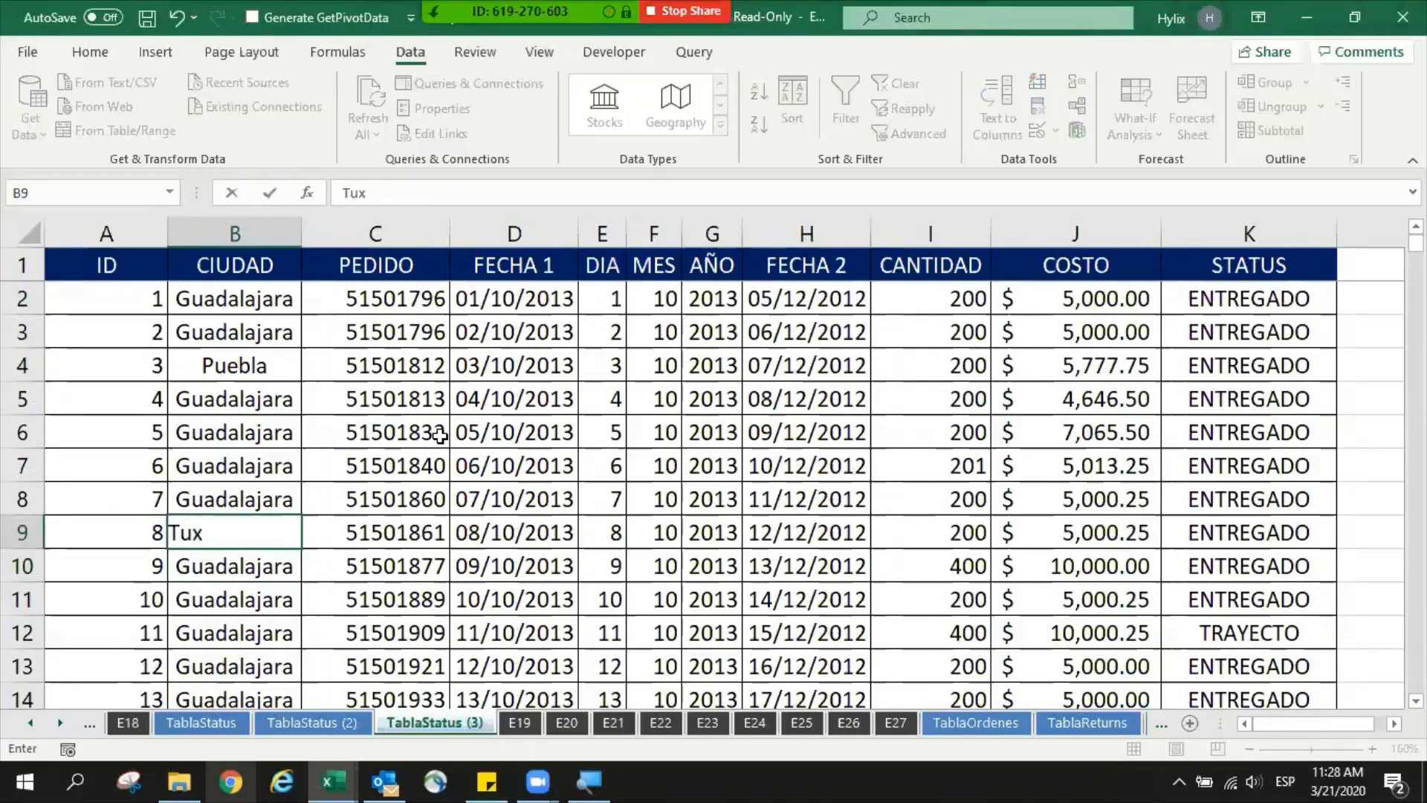
text(tla)
key(Escape)
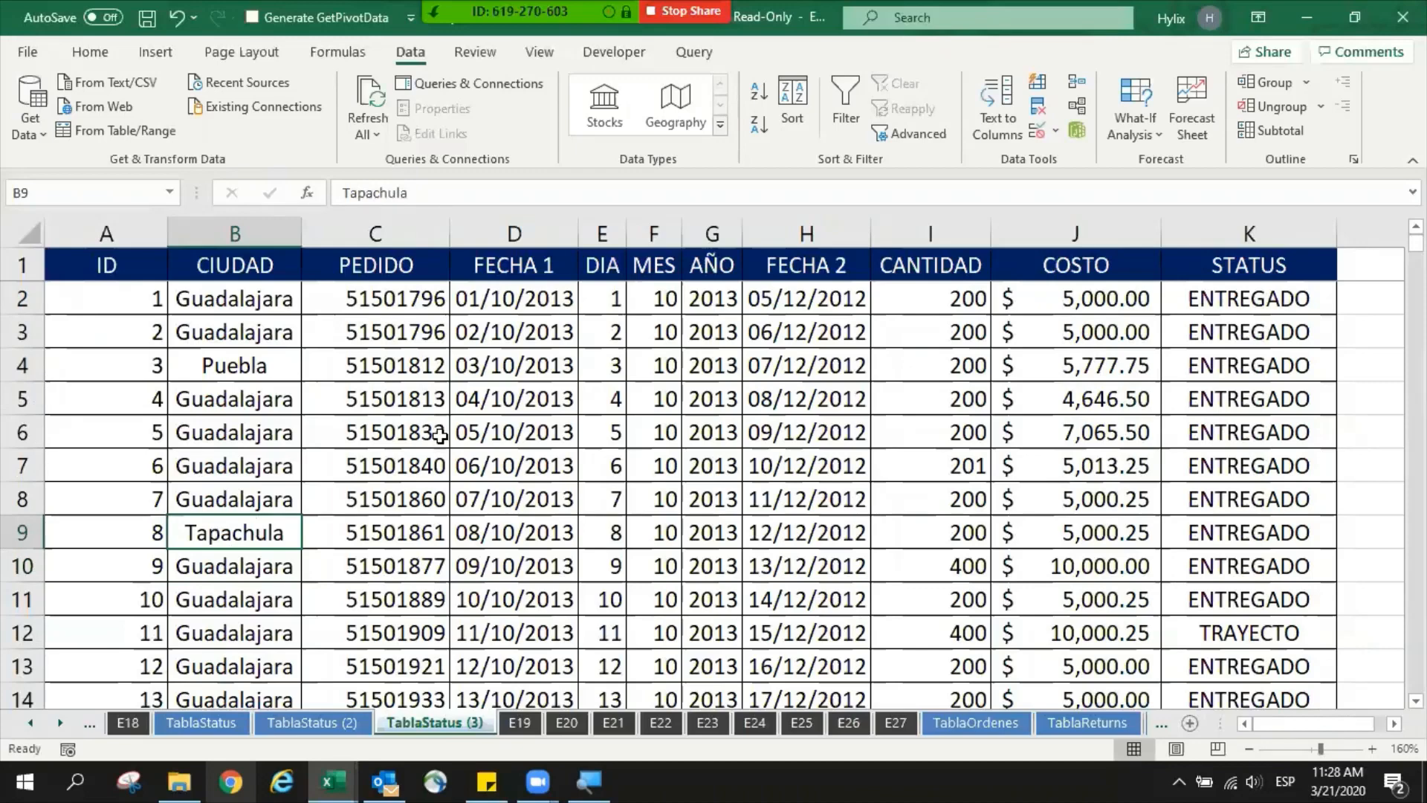
key(ctrl+z)
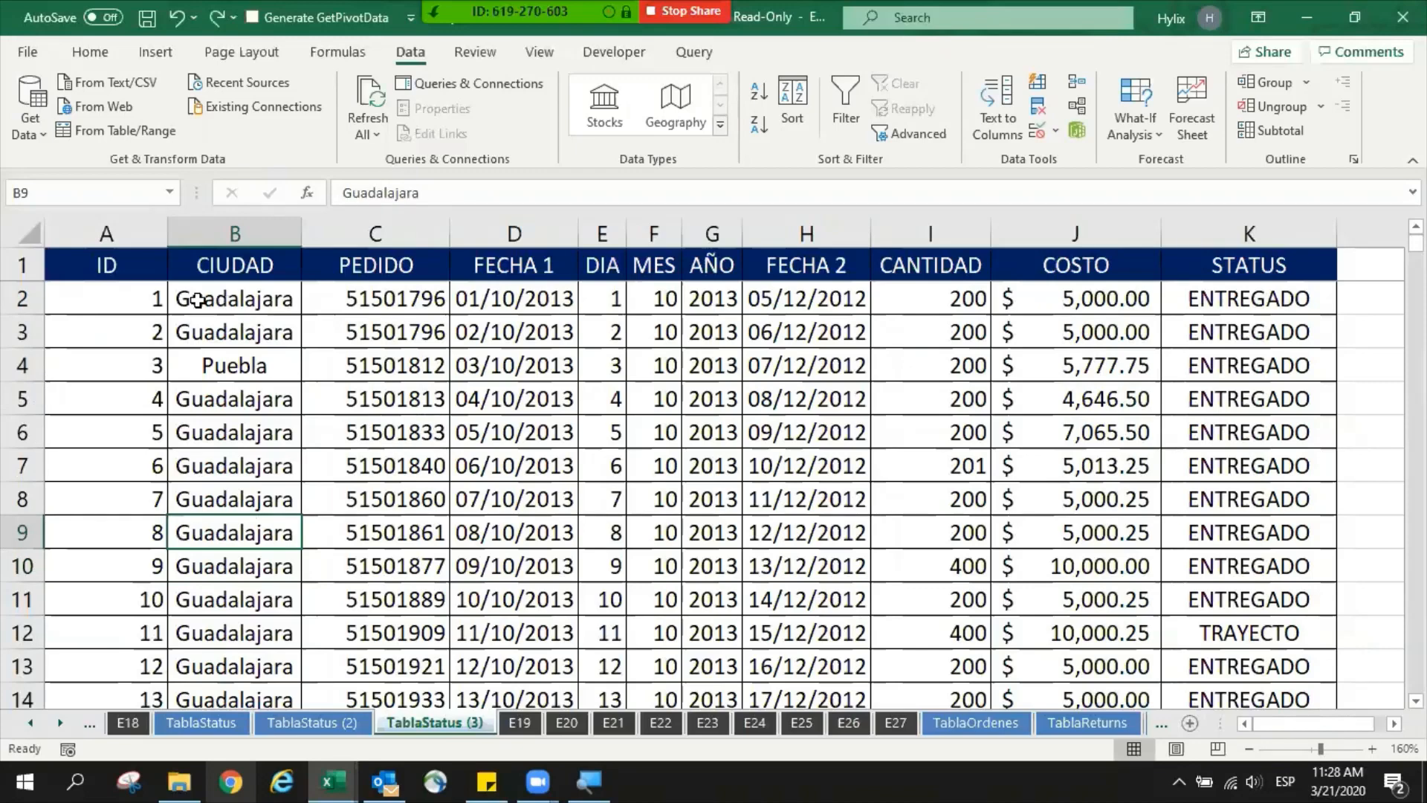
- Review the Subtotal tool's grouping and function options for the table, and leave without applying them
click(1272, 130)
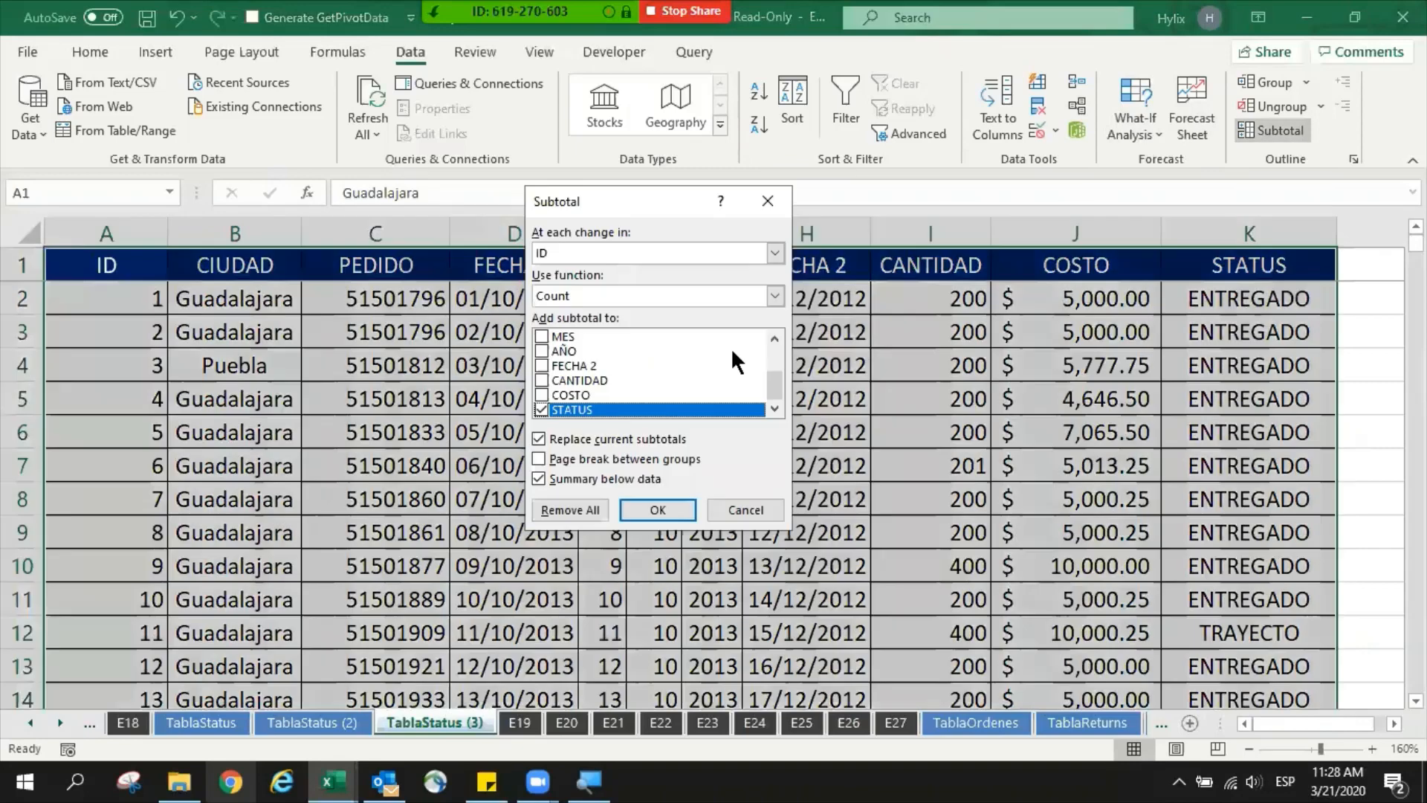
click(578, 296)
click(601, 260)
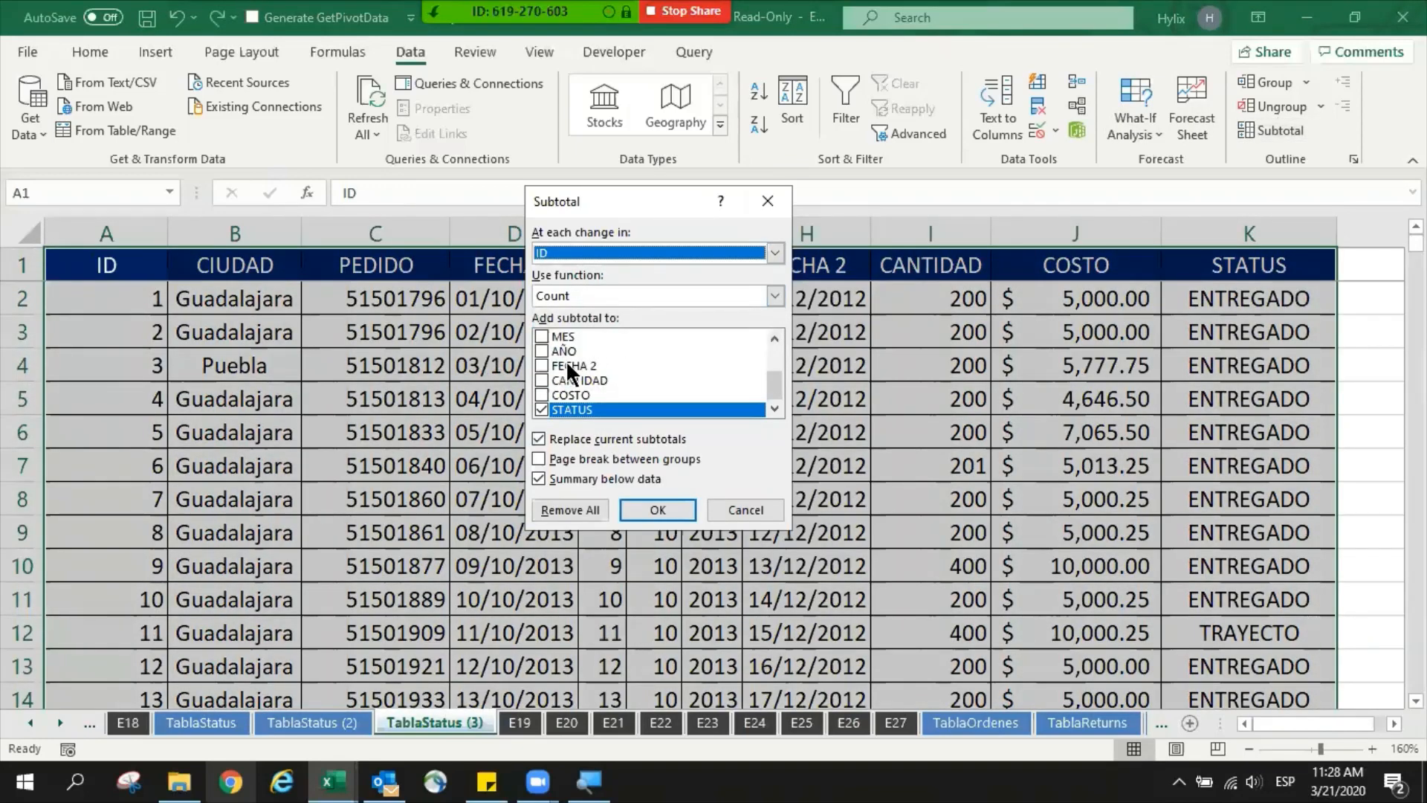
click(639, 253)
click(566, 287)
key(Escape)
click(287, 305)
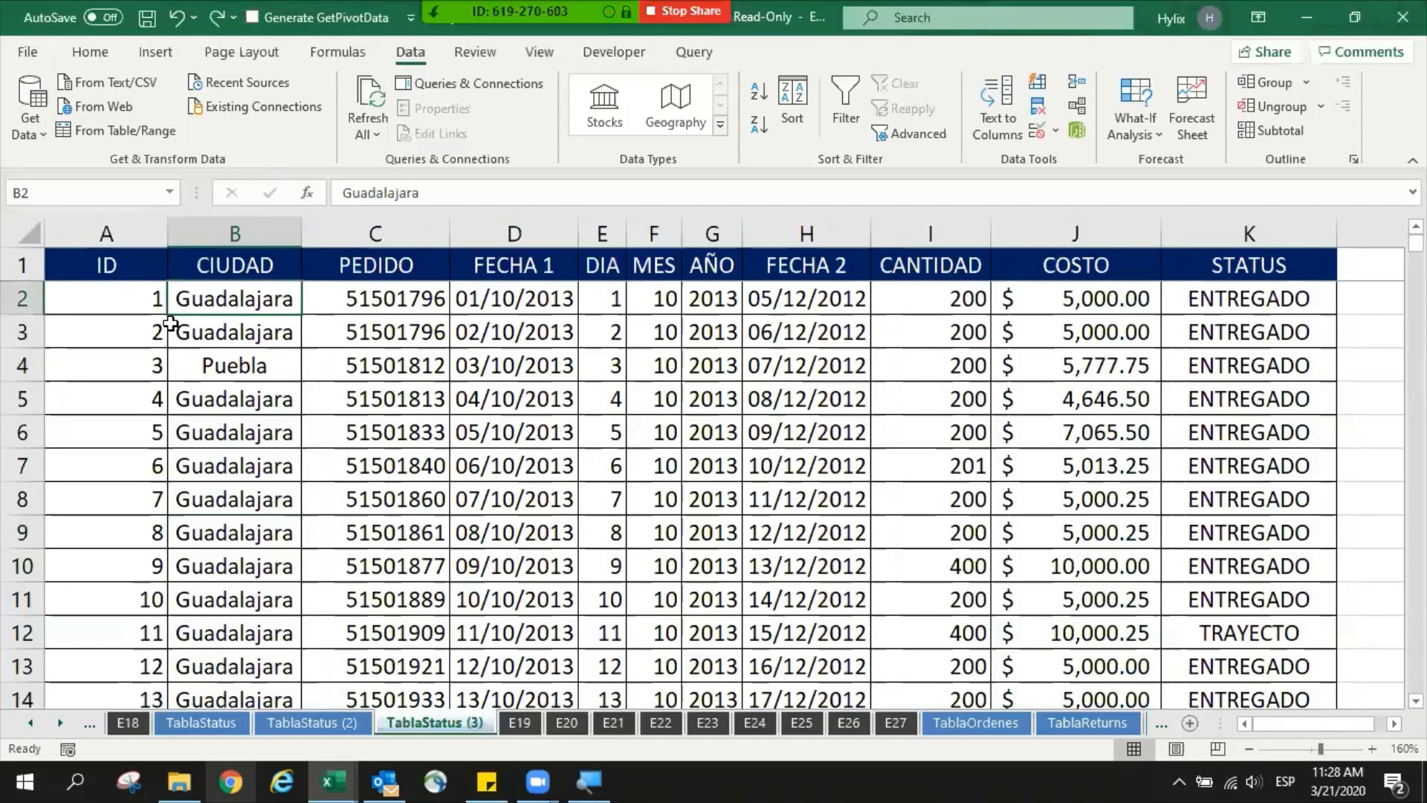
- Collapse the ribbon and insert a blank row above the Puebla record in row 4
key(ctrl+F1)
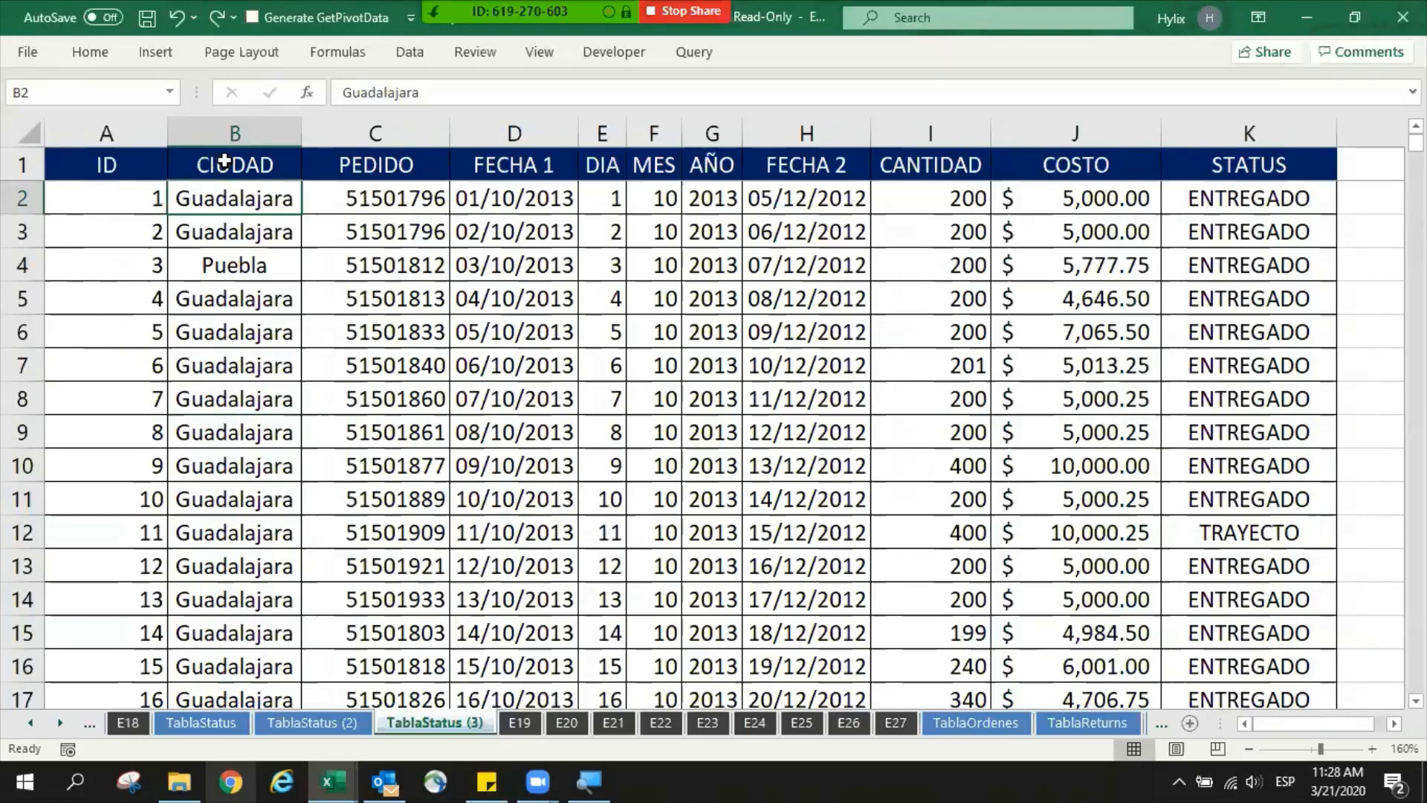
drag(223, 162, 219, 225)
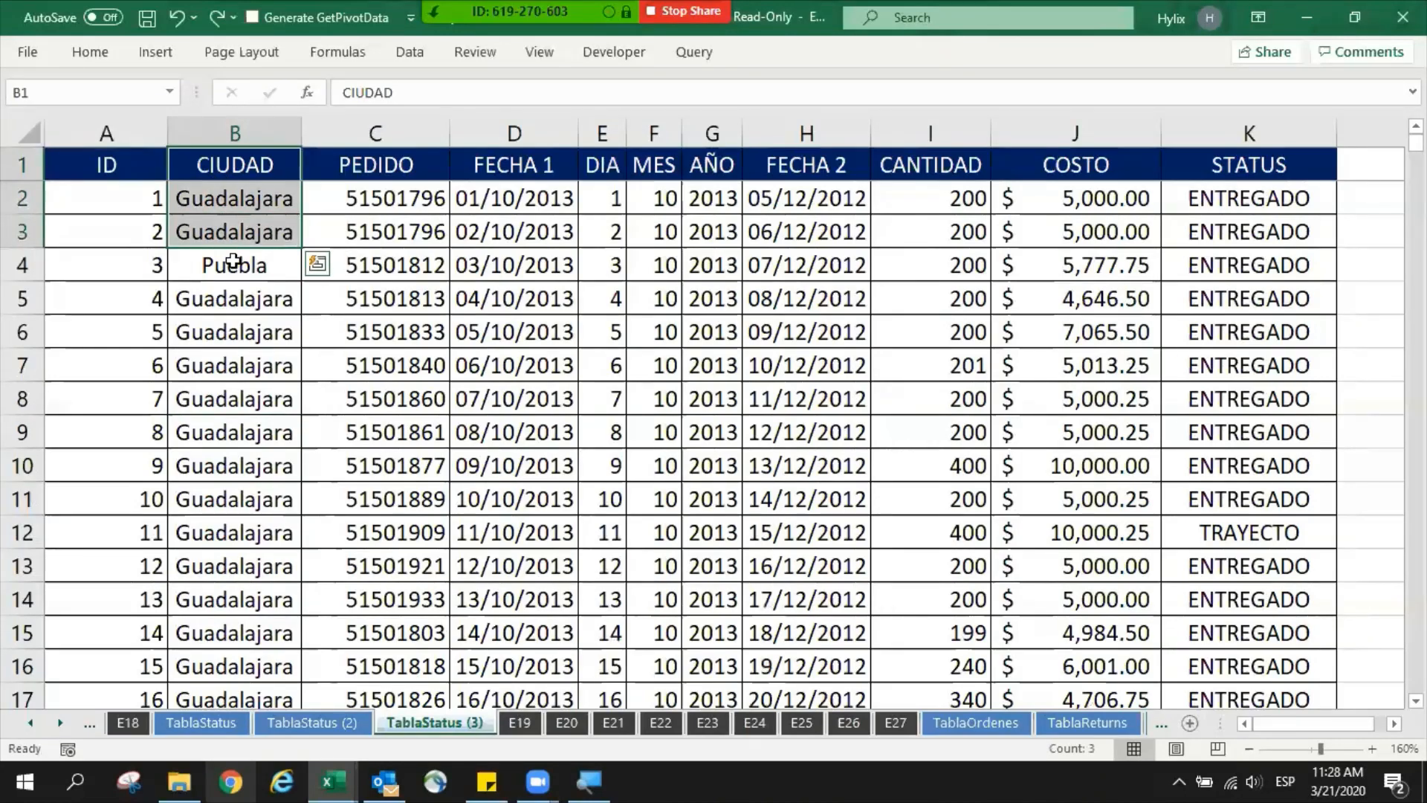
click(16, 267)
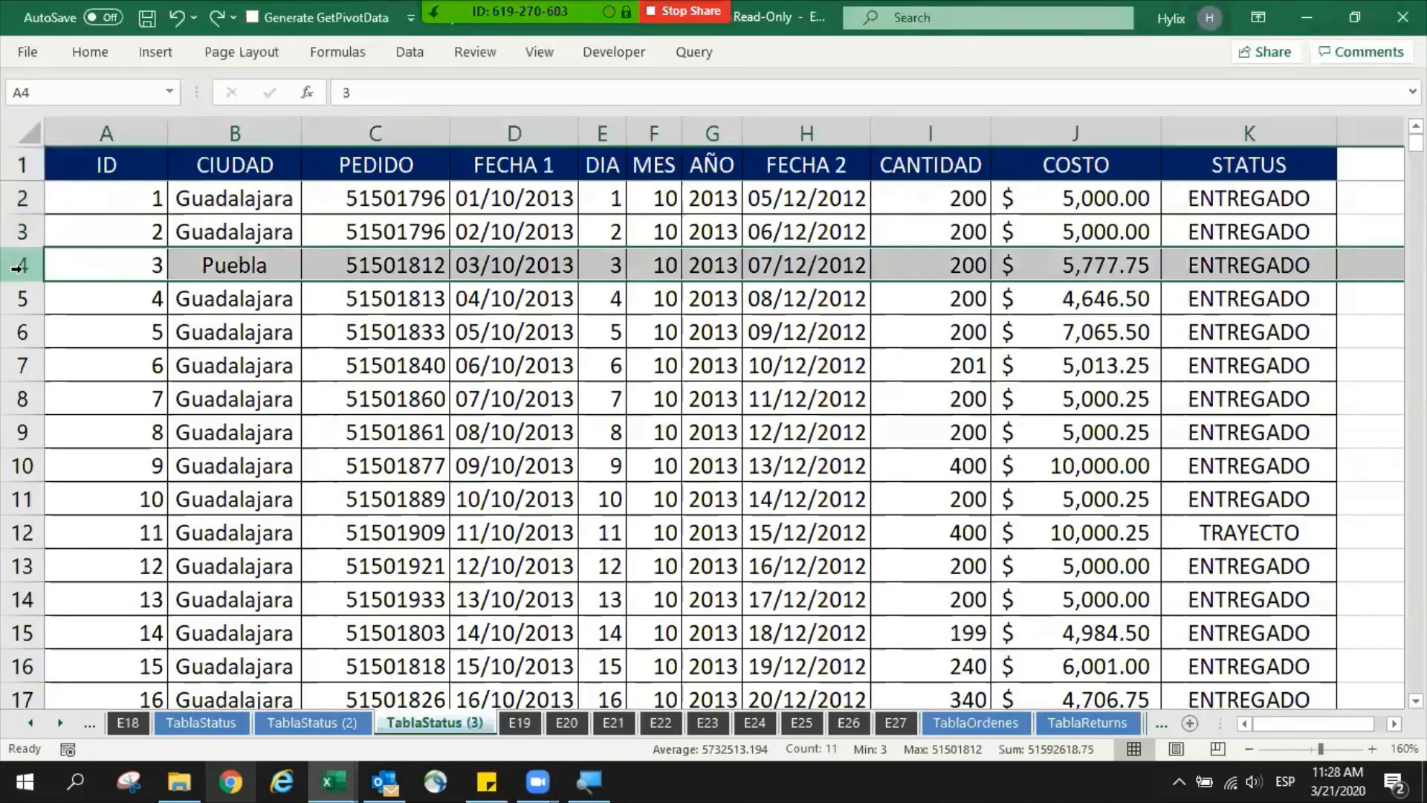
key(ctrl+plus)
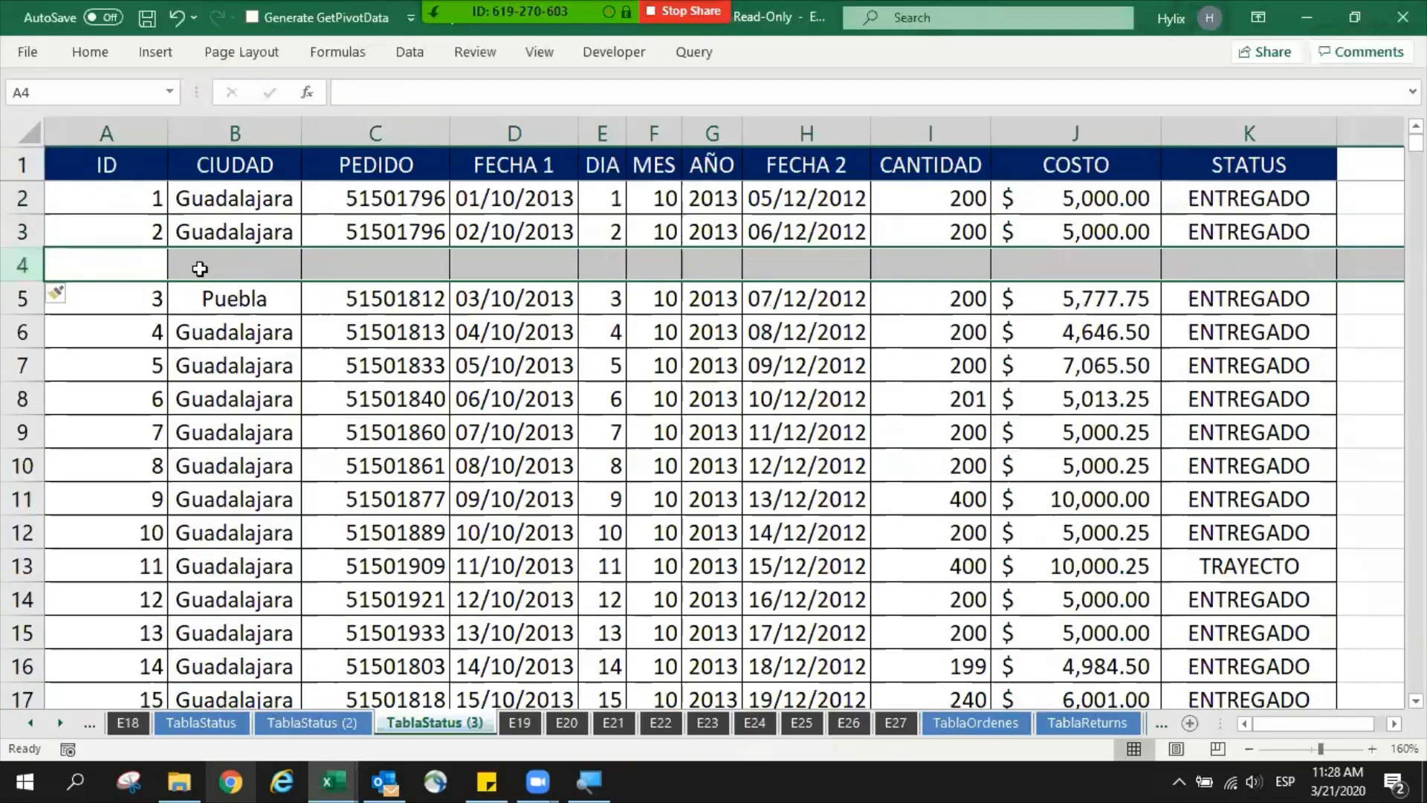
- Fill Puebla down the CIUDAD column into cells B6 to B8
click(235, 332)
key(ctrl+d)
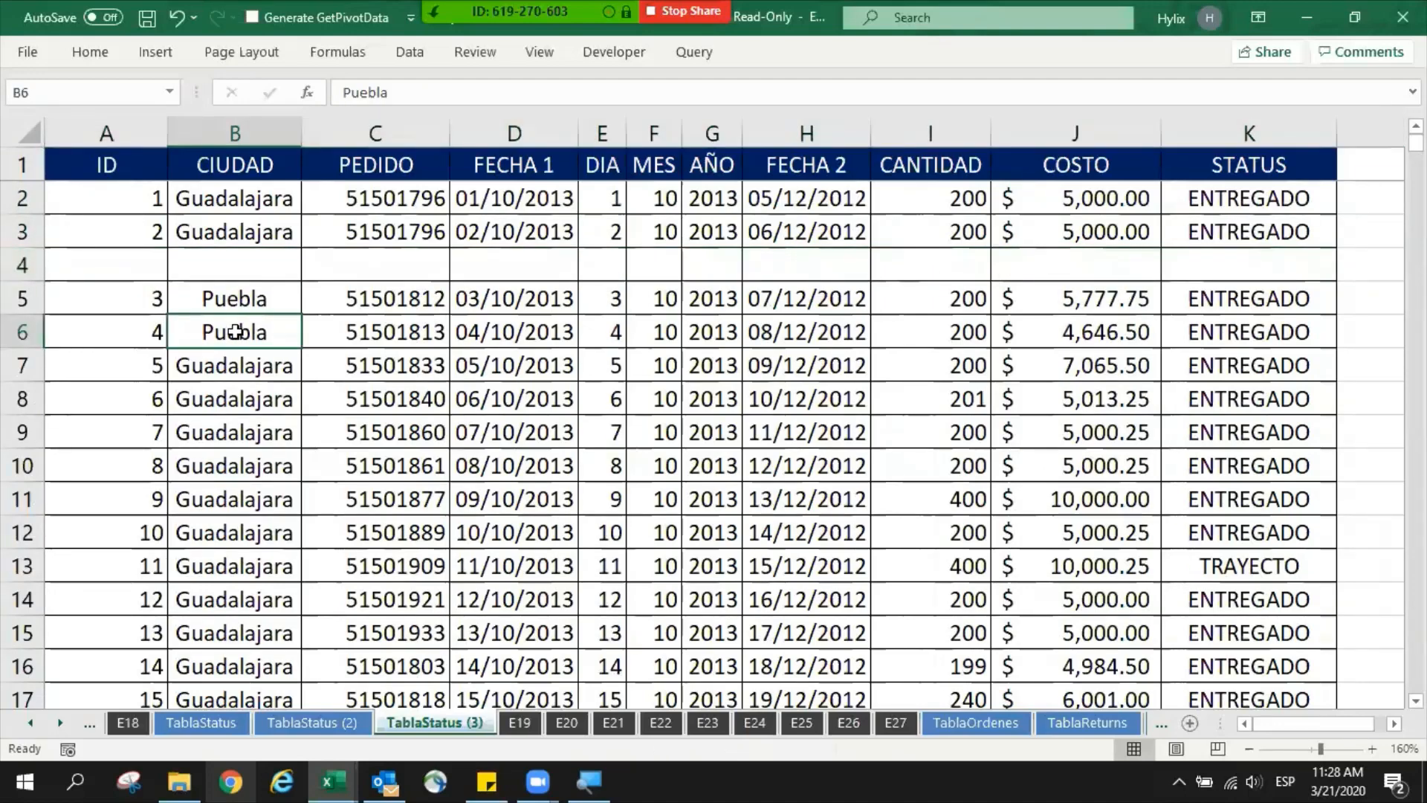
key(Return)
key(ctrl+d)
key(Return)
key(ctrl+d)
key(Return)
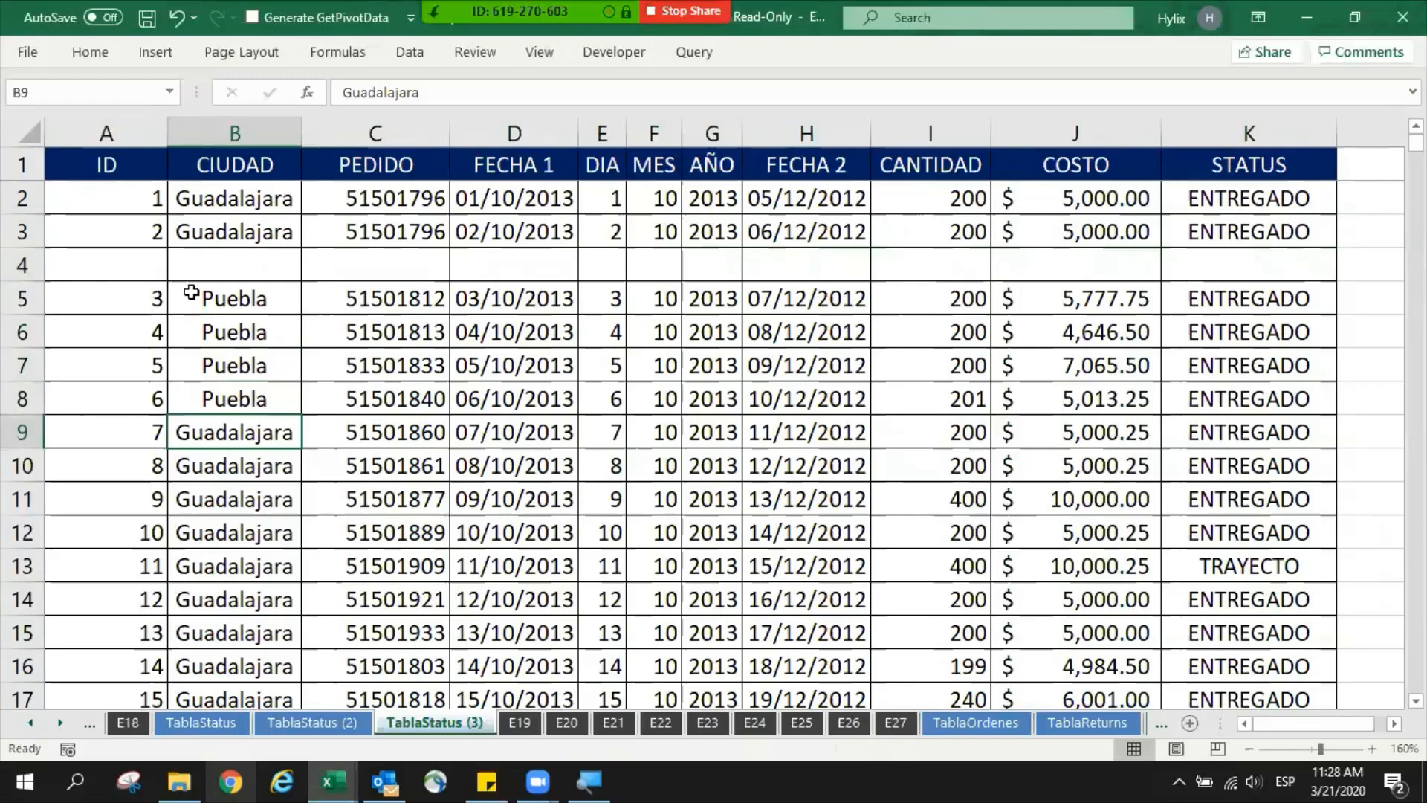
- Insert a blank row at row 9, between the Puebla group and the following Guadalajara records
drag(221, 297, 231, 365)
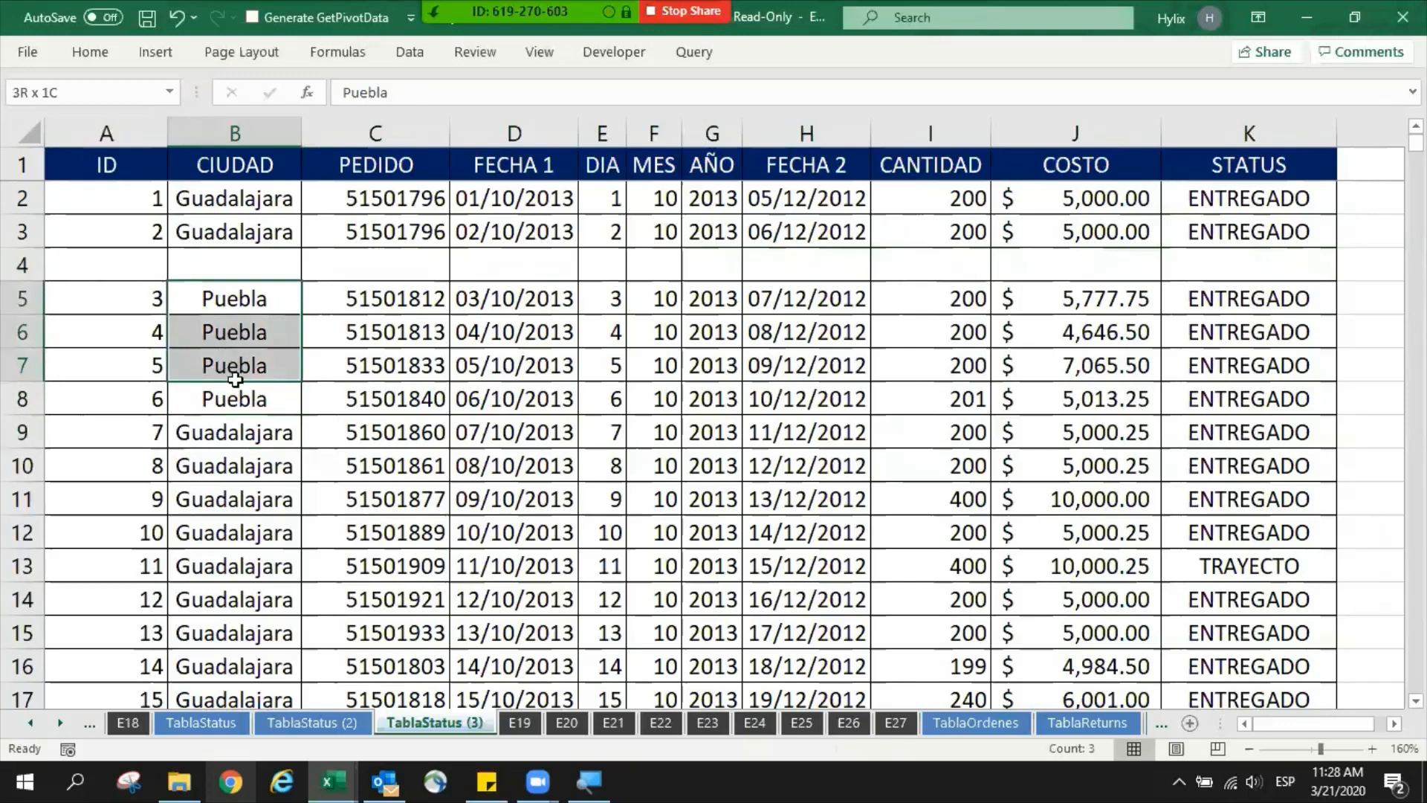
click(155, 431)
key(shift+space)
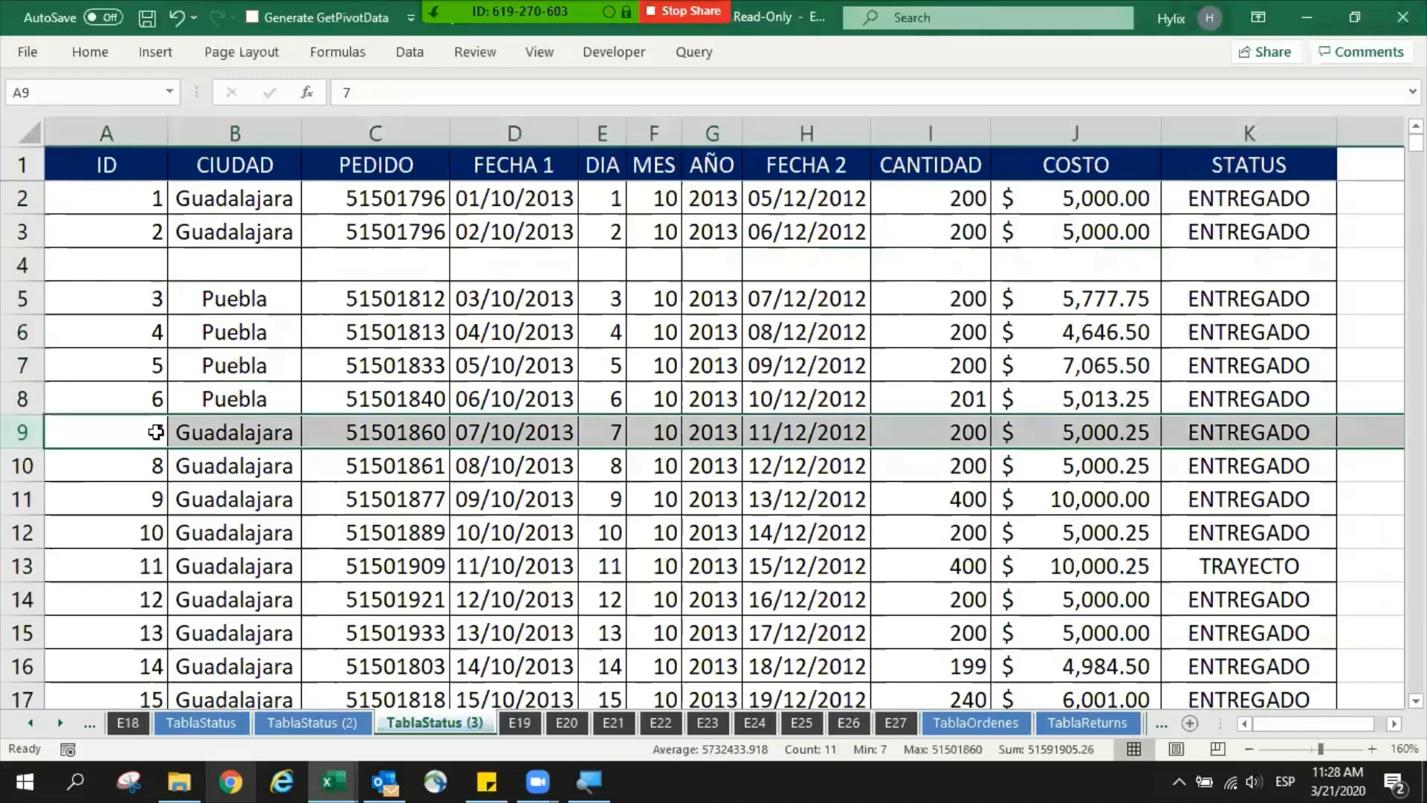
key(ctrl+plus)
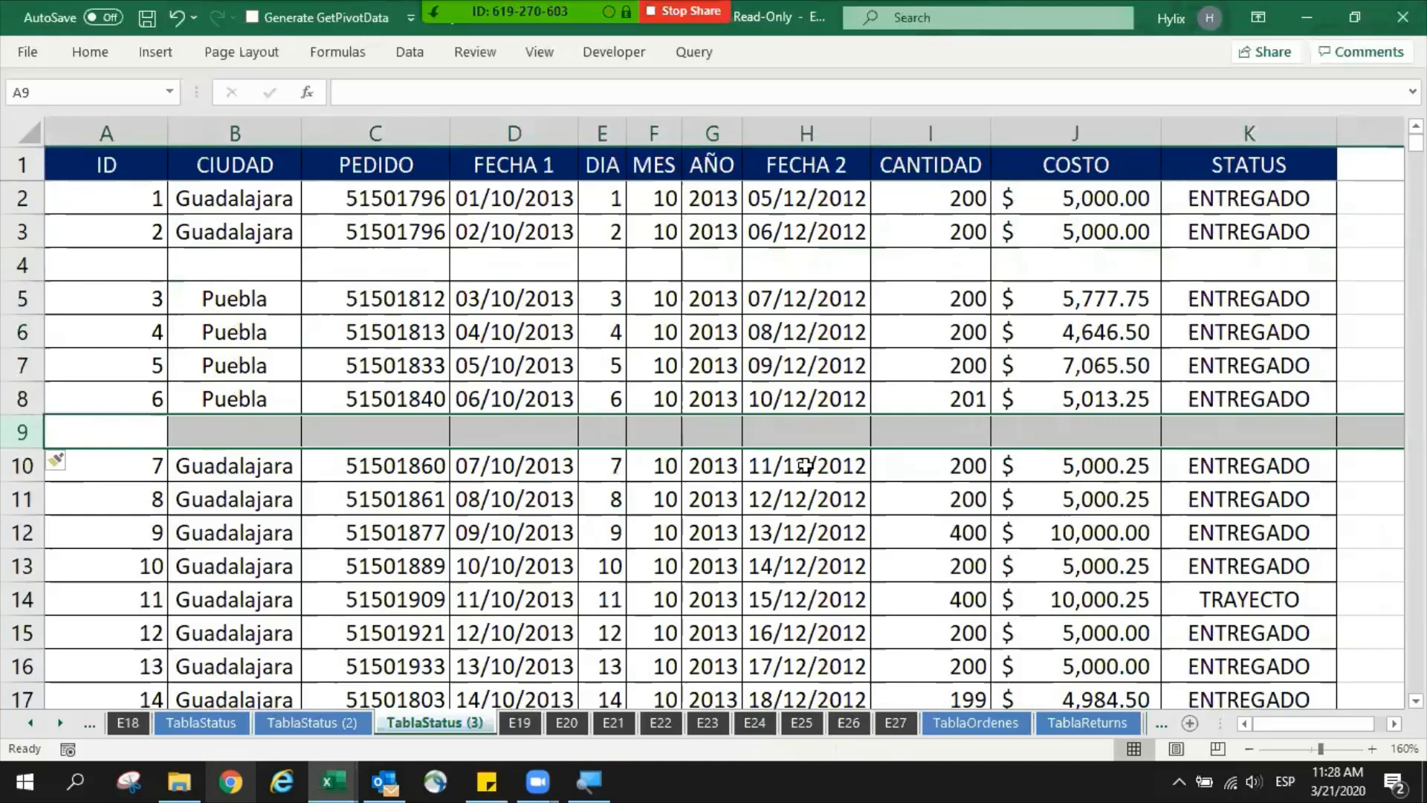
- Examine the blank CANTIDAD and COSTO cells between the groups and compare the two separate Guadalajara blocks
click(929, 431)
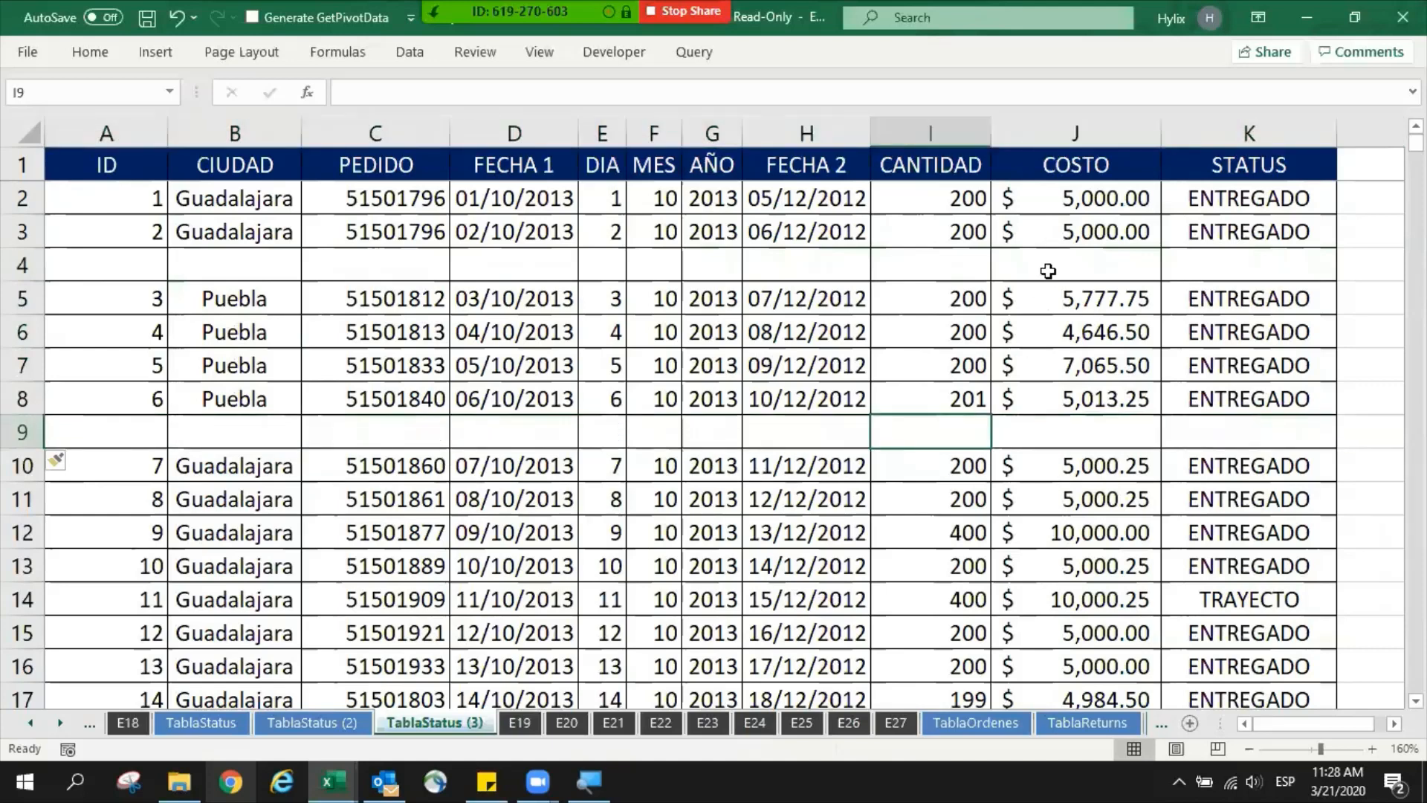
click(1049, 269)
click(955, 264)
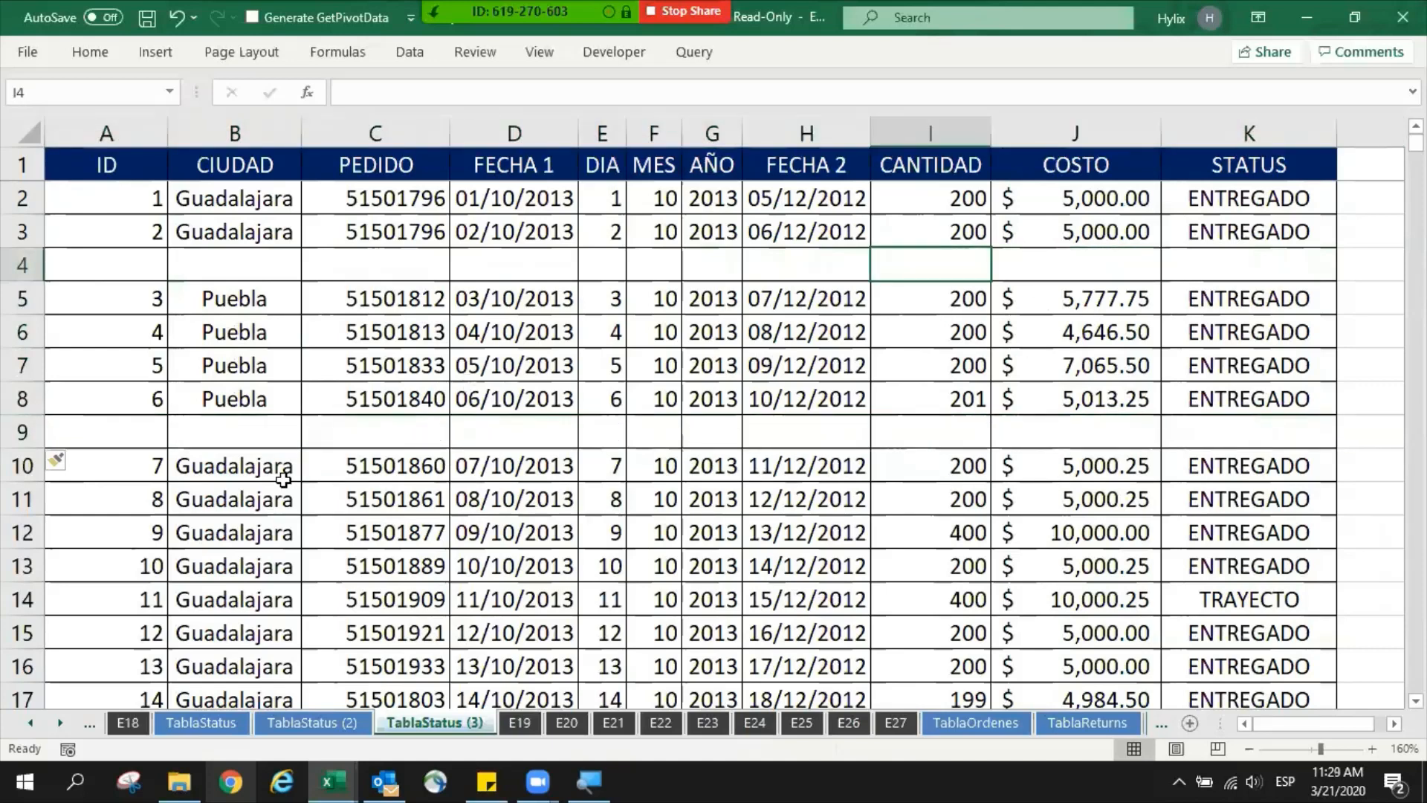
drag(237, 474, 241, 626)
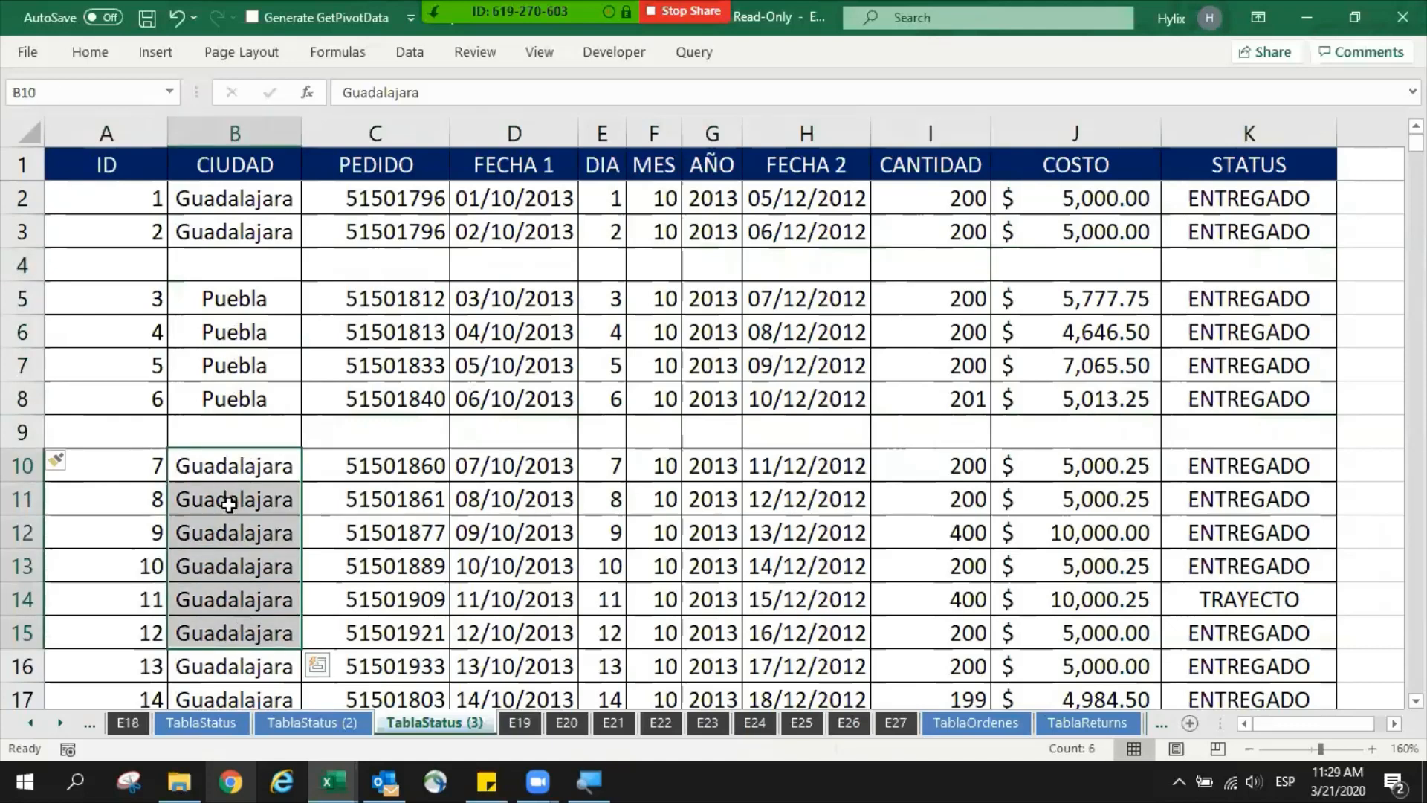
drag(253, 190, 248, 232)
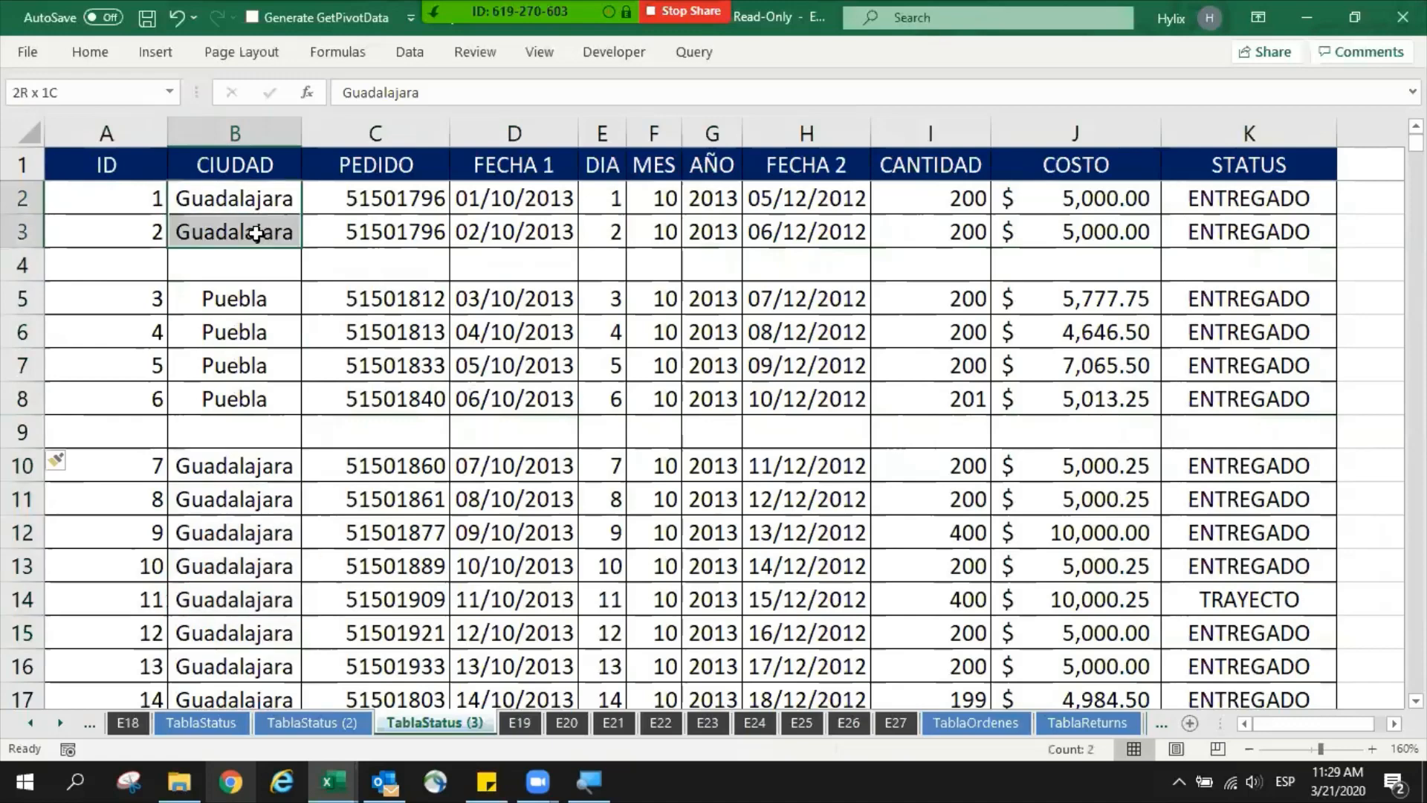
drag(217, 461, 223, 533)
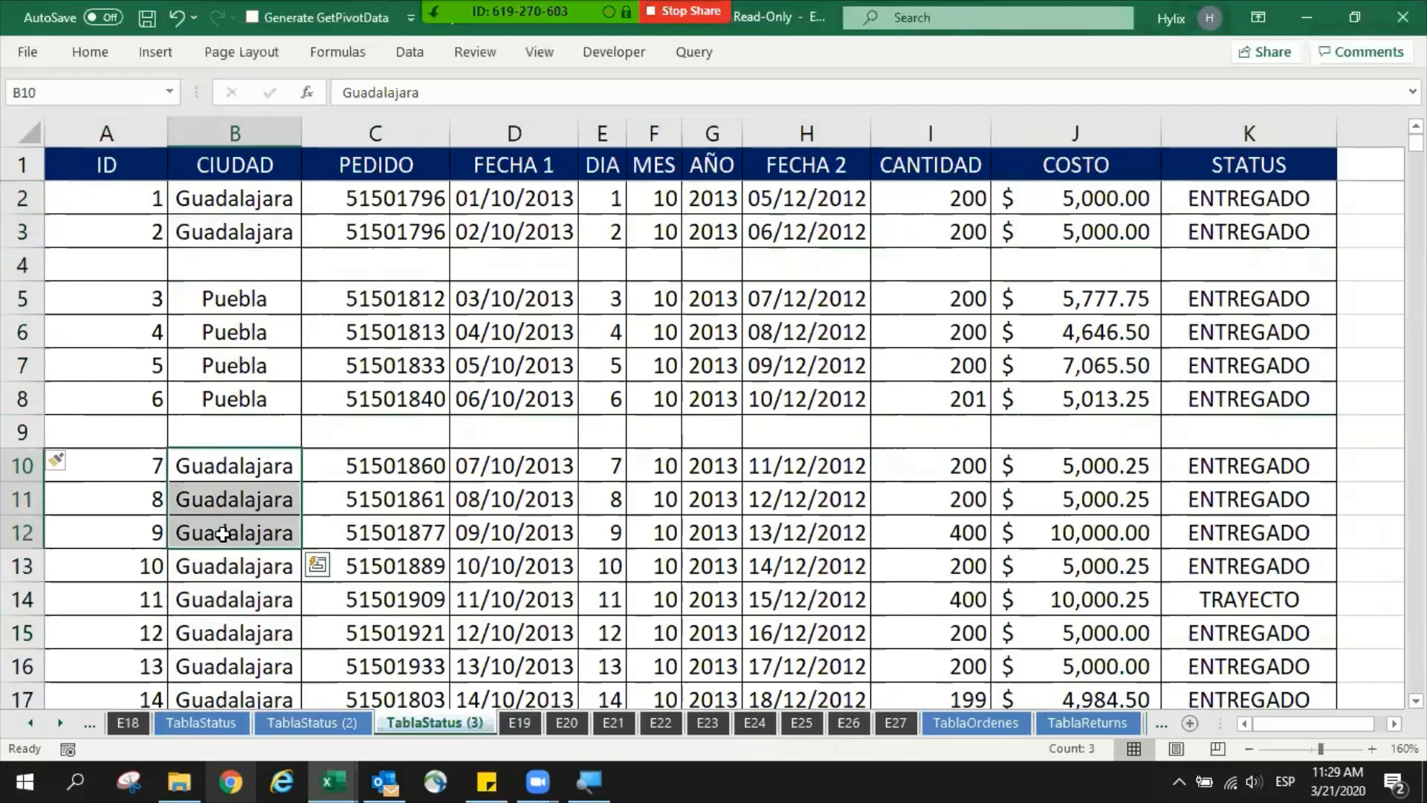
- Delete the blank rows 9 and 4 that separate the city groups
click(281, 430)
key(shift+space)
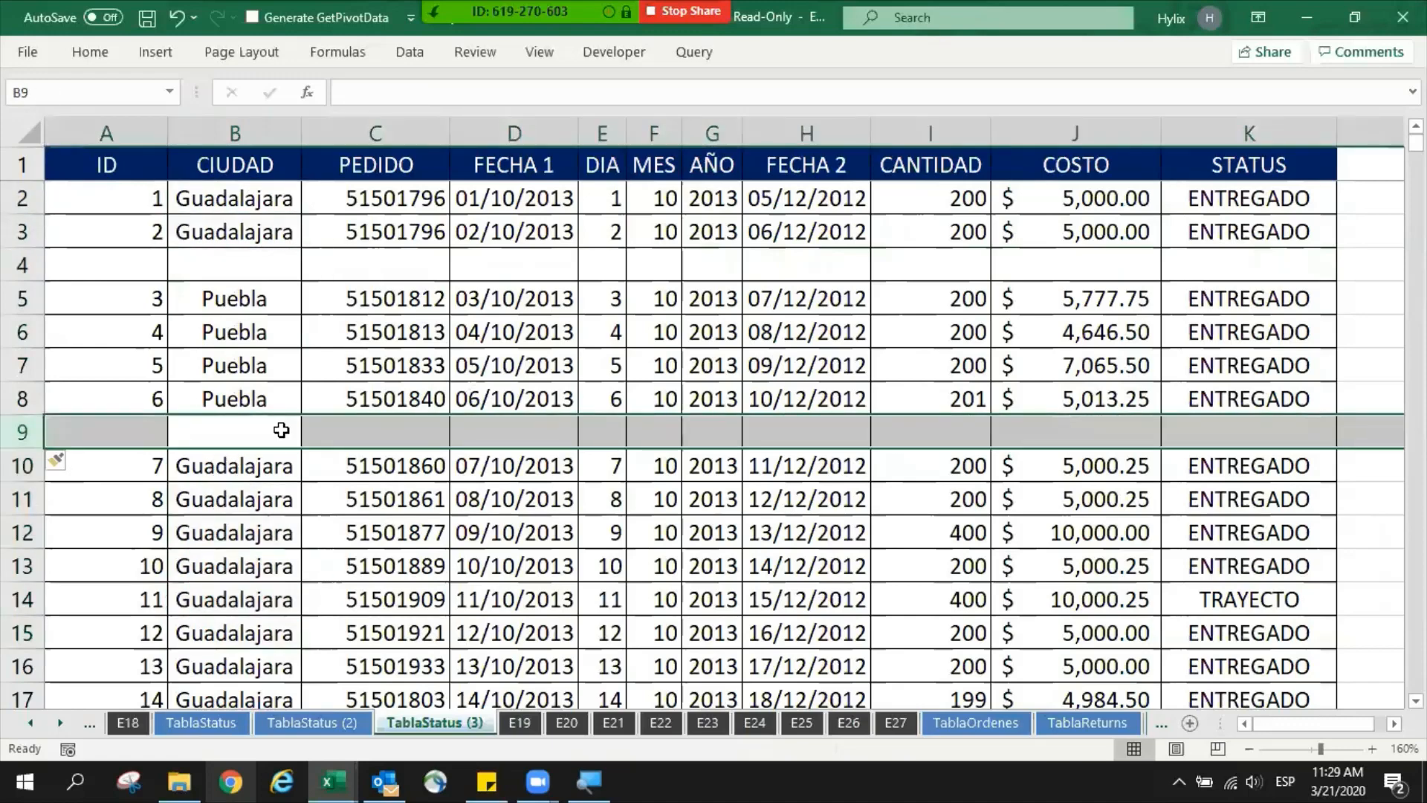
key(ctrl+minus)
key(Up)
key(Up)
key(Up)
key(Up)
key(Up)
key(shift+space)
key(ctrl+minus)
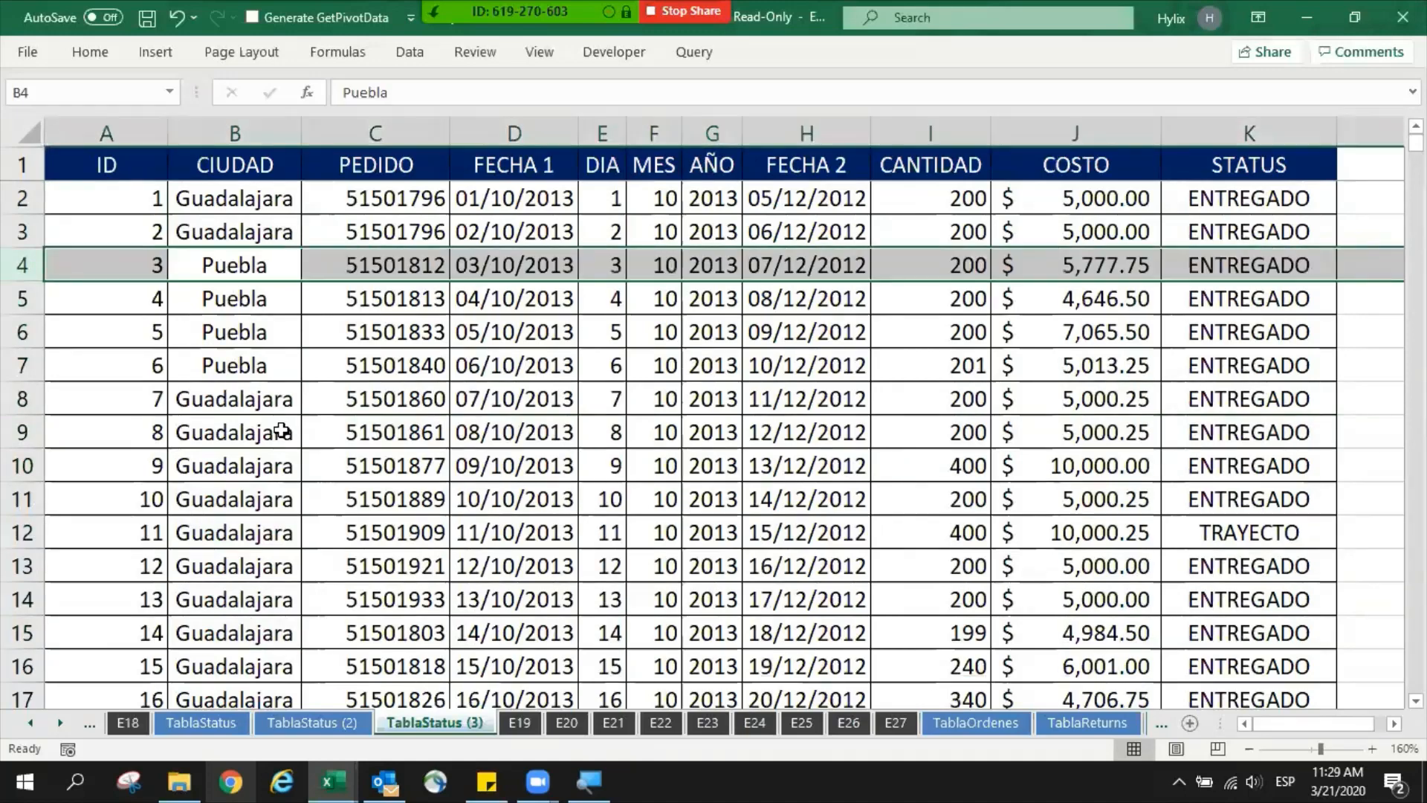
key(Up)
key(Up)
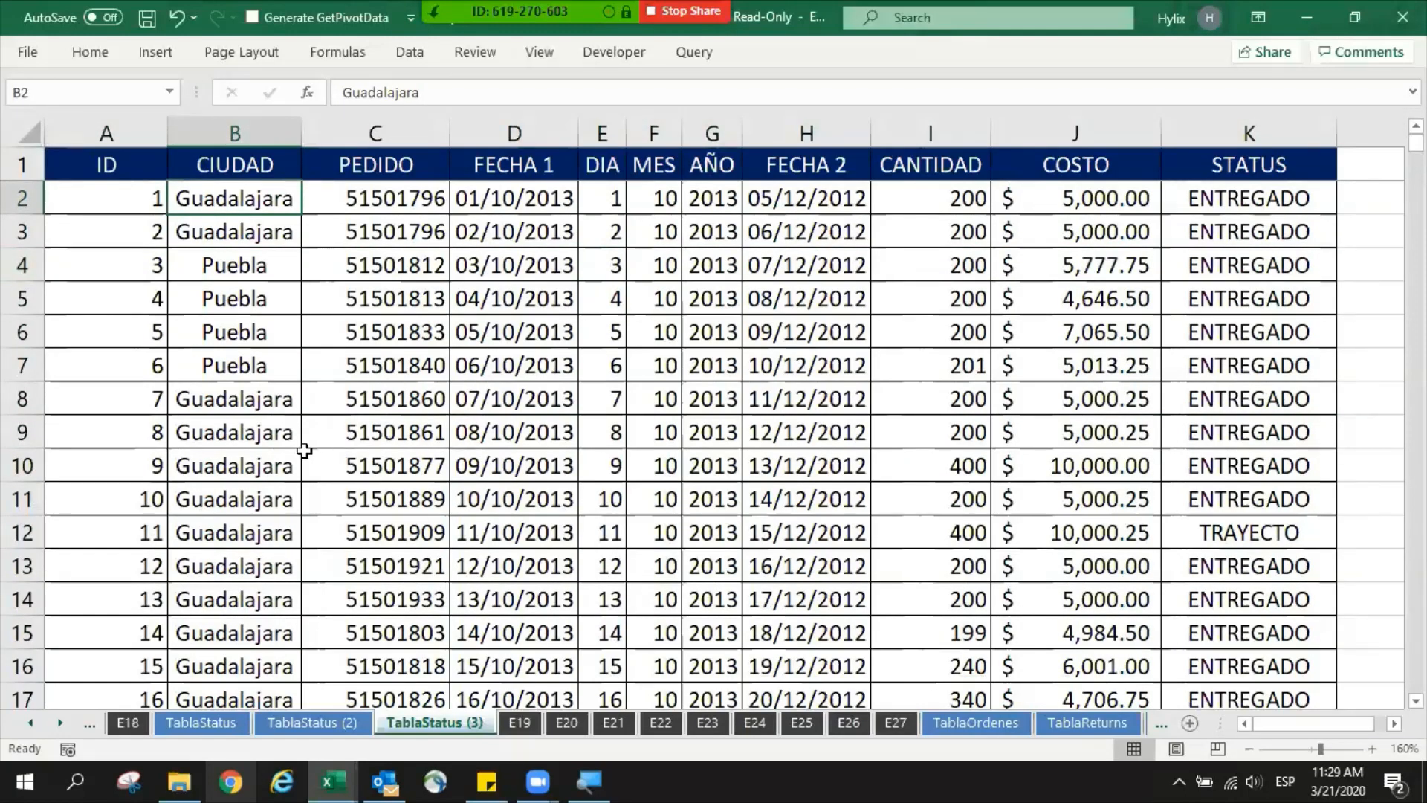
- Turn on filters for the table headers and widen the CIUDAD column
click(254, 165)
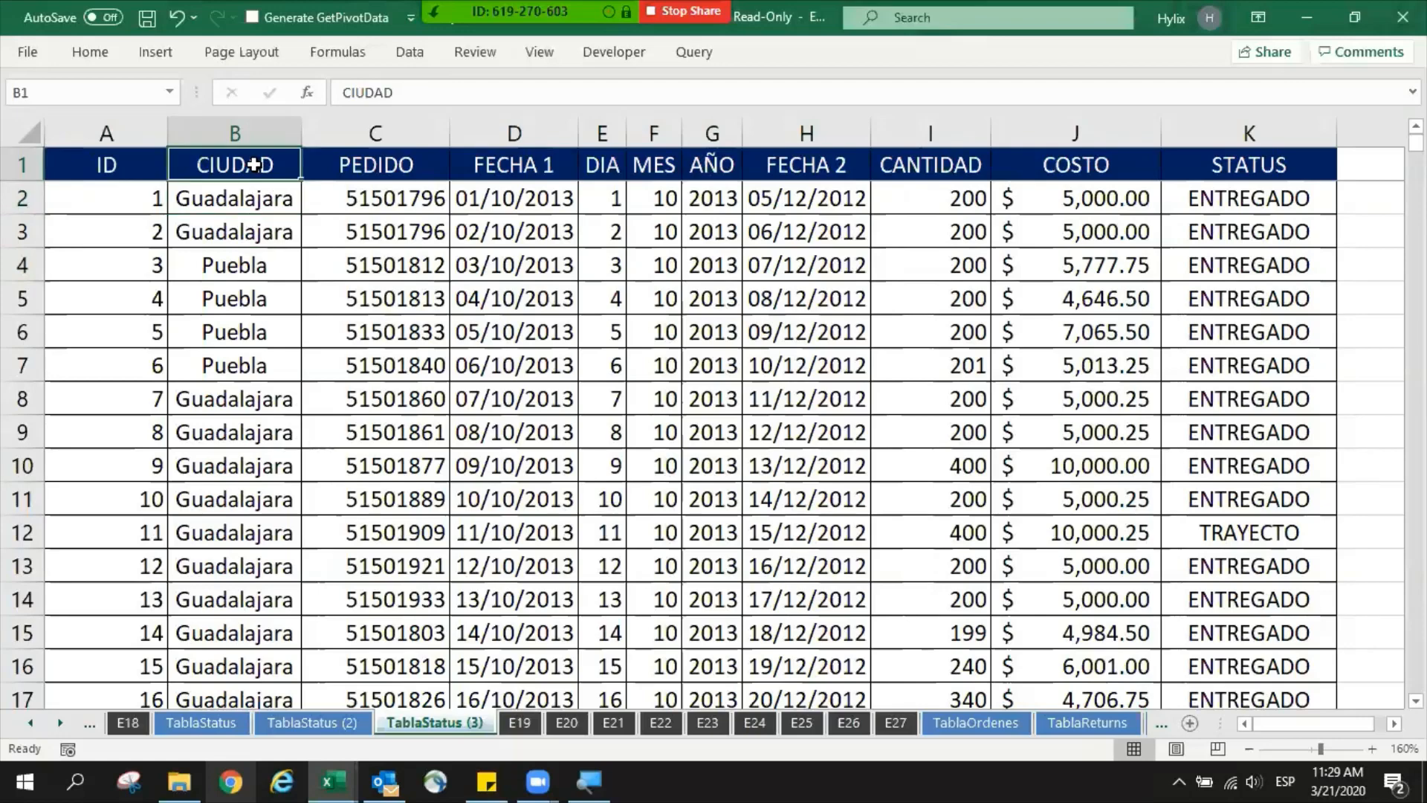
key(alt+d)
key(f)
key(f)
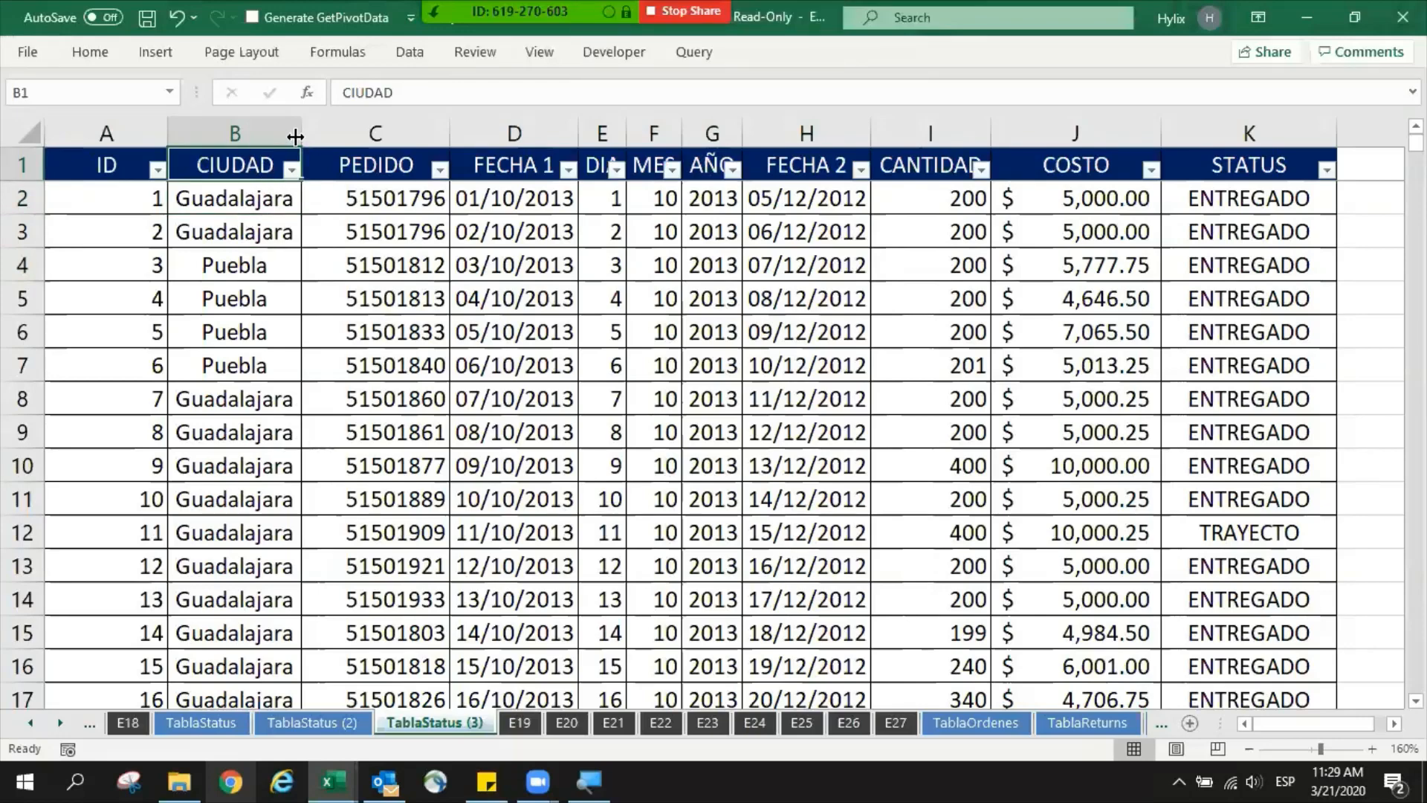
drag(295, 136, 332, 138)
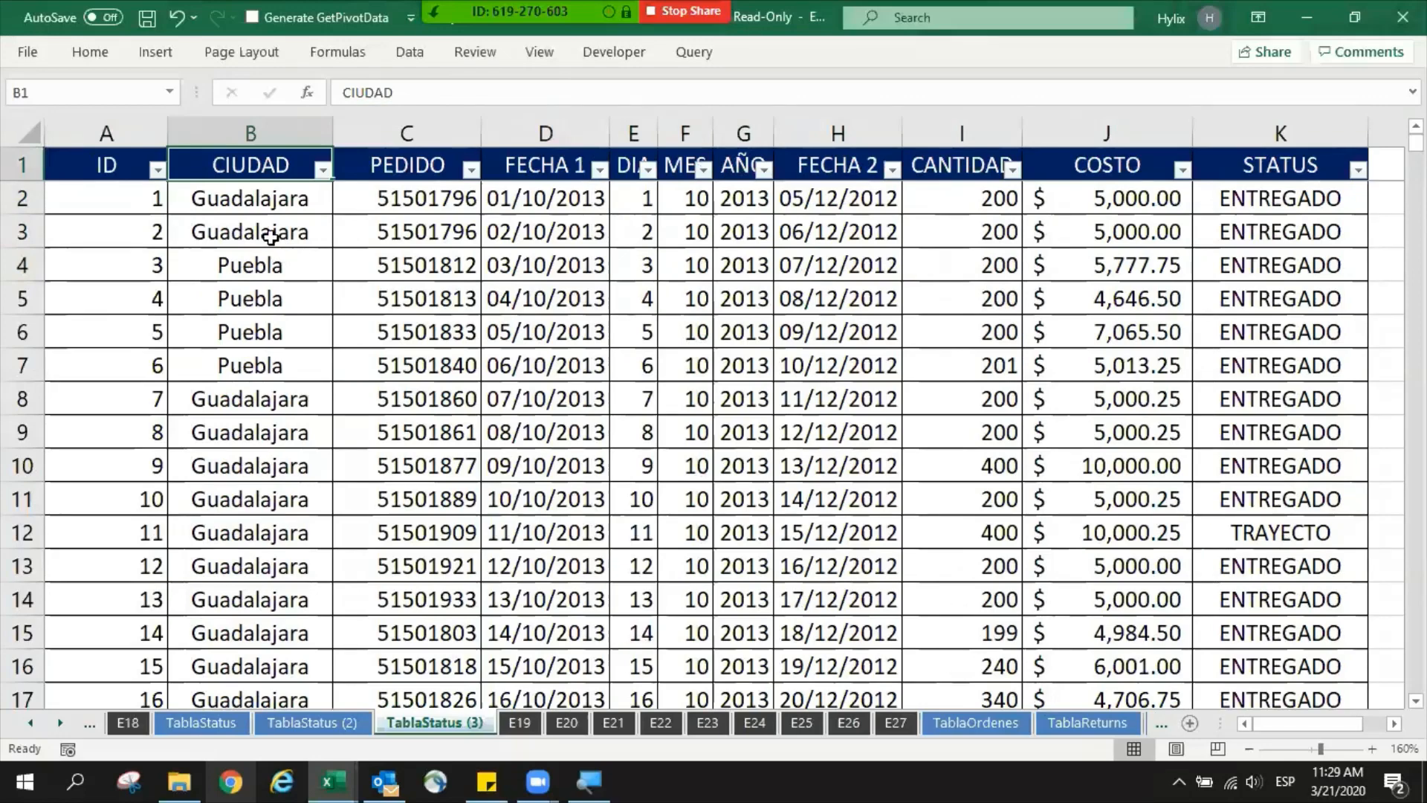
- Sort the table by the CIUDAD column from A to Z
click(20, 264)
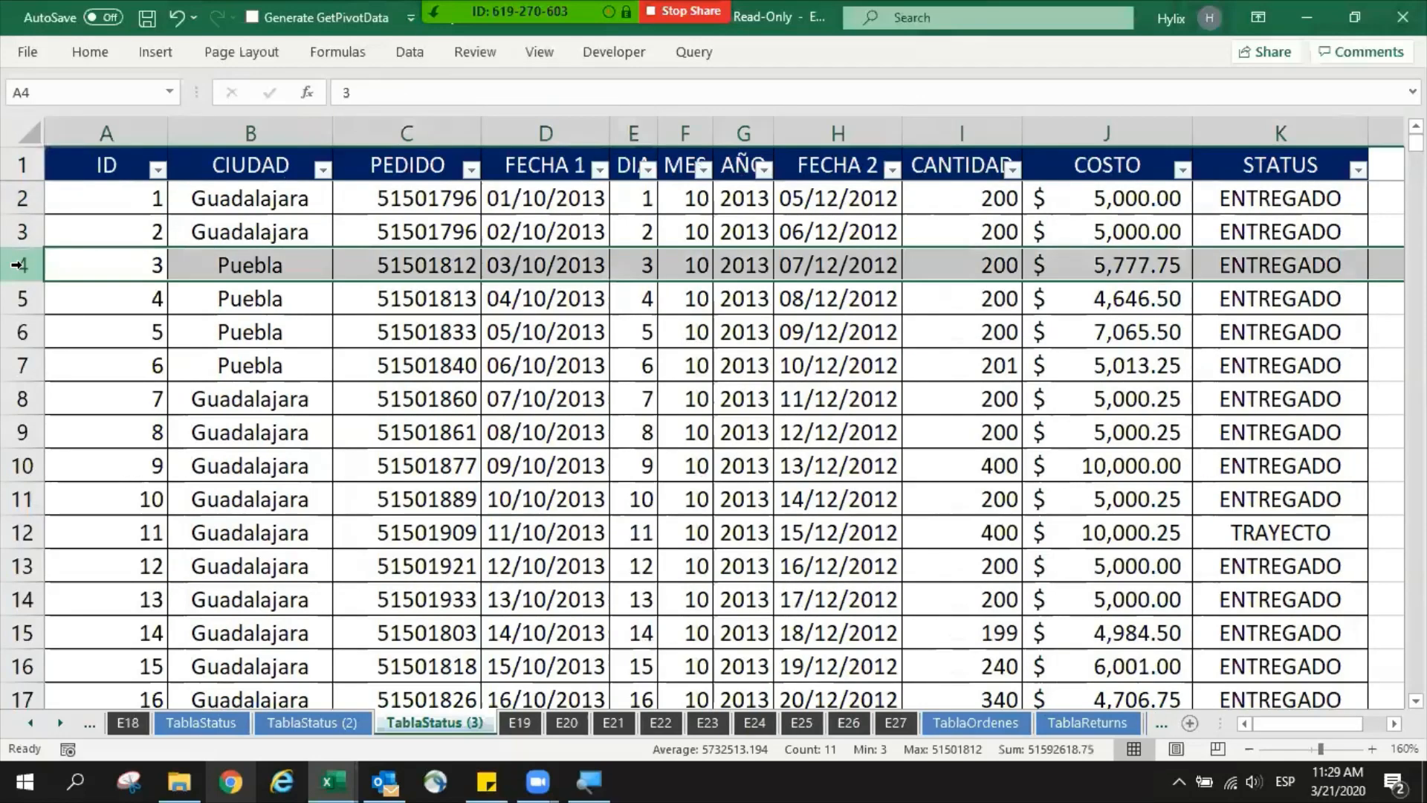
click(261, 224)
click(295, 139)
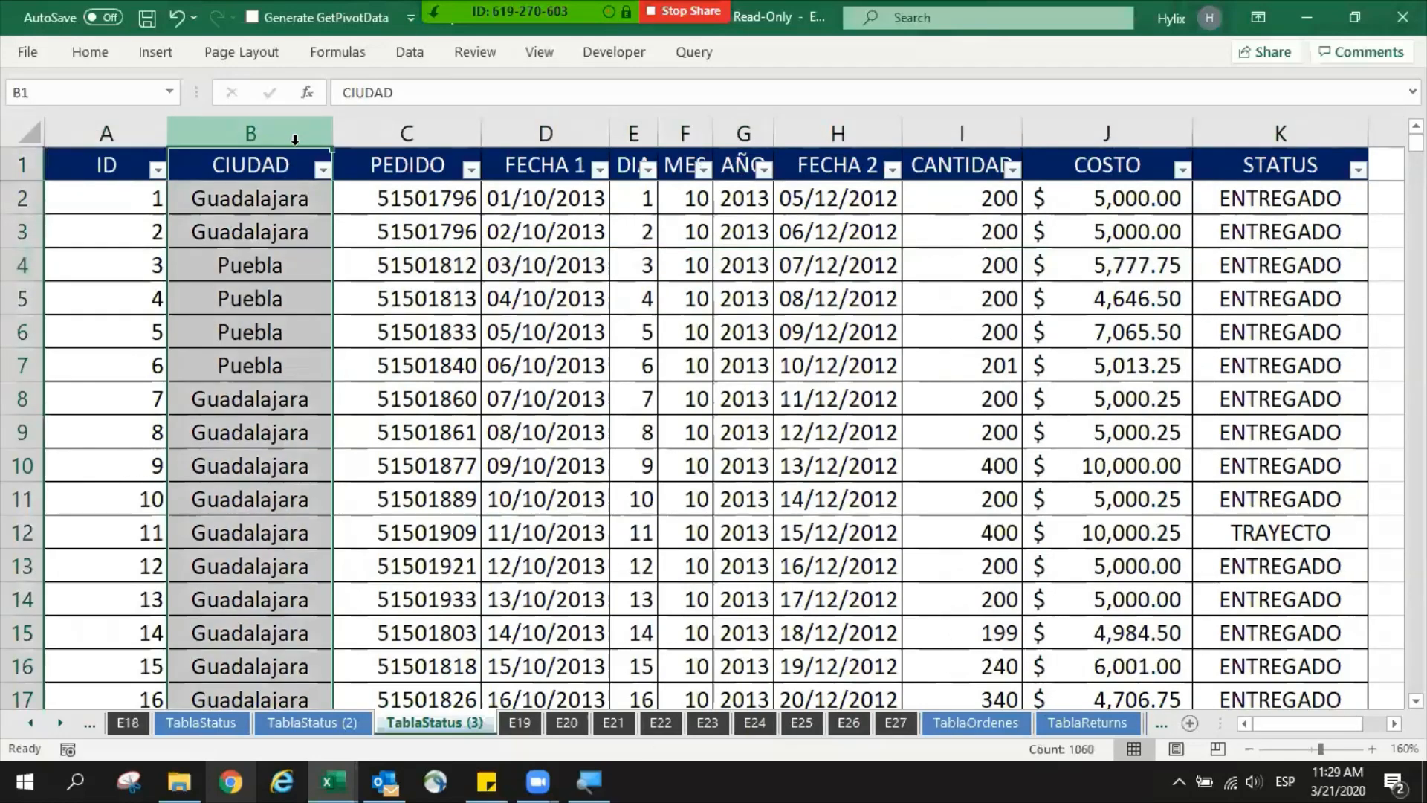
click(272, 170)
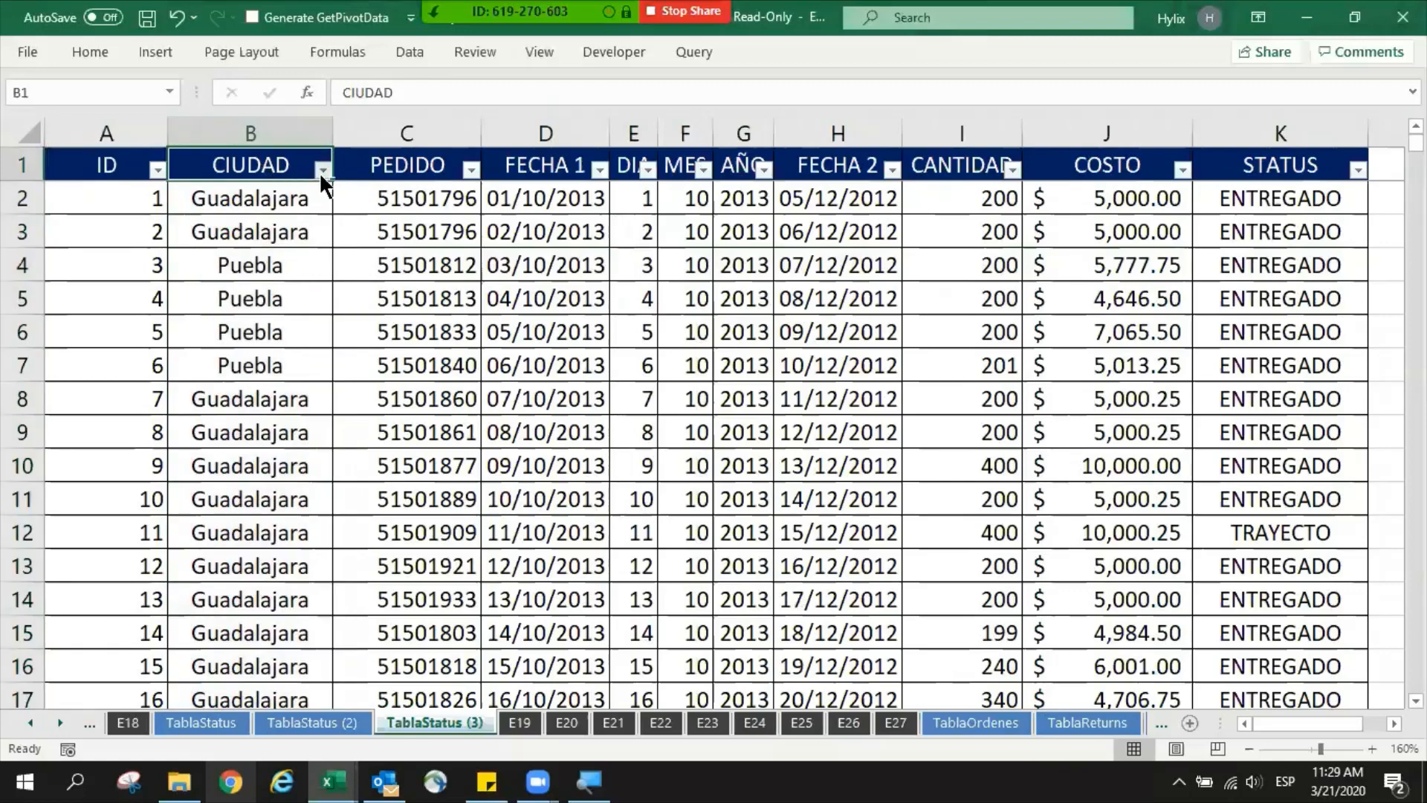
click(321, 171)
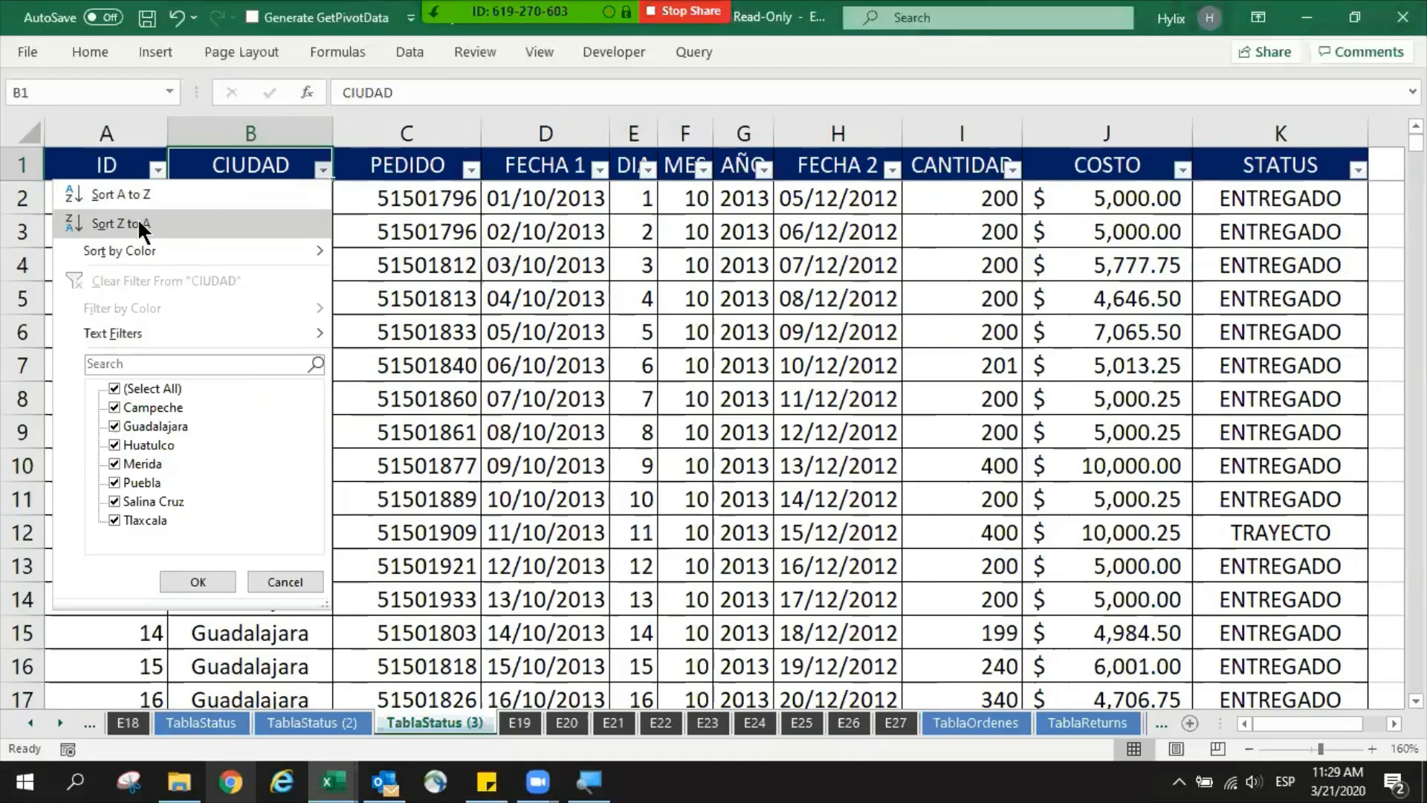
click(190, 195)
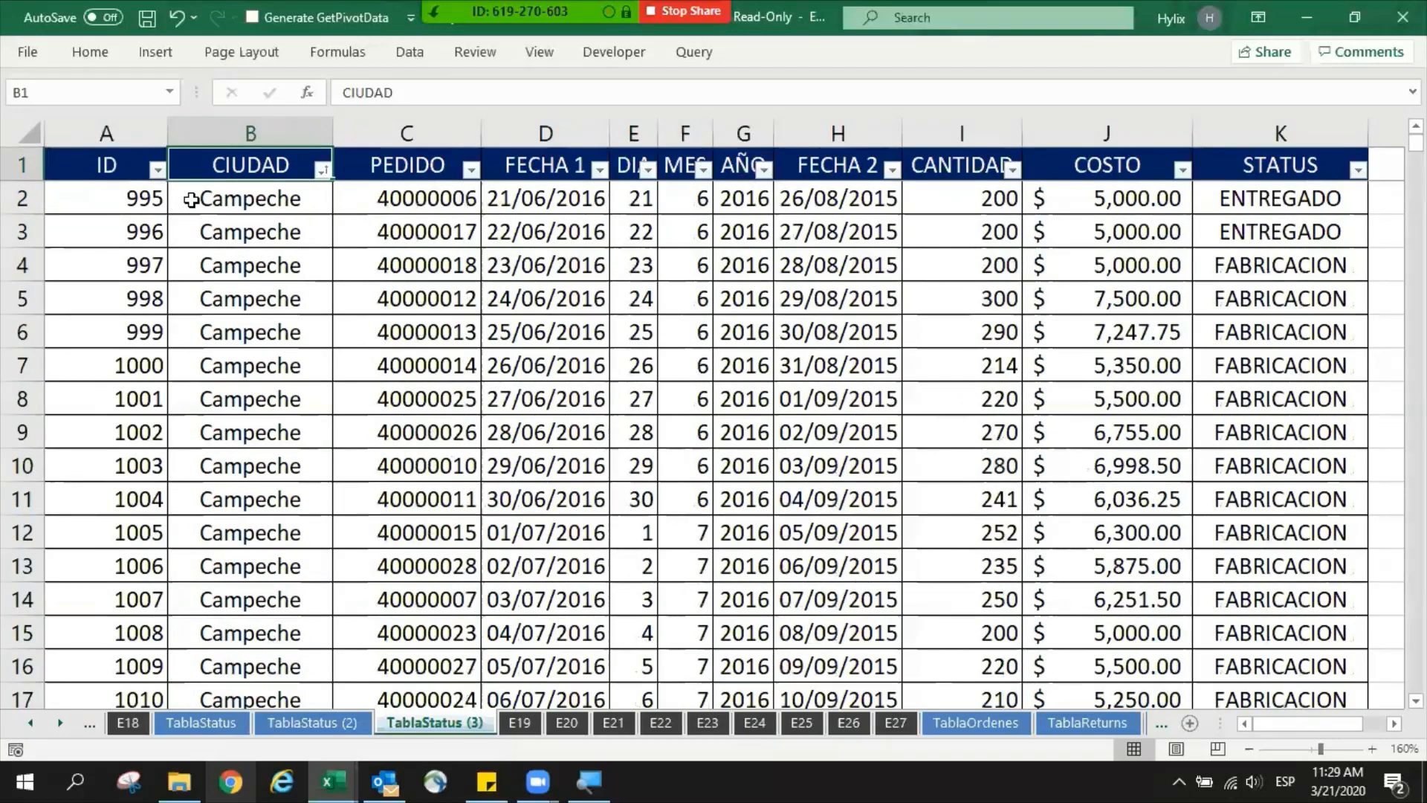
- Examine the sorted CIUDAD column and where it changes from Campeche to Guadalajara and from Huatulco to Merida, and return to the first record
drag(273, 218, 248, 592)
scroll(248, 500, down, 11)
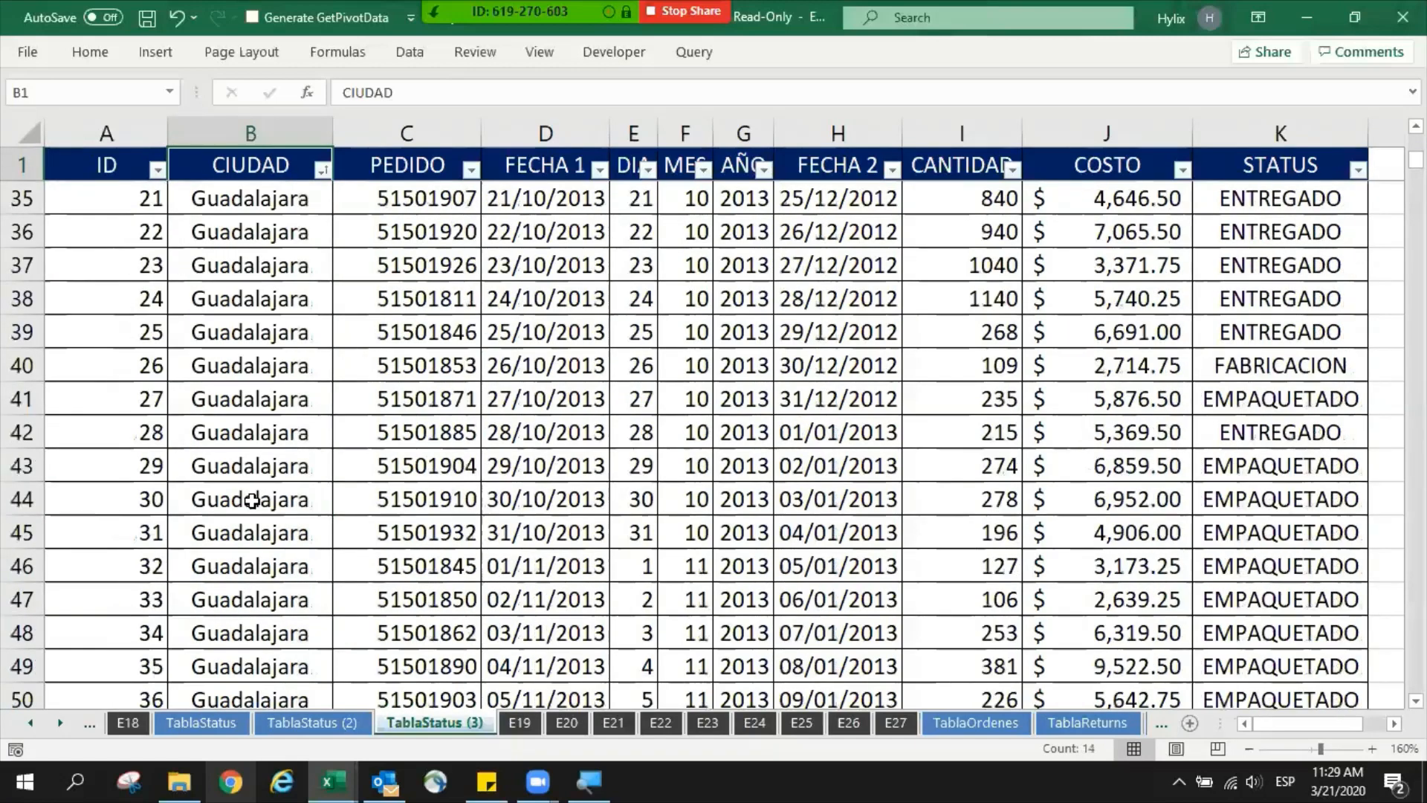
scroll(255, 494, up, 3)
scroll(254, 494, up, 4)
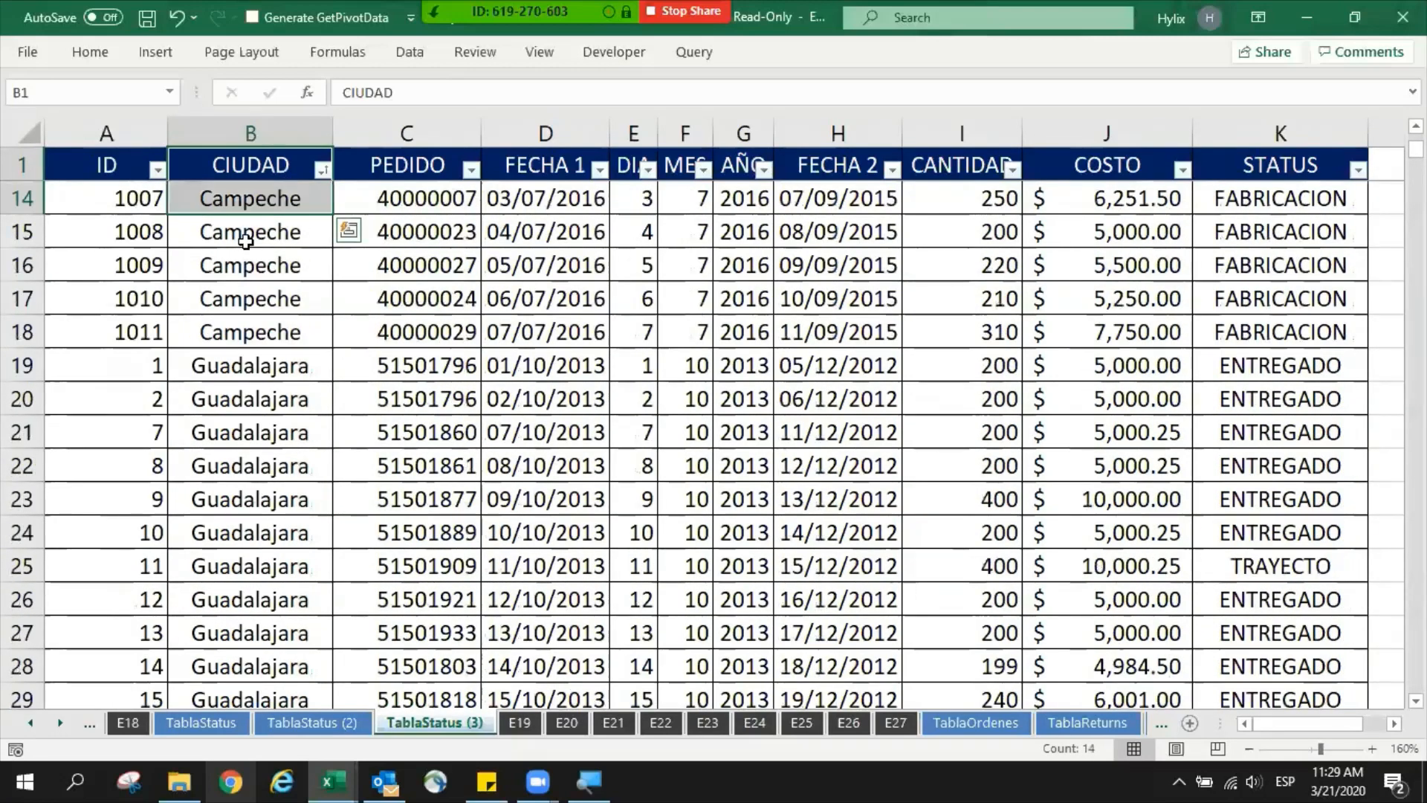
click(252, 240)
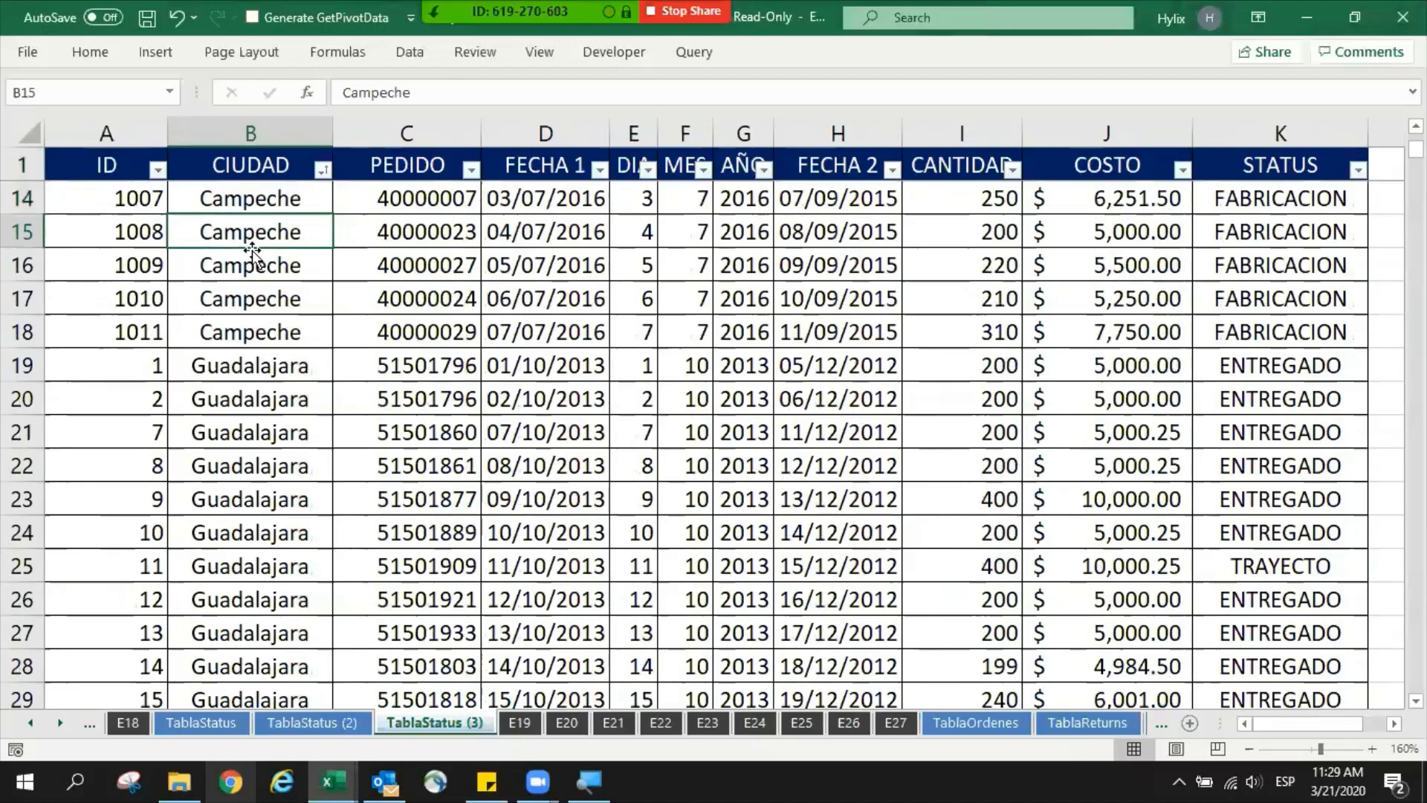
click(248, 371)
key(shift+space)
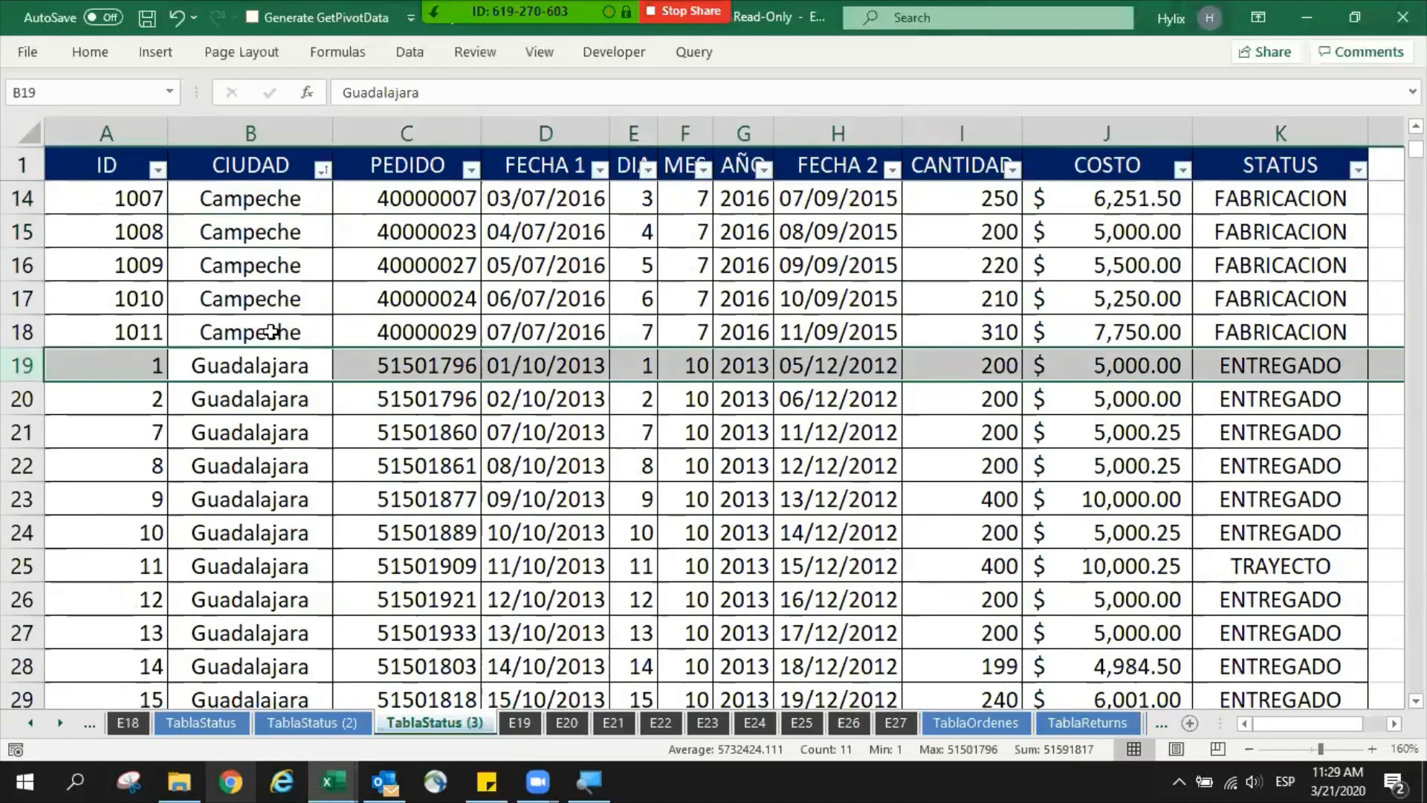
scroll(271, 331, down, 20)
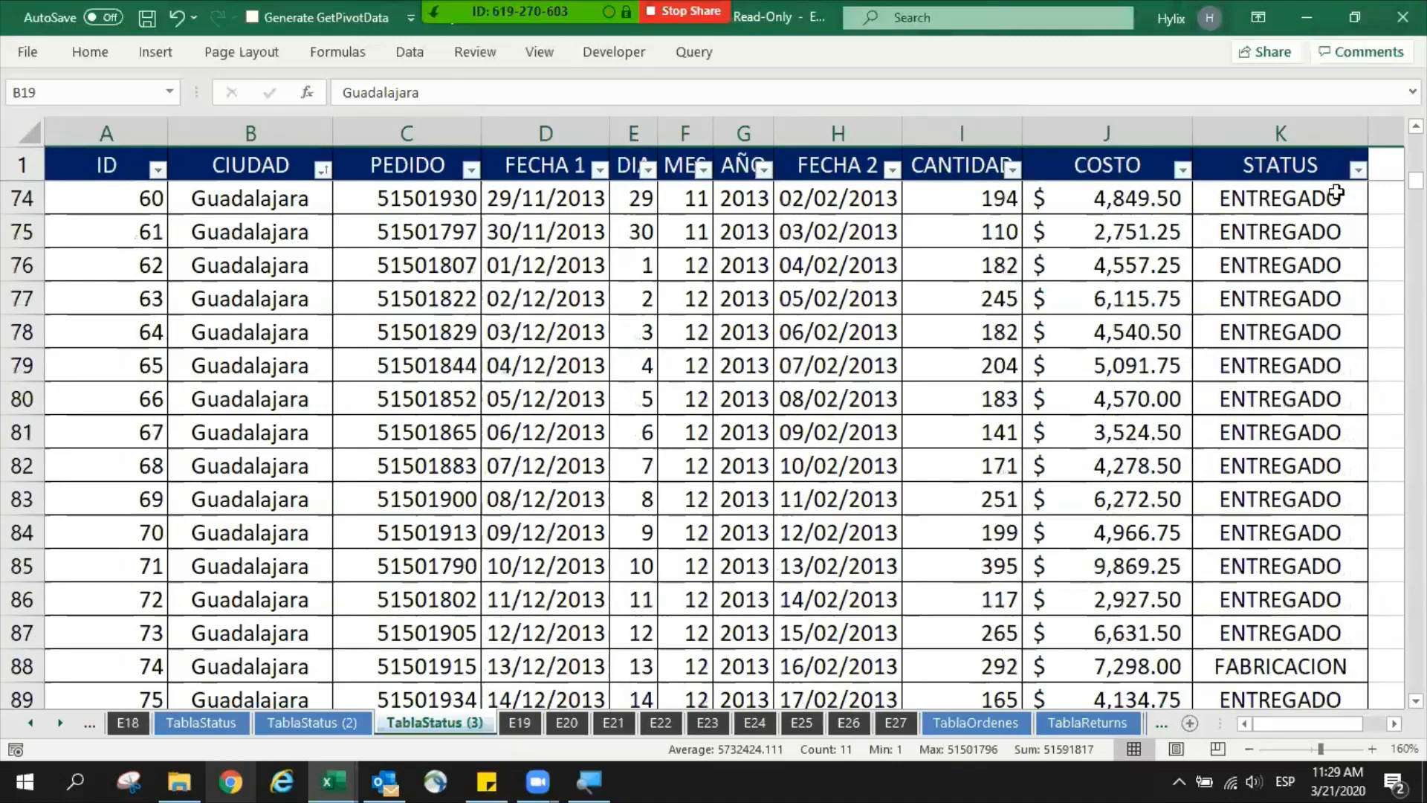
drag(1415, 179, 1415, 295)
scroll(312, 267, up, 3)
drag(245, 267, 307, 483)
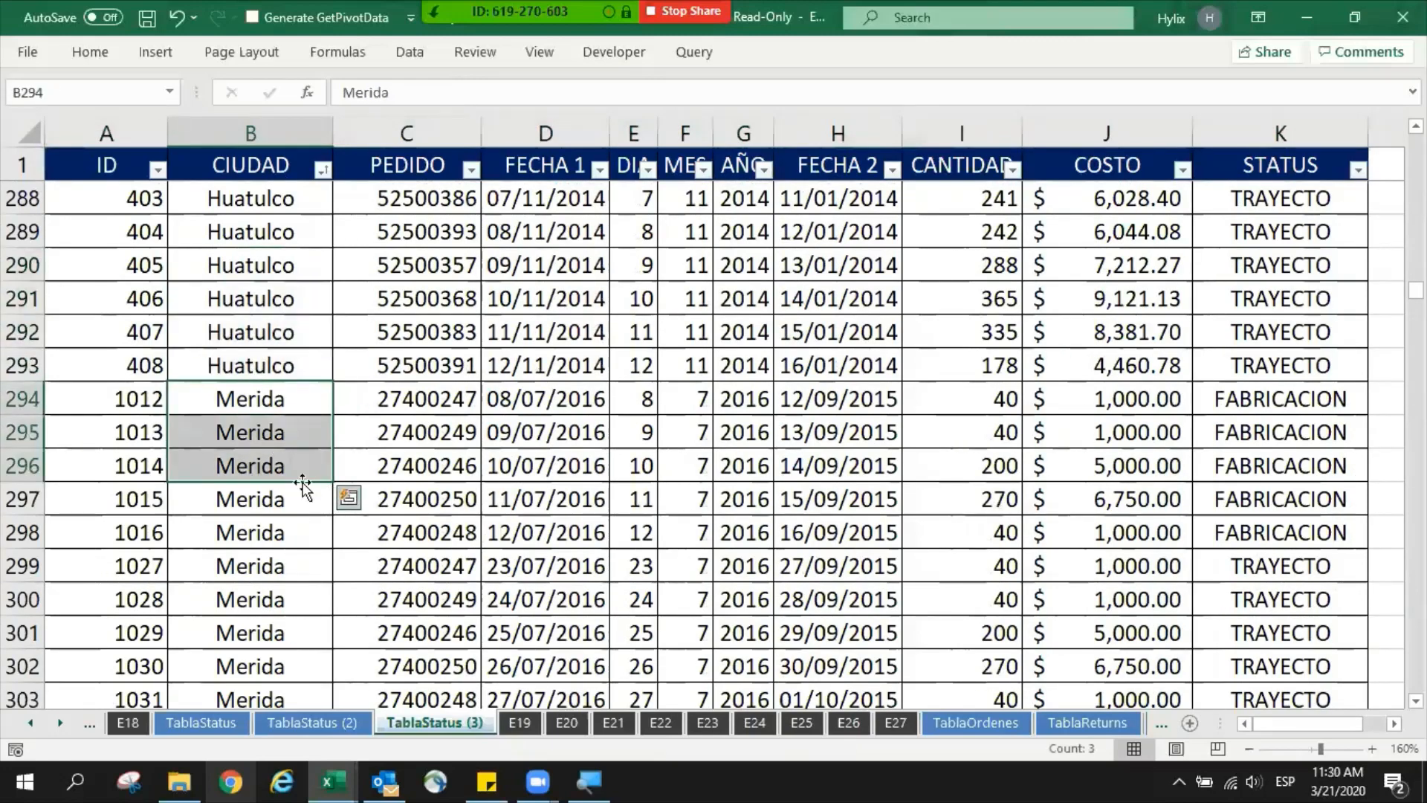
click(296, 458)
key(ctrl+Up)
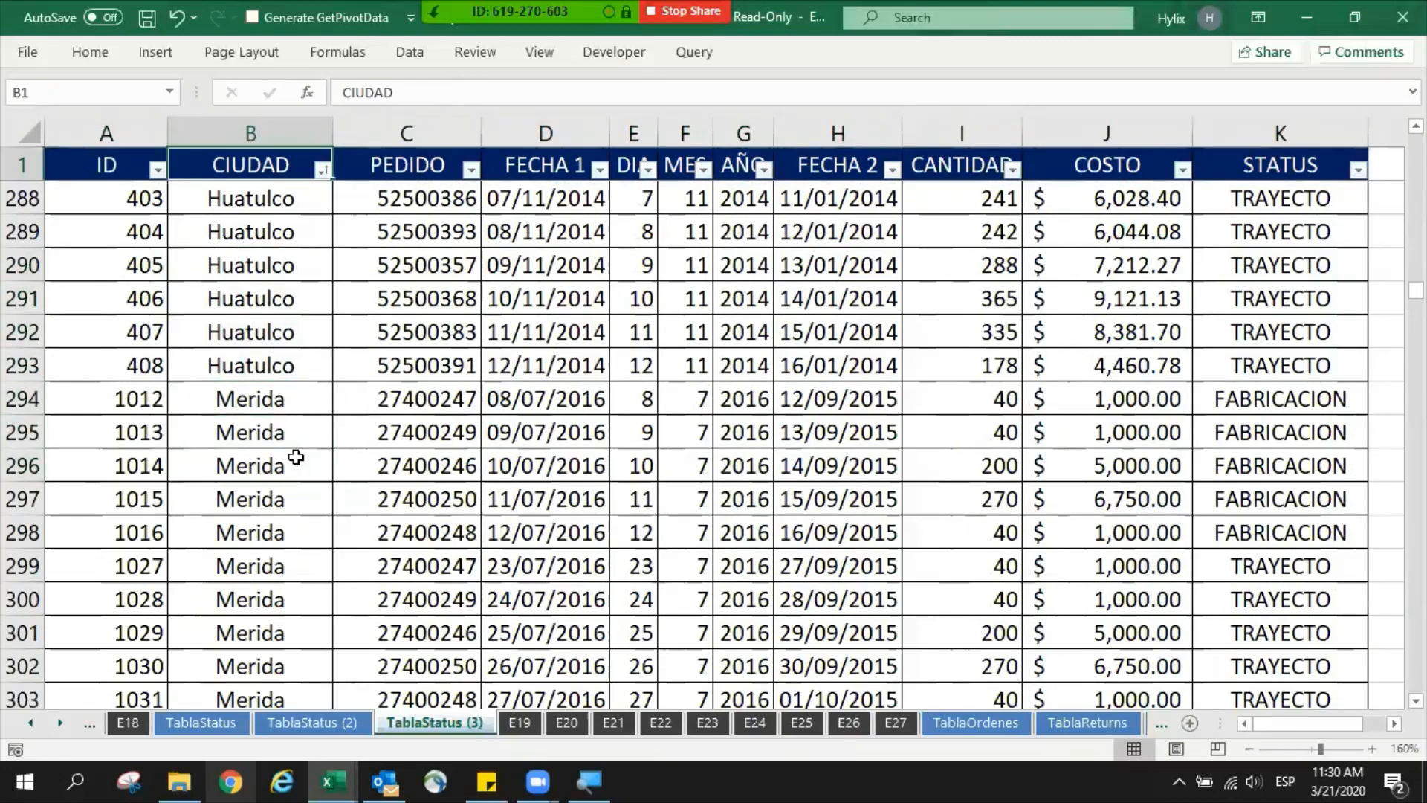
key(Down)
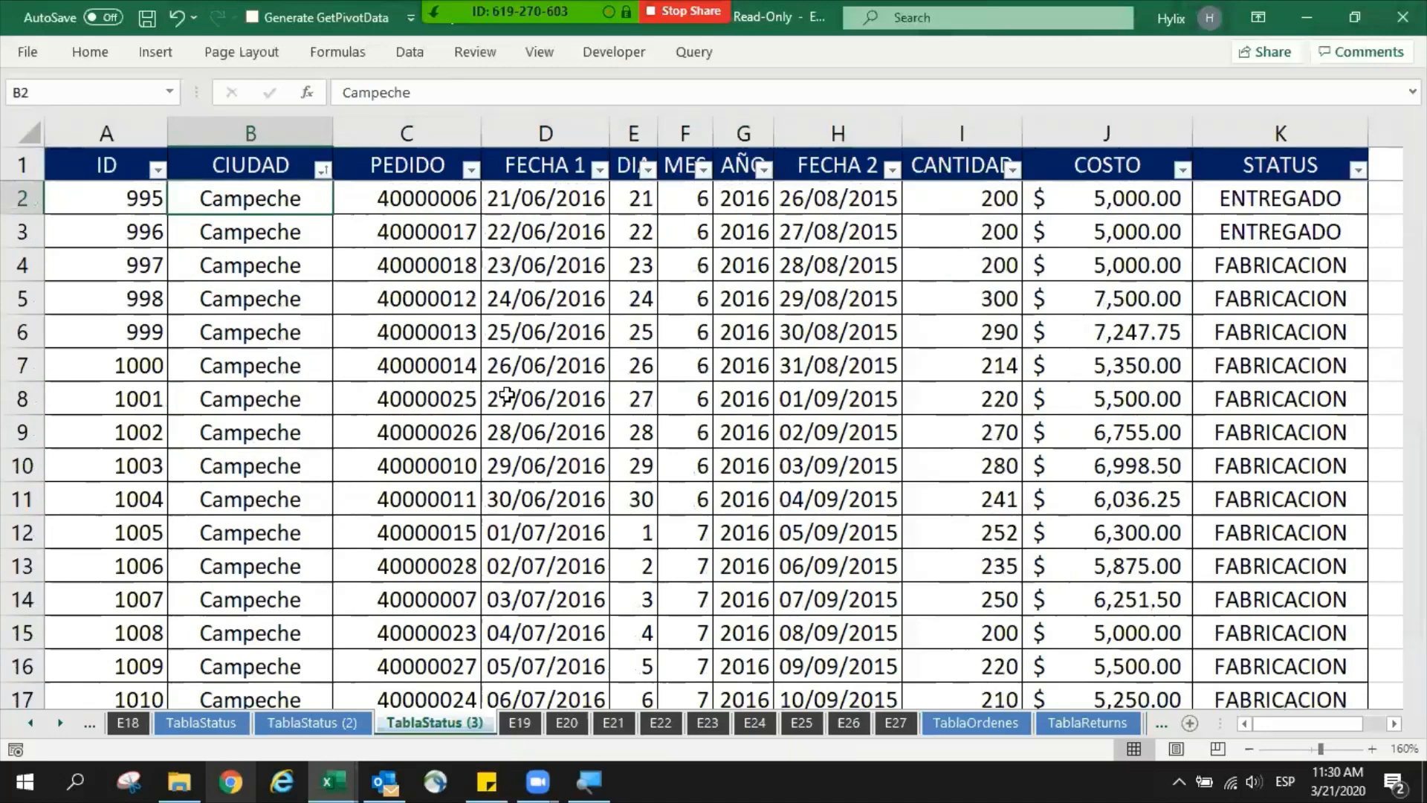
- Start a Subtotal on the table, grouping at each change in CIUDAD and using the Sum function
double_click(410, 51)
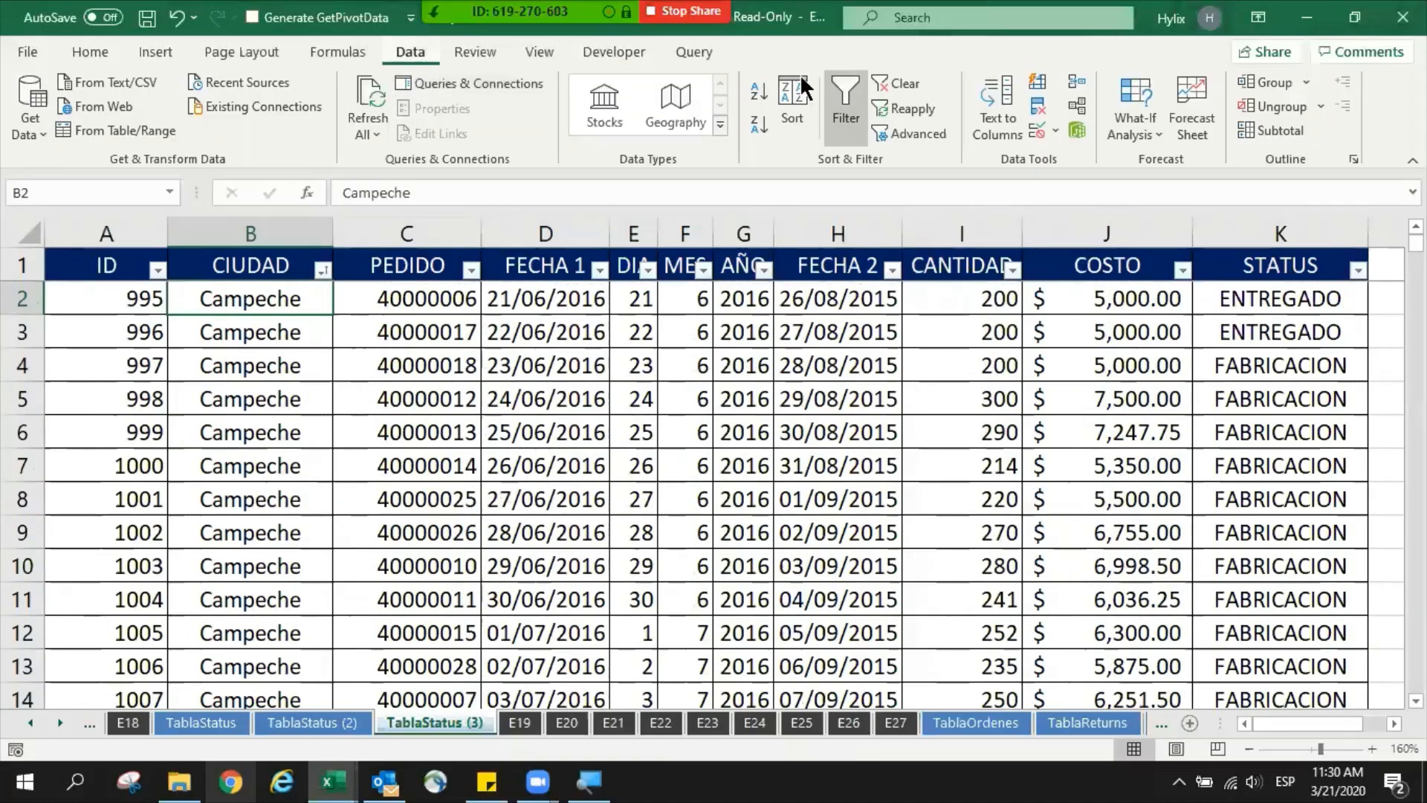
click(1254, 138)
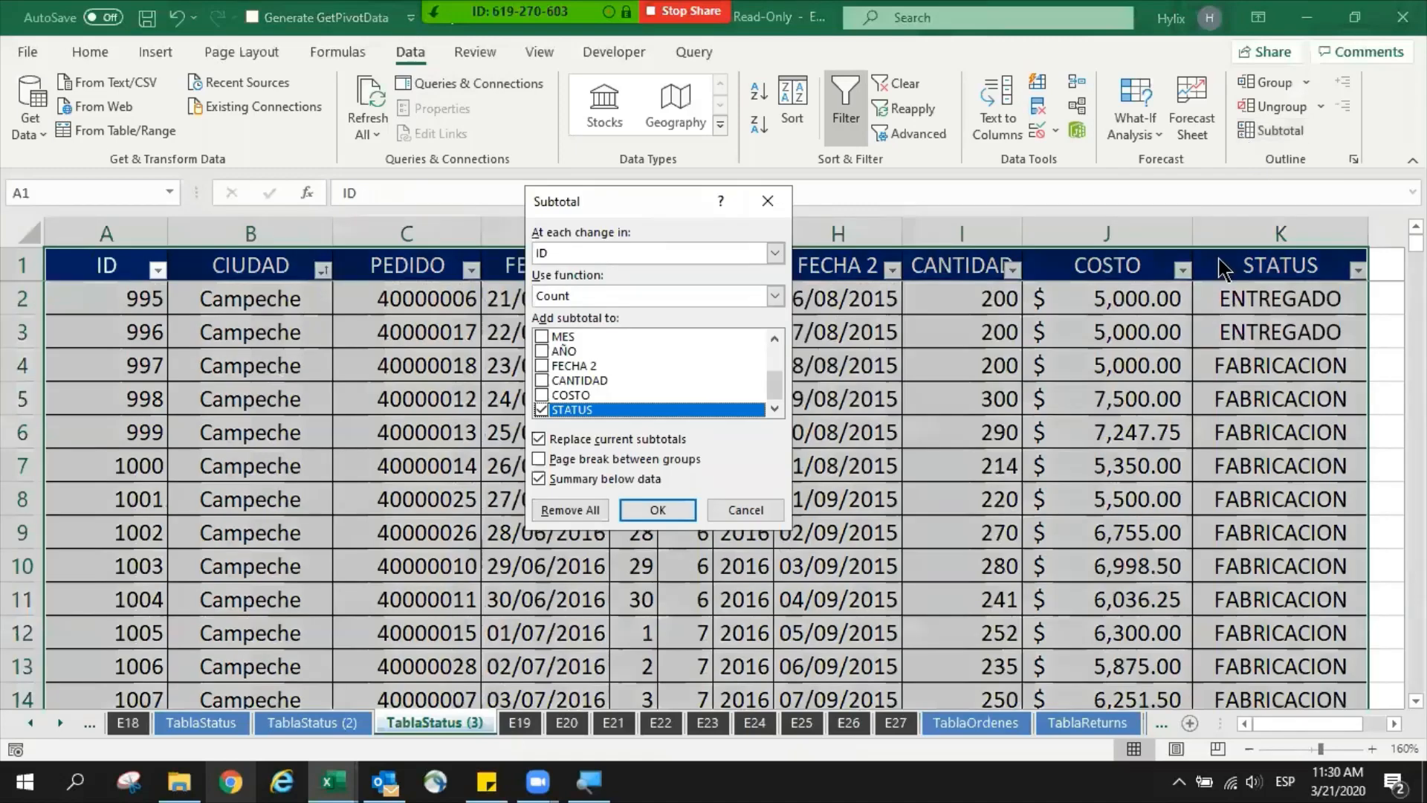
click(627, 251)
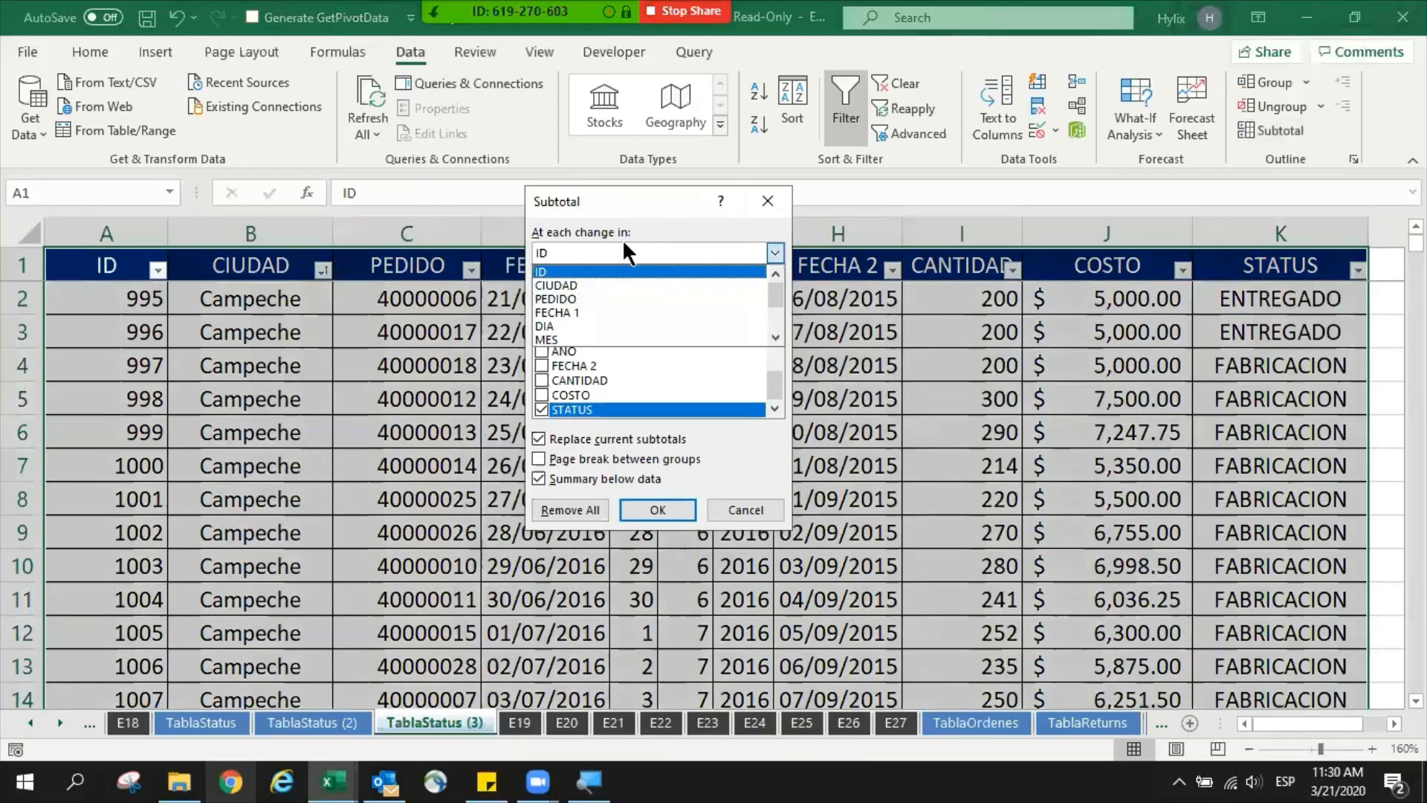
click(570, 284)
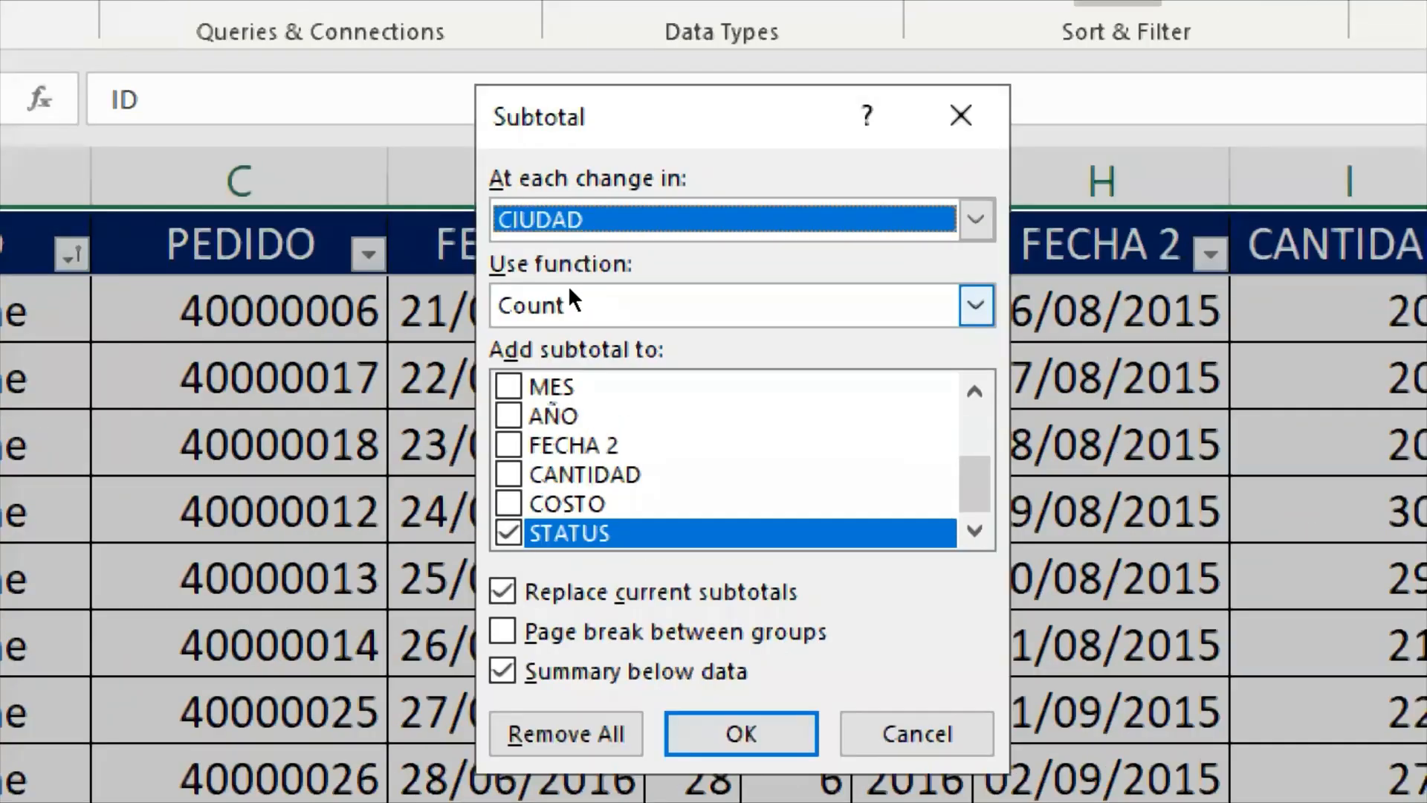
click(580, 294)
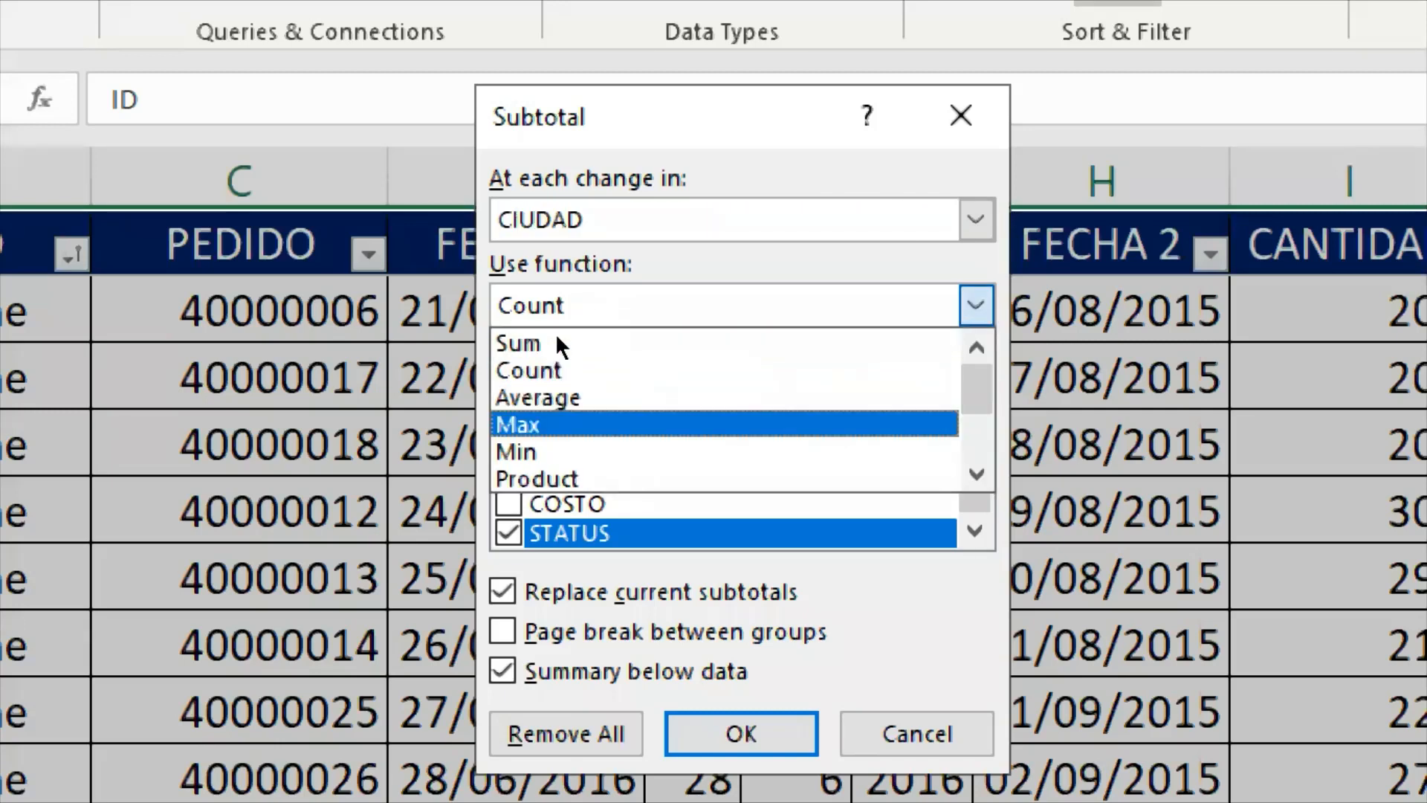
click(551, 309)
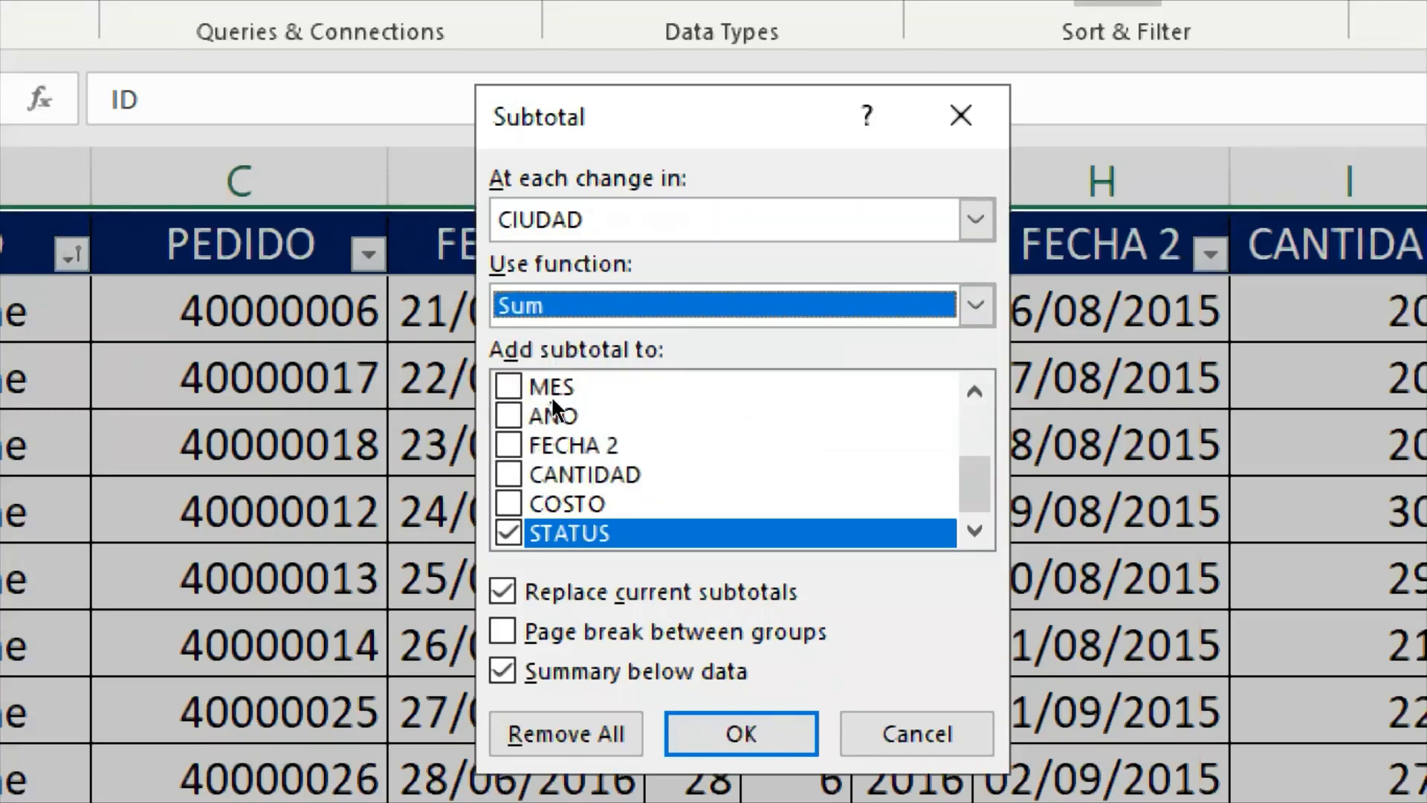
- Exclude STATUS from the subtotal columns, include CANTIDAD and COSTO, and apply the subtotals
key(Tab)
key(space)
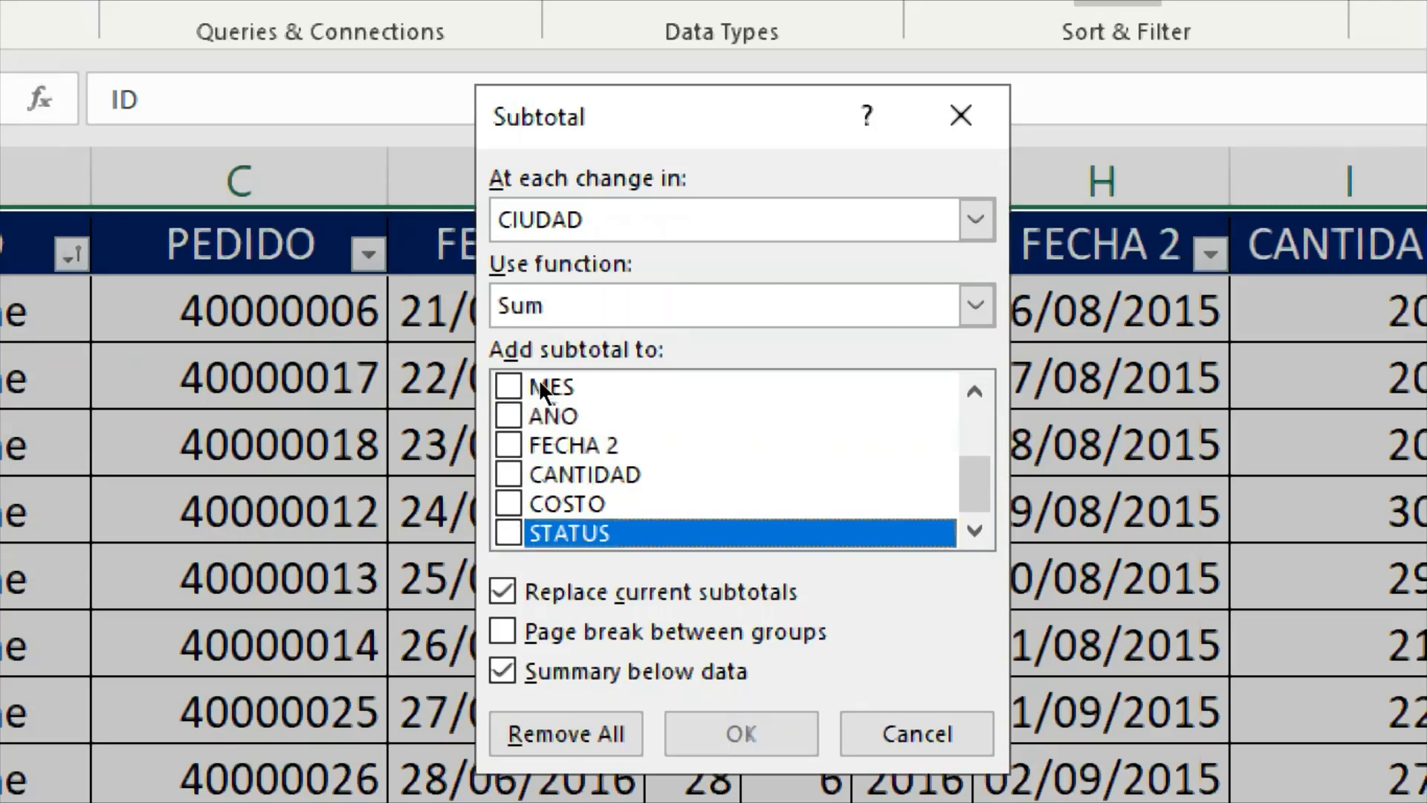
key(Up)
key(Up)
key(space)
key(Down)
key(space)
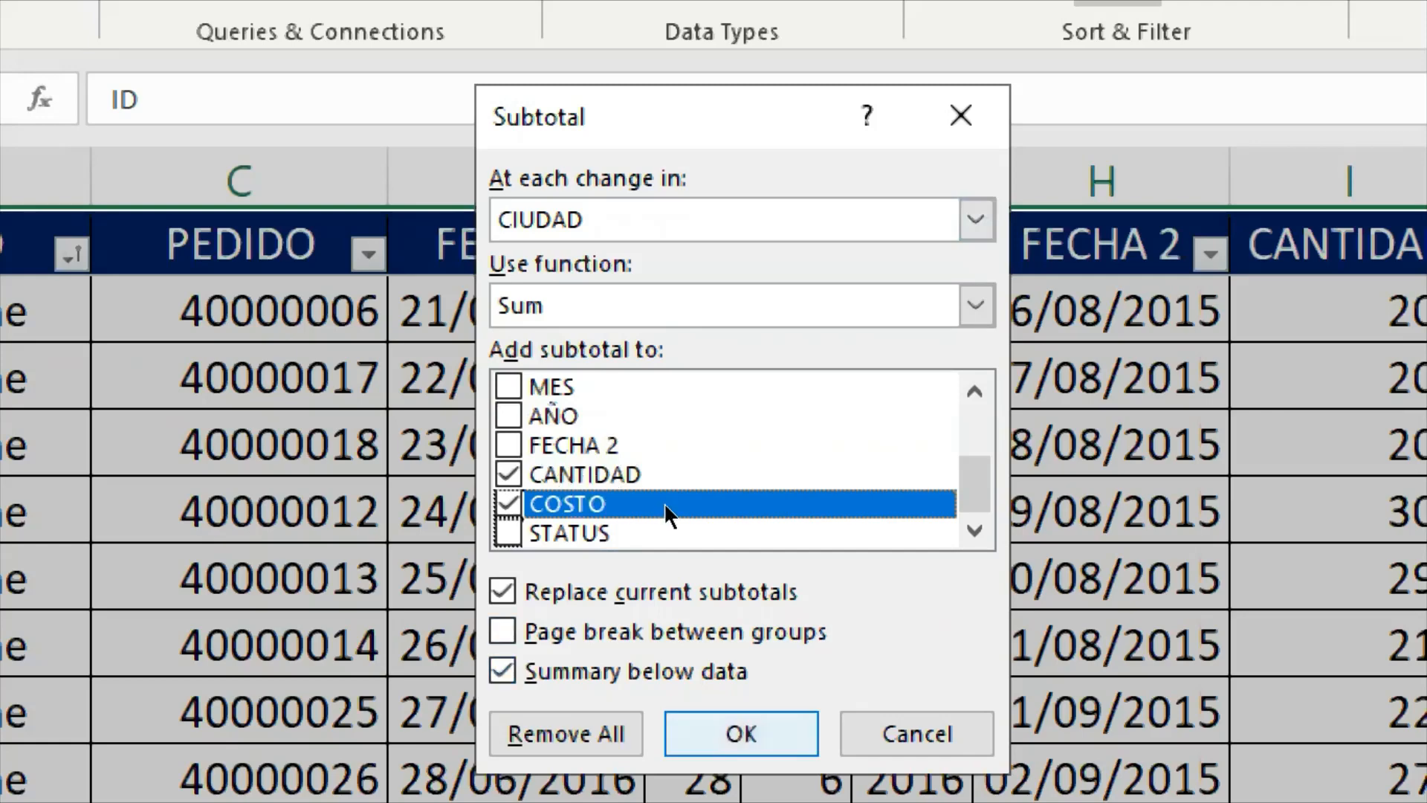
key(Return)
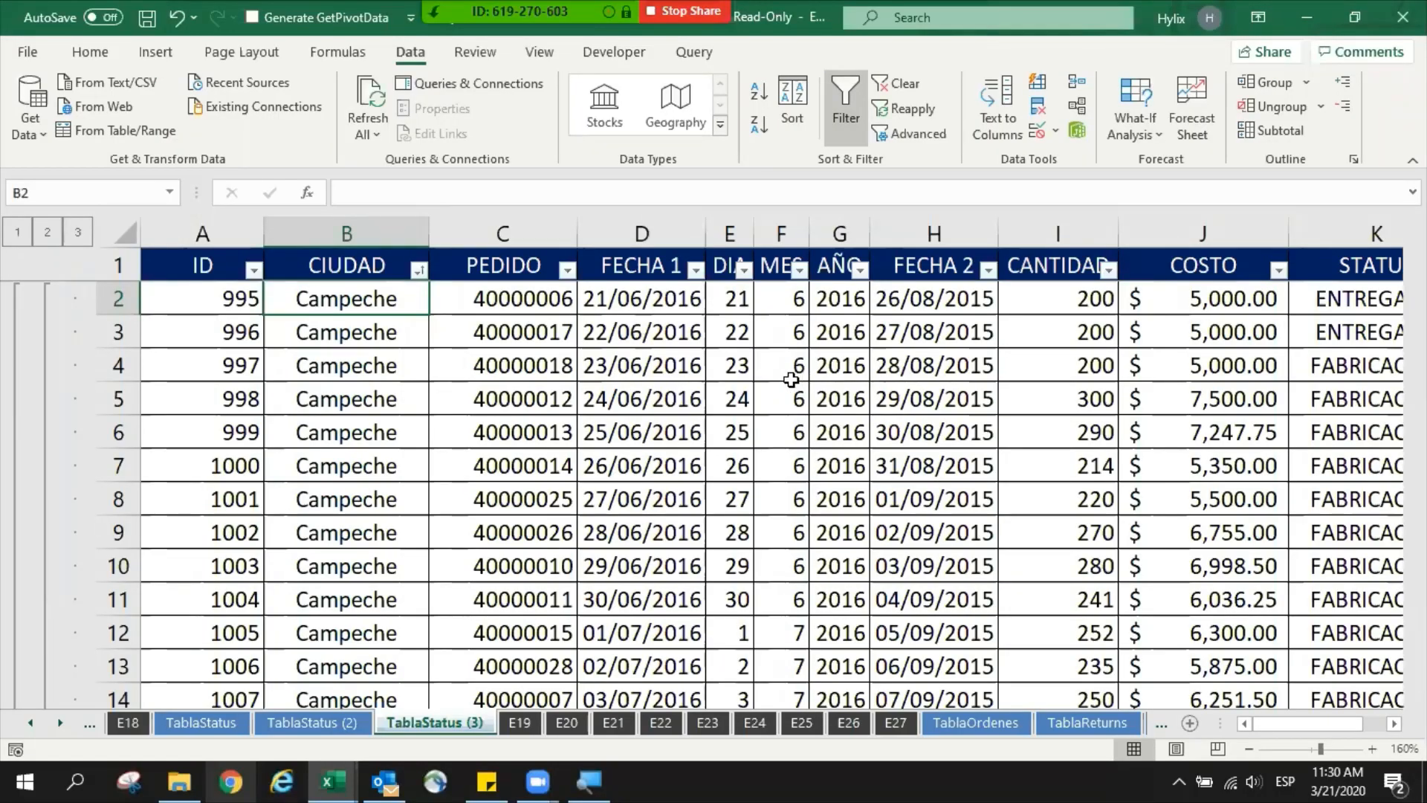
- Collapse the ribbon and review the Campeche records down to their inserted subtotal row
key(ctrl+F1)
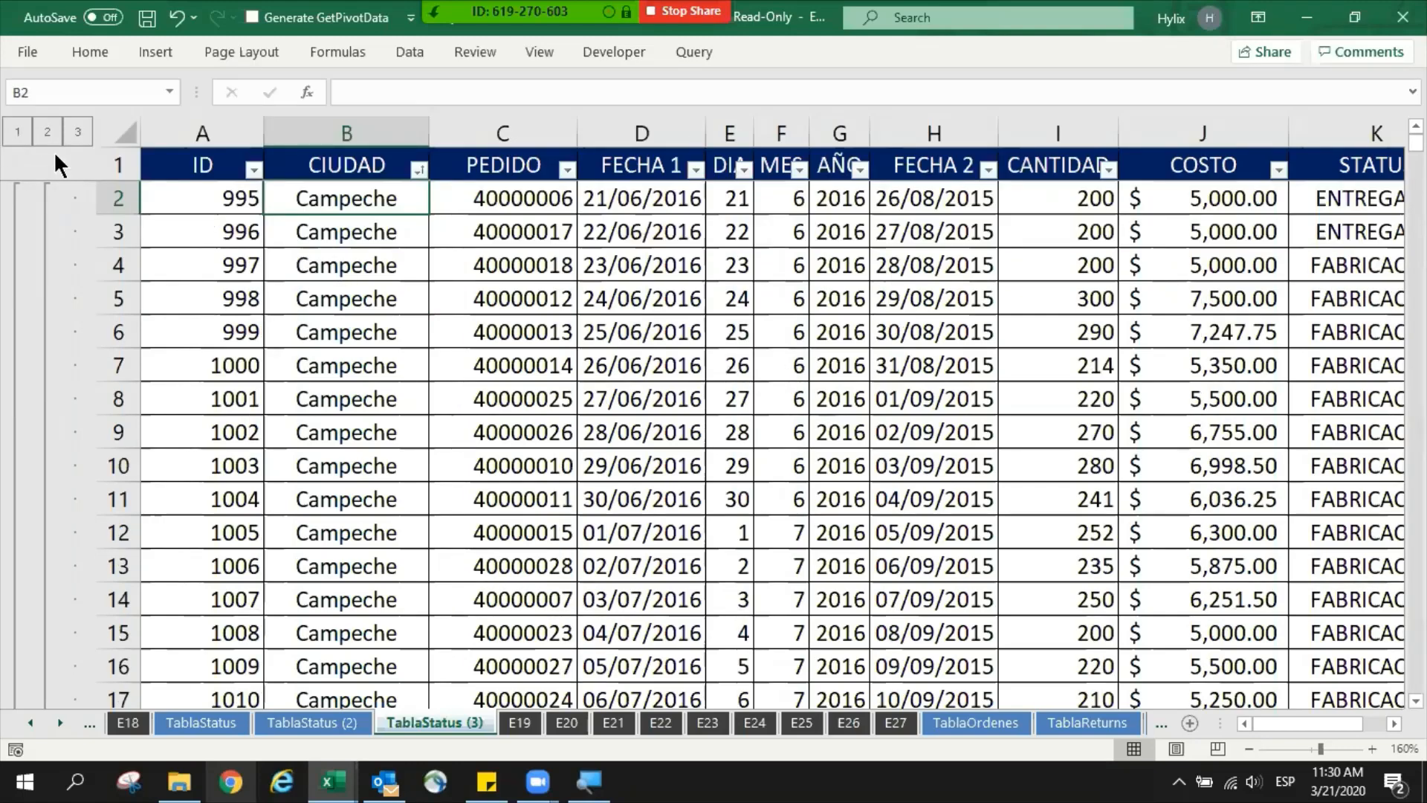
scroll(60, 266, down, 2)
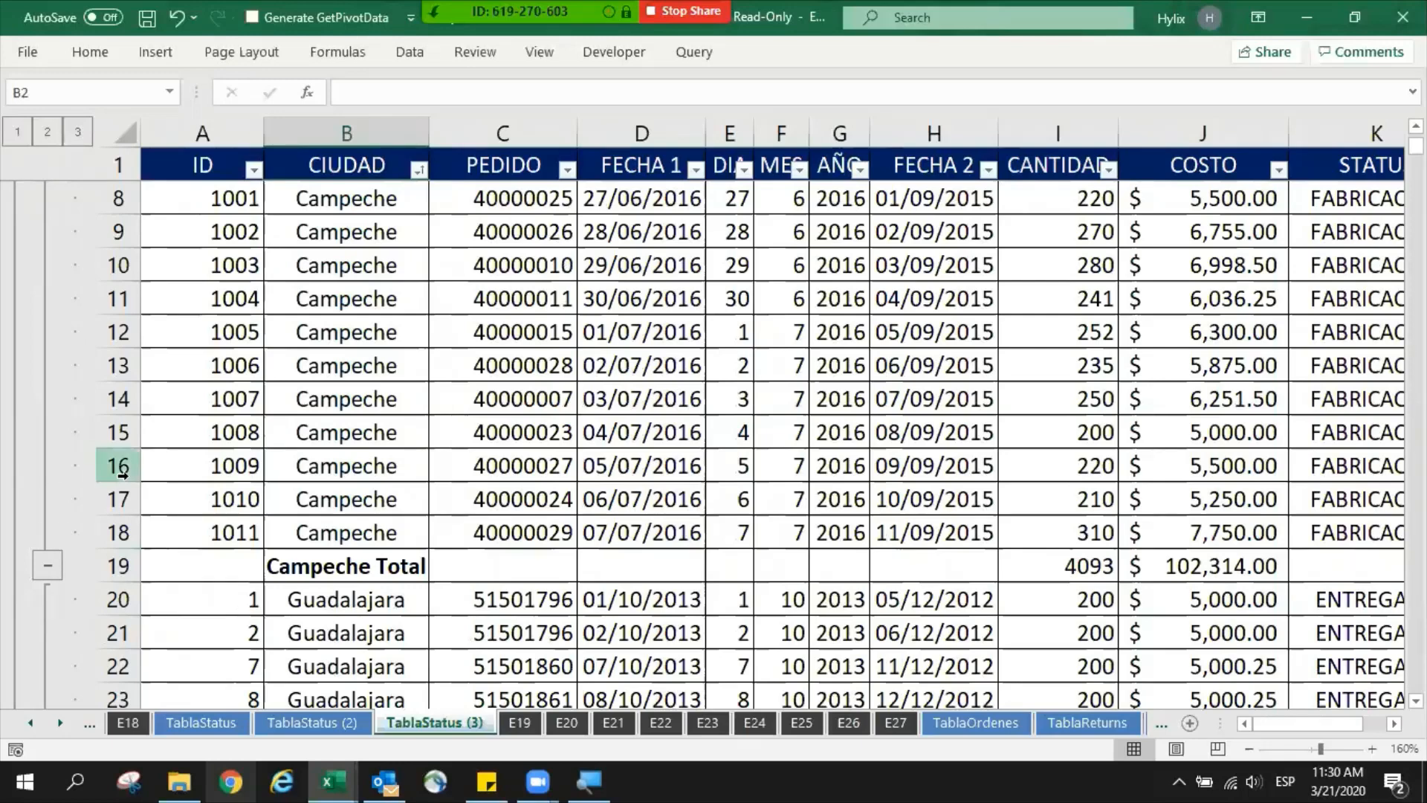
scroll(384, 498, up, 2)
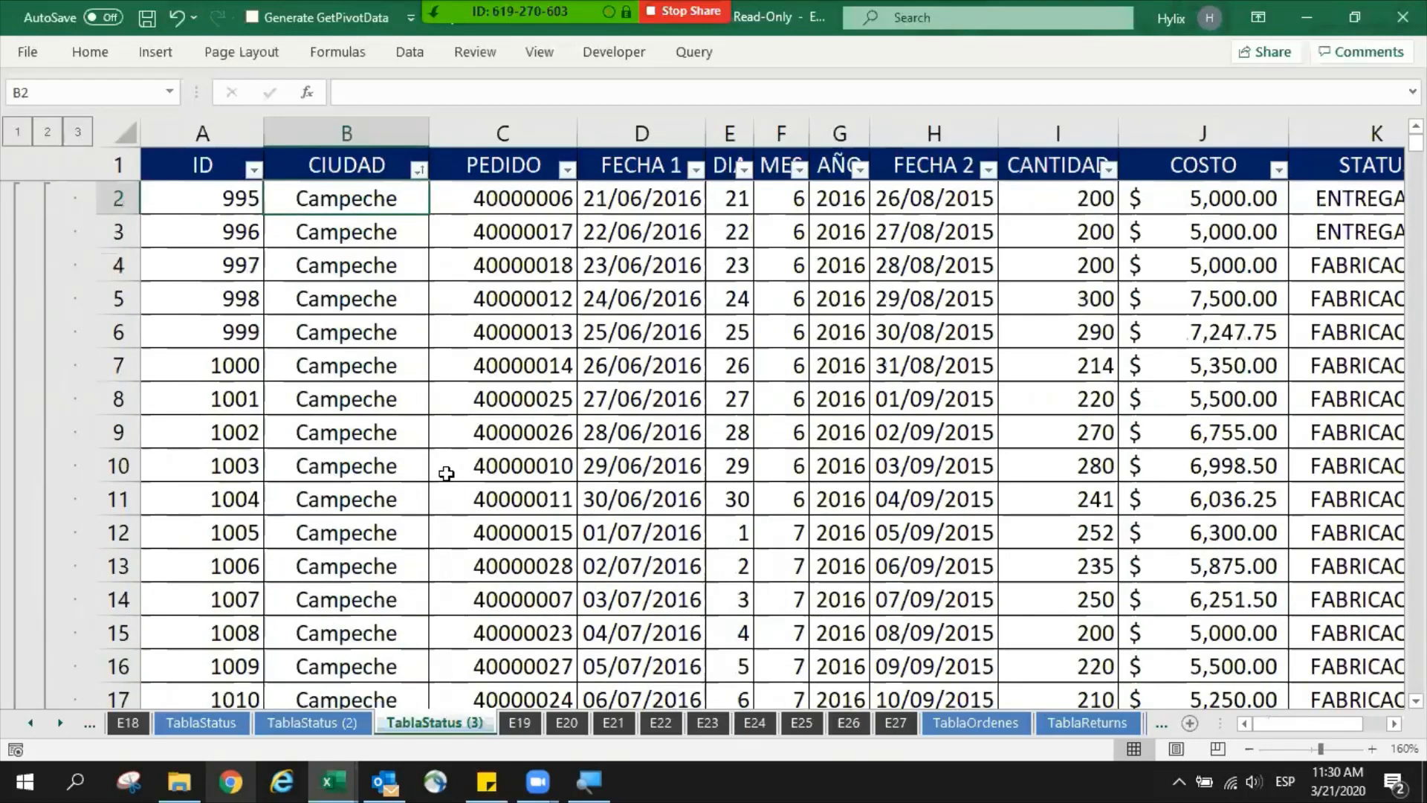
scroll(639, 468, down, 2)
scroll(448, 378, up, 2)
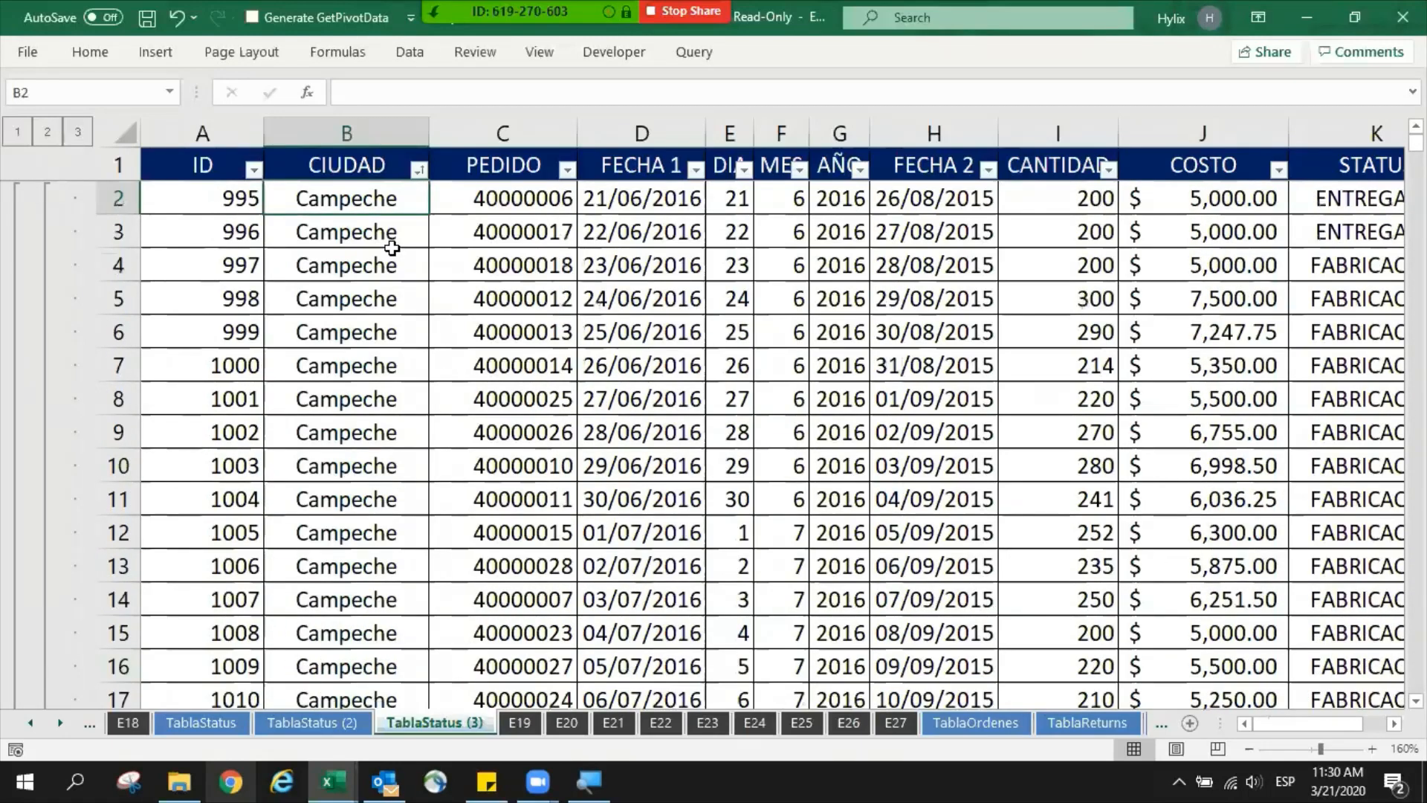
drag(383, 199, 383, 565)
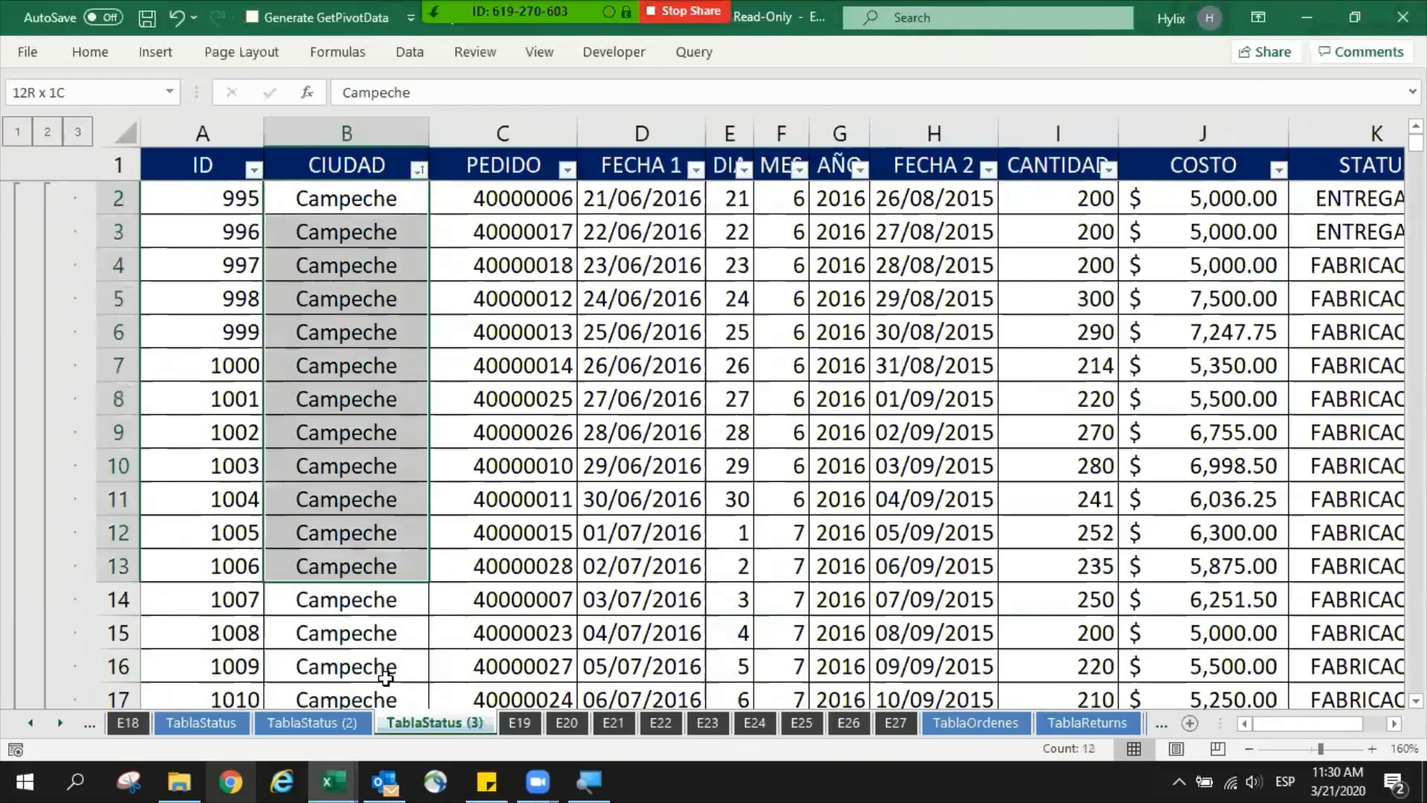
drag(385, 678, 378, 550)
- Select the Campeche Total label in row 19 and widen the CIUDAD column slightly
click(344, 563)
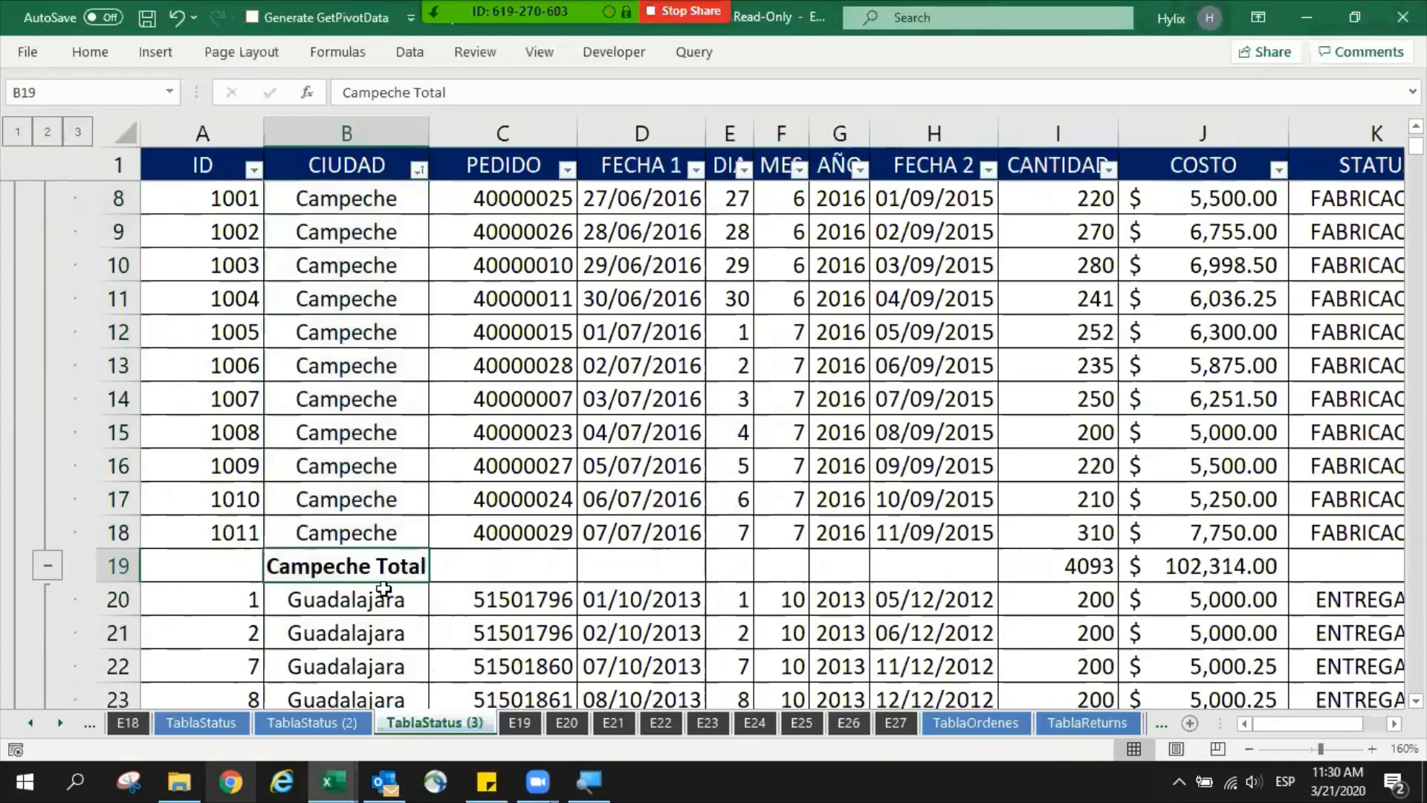
key(shift+space)
click(399, 552)
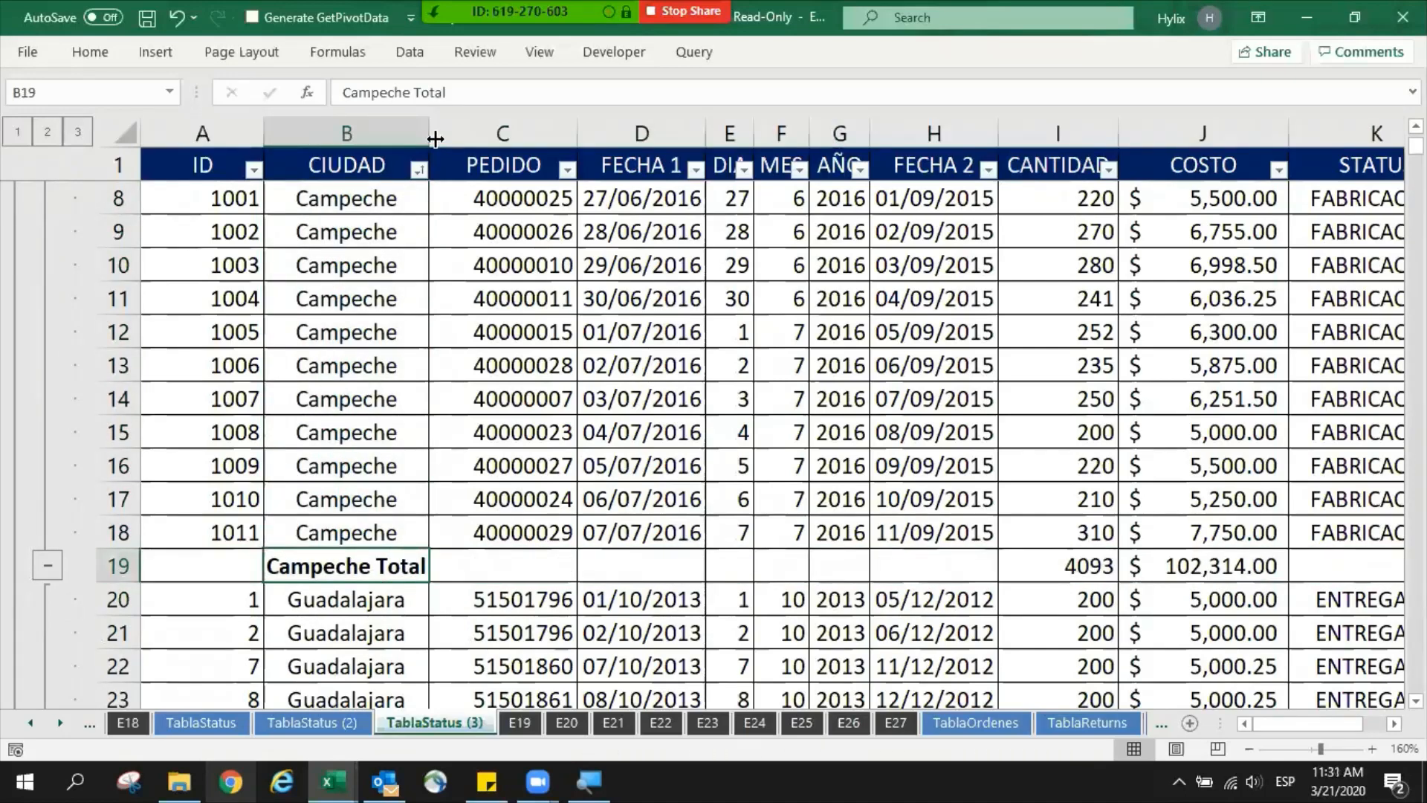
drag(431, 134, 449, 135)
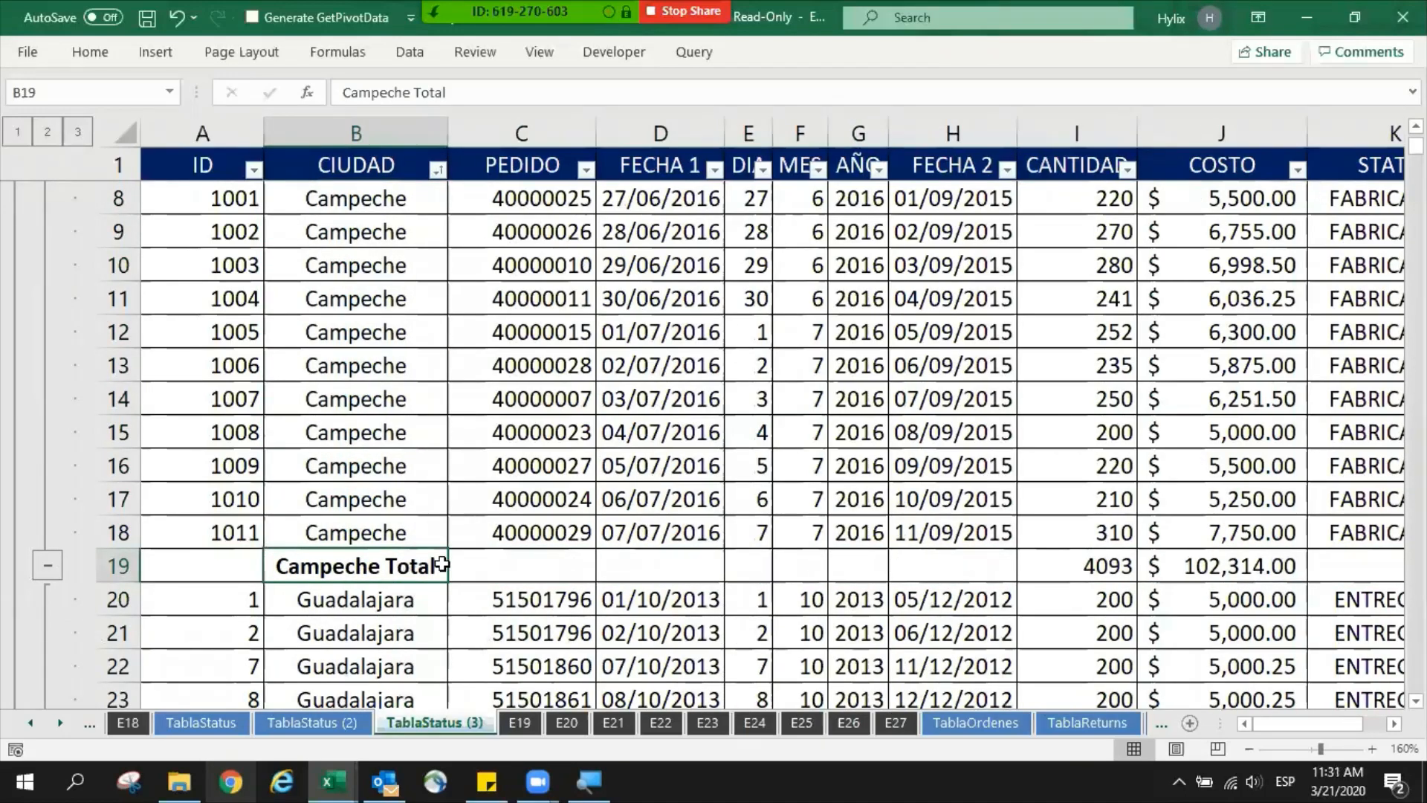
- Inspect the CANTIDAD and COSTO subtotals across the Campeche Total row and highlight both columns
click(505, 564)
drag(725, 563, 1099, 567)
click(1099, 567)
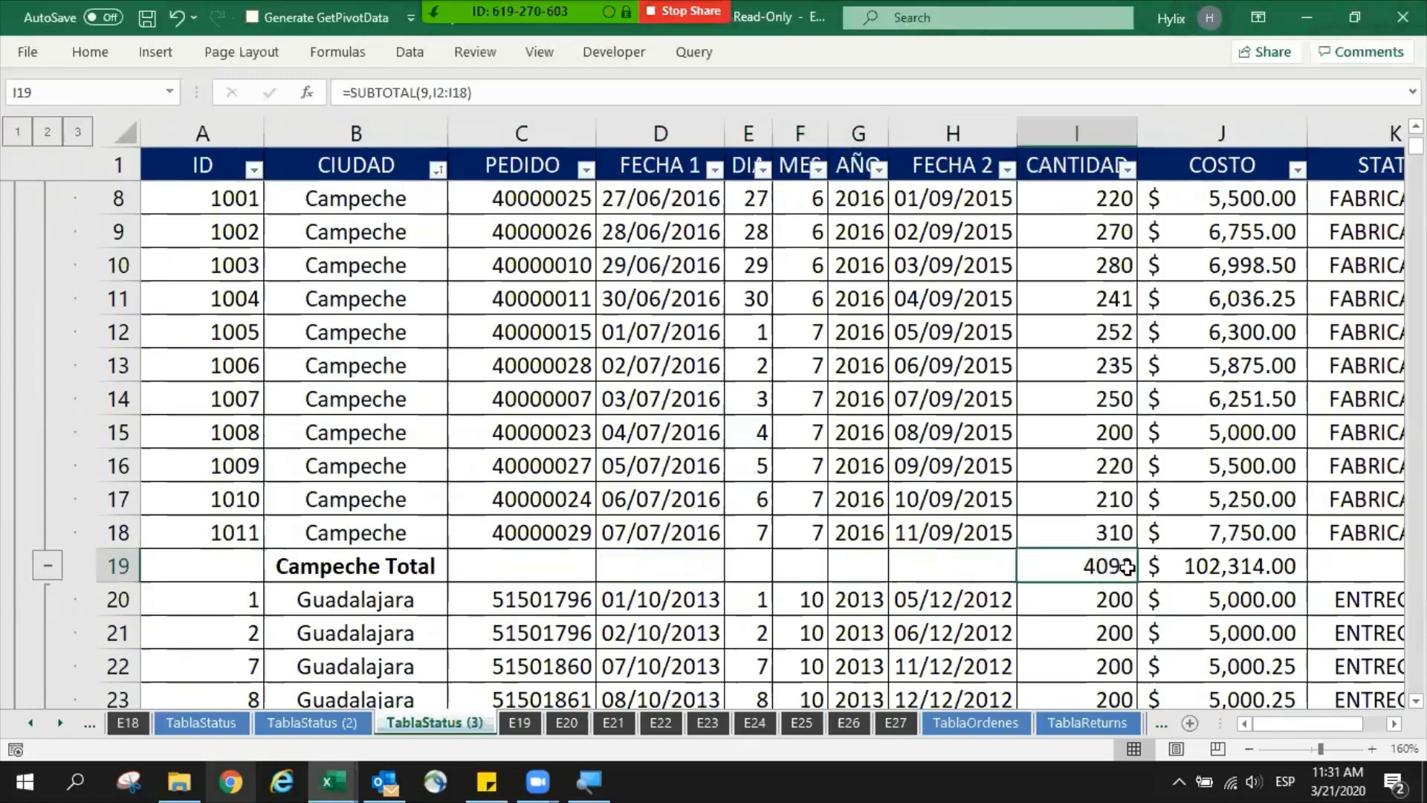
key(ctrl+space)
ctrl+click(1201, 566)
key(ctrl+space)
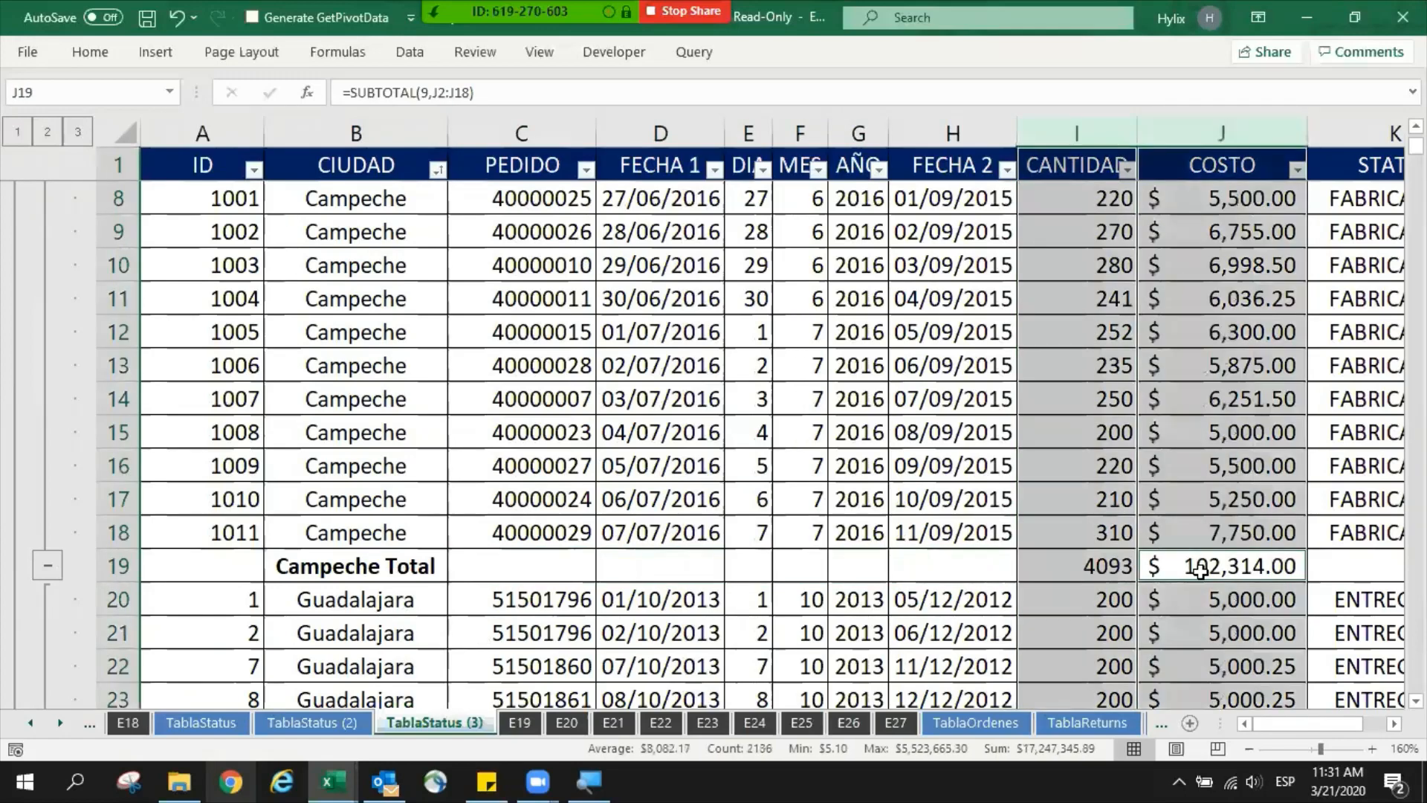
- Open the CANTIDAD subtotal formula in the Campeche Total row and check the range it references
click(1101, 562)
key(F2)
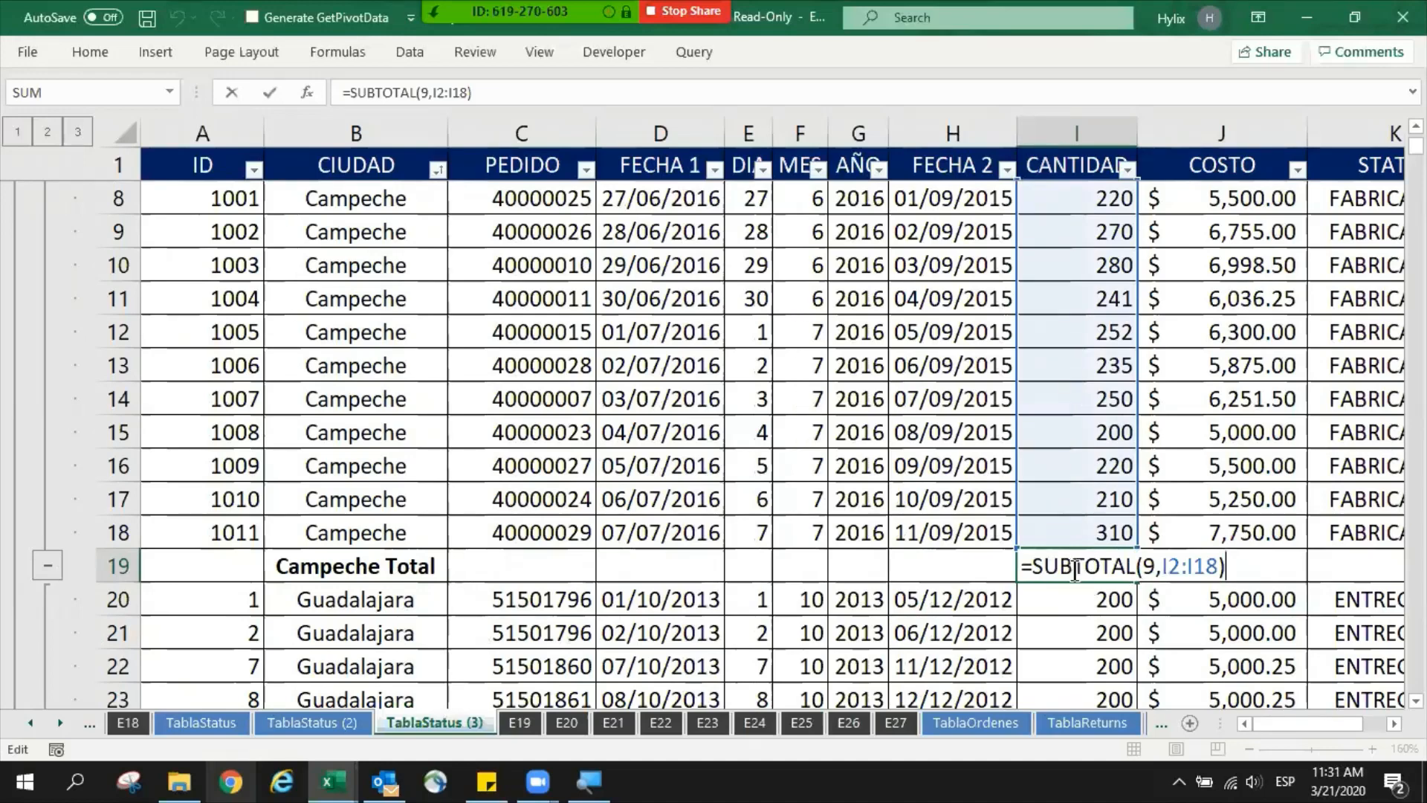
scroll(1115, 572, up, 2)
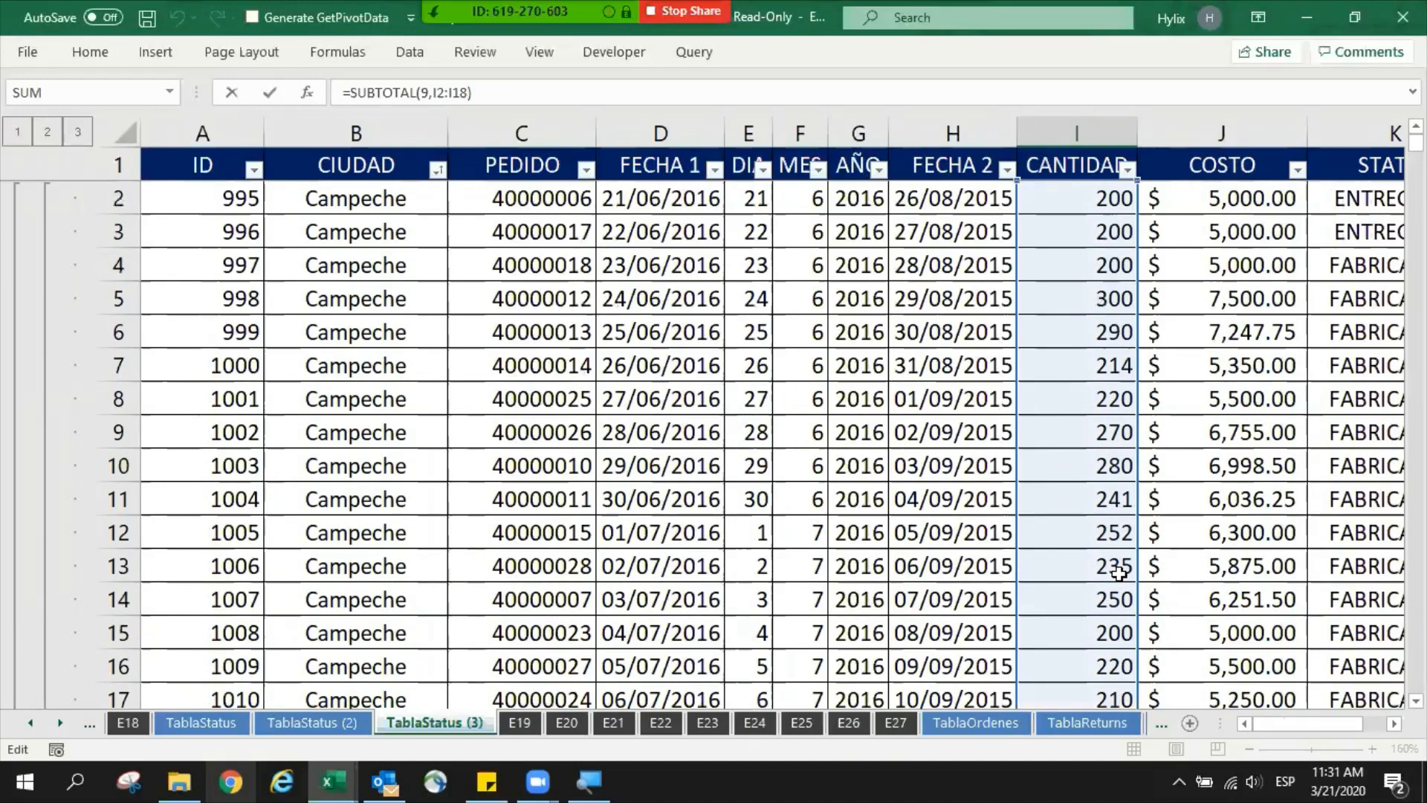
scroll(1119, 572, down, 3)
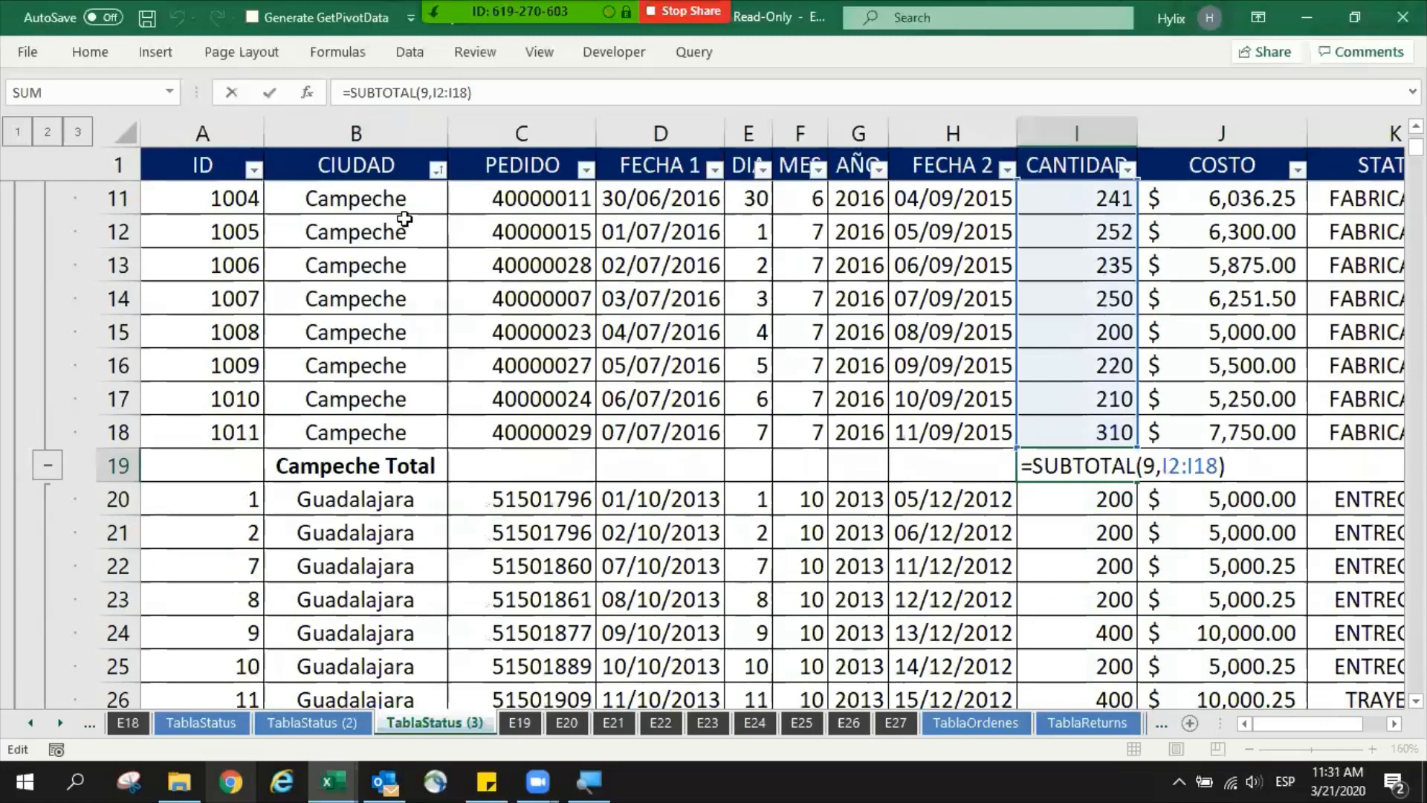
- Open the COSTO subtotal formula in the Campeche Total row and examine its function number and referenced range
key(ctrl+Return)
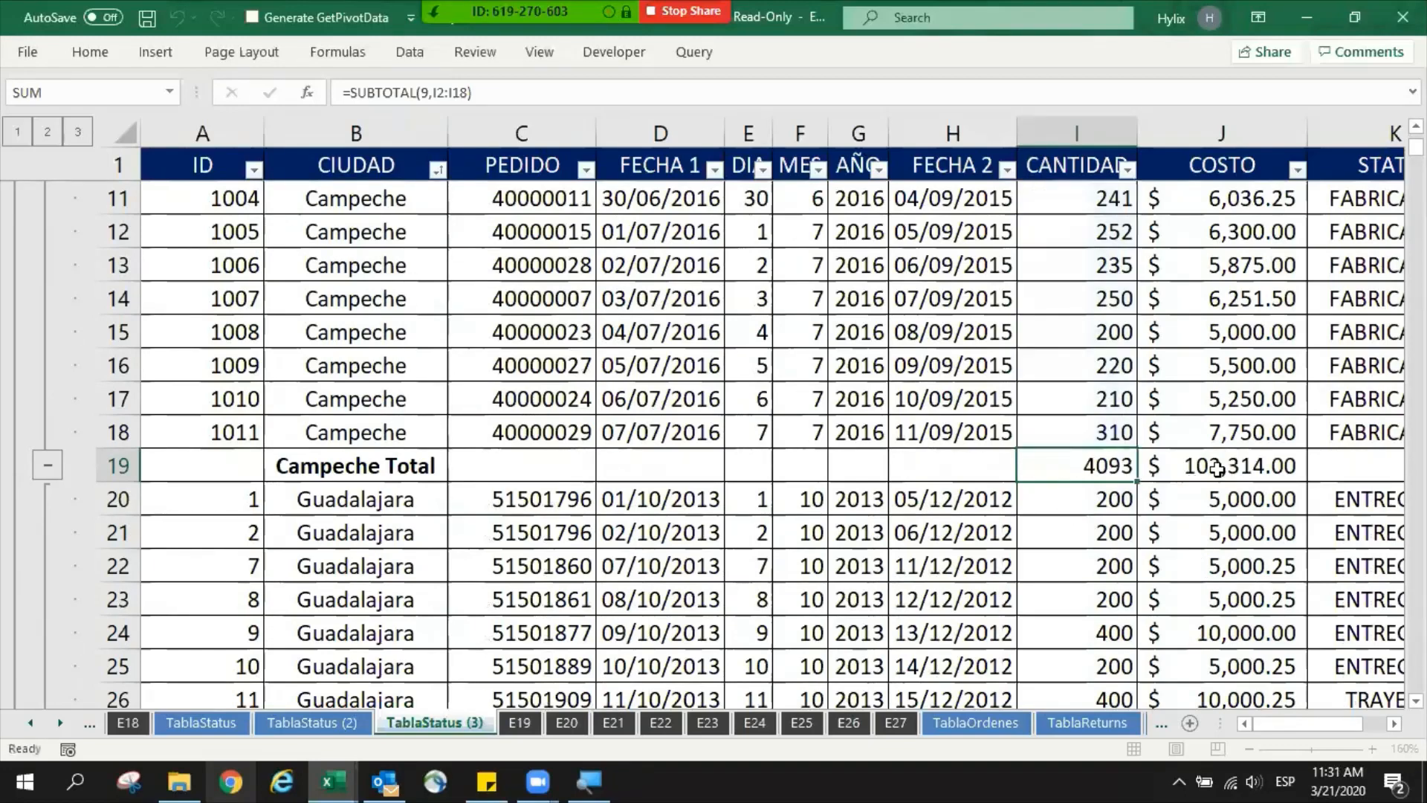
double_click(1216, 467)
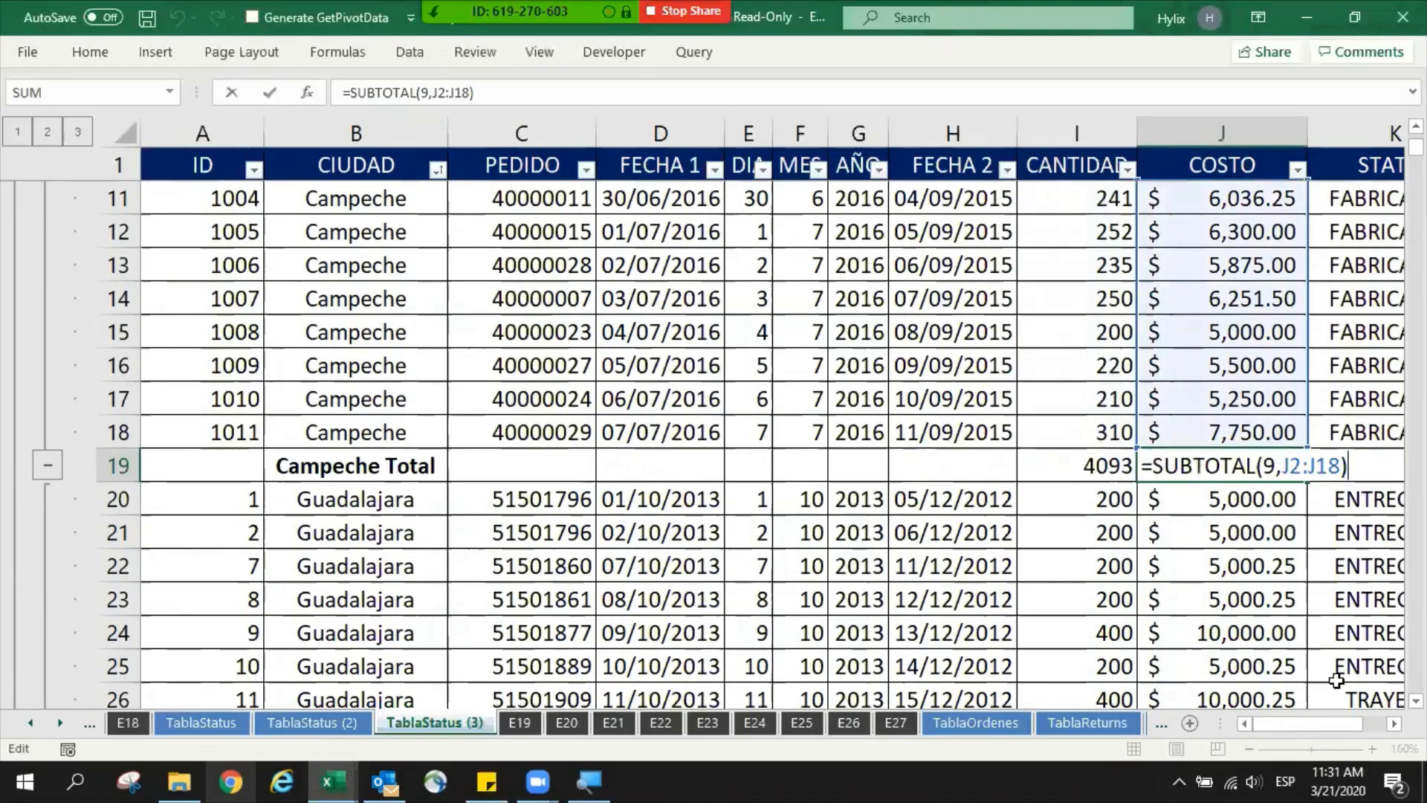
click(1267, 466)
drag(1291, 467, 1340, 467)
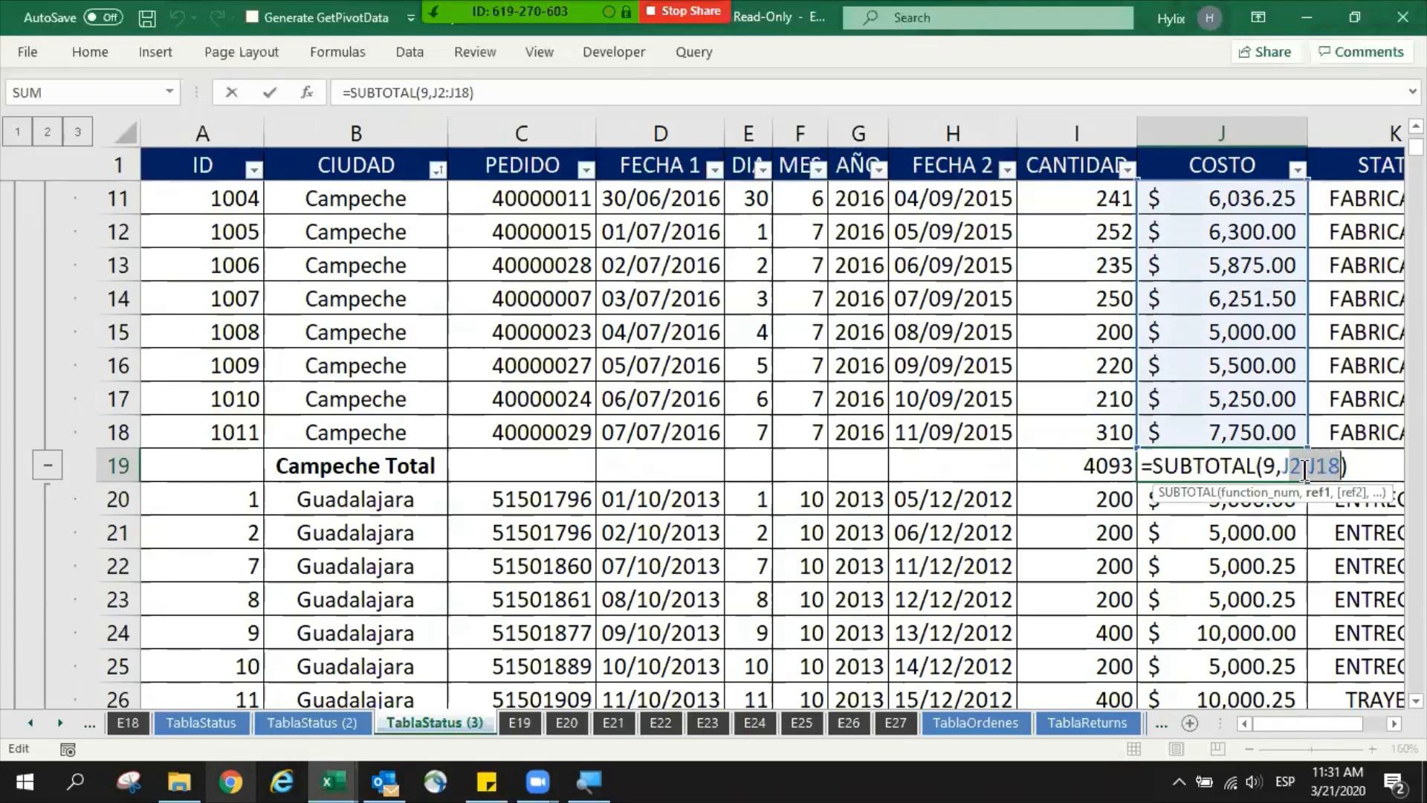
key(Escape)
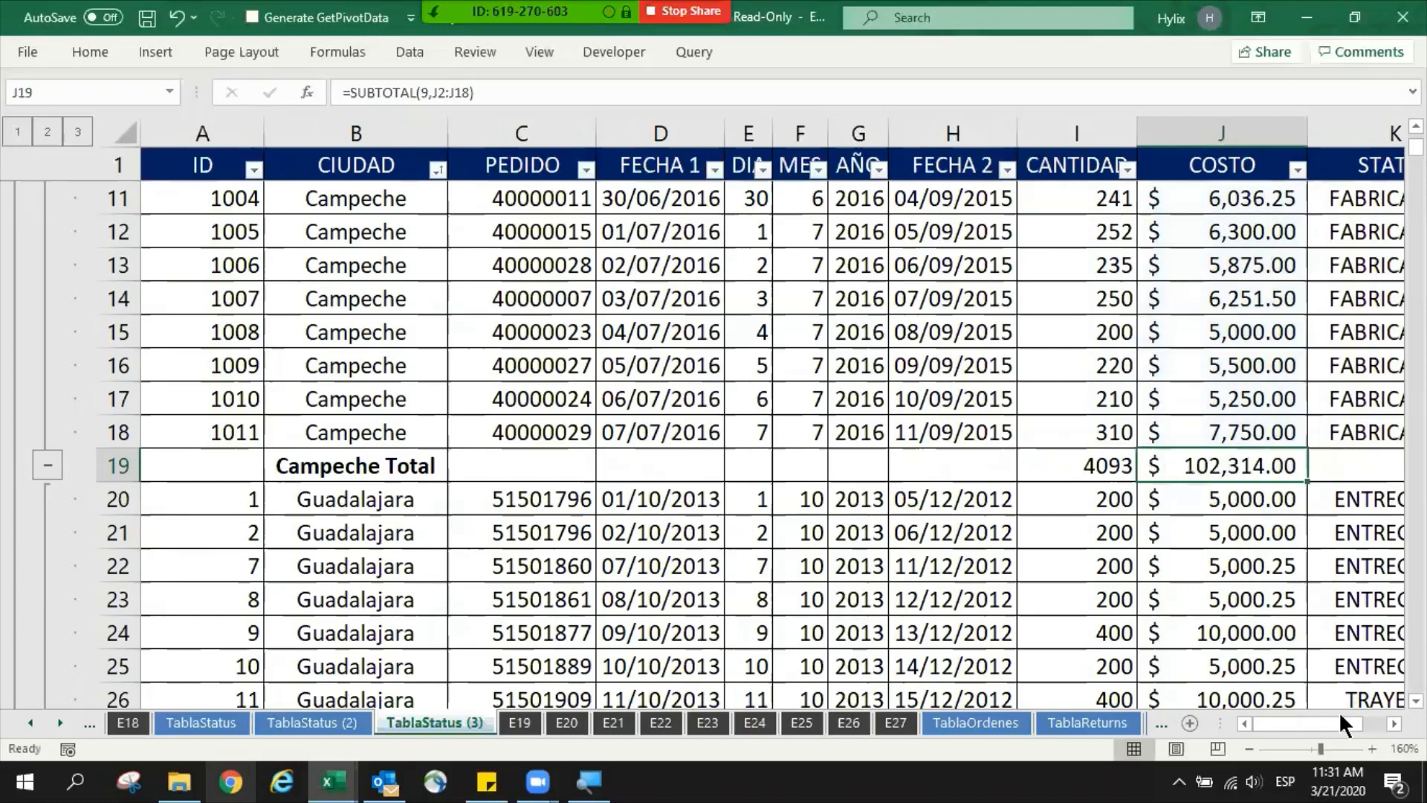
- Go from the Campeche Total label down through the Guadalajara records and select the Guadalajara Total label
drag(1340, 714, 1281, 720)
click(327, 464)
scroll(836, 515, down, 2)
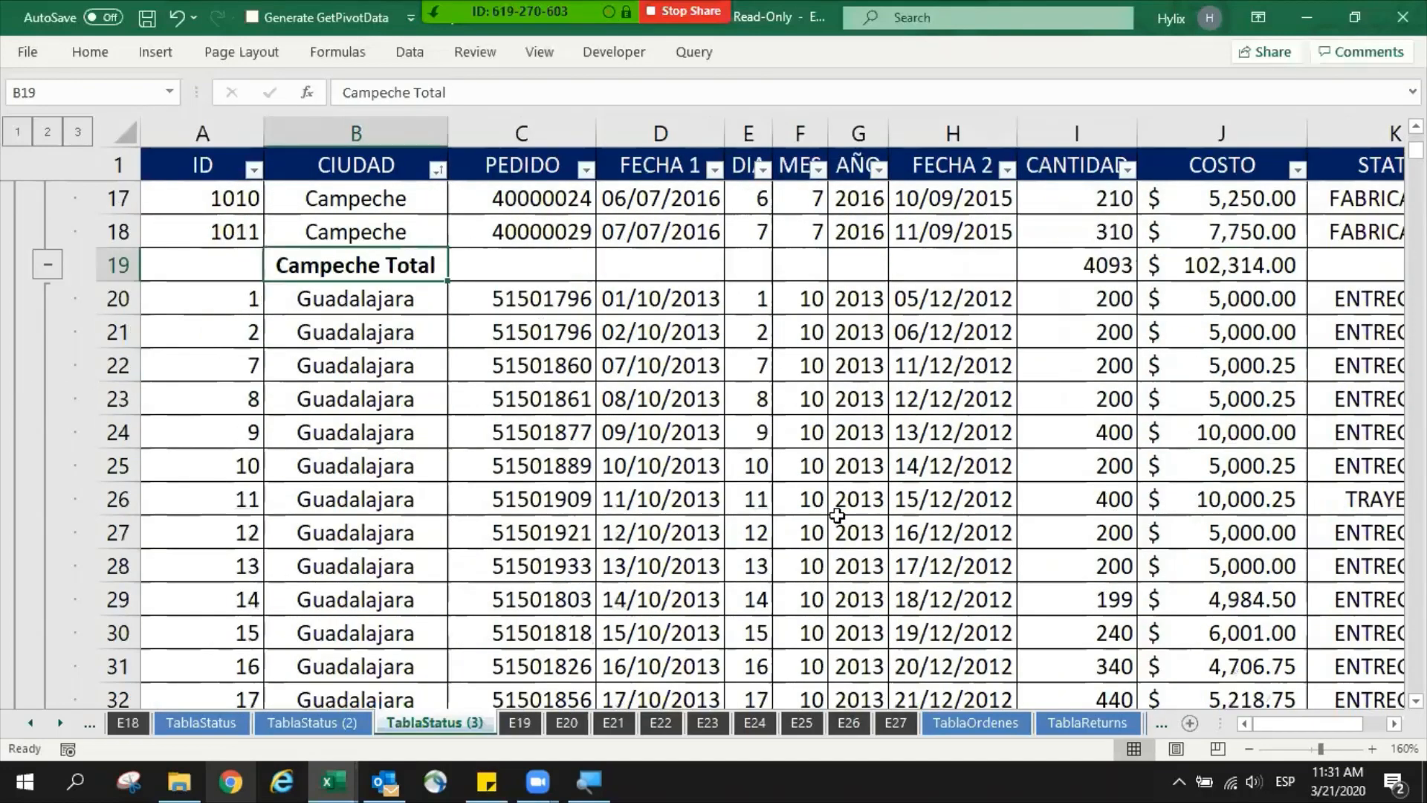
scroll(837, 515, down, 1)
key(Down)
key(Right)
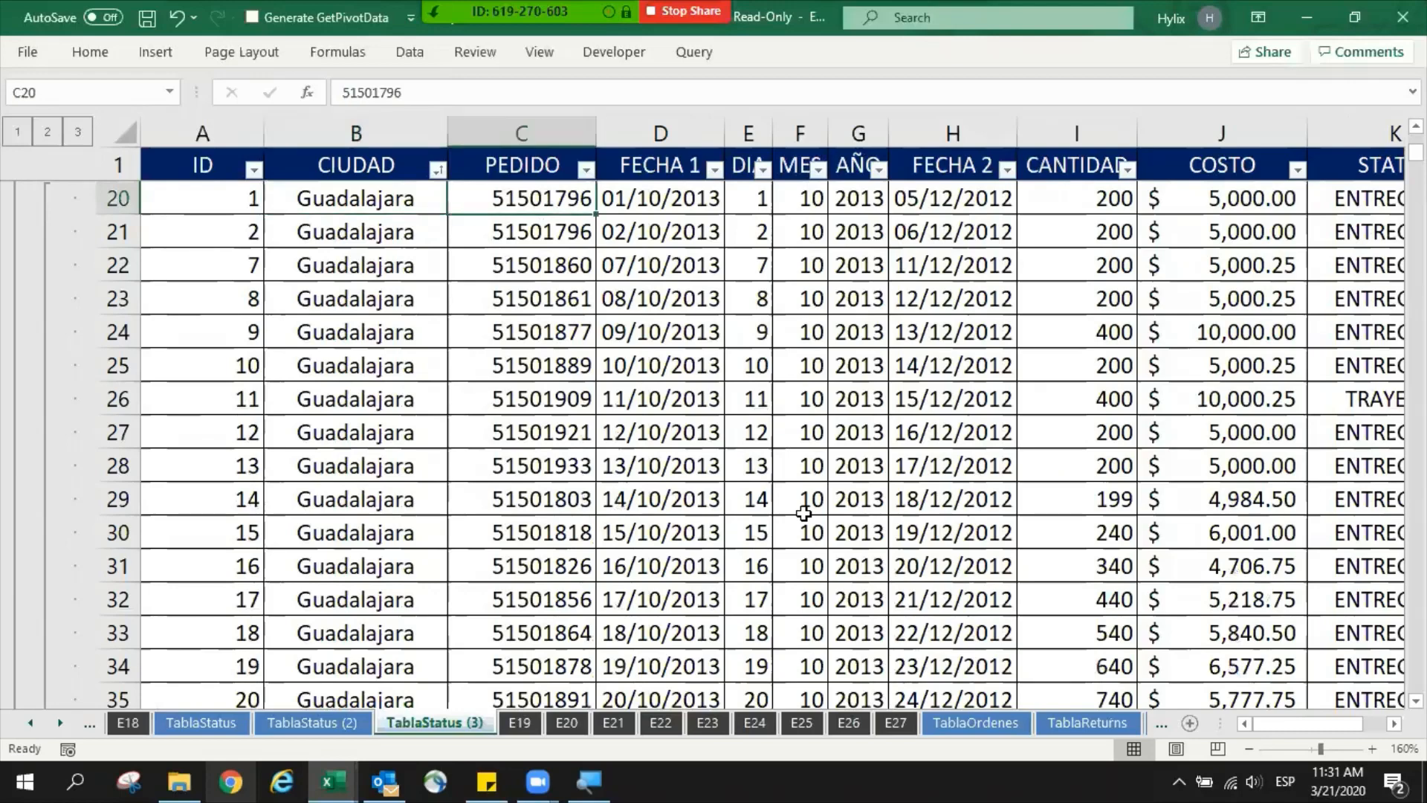
key(ctrl+Down)
scroll(810, 494, down, 2)
click(398, 500)
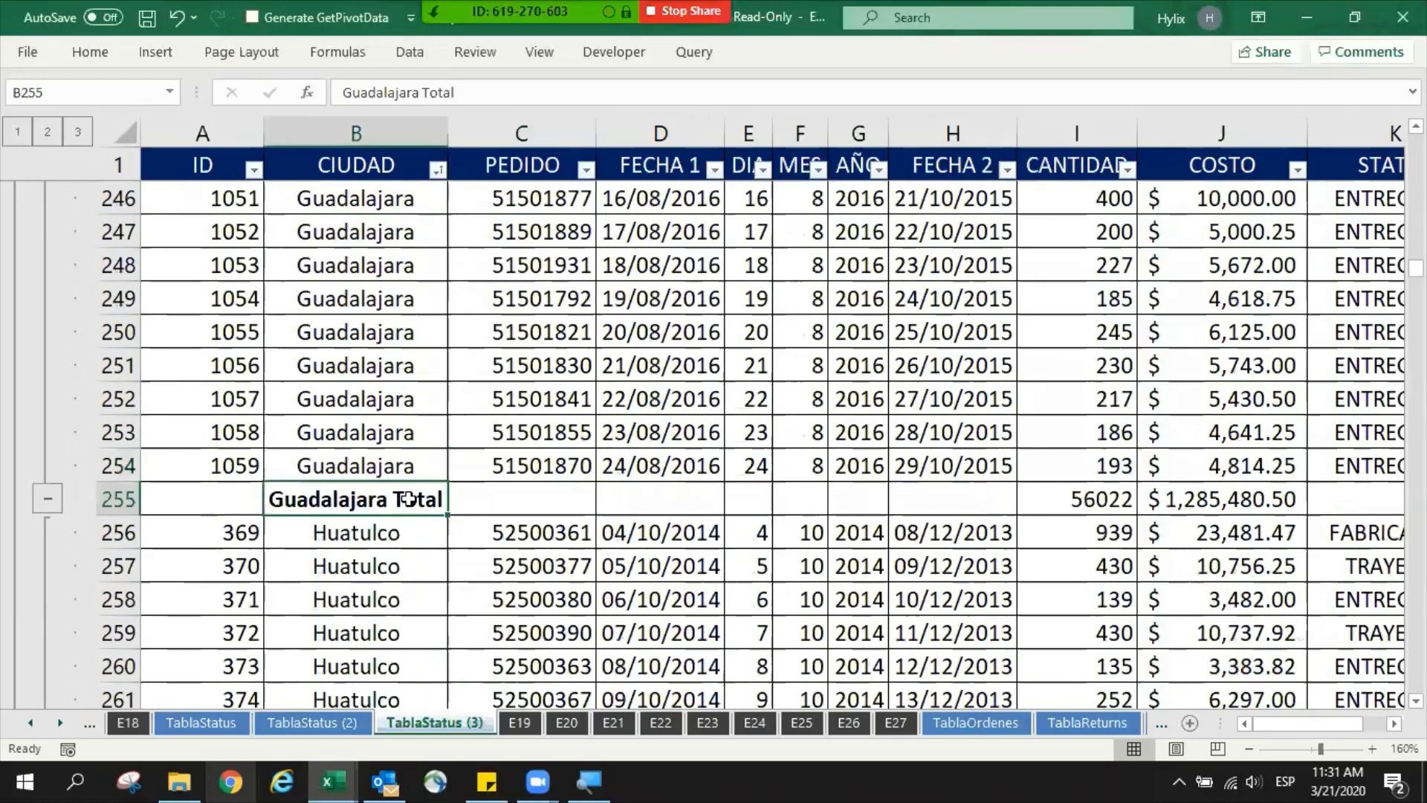
- Check the CANTIDAD and COSTO subtotal formulas in the Guadalajara Total row
key(shift+space)
double_click(1099, 511)
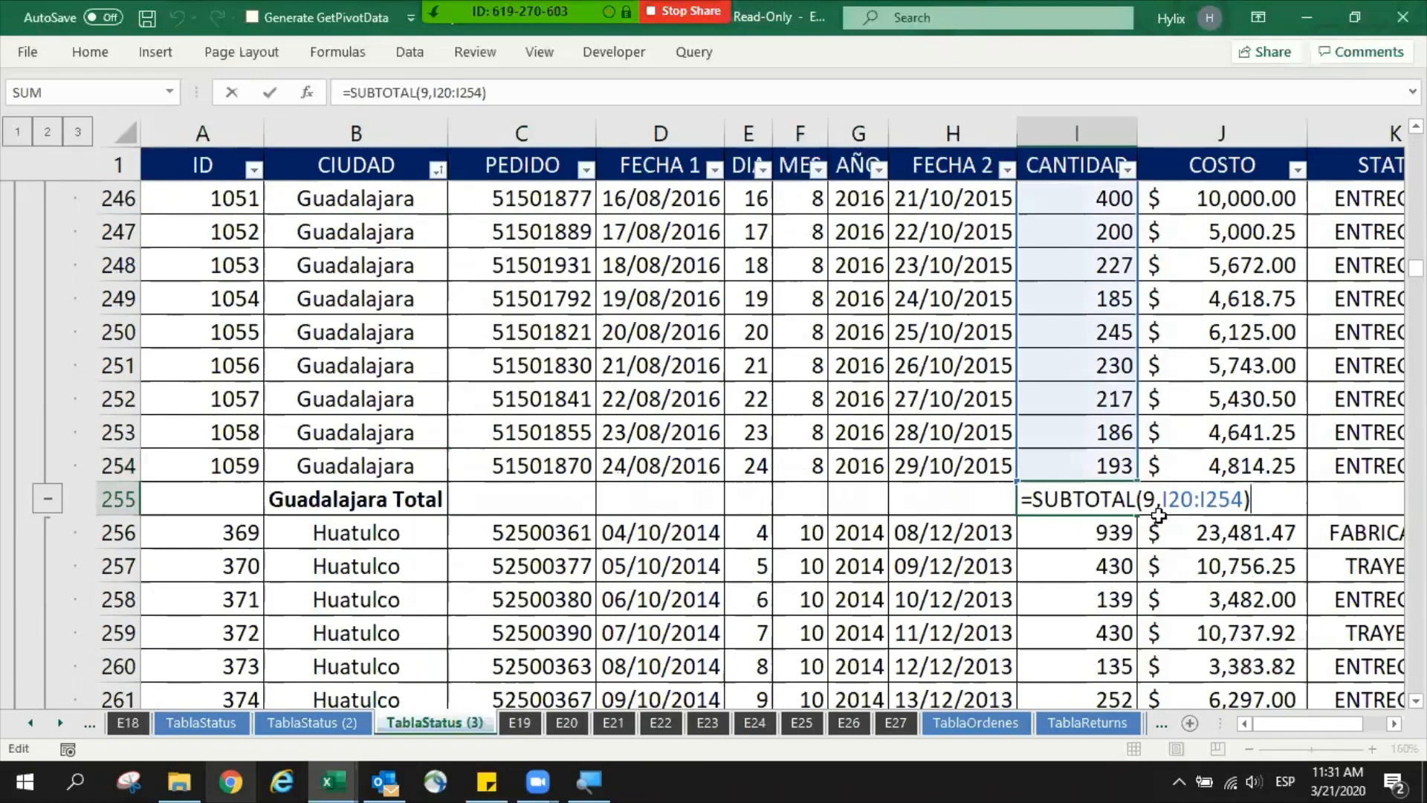
double_click(1240, 519)
key(Return)
- Review the Huatulco and Merida total rows and continue down past the end of the Puebla records
click(553, 532)
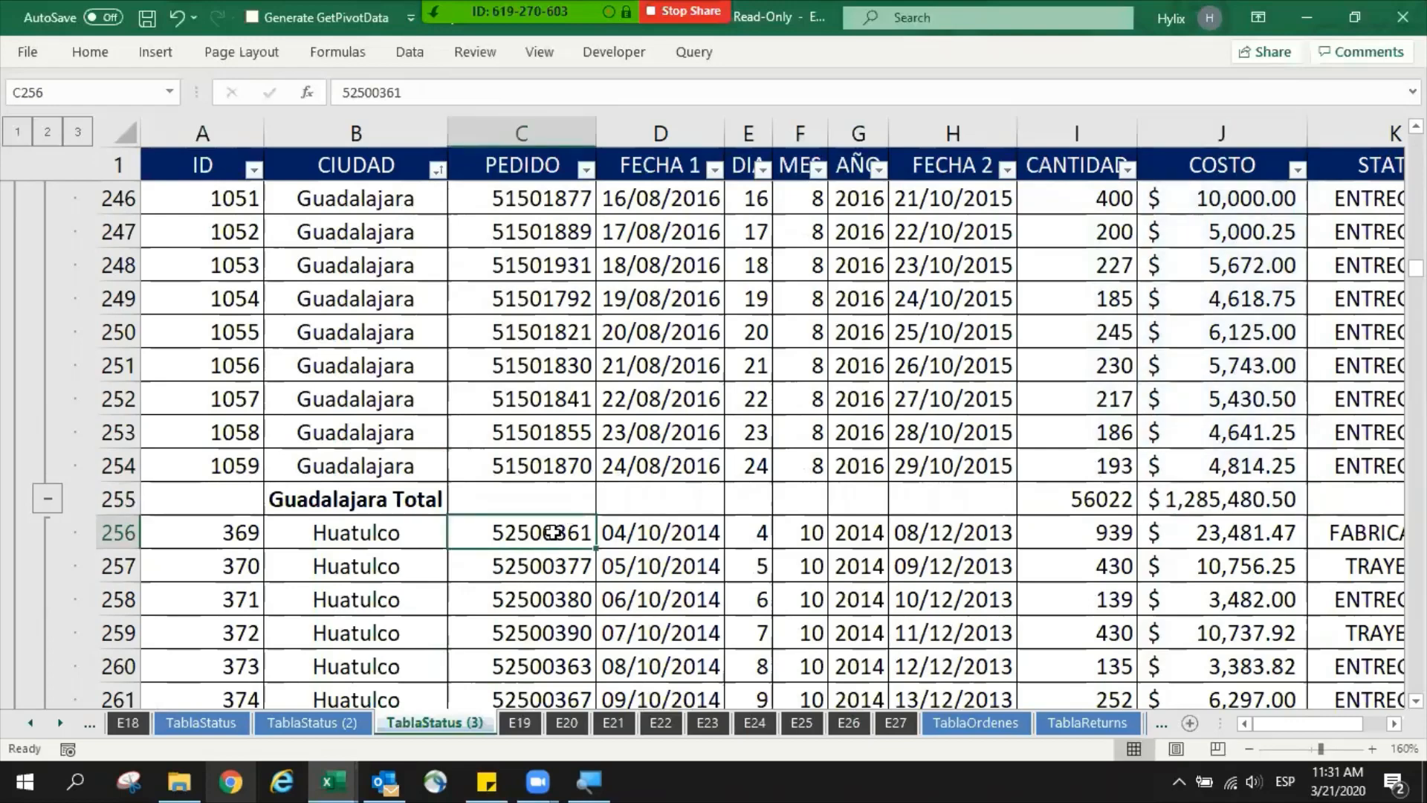
key(ctrl+Down)
scroll(553, 528, down, 8)
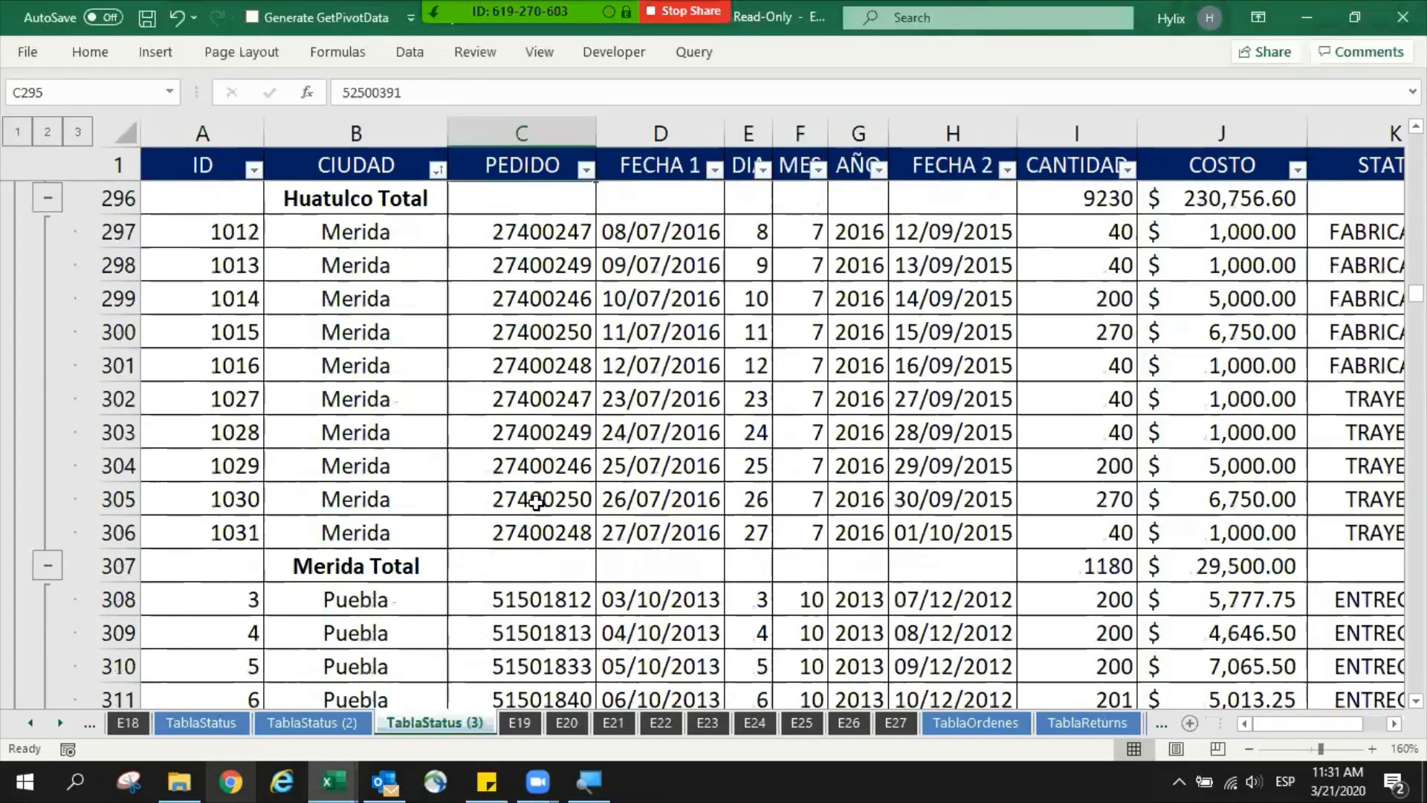
scroll(535, 502, down, 10)
click(521, 487)
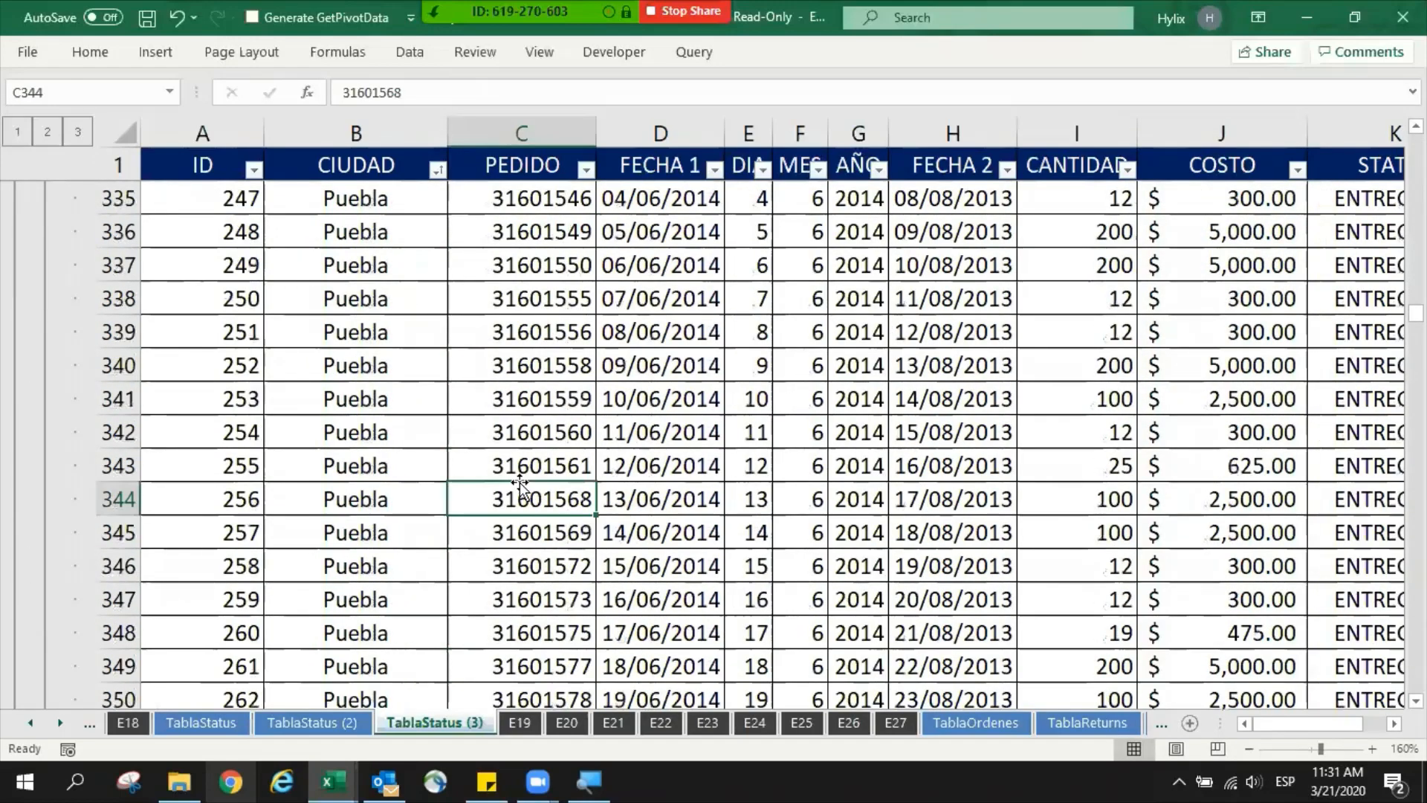
key(ctrl+Down)
scroll(520, 487, down, 10)
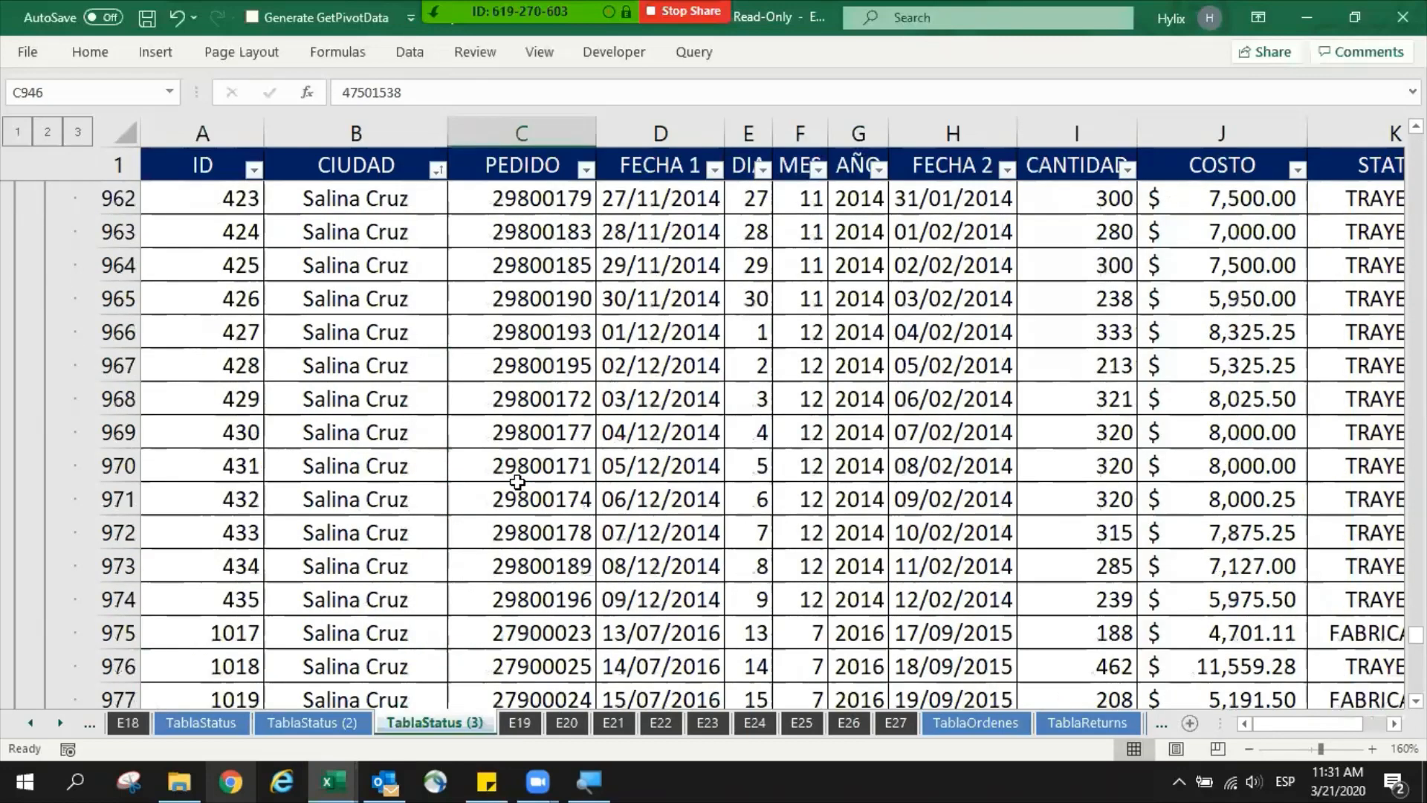
- Go through the Salina Cruz and Tlaxcala records down to the total rows at the end of the table
click(519, 485)
key(ctrl+Down)
scroll(520, 483, down, 4)
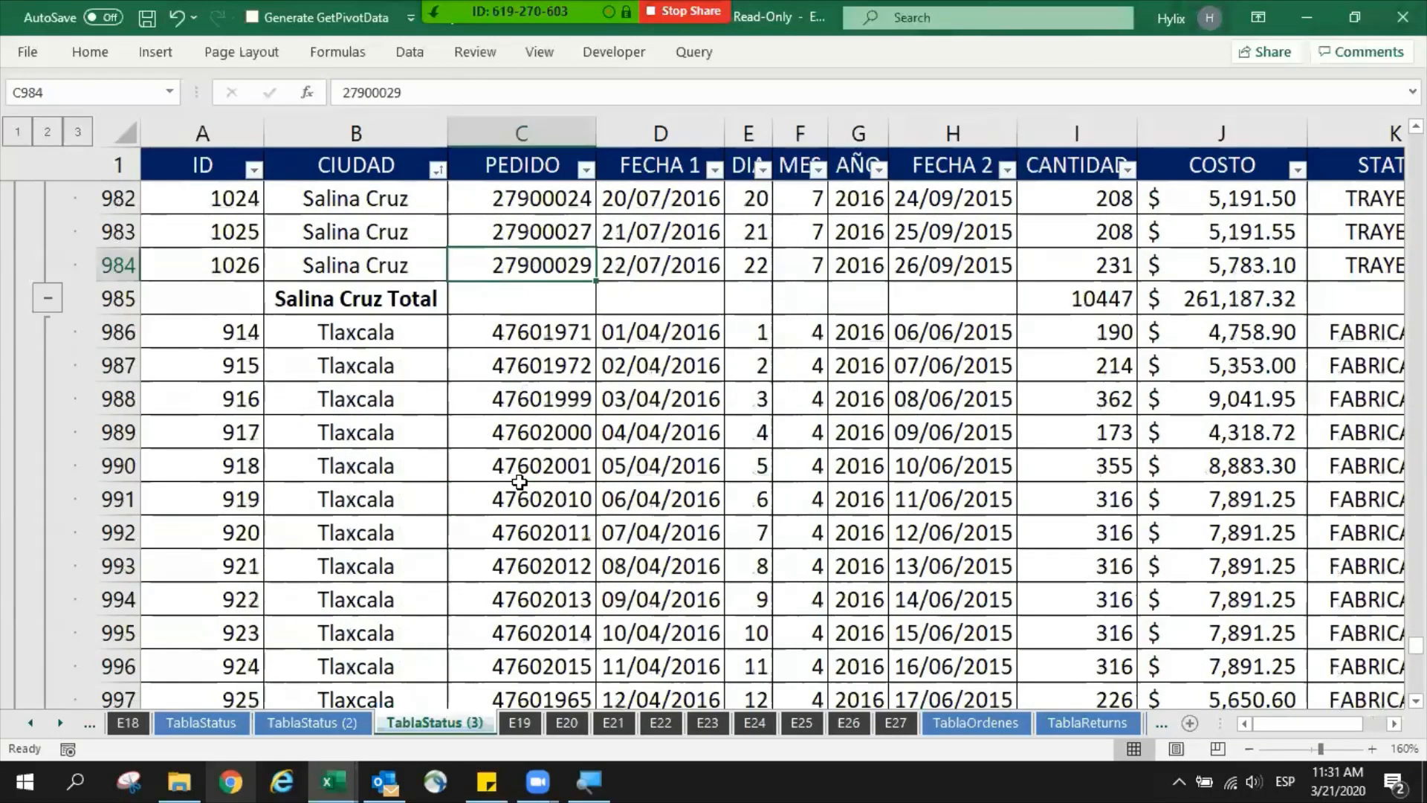
click(520, 484)
key(ctrl+Down)
scroll(523, 482, down, 1)
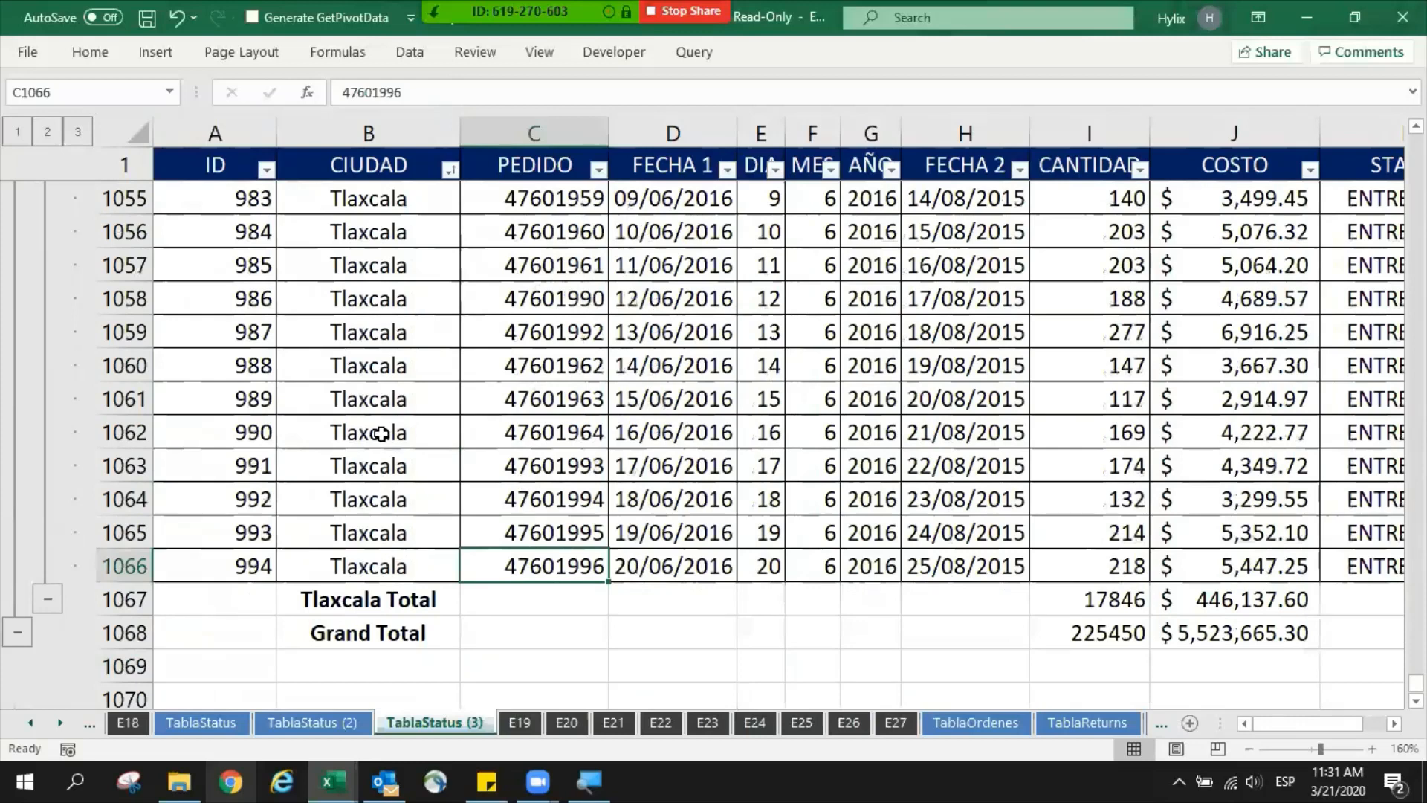
- Inspect the Tlaxcala Total label and its CANTIDAD subtotal formula without changing them
drag(369, 368, 371, 468)
double_click(433, 603)
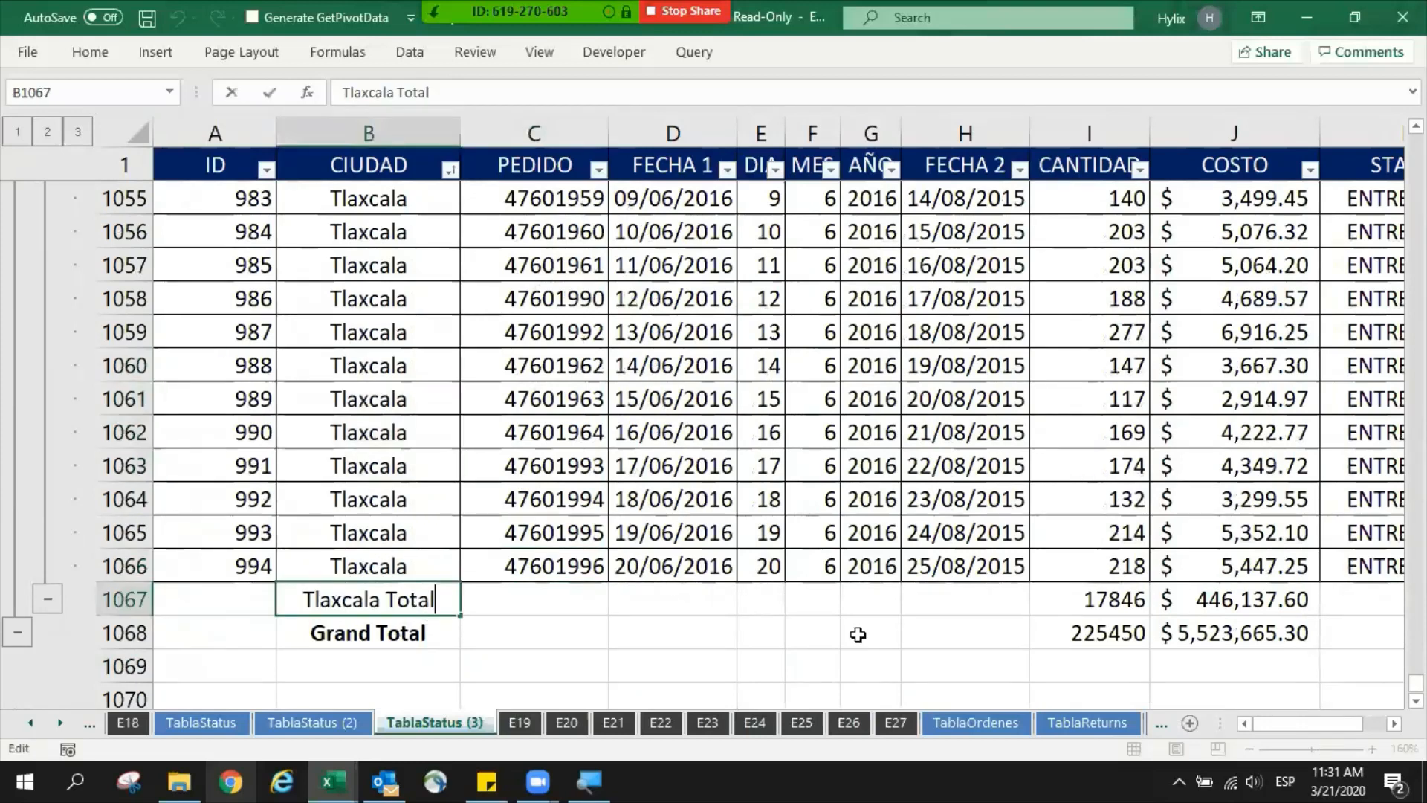
key(Escape)
double_click(1086, 599)
key(Escape)
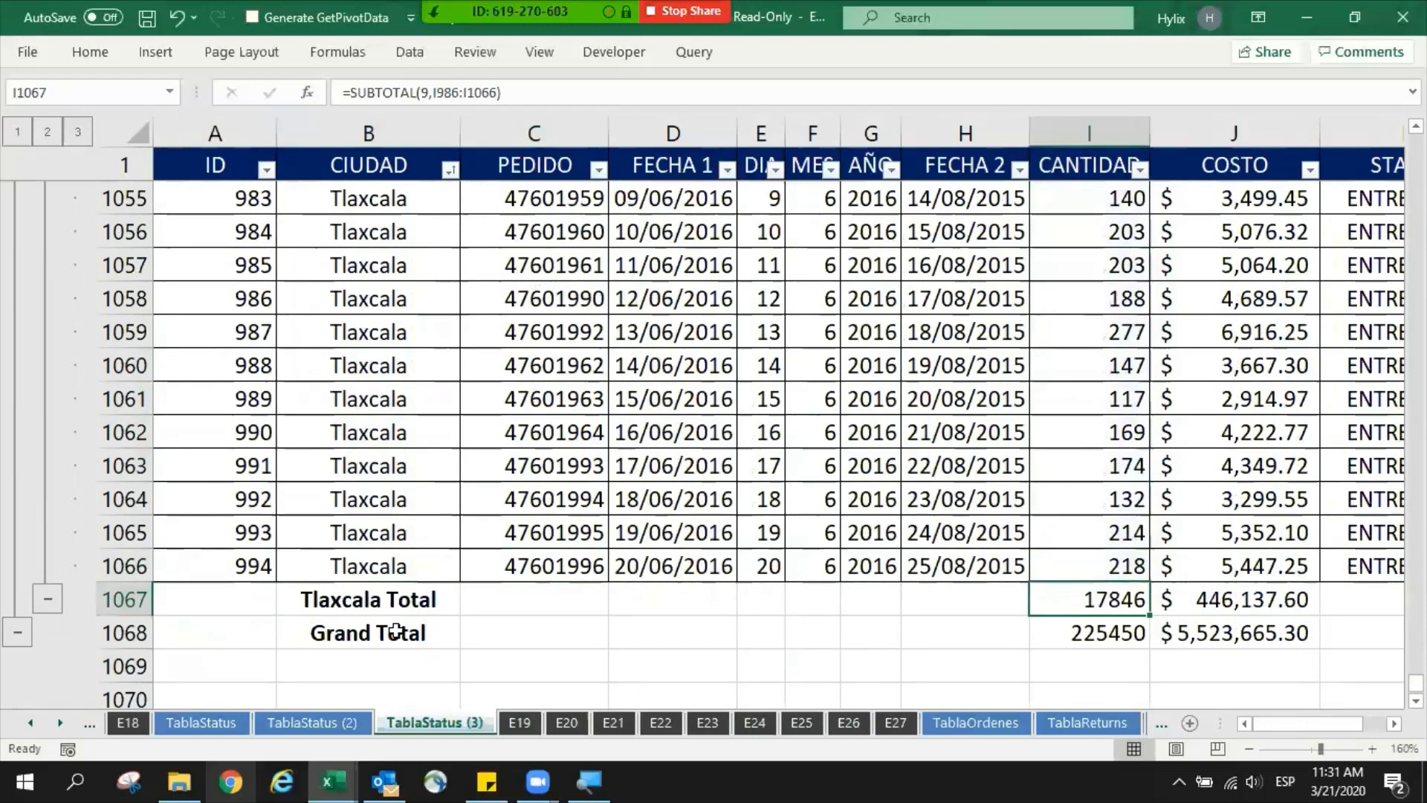
- Inspect the Grand Total row and highlight the I2:I1066 reference in its CANTIDAD formula
double_click(395, 630)
key(Escape)
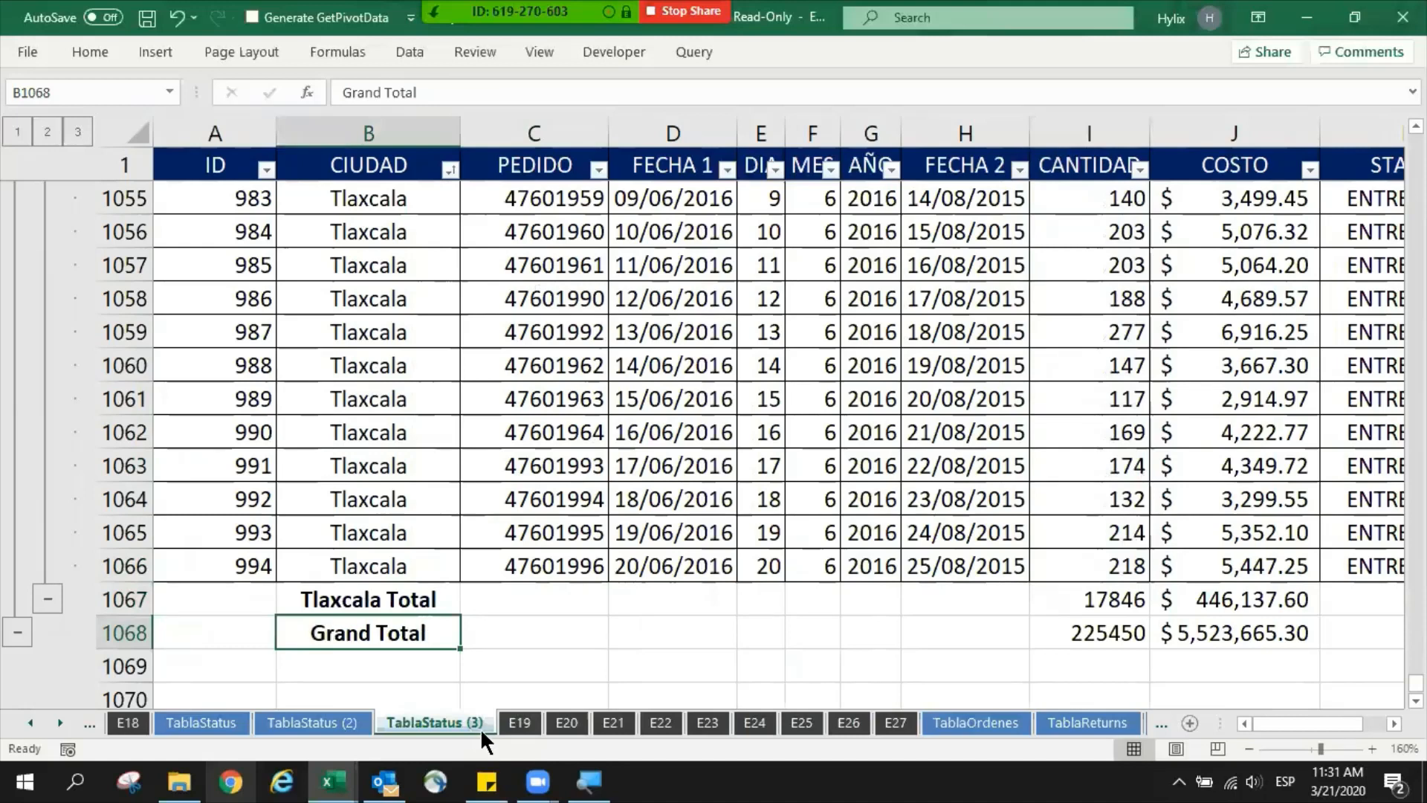
key(shift+space)
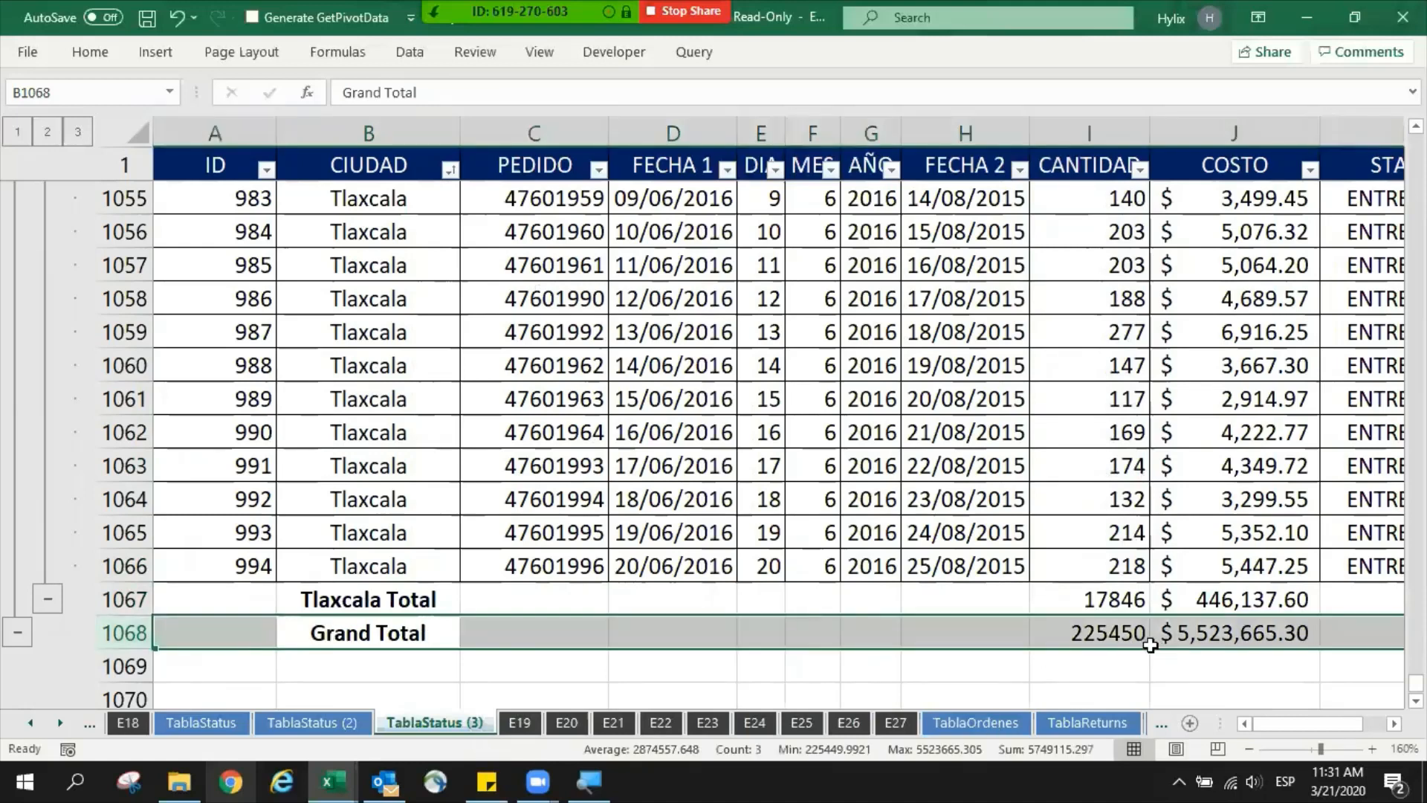
click(1119, 631)
key(F2)
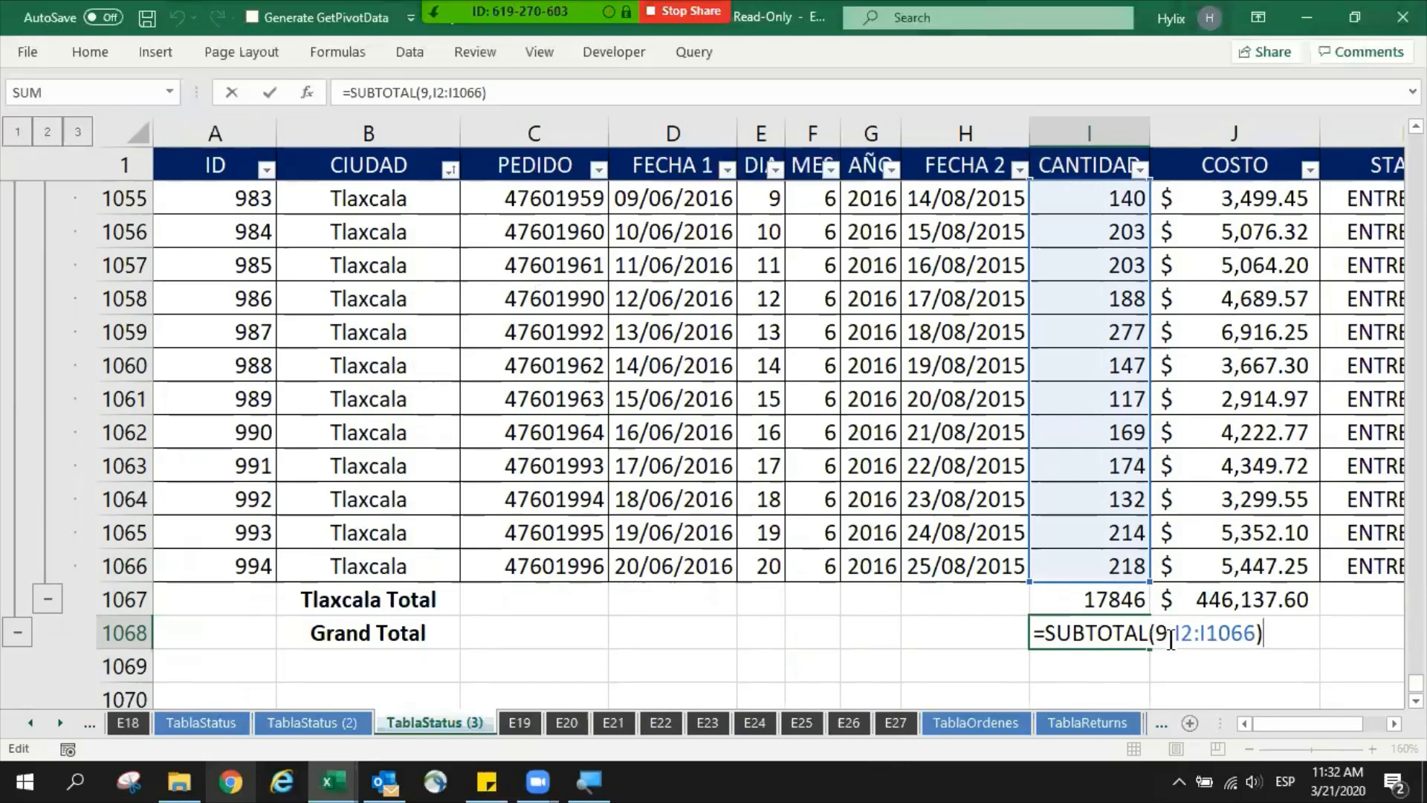
drag(1183, 633, 1252, 634)
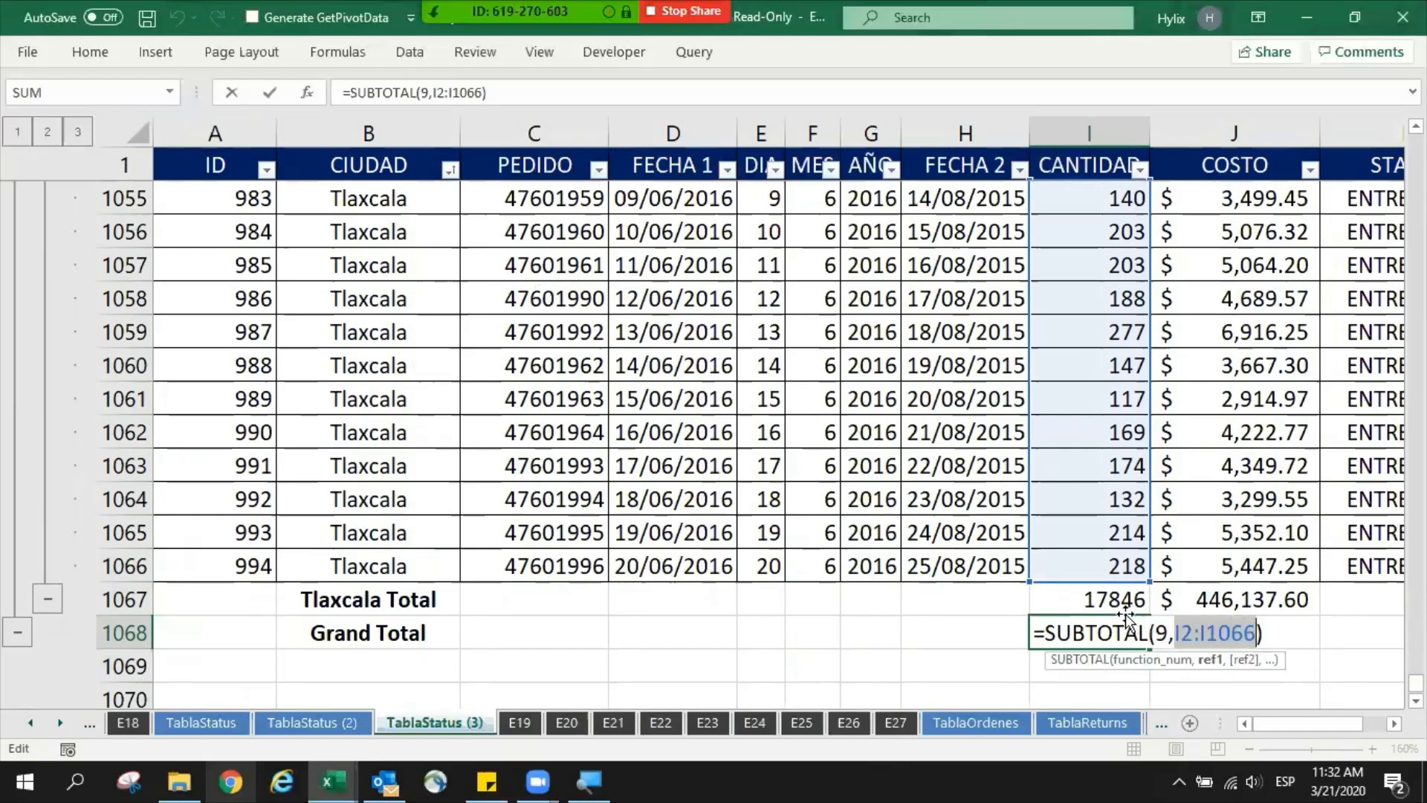
key(ctrl+Return)
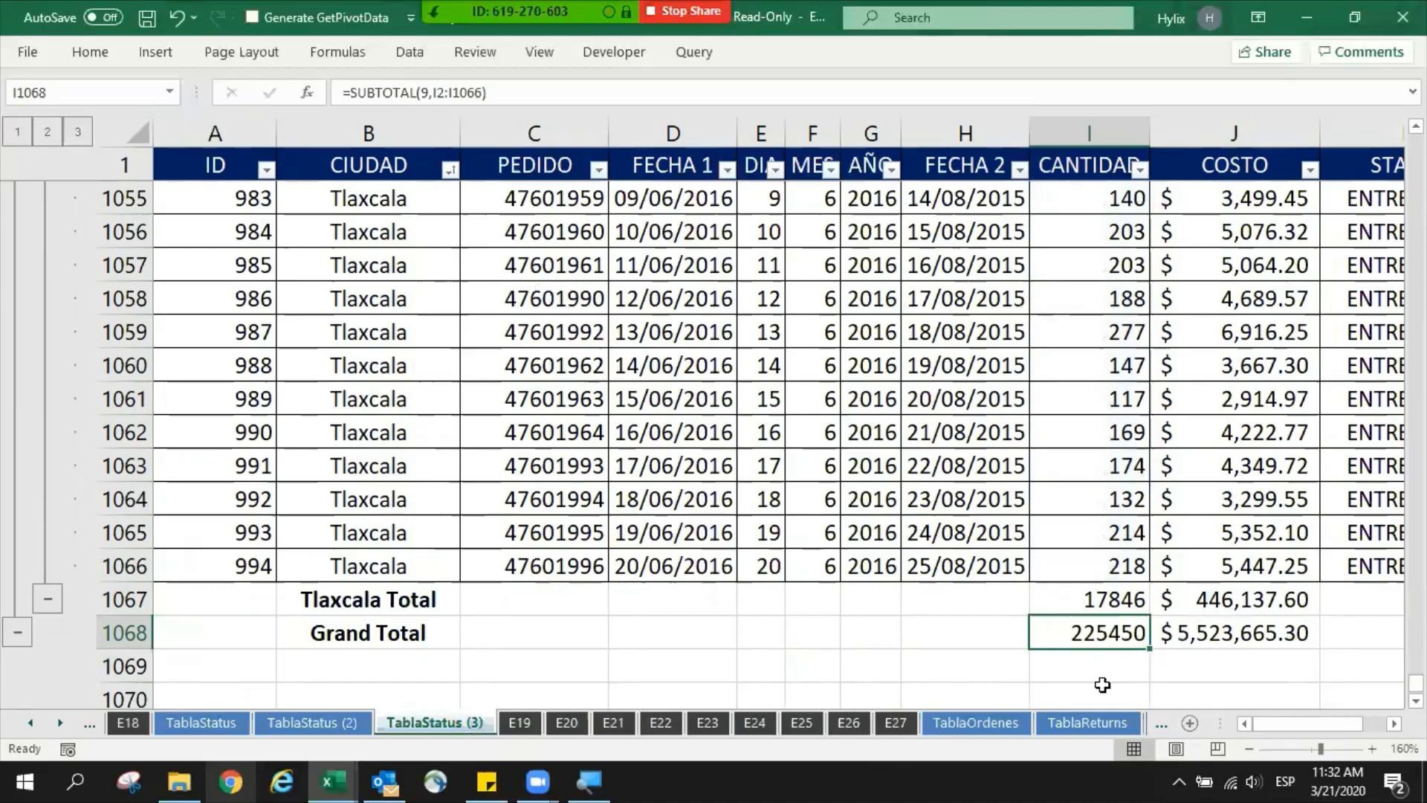
click(1102, 684)
text(=sum()
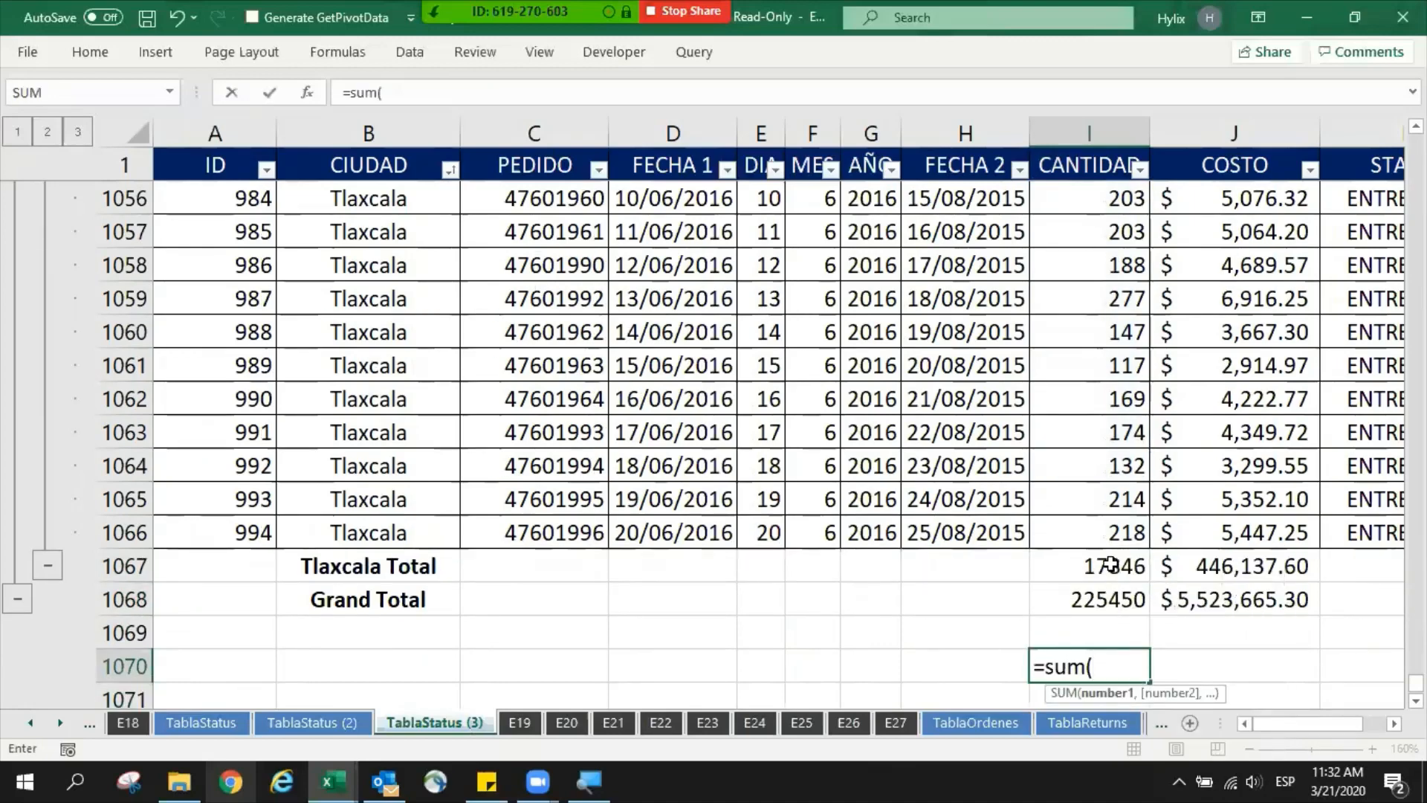
drag(1116, 577, 1101, 476)
key(Escape)
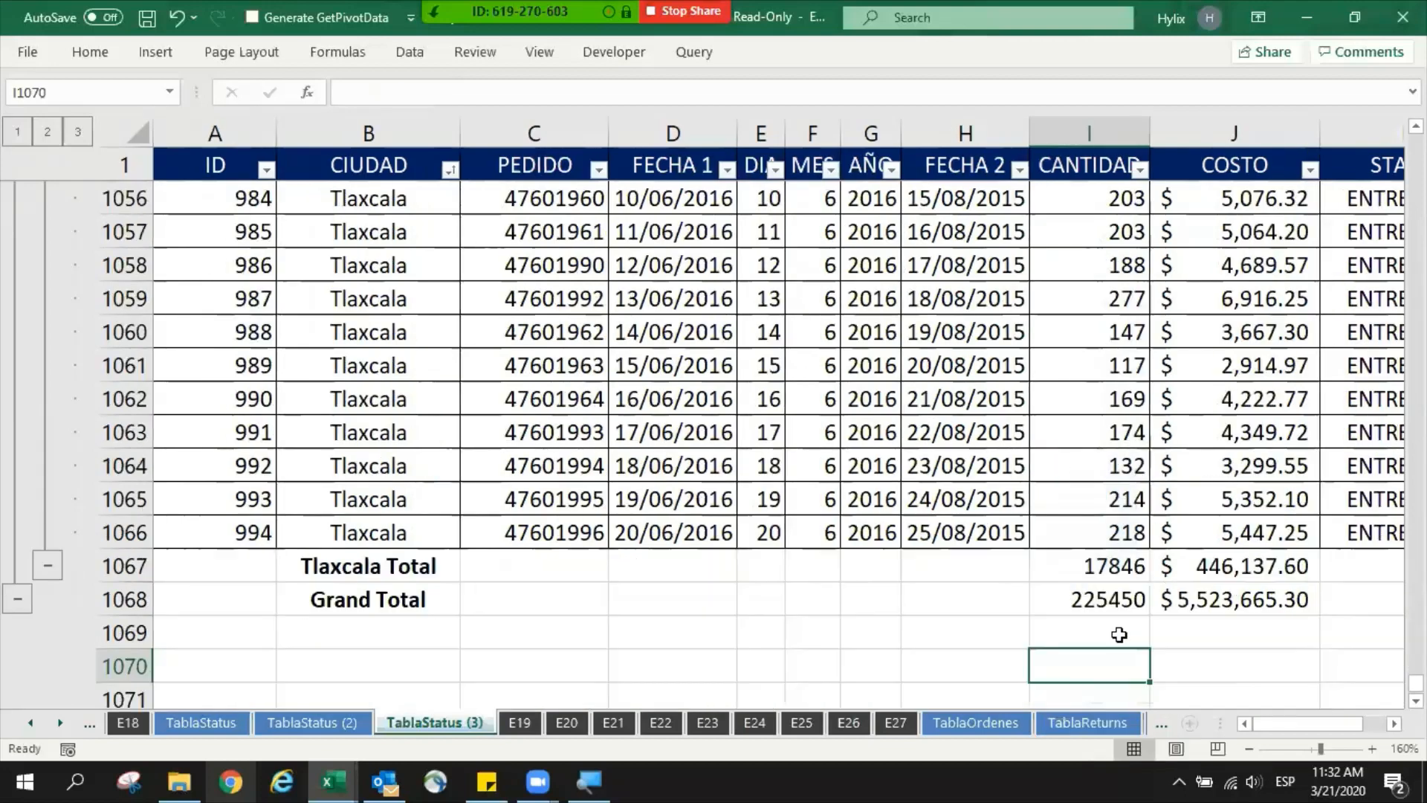
- Compare the COSTO formulas in the Tlaxcala Total and Grand Total rows, tracing the grand total's range up to the Salina Cruz subtotal
click(1125, 572)
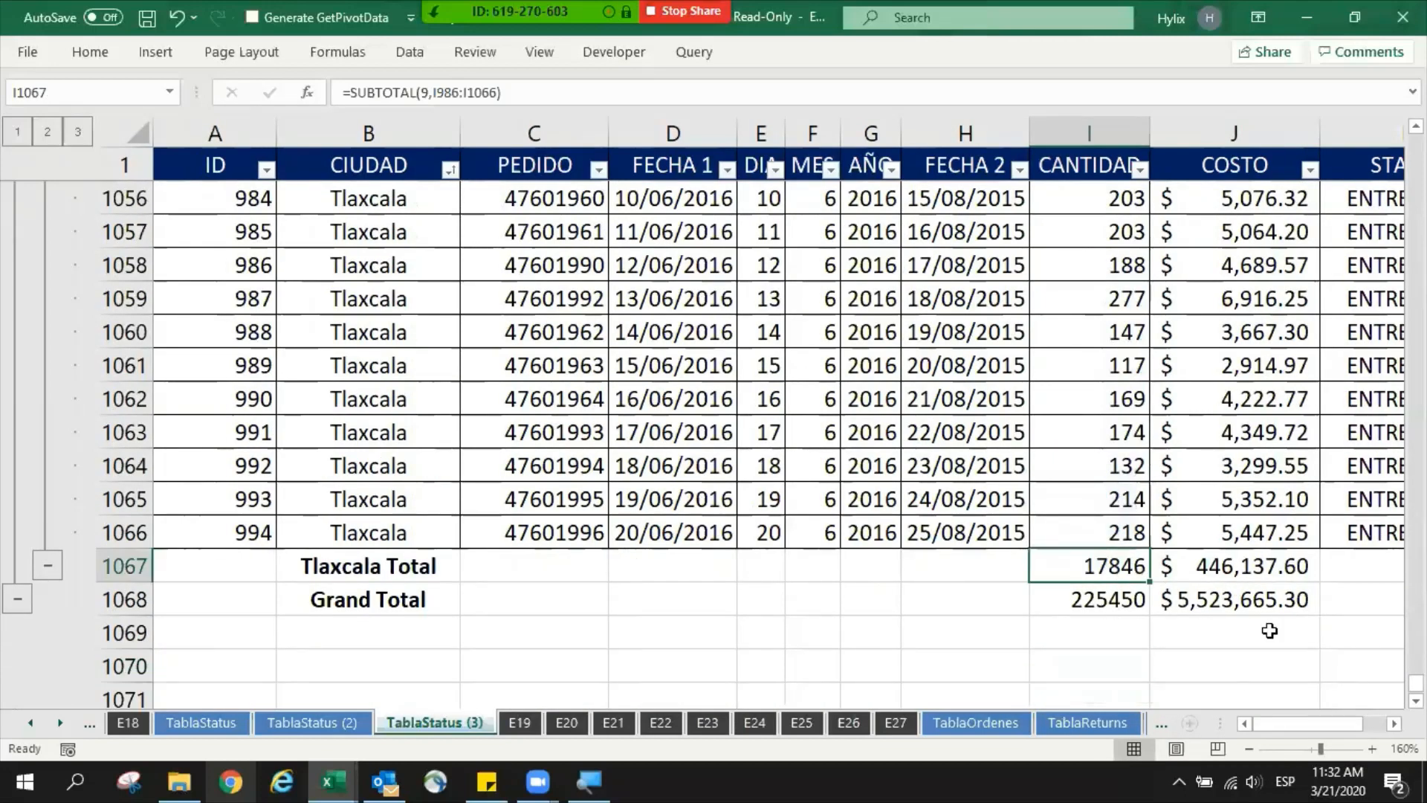
key(Right)
key(F2)
key(Return)
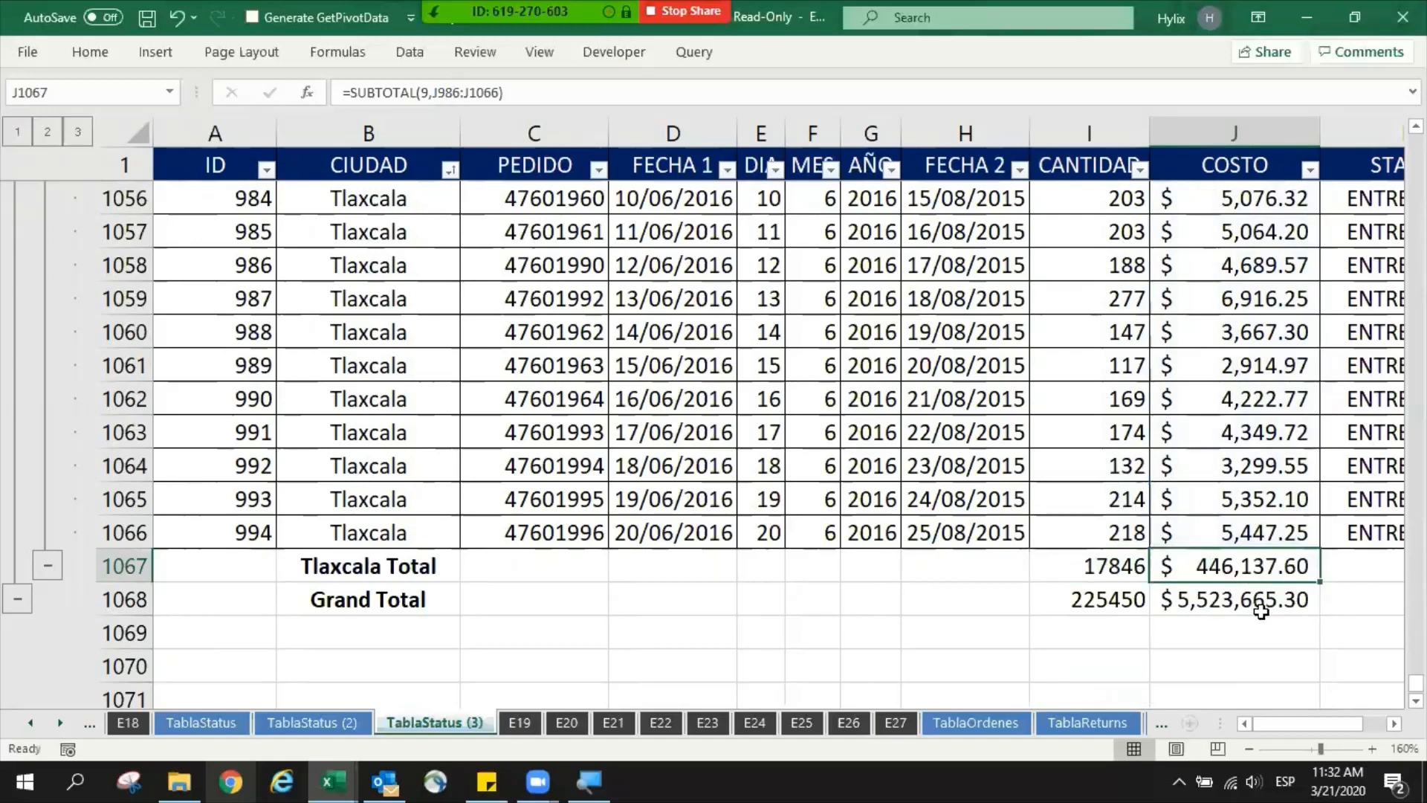
key(F2)
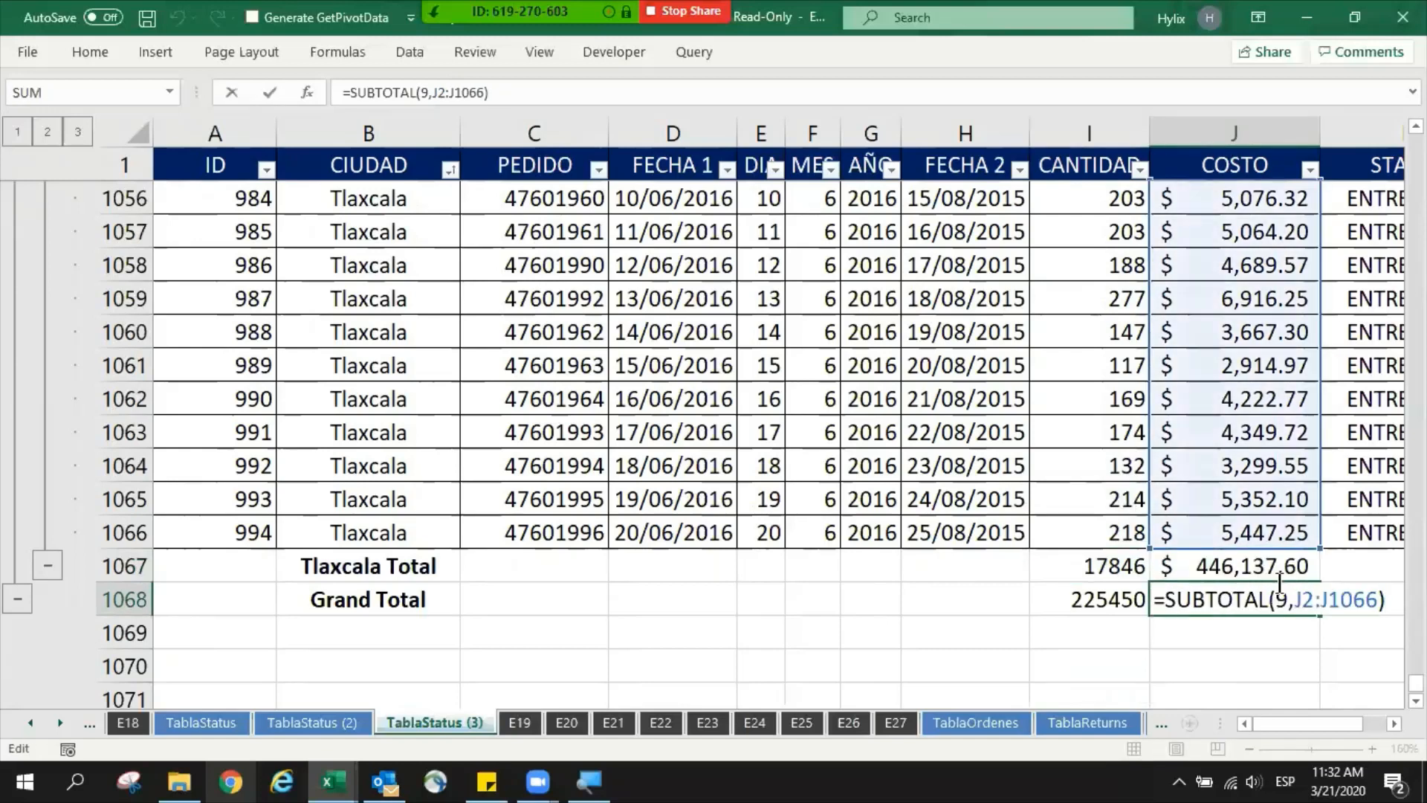
drag(1416, 681, 1416, 640)
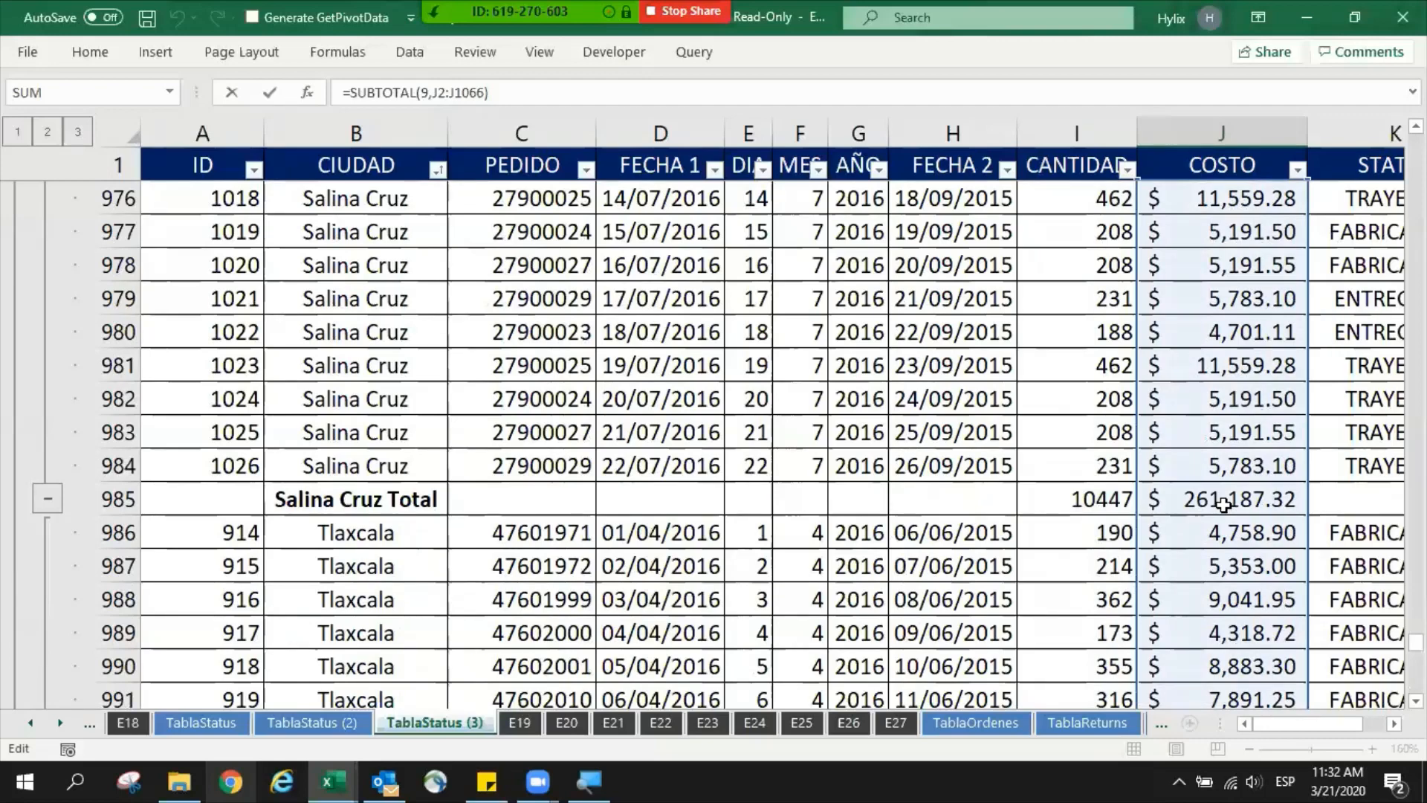
key(Escape)
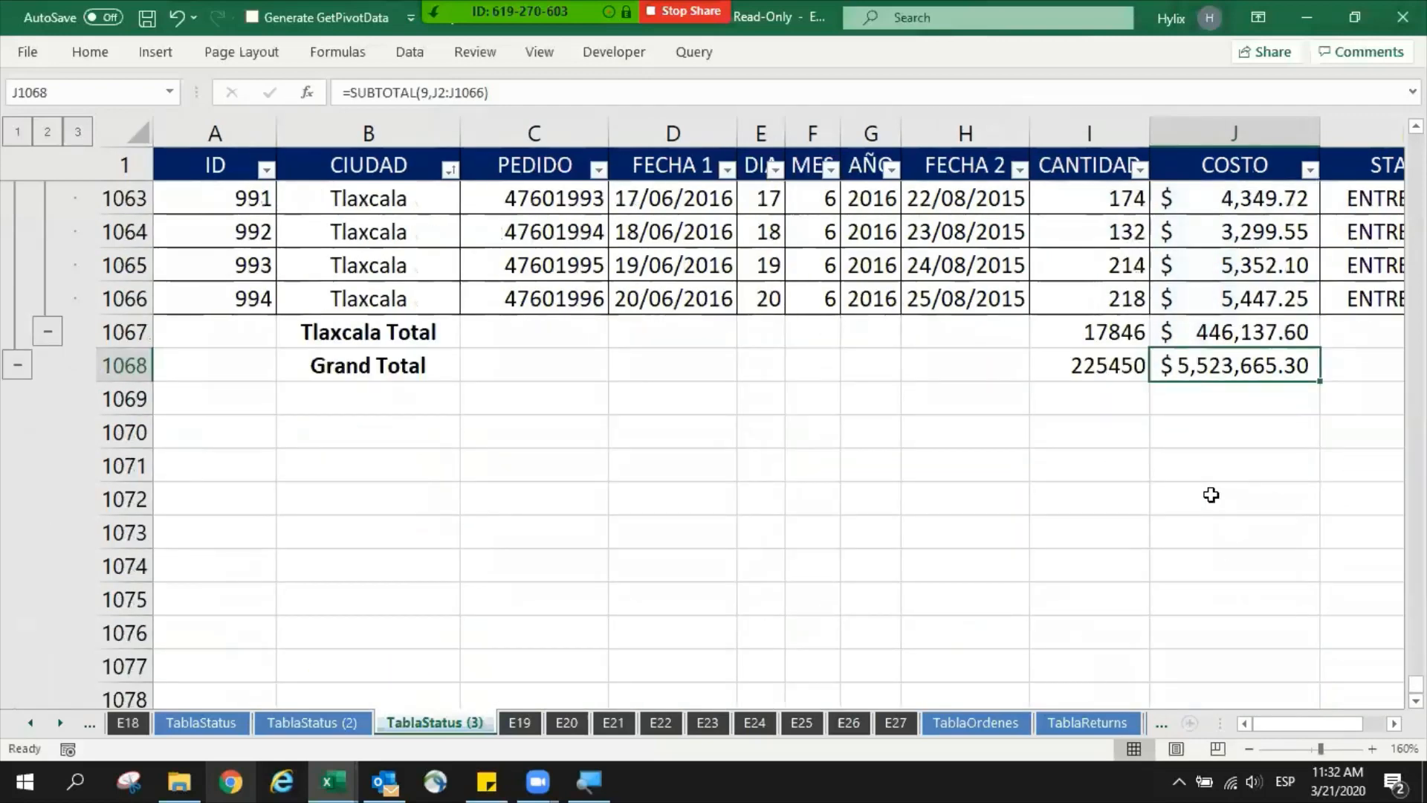
- Highlight the J2:J1066 reference in the COSTO Grand Total formula and keep the formula as it is
key(F2)
click(1293, 369)
key(shift+Right)
key(shift+Right)
key(shift+Right)
key(shift+Right)
key(shift+Right)
key(shift+Right)
key(shift+Right)
key(shift+Right)
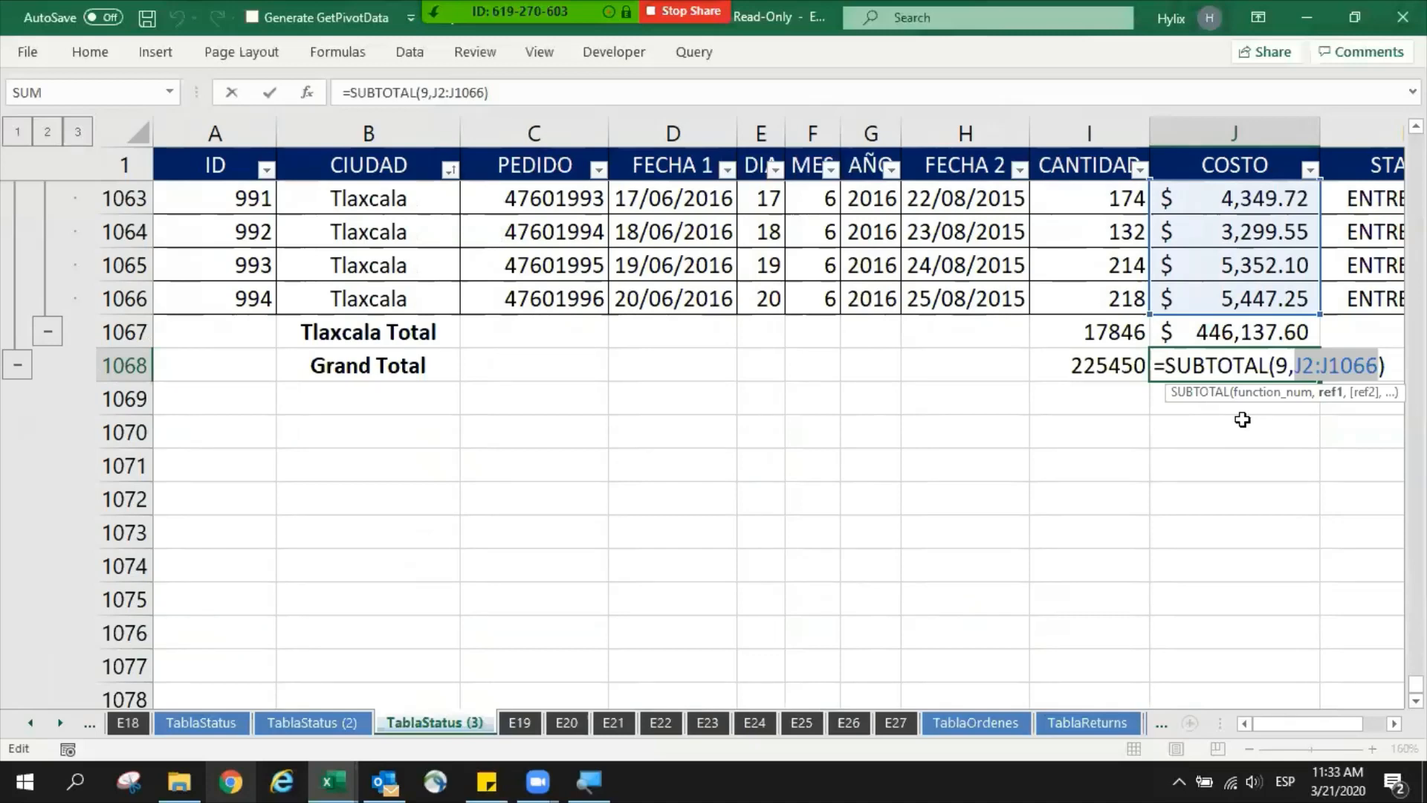
key(ctrl+Return)
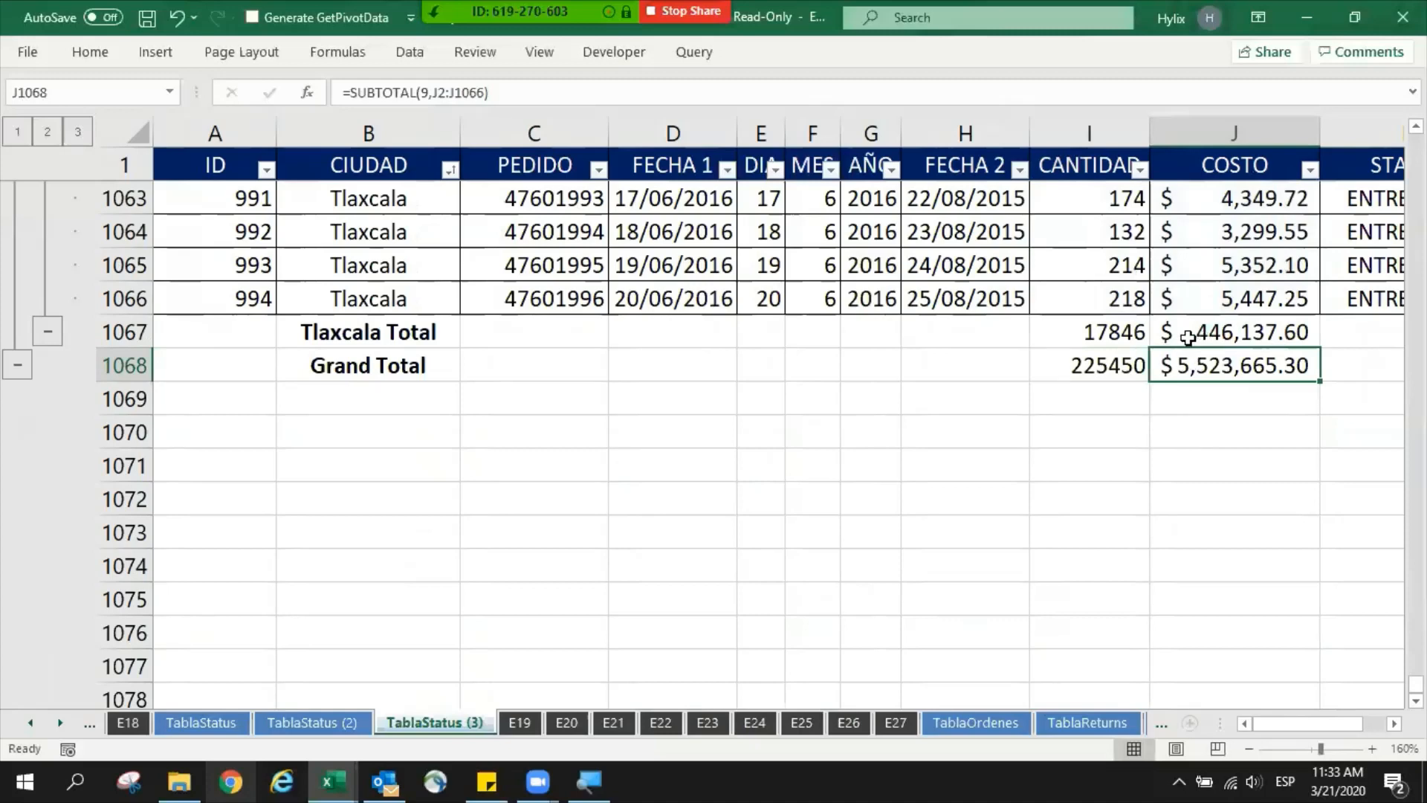
- Recheck the range in the Tlaxcala Total row's CANTIDAD formula and leave it unchanged
double_click(1104, 332)
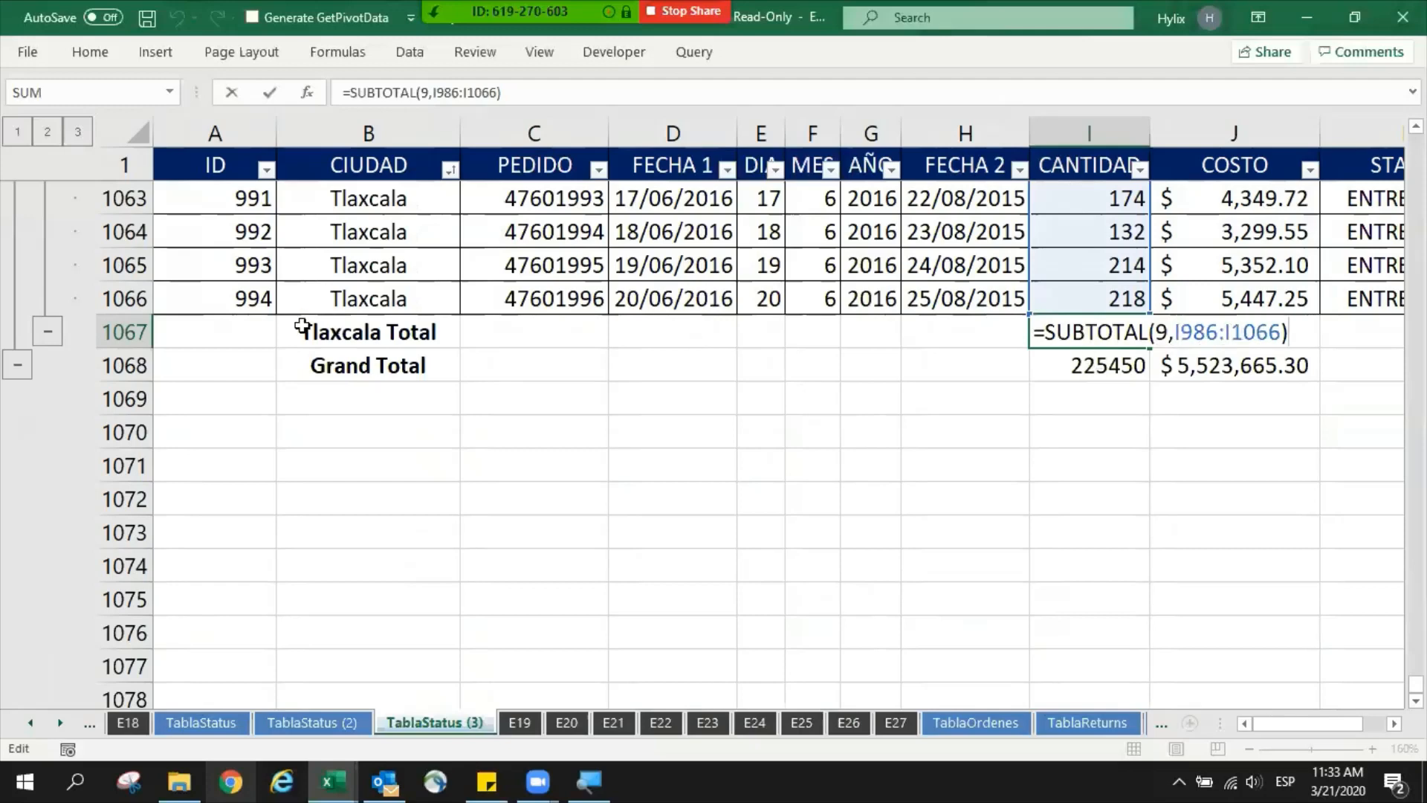
key(Escape)
click(220, 361)
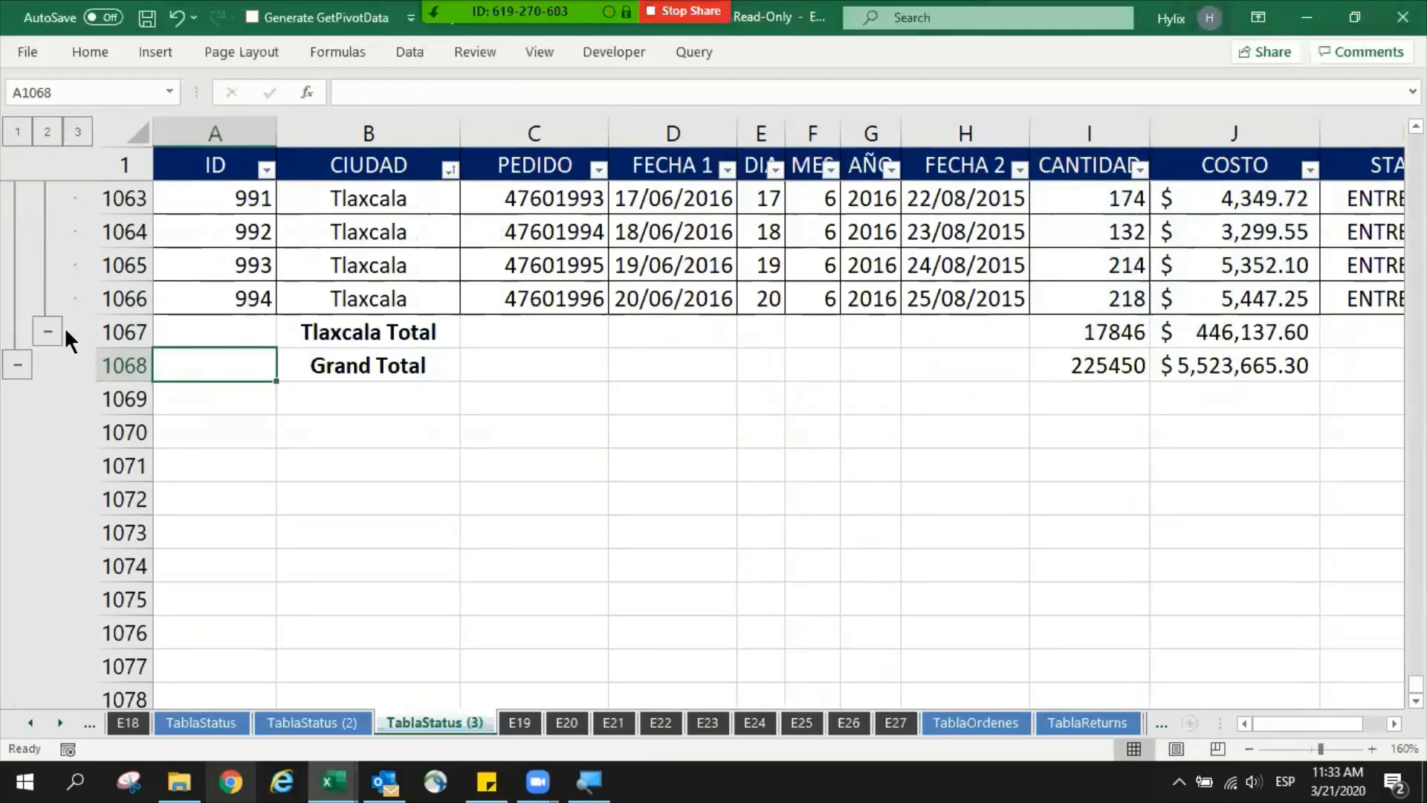
click(578, 453)
- Return to the start of the table, collapse the outline to level 1, and select rows 1 through 1070
key(ctrl+Home)
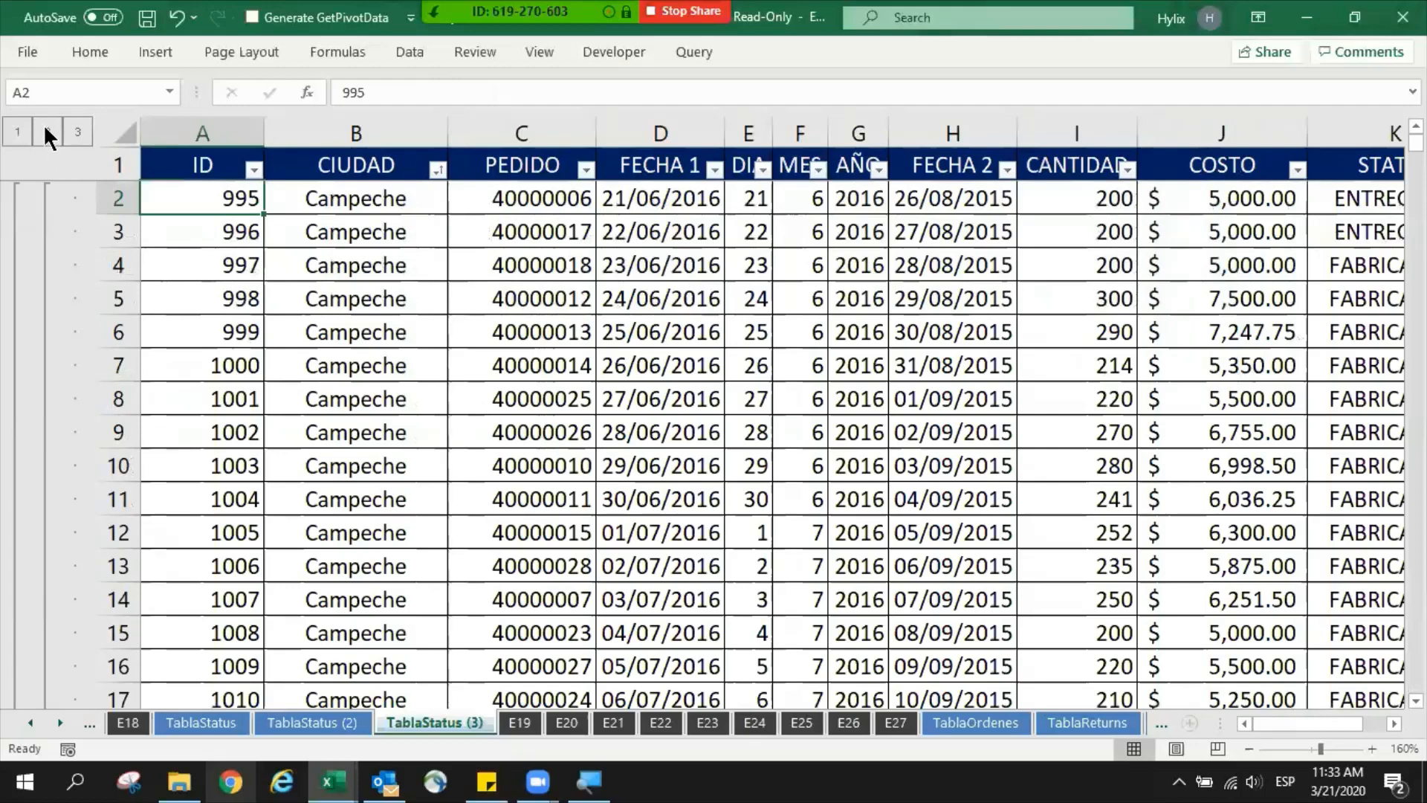
click(18, 131)
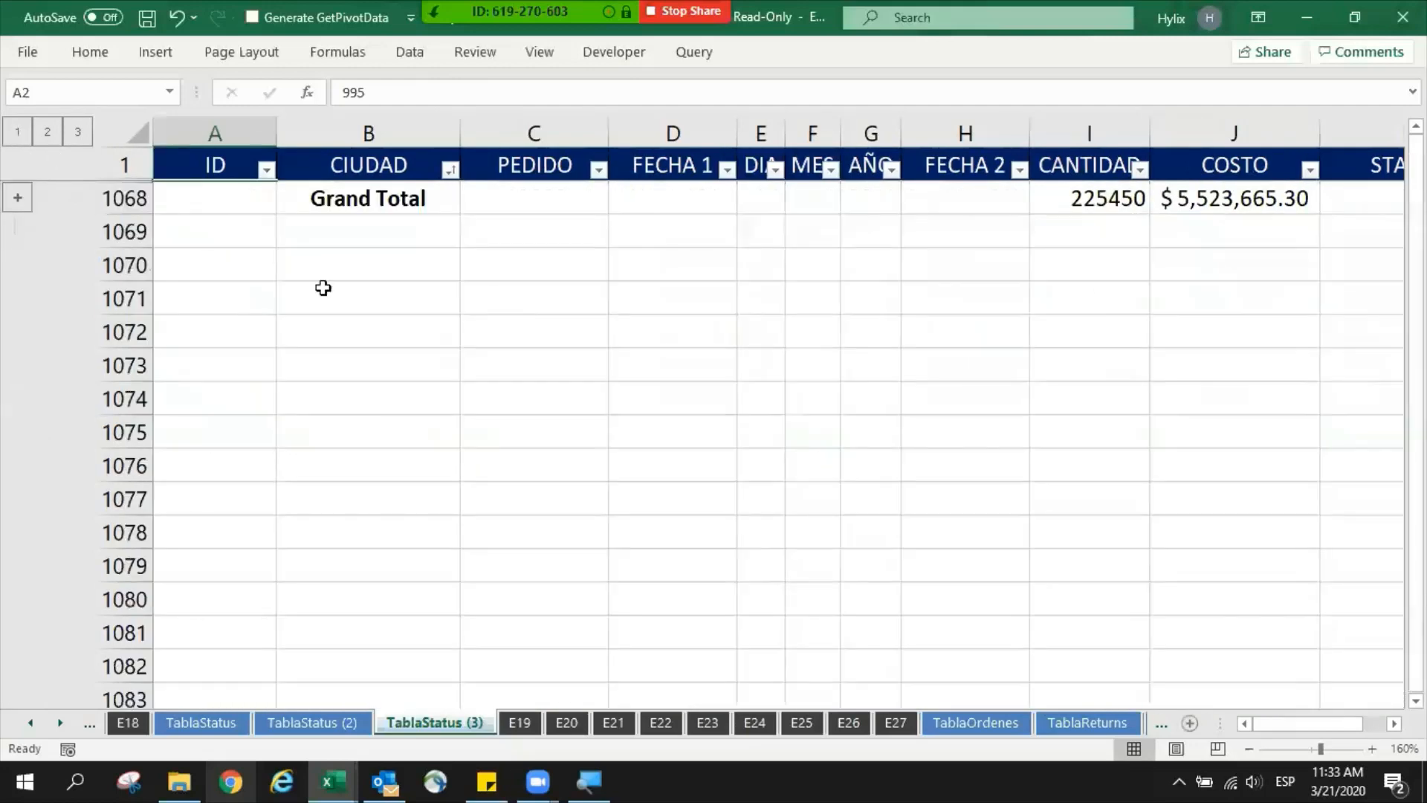
drag(140, 172, 128, 265)
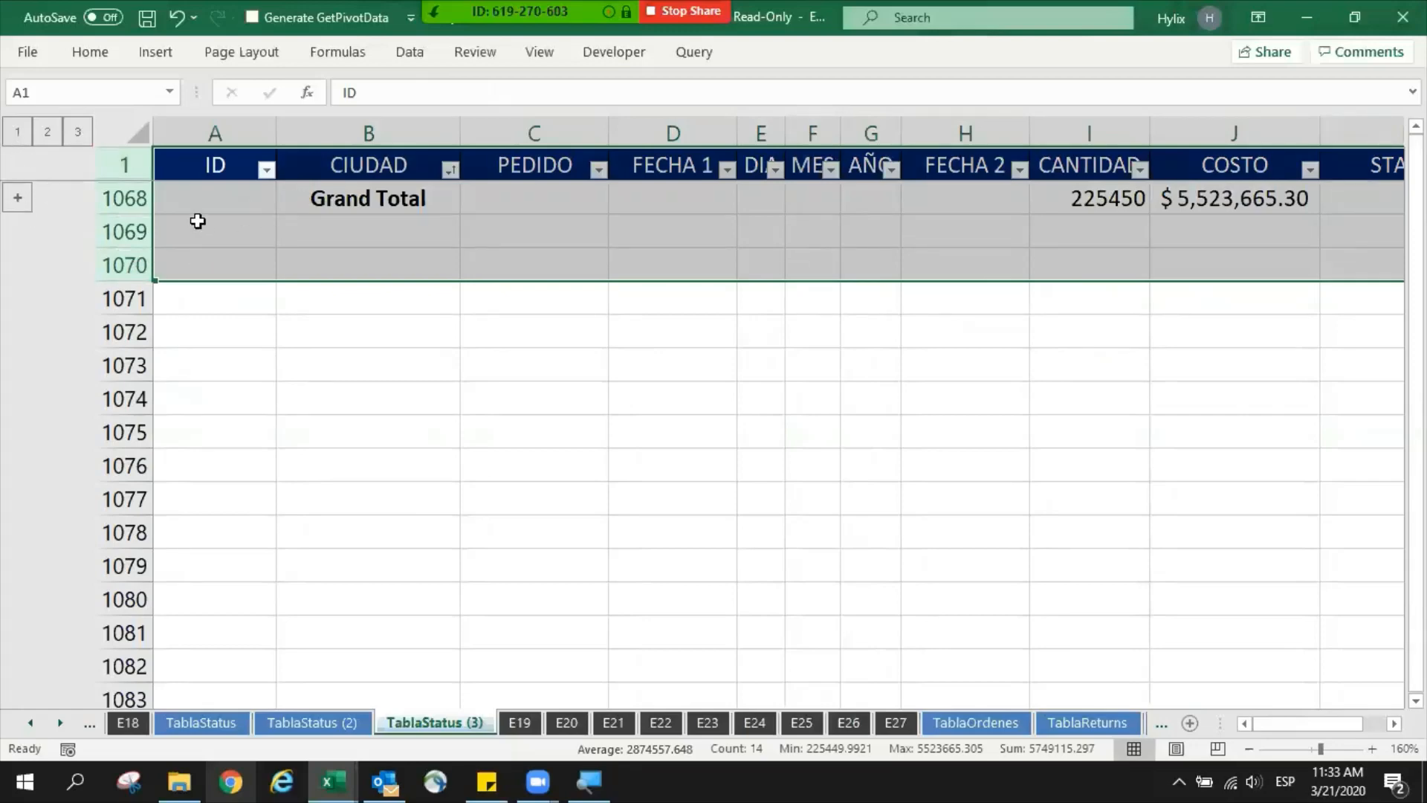
- Expand the Grand Total group, then alternate the outline between level 1 and level 2 to compare the grand total with the city subtotals
click(197, 221)
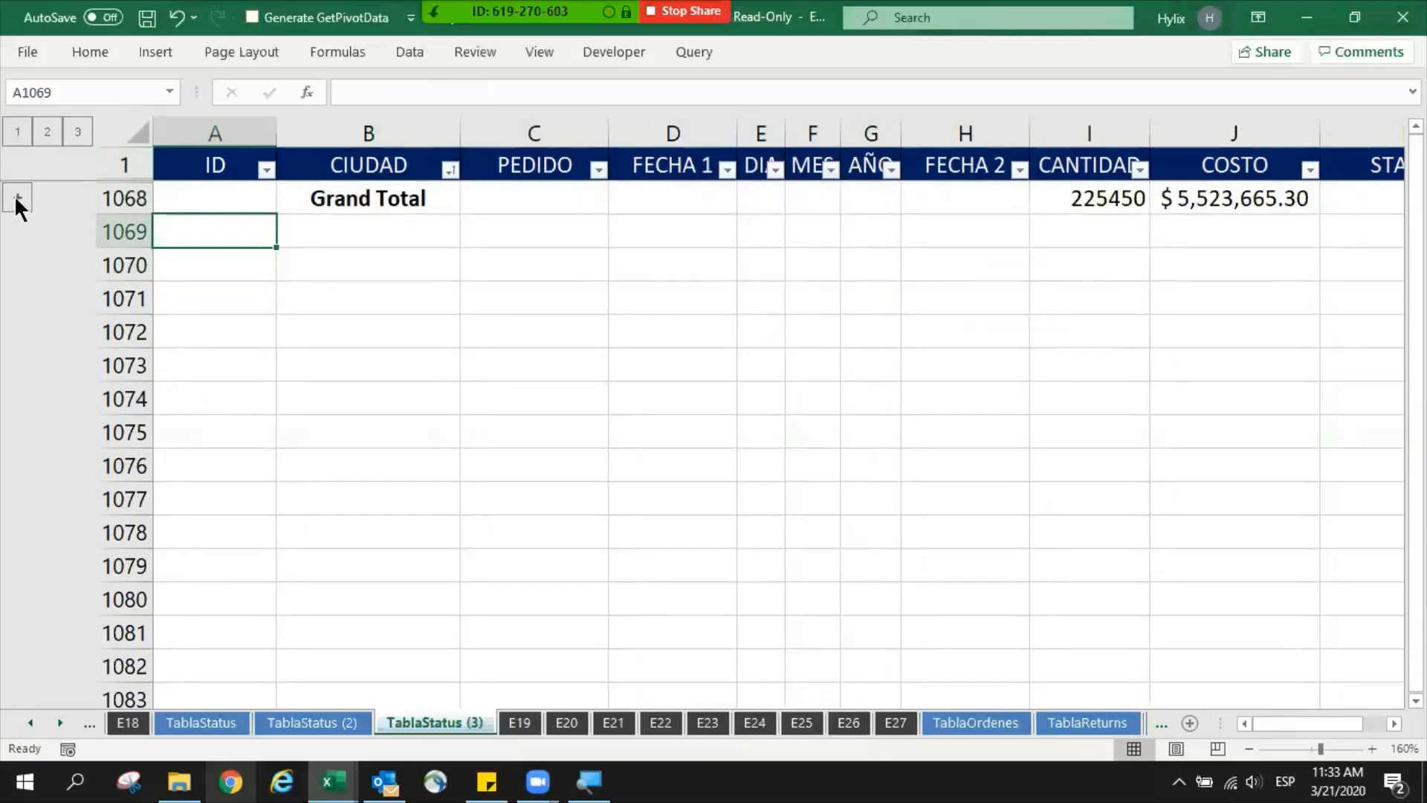
click(17, 198)
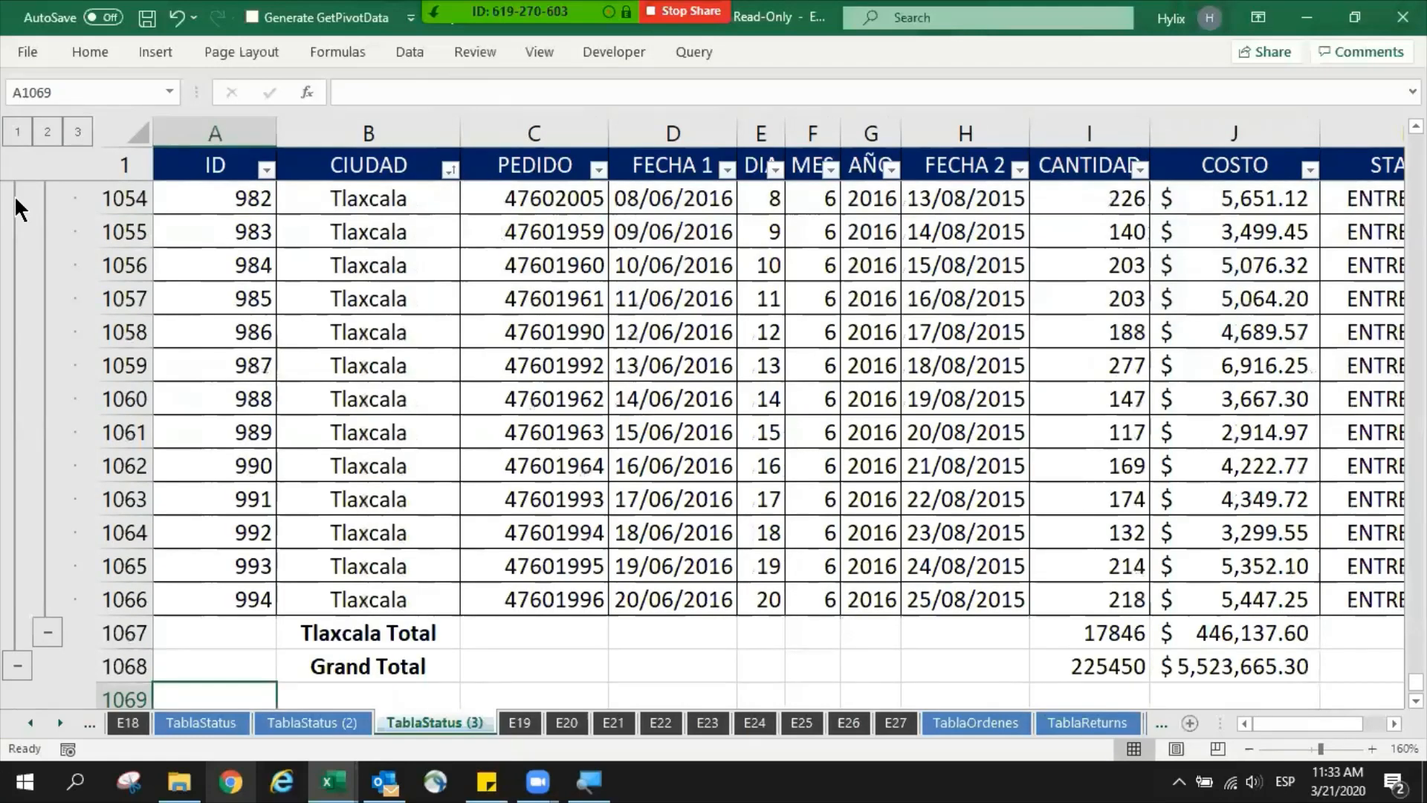
click(19, 132)
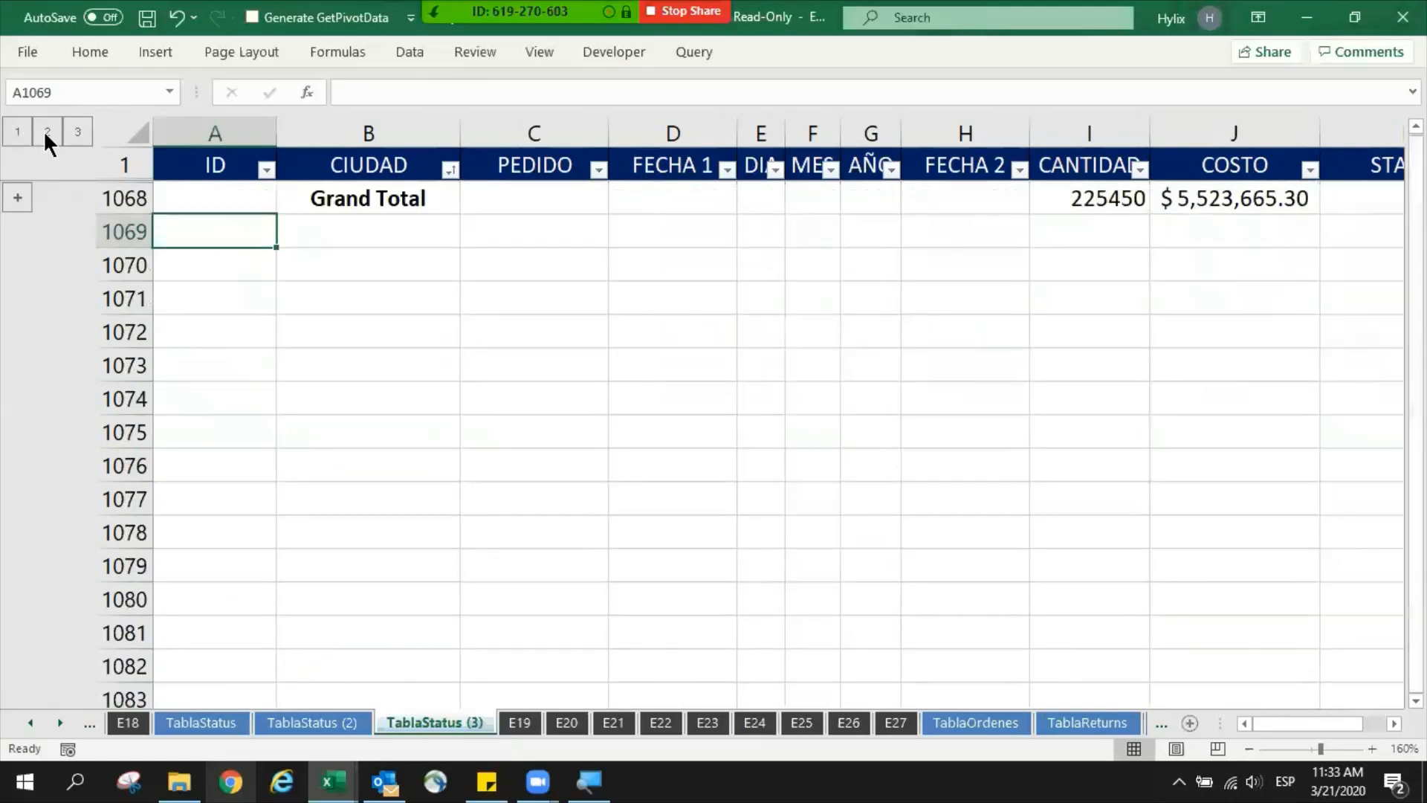
click(47, 131)
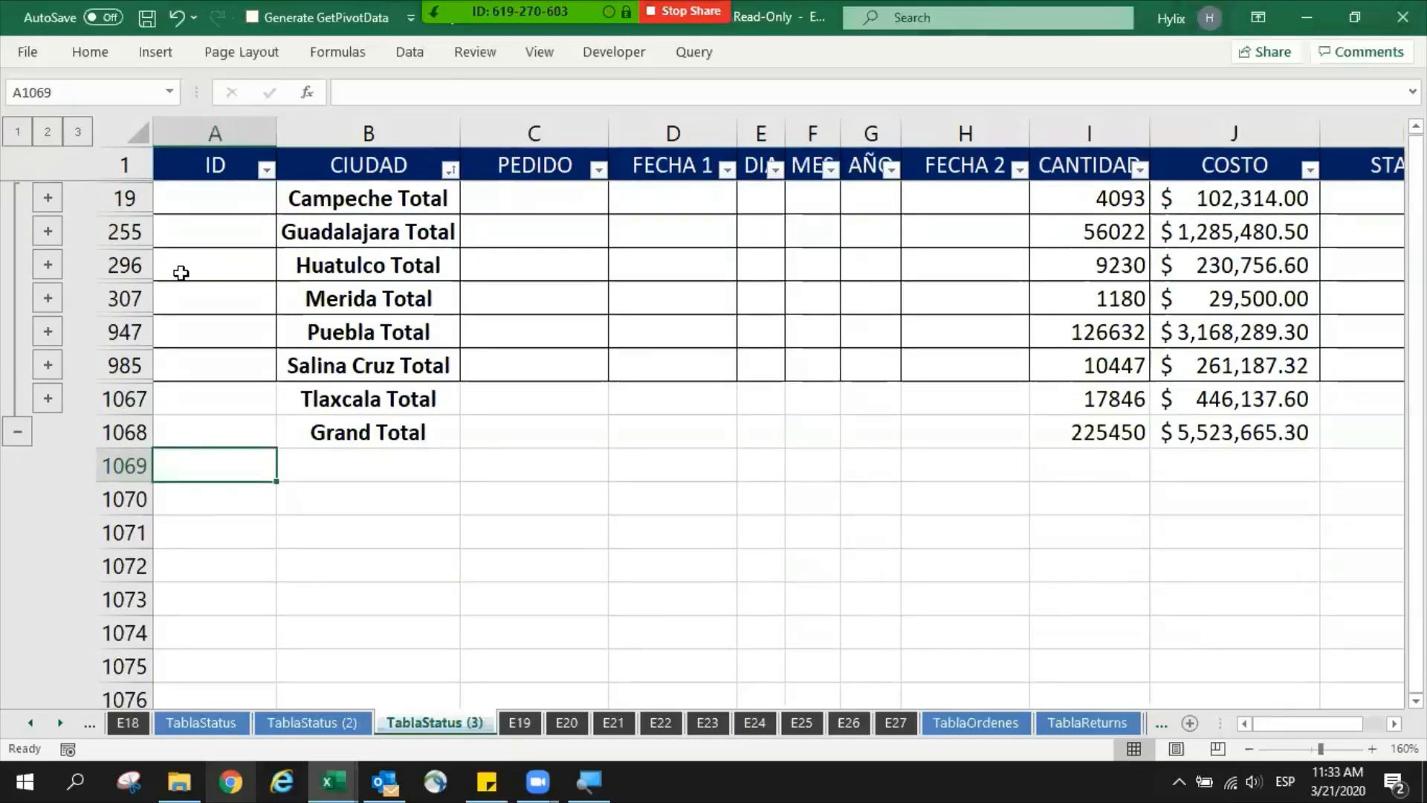
click(17, 131)
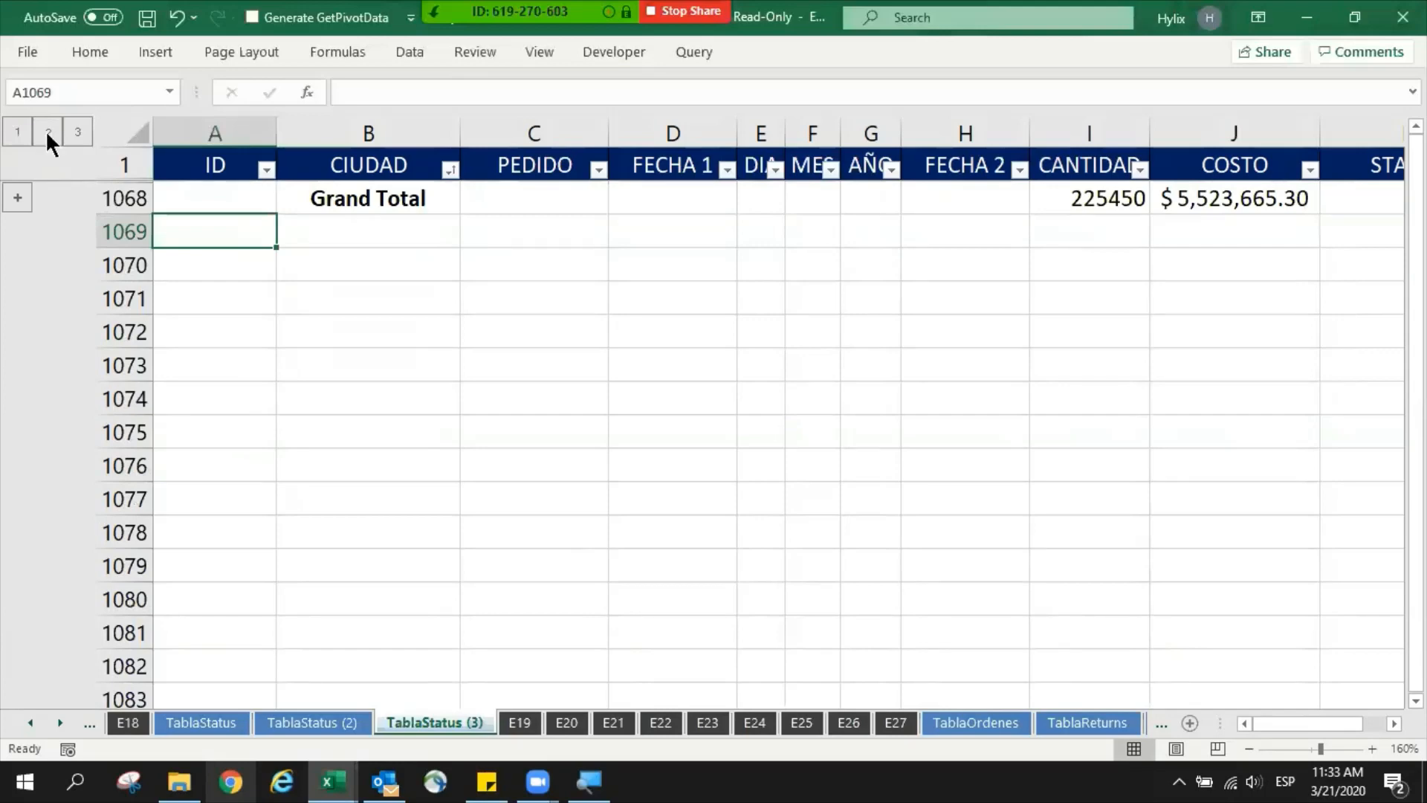
click(47, 130)
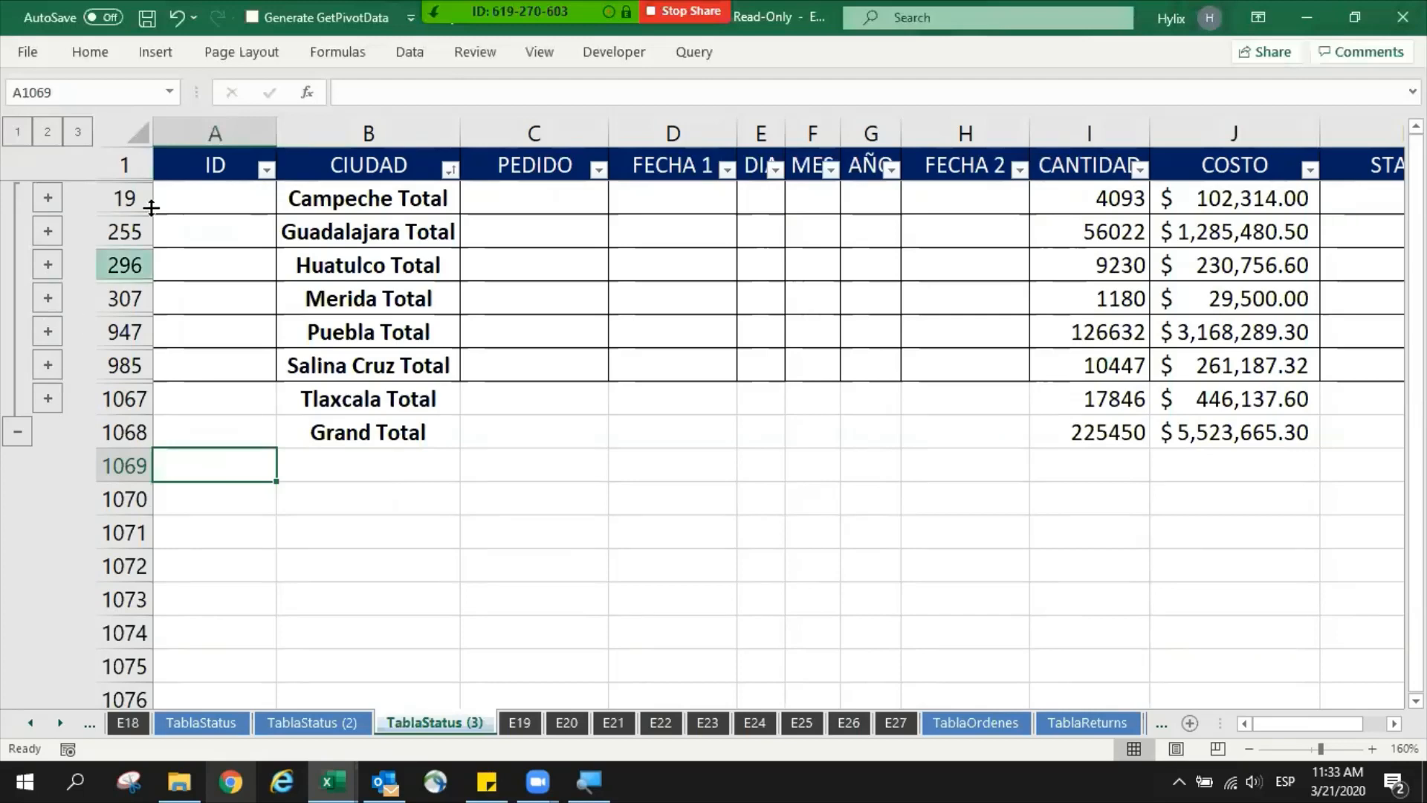
- Go through the Campeche, Guadalajara and Huatulco Total rows to point out the row numbers kept at outline level 2
click(327, 195)
click(121, 199)
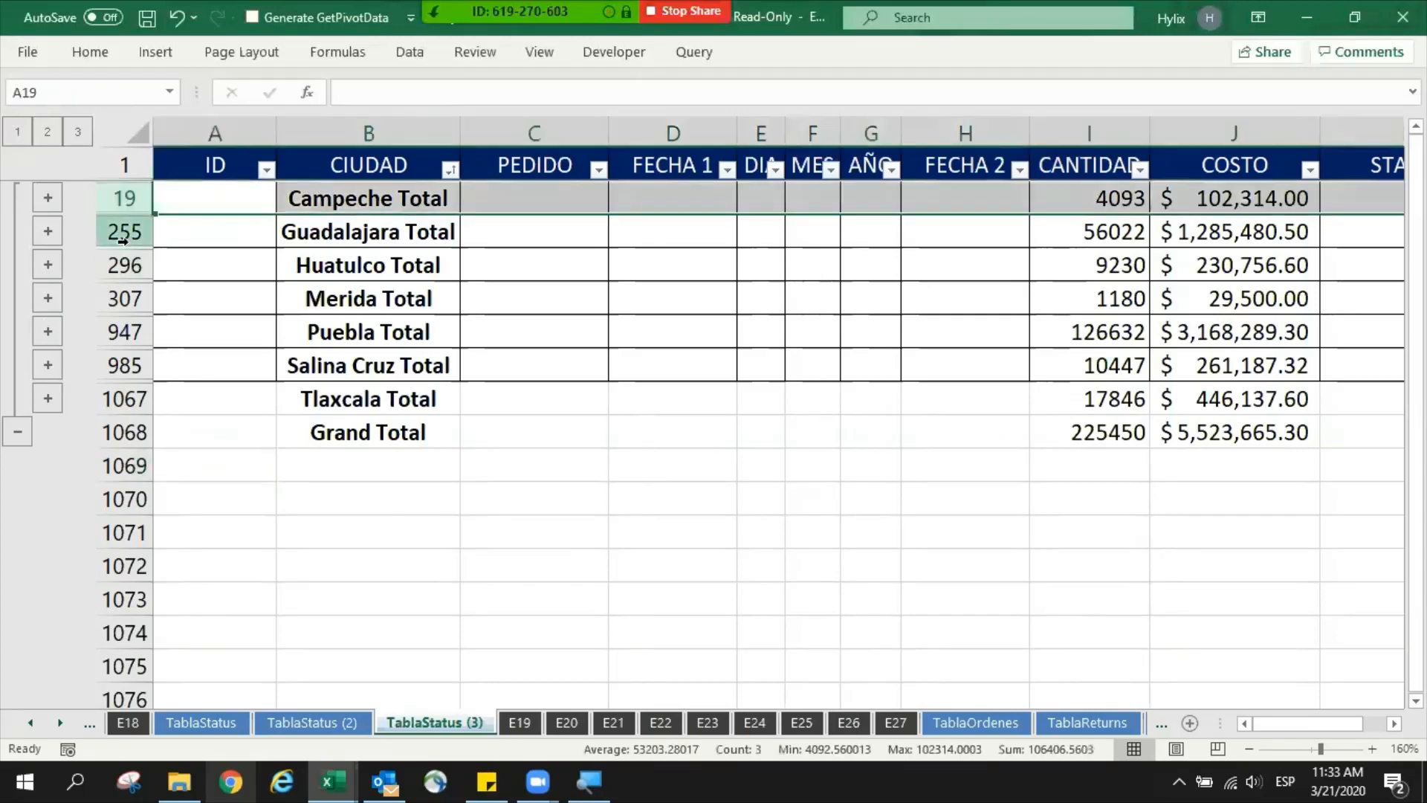
click(123, 231)
click(124, 264)
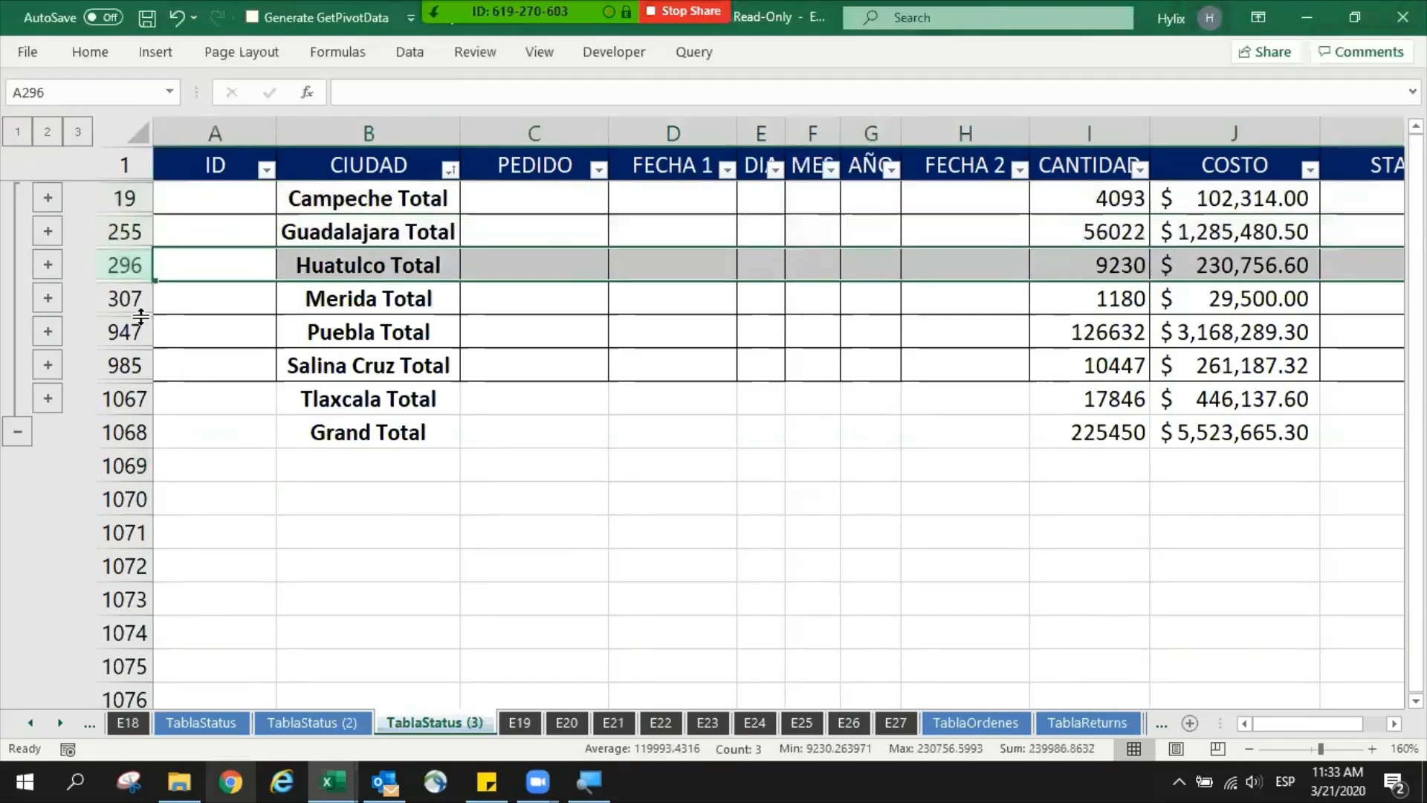
click(121, 197)
click(117, 232)
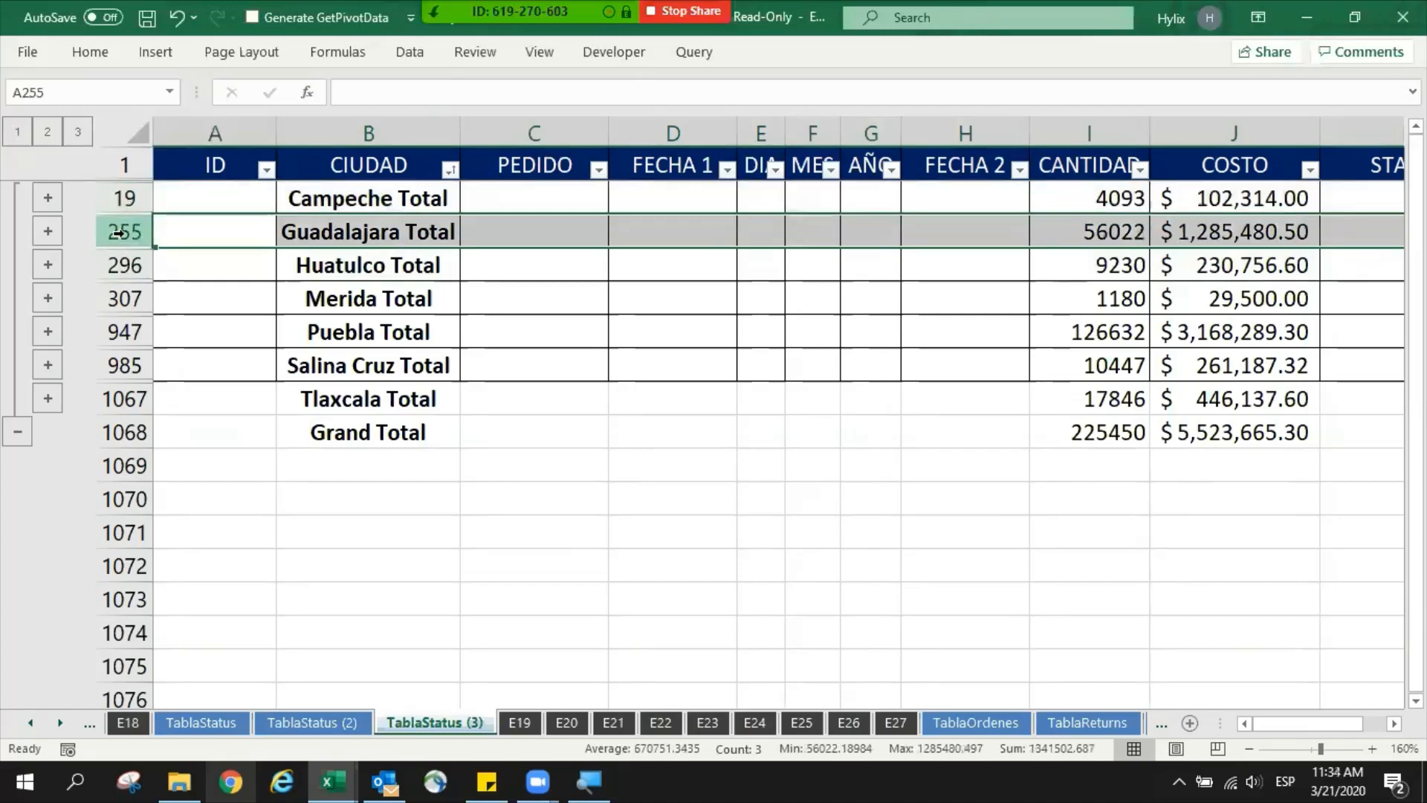
drag(312, 267, 127, 267)
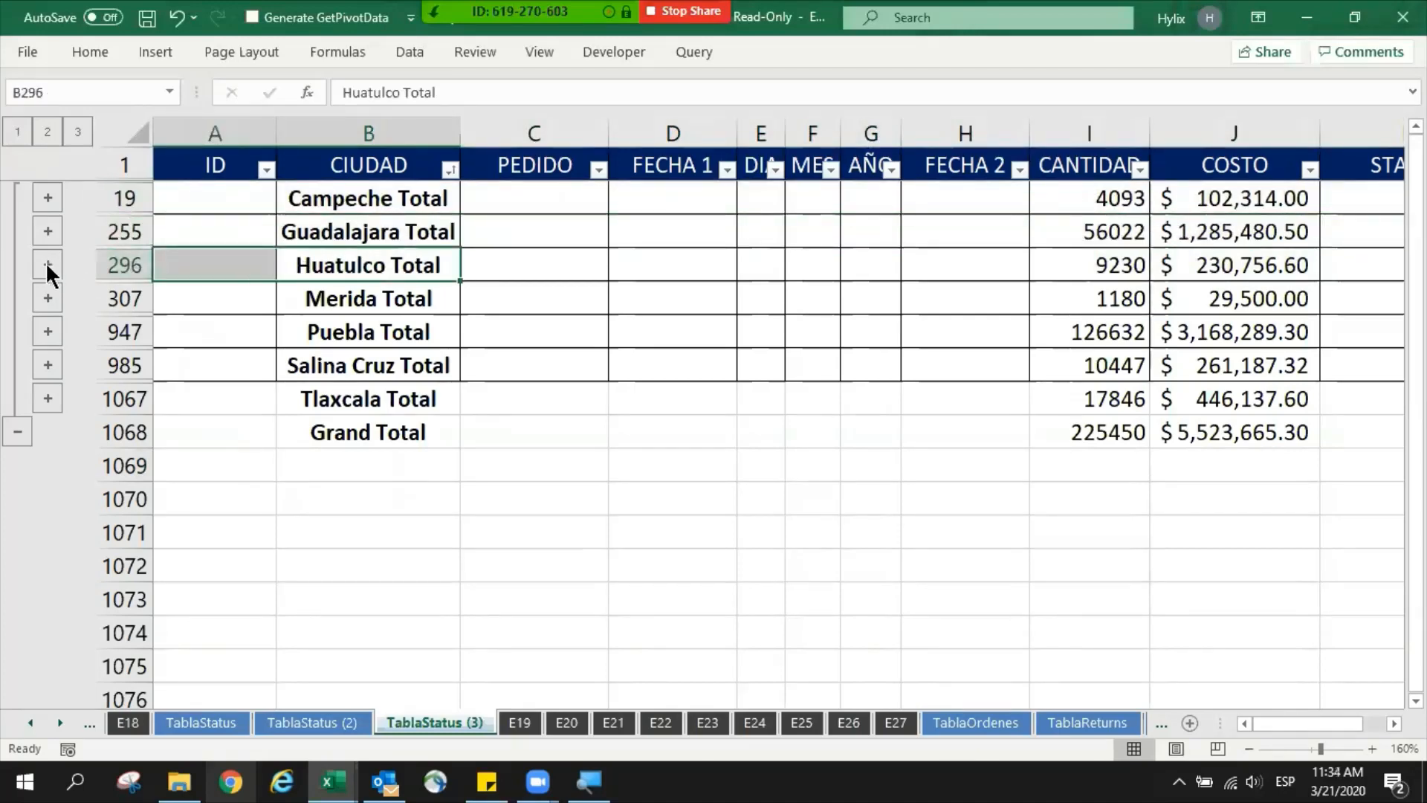
- Expand the Huatulco group and highlight its detail rows above the Huatulco Total to examine them
click(47, 265)
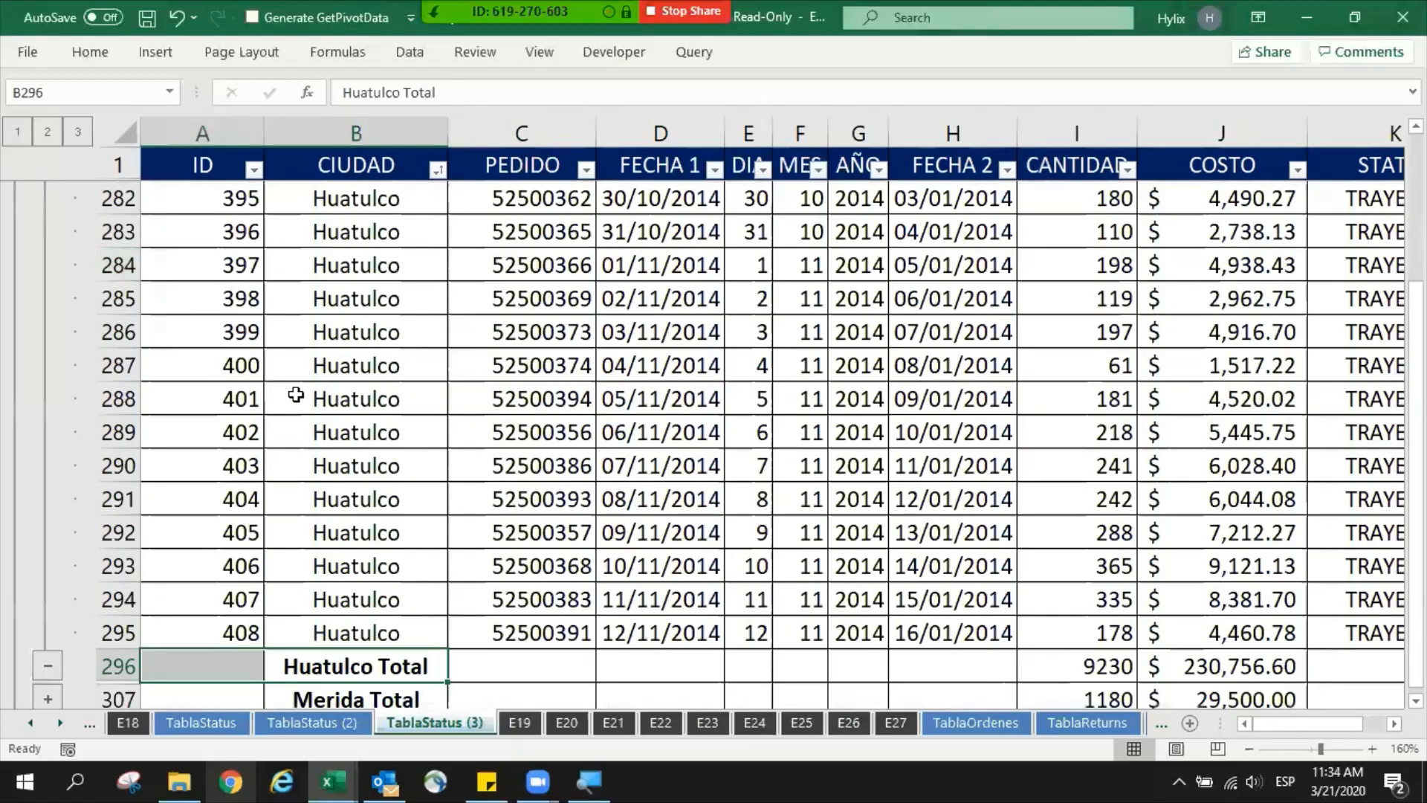
scroll(225, 452, down, 2)
drag(126, 450, 105, 148)
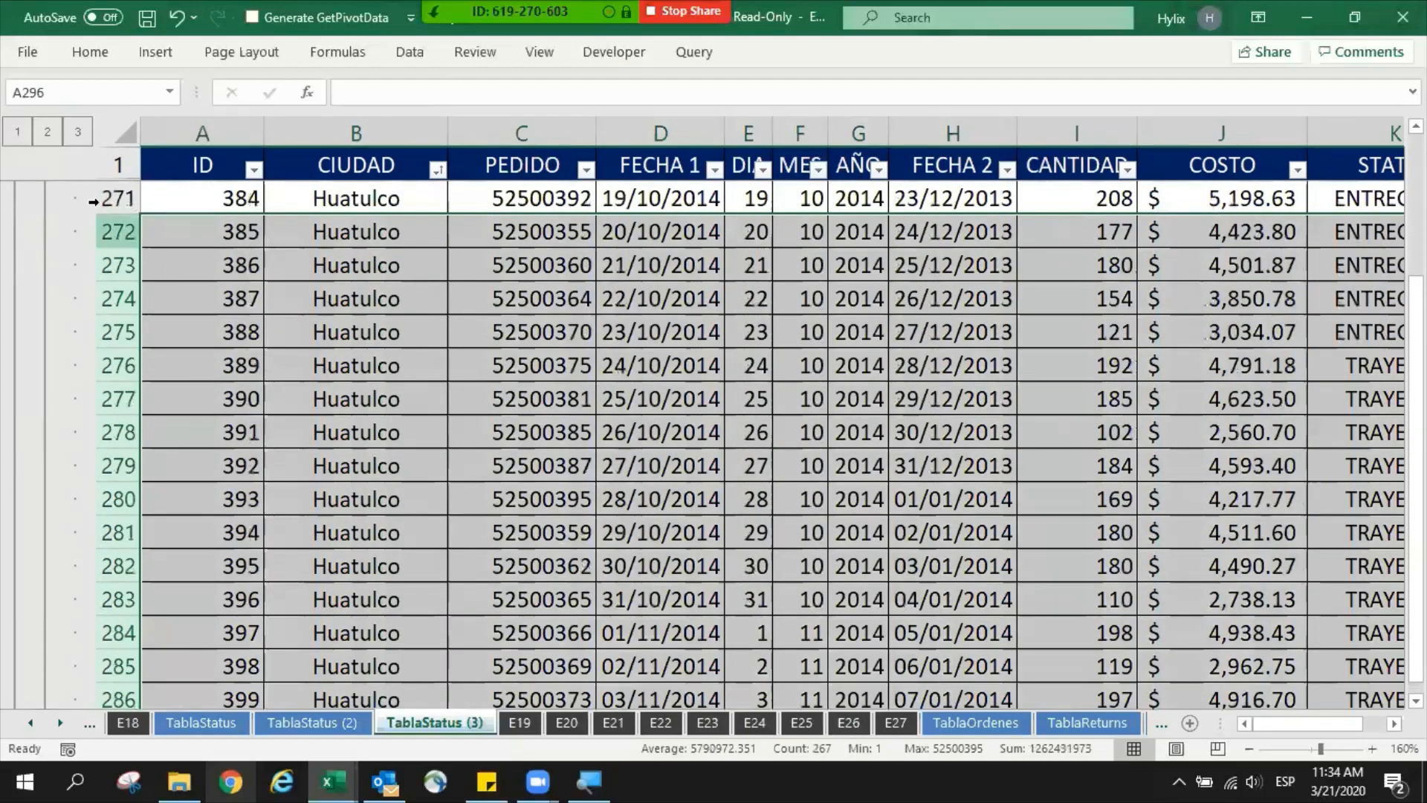
click(434, 425)
scroll(434, 424, down, 4)
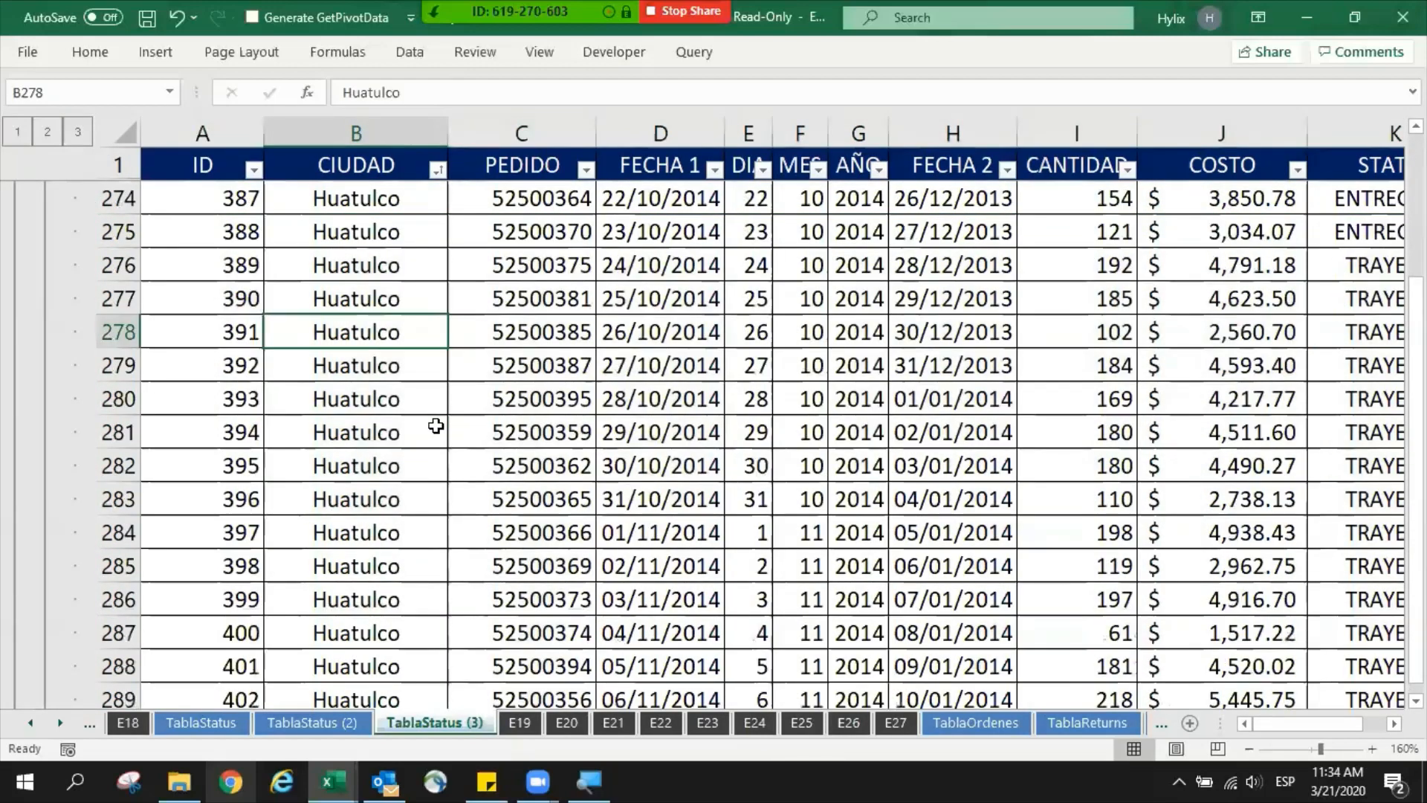
- Cycle the outline through levels 2, 3 and 2 to review the subtotals and the detail, then collapse it to level 1
click(47, 129)
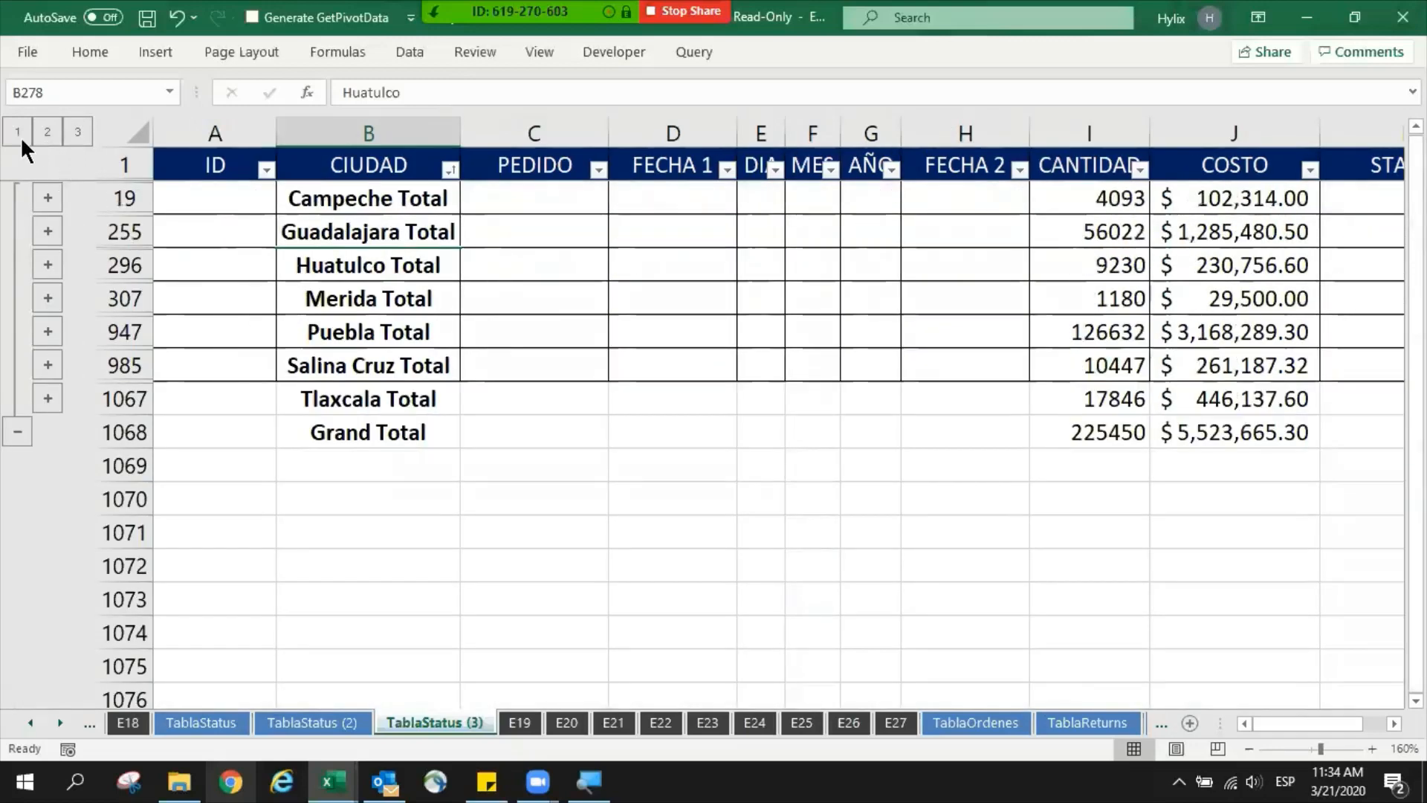
click(79, 132)
scroll(339, 279, down, 5)
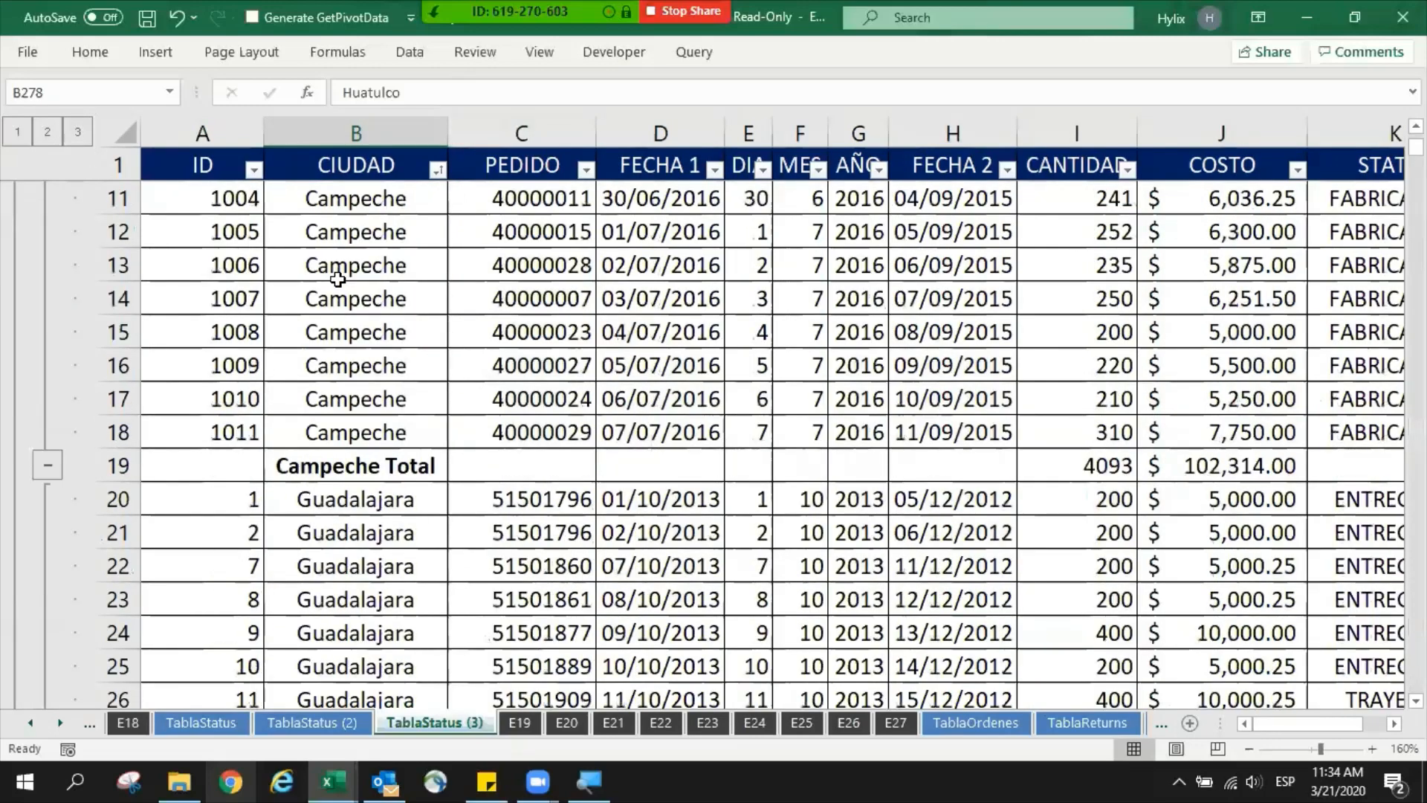
scroll(338, 278, up, 5)
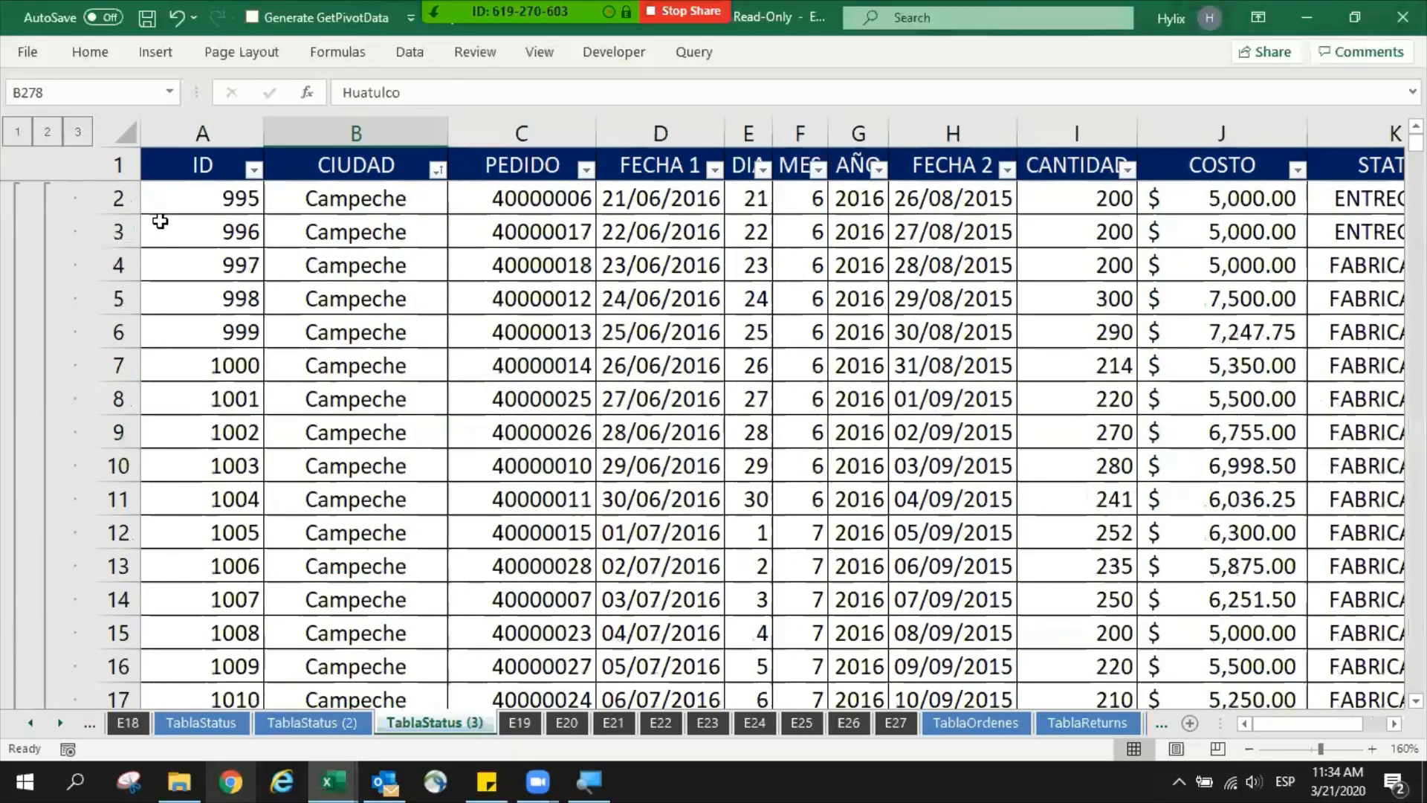
click(48, 131)
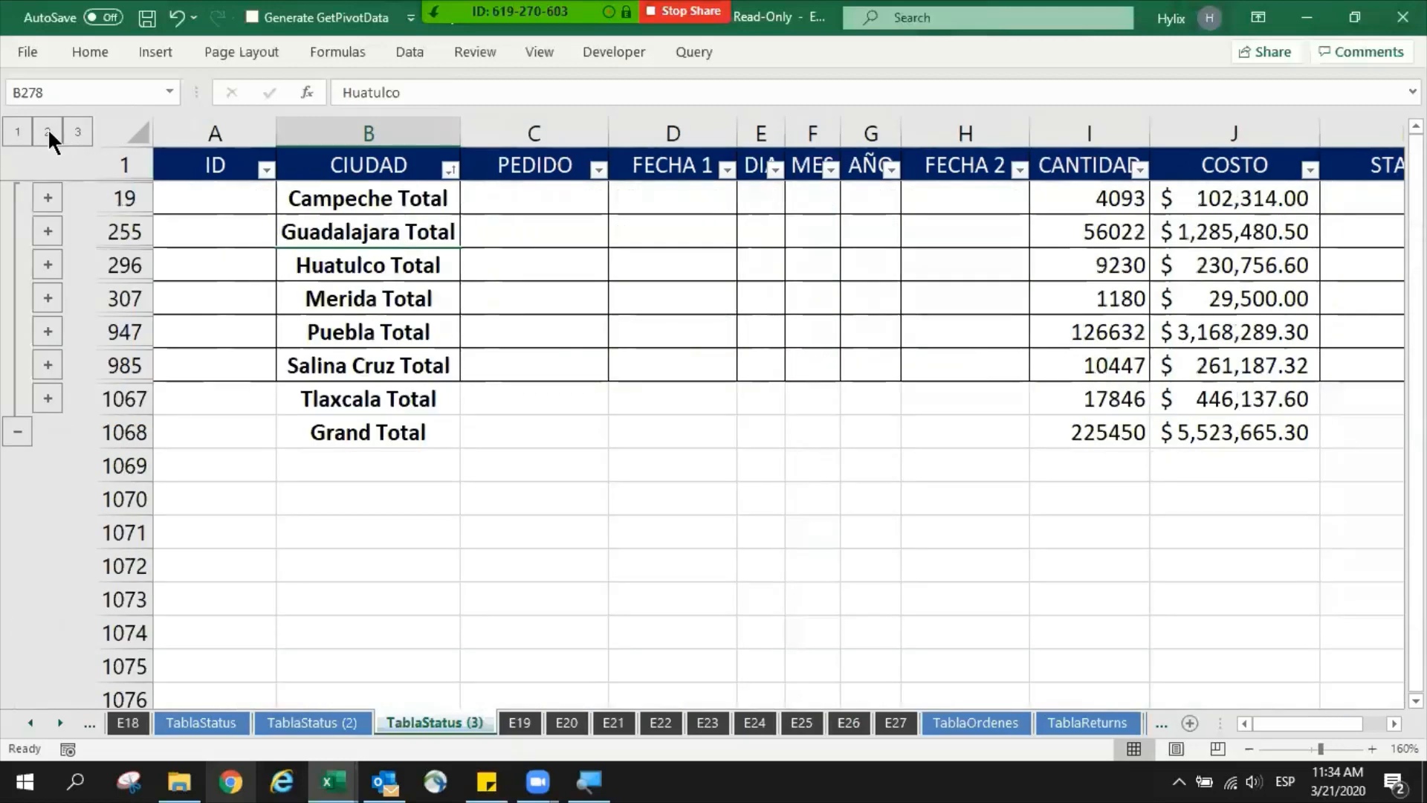
click(12, 130)
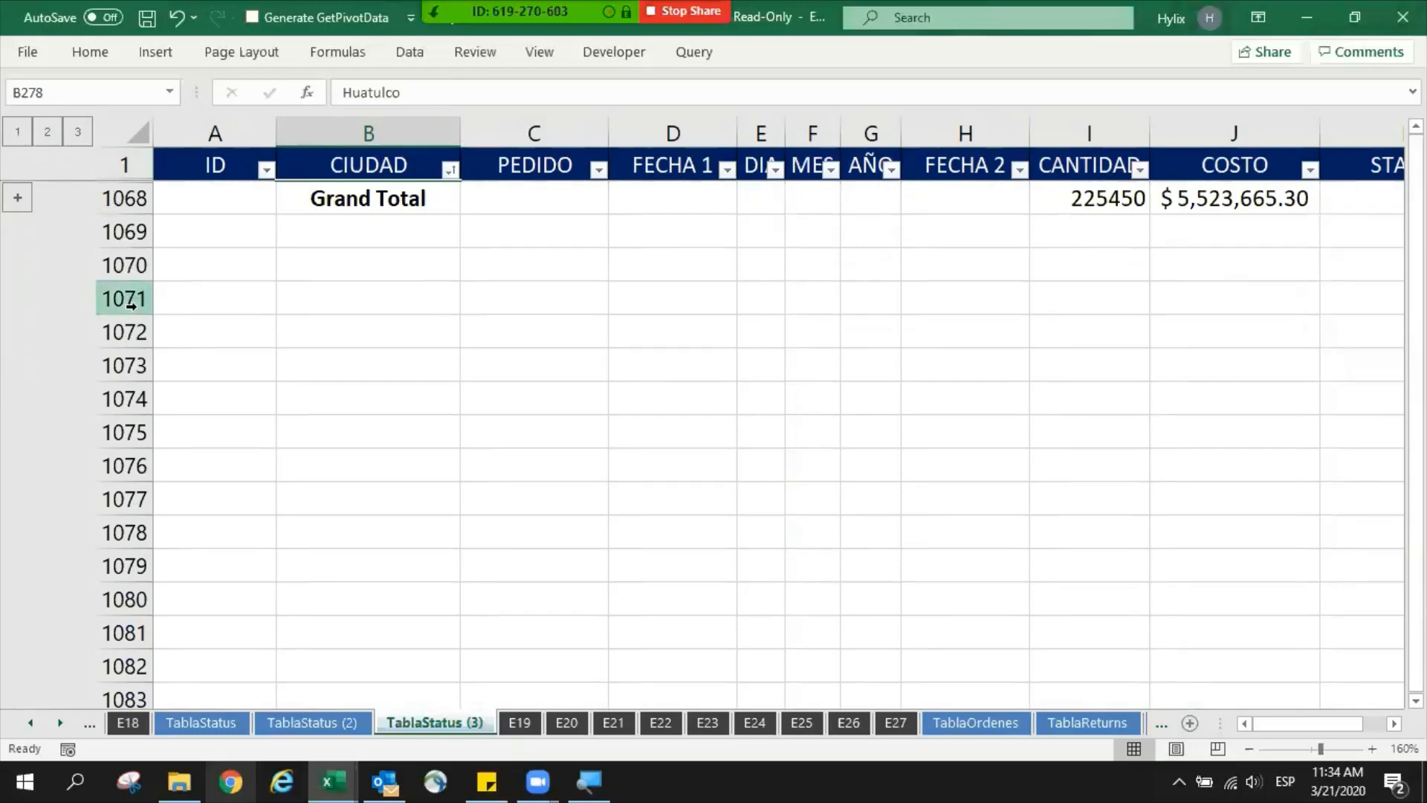
- Review the Hide and Unhide options for rows 1071 to 1076 and, at outline level 2, for rows 296 to 307, without applying either
drag(134, 299, 123, 467)
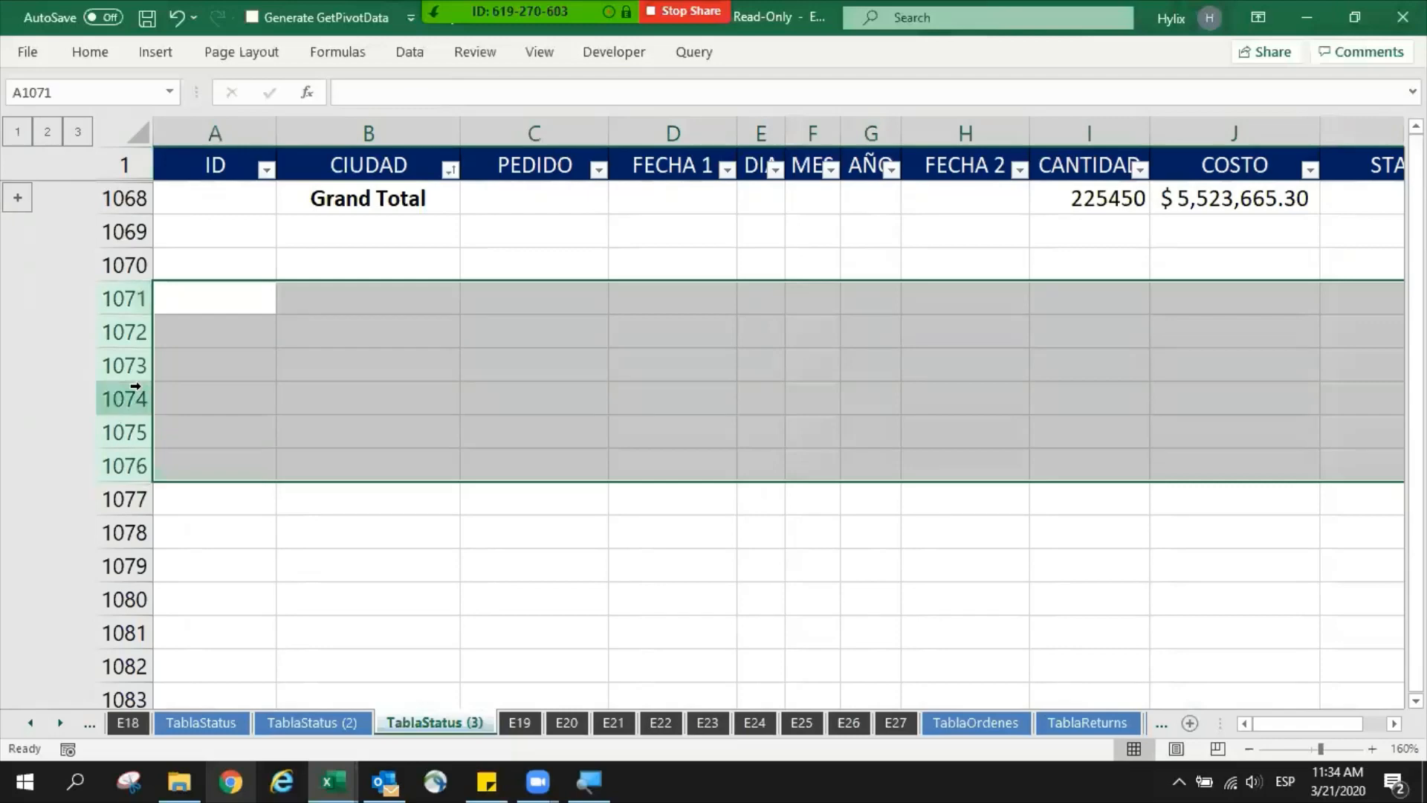
right_click(117, 394)
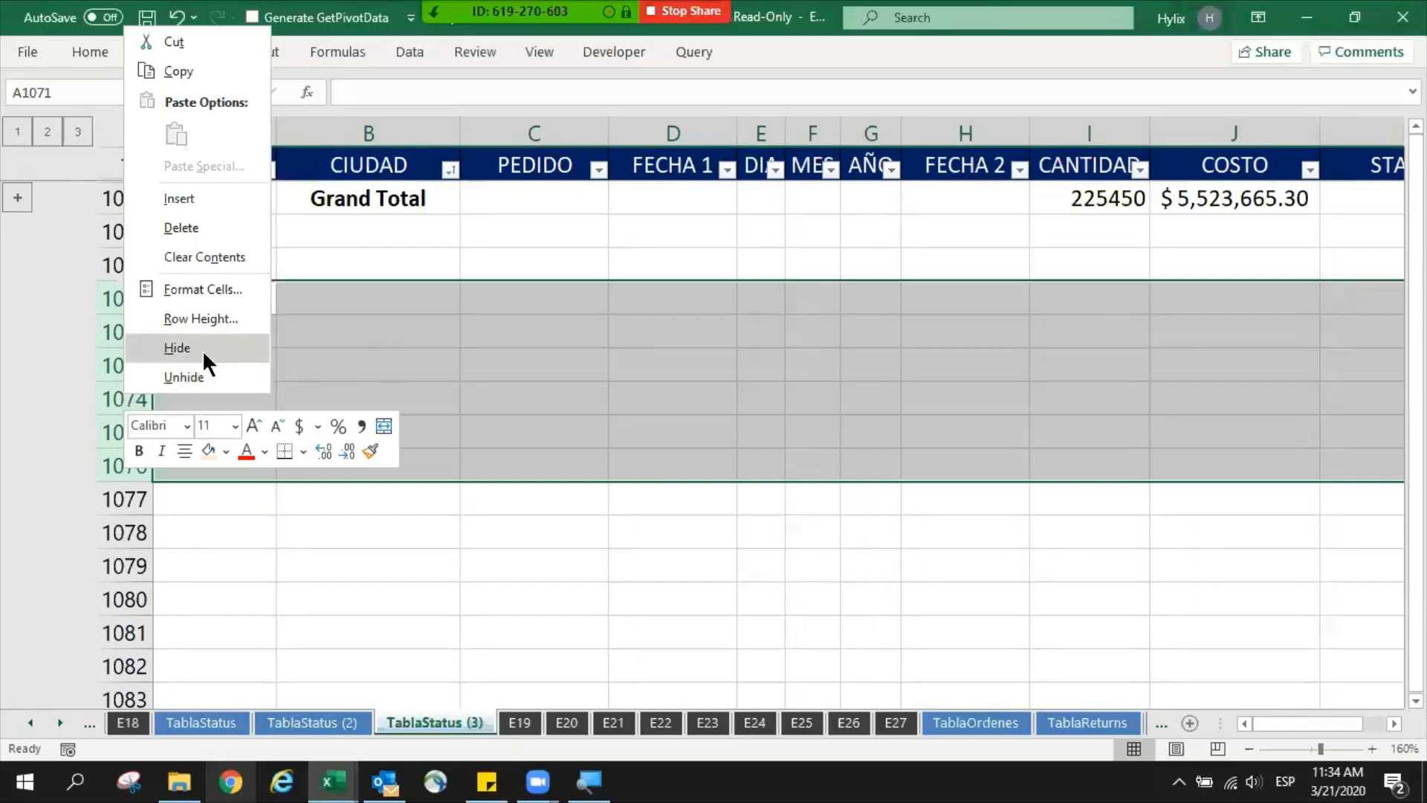
click(392, 348)
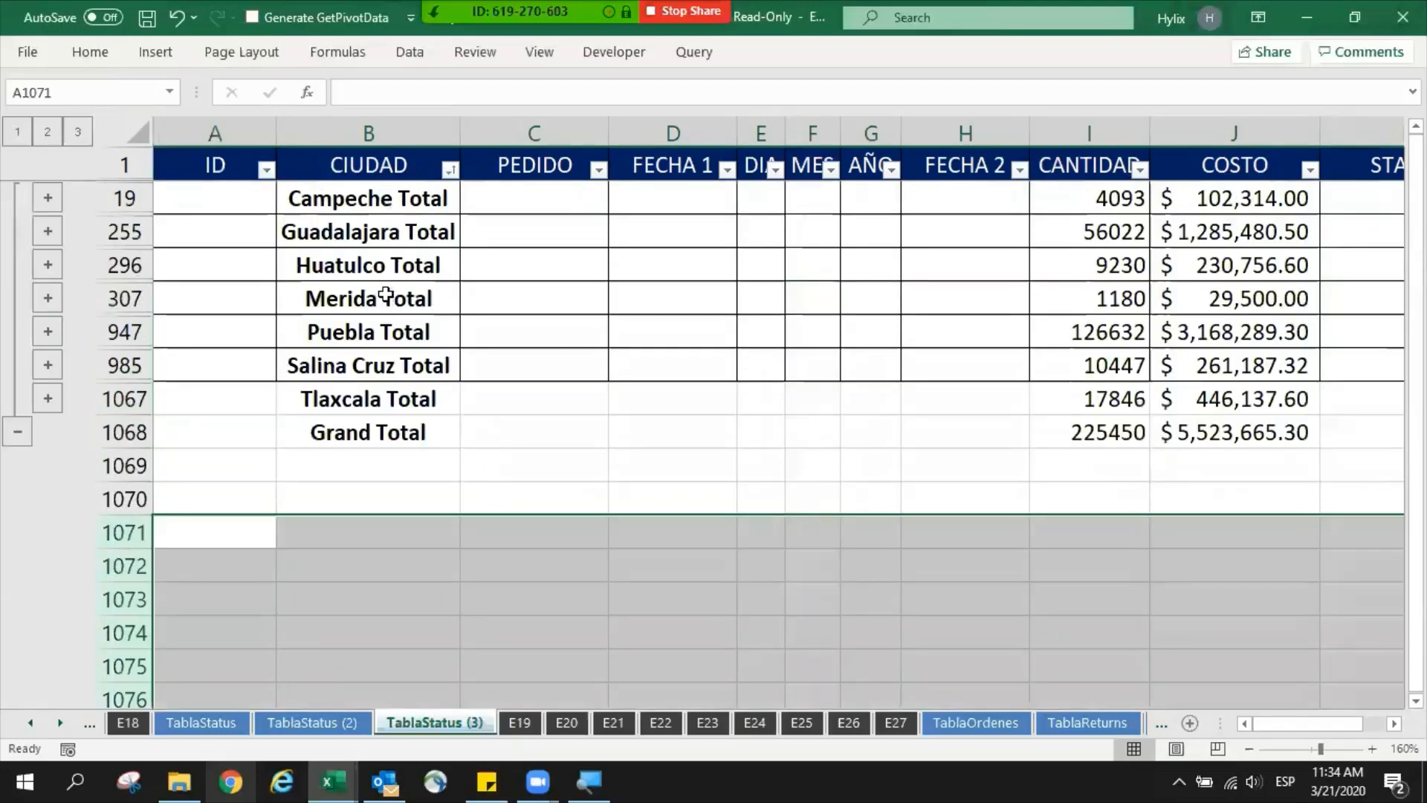
click(390, 296)
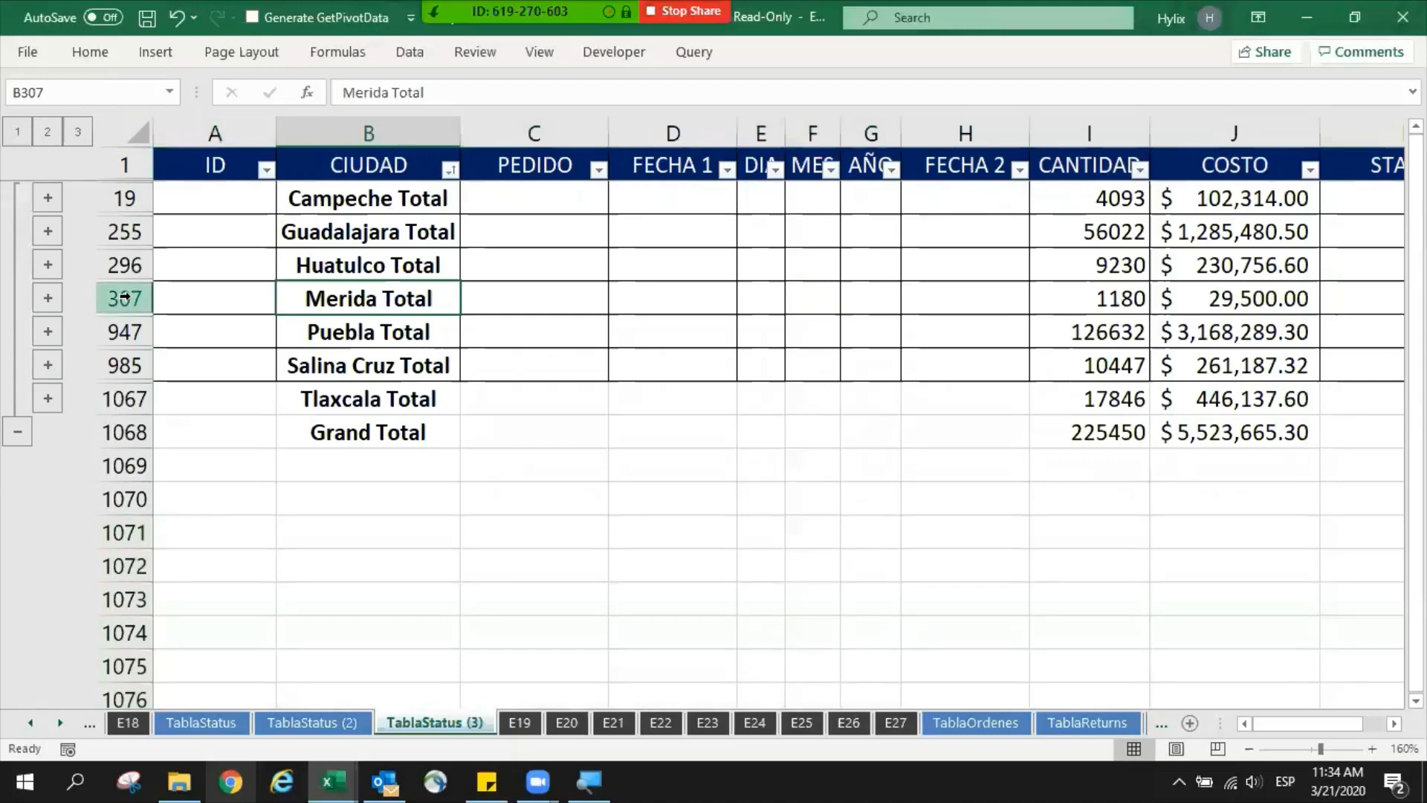
drag(122, 265, 123, 299)
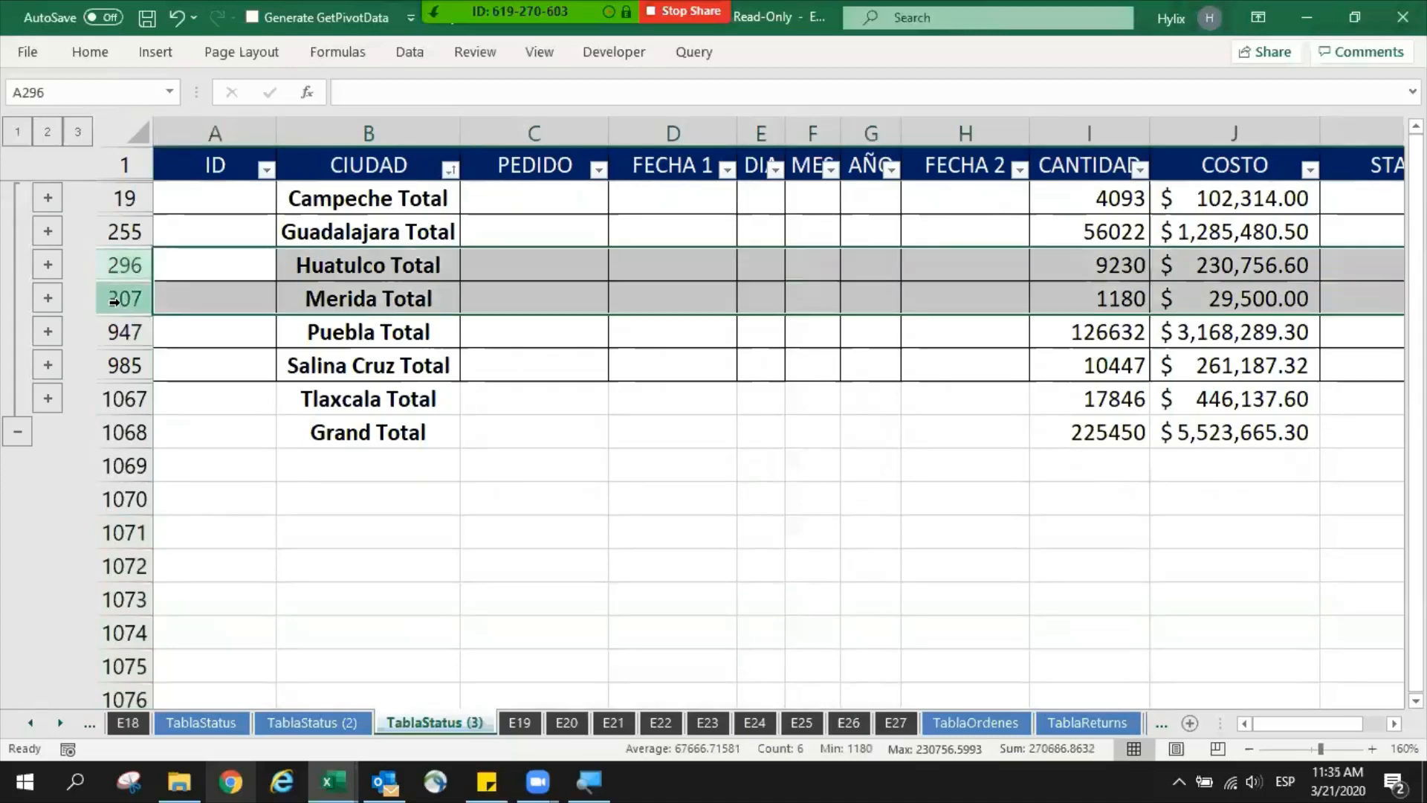
right_click(123, 300)
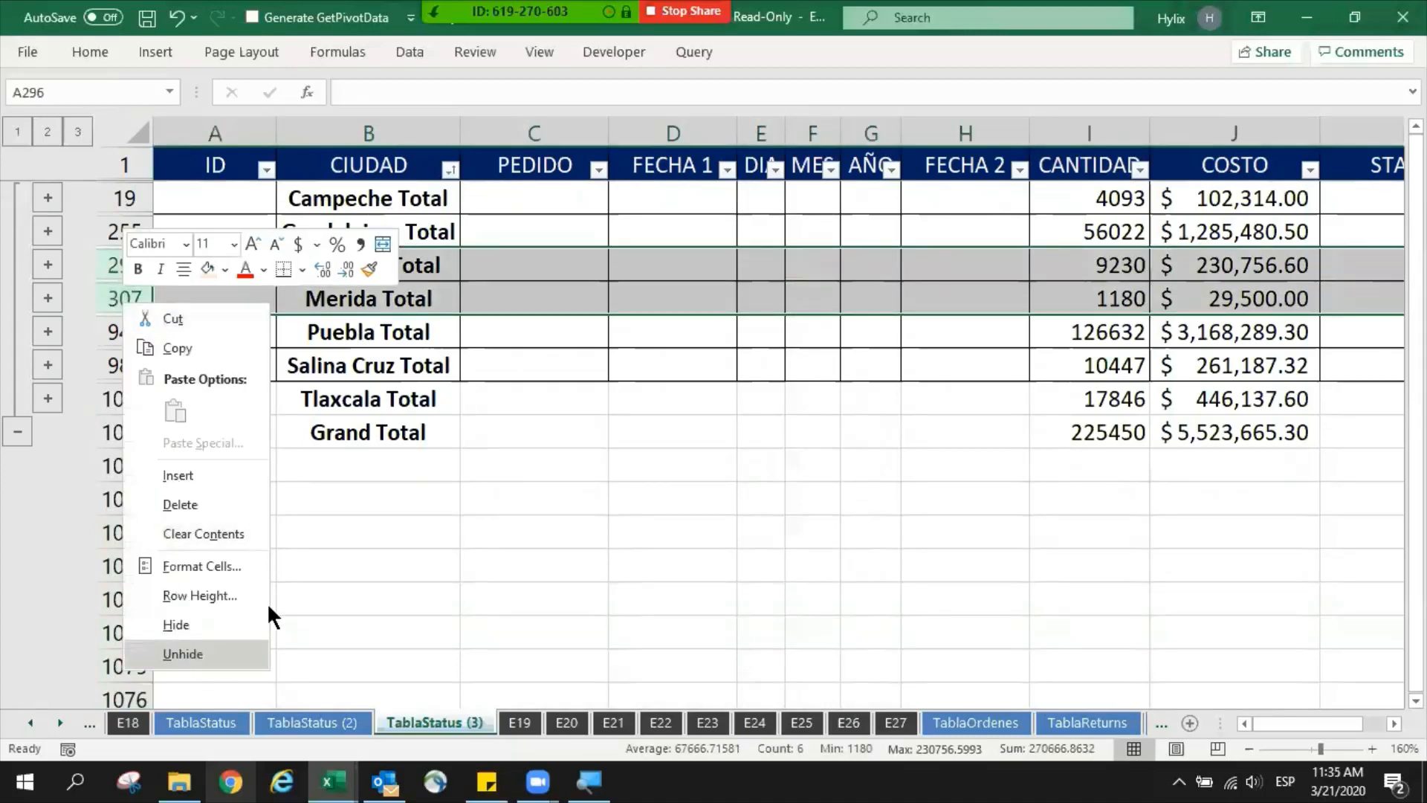
key(Escape)
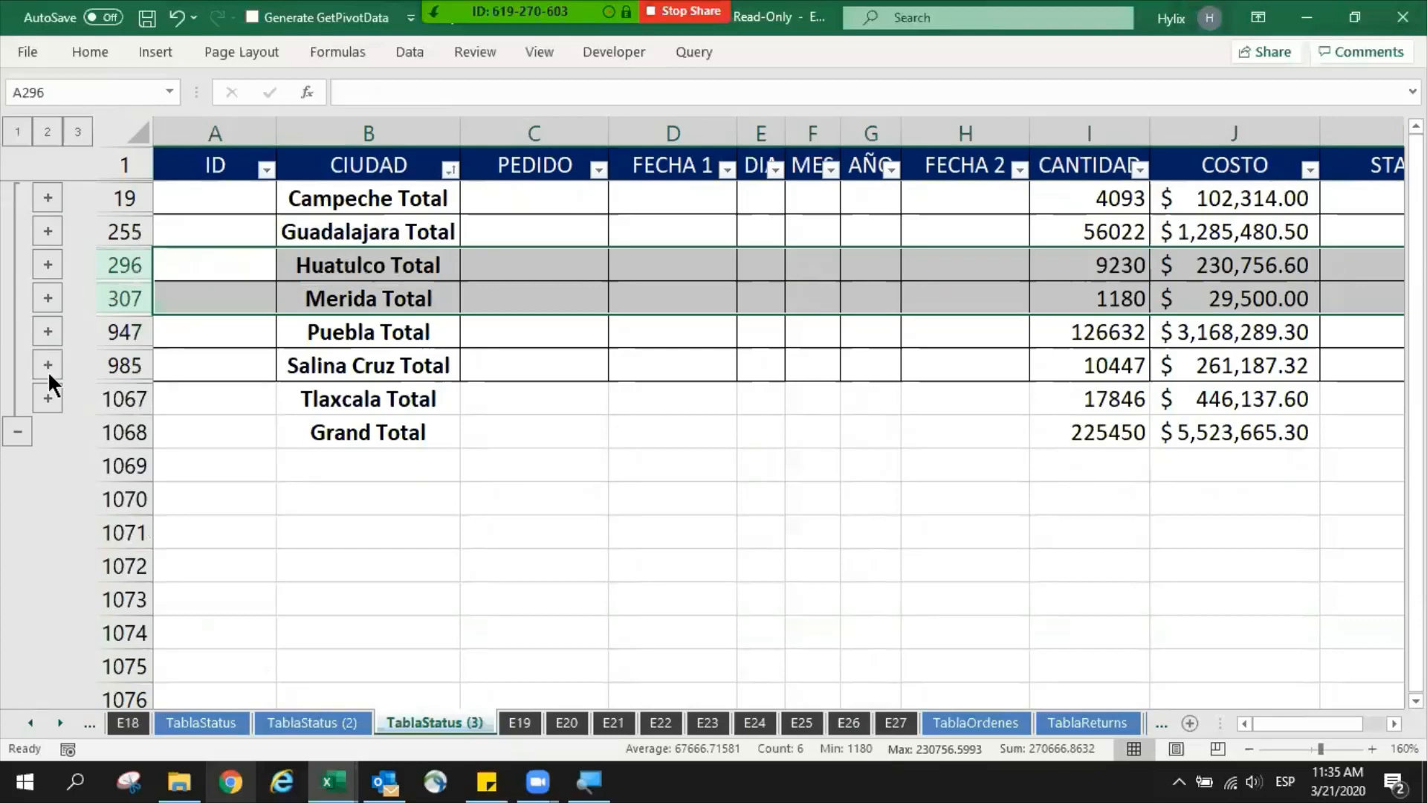
click(399, 431)
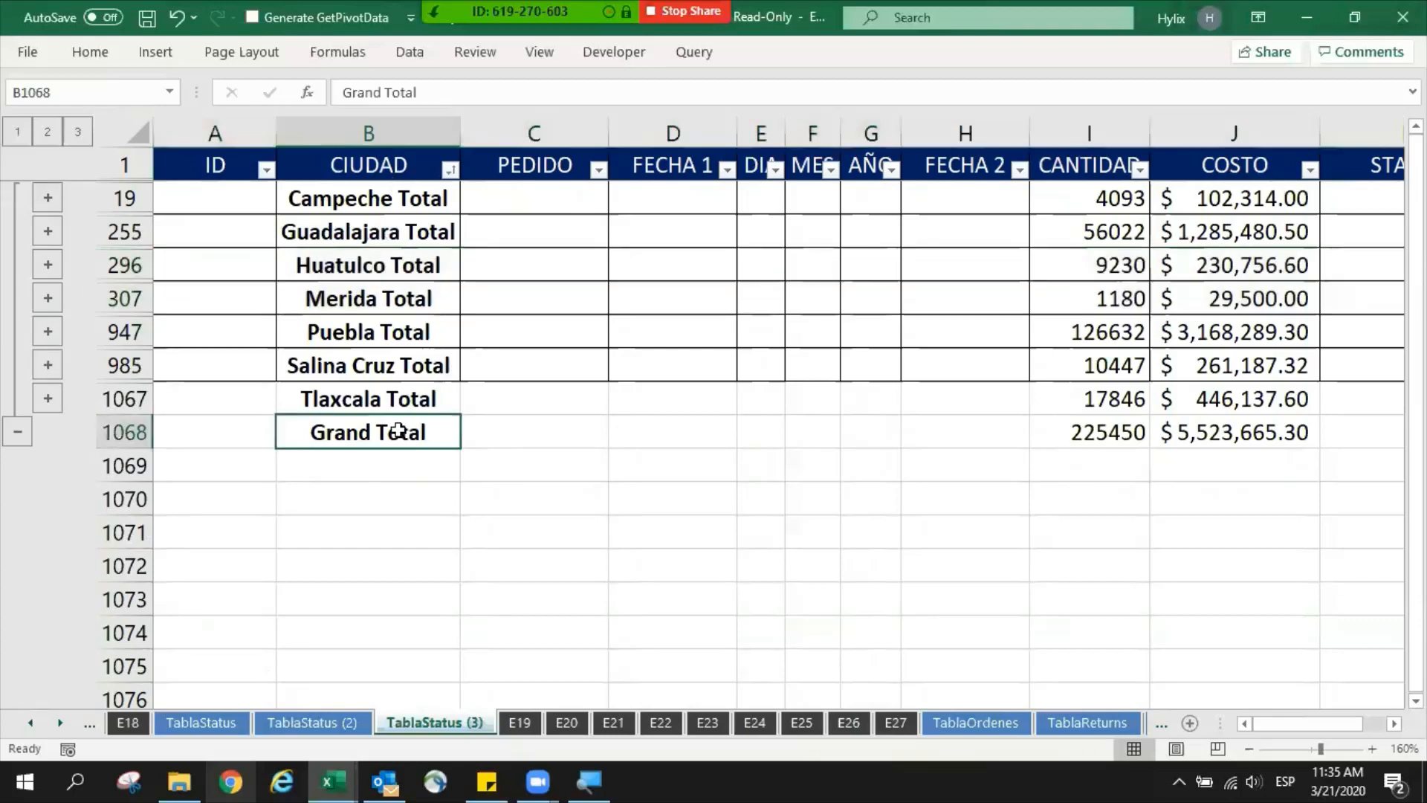
- Clear the CIUDAD filter on the TablaStatus (2) sheet and check the cities offered in that column's filter
ctrl+click(336, 716)
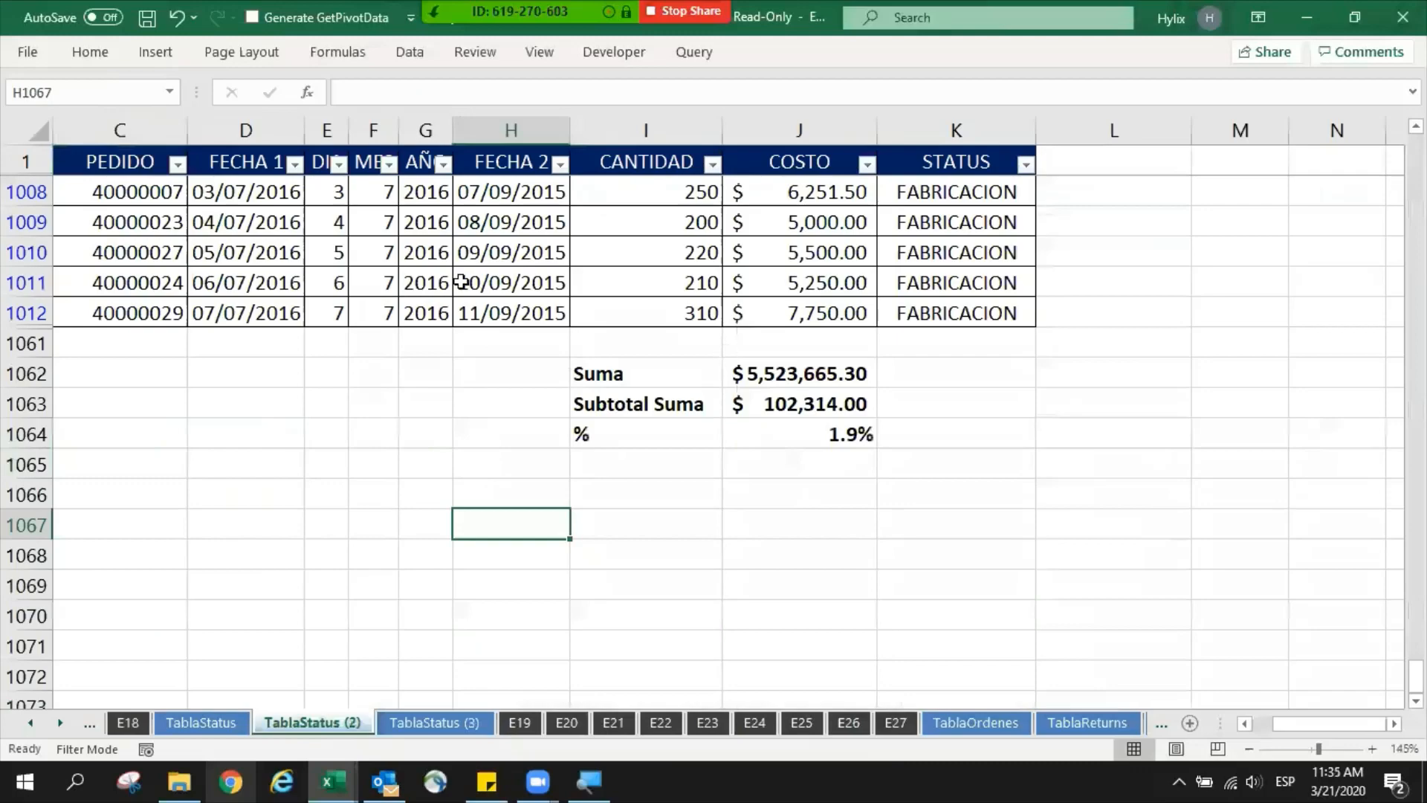
click(466, 280)
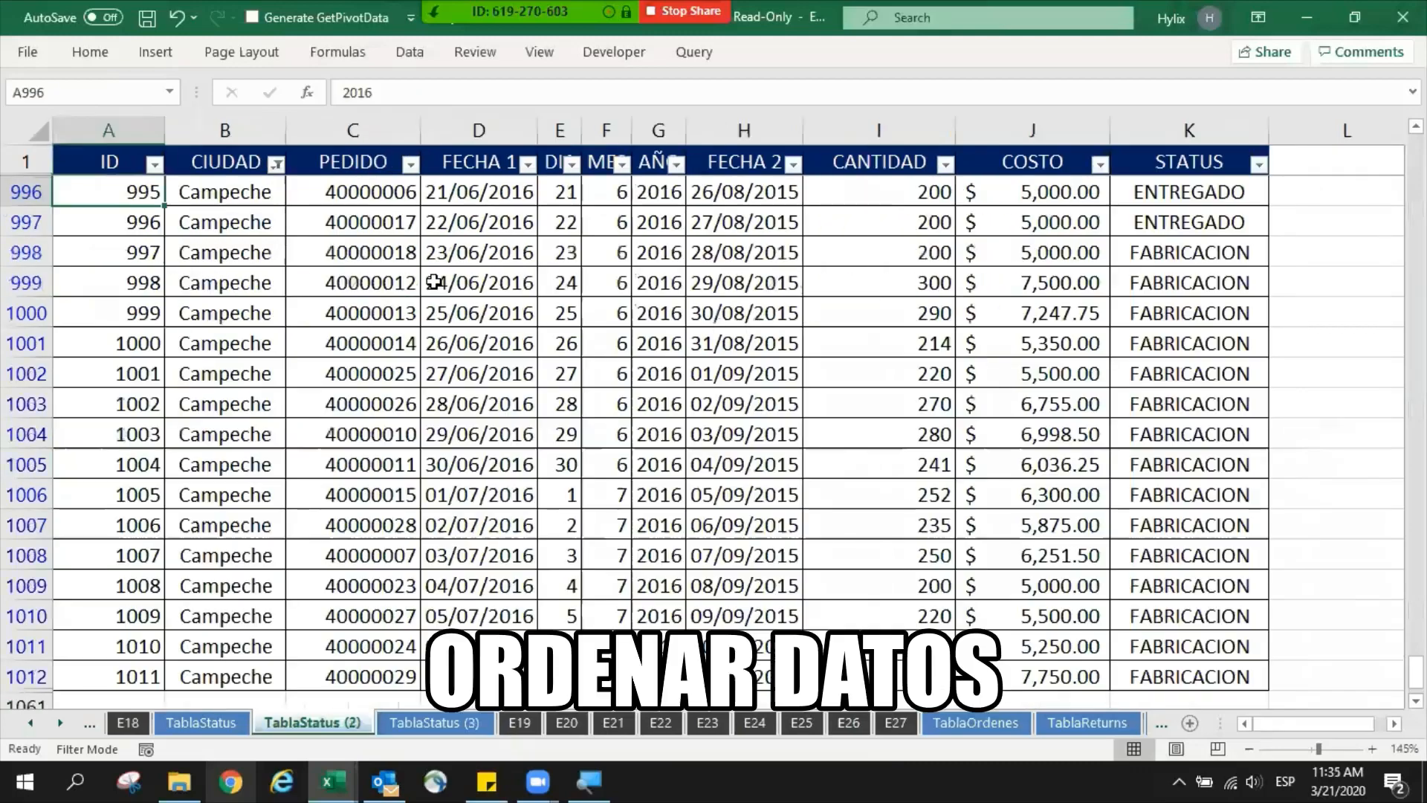
key(ctrl+Home)
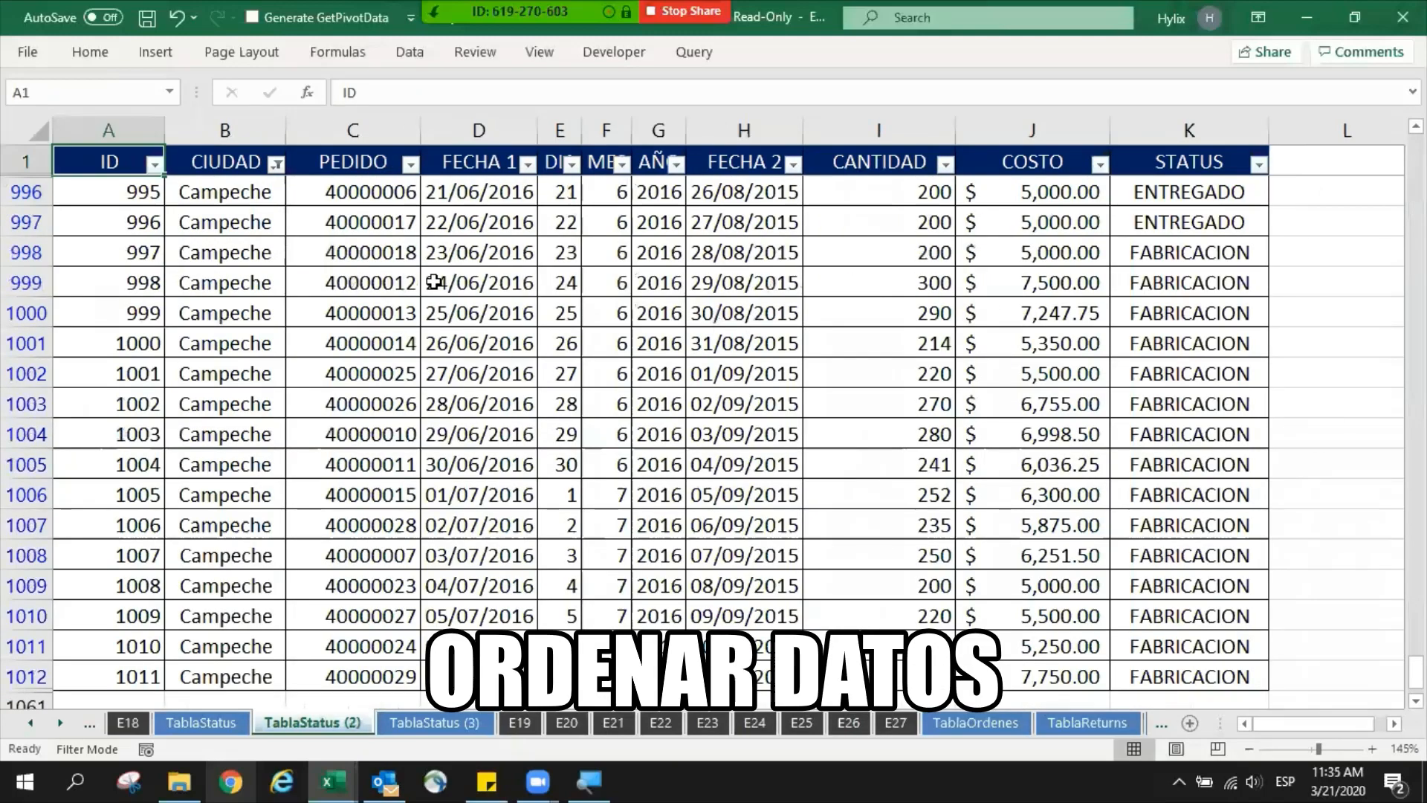
key(Right)
key(alt+a)
key(c)
key(Down)
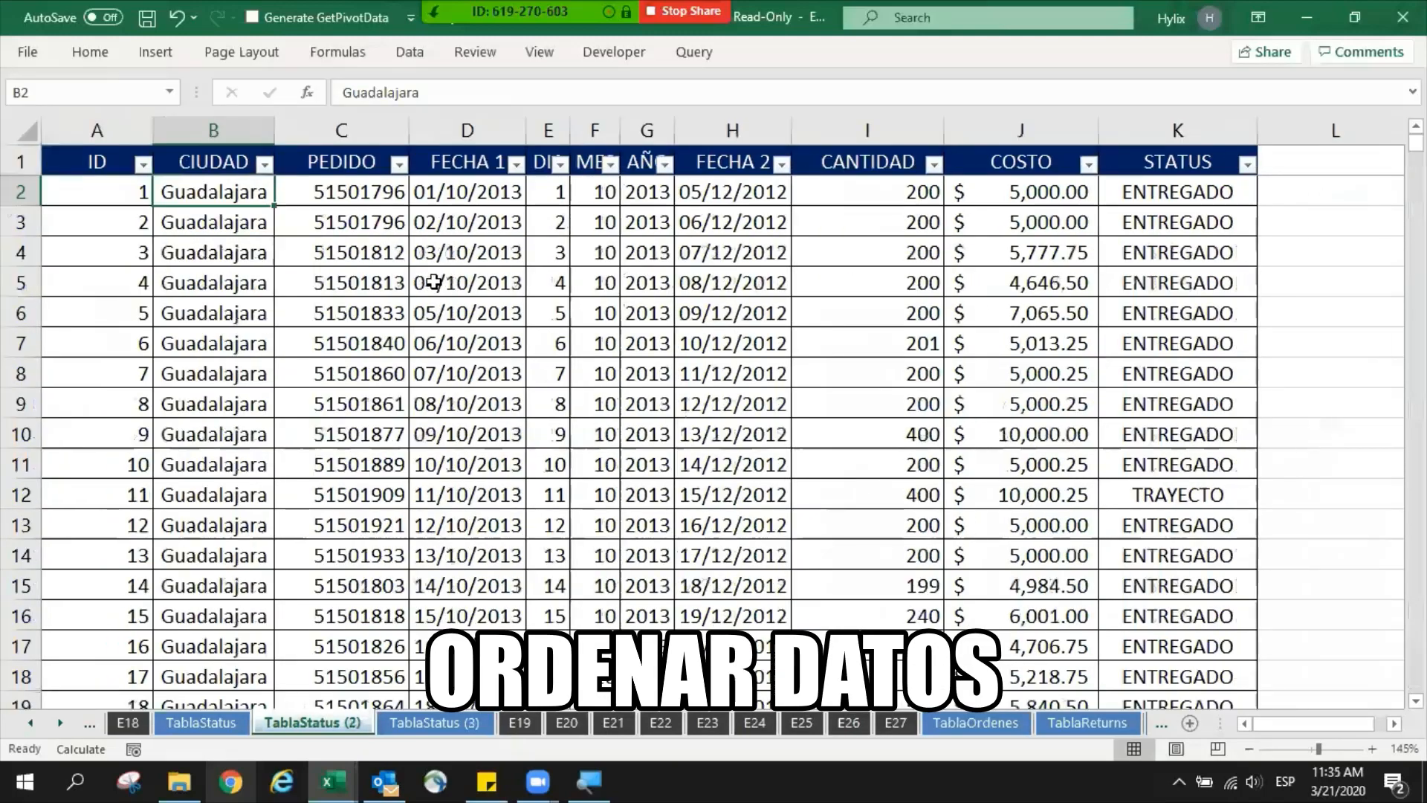
click(264, 163)
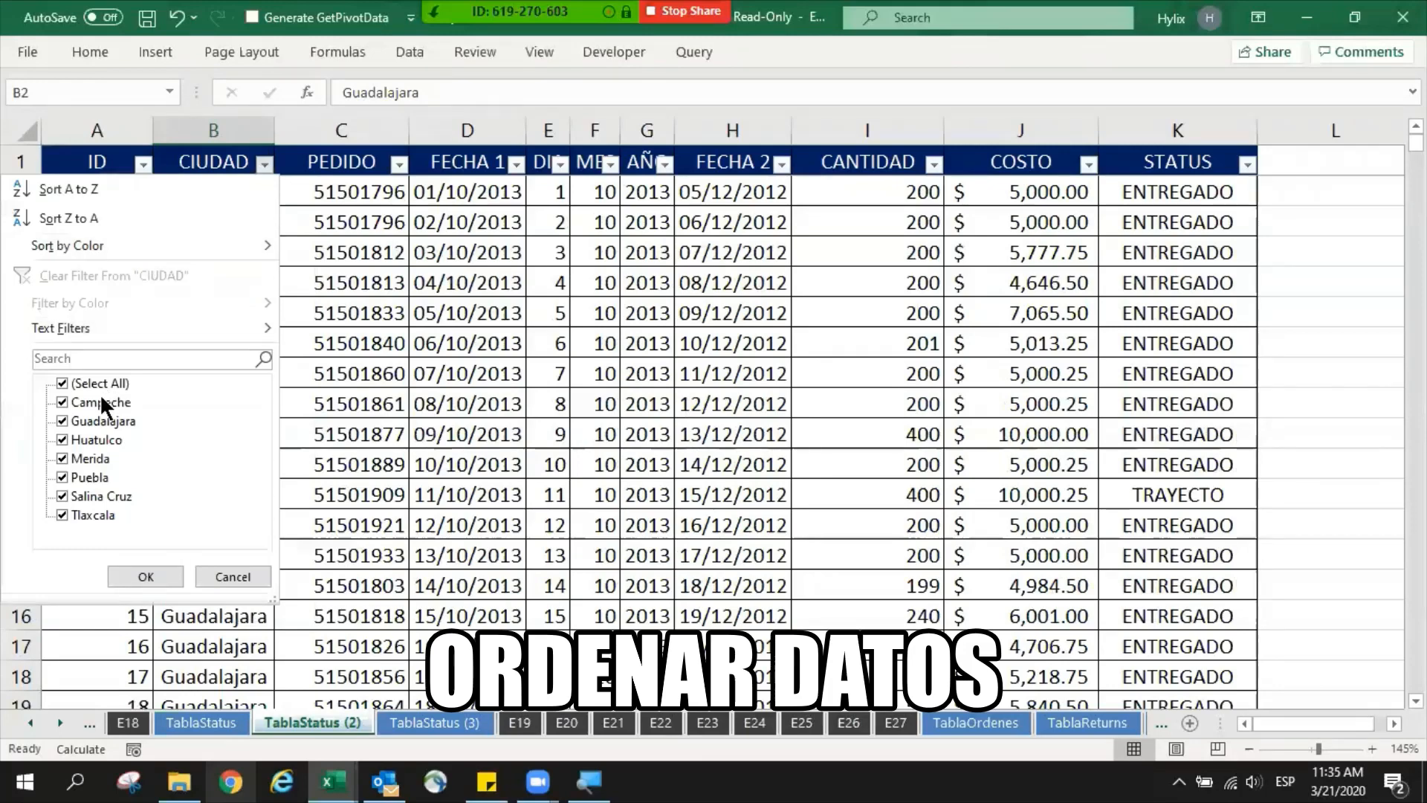
key(Return)
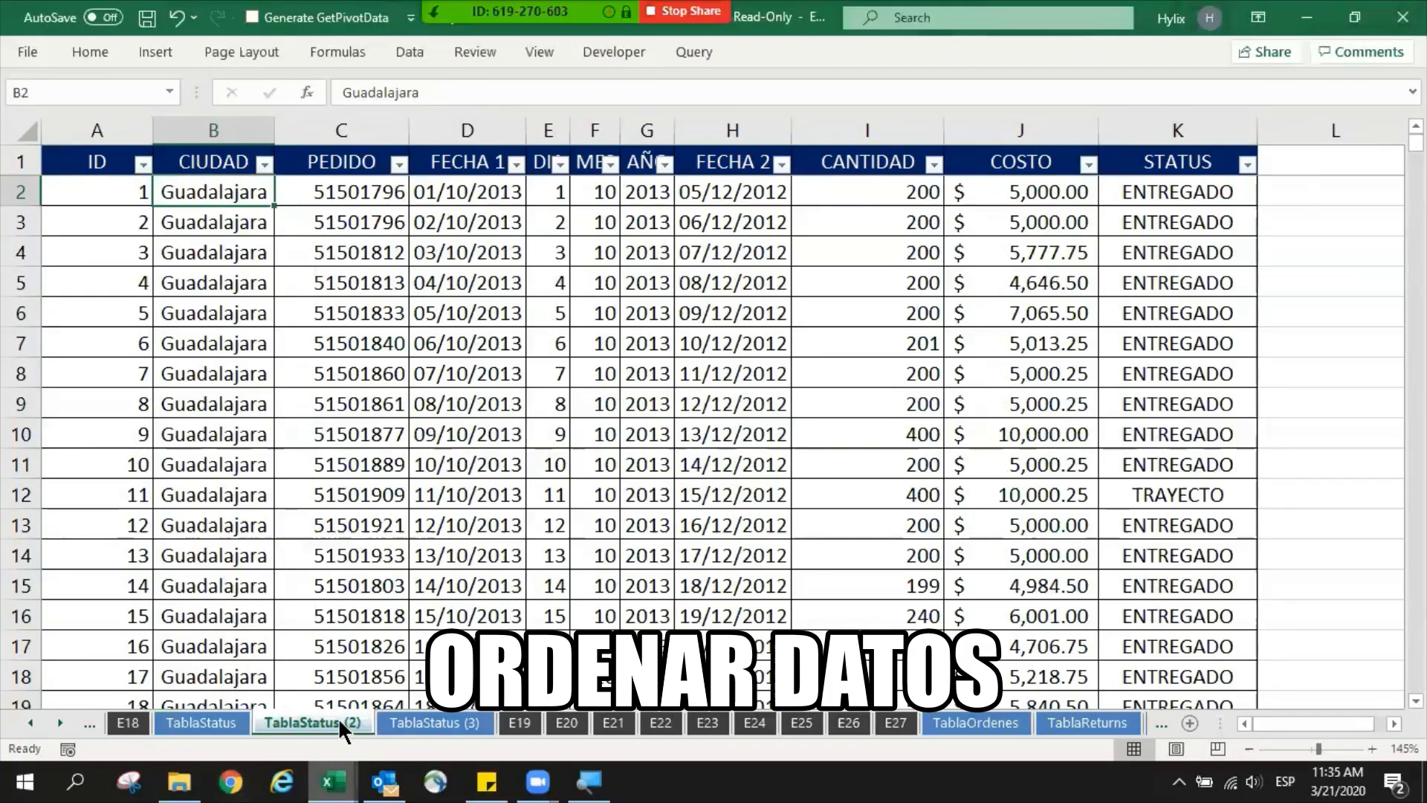
- Duplicate the TablaStatus (2) sheet, placing the copy right after E19, and select the copy's STATUS column
ctrl+drag(571, 721, 574, 722)
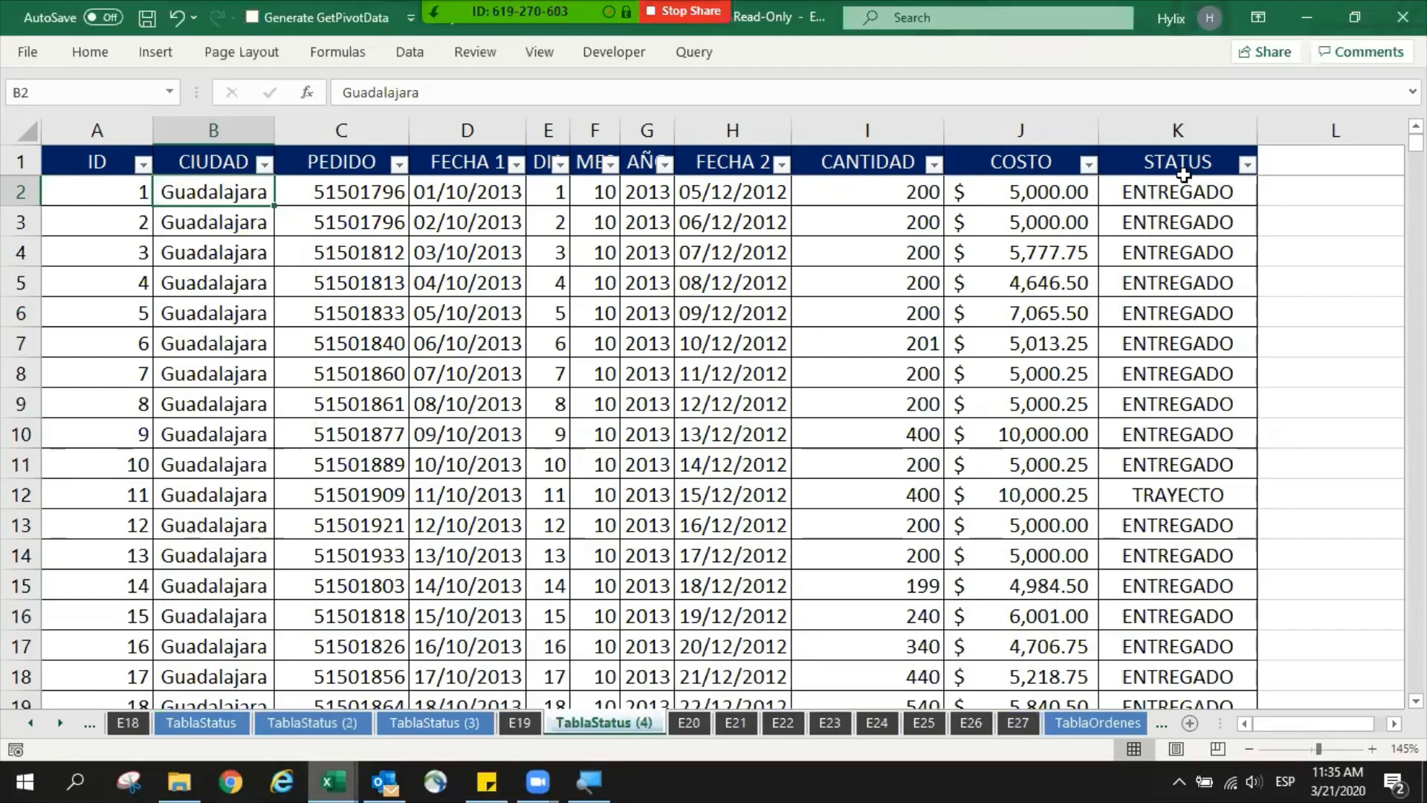
click(1218, 213)
click(1208, 133)
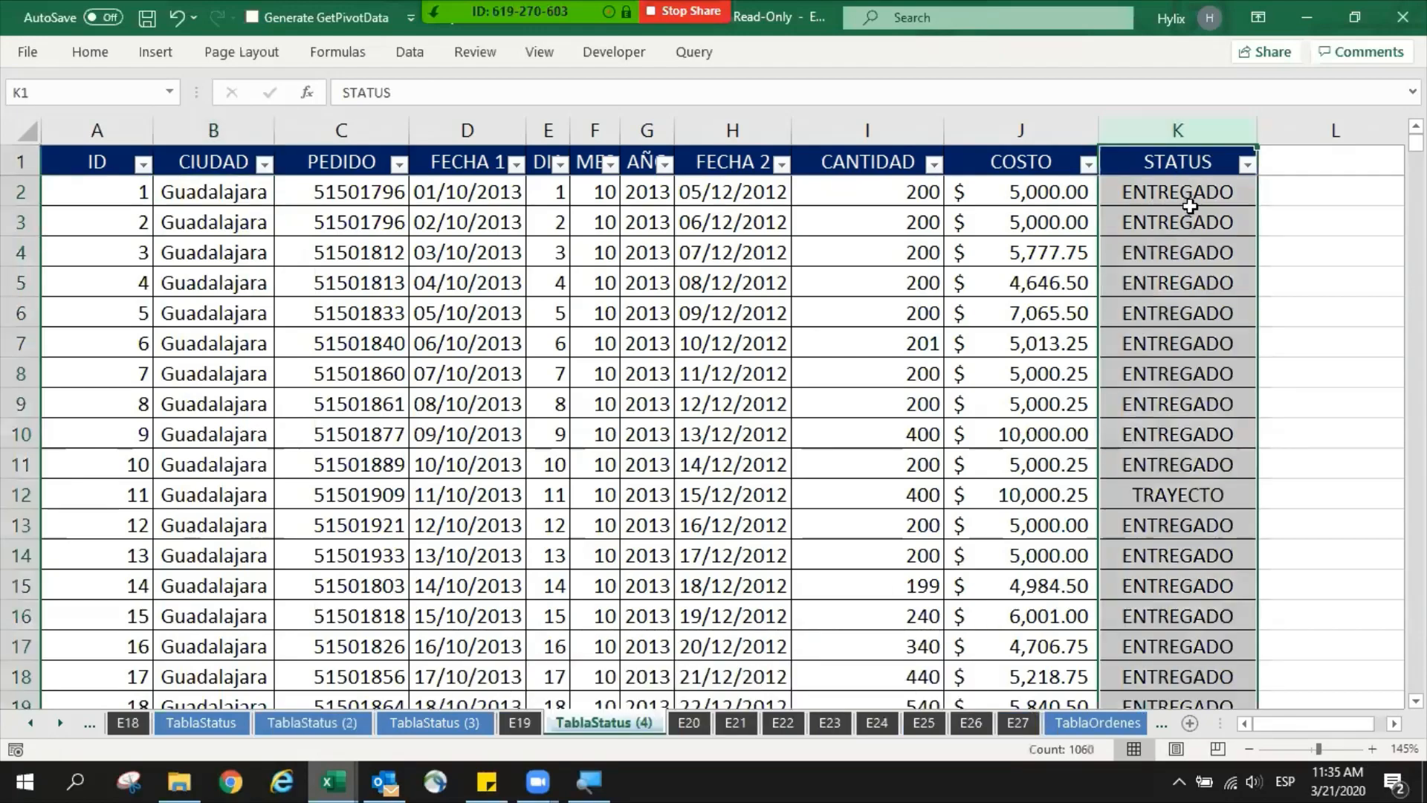
- Examine the ENTREGADO and TRAYECTO entries in the STATUS column, including row 12, and return to the first STATUS entry in K2
drag(1192, 197, 1178, 257)
drag(1175, 329, 559, 493)
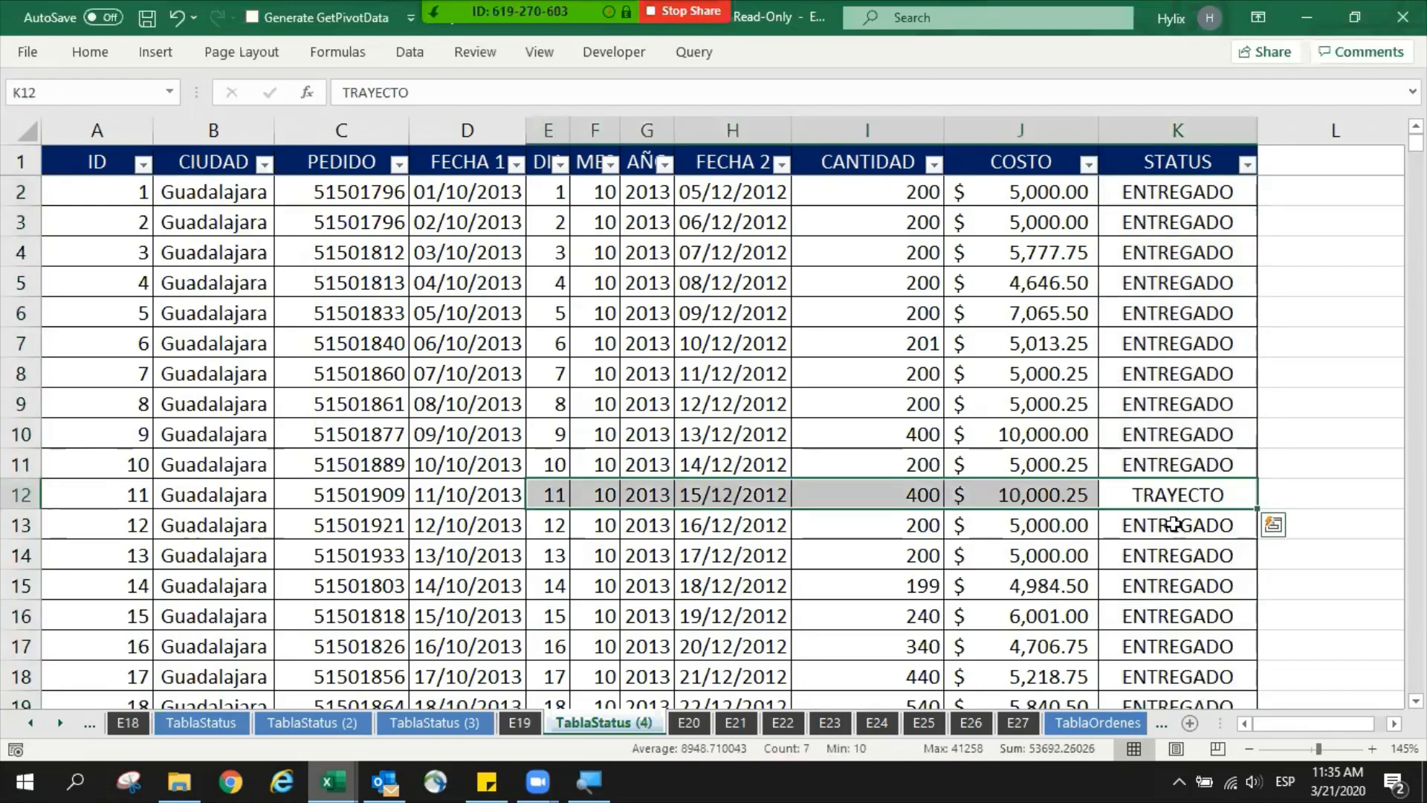
drag(1172, 520, 1164, 636)
click(1163, 202)
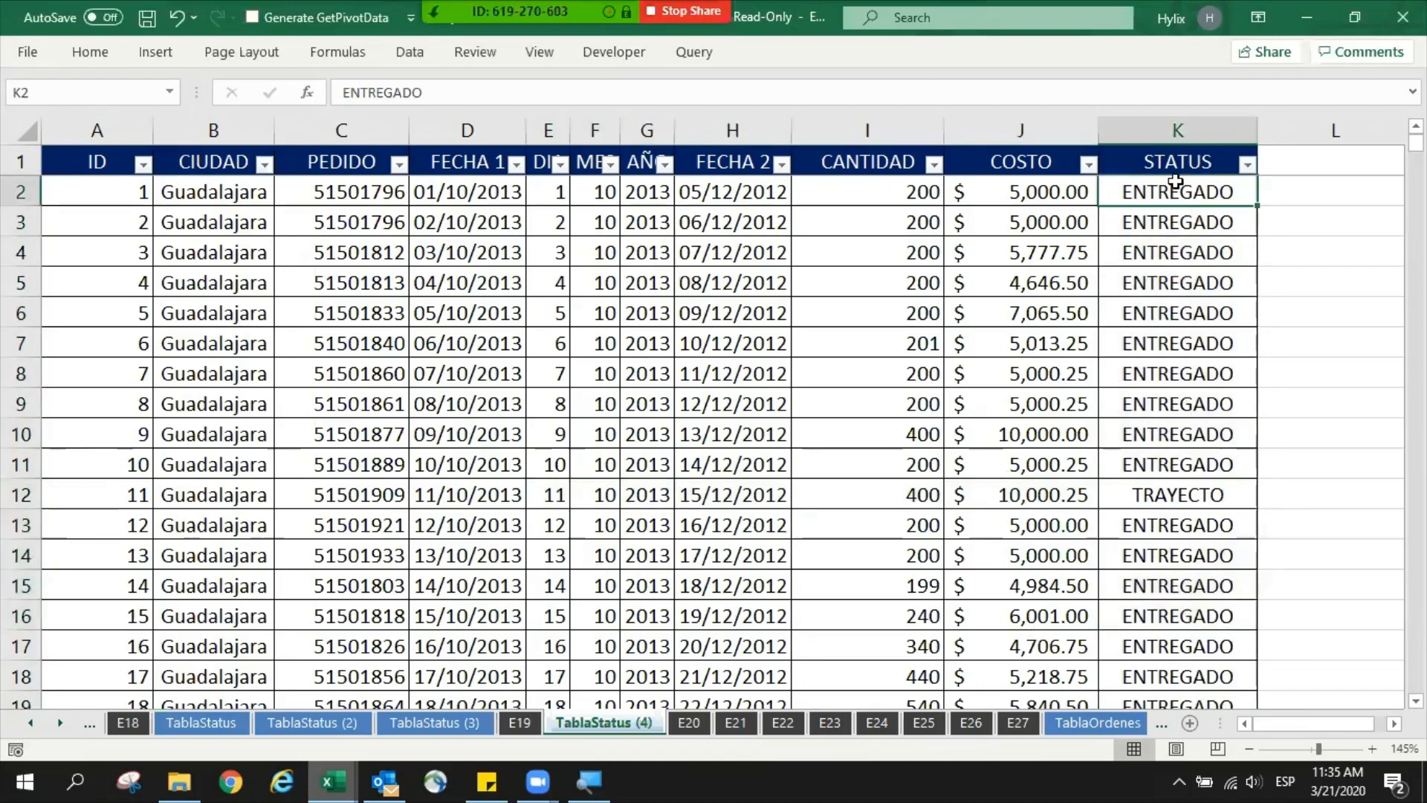
- Sort the table on the TablaStatus (4) sheet by the STATUS column from A to Z
click(1217, 162)
click(1247, 162)
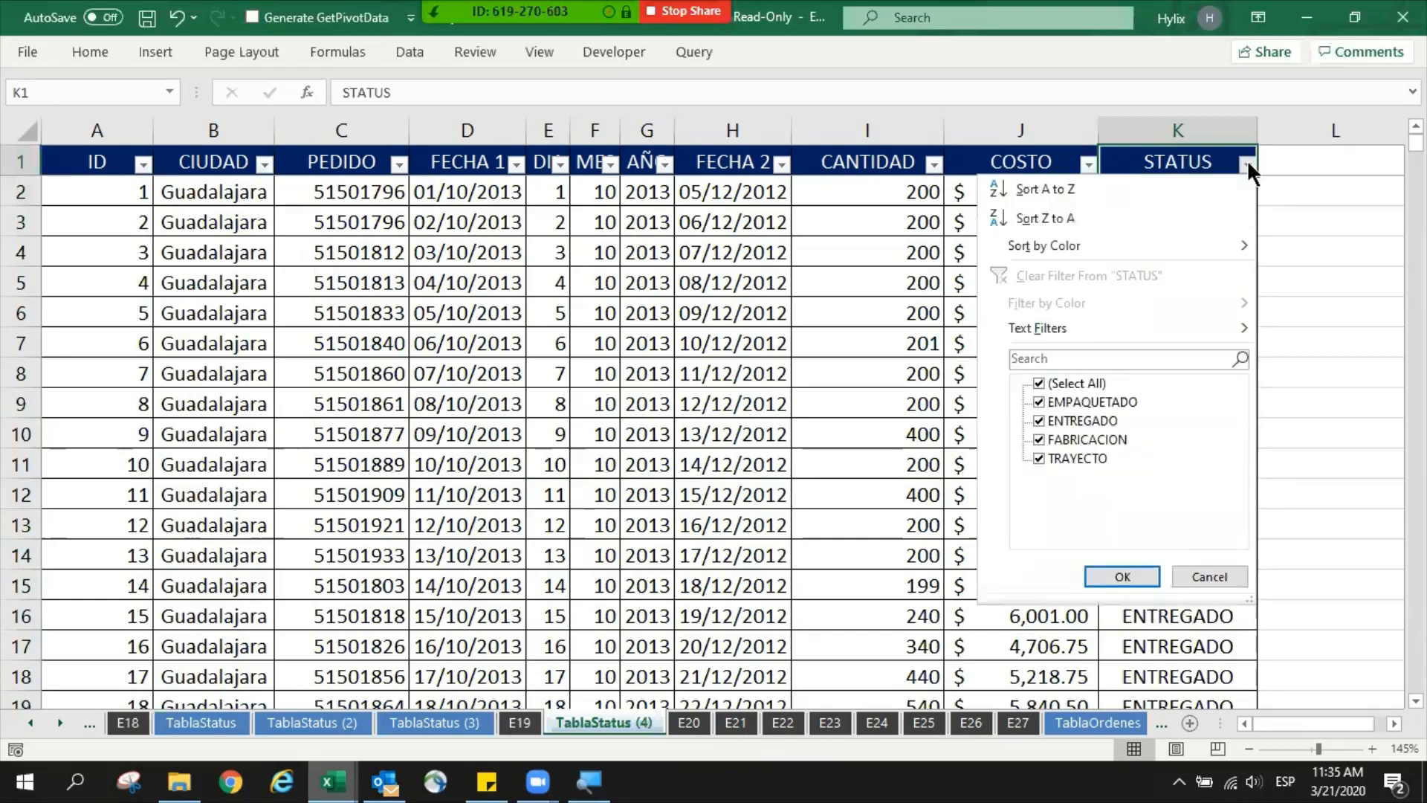
click(1046, 188)
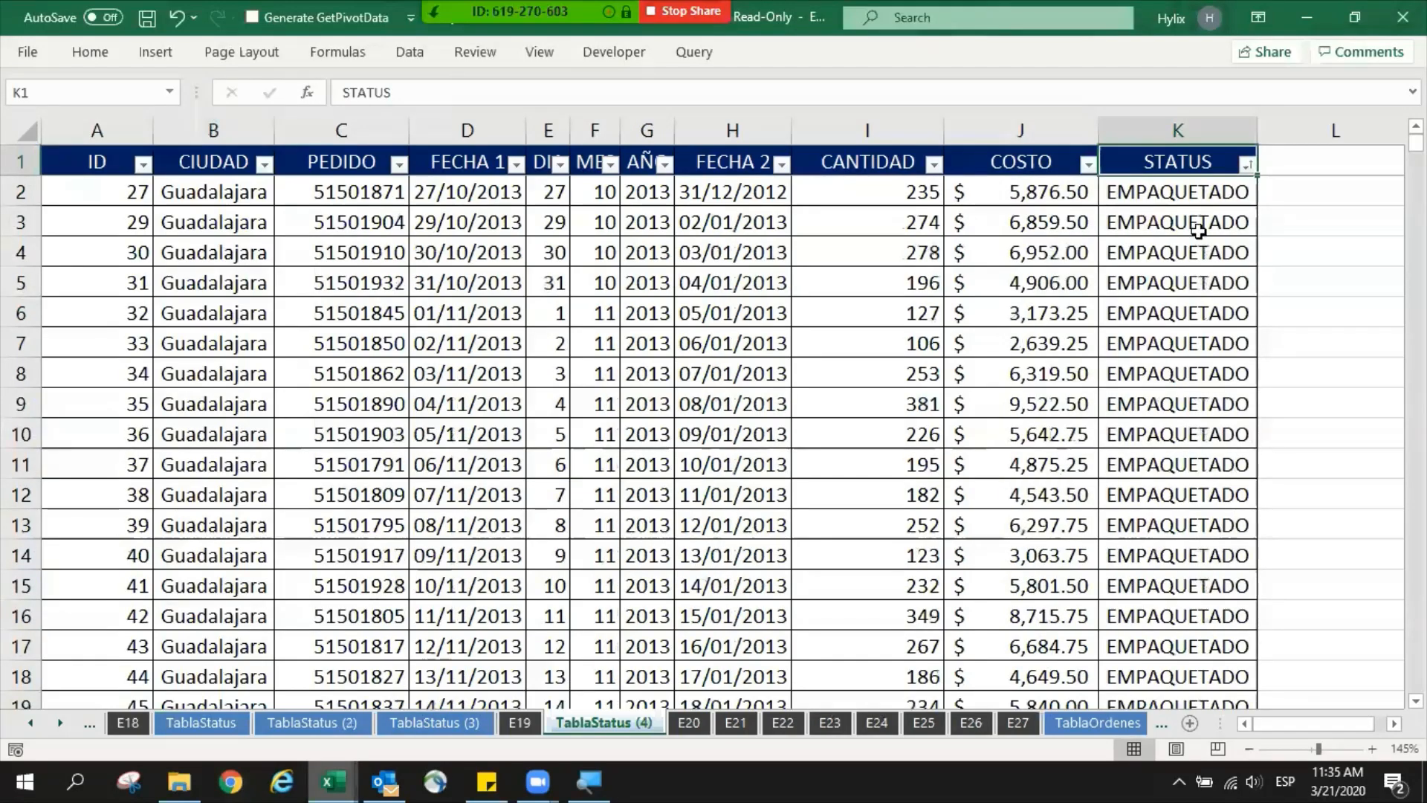
- Start a Subtotal on the table that groups at each change in STATUS and uses the Sum function
click(1173, 272)
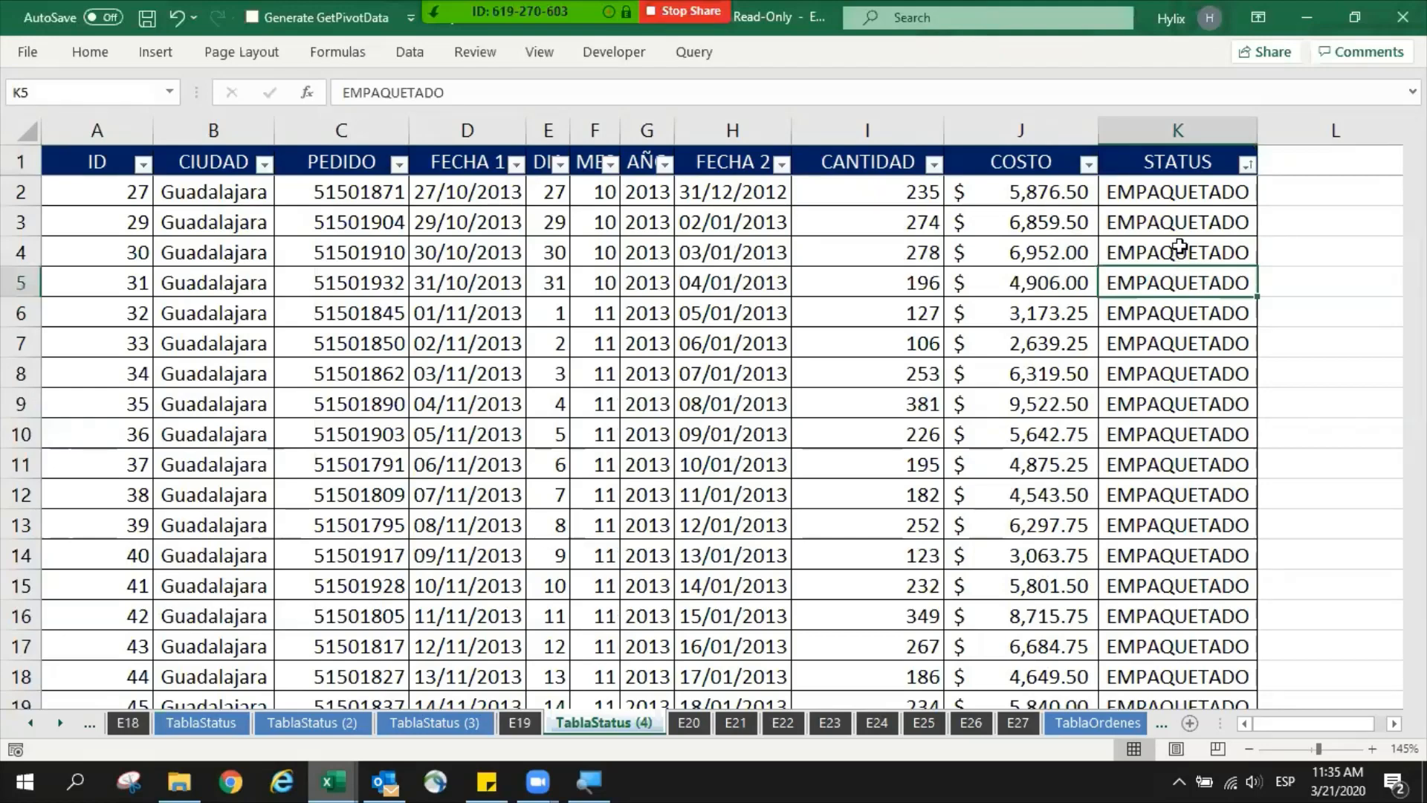
key(ctrl+F1)
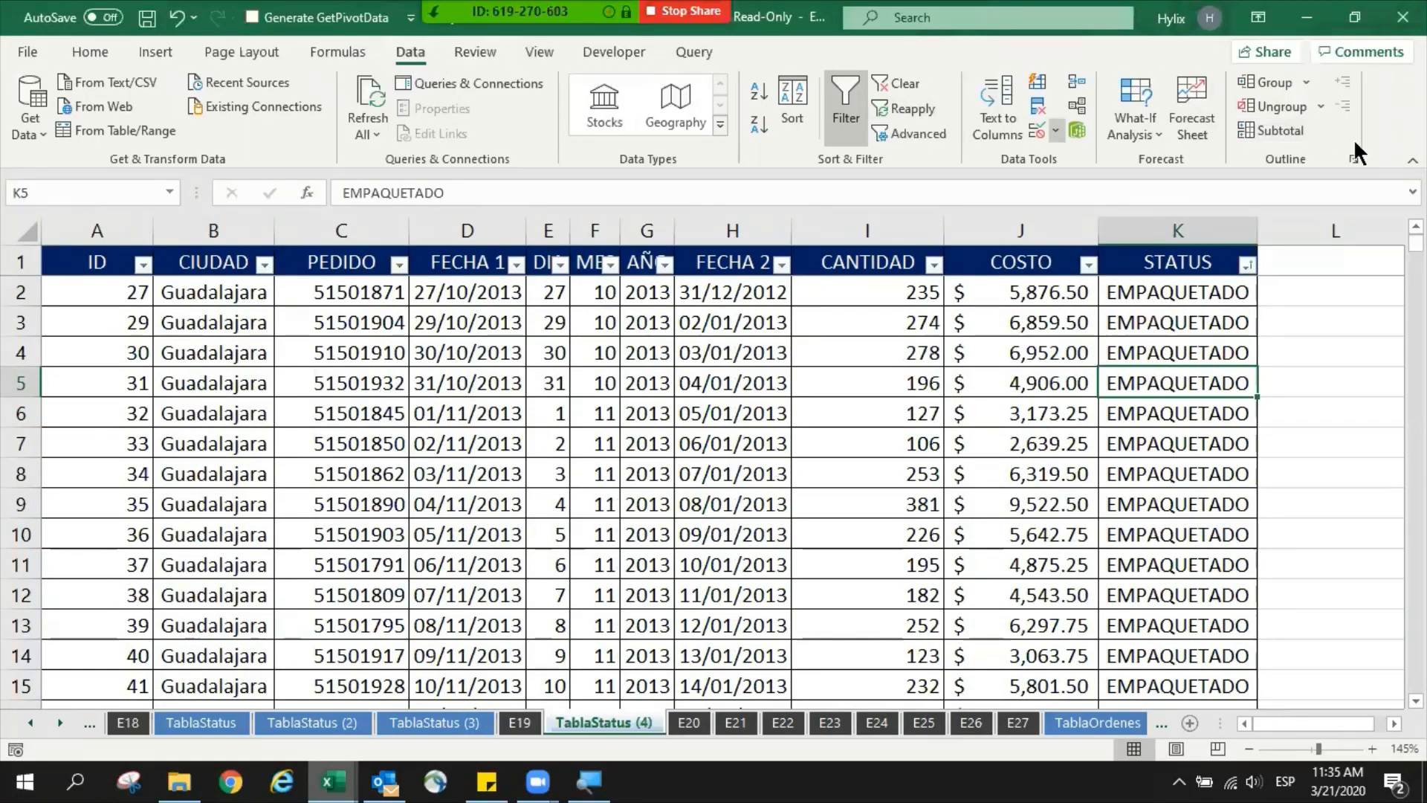
click(1282, 132)
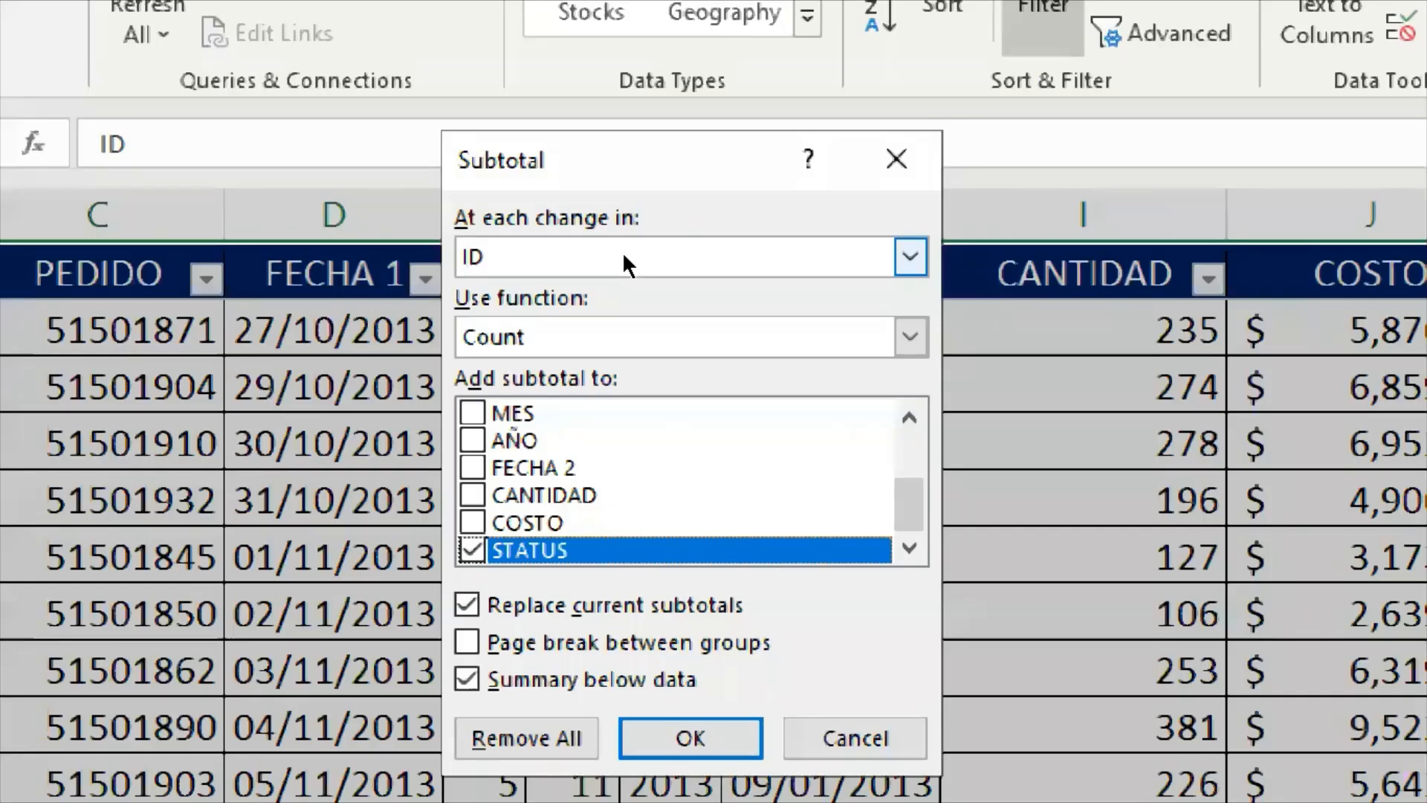
click(622, 251)
scroll(543, 344, down, 5)
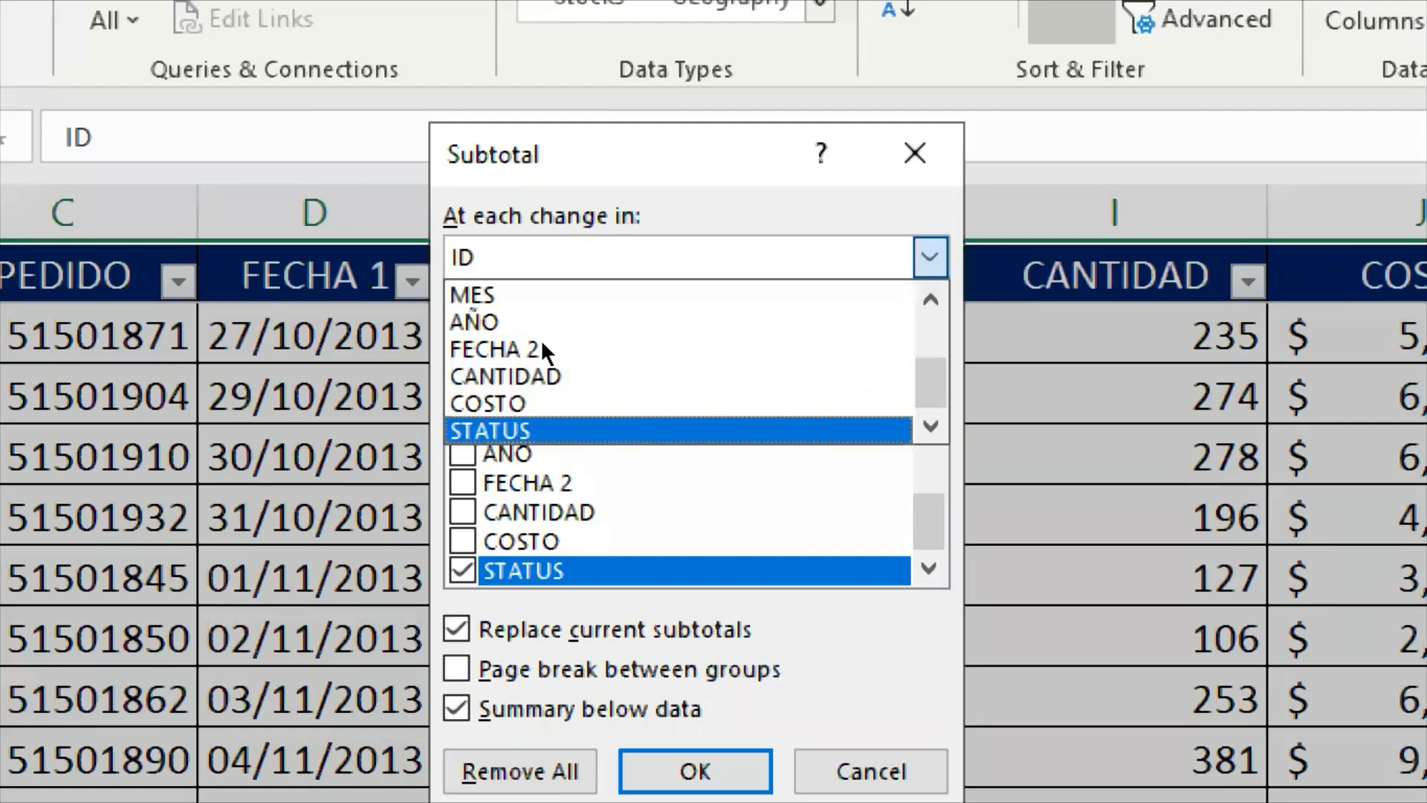
key(Return)
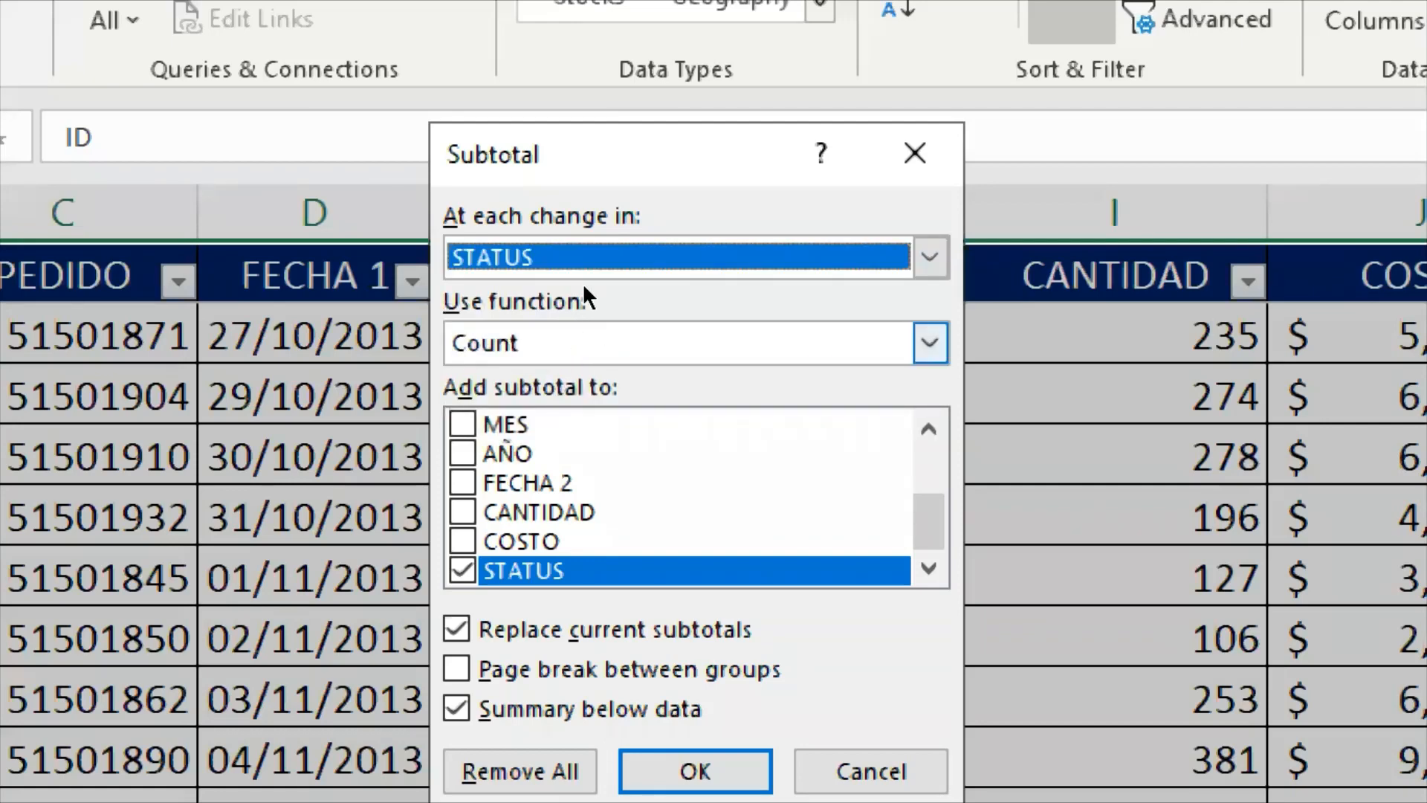
click(561, 327)
key(Up)
key(Return)
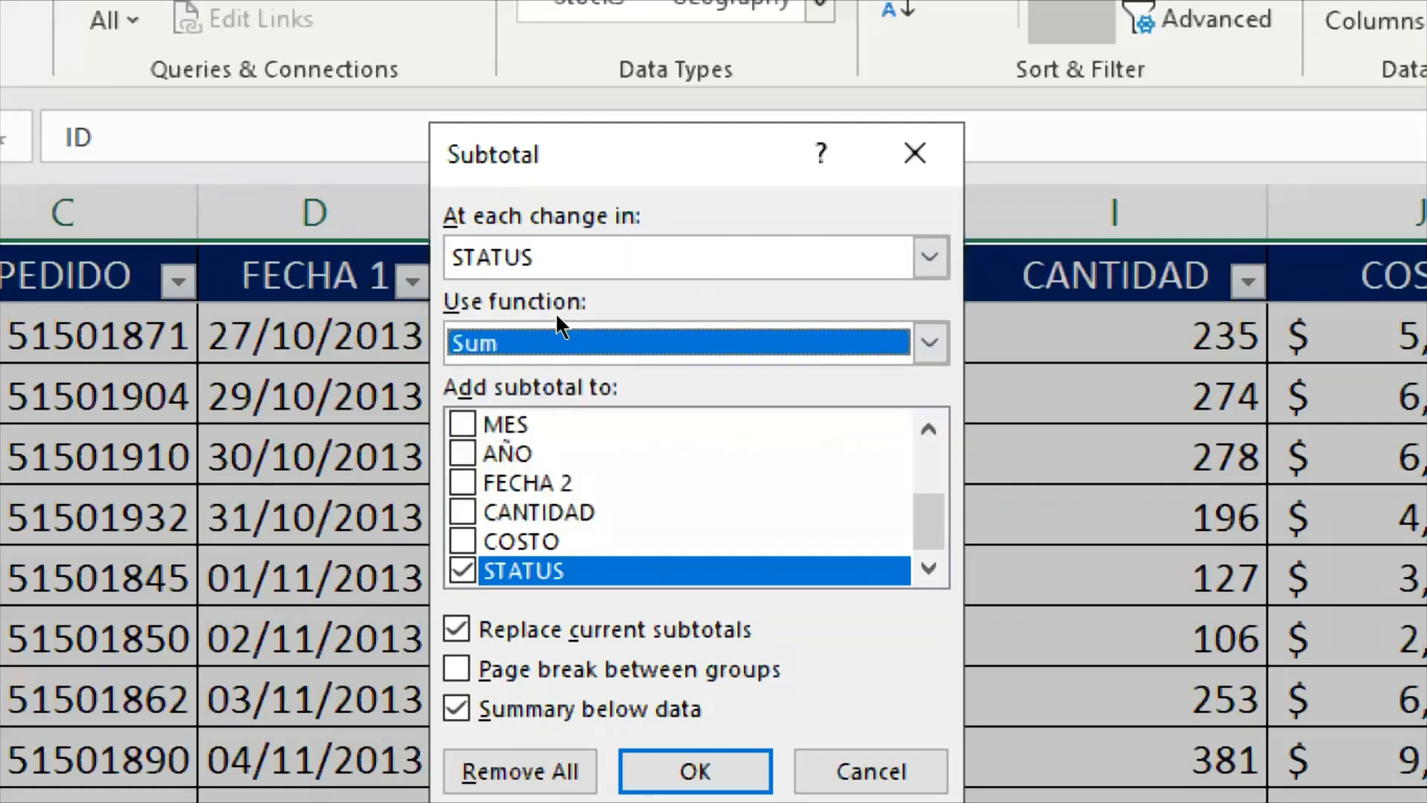
- Add the subtotal to COSTO and CANTIDAD instead of STATUS, and apply the subtotals
key(Tab)
key(space)
key(Up)
key(space)
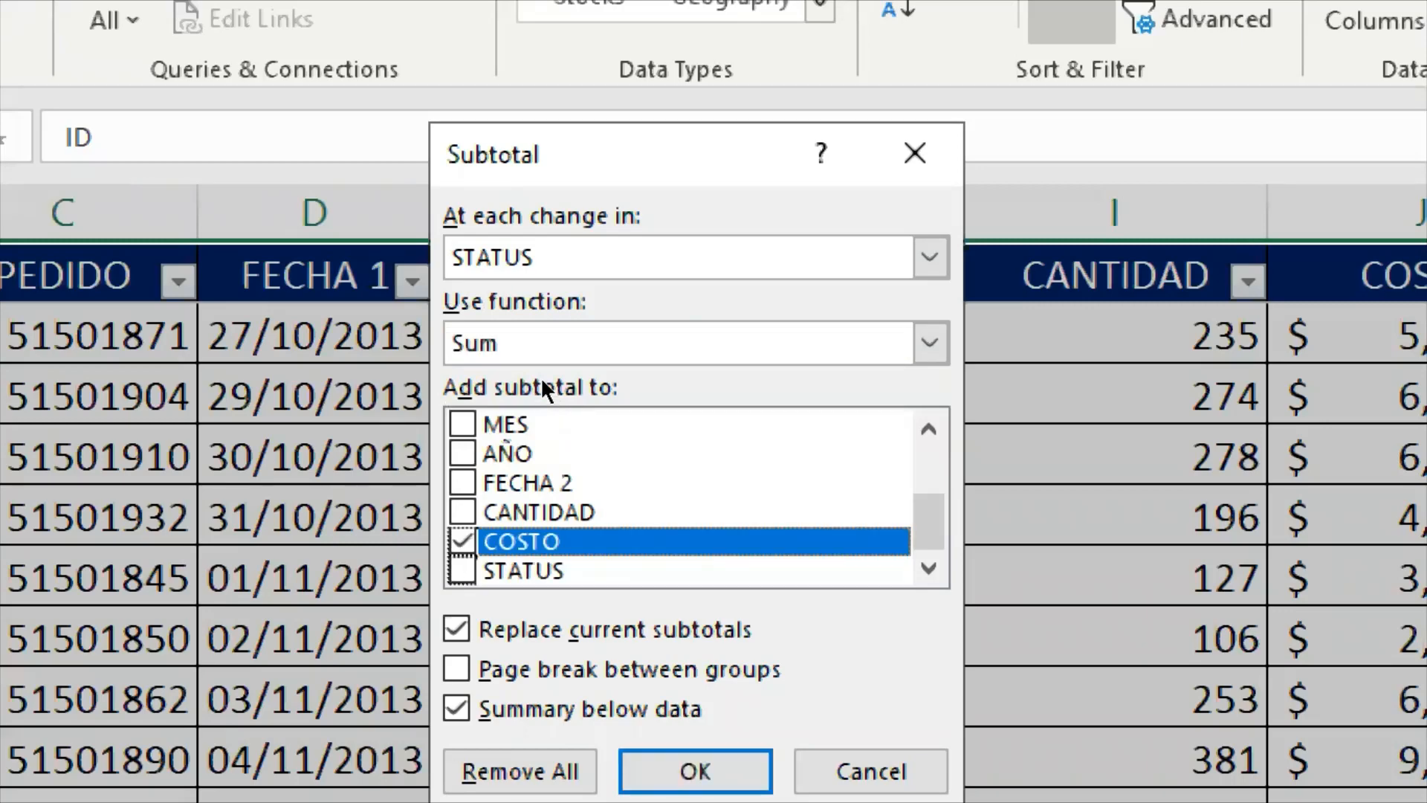
key(Up)
key(space)
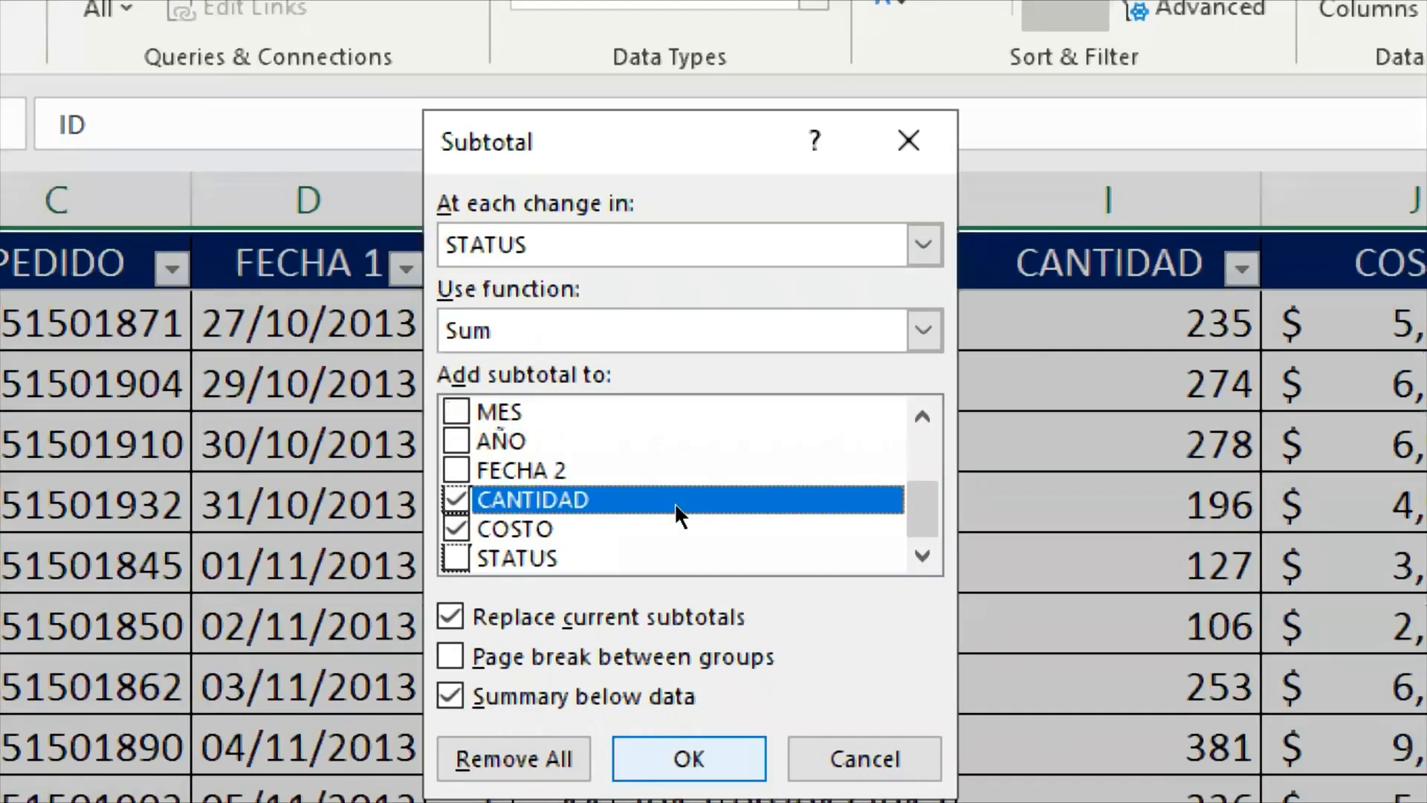
key(Return)
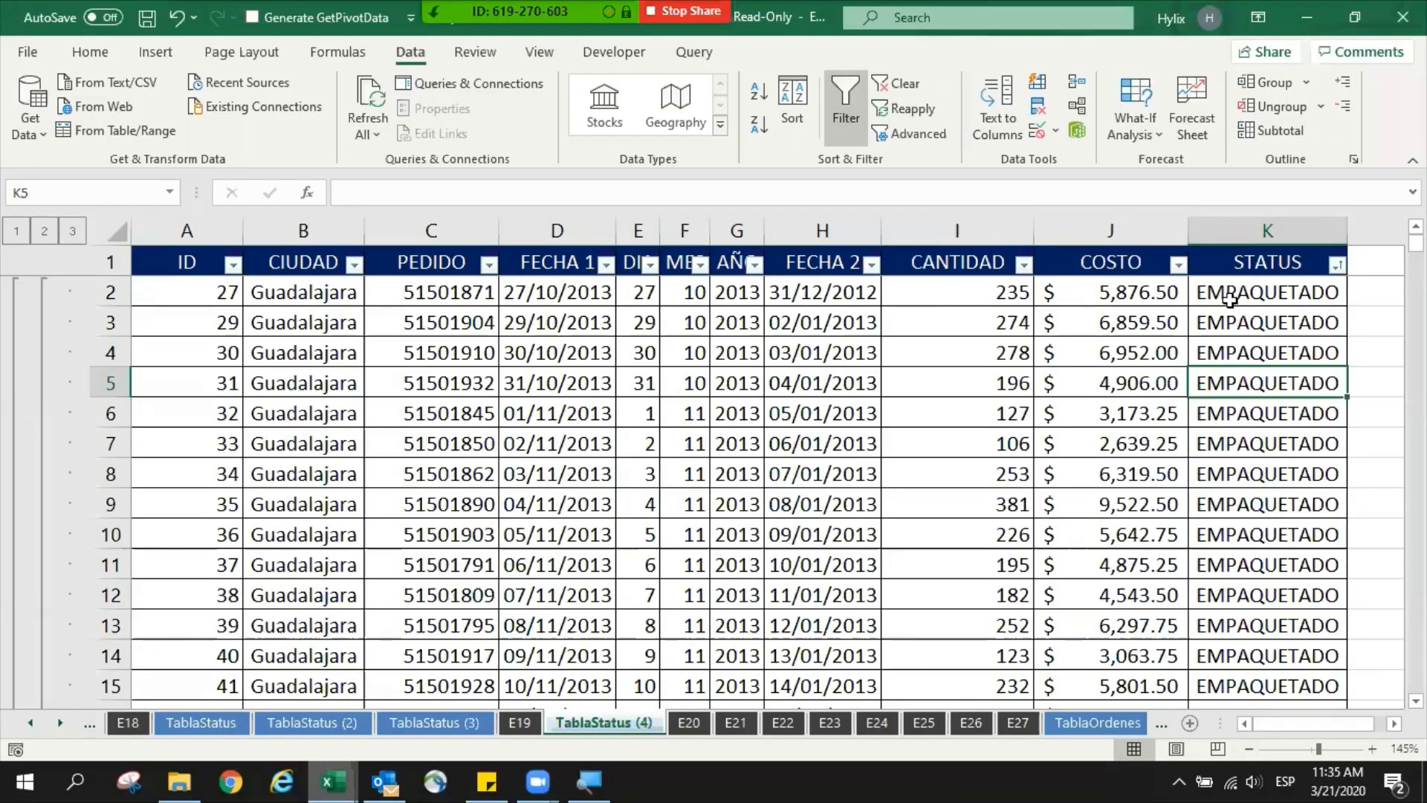
- Examine the Grand Total row and the EMPAQUETADO subtotal row in the subtotaled table
click(1224, 297)
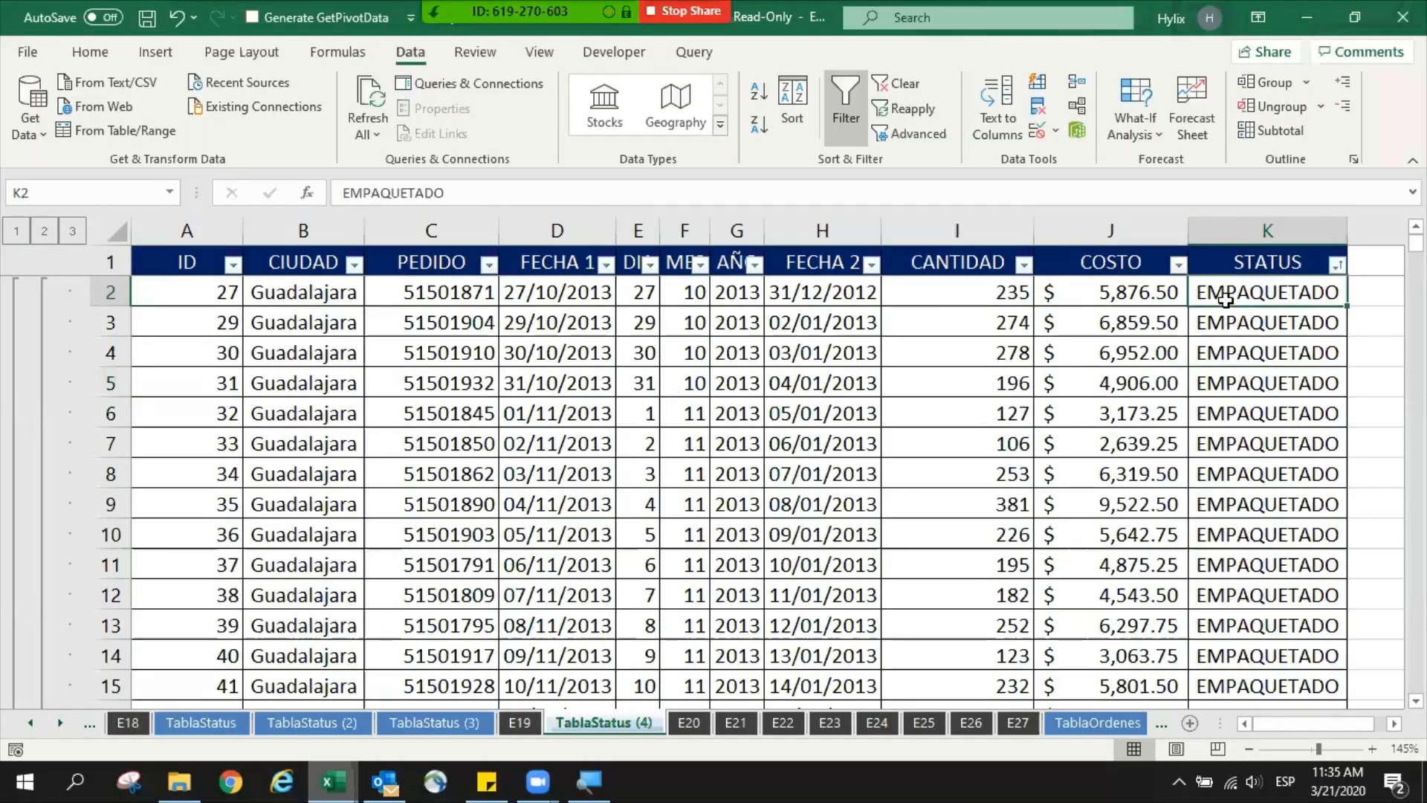
key(Up)
key(Left)
key(Down)
key(ctrl+Down)
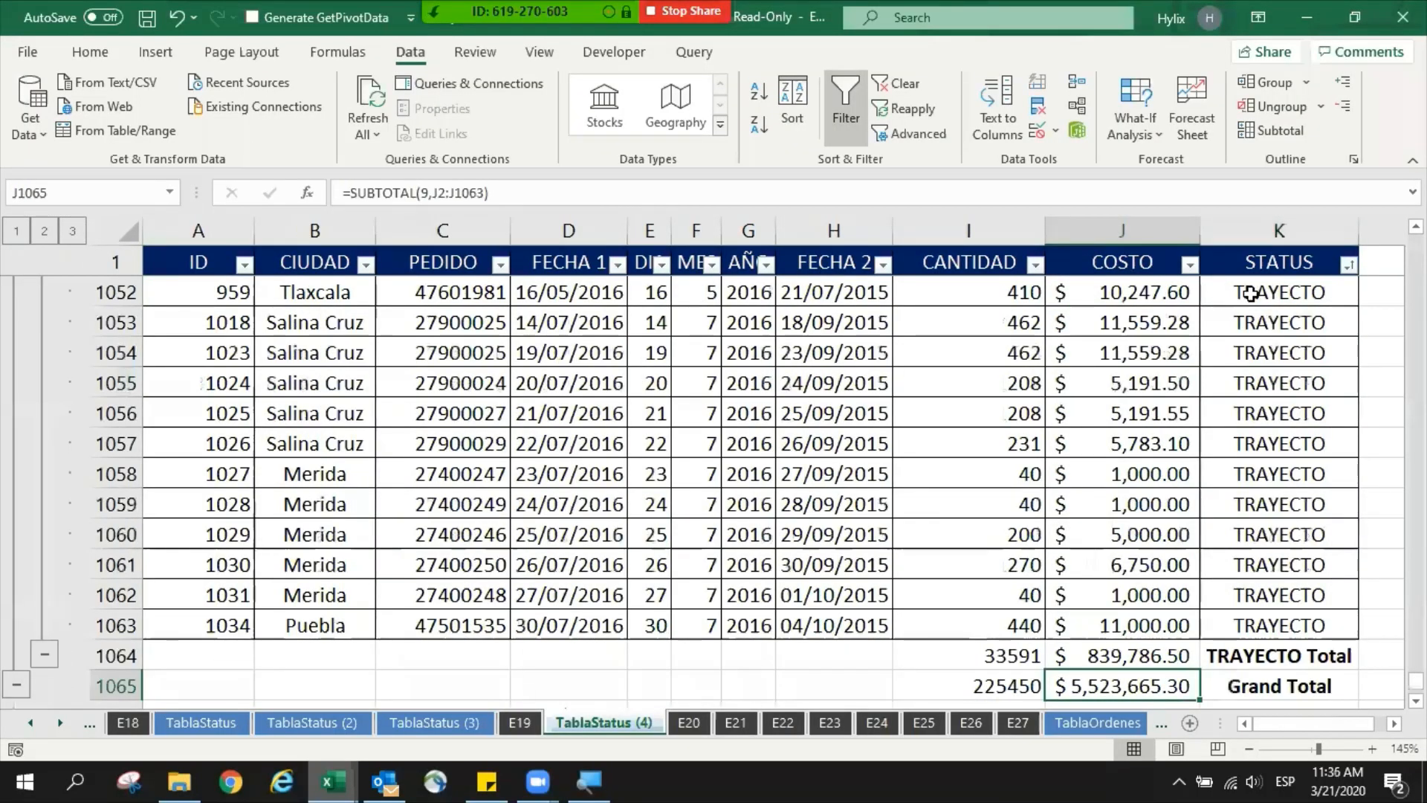
click(1251, 293)
key(ctrl+Up)
key(Left)
key(Left)
key(Down)
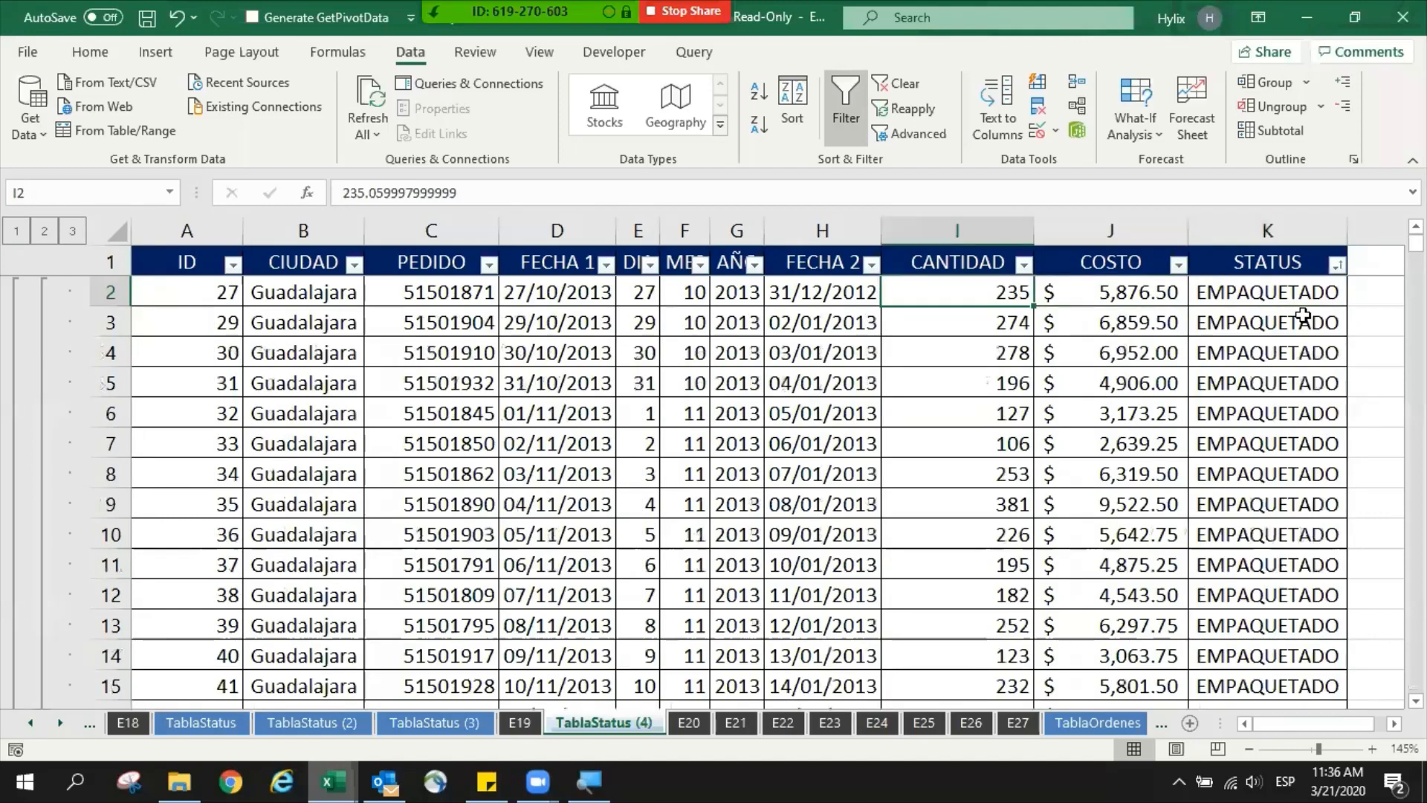
key(Left)
key(ctrl+Down)
scroll(1363, 392, down, 1)
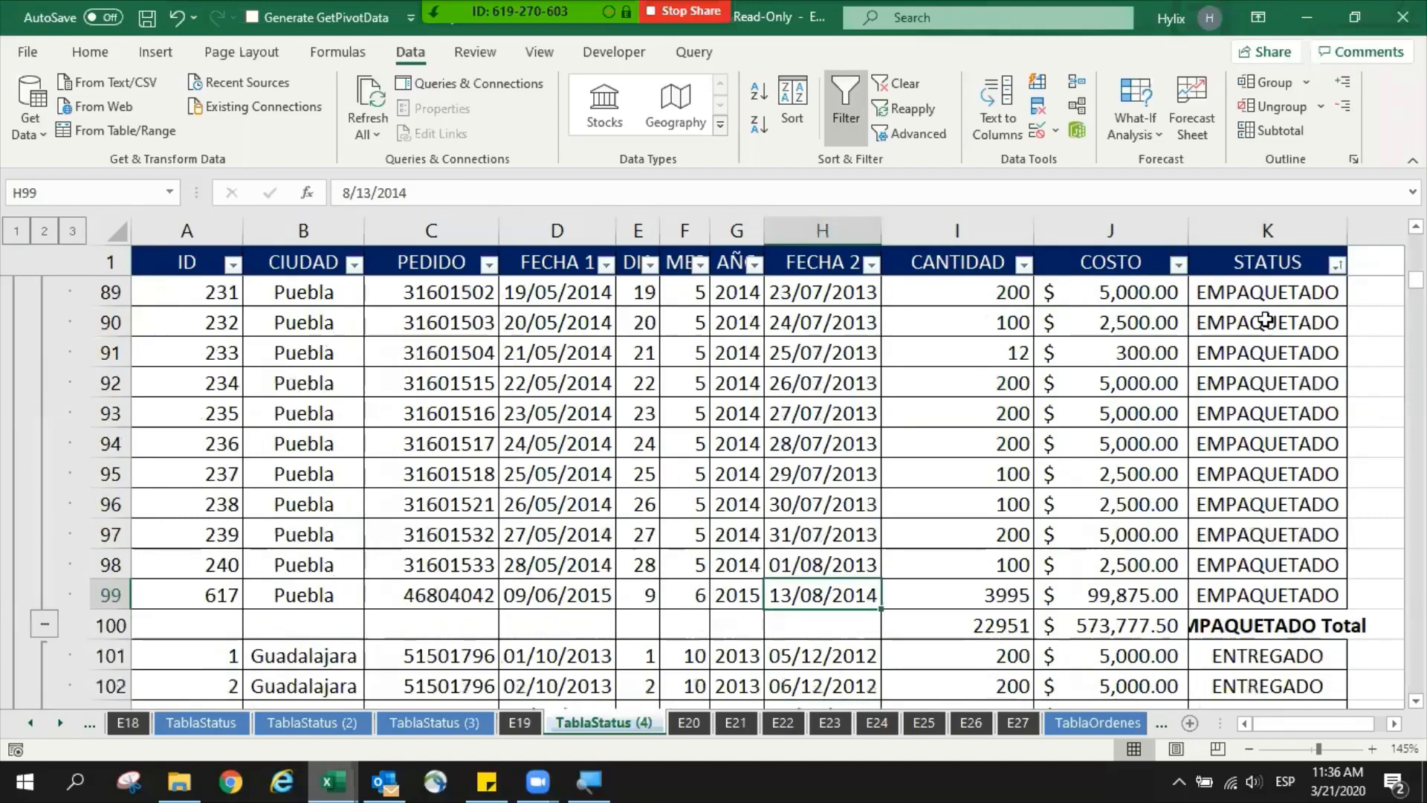
- Widen the STATUS column to fit the EMPAQUETADO Total label in row 100
drag(1268, 322, 1272, 535)
click(1290, 617)
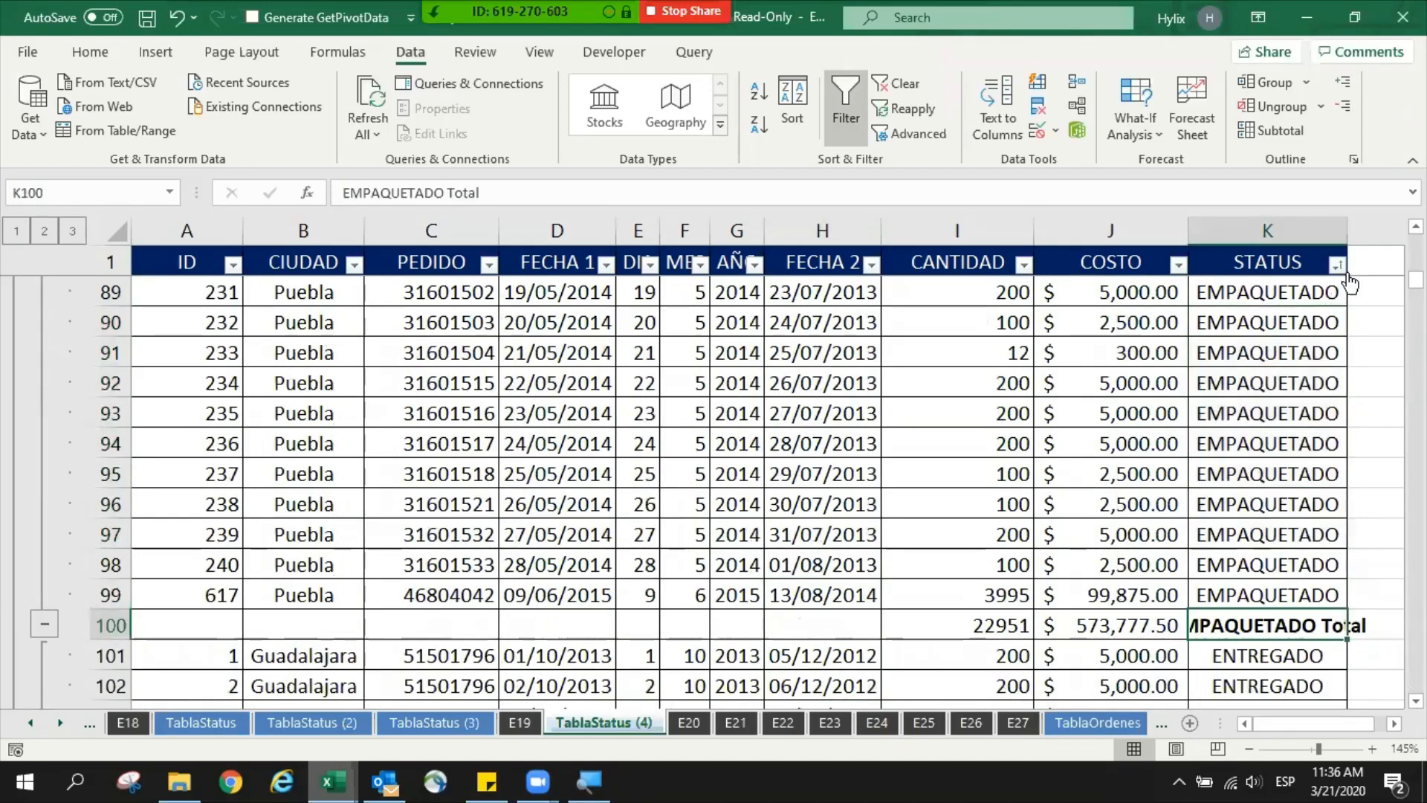
double_click(1347, 232)
scroll(1300, 491, down, 1)
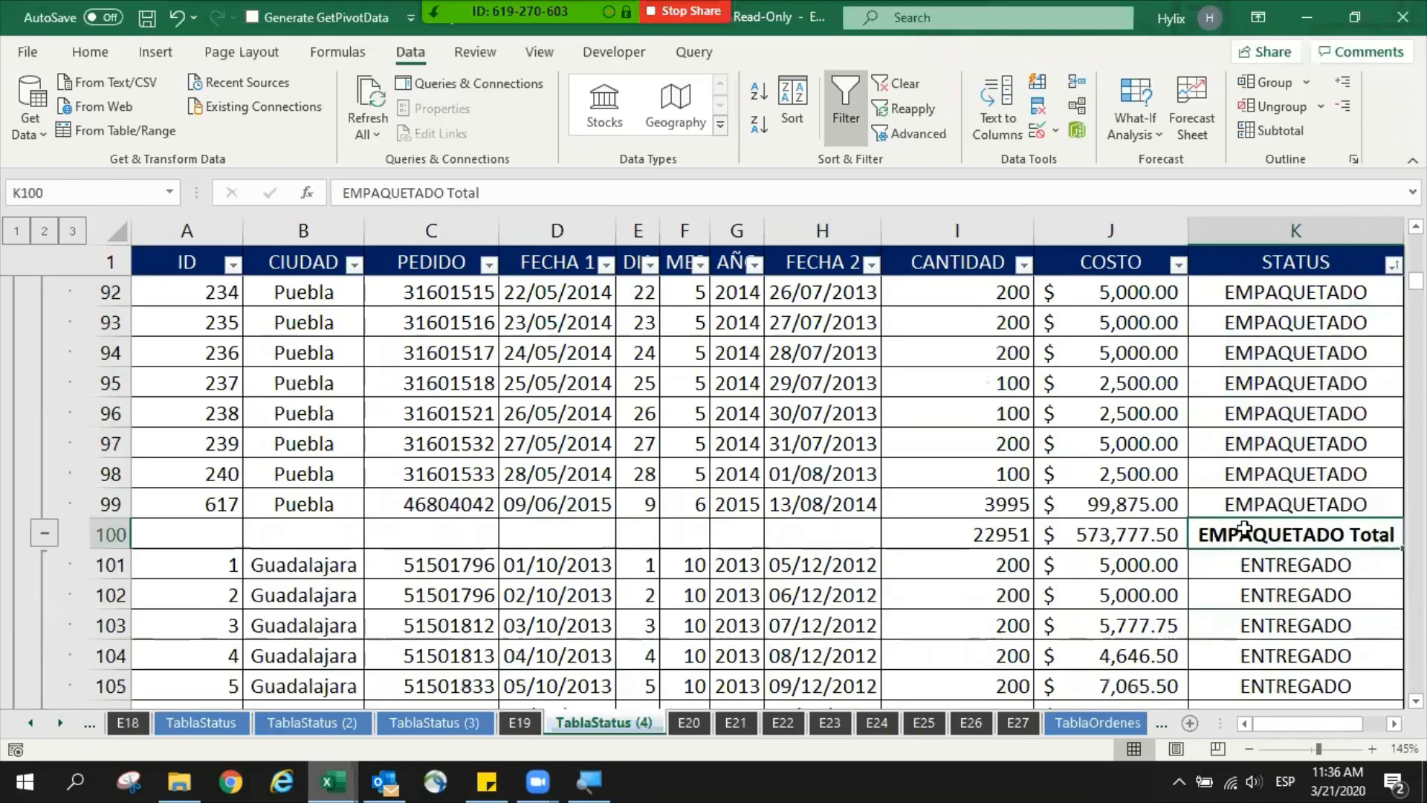
- Inspect the EMPAQUETADO Total row and its SUBTOTAL formulas in the COSTO and CANTIDAD columns
drag(1235, 530, 152, 532)
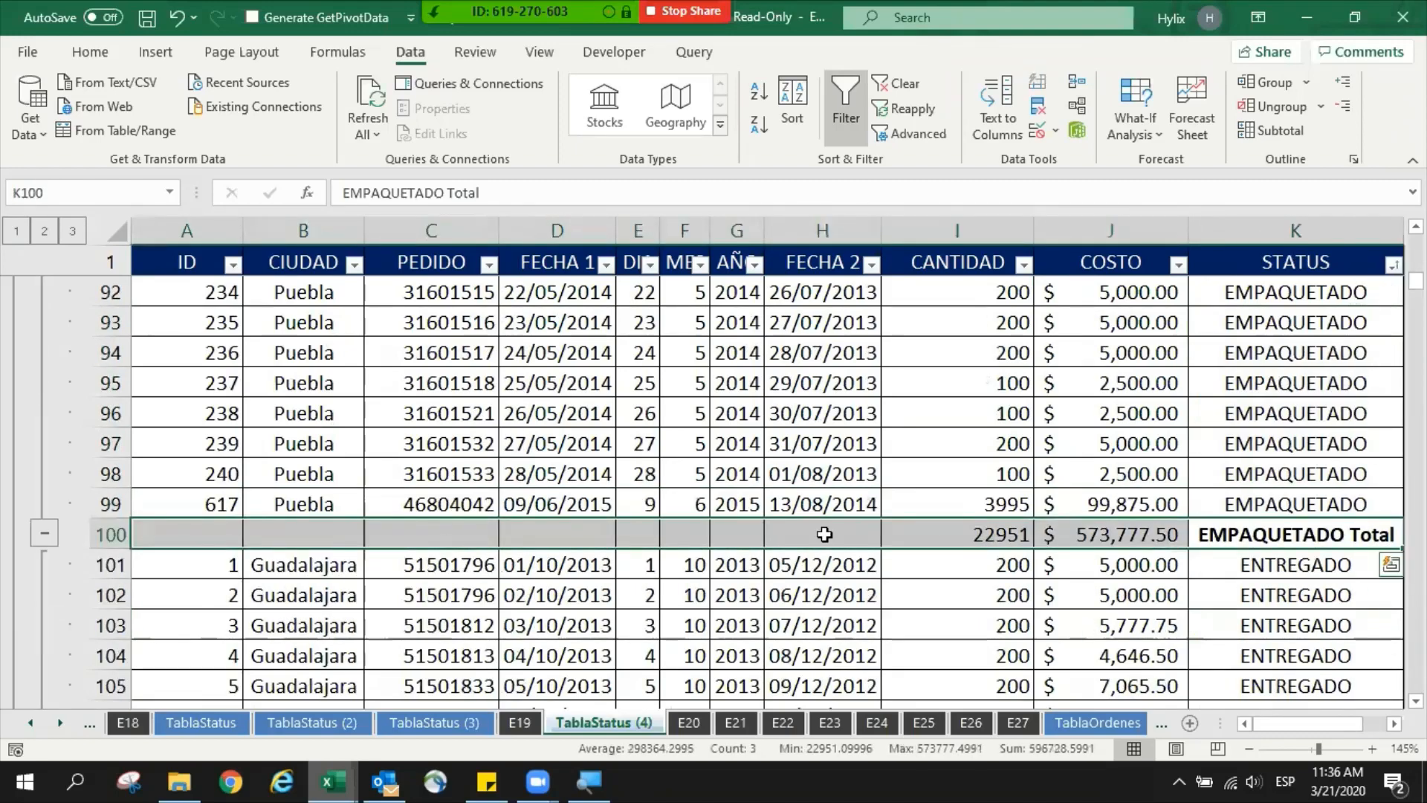
click(1036, 535)
key(F2)
click(1018, 539)
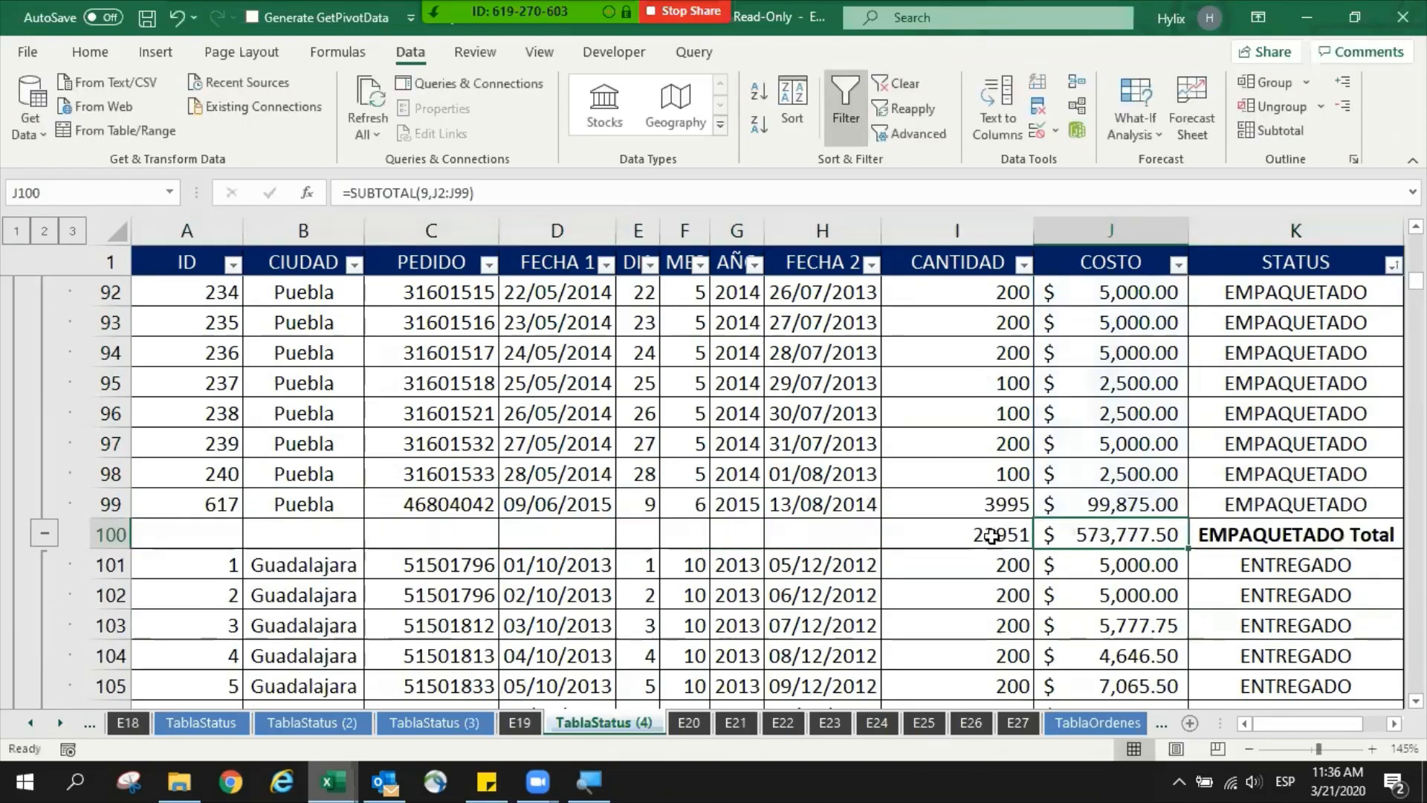
key(F2)
key(Escape)
scroll(1135, 537, down, 20)
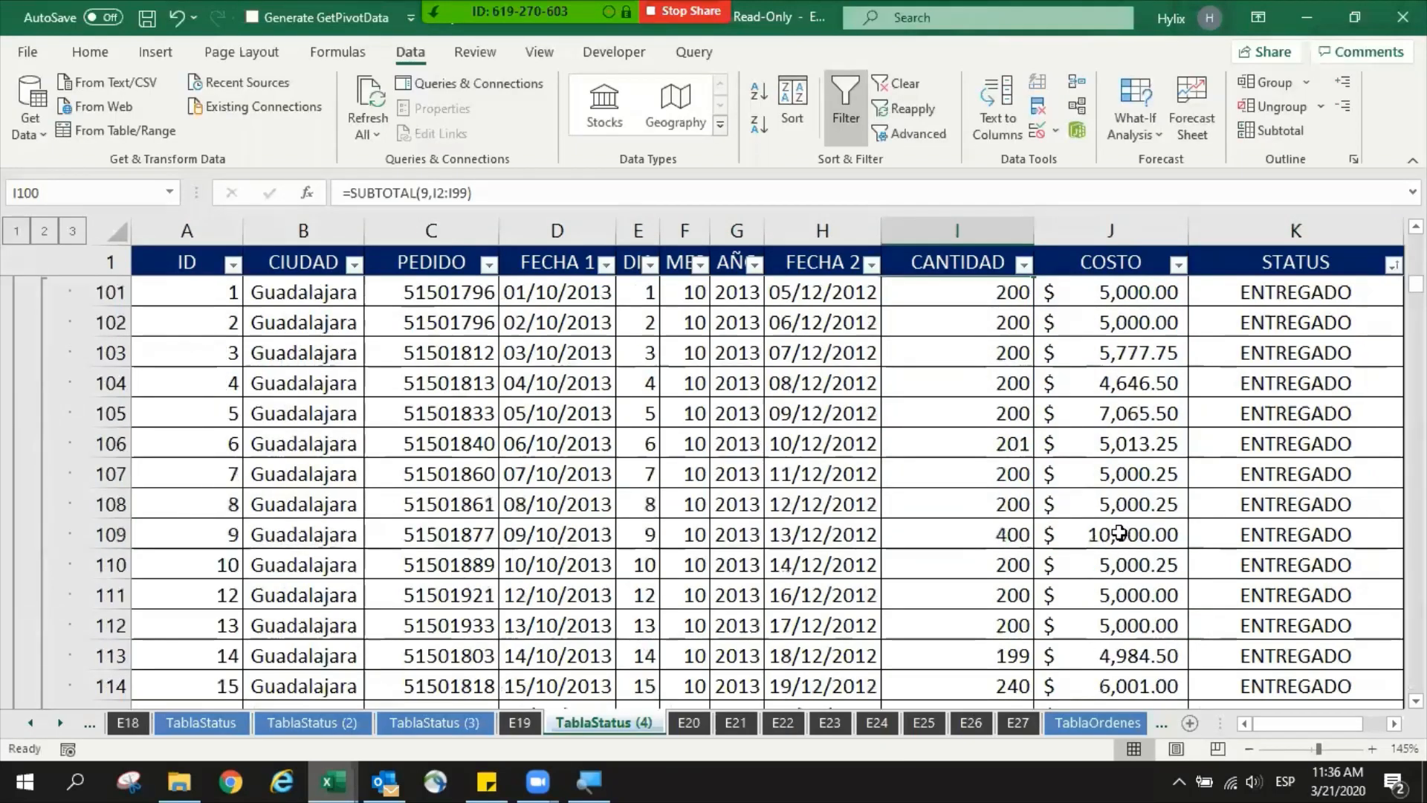
scroll(1168, 538, up, 9)
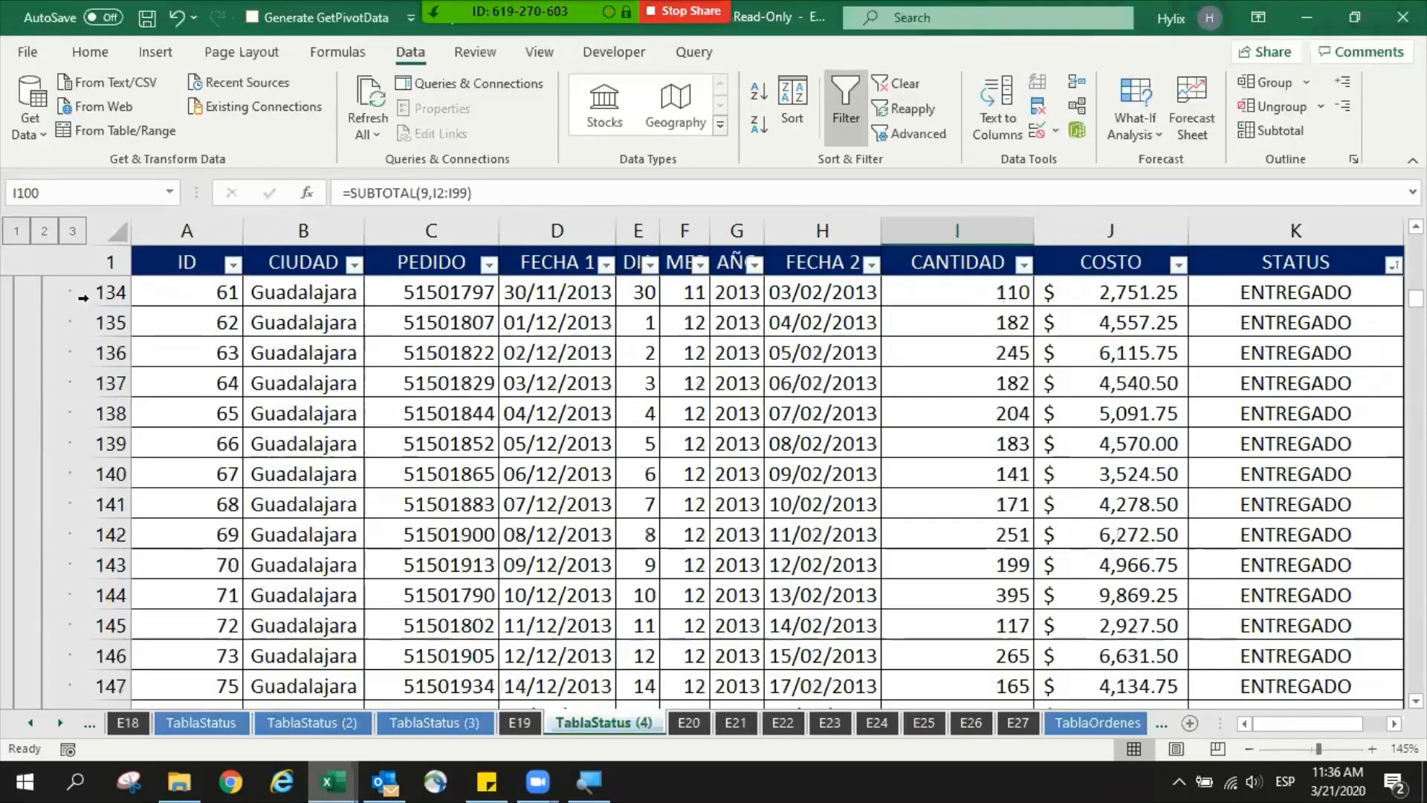
- Collapse the outline to level 2 and clear the Suma, Subtotal Suma and % rows, 1067 to 1069
click(45, 231)
key(Home)
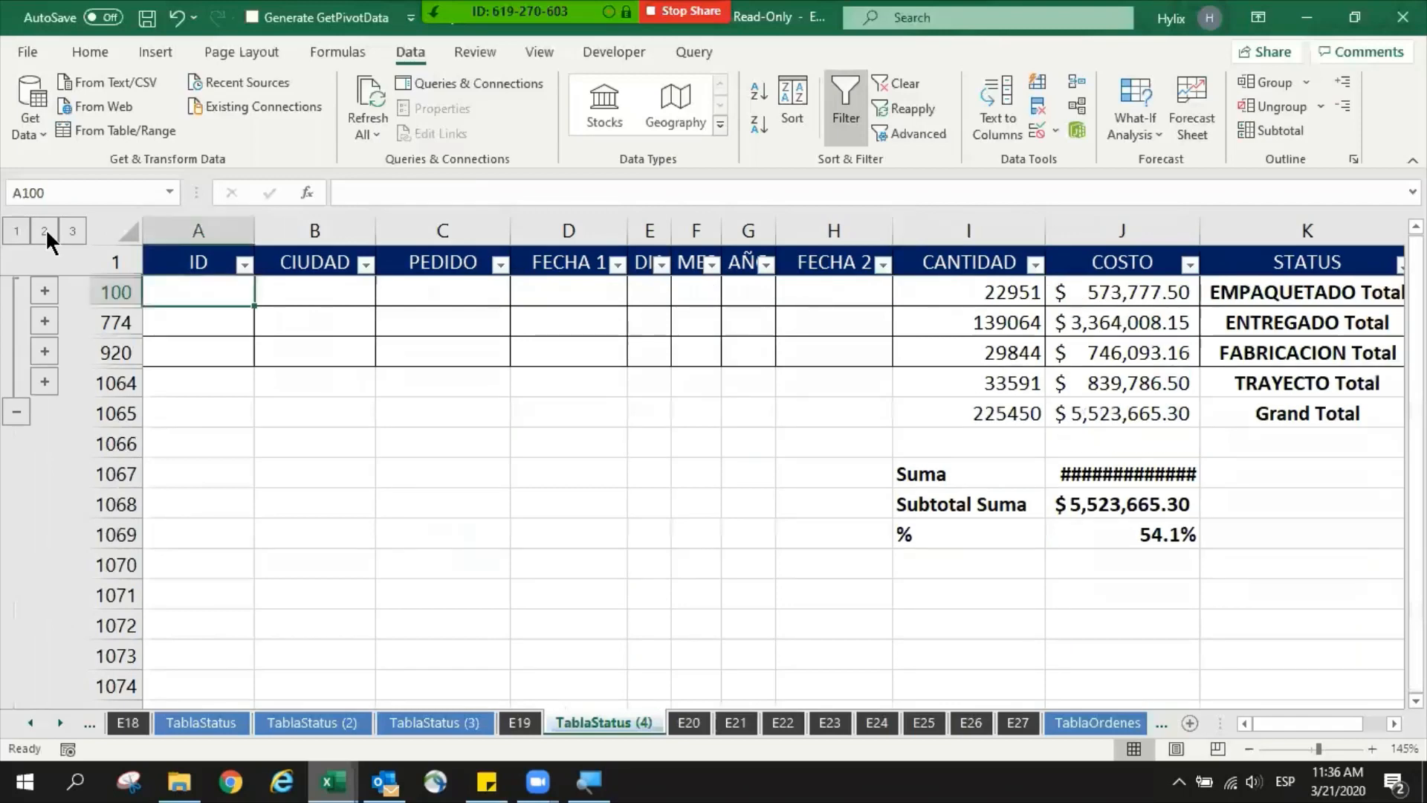
drag(1099, 474, 1143, 550)
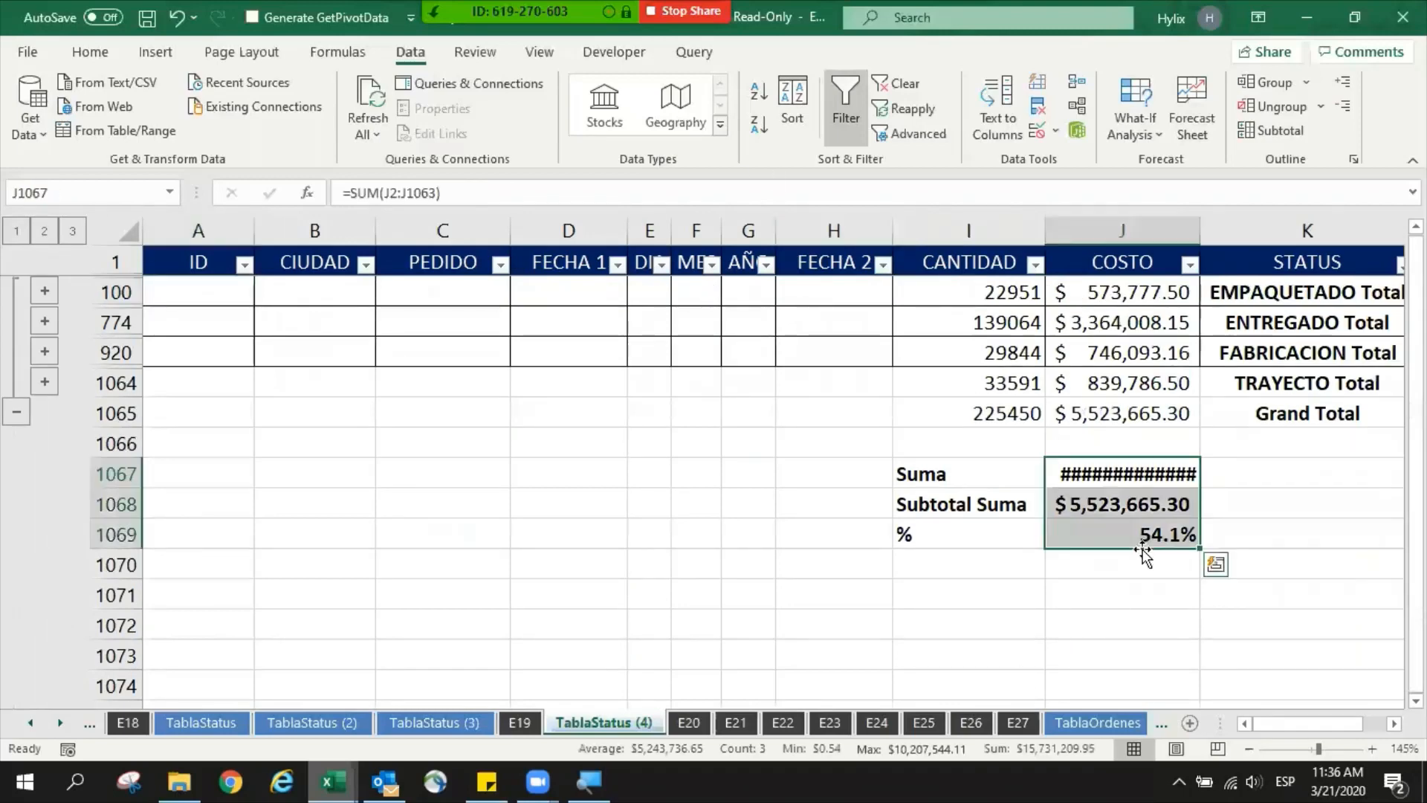
key(shift+space)
key(Delete)
- Select the CANTIDAD, COSTO and STATUS totals from the header row down to the Grand Total row
click(1302, 289)
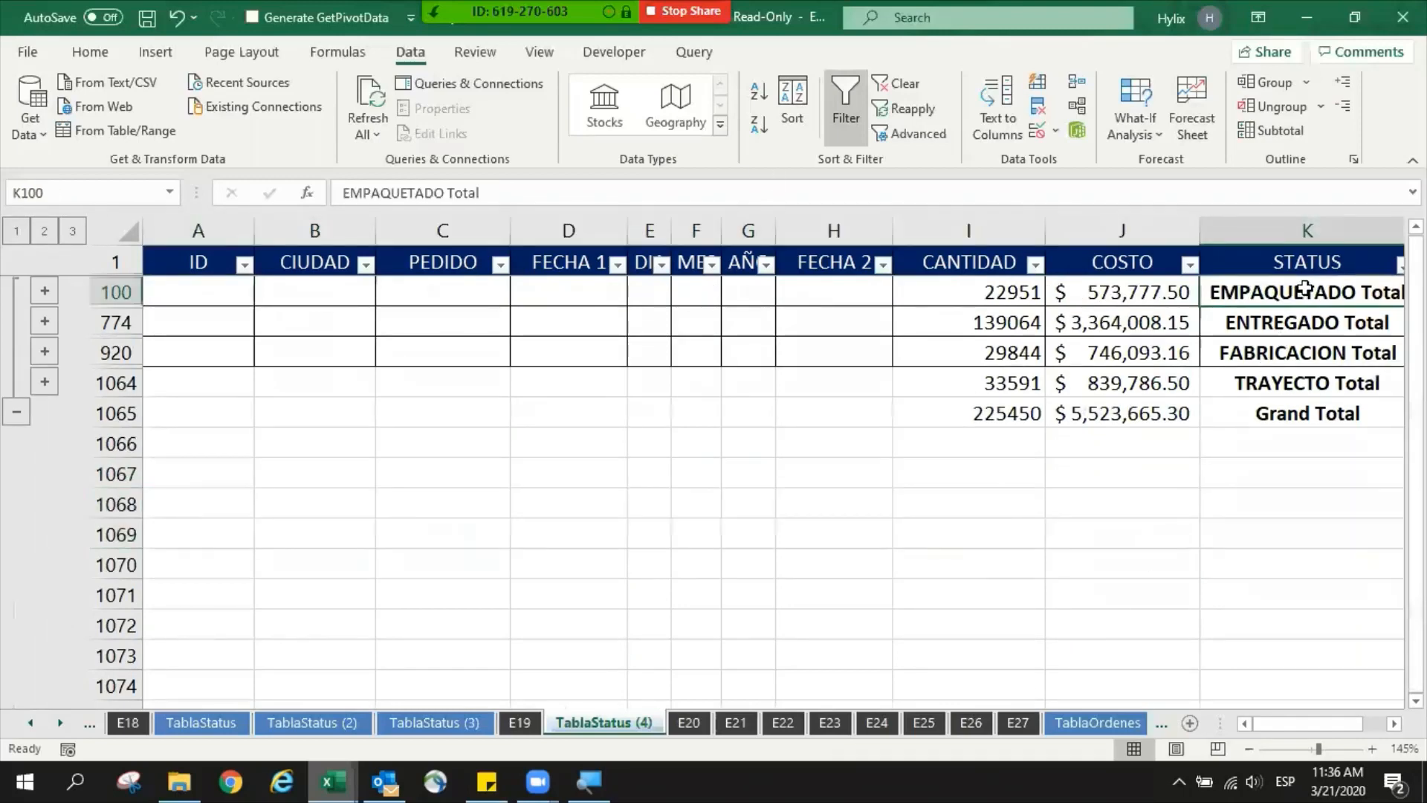
key(Right)
drag(1141, 408, 766, 256)
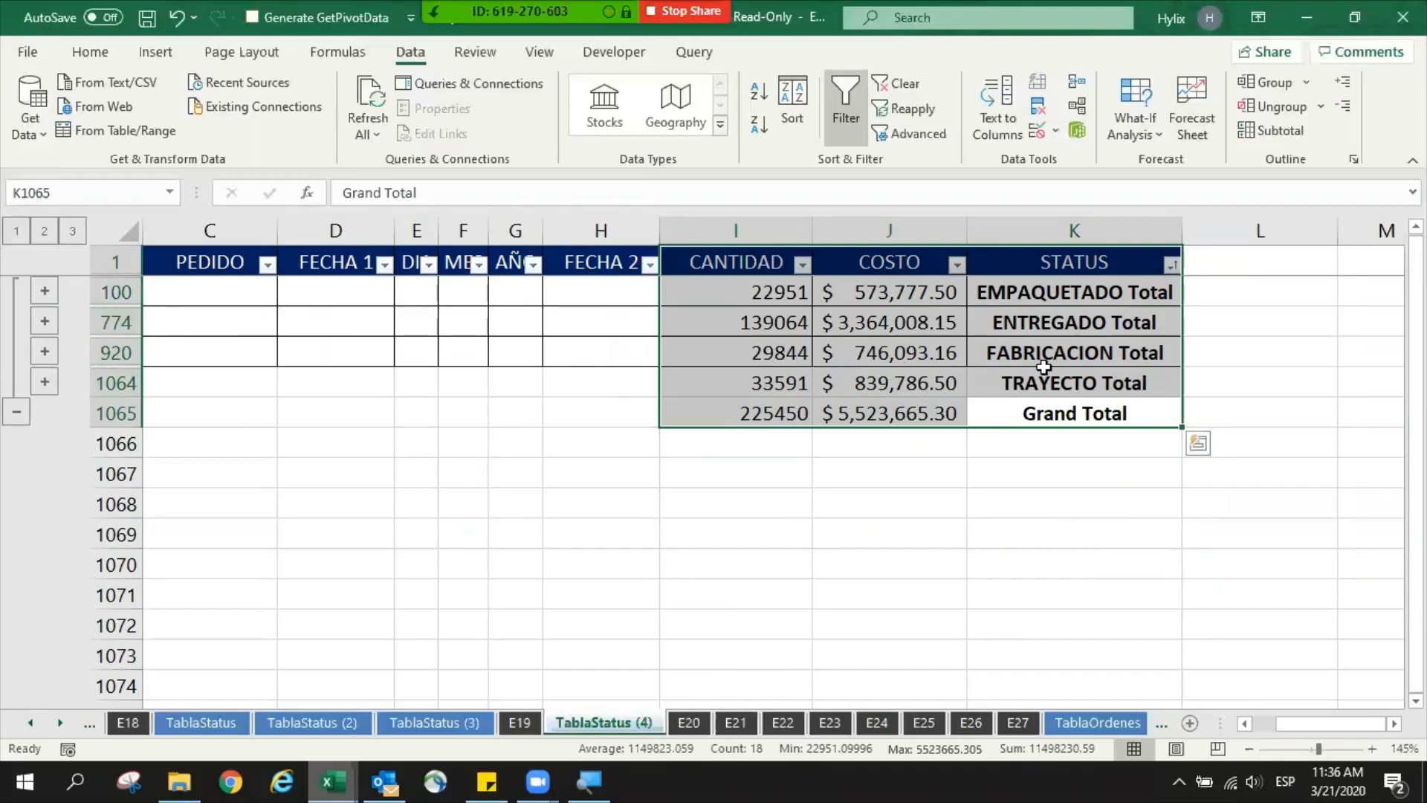
click(1072, 414)
drag(1072, 414, 714, 262)
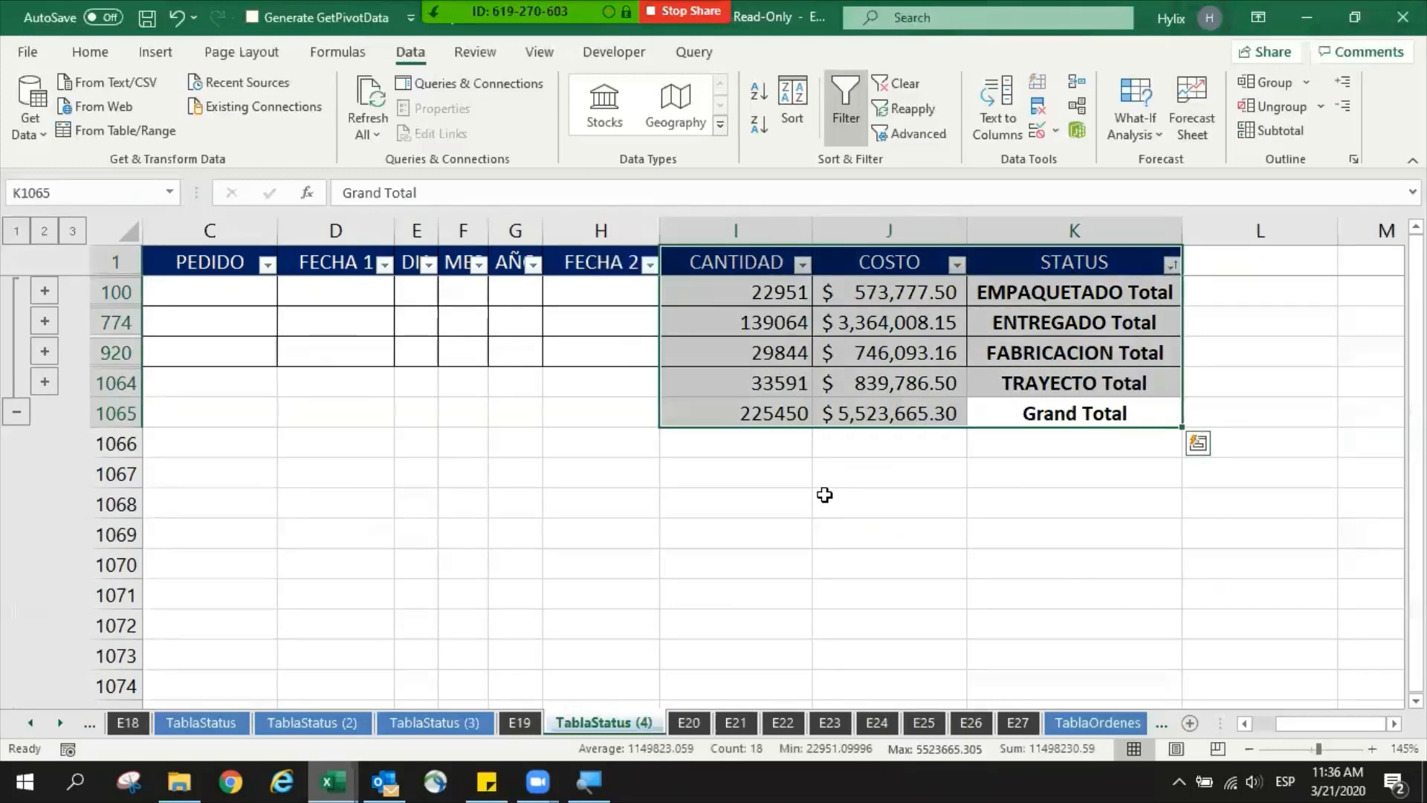
- Compare the TablaStatus (3) city totals and the TablaStatus (2) source data with the status totals on TablaStatus (4)
click(471, 722)
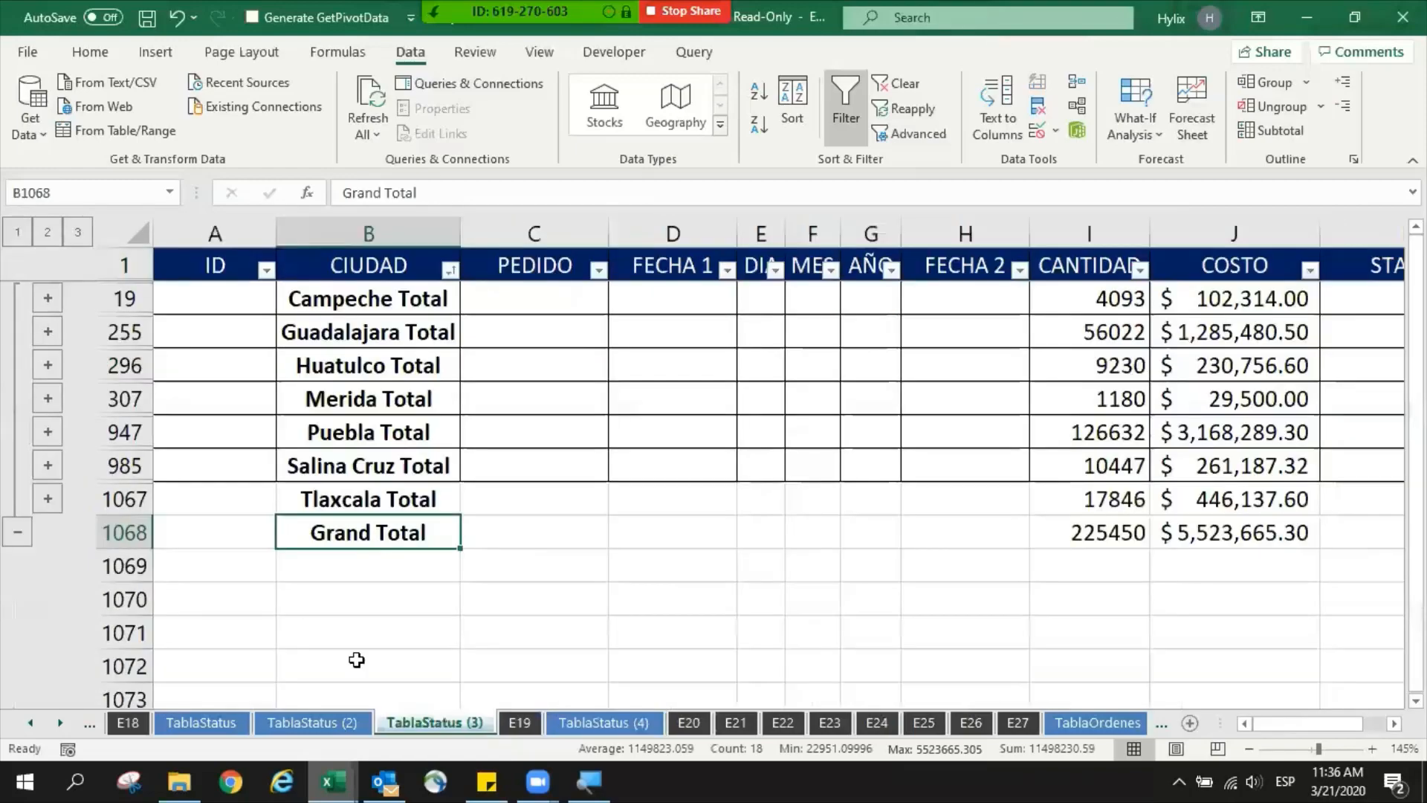
click(328, 725)
drag(375, 393, 1085, 595)
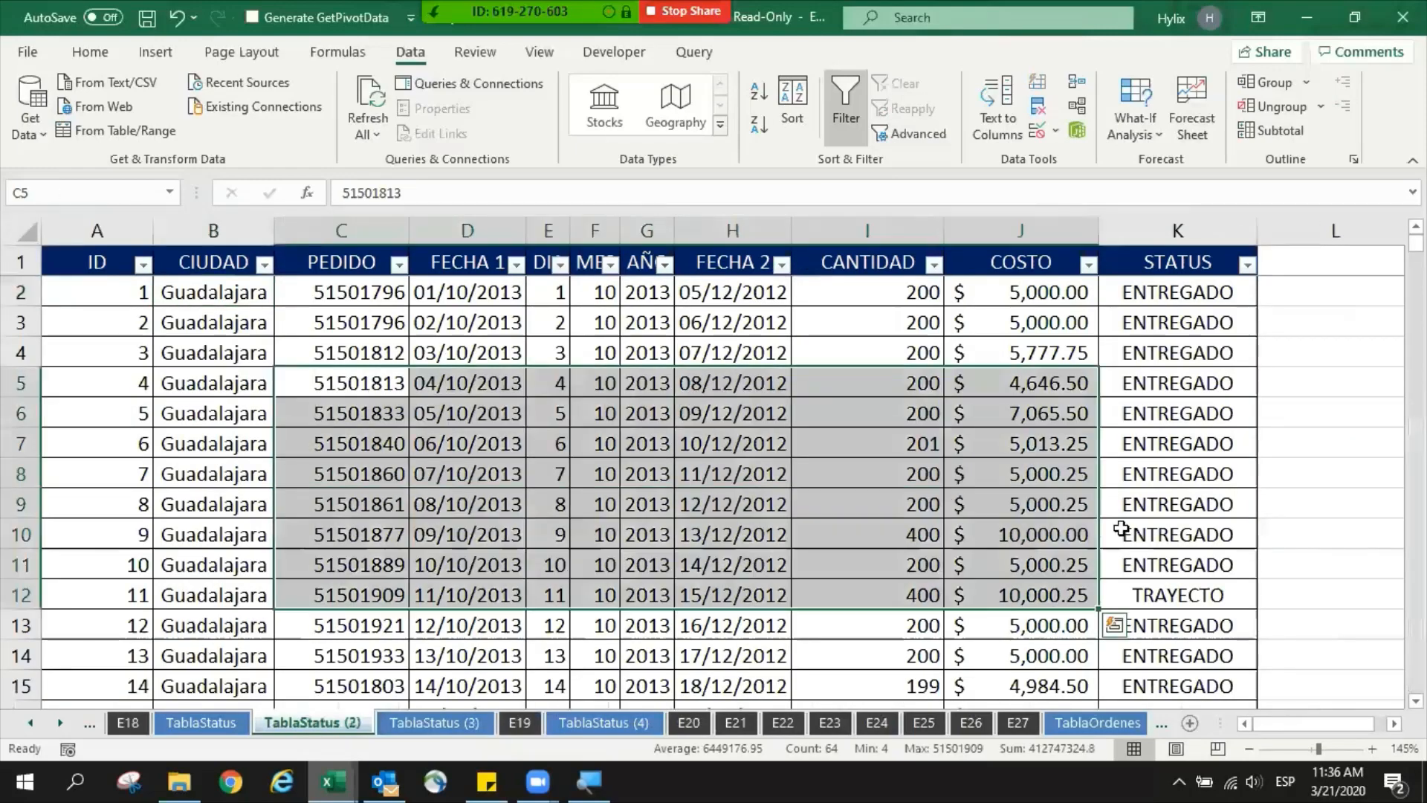
click(1154, 529)
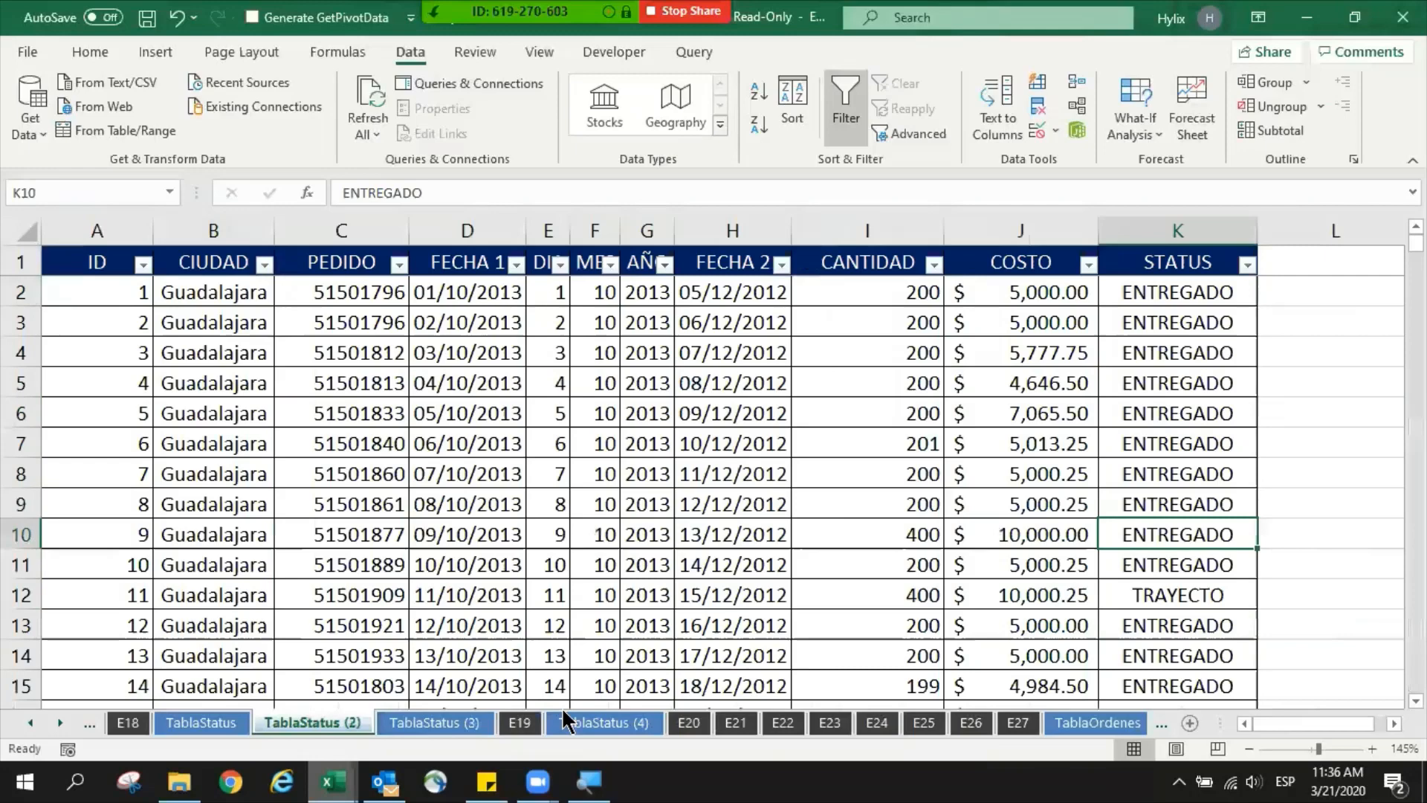
click(465, 717)
click(595, 724)
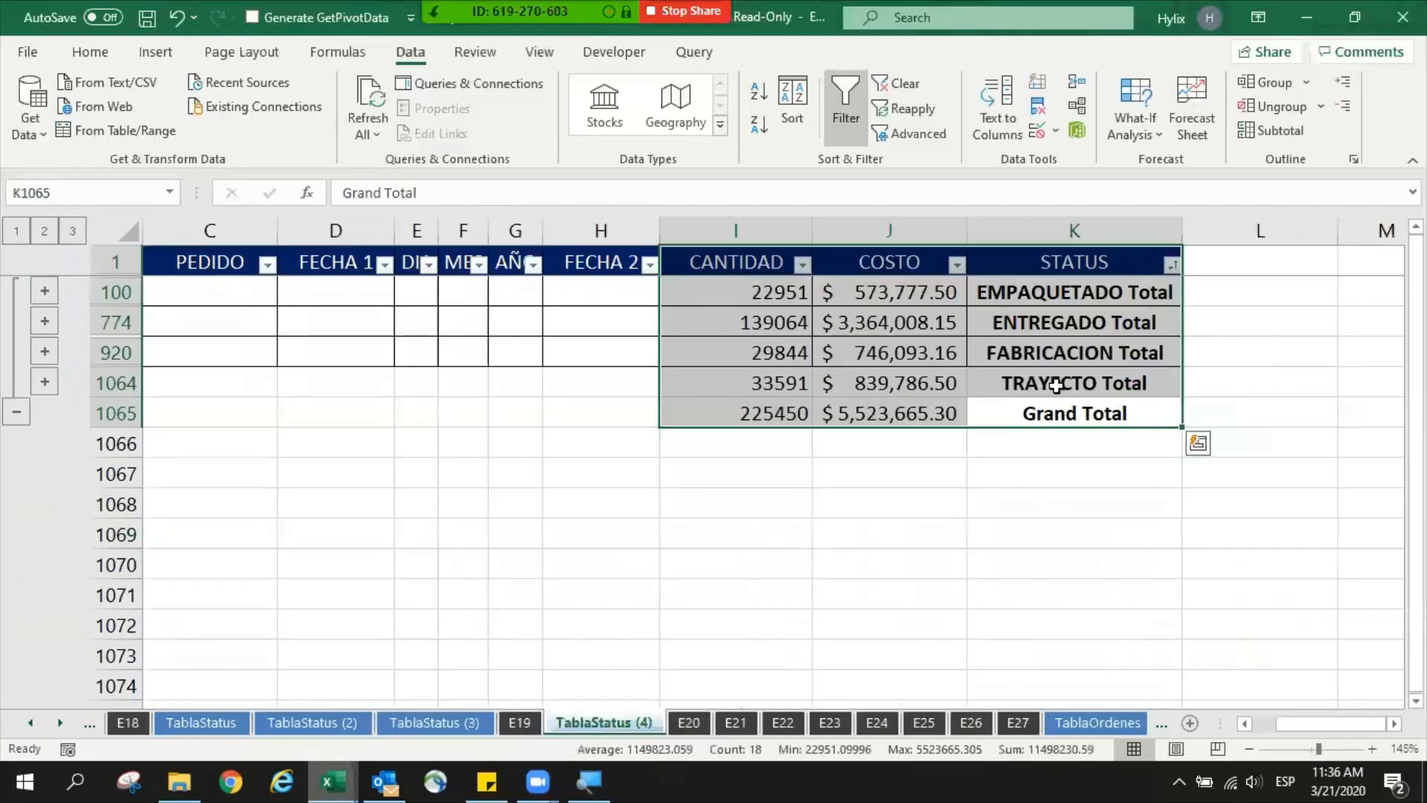
drag(1074, 414, 753, 257)
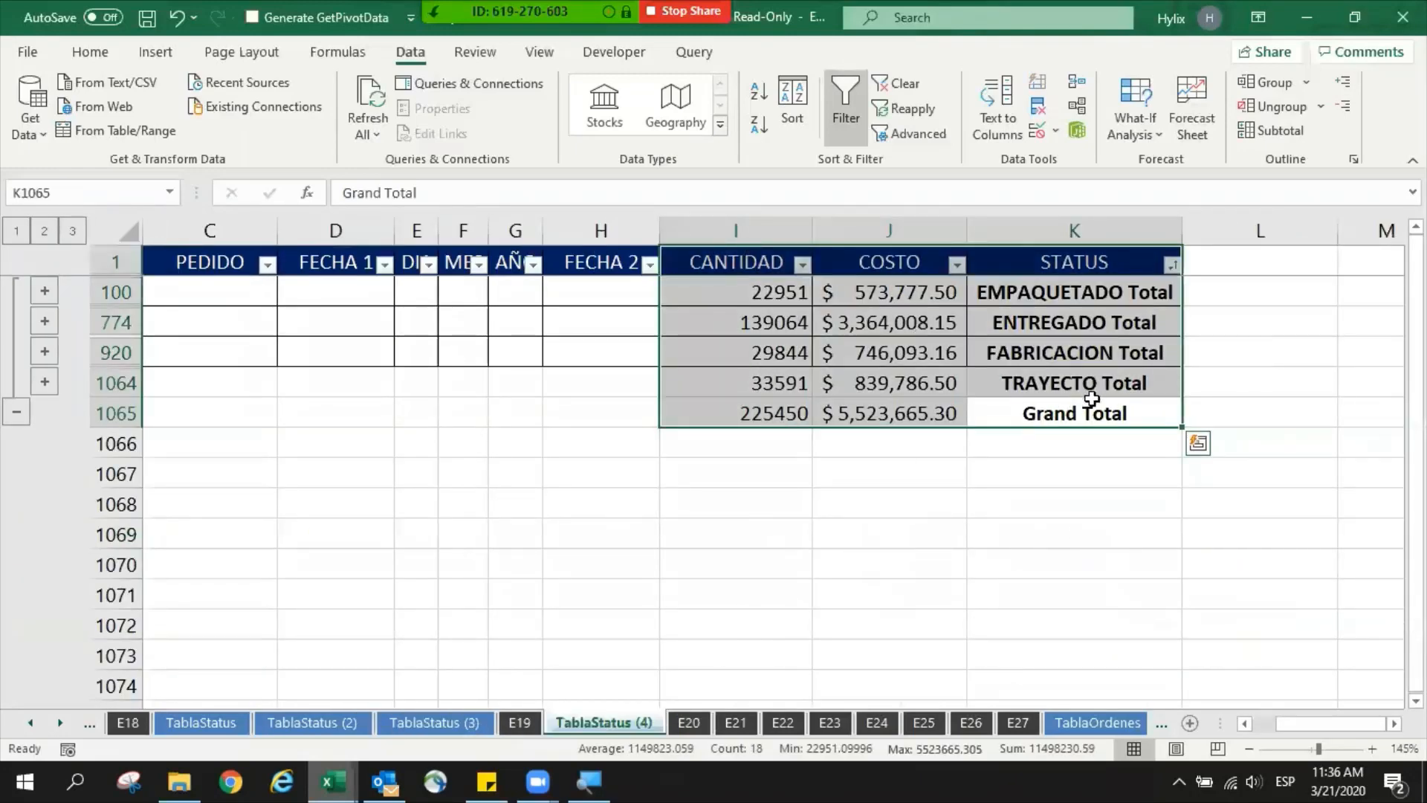
click(1086, 409)
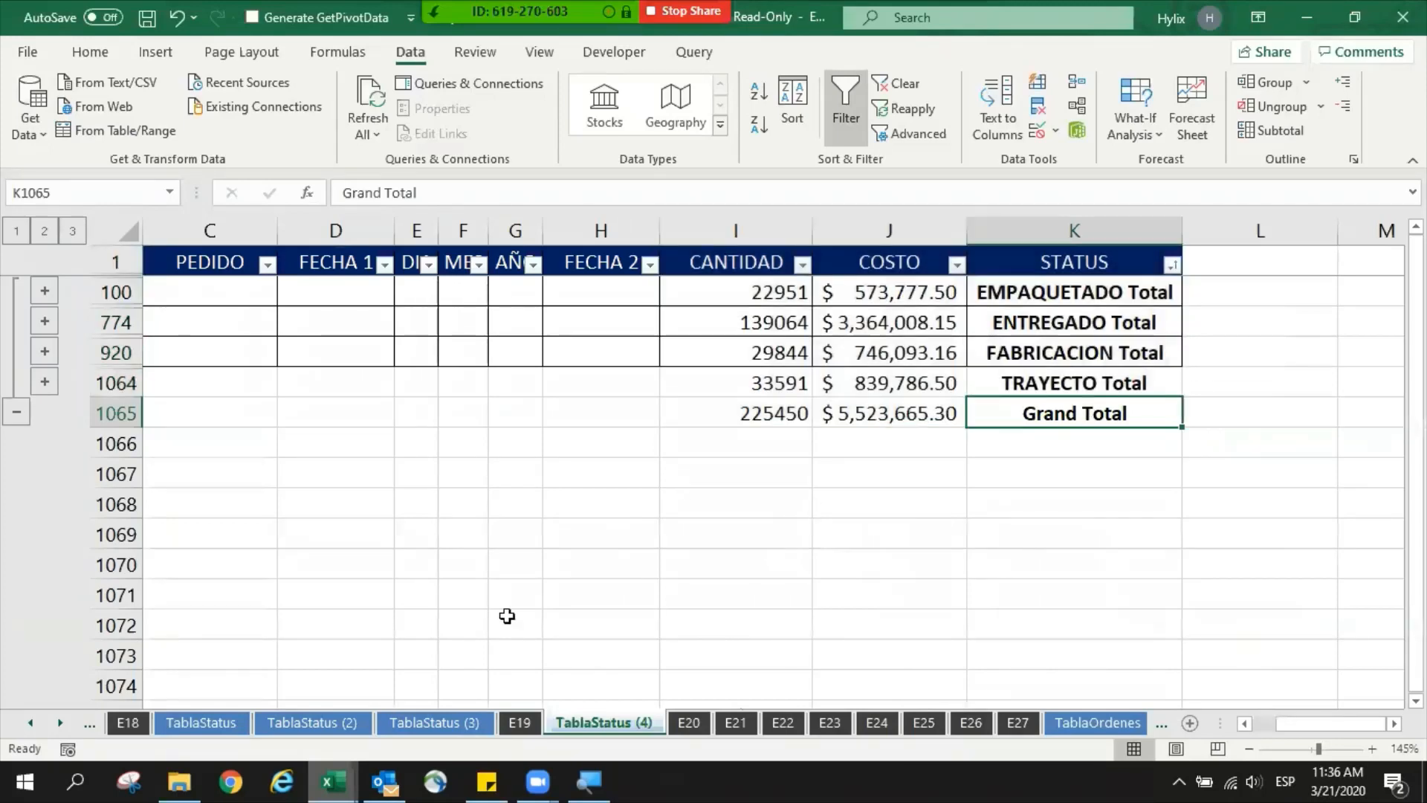
- Return to the Temario sheet and select the chapter 15 SUBTOTAL row, A18 to C18
ctrl+click(30, 723)
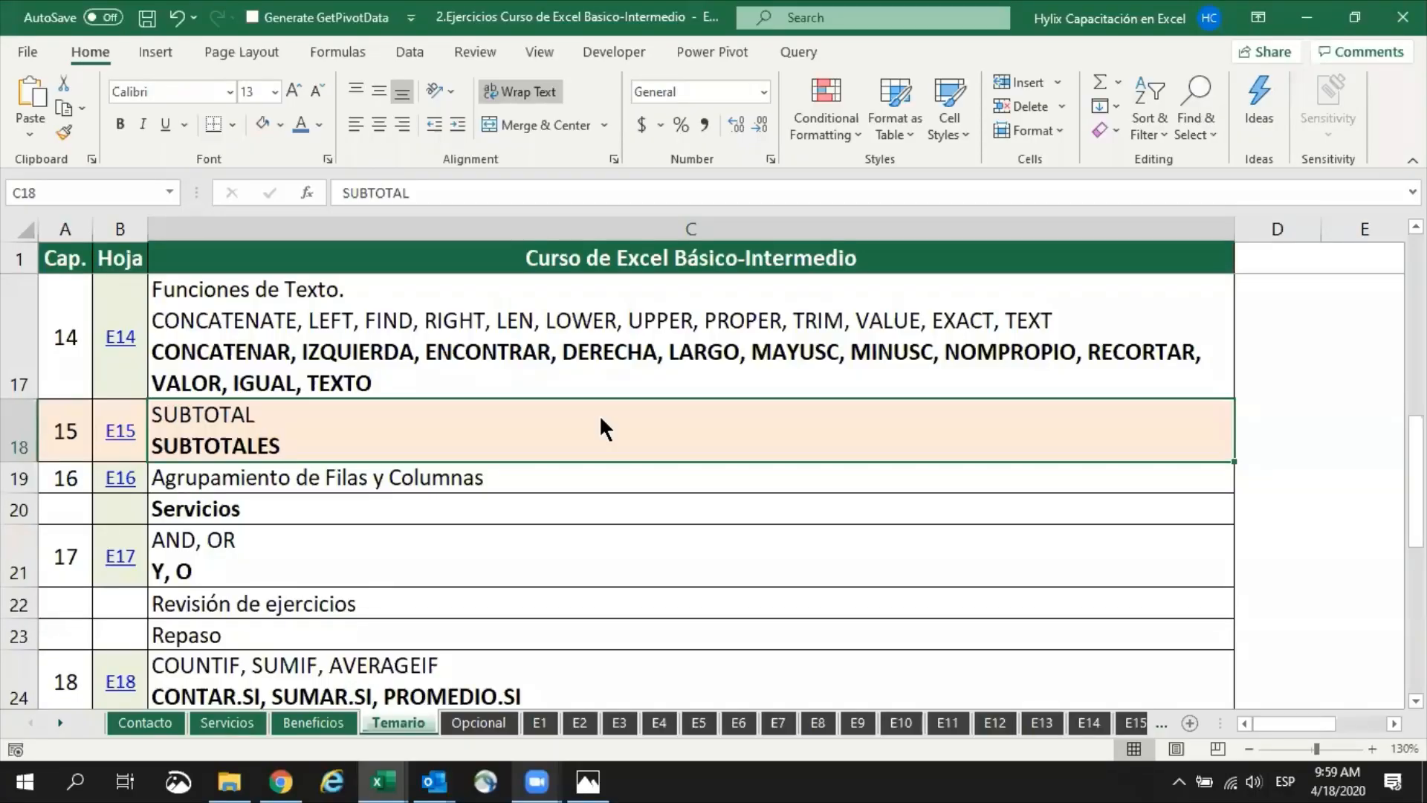
drag(198, 432, 309, 430)
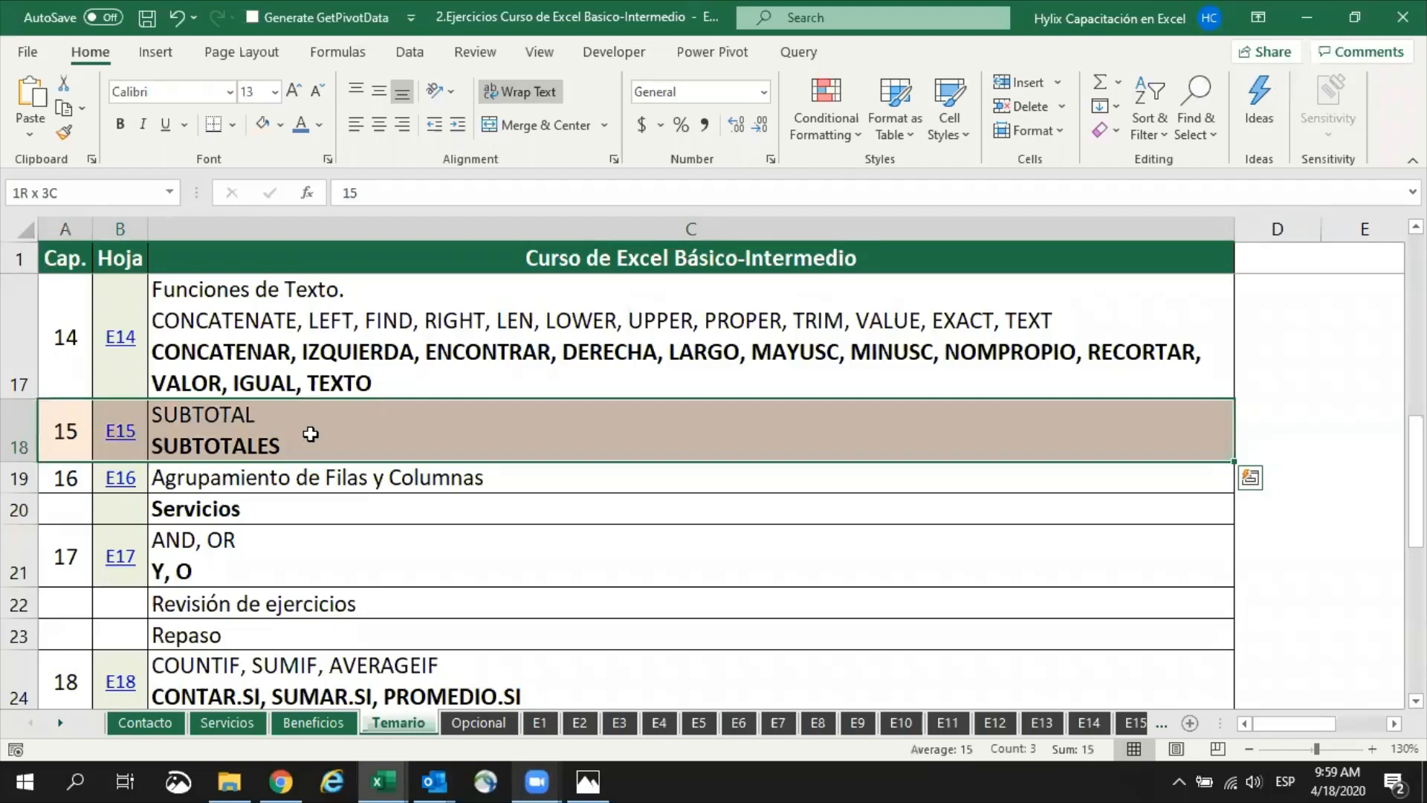